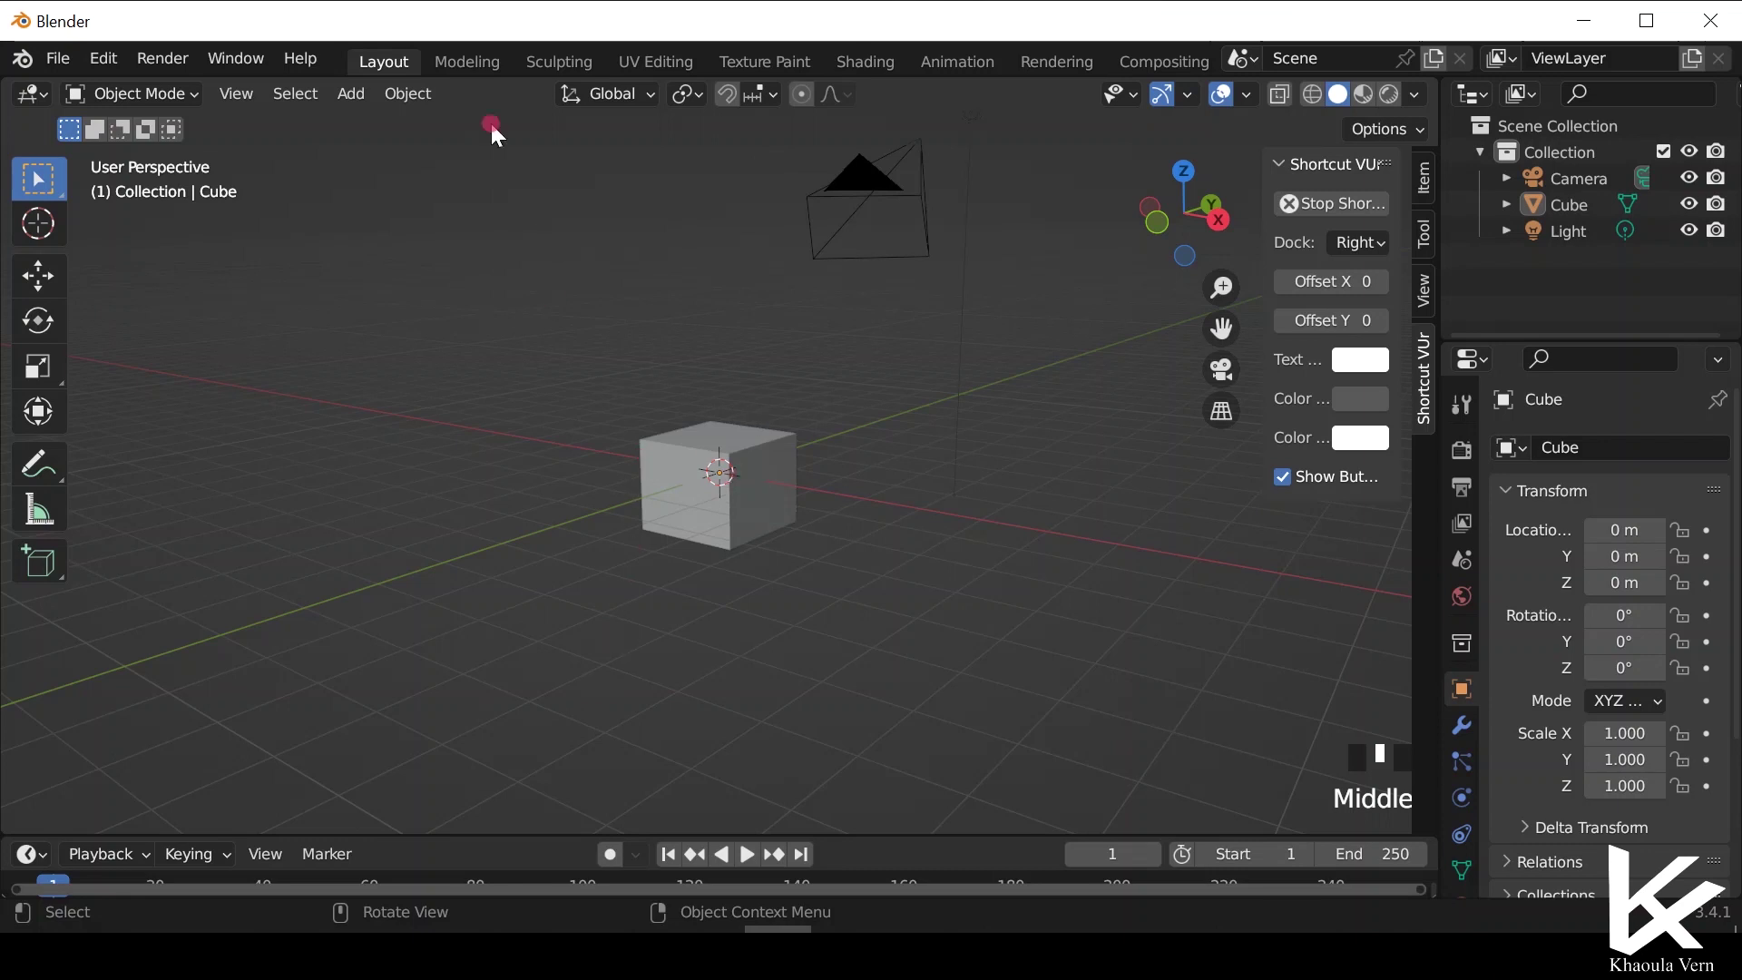
Select the default cube and open it for mesh editing in the Modeling workspace.
click(465, 60)
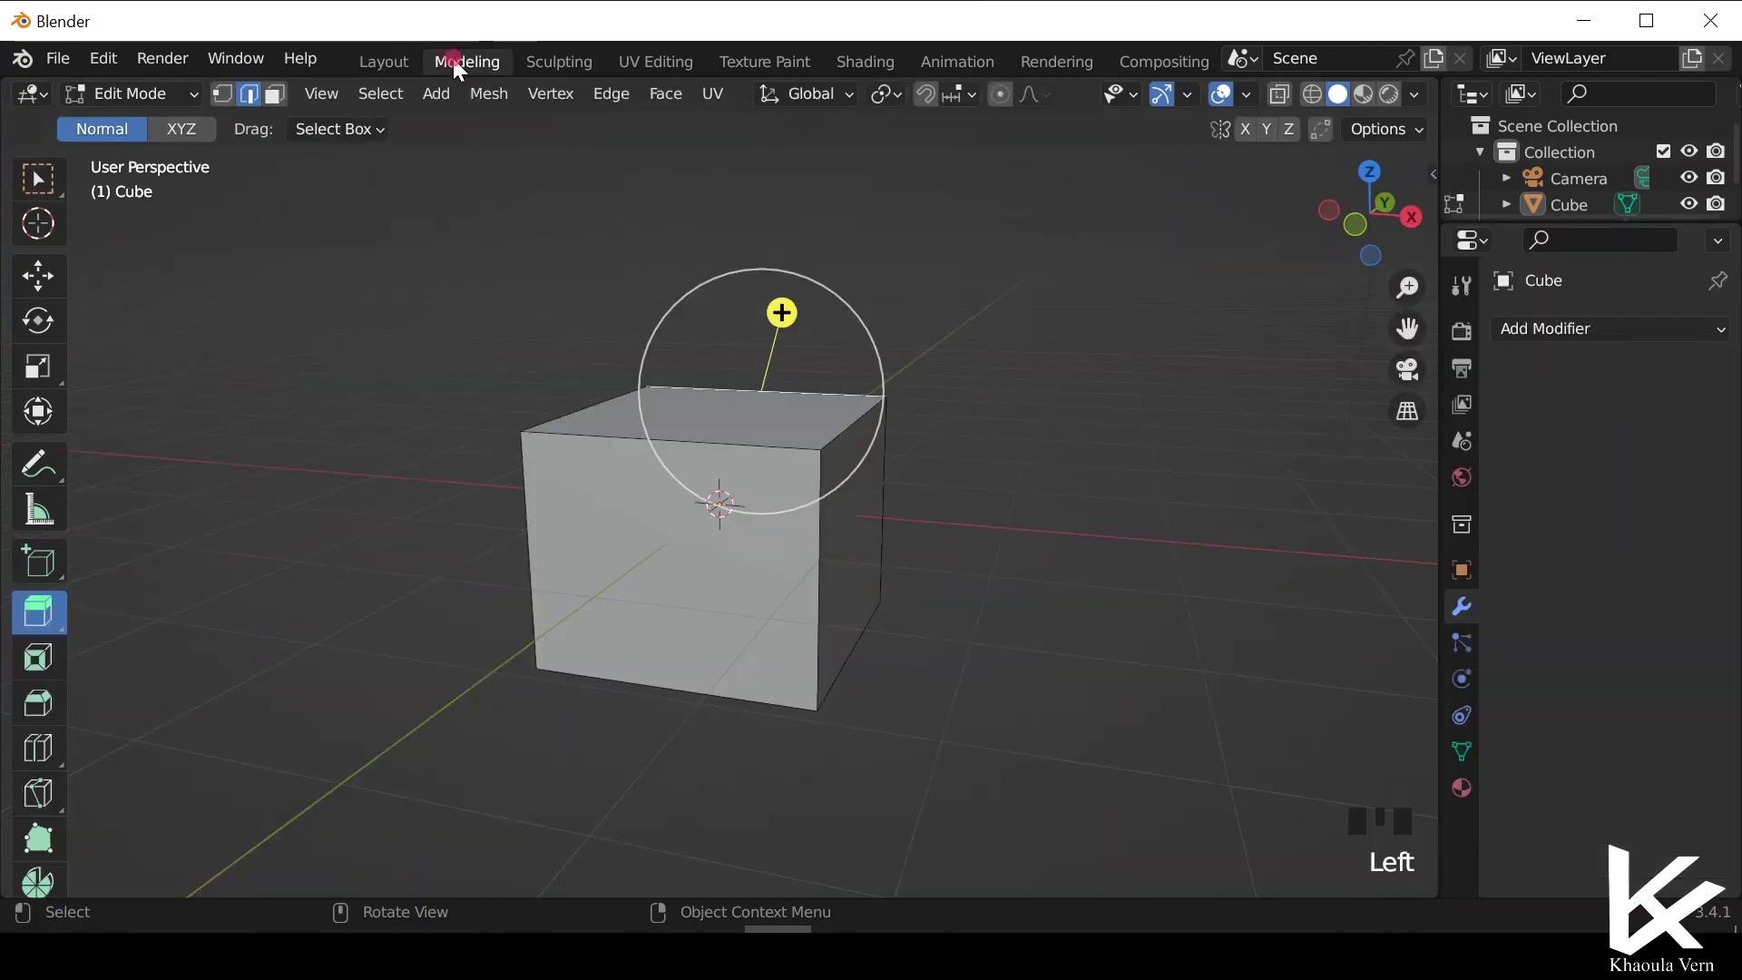
click(392, 62)
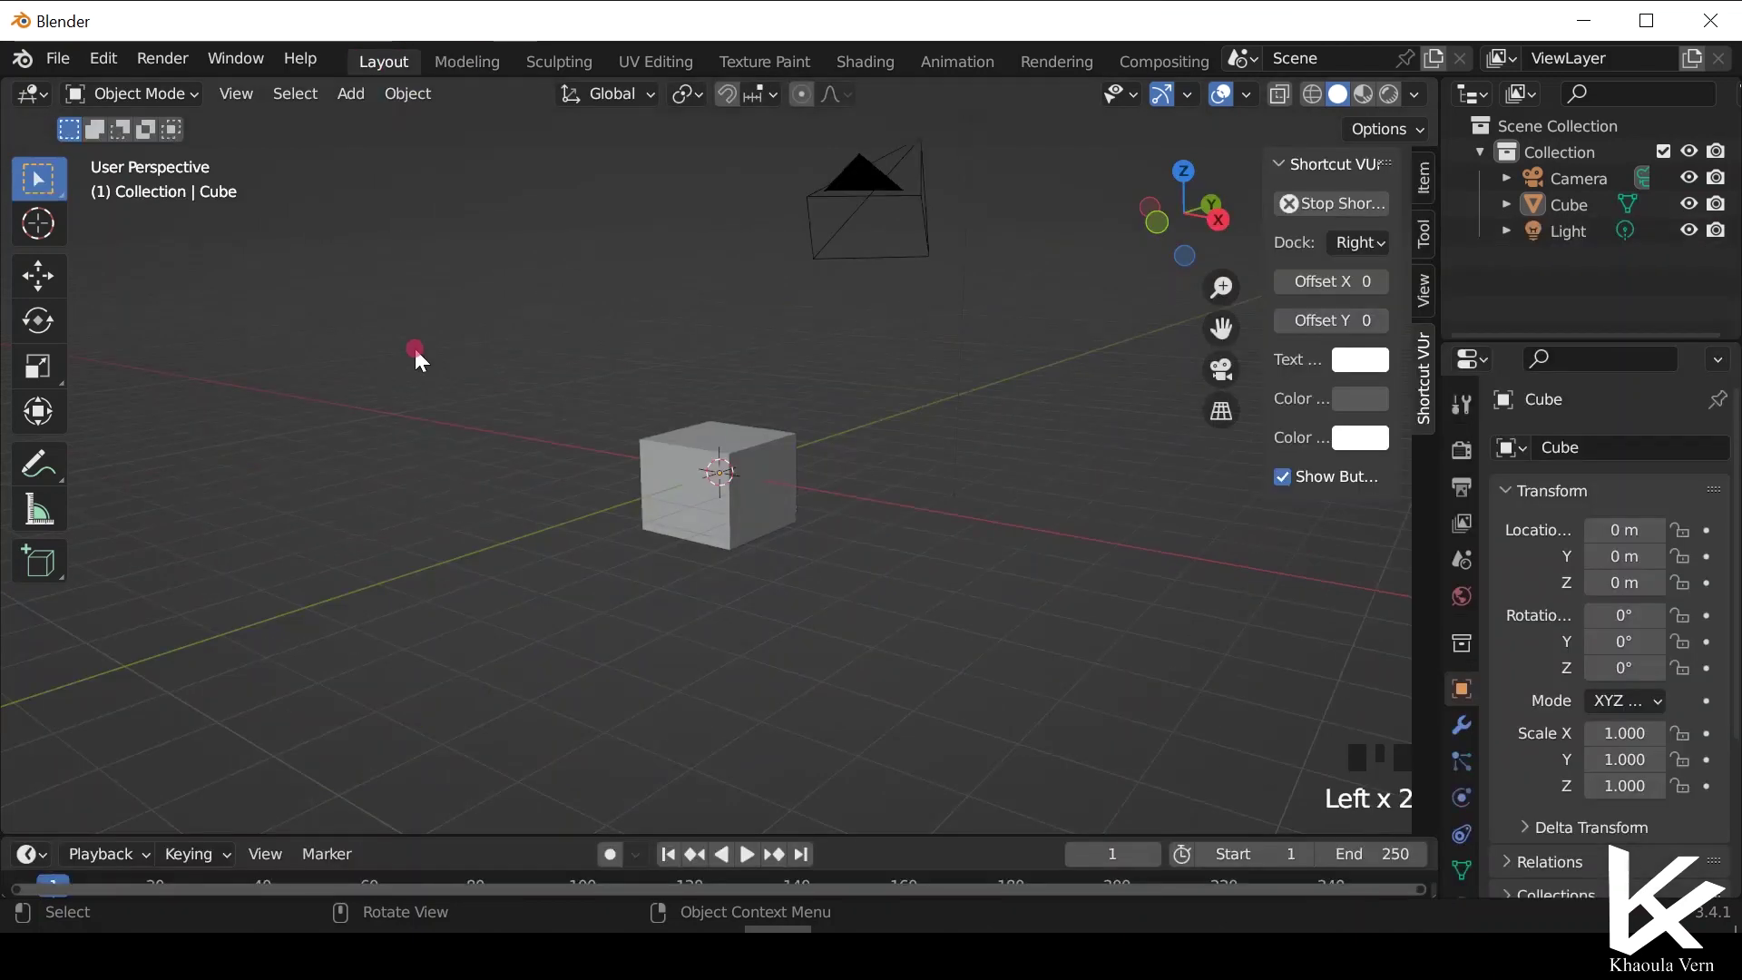
click(714, 445)
key(Tab)
key(Tab)
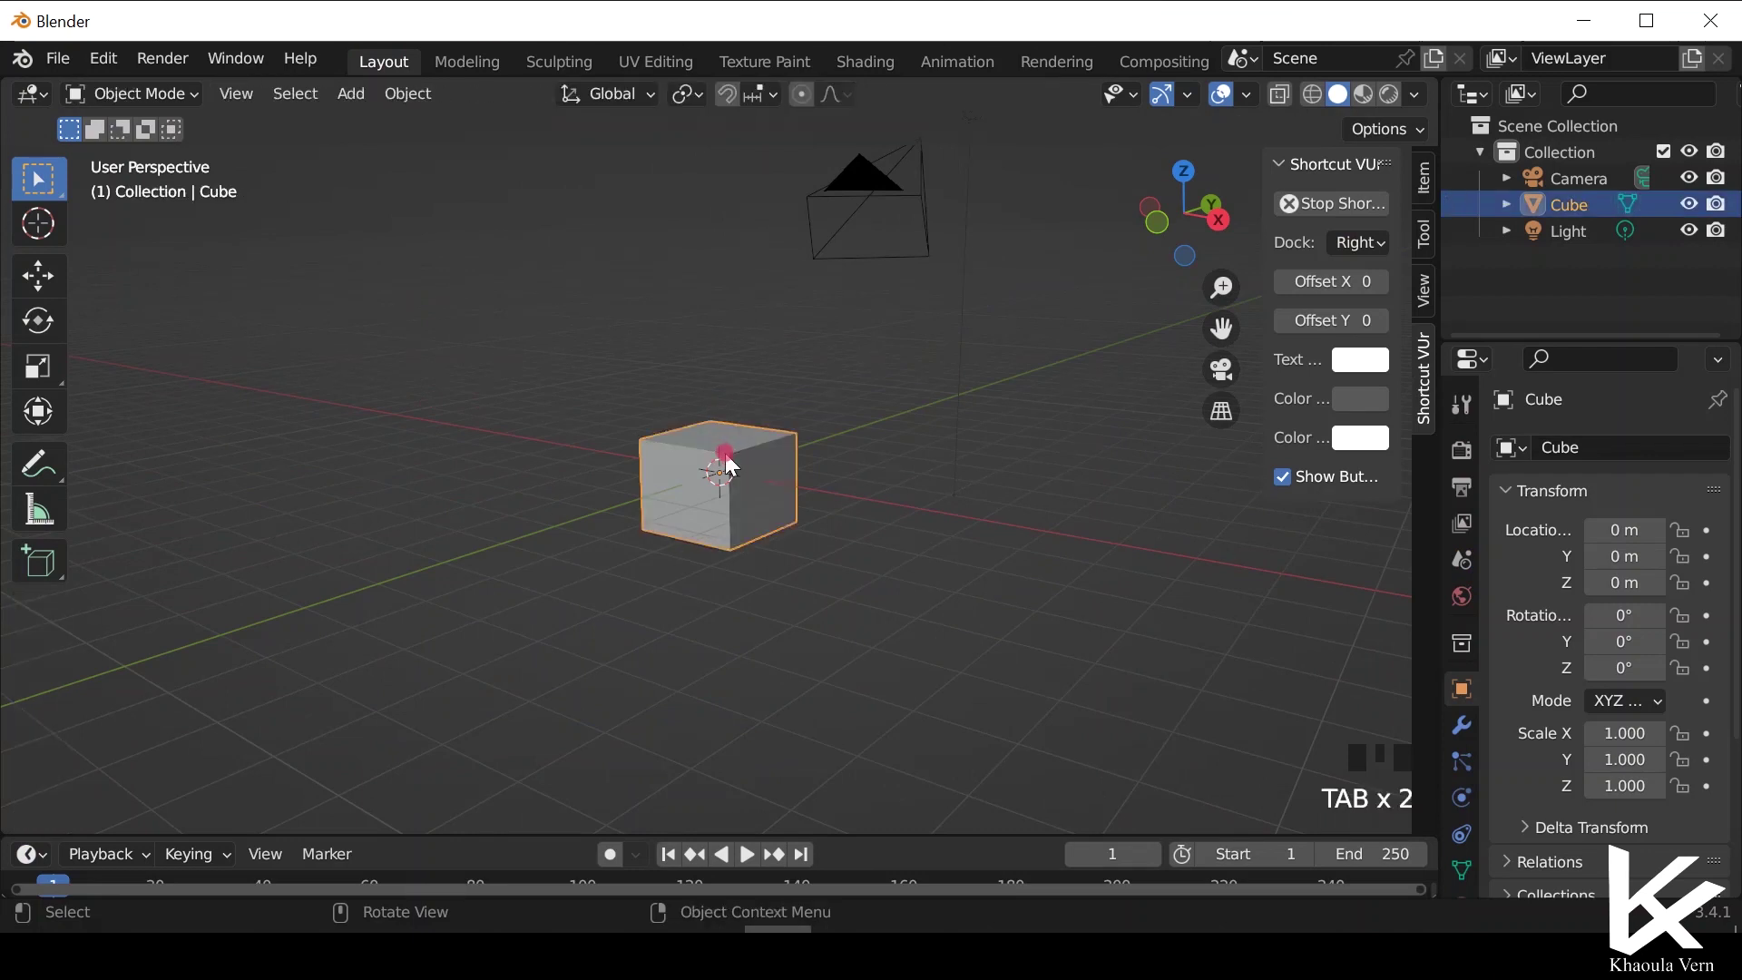
click(464, 58)
click(467, 63)
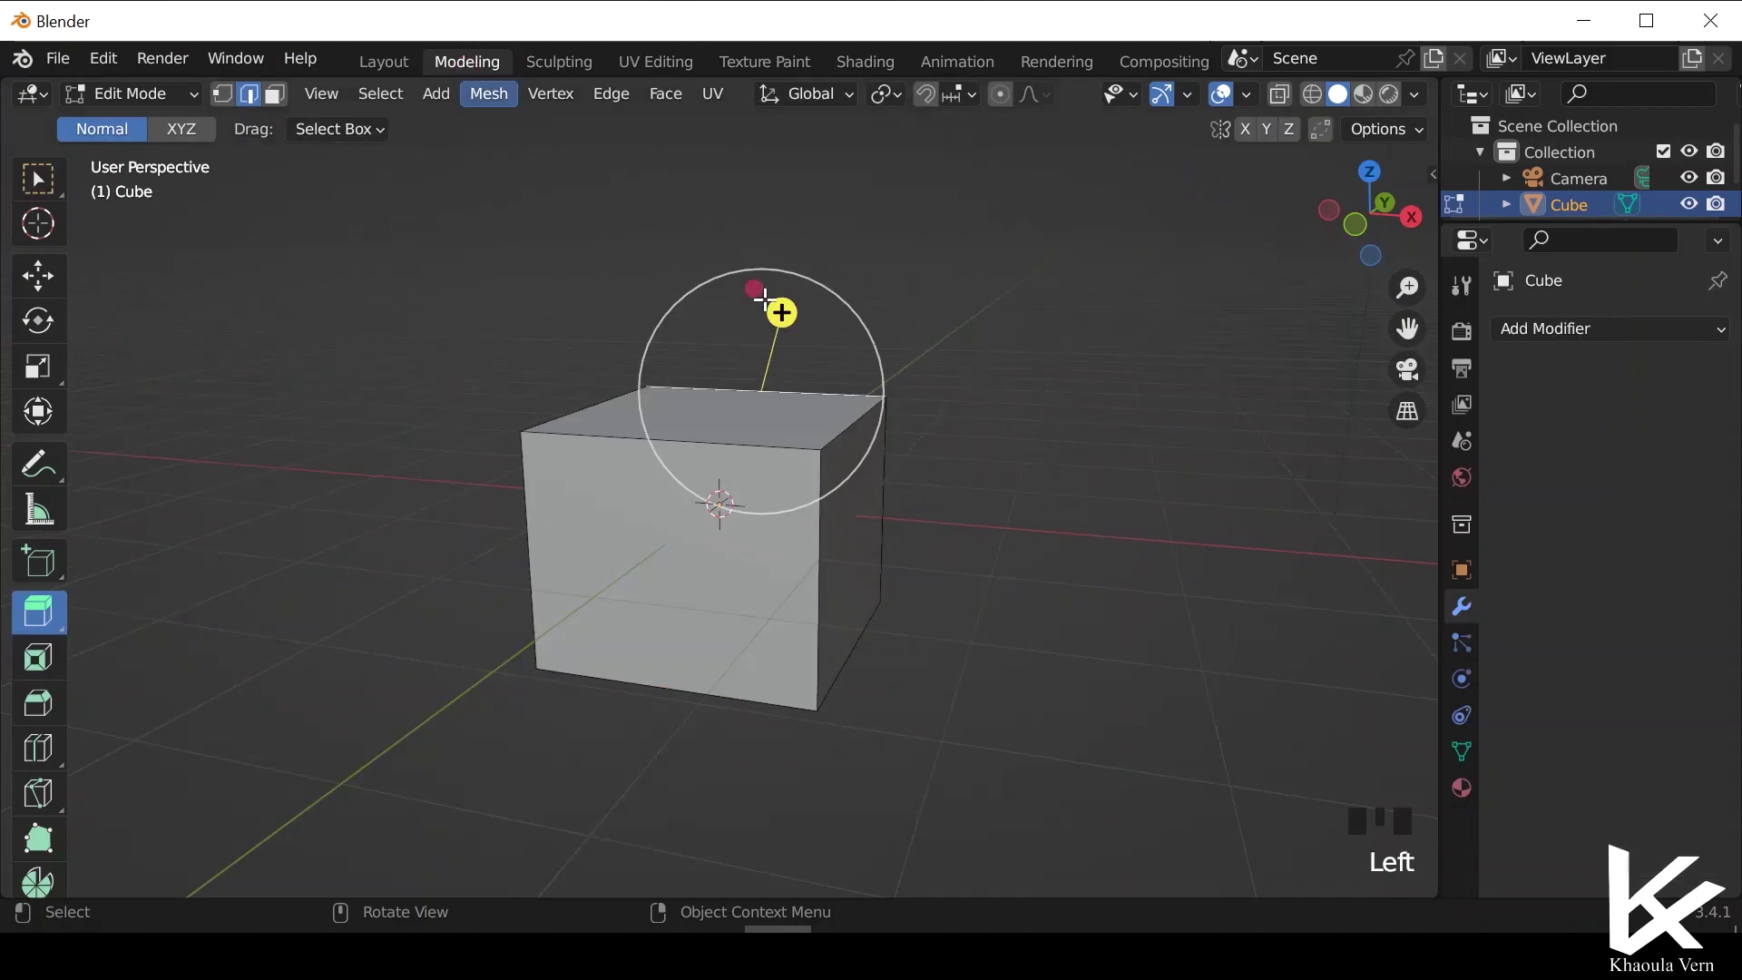
Clear the cube's edge selection and activate the Move tool.
click(960, 531)
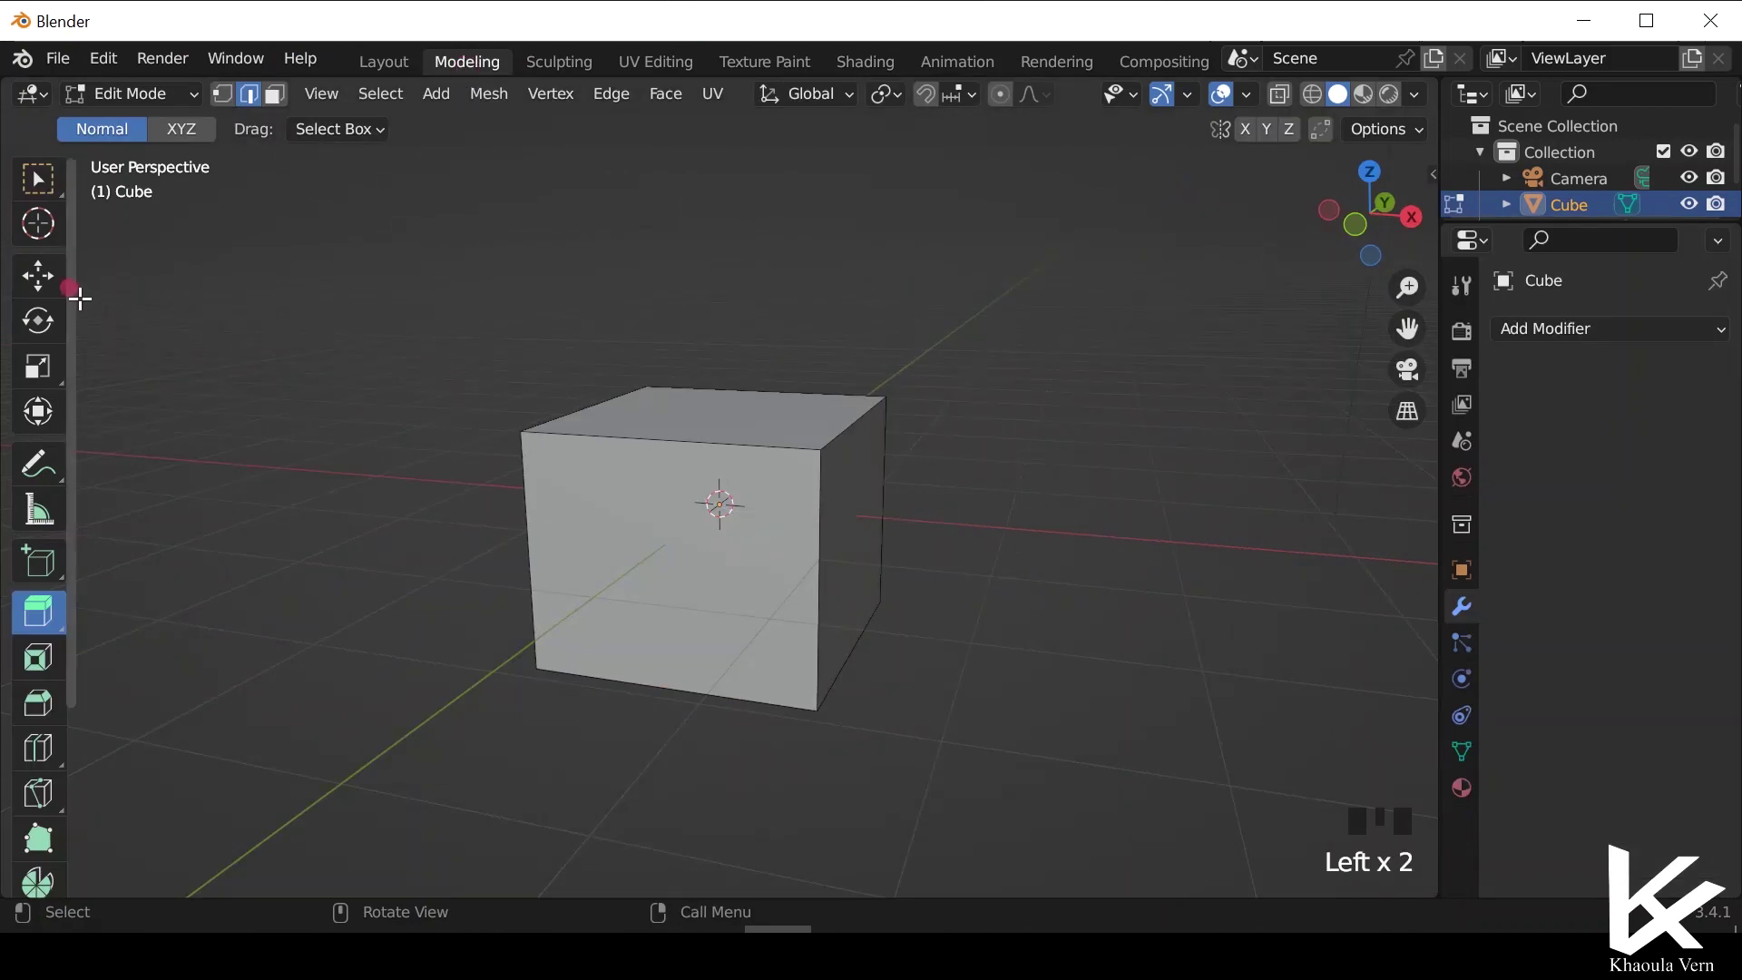
click(37, 186)
click(42, 280)
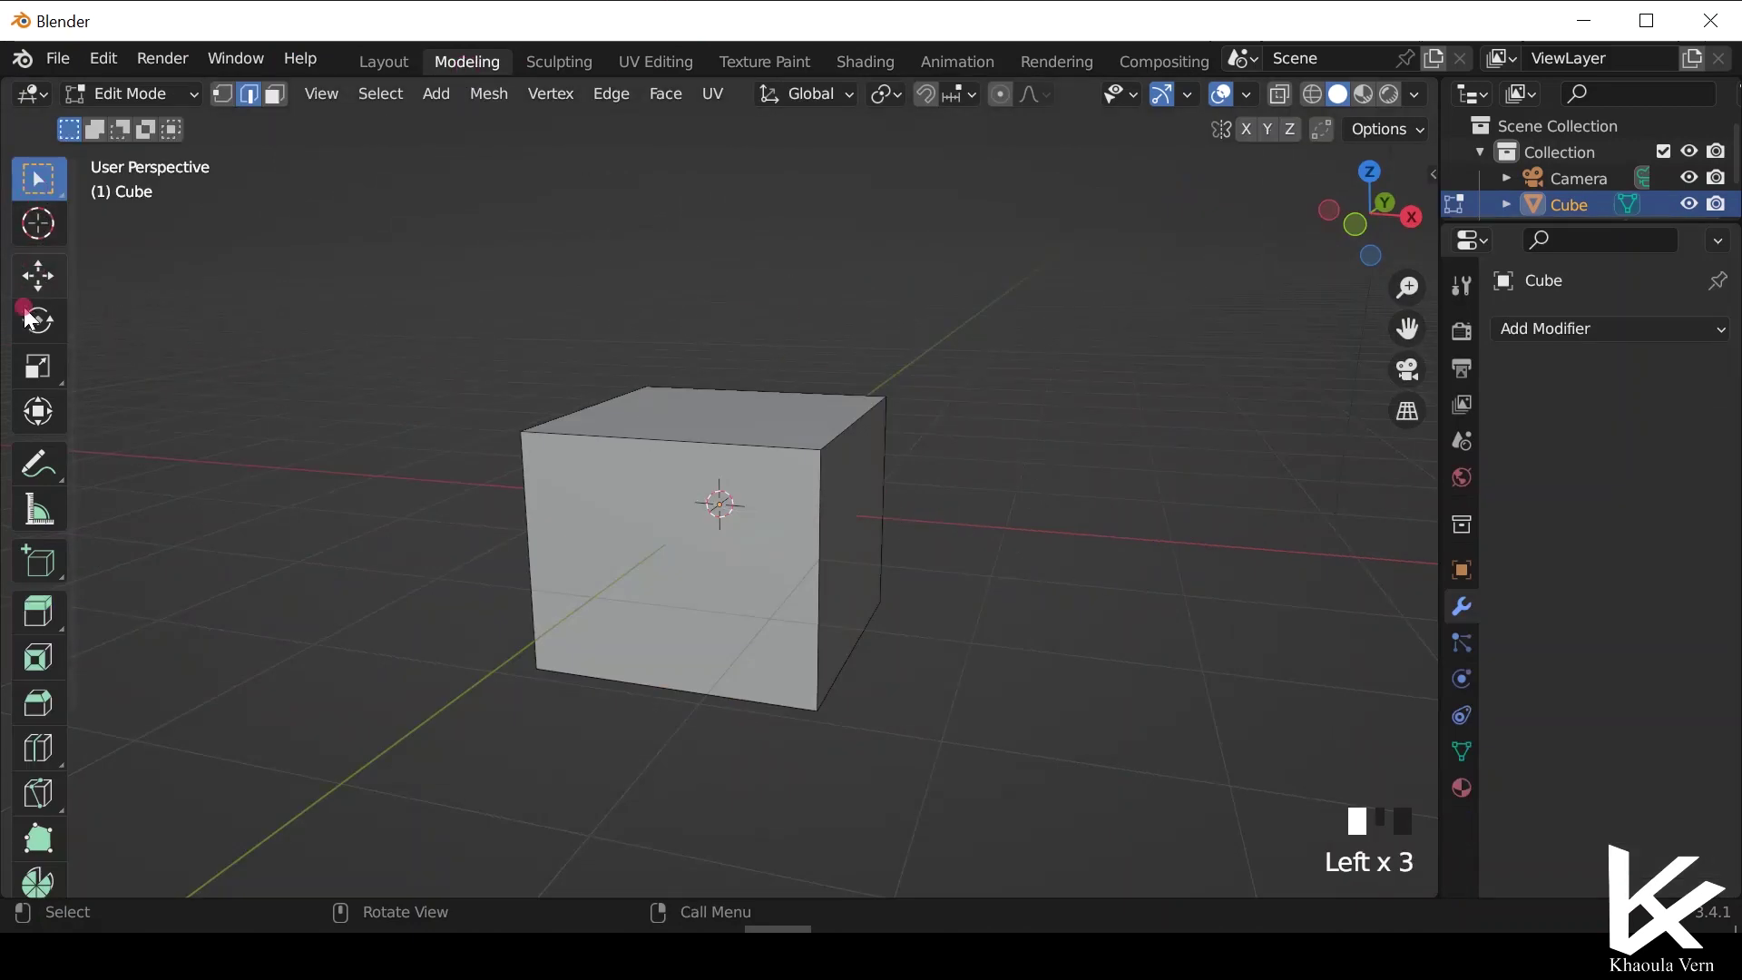
click(189, 275)
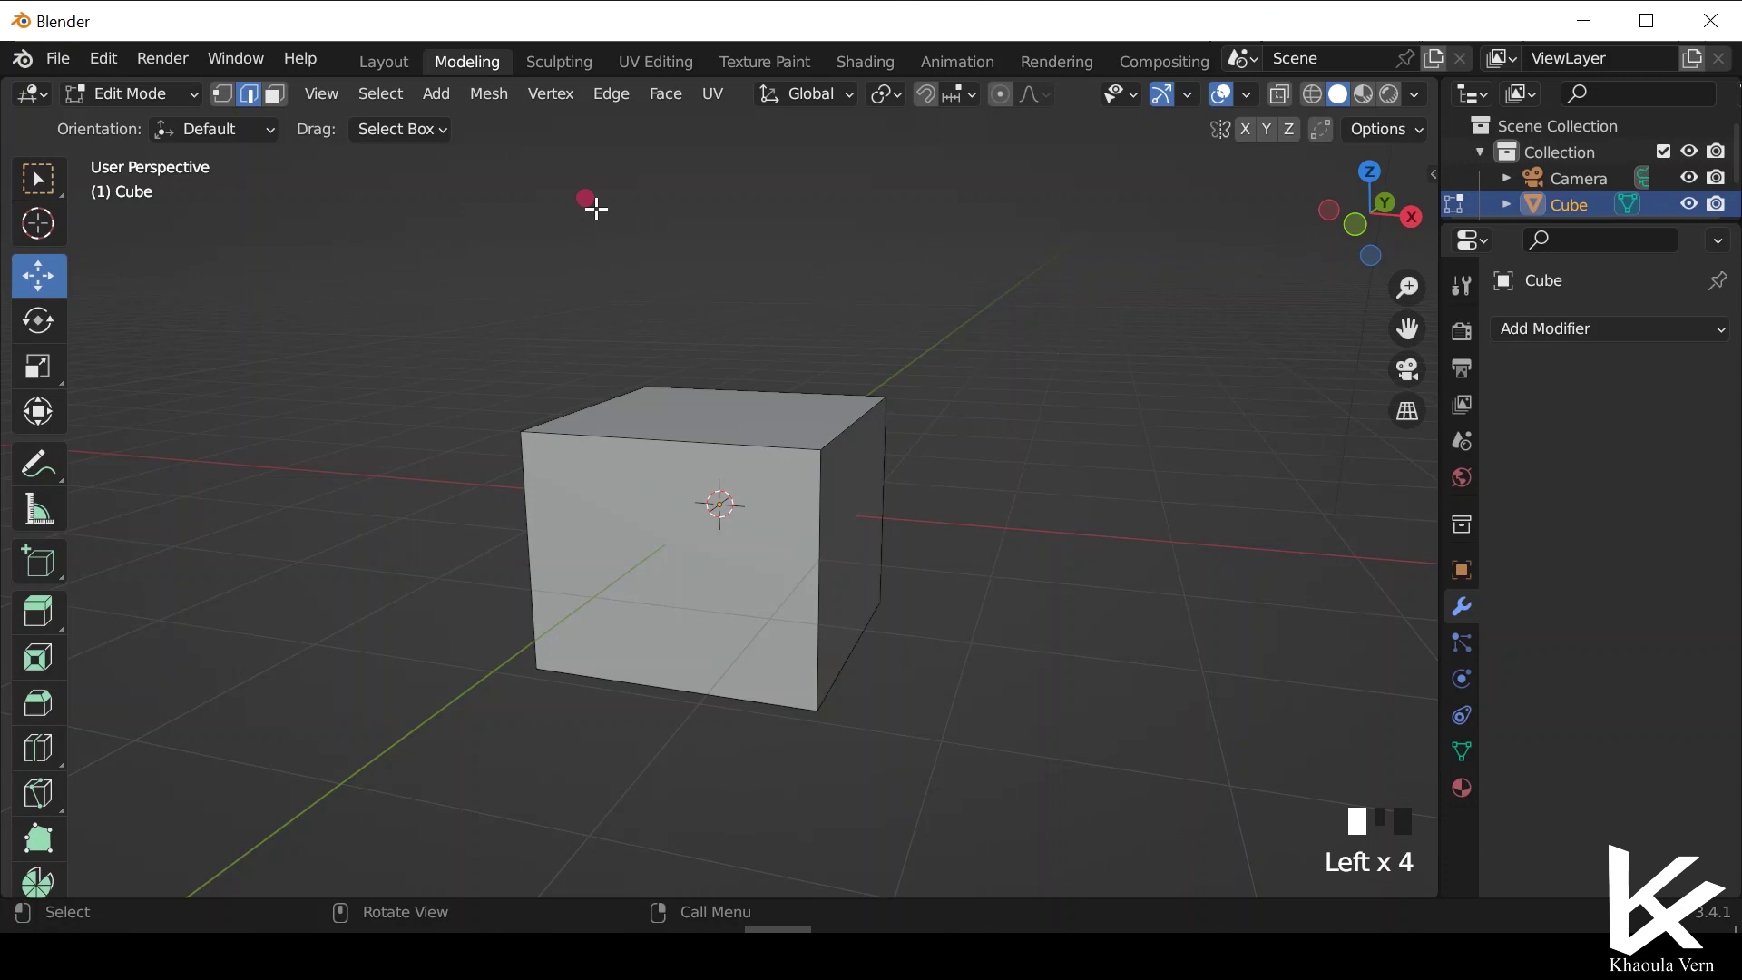
Cycle through the vertex, edge and face select modes, return to vertex mode and select two upper corner vertices in turn.
click(223, 93)
click(252, 97)
click(275, 93)
click(215, 95)
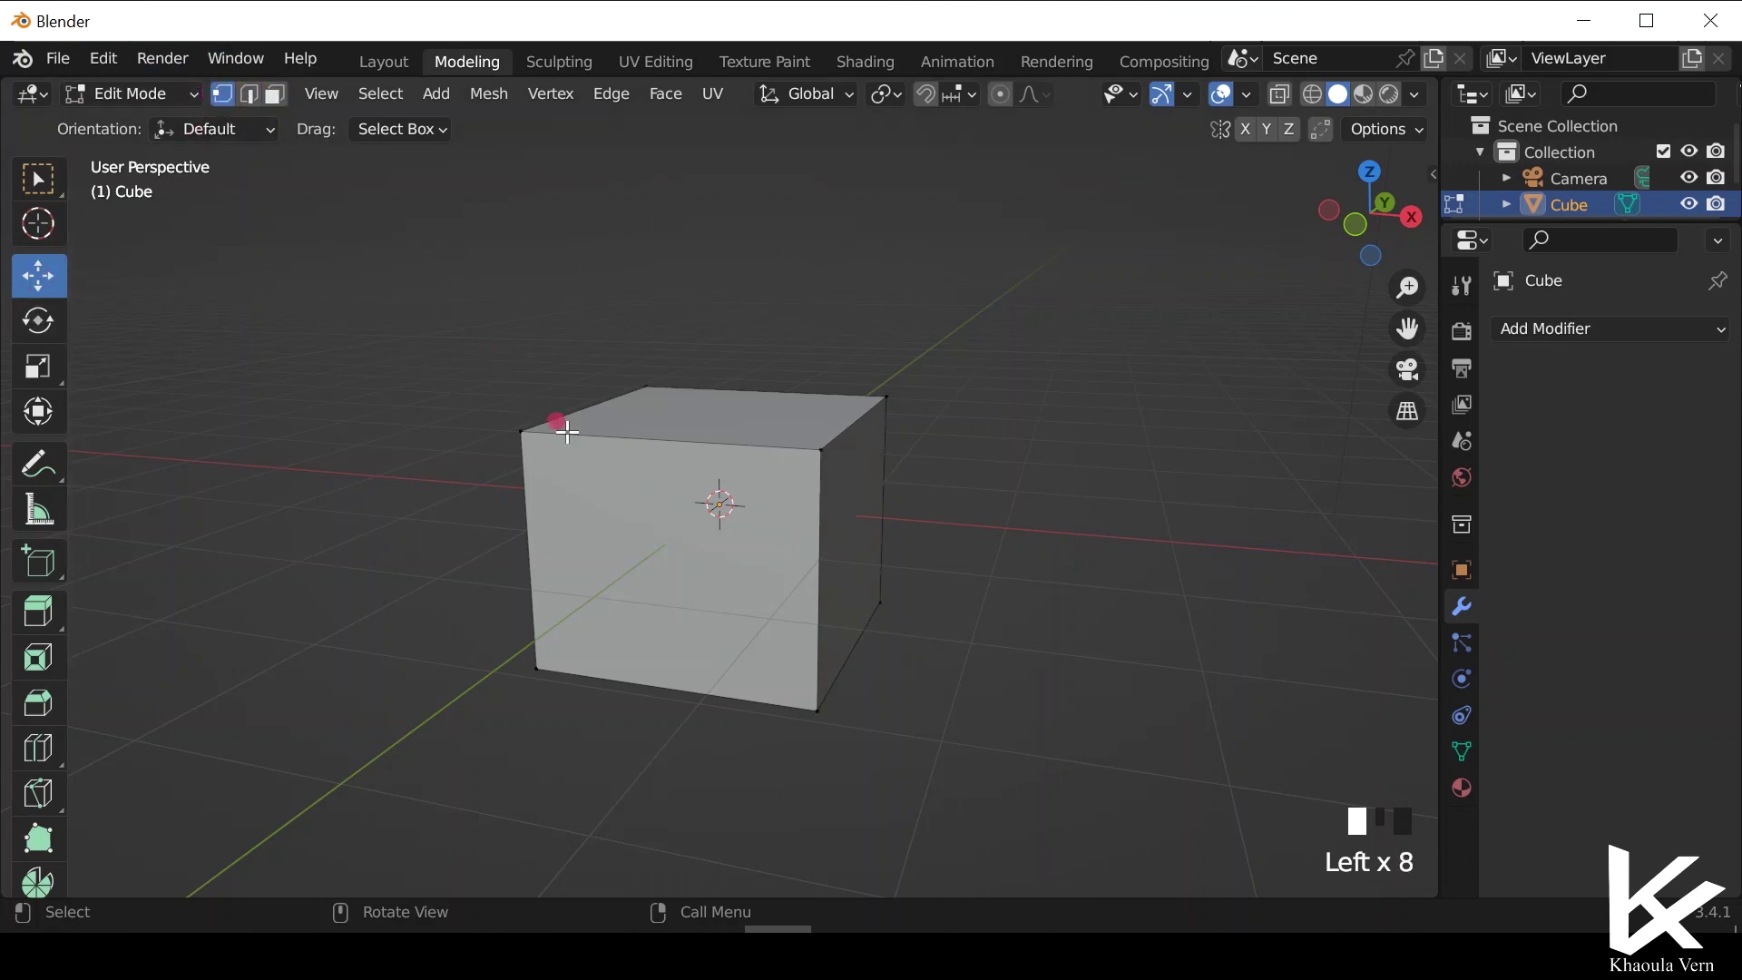
click(820, 451)
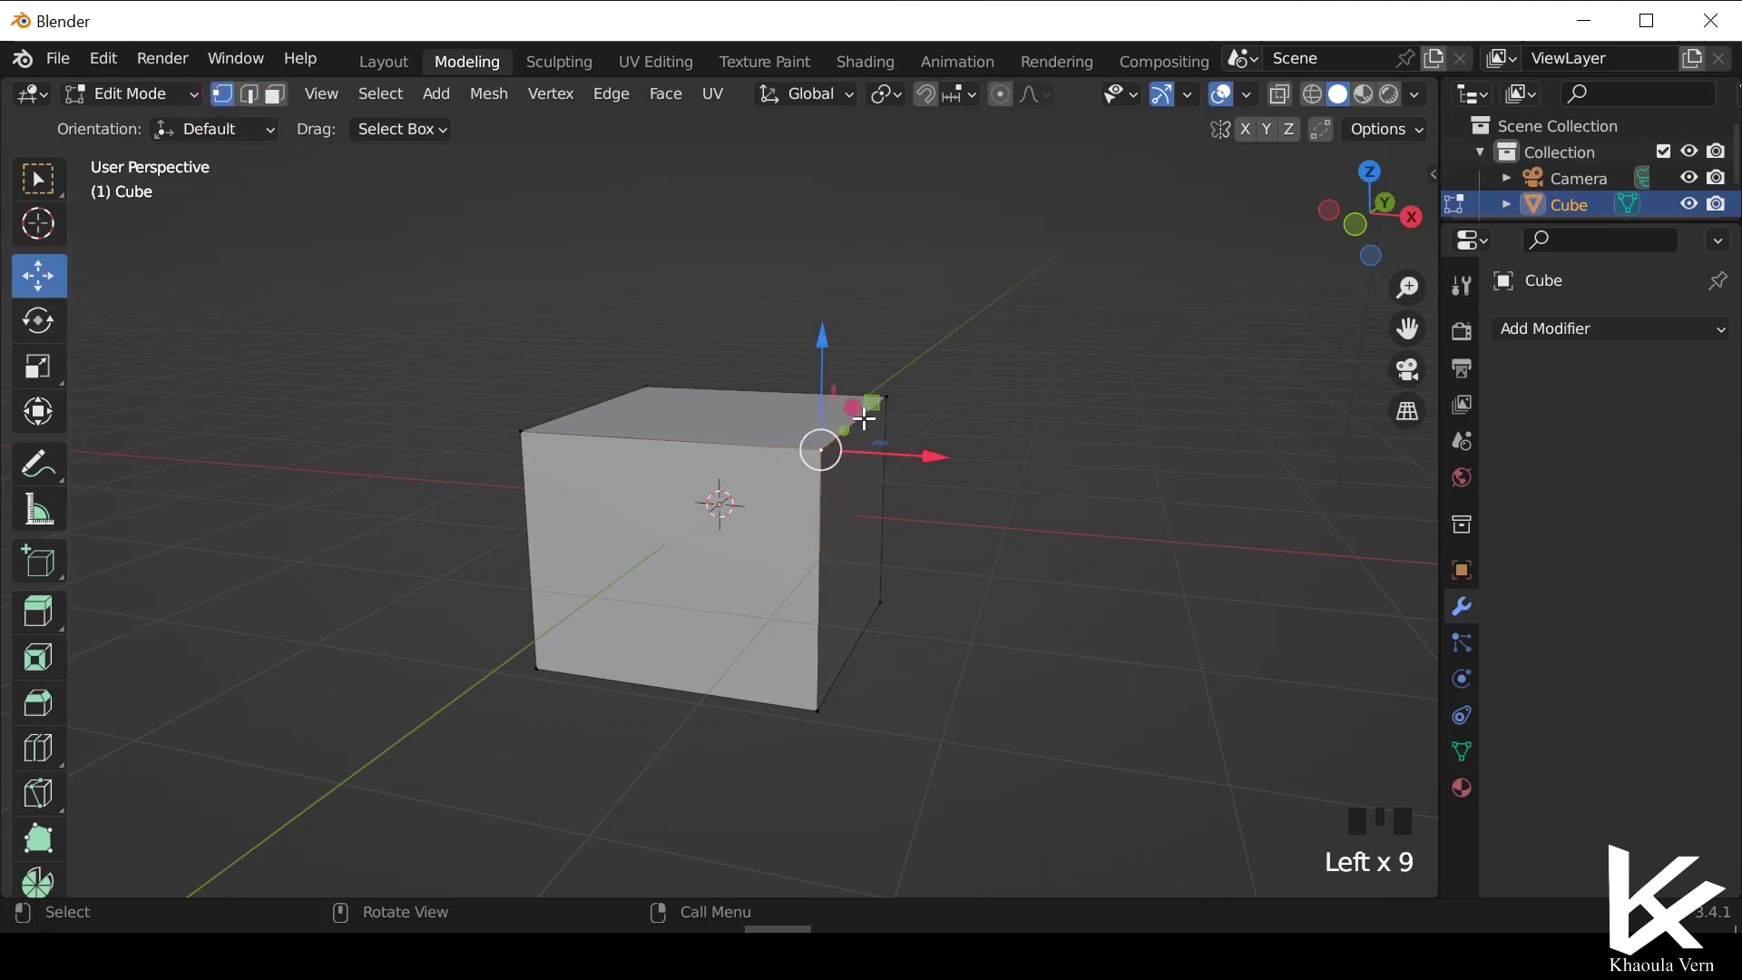
click(885, 396)
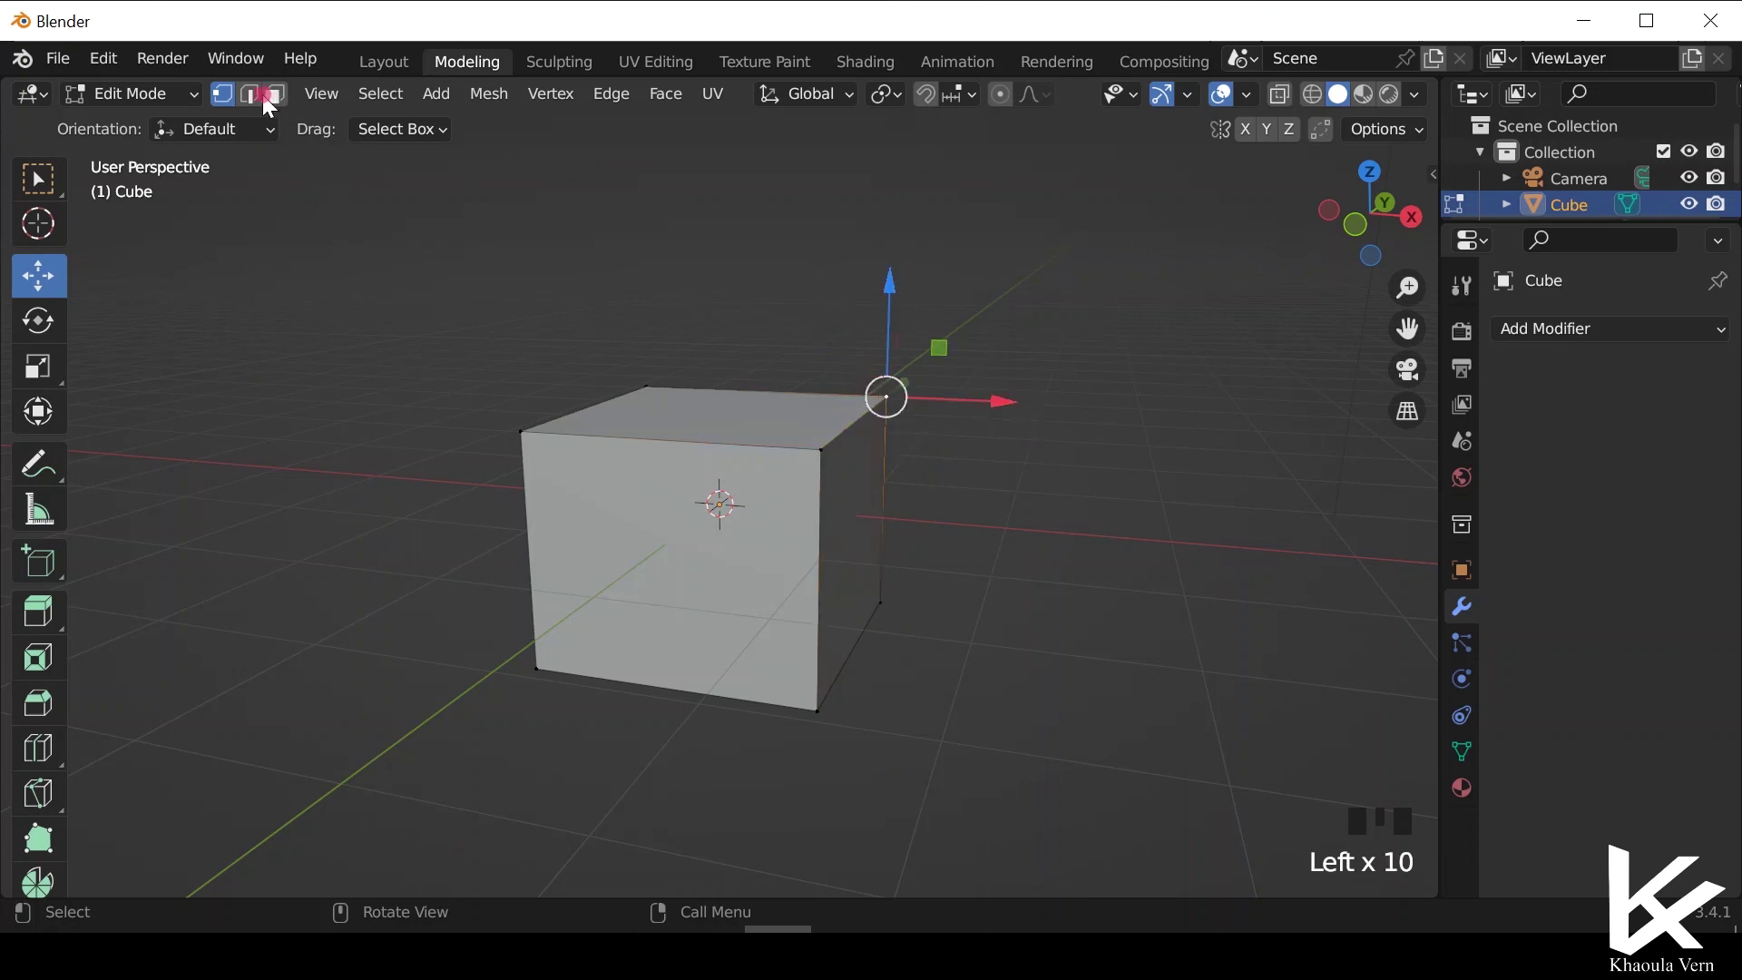
Switch to edge select mode and select several of the cube's edges one after another.
click(252, 93)
click(853, 419)
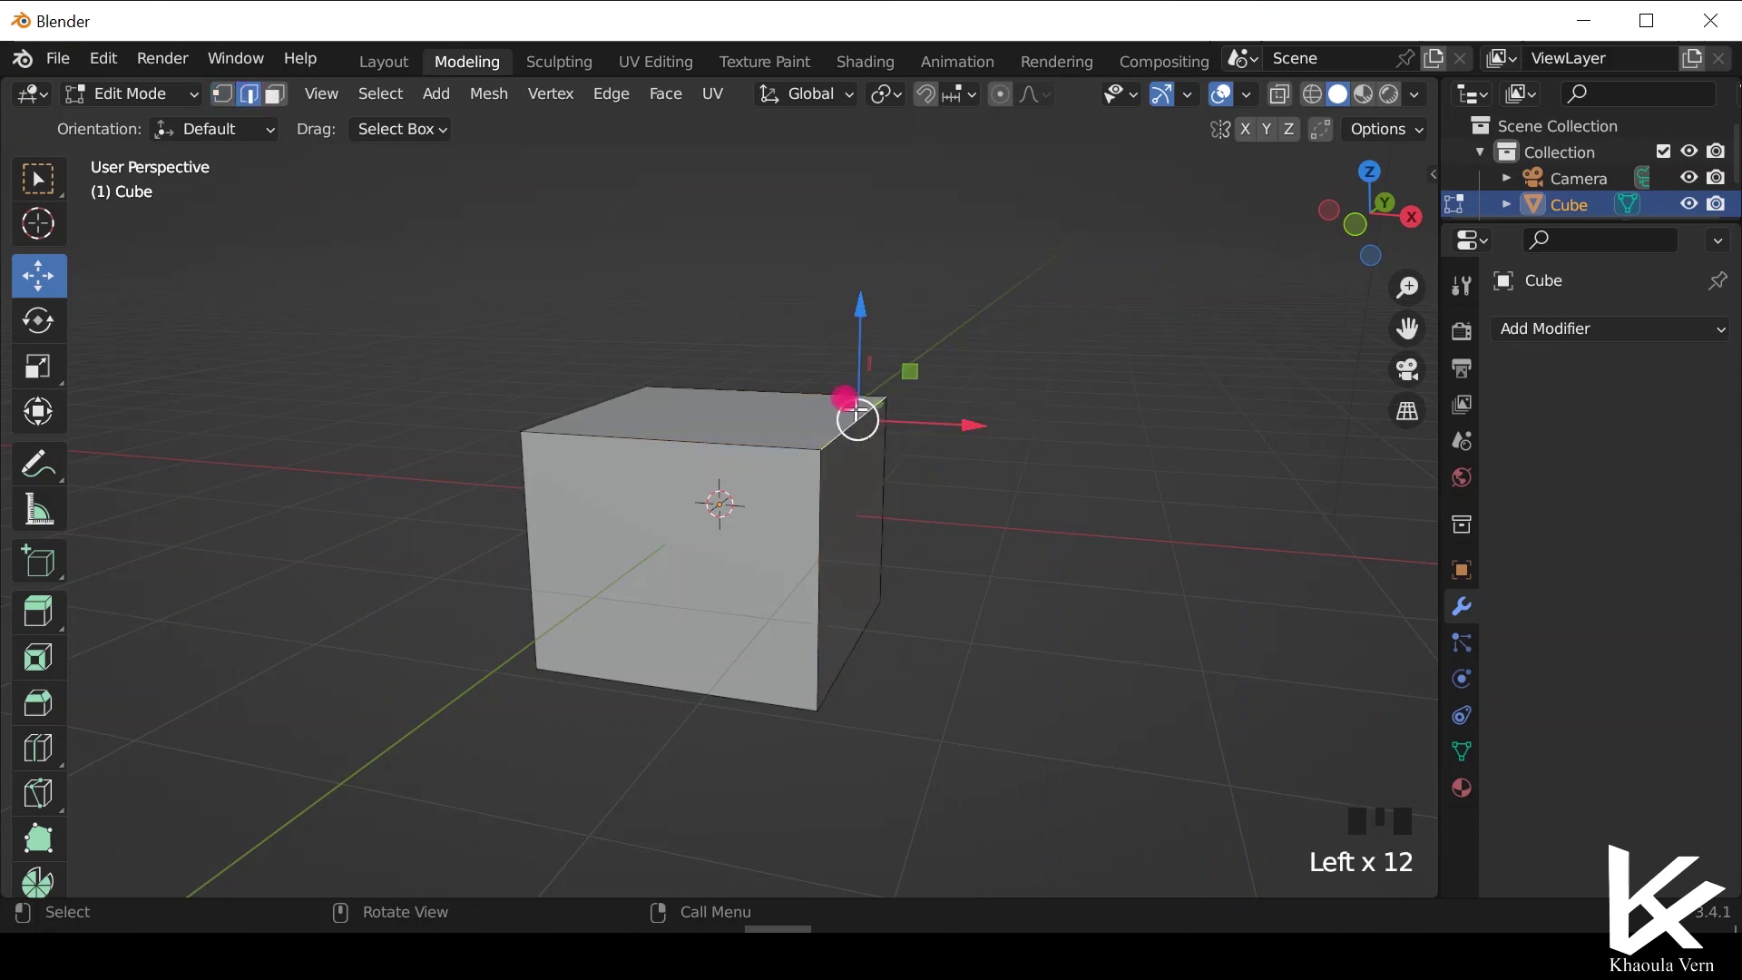
click(815, 506)
click(742, 450)
Switch to face select mode and select the cube's top and side faces in turn.
click(275, 94)
click(762, 387)
click(783, 420)
click(862, 483)
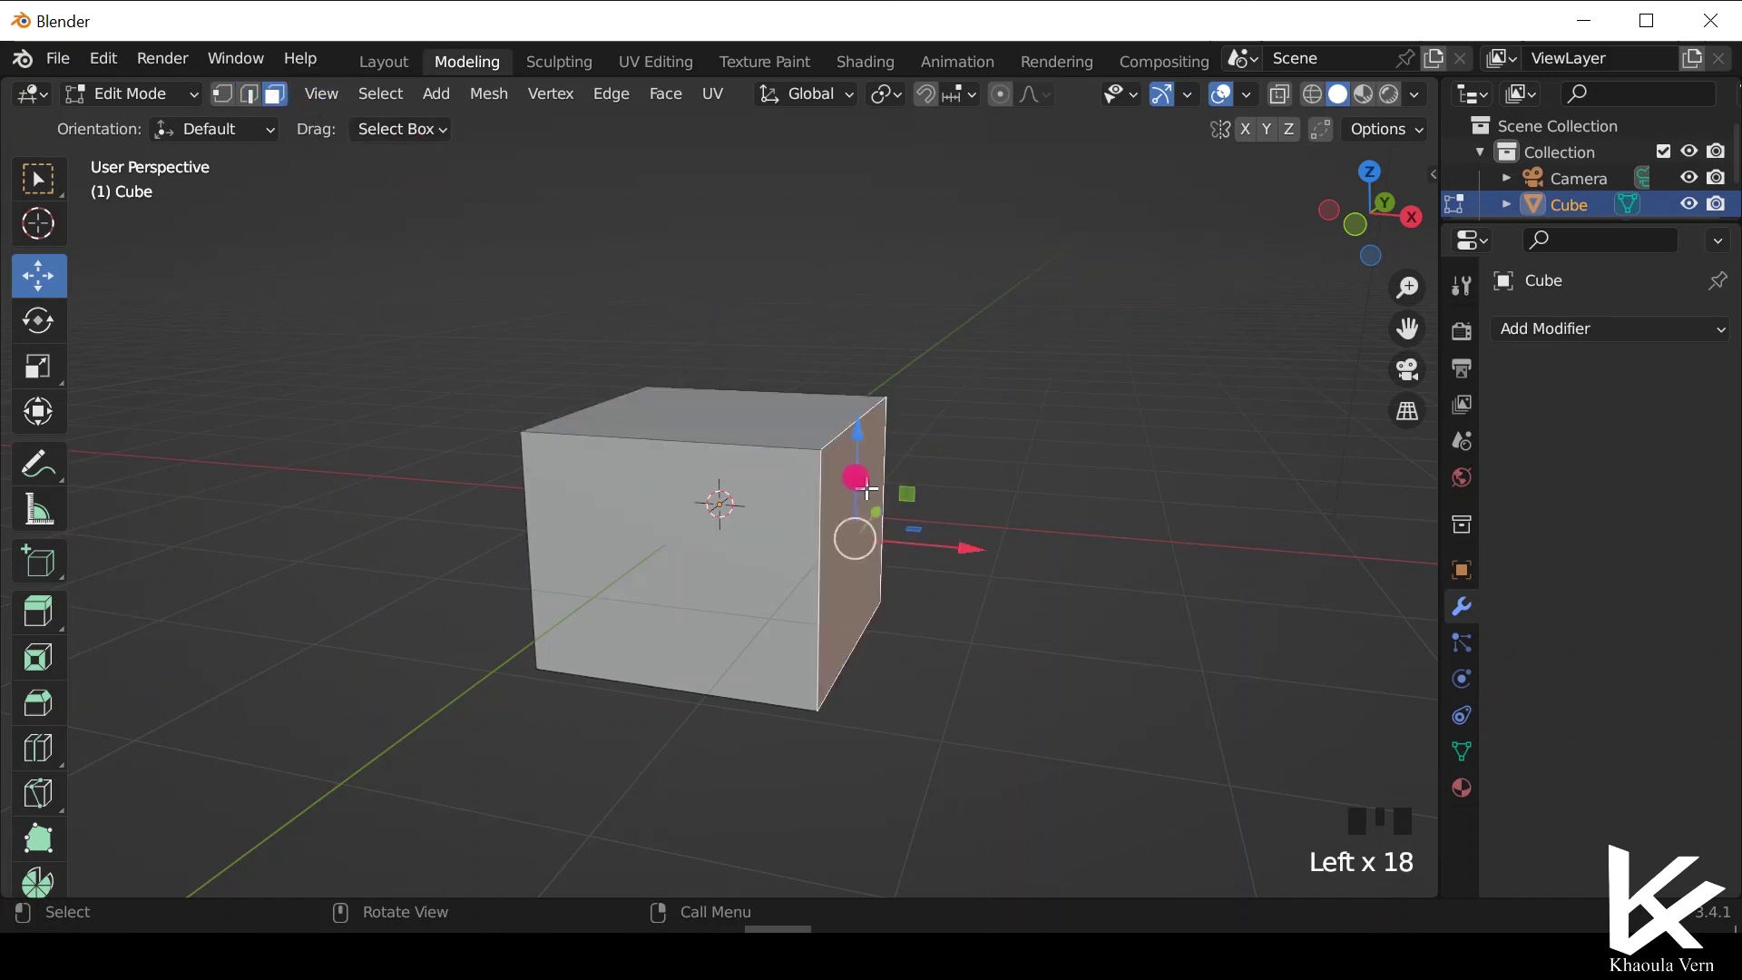
click(782, 571)
middle_drag(782, 572, 573, 574)
click(636, 547)
middle_drag(856, 475, 726, 440)
click(726, 440)
click(852, 544)
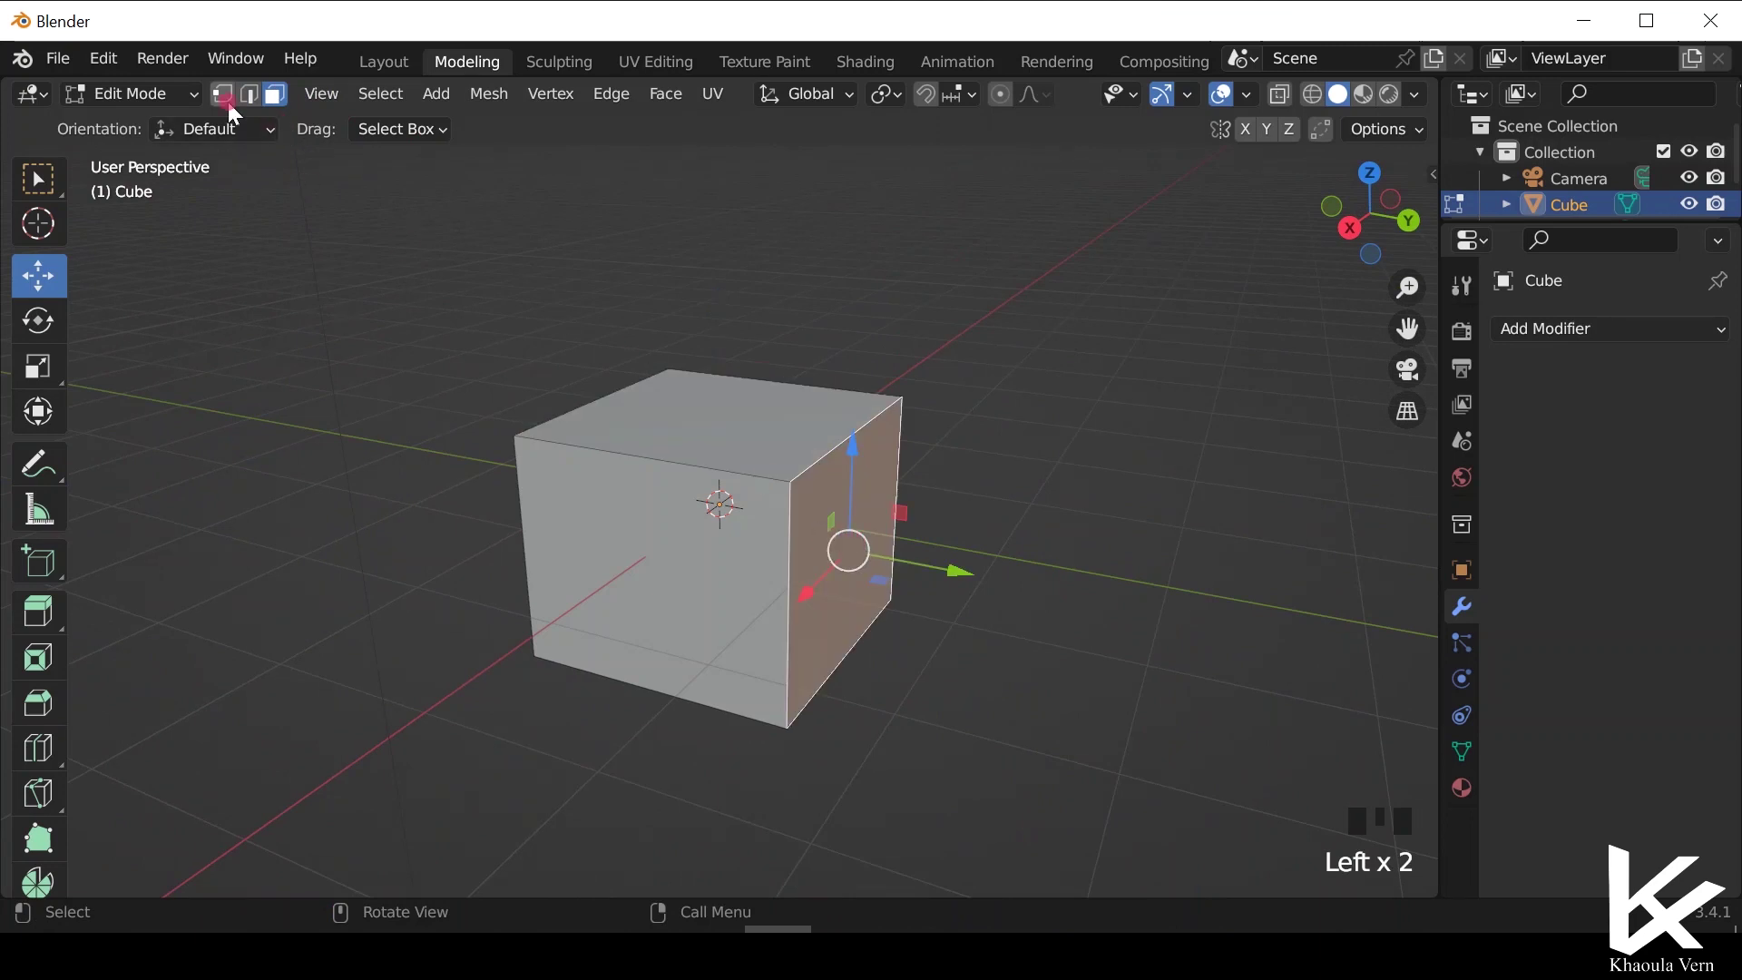
Switch to vertex select mode and raise the cube's nearest upper corner vertex along the Z axis.
click(222, 93)
click(519, 444)
click(807, 460)
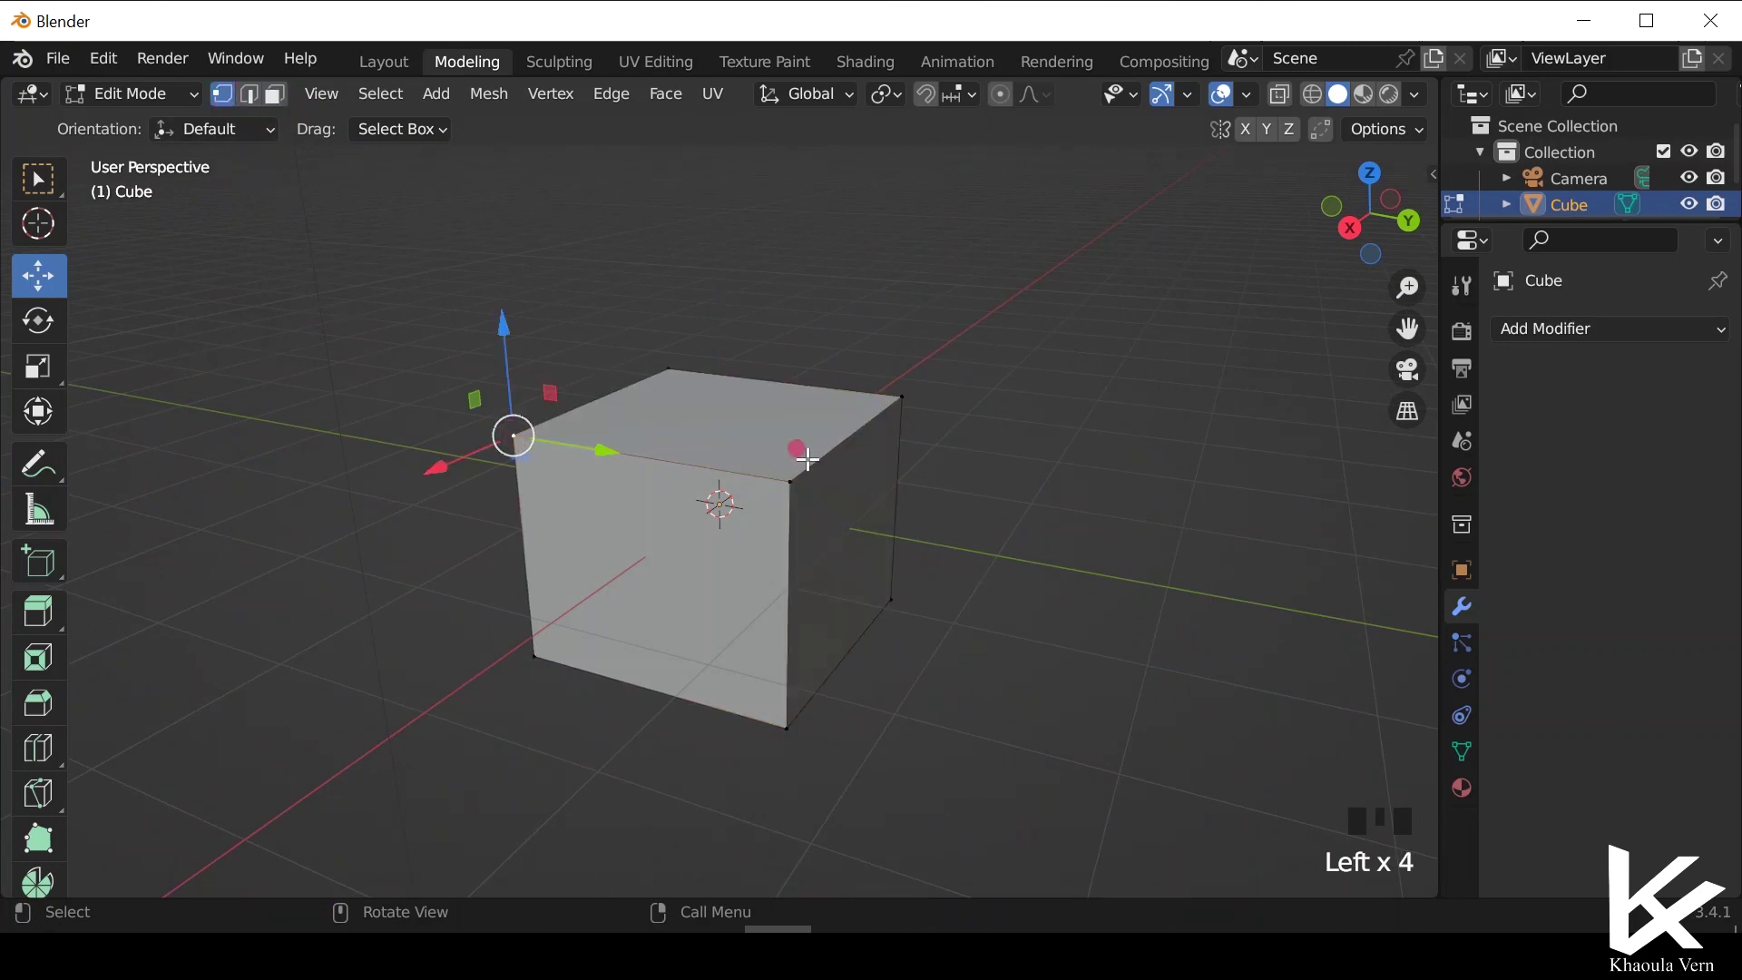
click(793, 478)
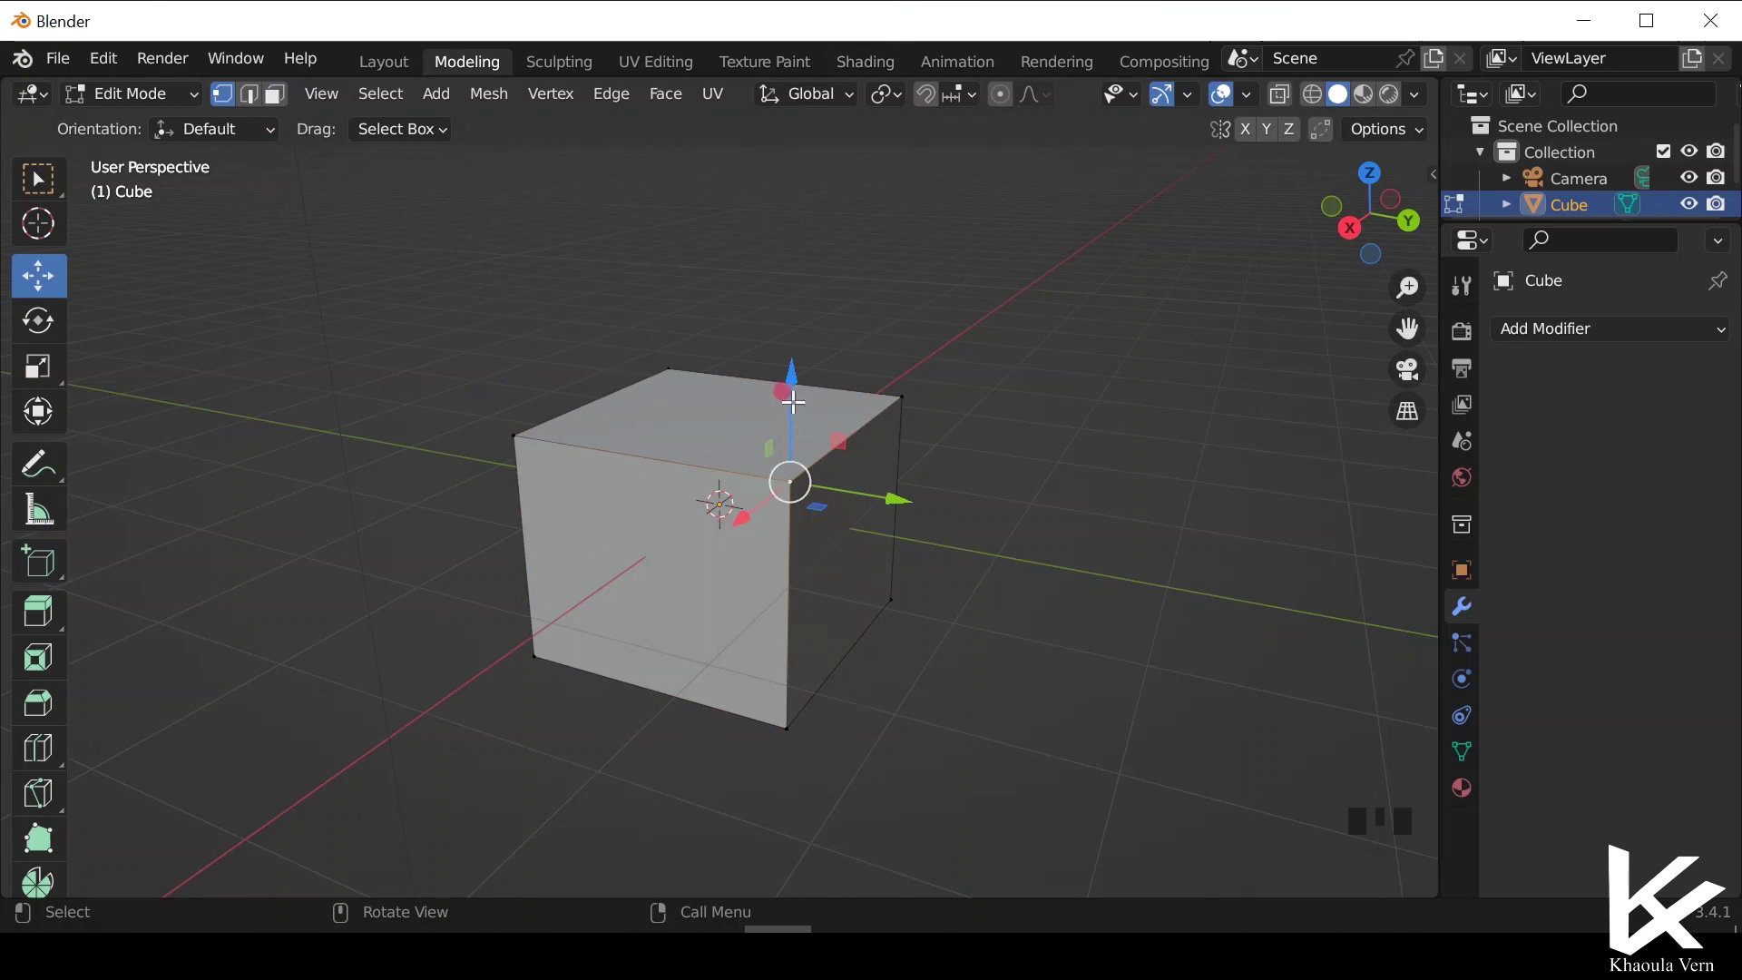
drag(796, 385, 821, 199)
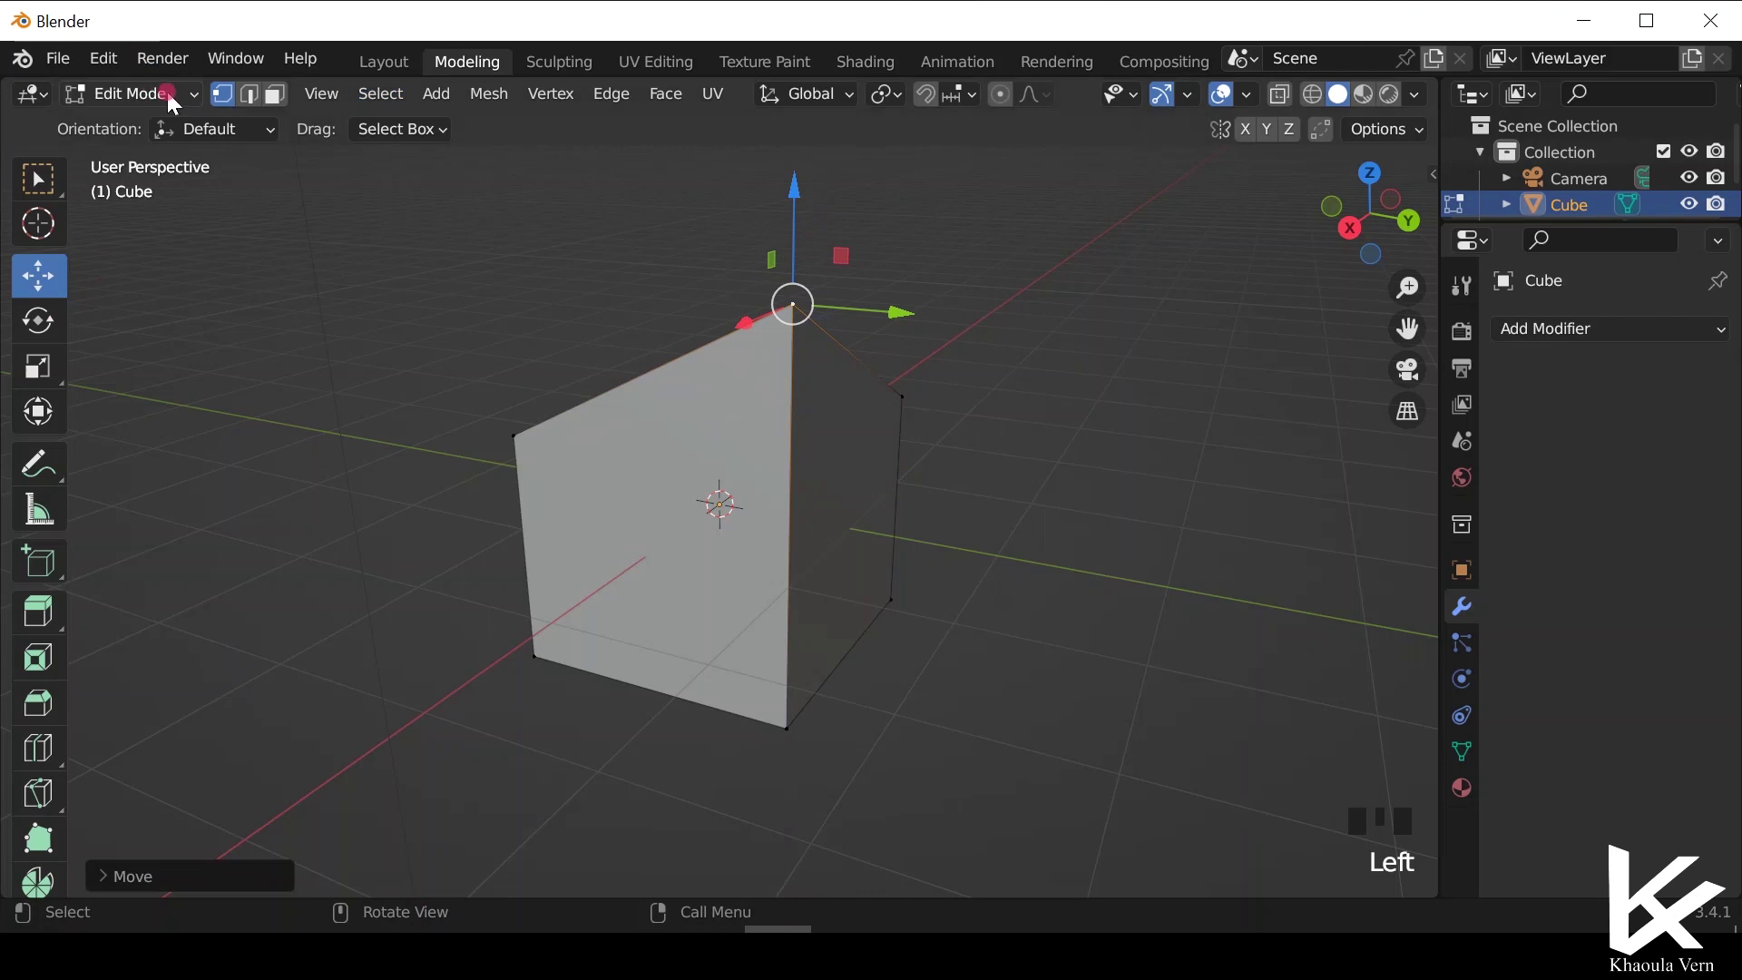
Undo the upward move of the corner vertex.
middle_drag(689, 508, 1179, 508)
click(86, 58)
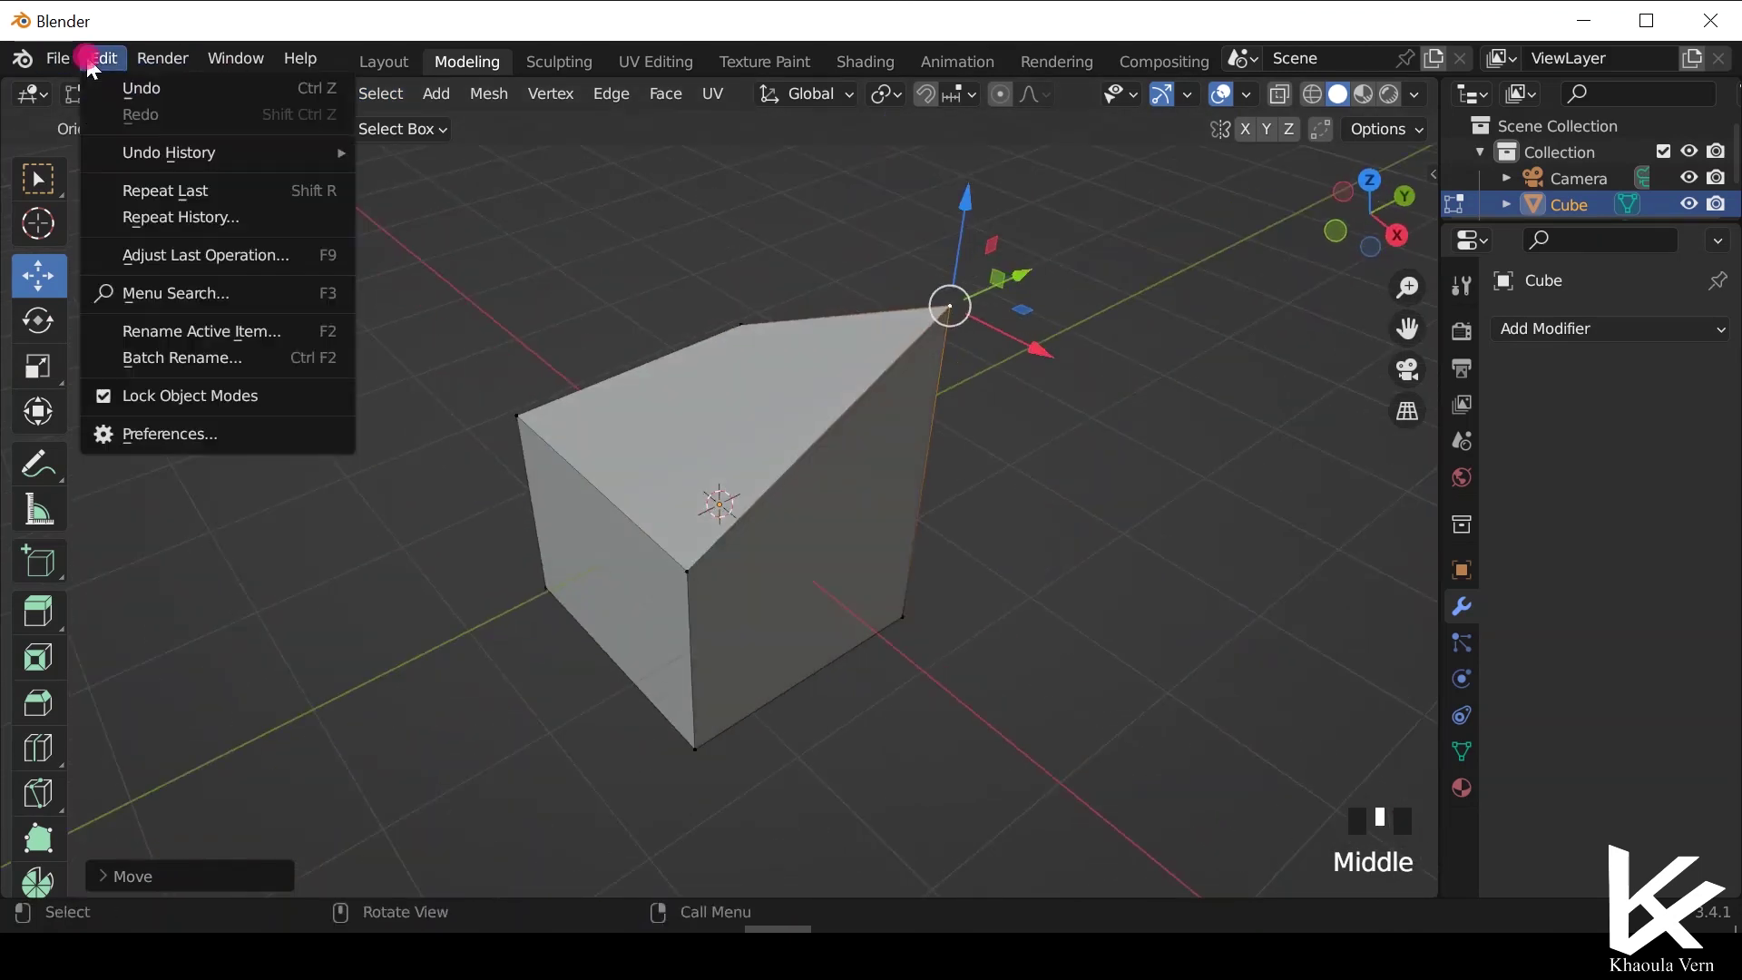
click(140, 88)
Switch to edge select mode and move the top face's edge on the positive Y side slightly outward along Y.
middle_drag(690, 508, 731, 493)
click(867, 428)
click(869, 433)
click(250, 93)
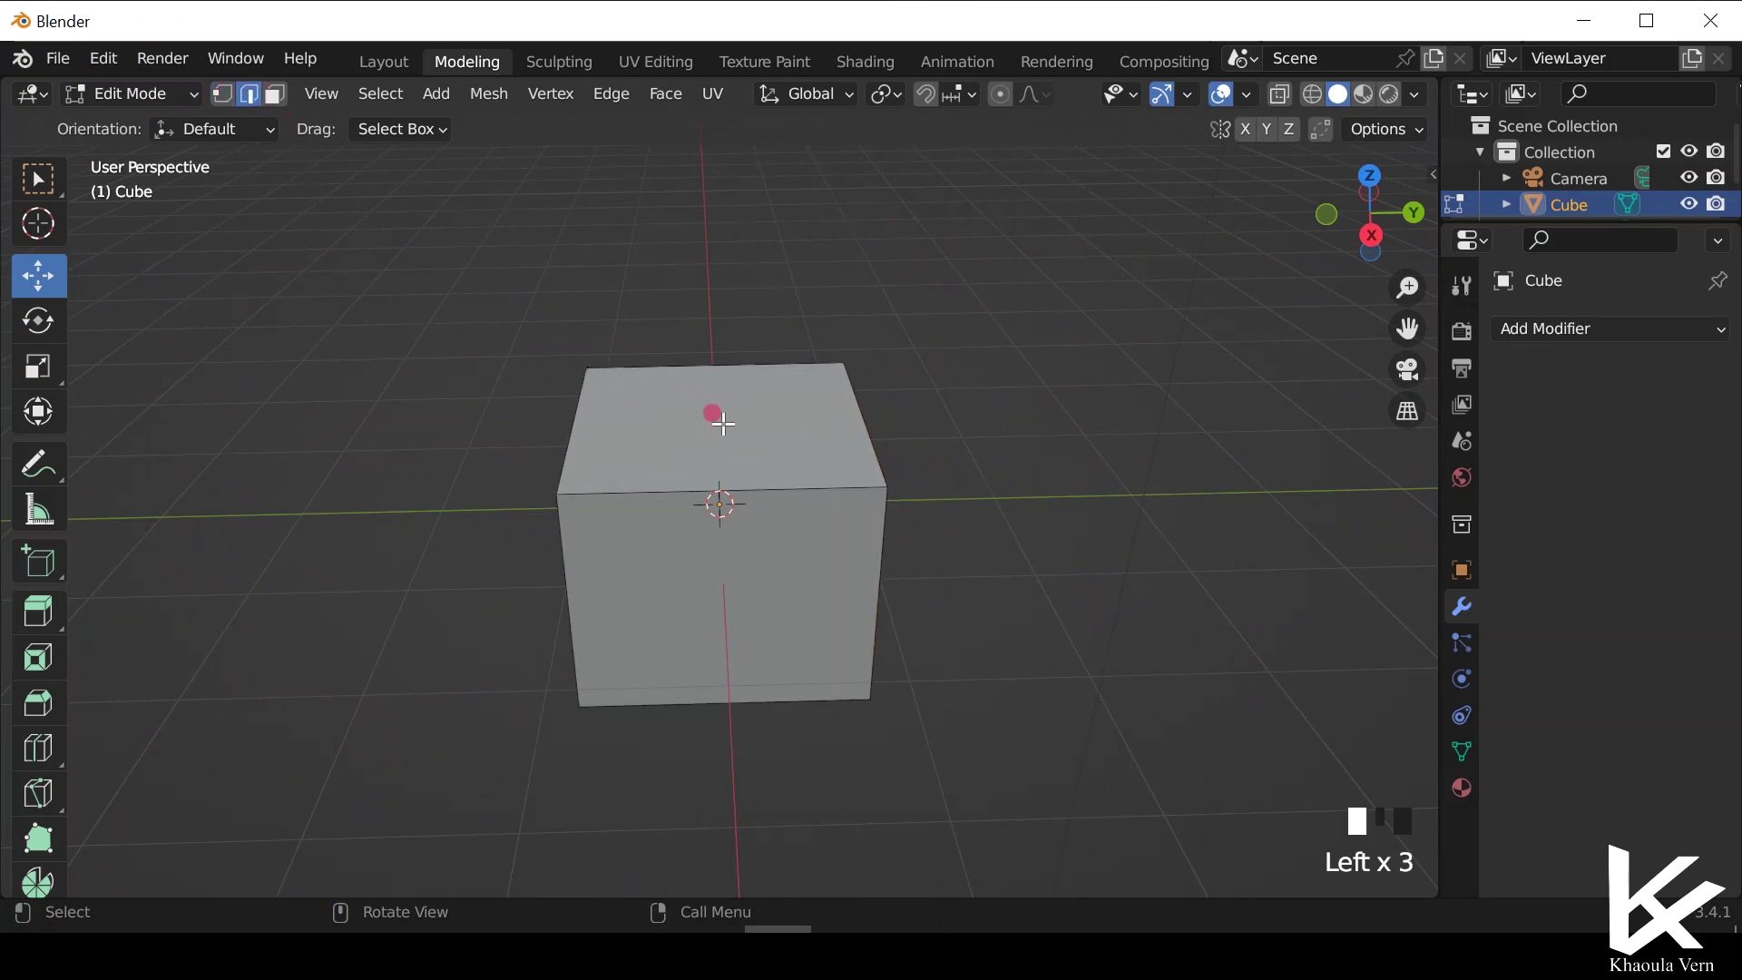
click(860, 417)
middle_drag(862, 414, 816, 478)
scroll(835, 466, up, 3)
middle_drag(767, 400, 805, 471)
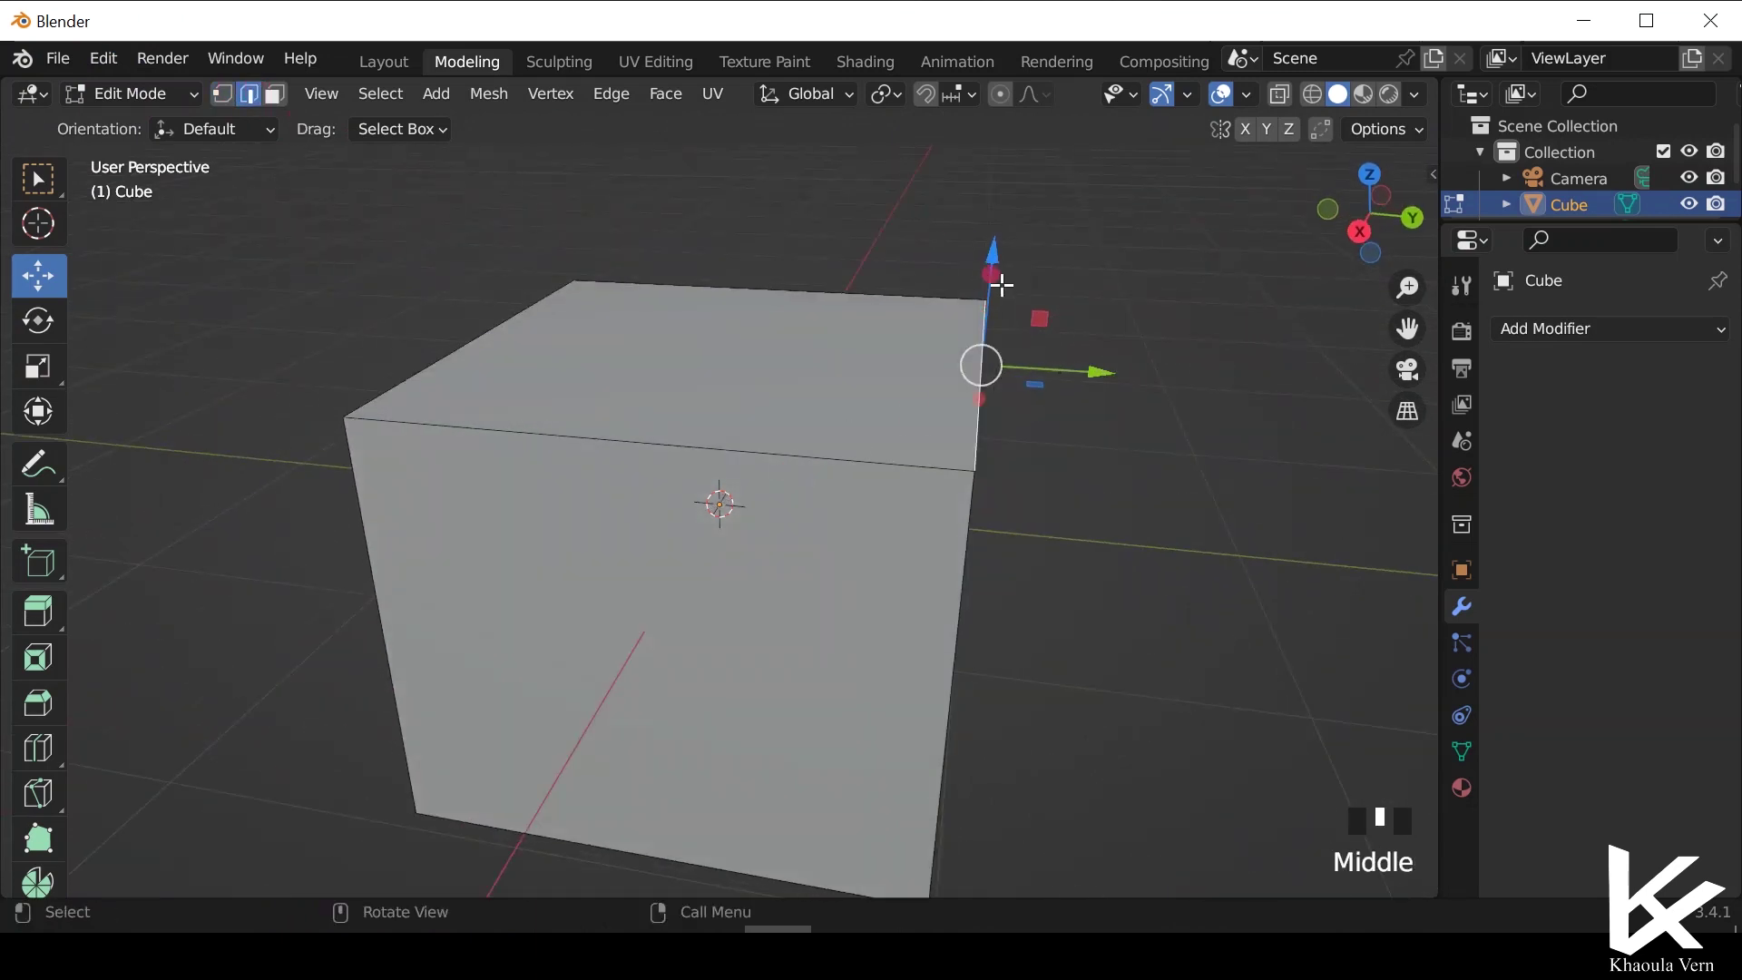
mouse_move(1052, 373)
mouse_down()
mouse_move(1293, 408)
mouse_move(1415, 403)
mouse_move(1069, 374)
mouse_up()
Try to raise the selected top edge along the Z axis and undo that move.
drag(996, 277, 998, 207)
click(989, 311)
drag(989, 311, 935, 227)
drag(104, 58, 111, 85)
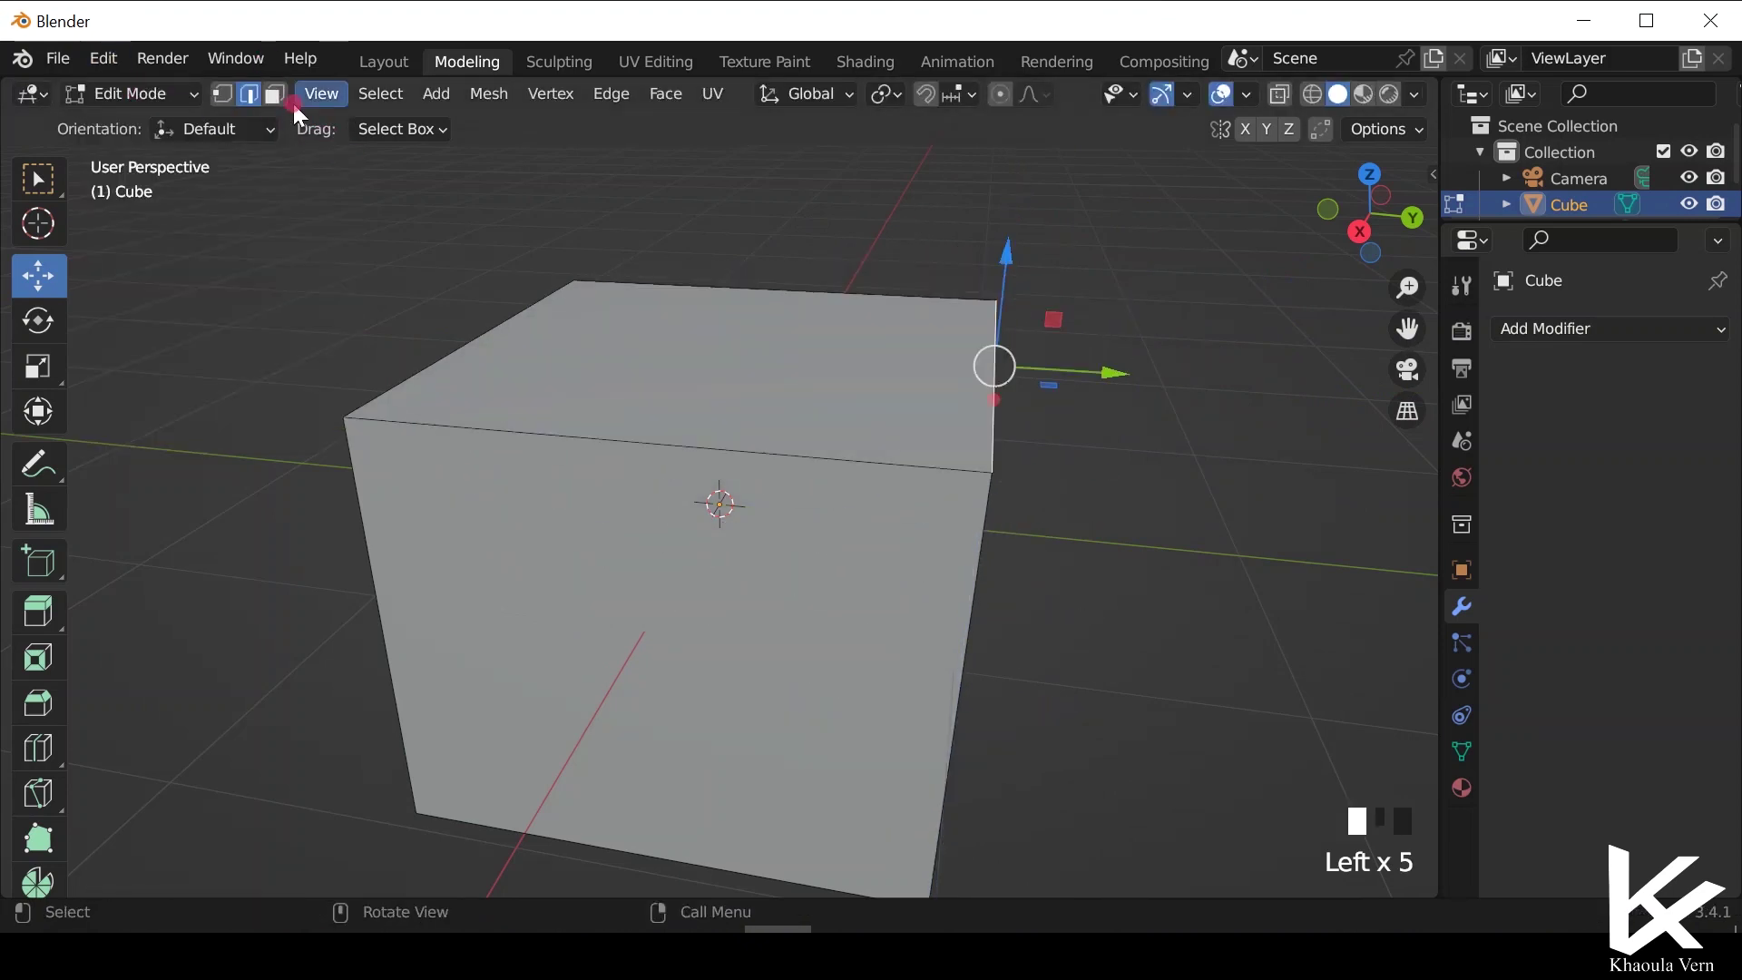
Switch to face select mode and move the cube's top face along Y and upward along Z.
click(275, 93)
click(690, 383)
drag(827, 356, 711, 257)
drag(711, 257, 758, 877)
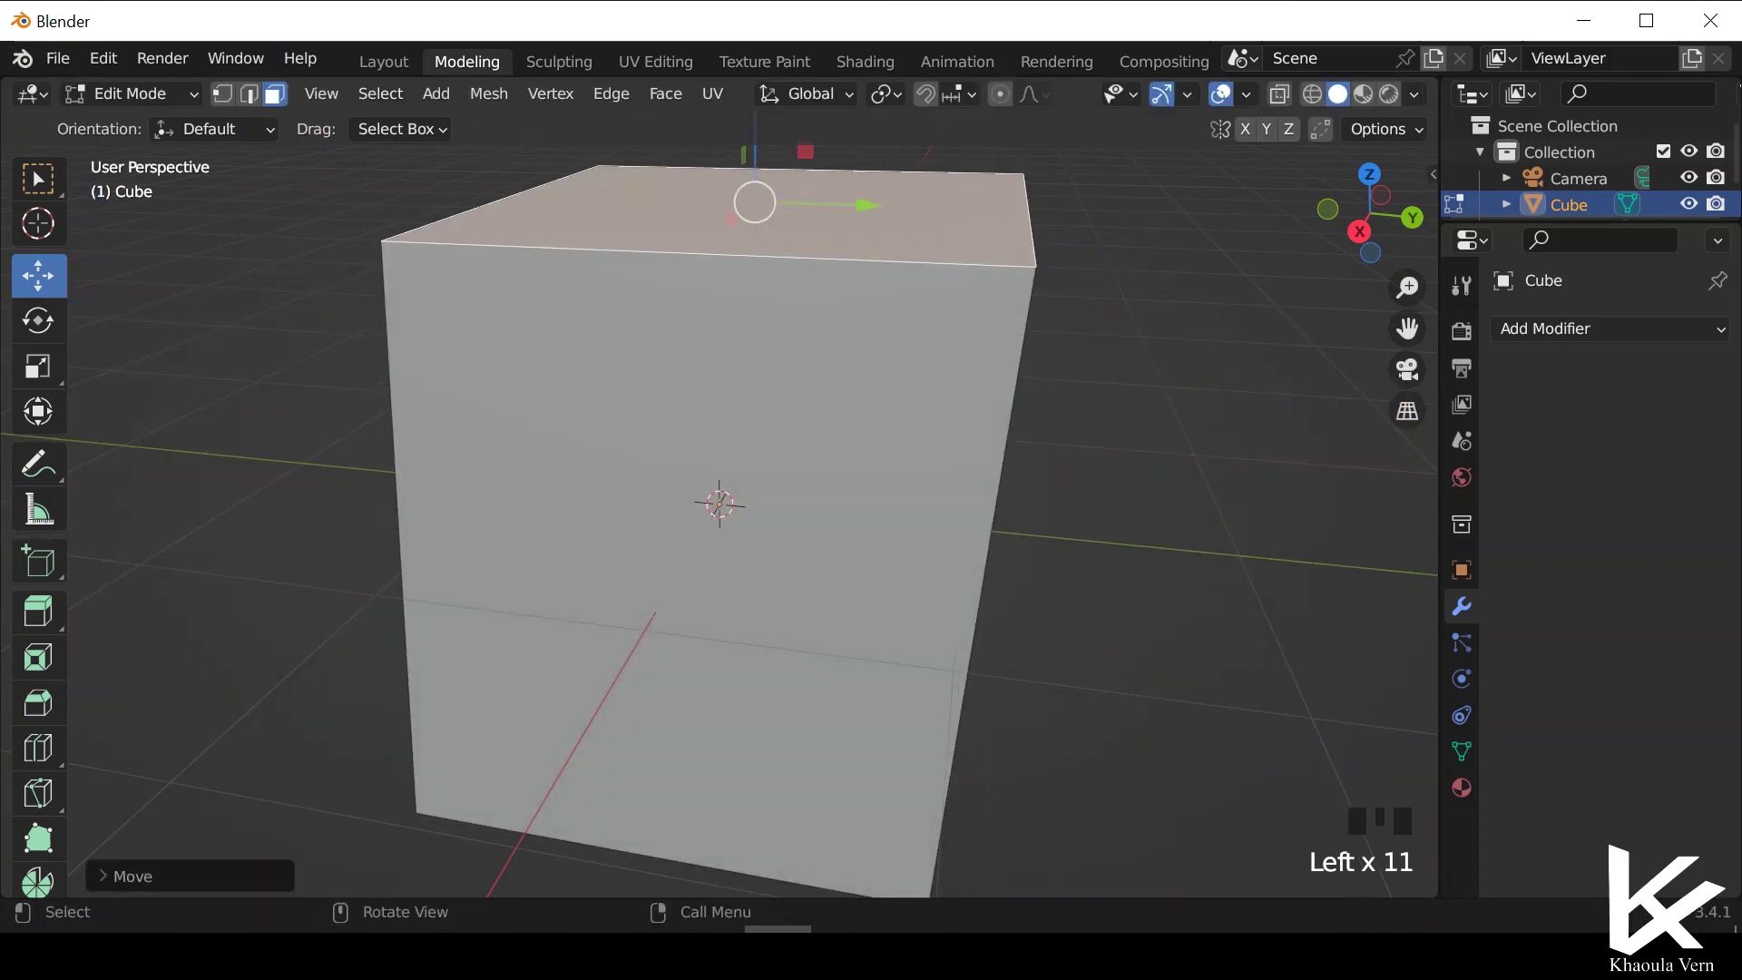
Undo both moves of the top face.
scroll(820, 641, down, 2)
middle_drag(820, 642, 971, 590)
click(96, 63)
click(116, 86)
click(101, 62)
click(116, 88)
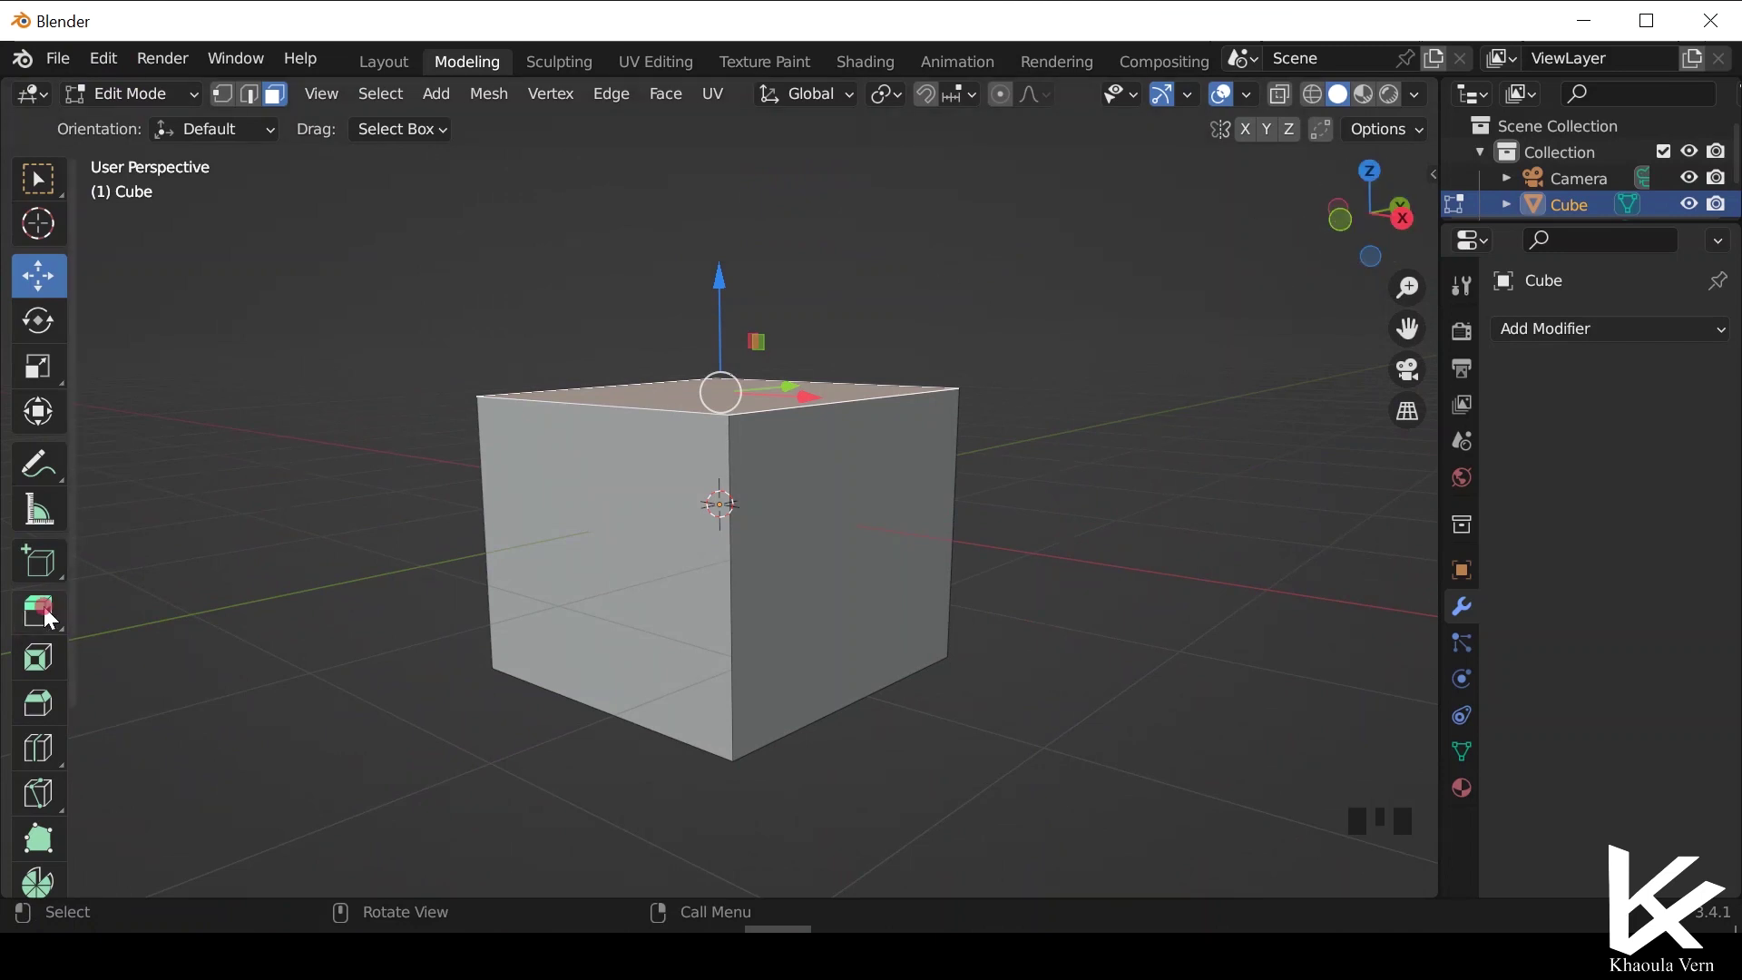
Extrude the cube's top face upward with the Extrude Region tool and undo the extrusion.
click(36, 610)
middle_drag(602, 412, 313, 83)
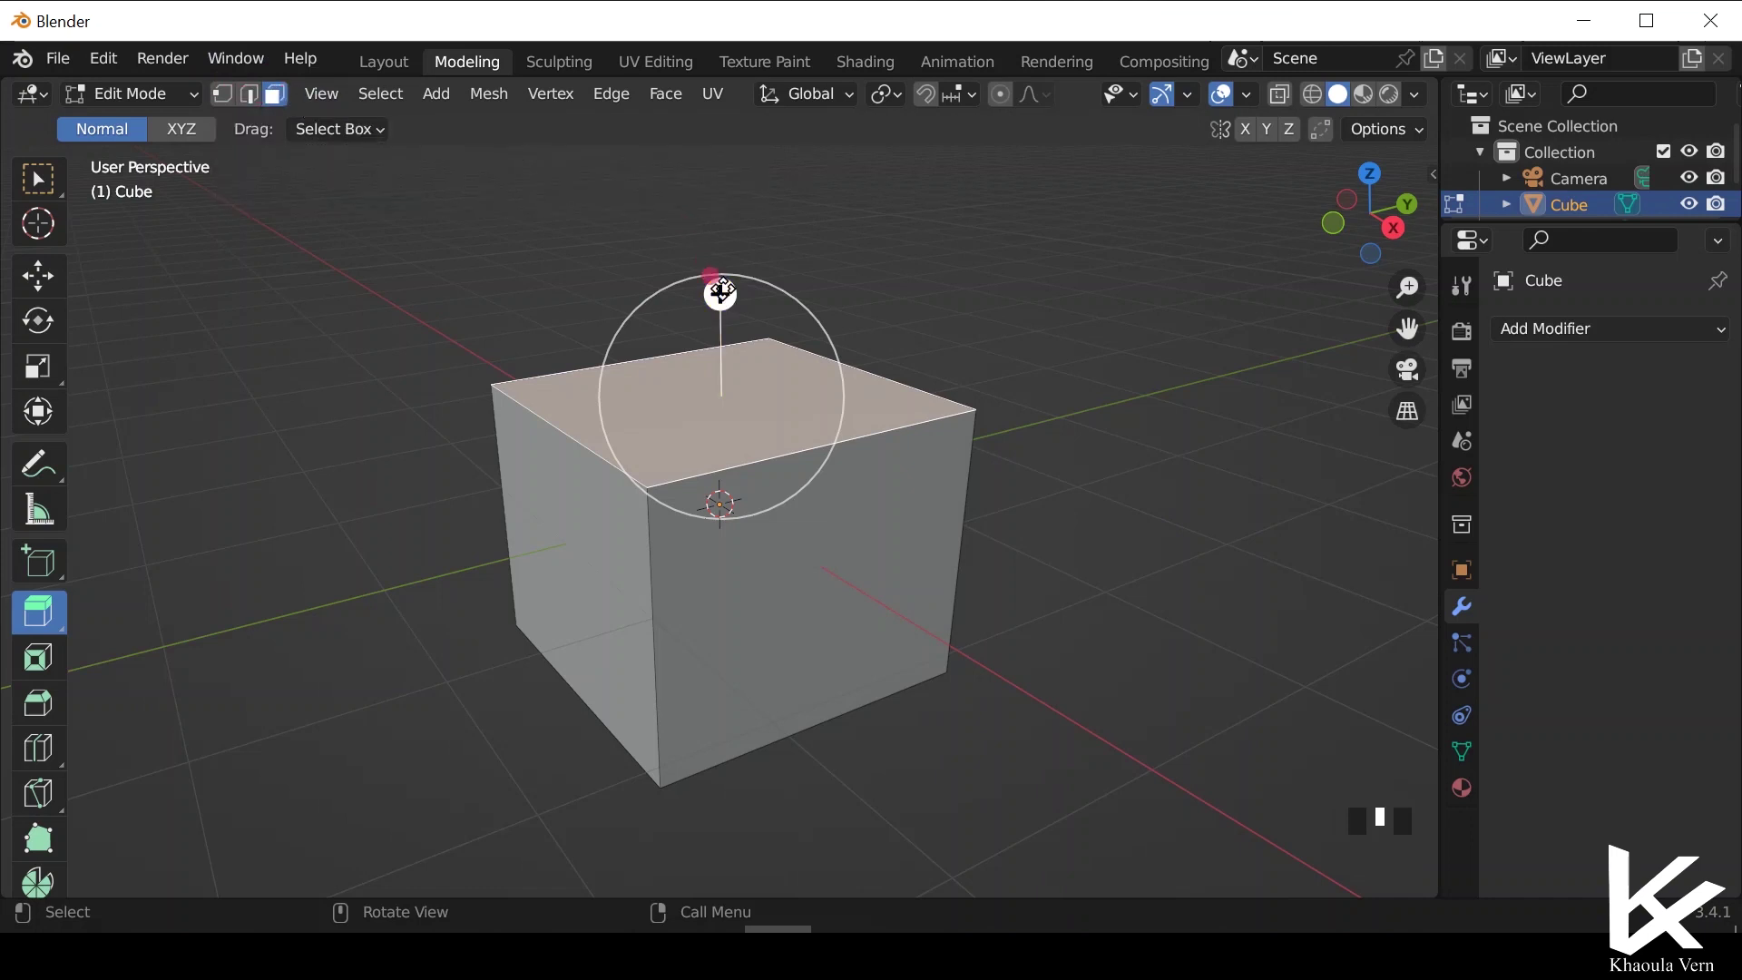
drag(722, 293, 717, 156)
click(105, 59)
click(136, 98)
Raise the top face along Z with the Move tool for comparison and undo the move.
click(37, 275)
drag(717, 295, 717, 163)
click(105, 60)
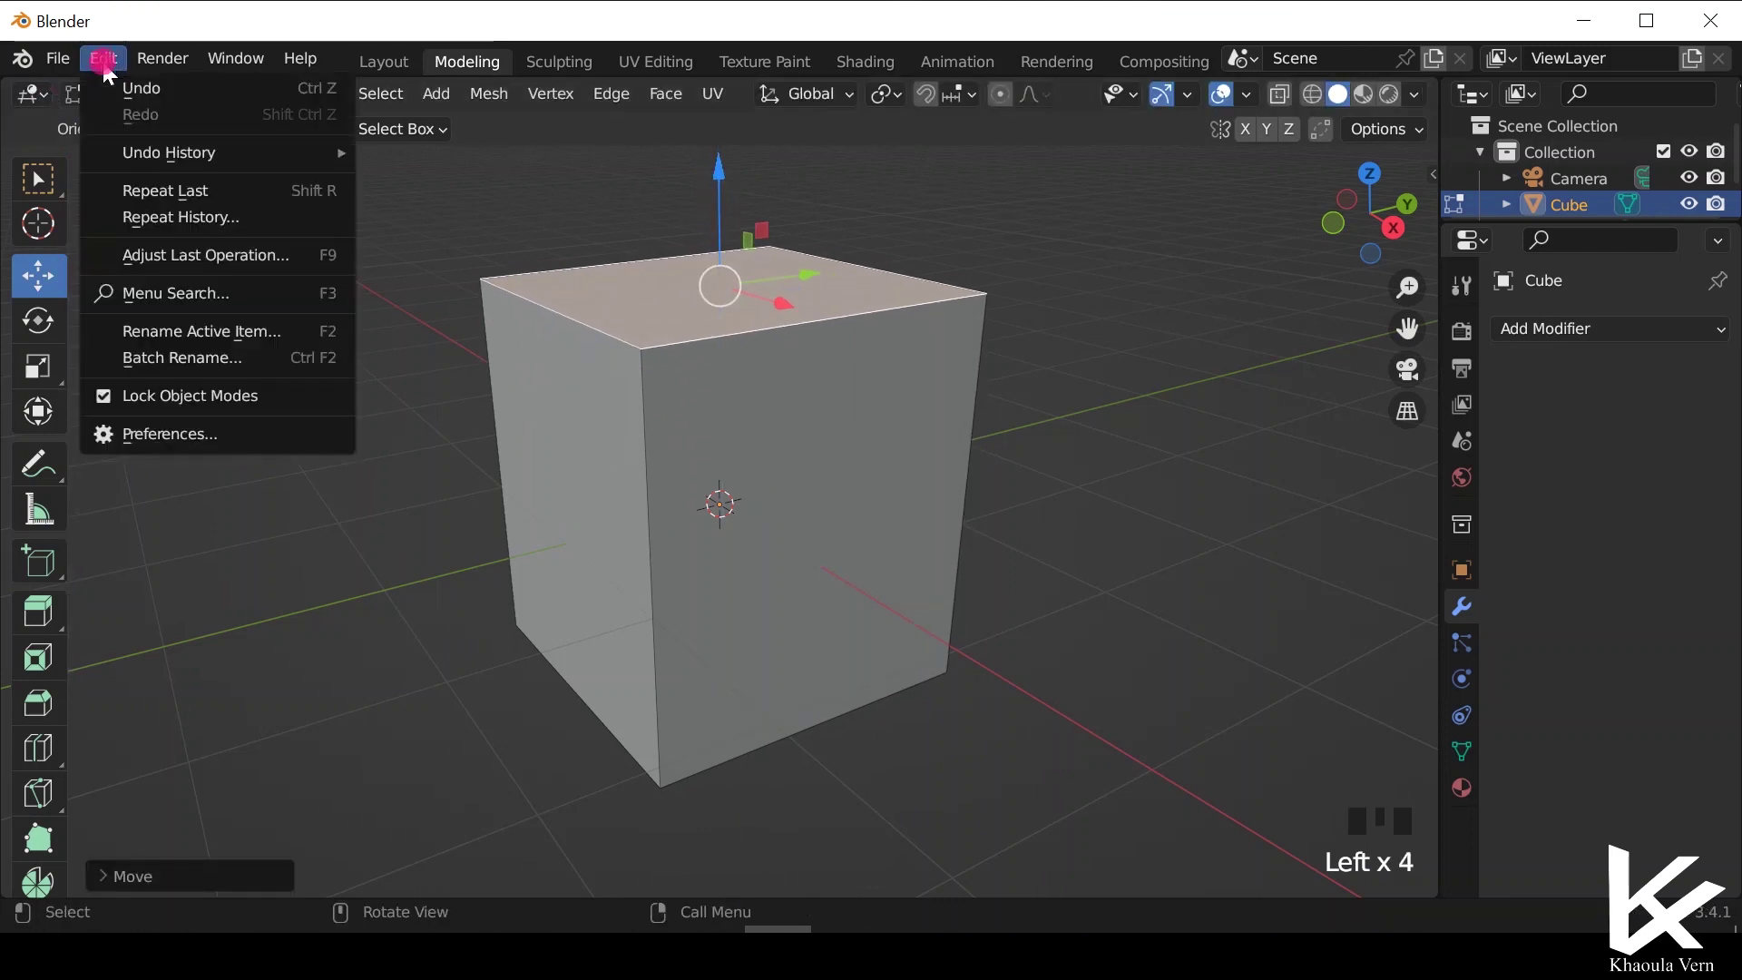
click(136, 88)
Repeat the upward Extrude Region on the top face and undo it again.
click(38, 610)
drag(719, 297, 745, 192)
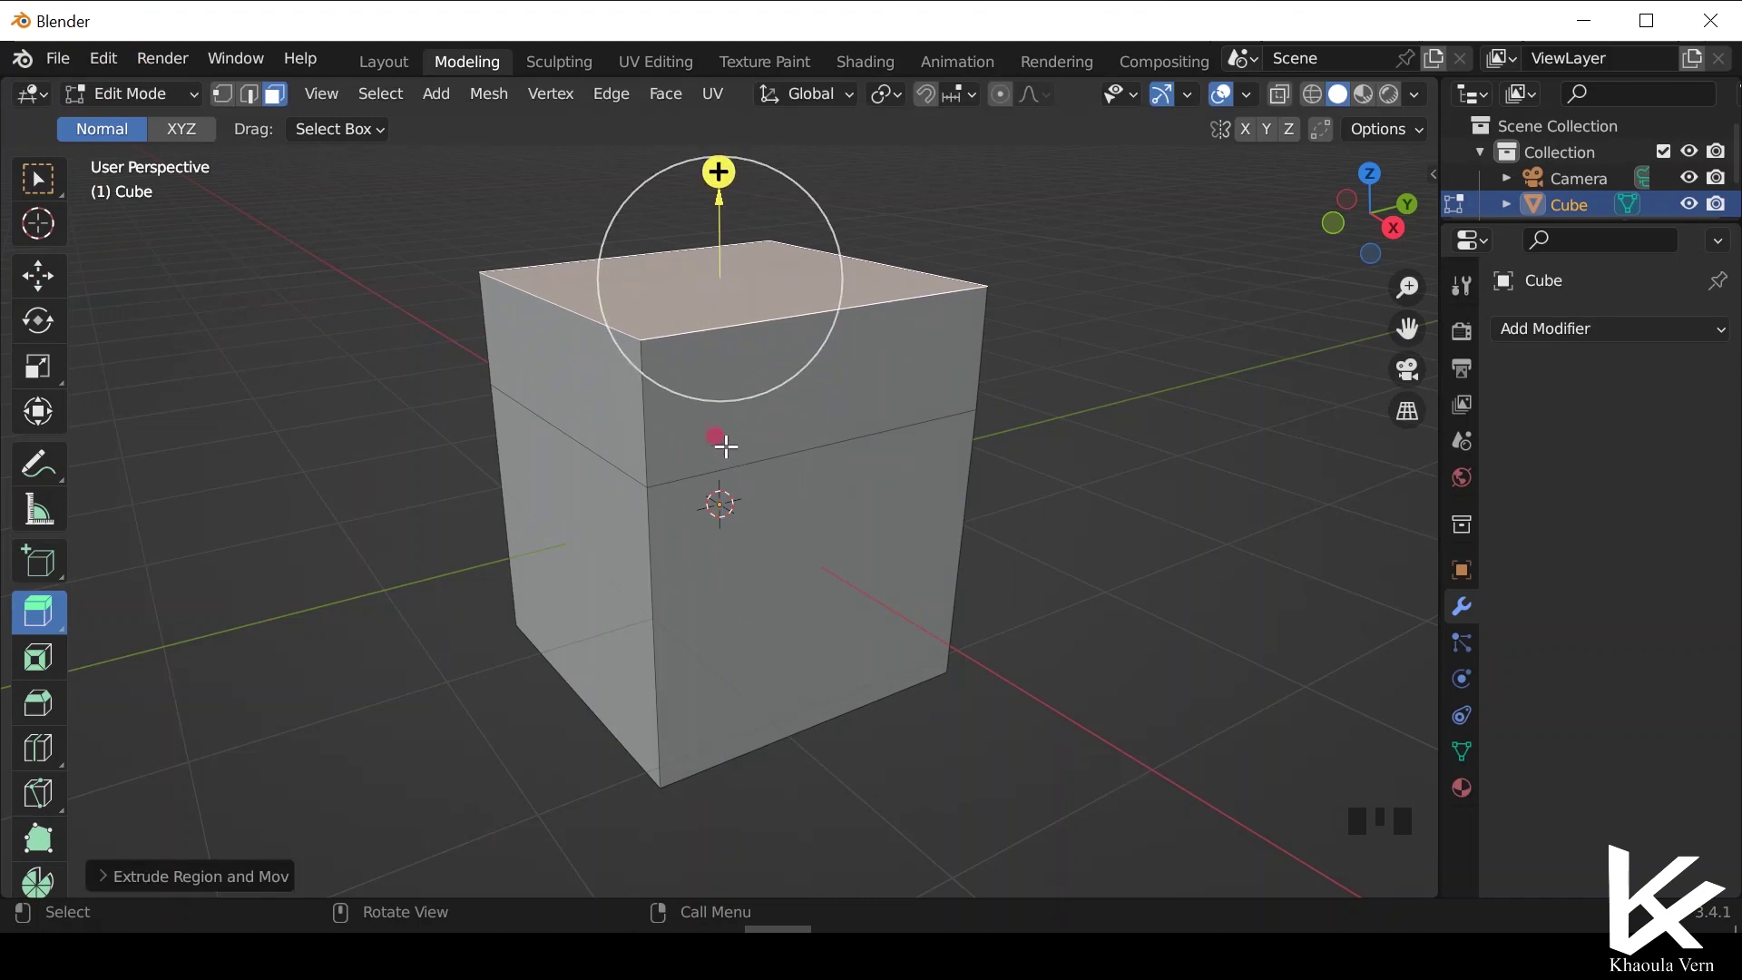
click(103, 58)
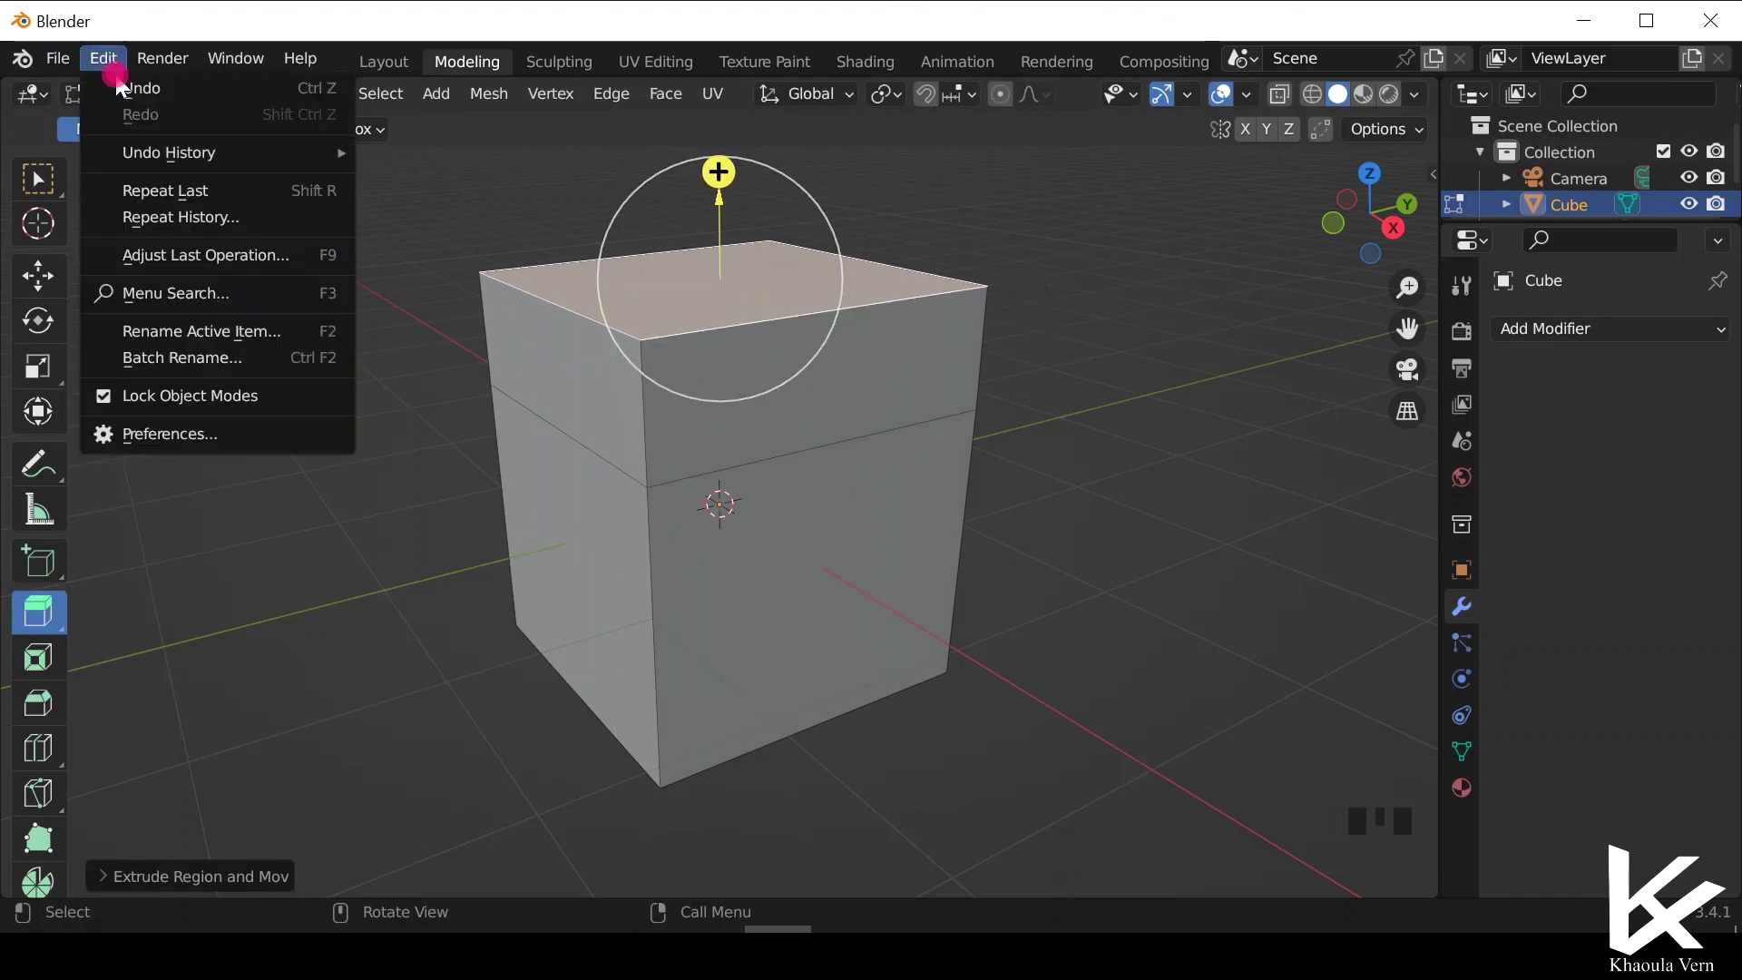
click(223, 87)
In edge select mode, extrude the top face's edge on the negative Y side outward with Extrude Region and undo it.
click(249, 94)
click(596, 452)
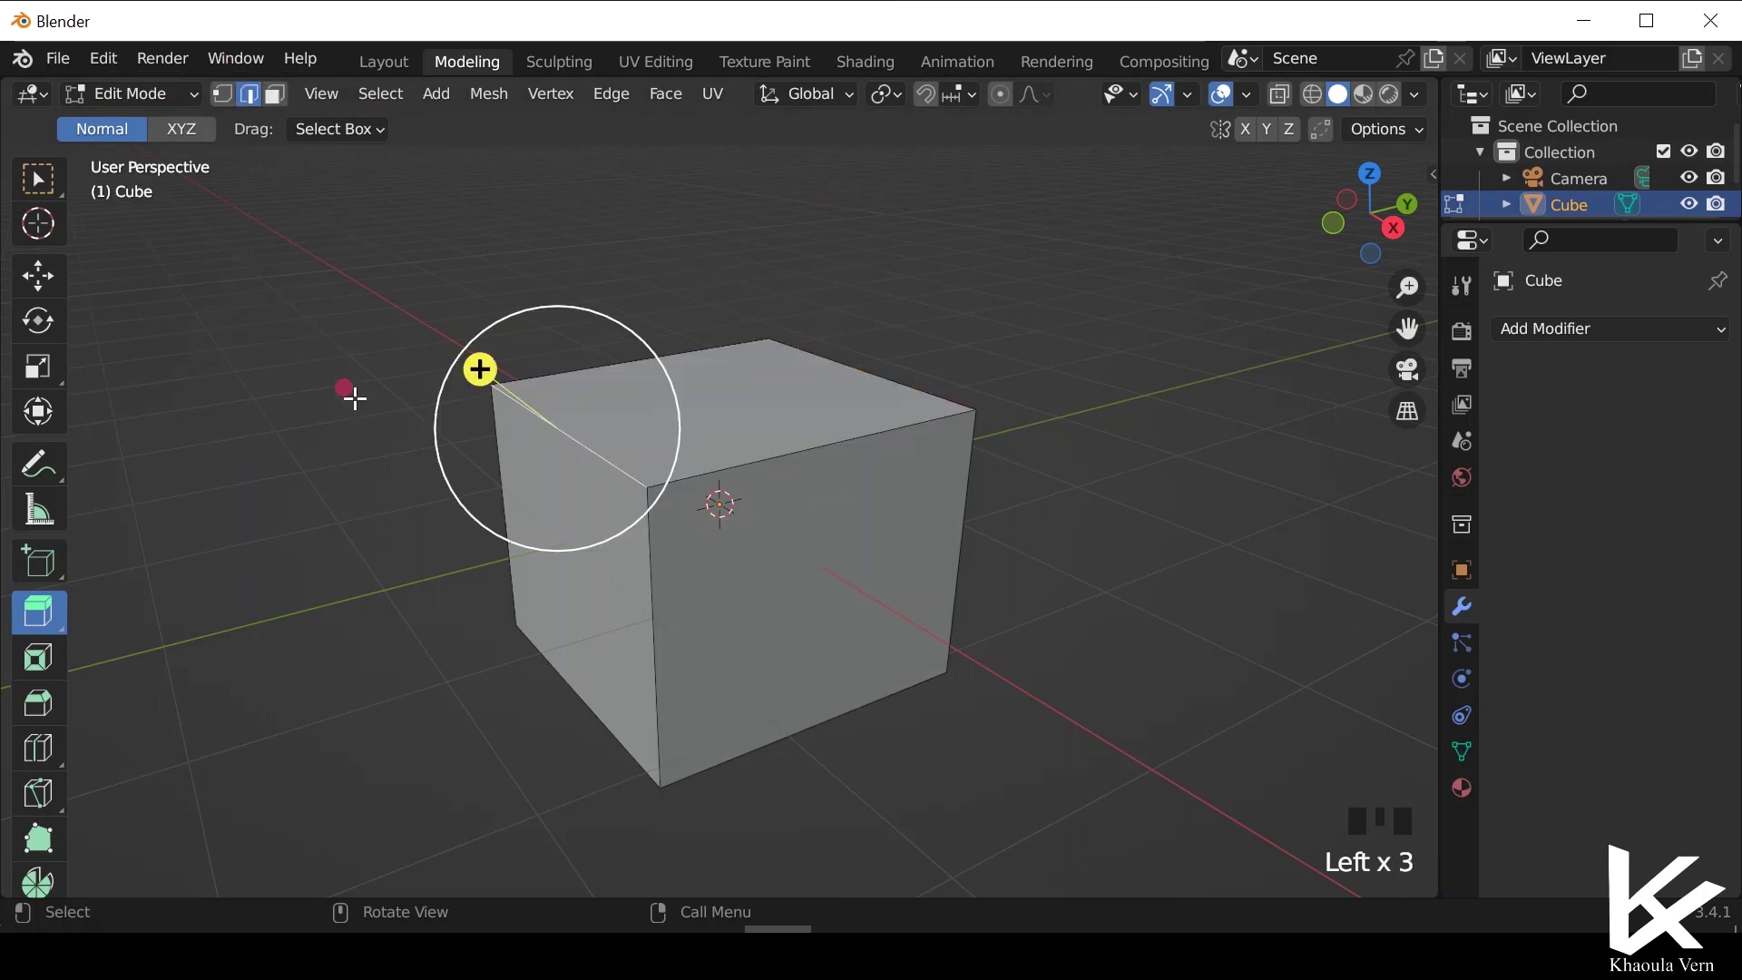
click(37, 276)
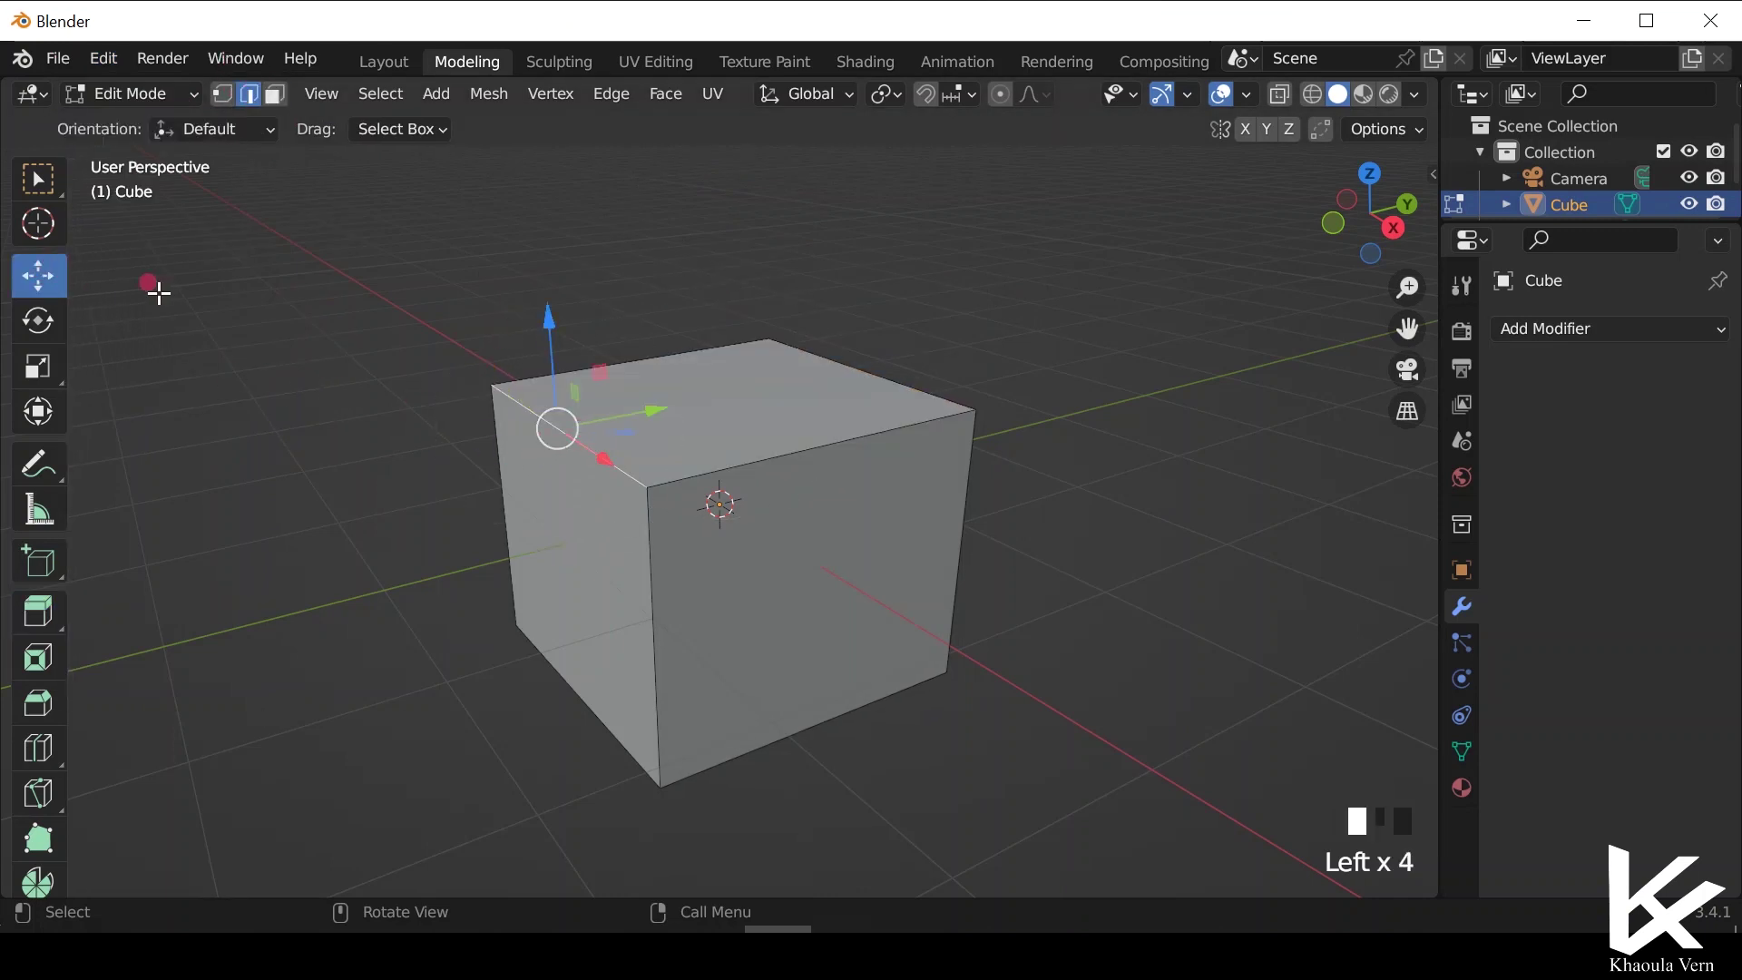
click(37, 611)
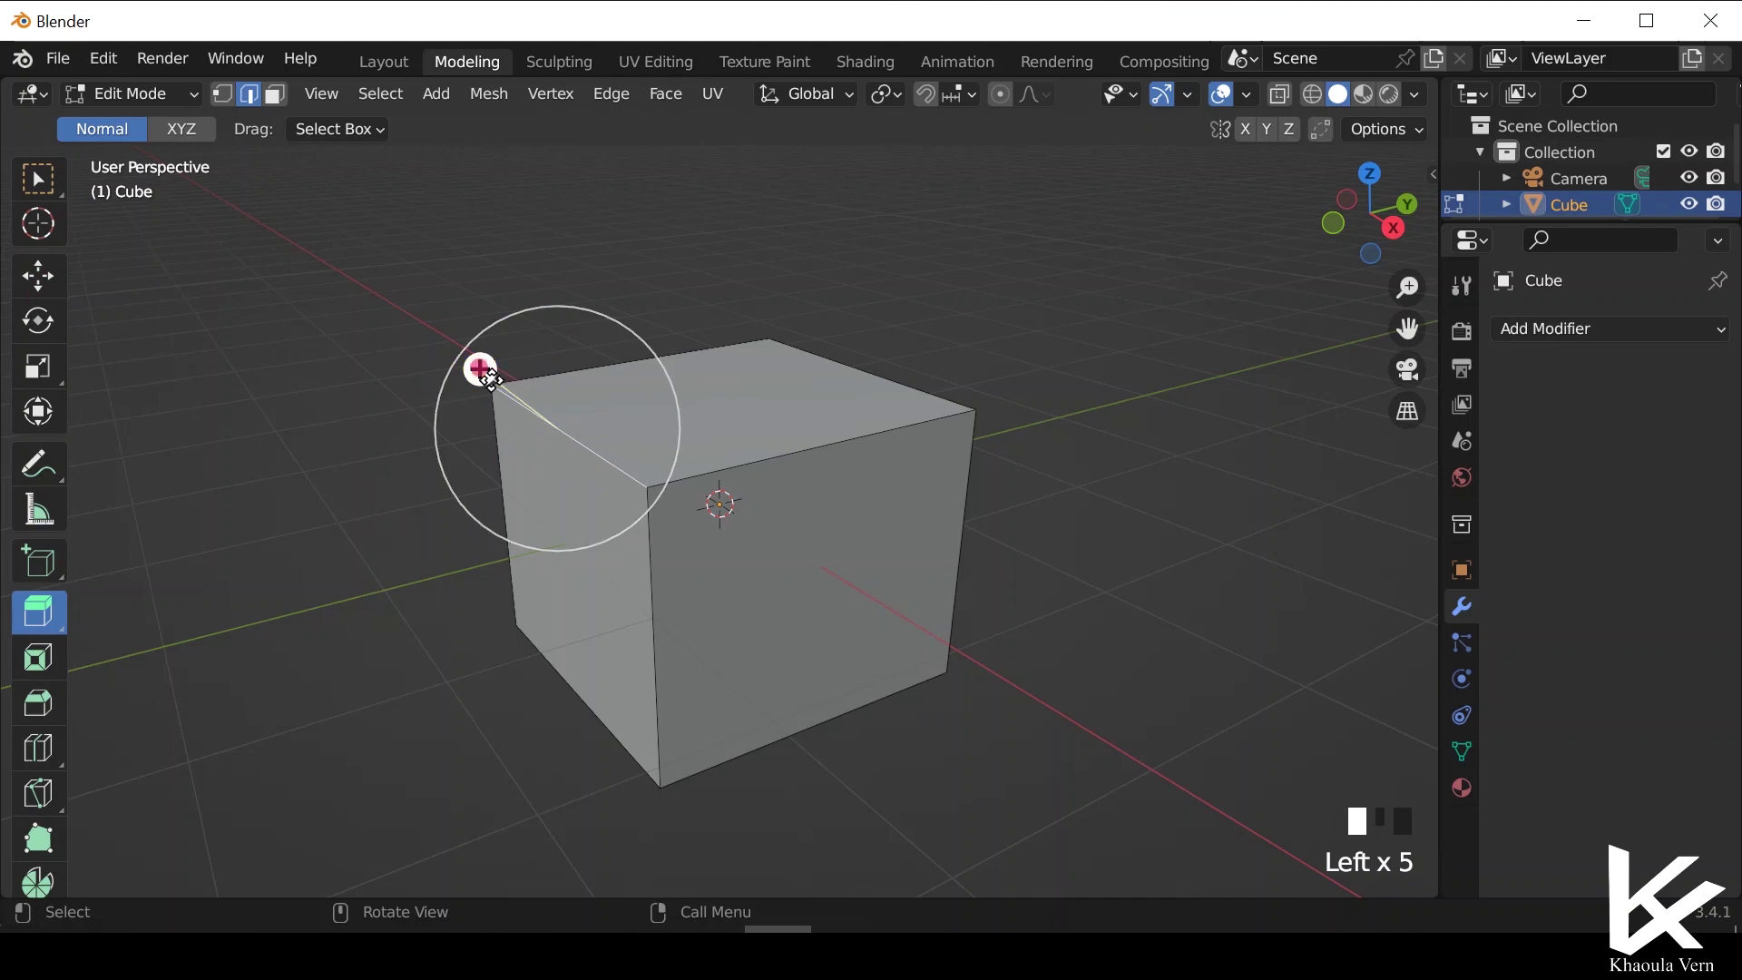
drag(480, 372, 298, 301)
click(109, 59)
click(136, 93)
Extrude the selected top edge upward, constrained to the global Z axis, and undo that extrusion.
middle_drag(818, 369, 876, 613)
key(e)
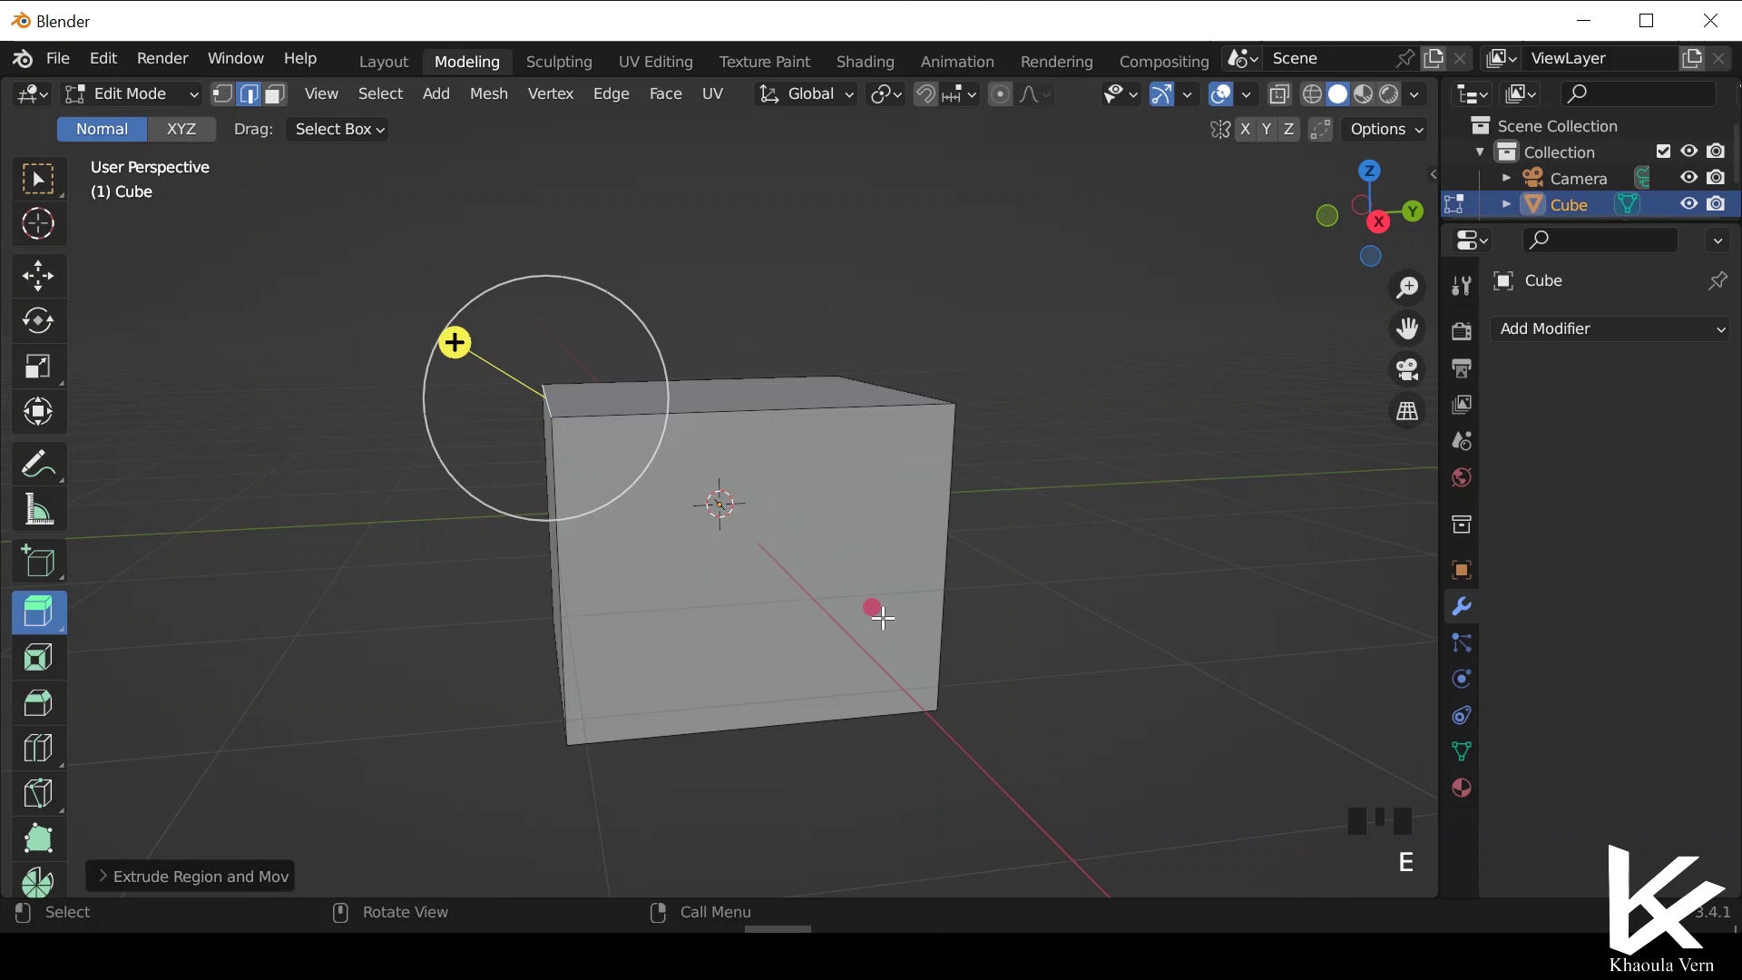
key(e)
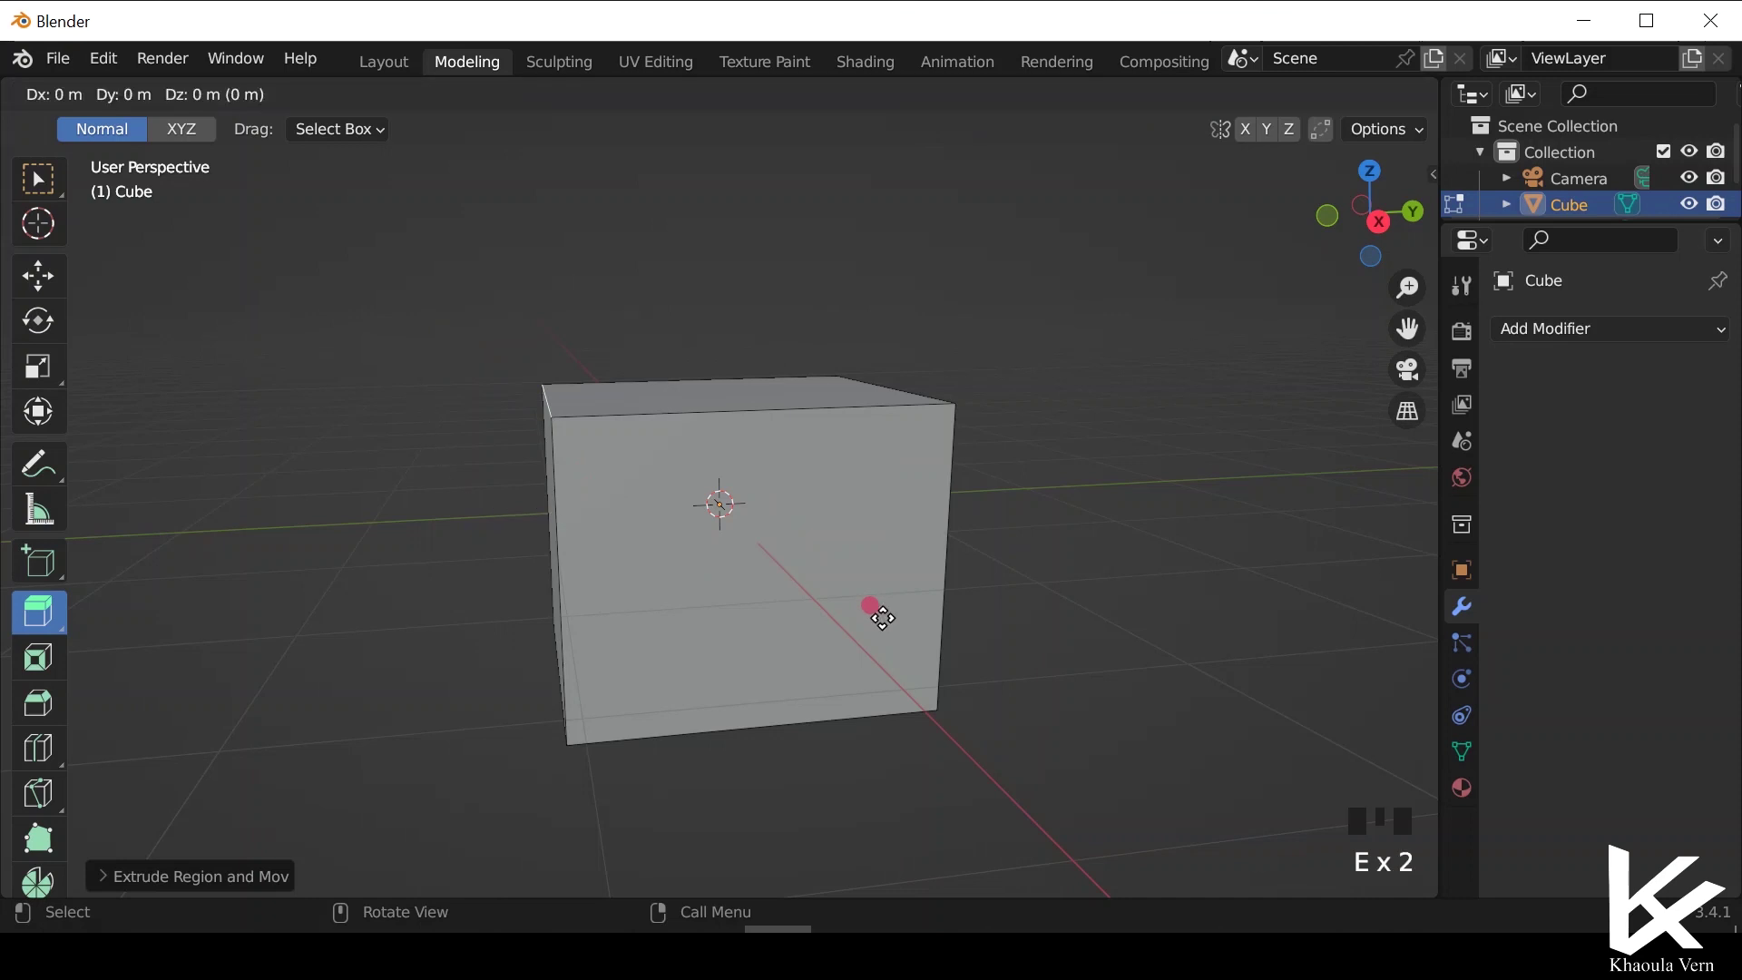
click(882, 618)
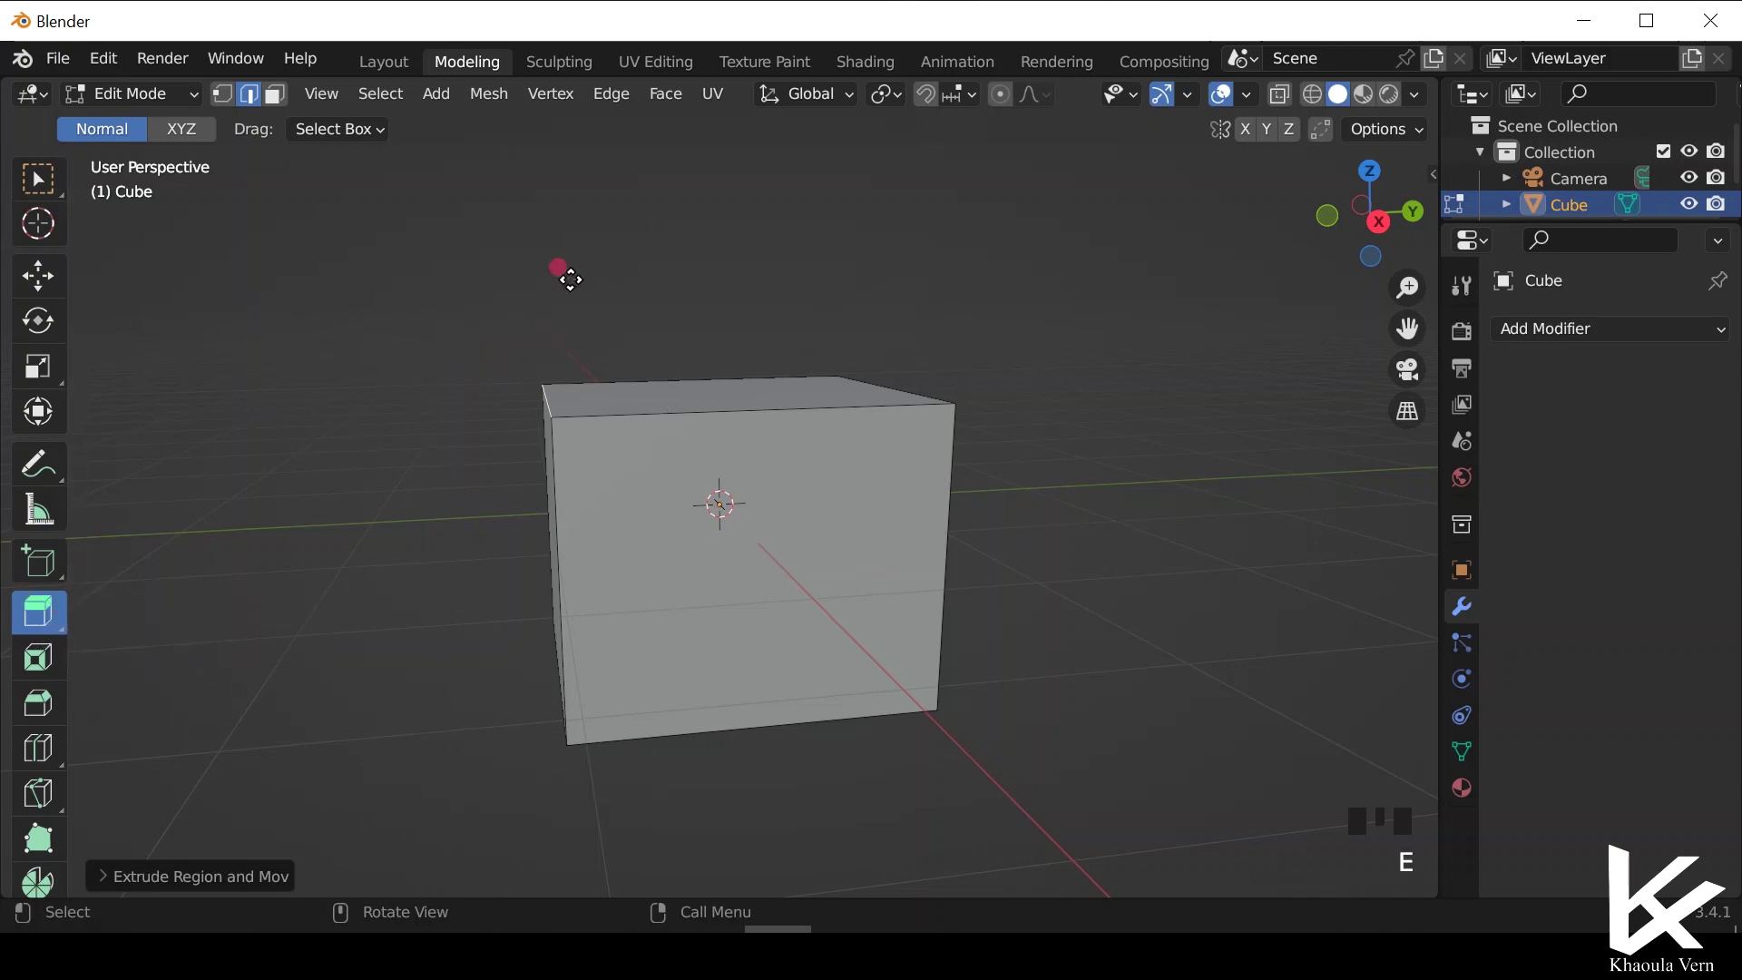
key(e)
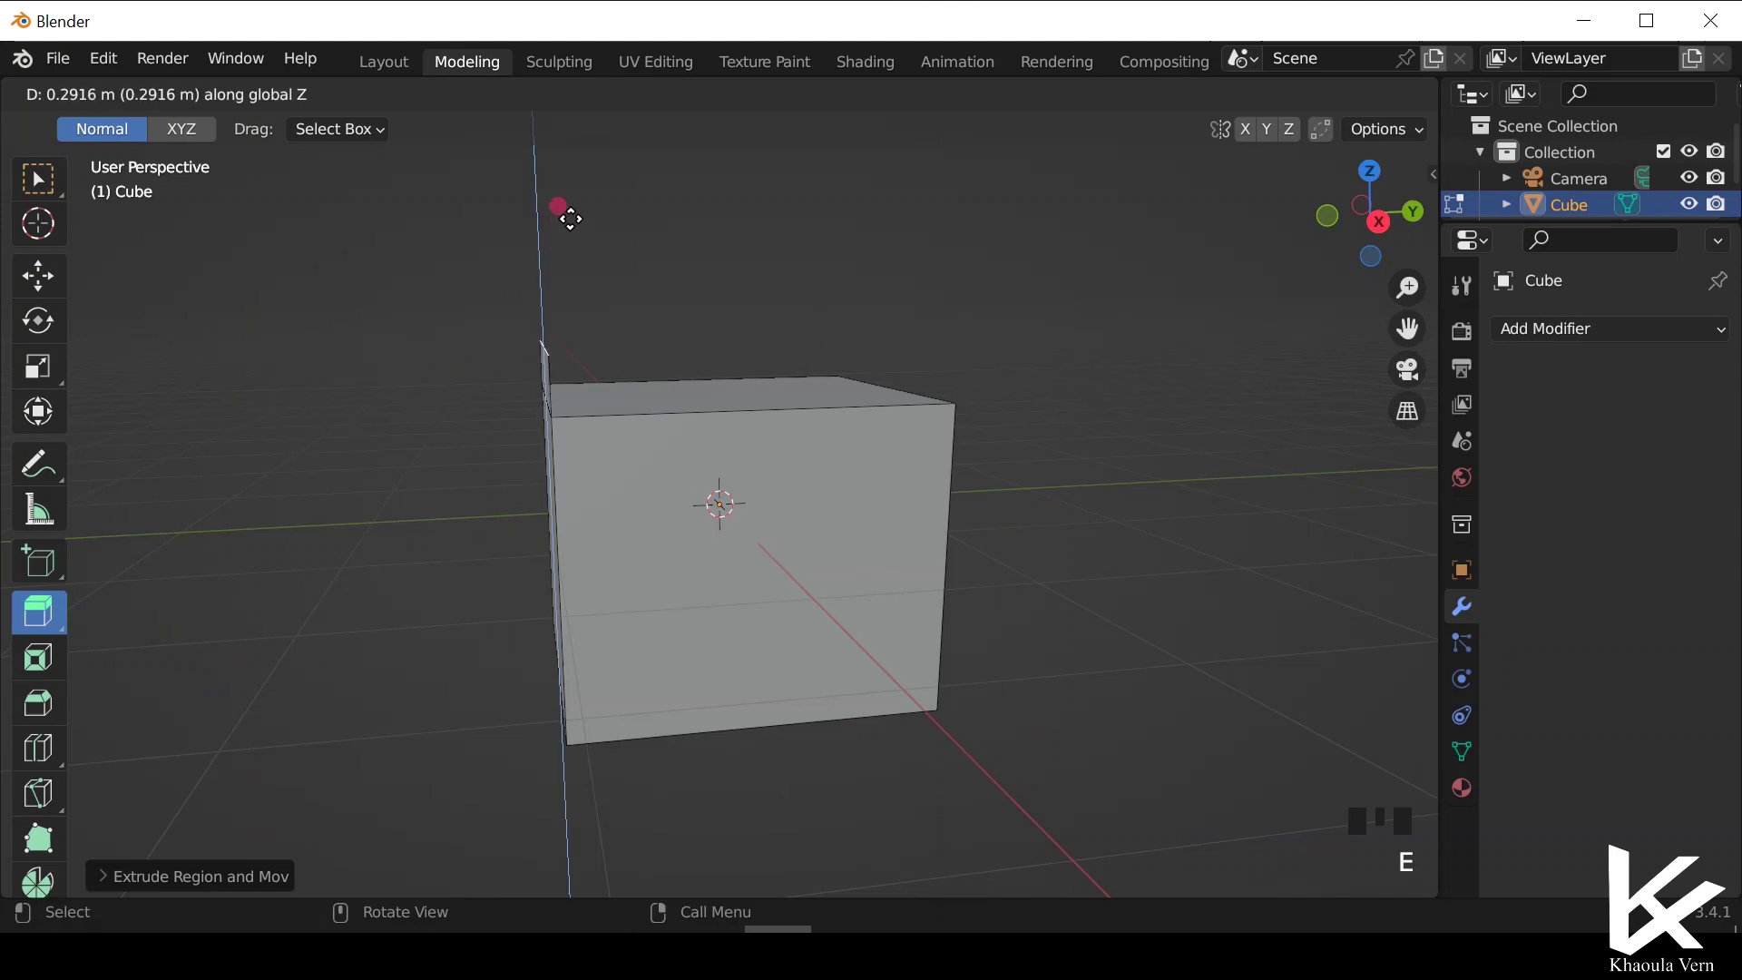
key(z)
key(z)
key(z)
click(581, 663)
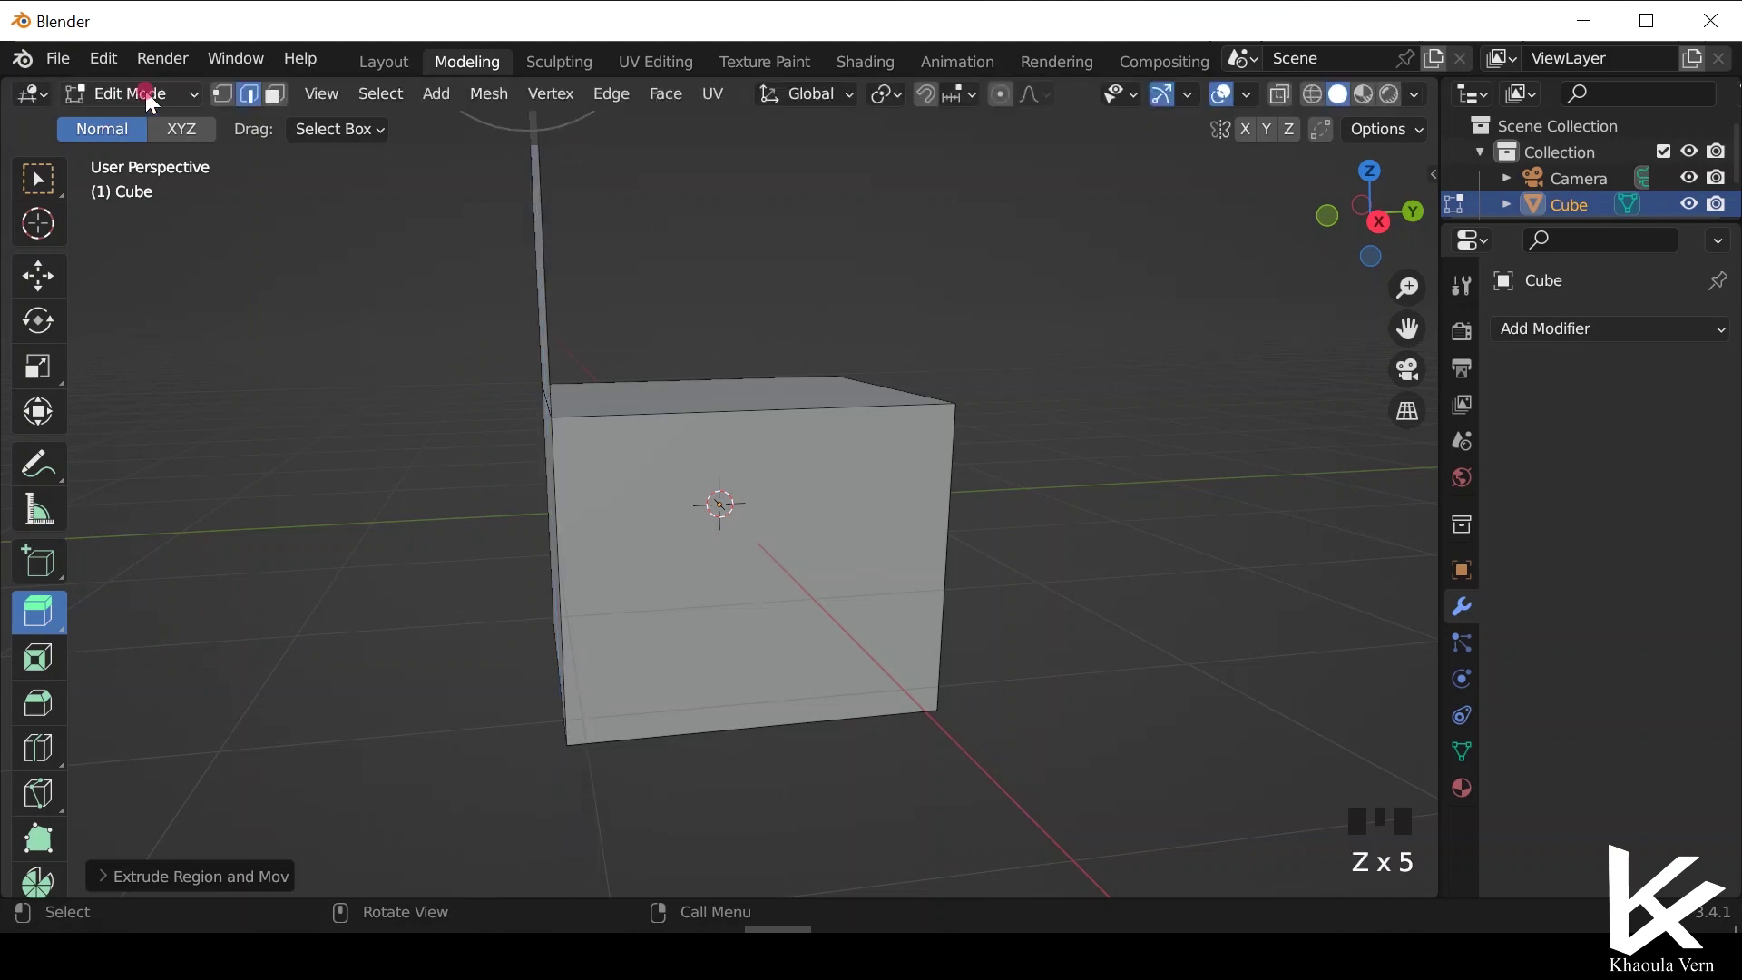
click(104, 58)
click(132, 88)
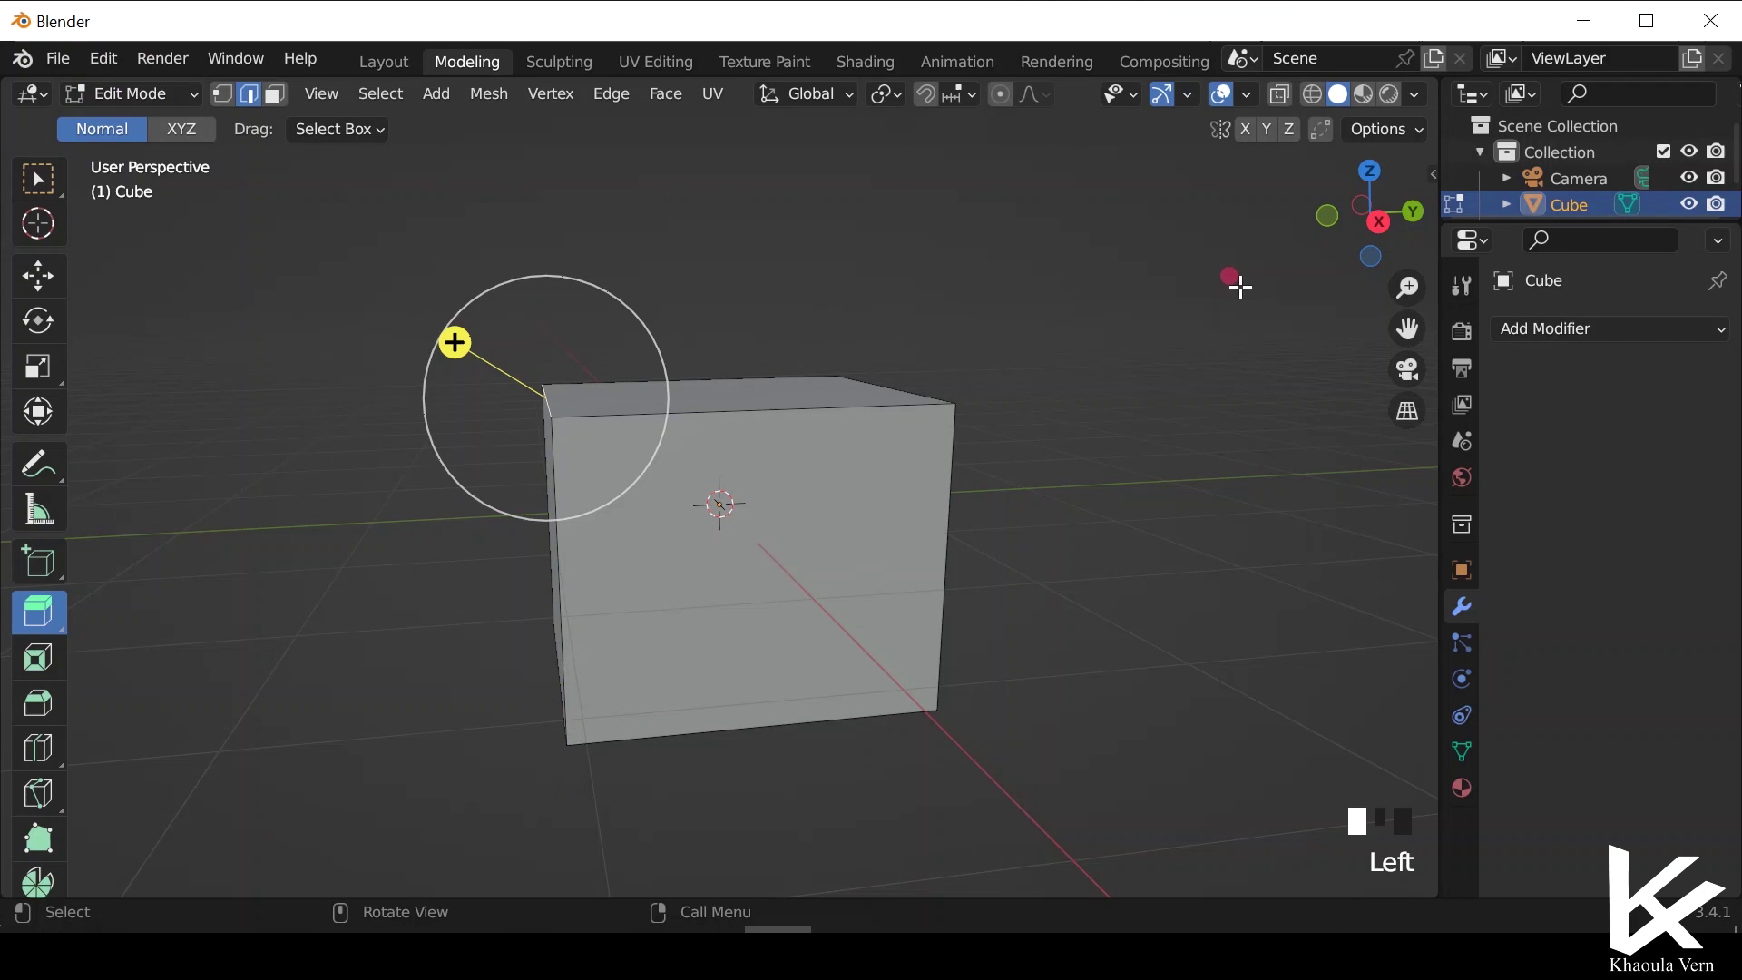
Extrude the selected top edge outward, constrained to the global Y axis, and undo that extrusion.
key(e)
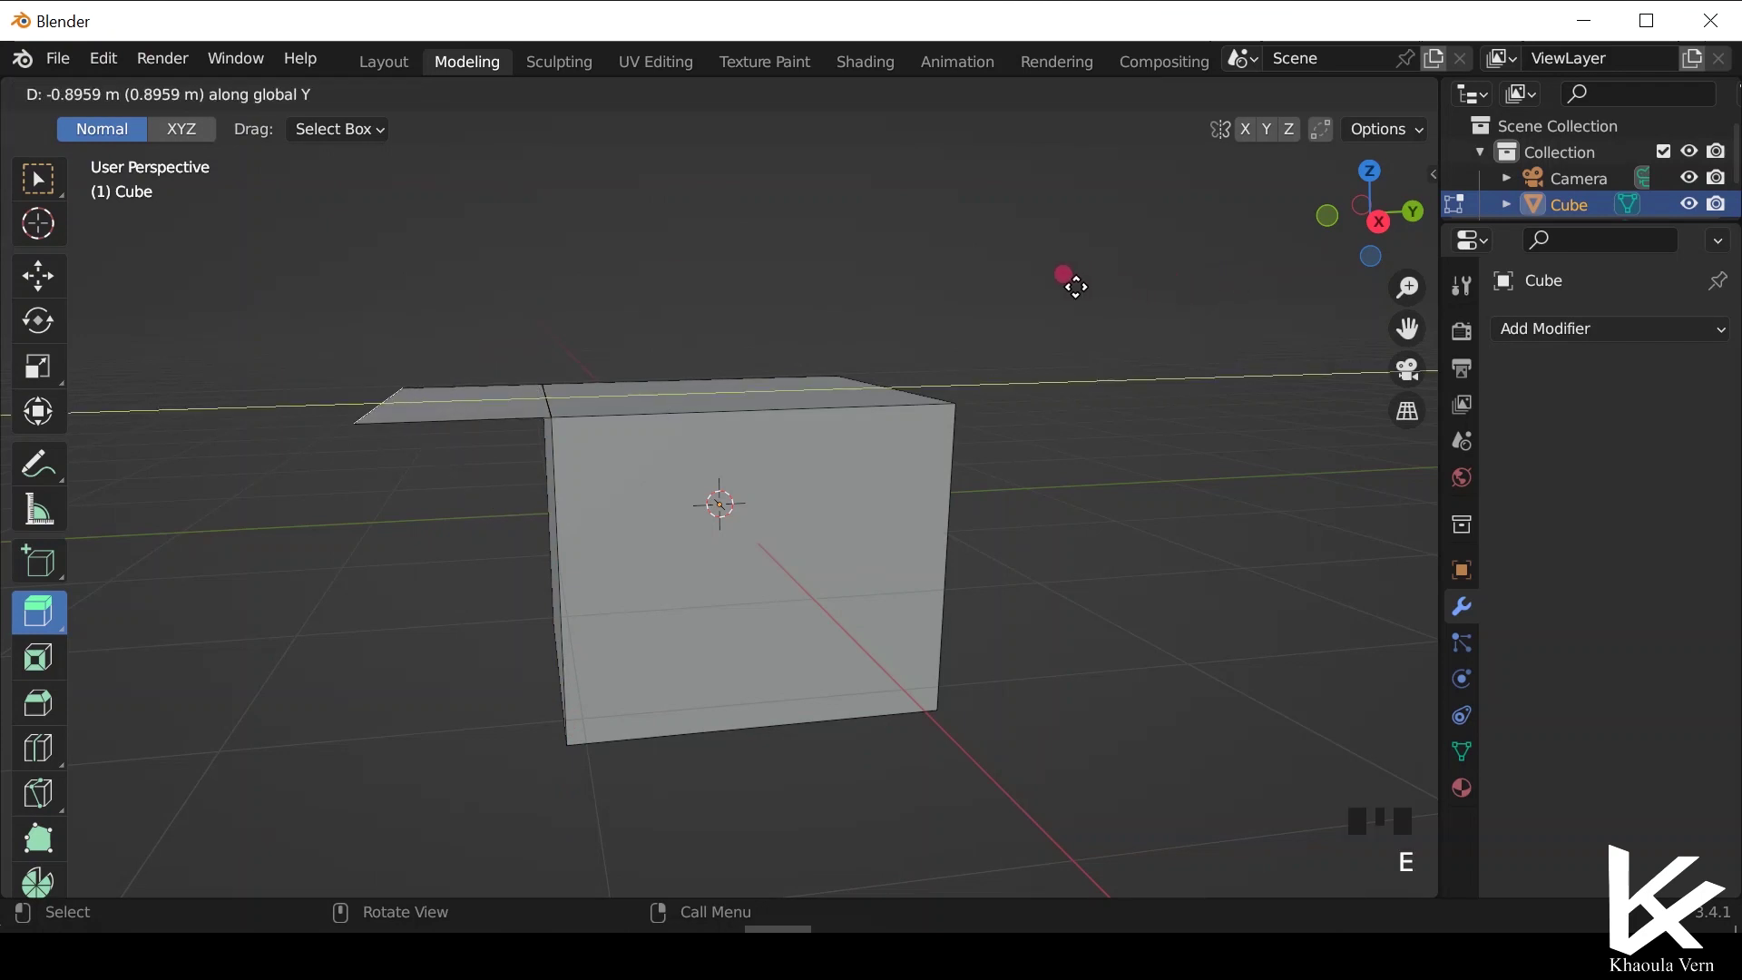
key(y)
click(866, 280)
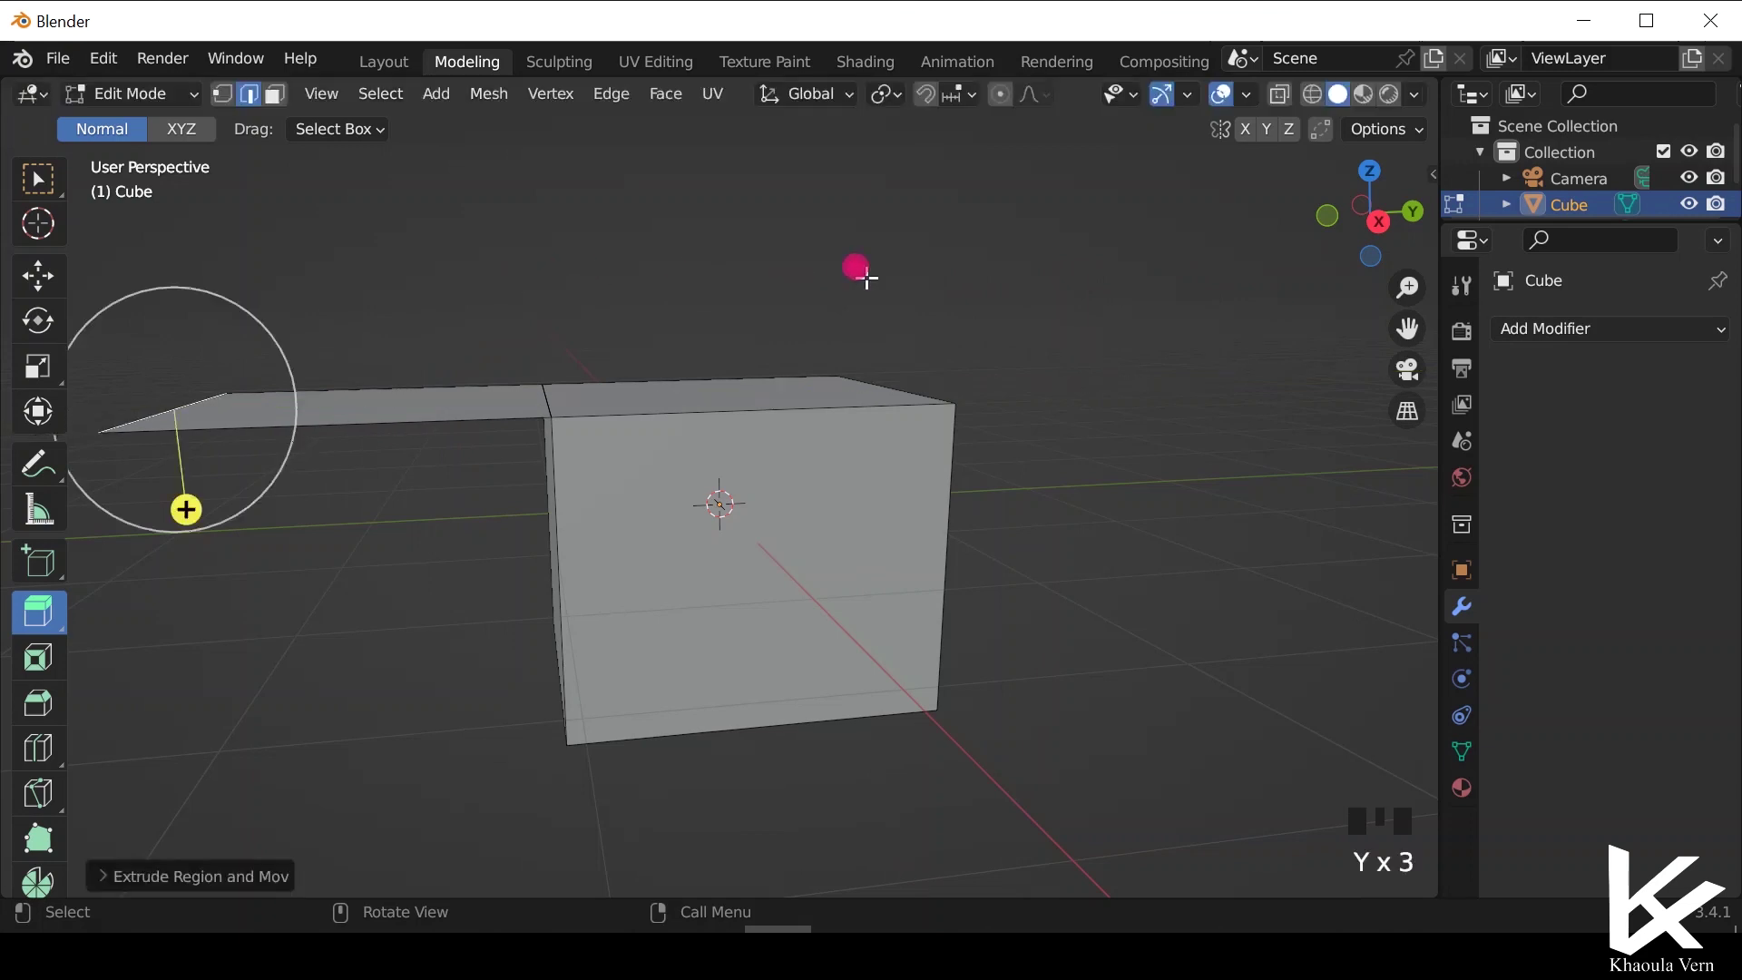
key(ctrl+z)
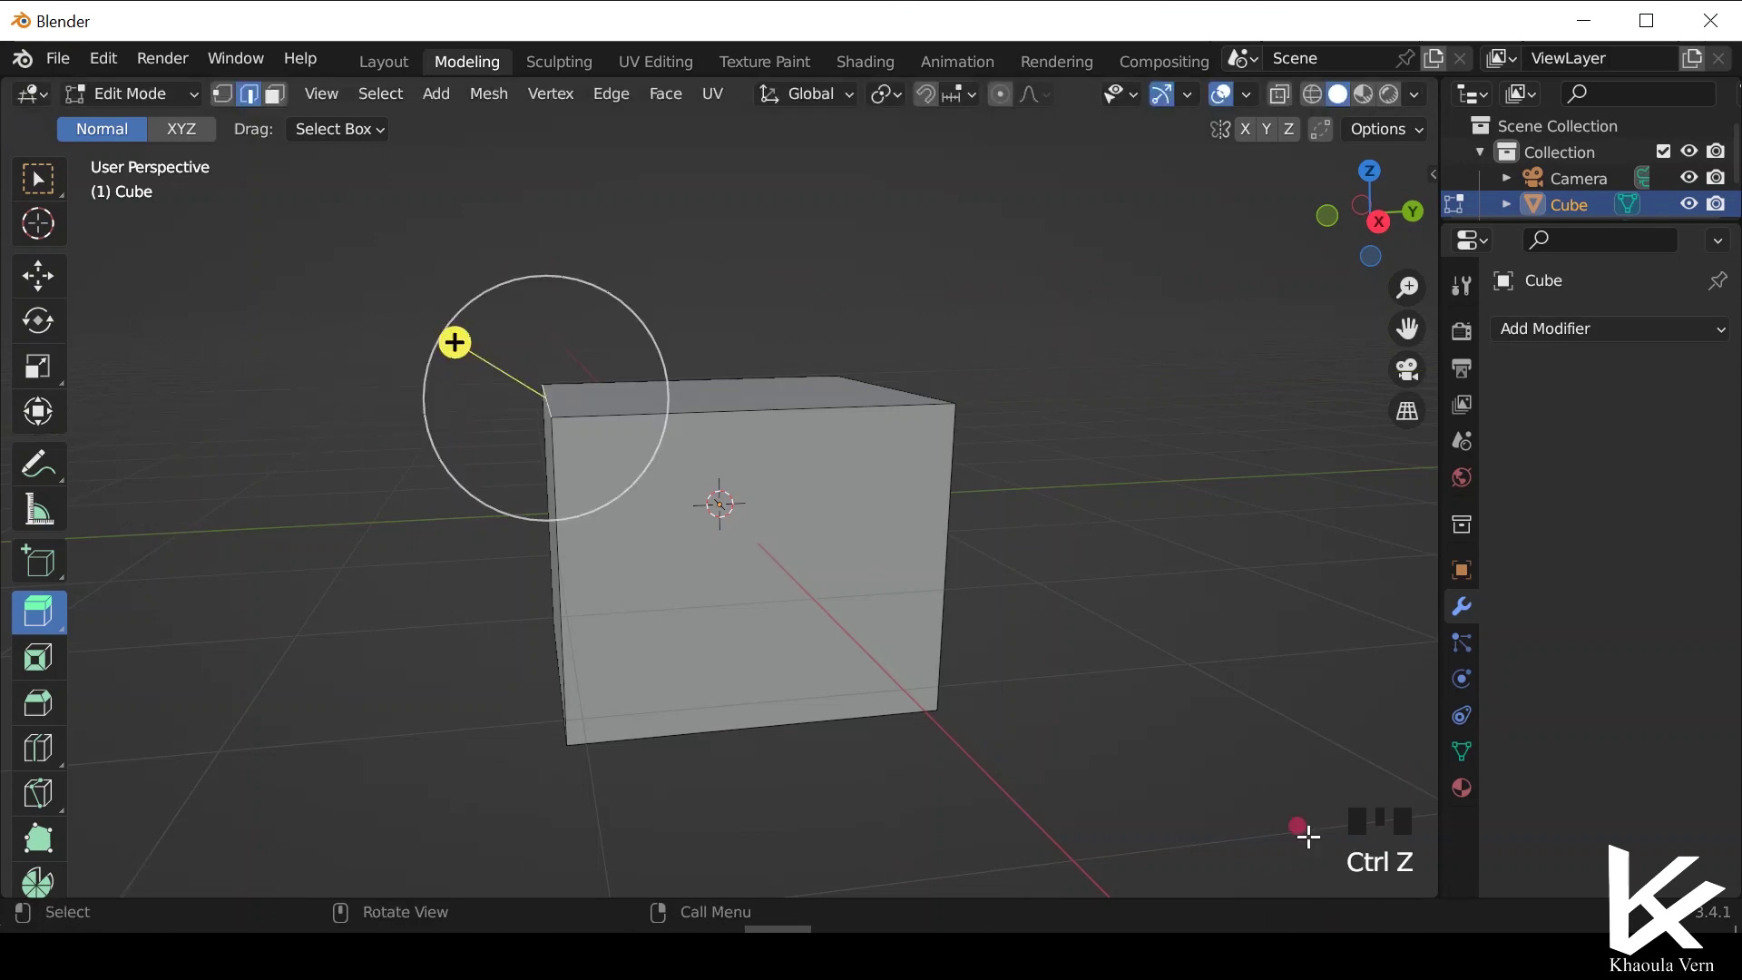
Extrude the cube's top face slightly upward, and extrude it once more outward along the positive global X axis.
key(e)
click(728, 356)
key(e)
key(x)
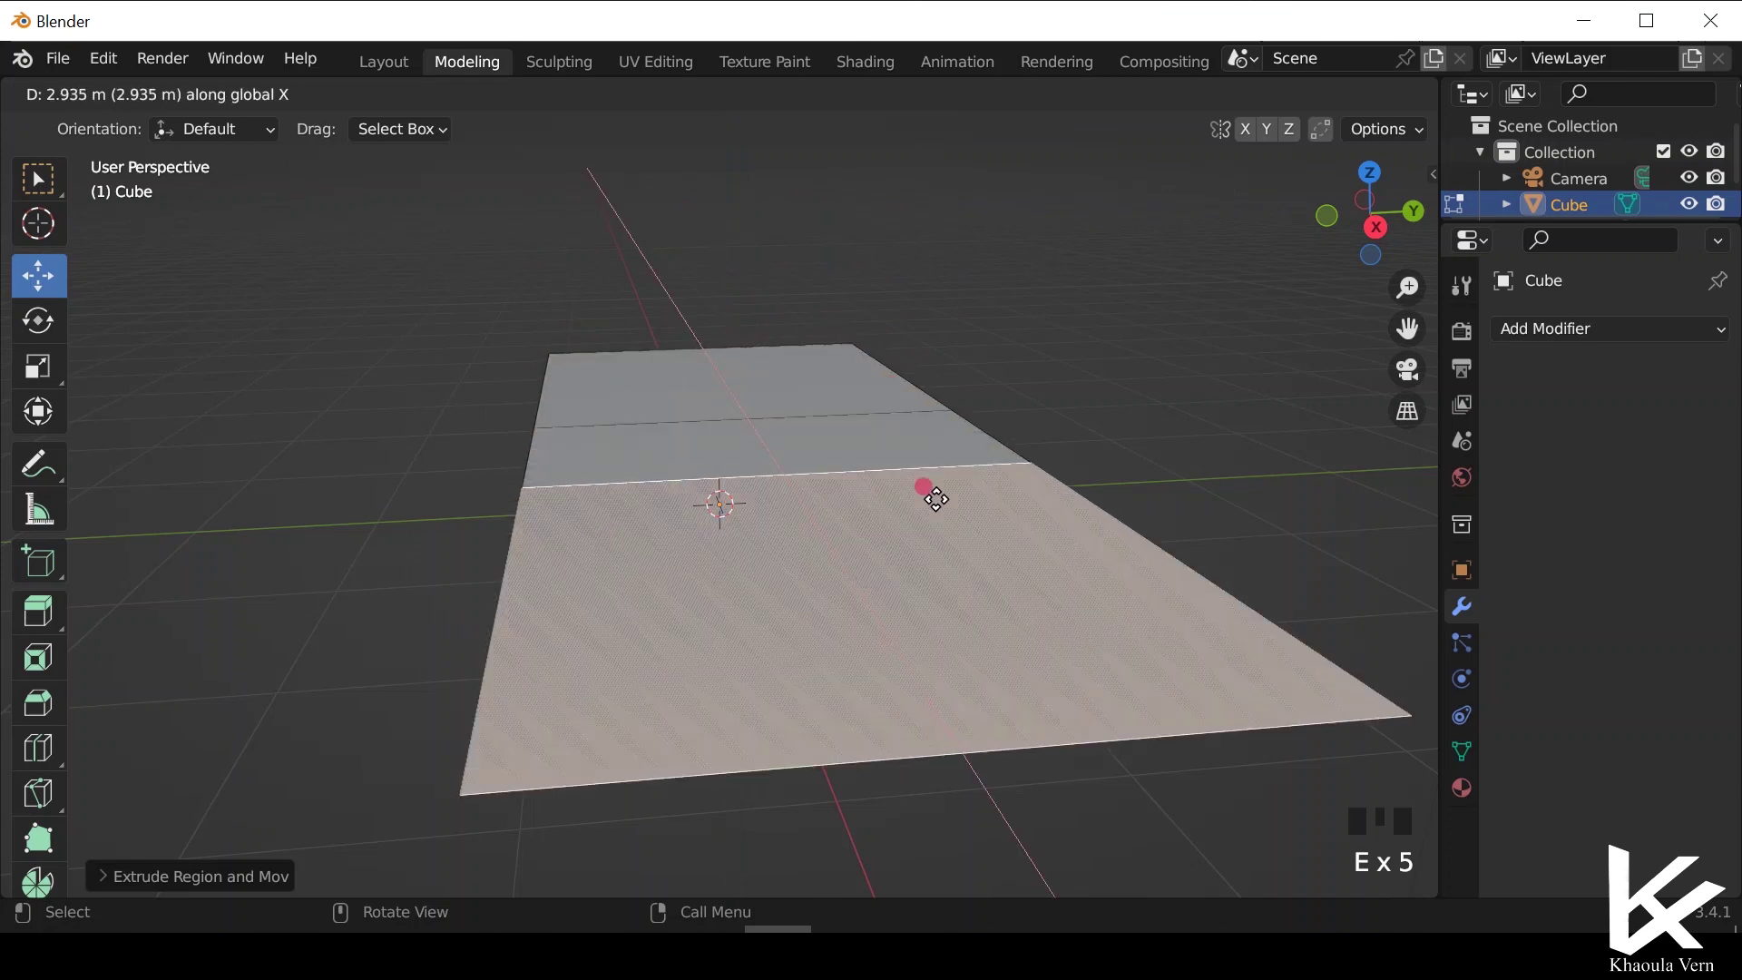
click(934, 692)
middle_drag(854, 692, 439, 704)
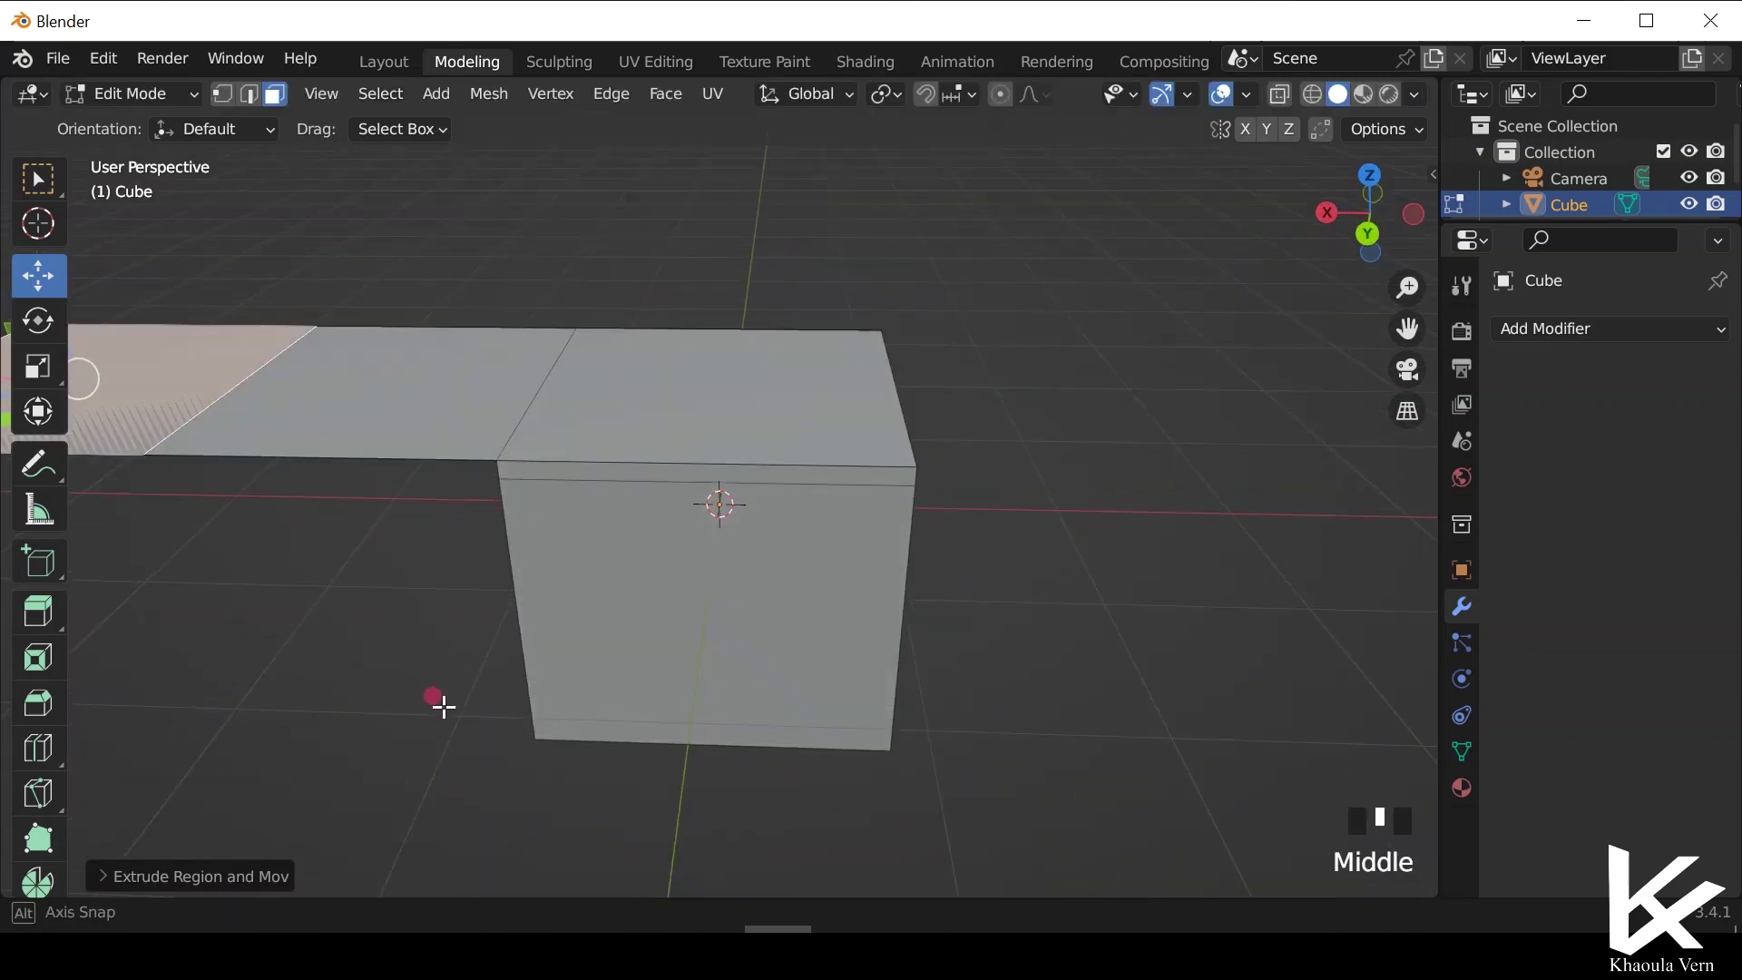
Extrude the offset flat face upward into a raised block and undo that extrusion.
scroll(442, 707, down, 2)
key(e)
key(z)
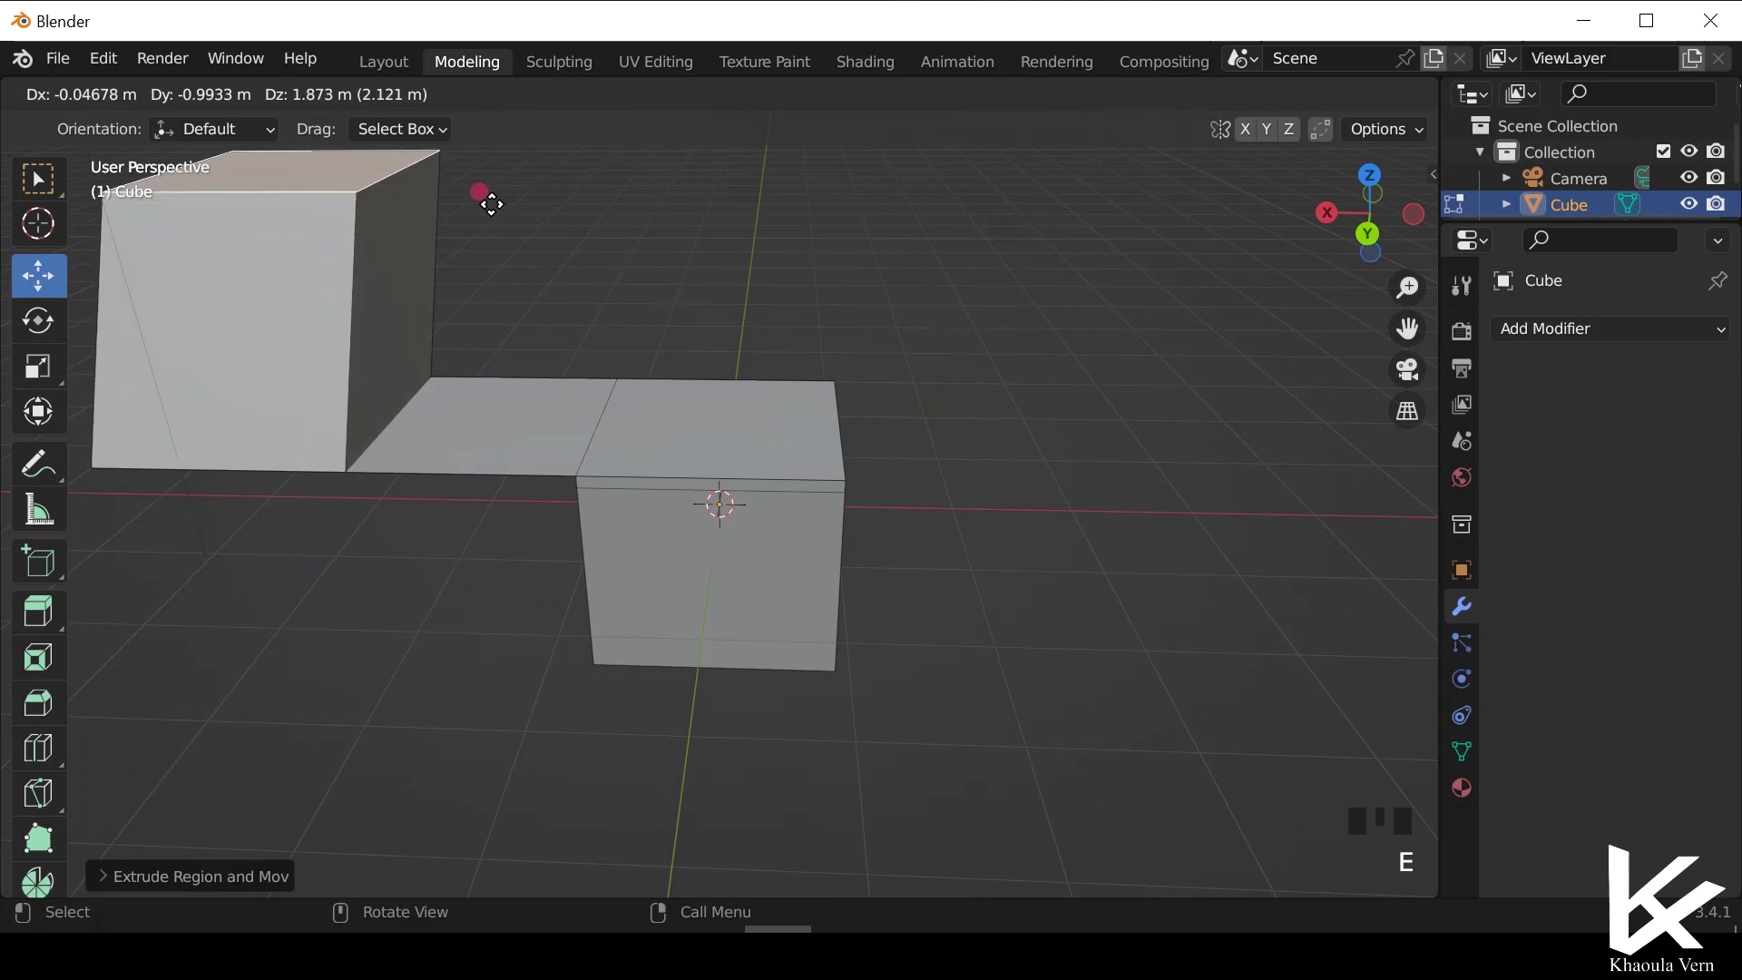
click(474, 202)
key(ctrl+z)
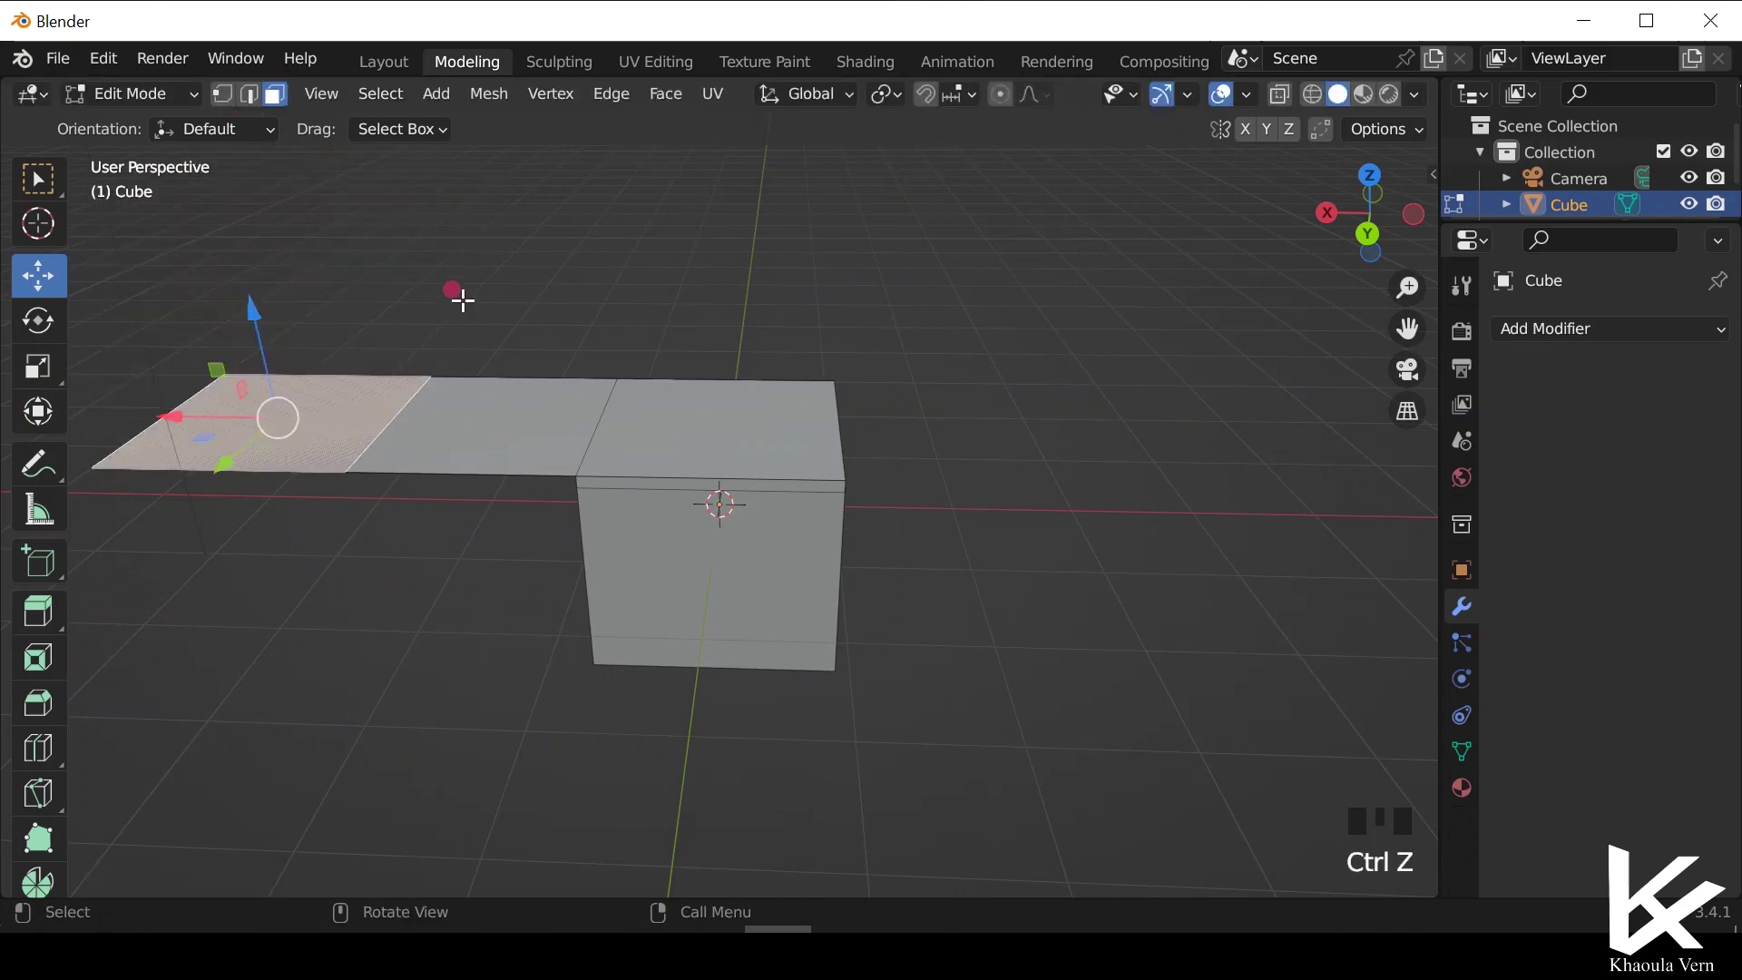
Extrude the offset face upward again, and undo all the extrusions back to the plain cube.
key(e)
click(463, 168)
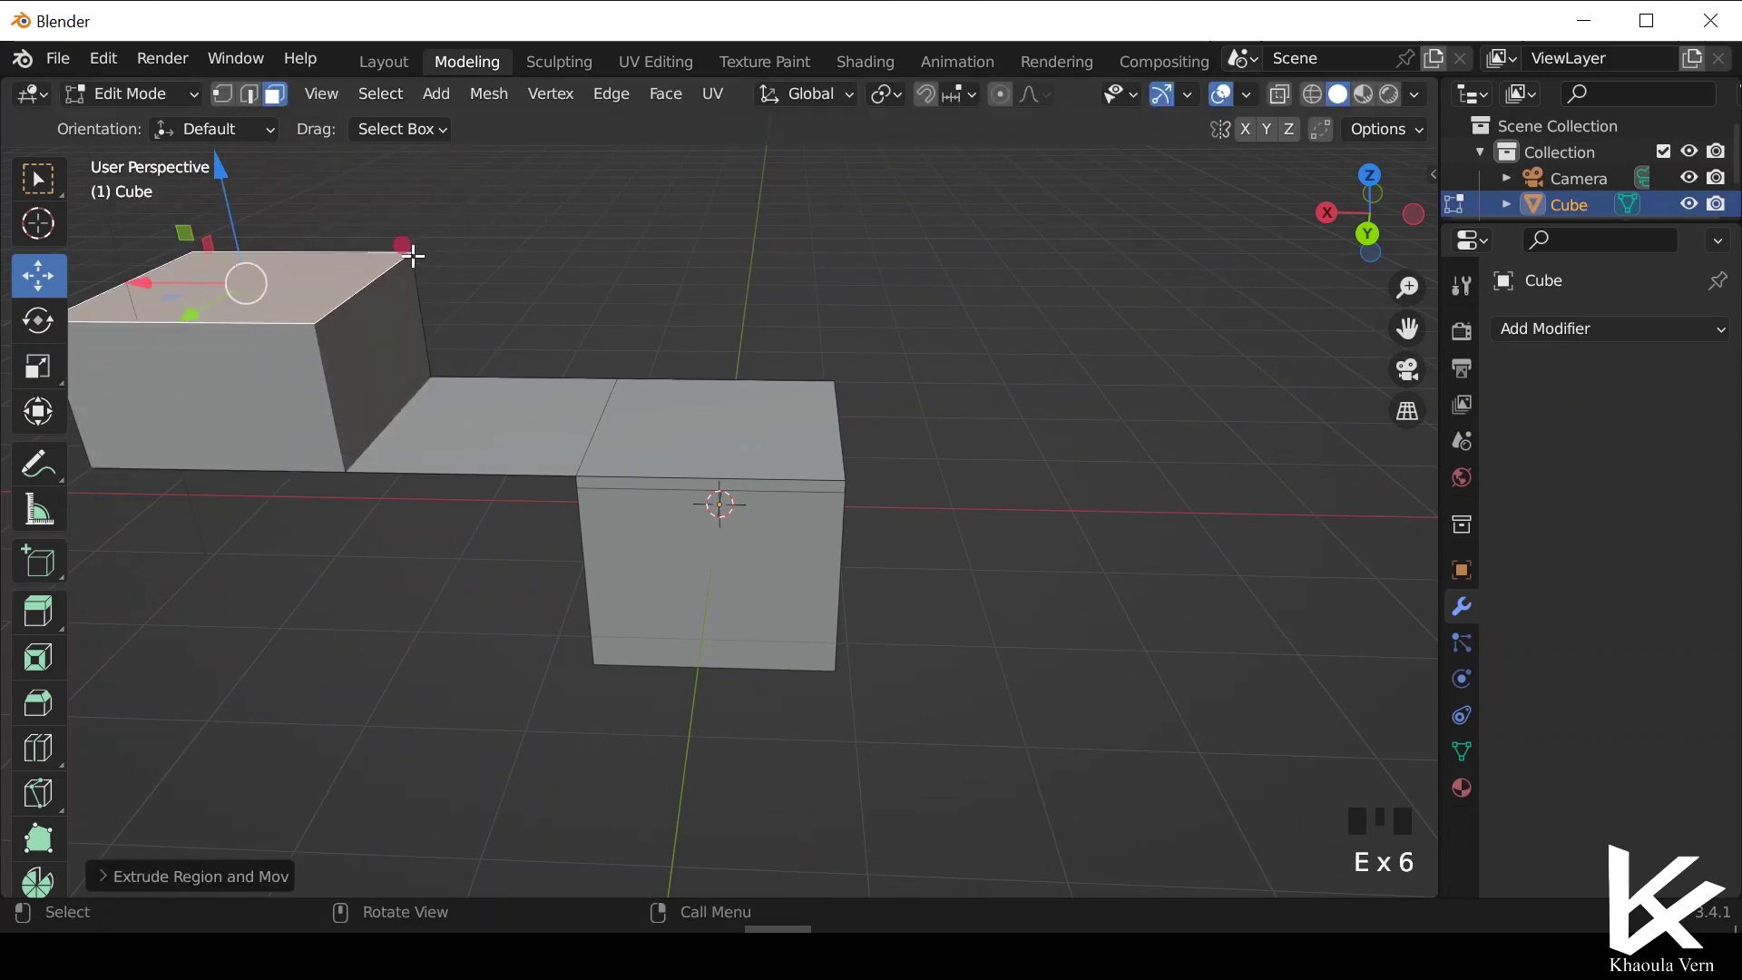
click(32, 465)
key(ctrl+z)
key(ctrl+z)
key(ctrl+z)
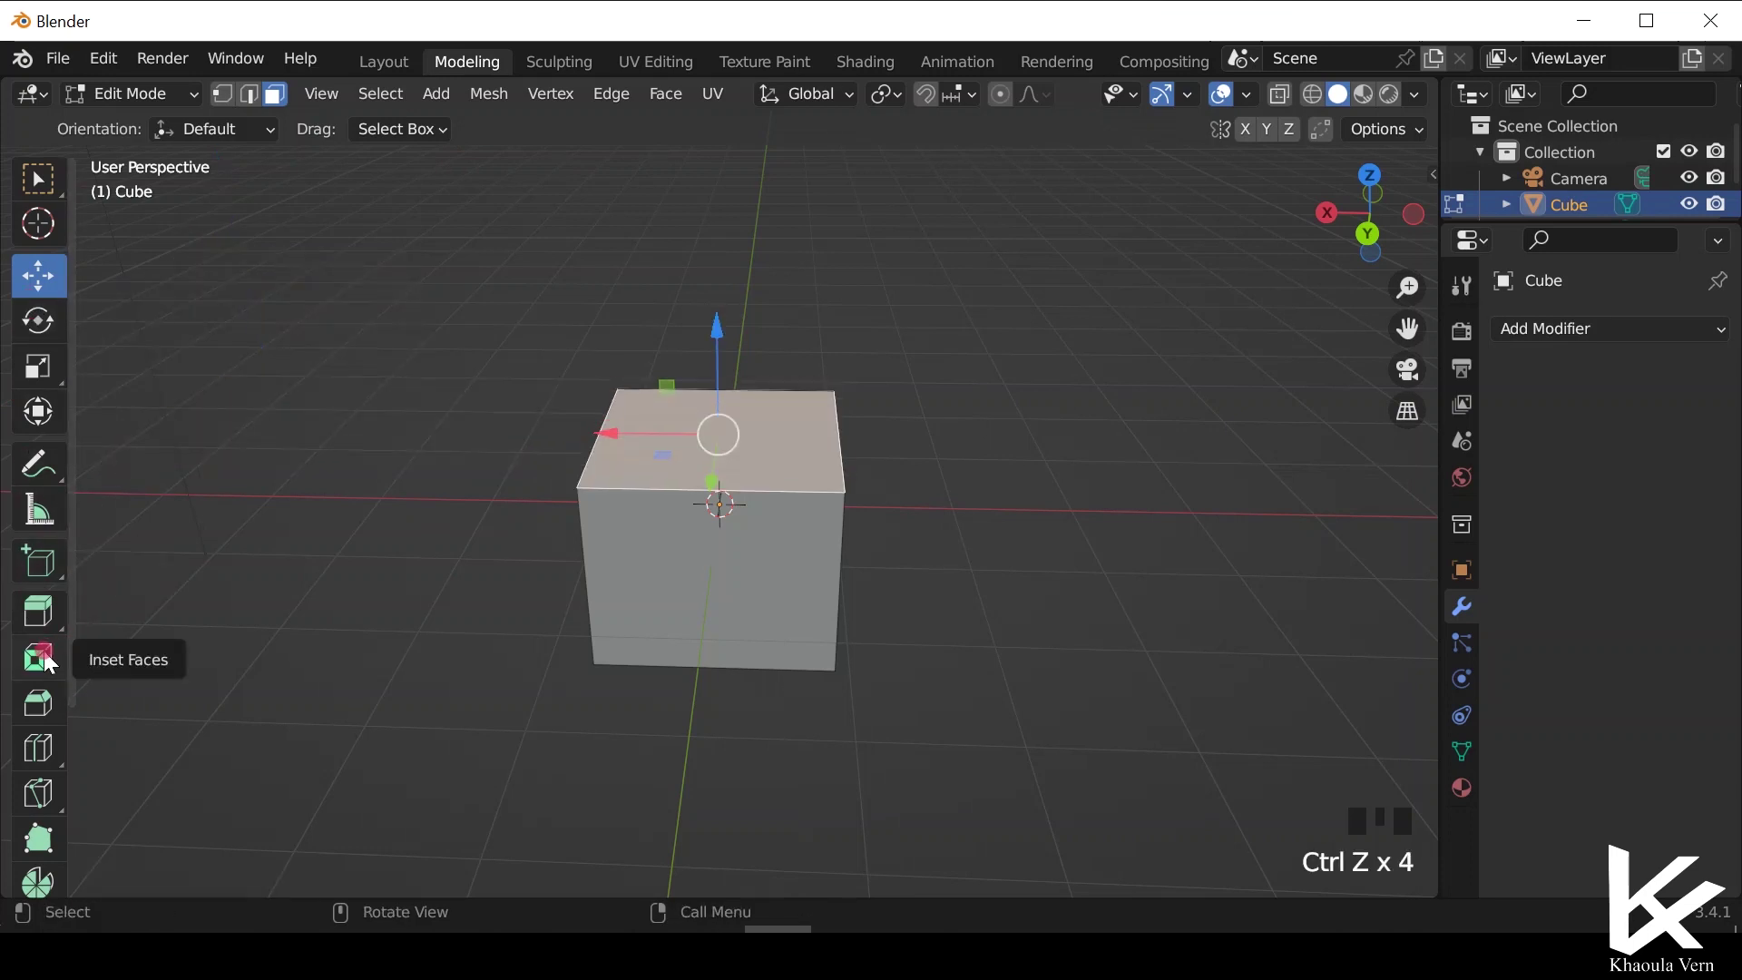
Inset the cube's top face by about 0.28 m with the Inset Faces tool.
click(43, 662)
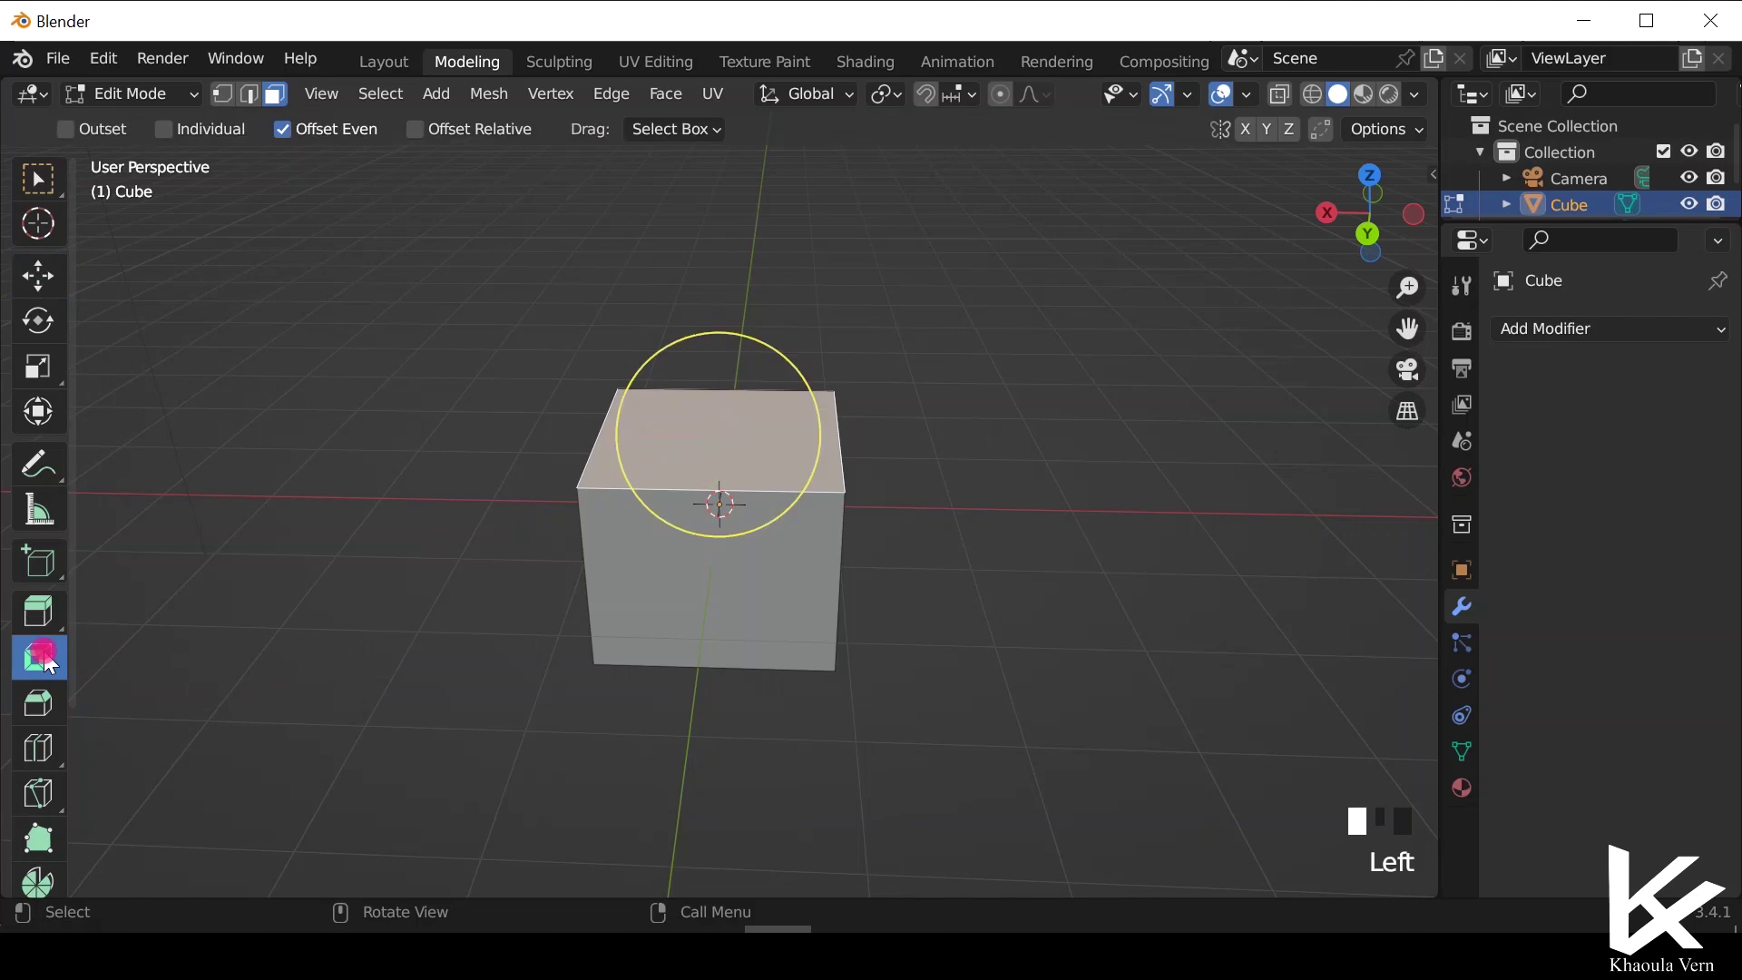
click(778, 362)
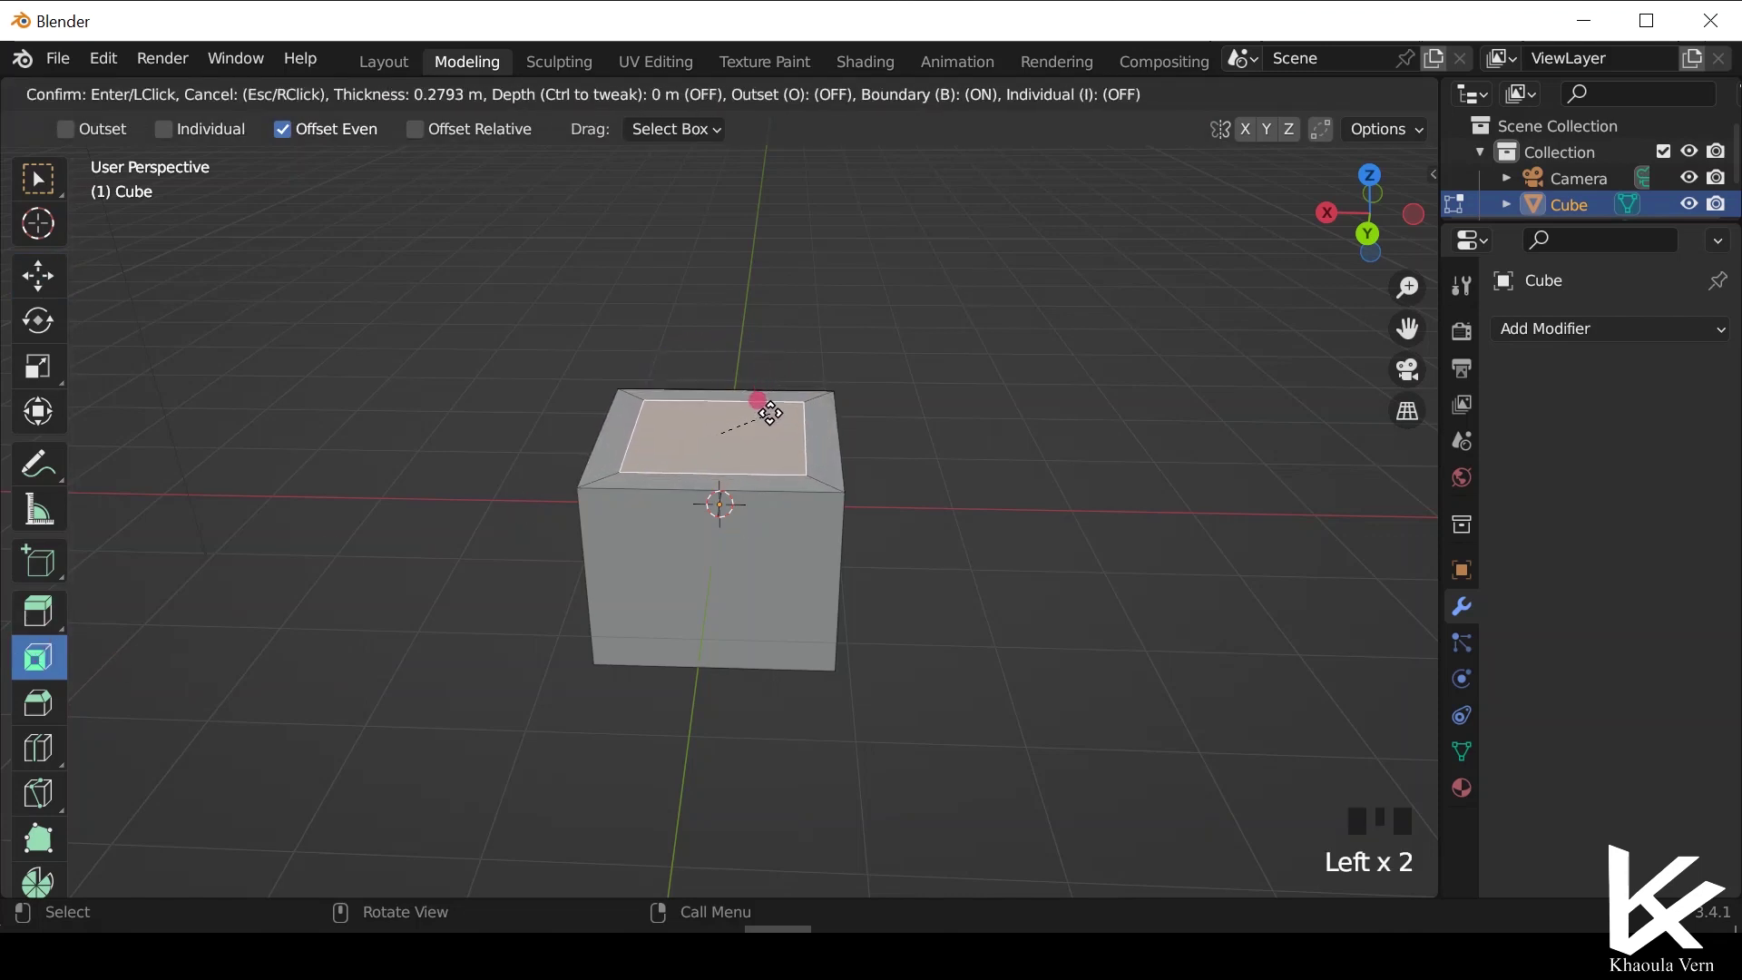
click(771, 414)
scroll(772, 295, up, 5)
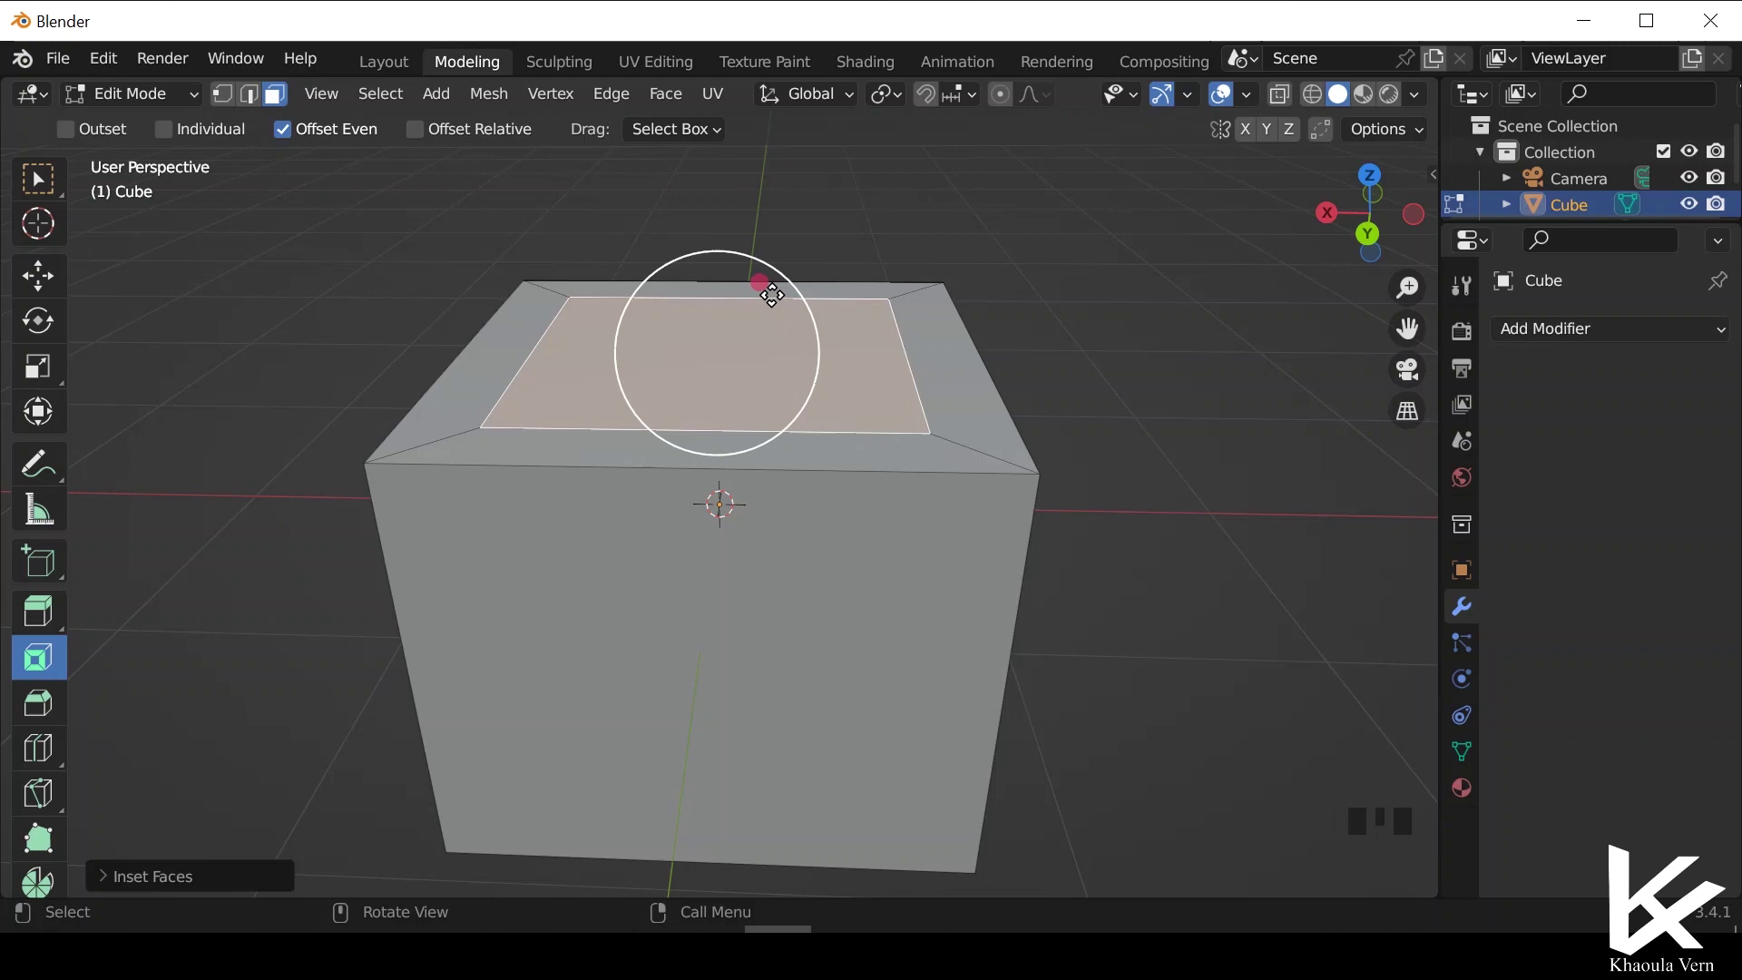
scroll(852, 535, up, 3)
scroll(849, 530, down, 3)
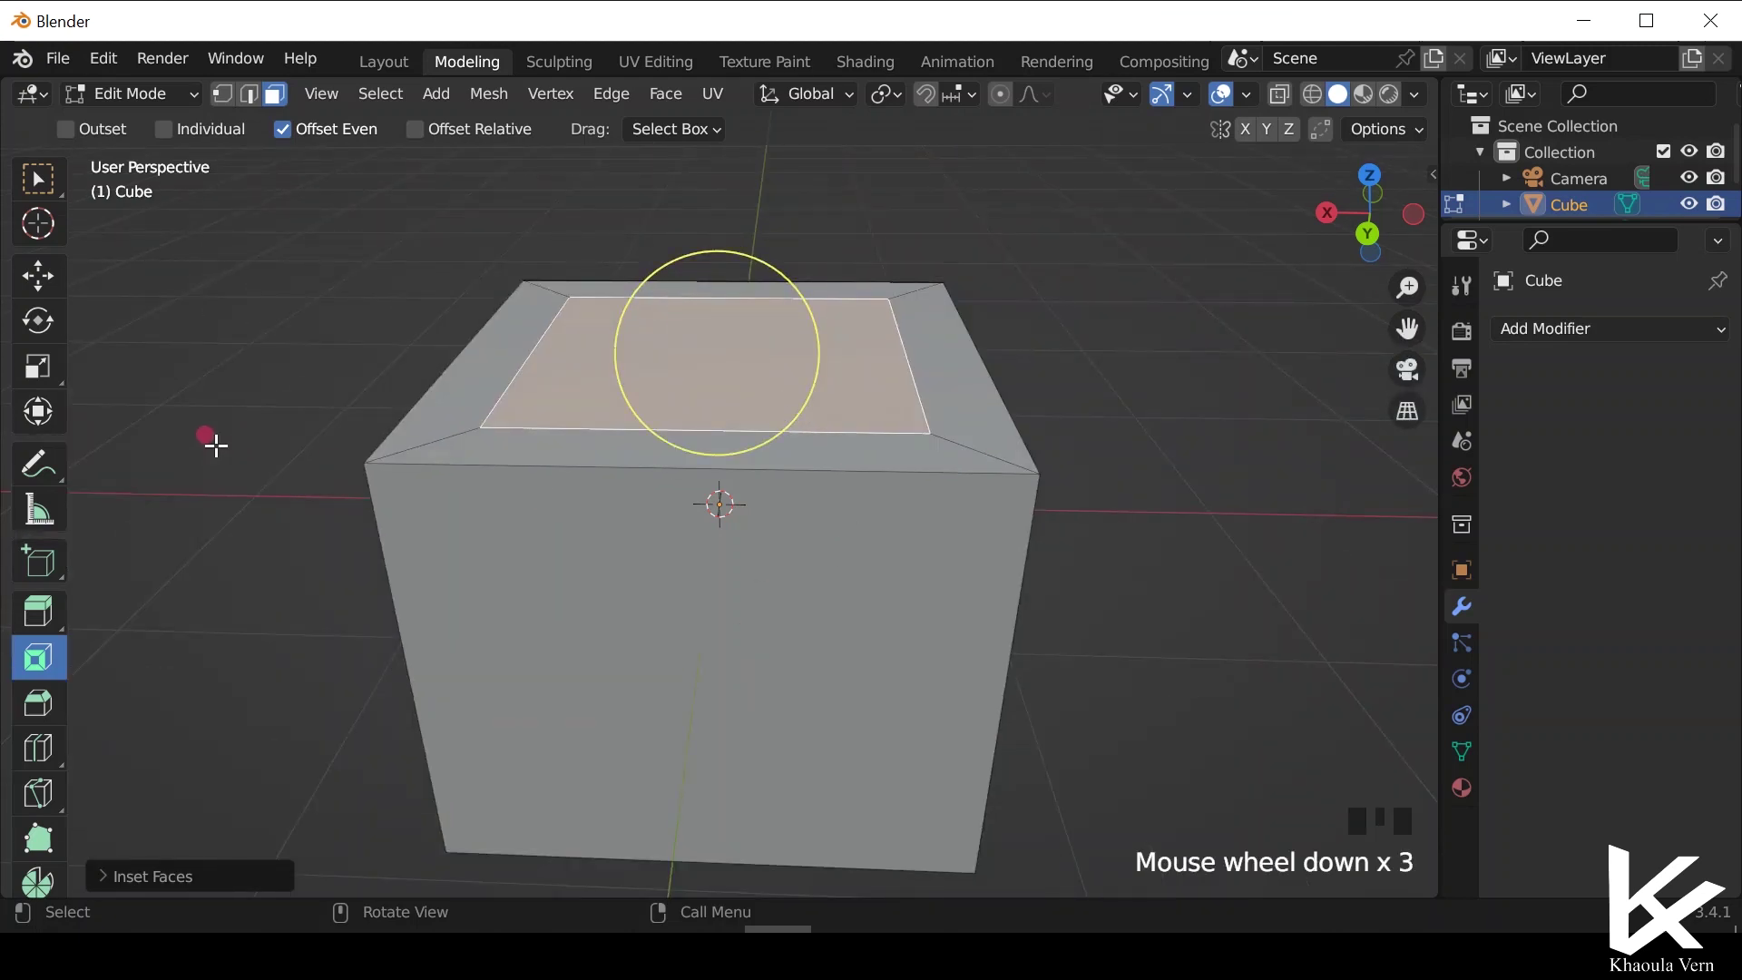
Extrude the inset top face upward, and undo both the extrusion and the inset.
click(18, 288)
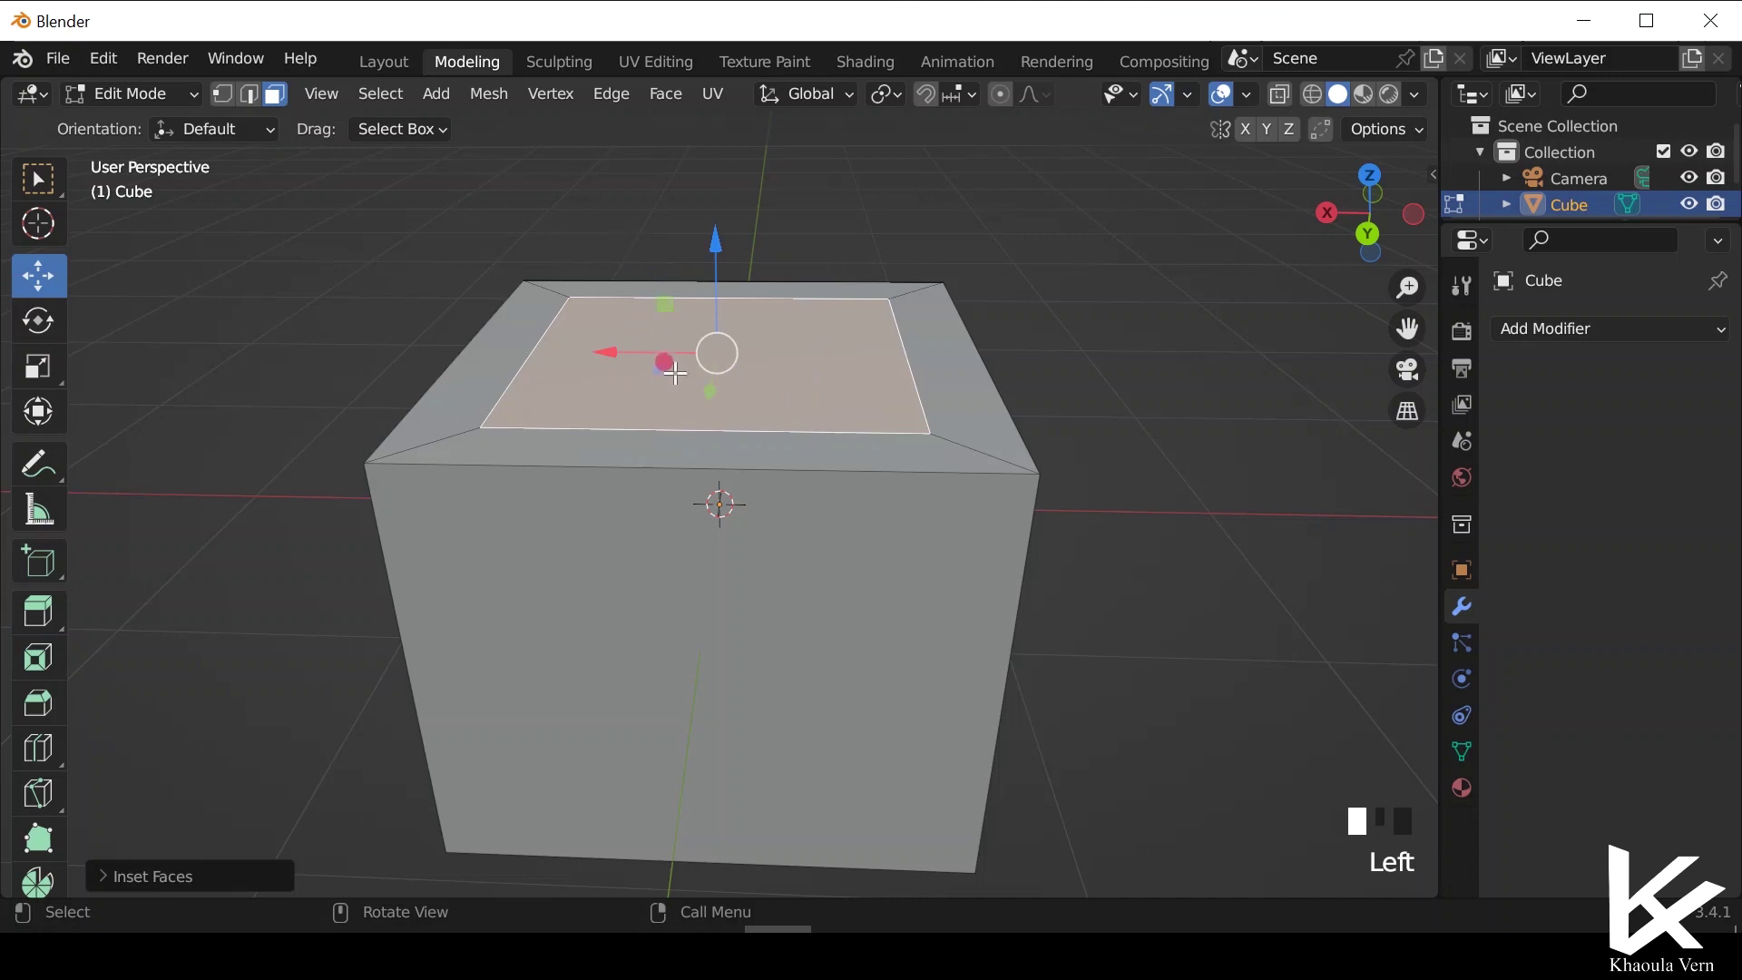
key(e)
click(672, 238)
scroll(903, 433, down, 1)
middle_drag(903, 434, 808, 449)
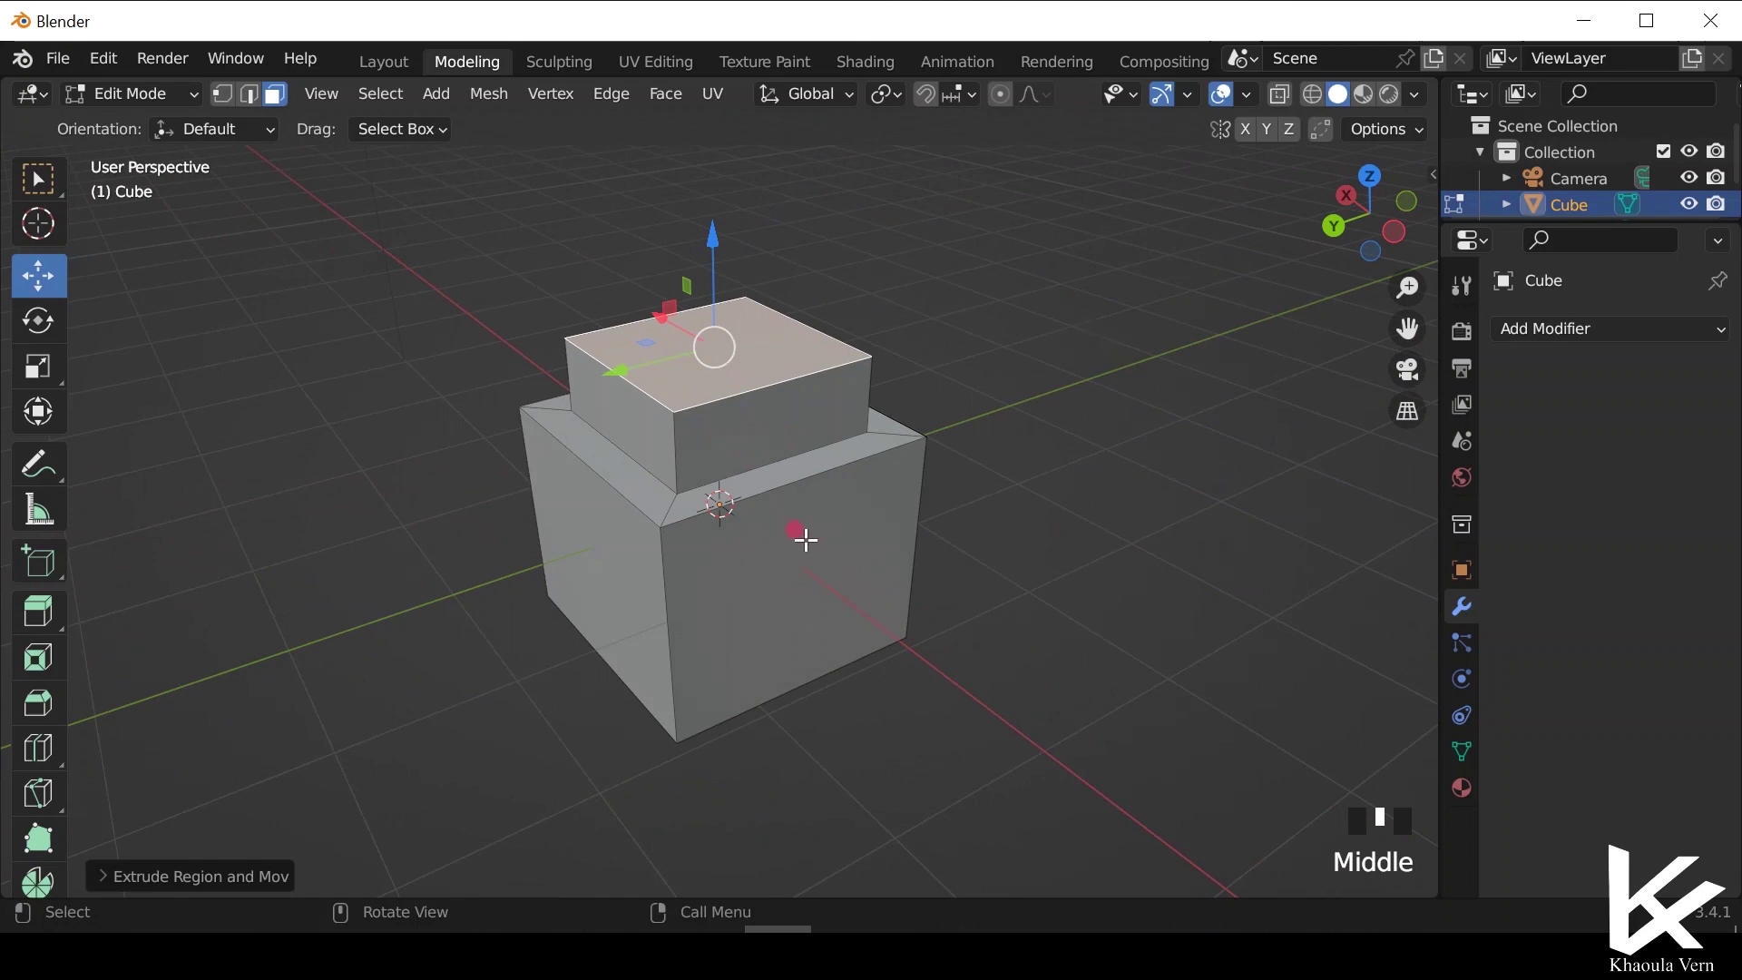
key(ctrl+z)
key(ctrl+z)
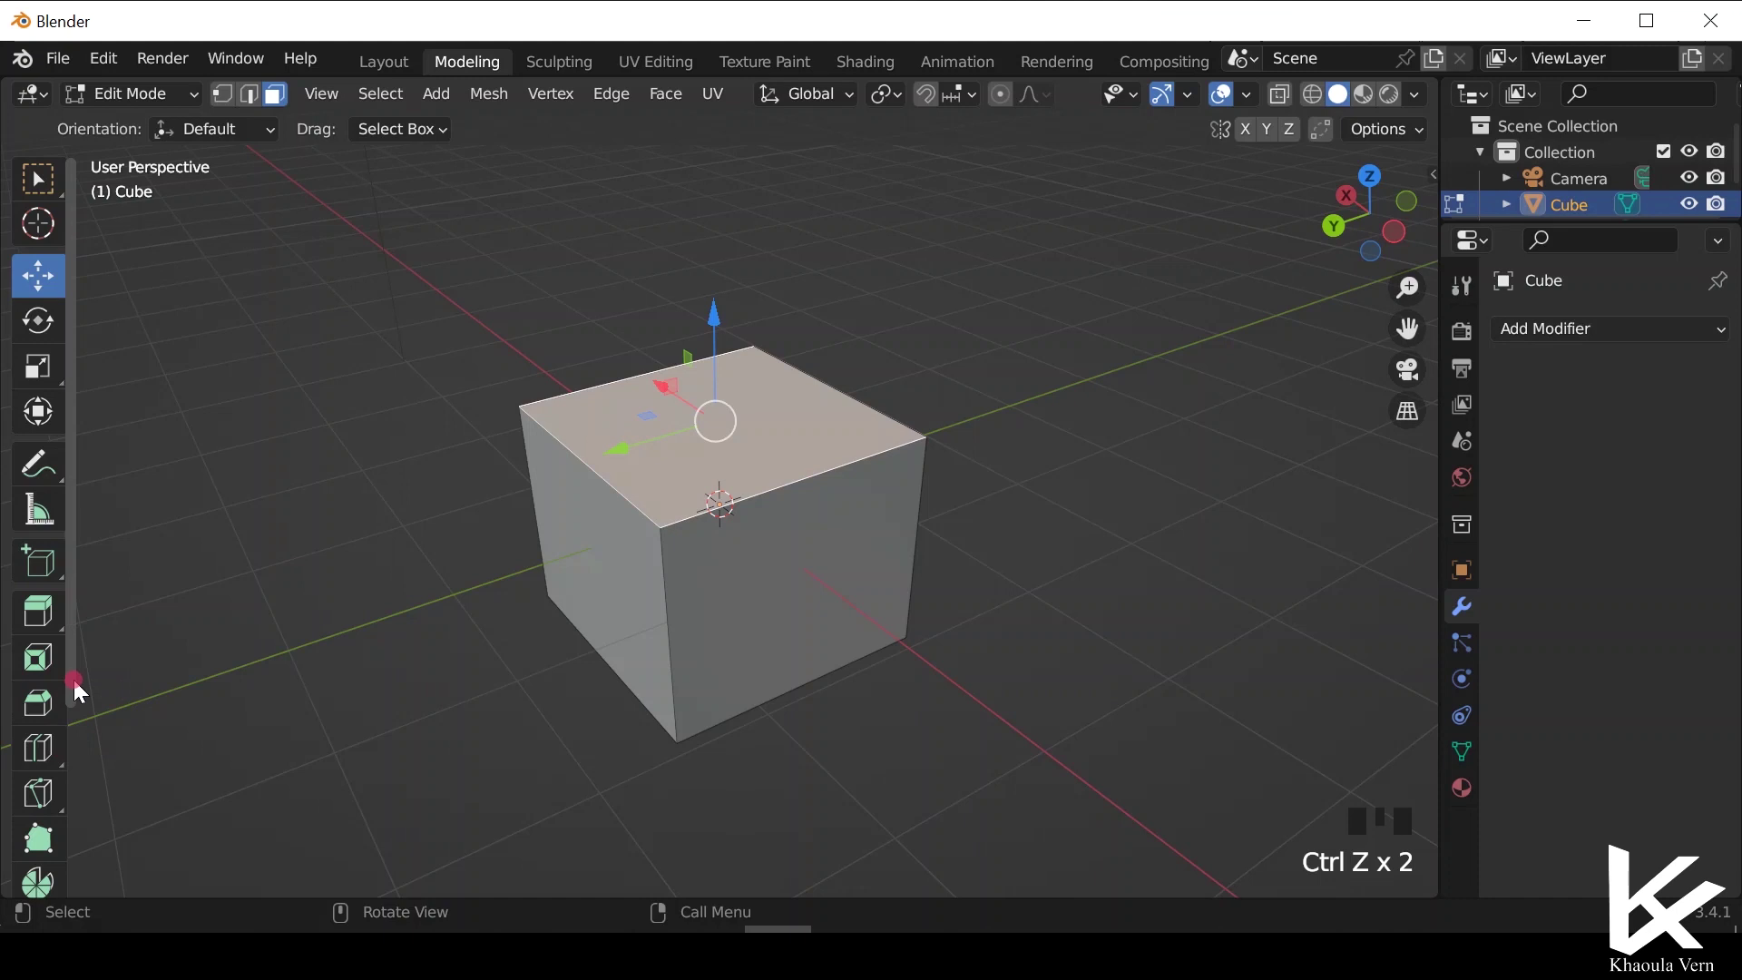
Bevel the cube's top face with one segment using the Bevel tool, inspect the sloped faces and undo the bevel.
click(42, 716)
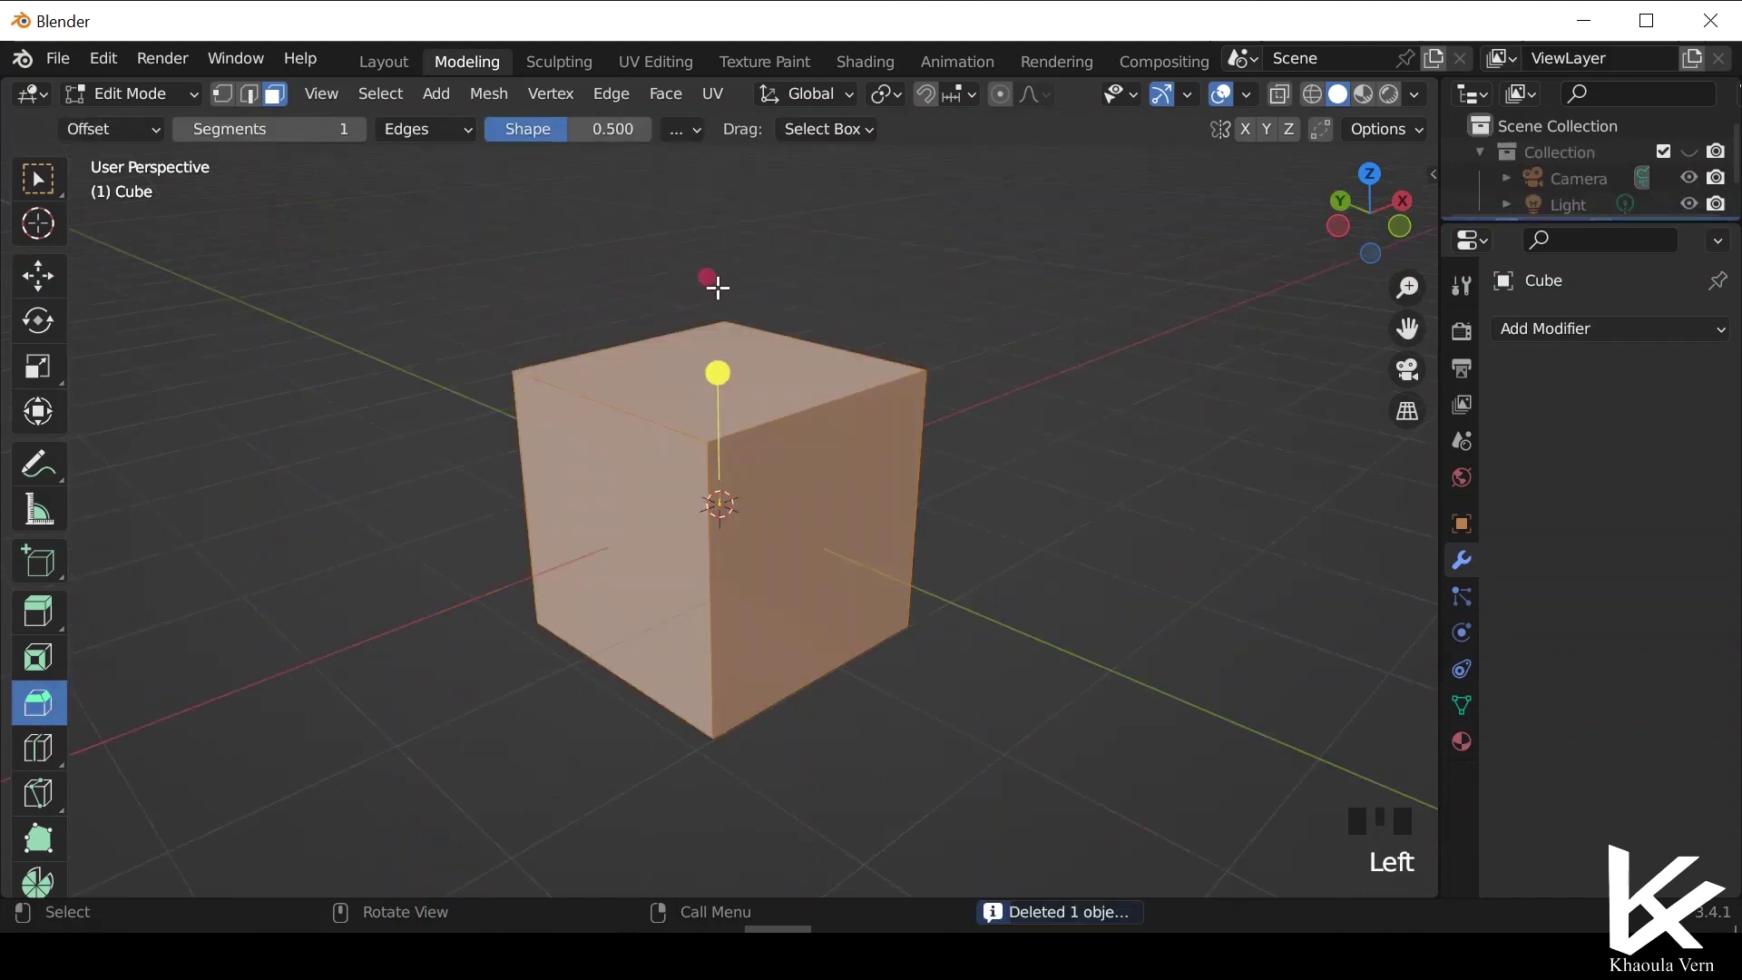
click(767, 386)
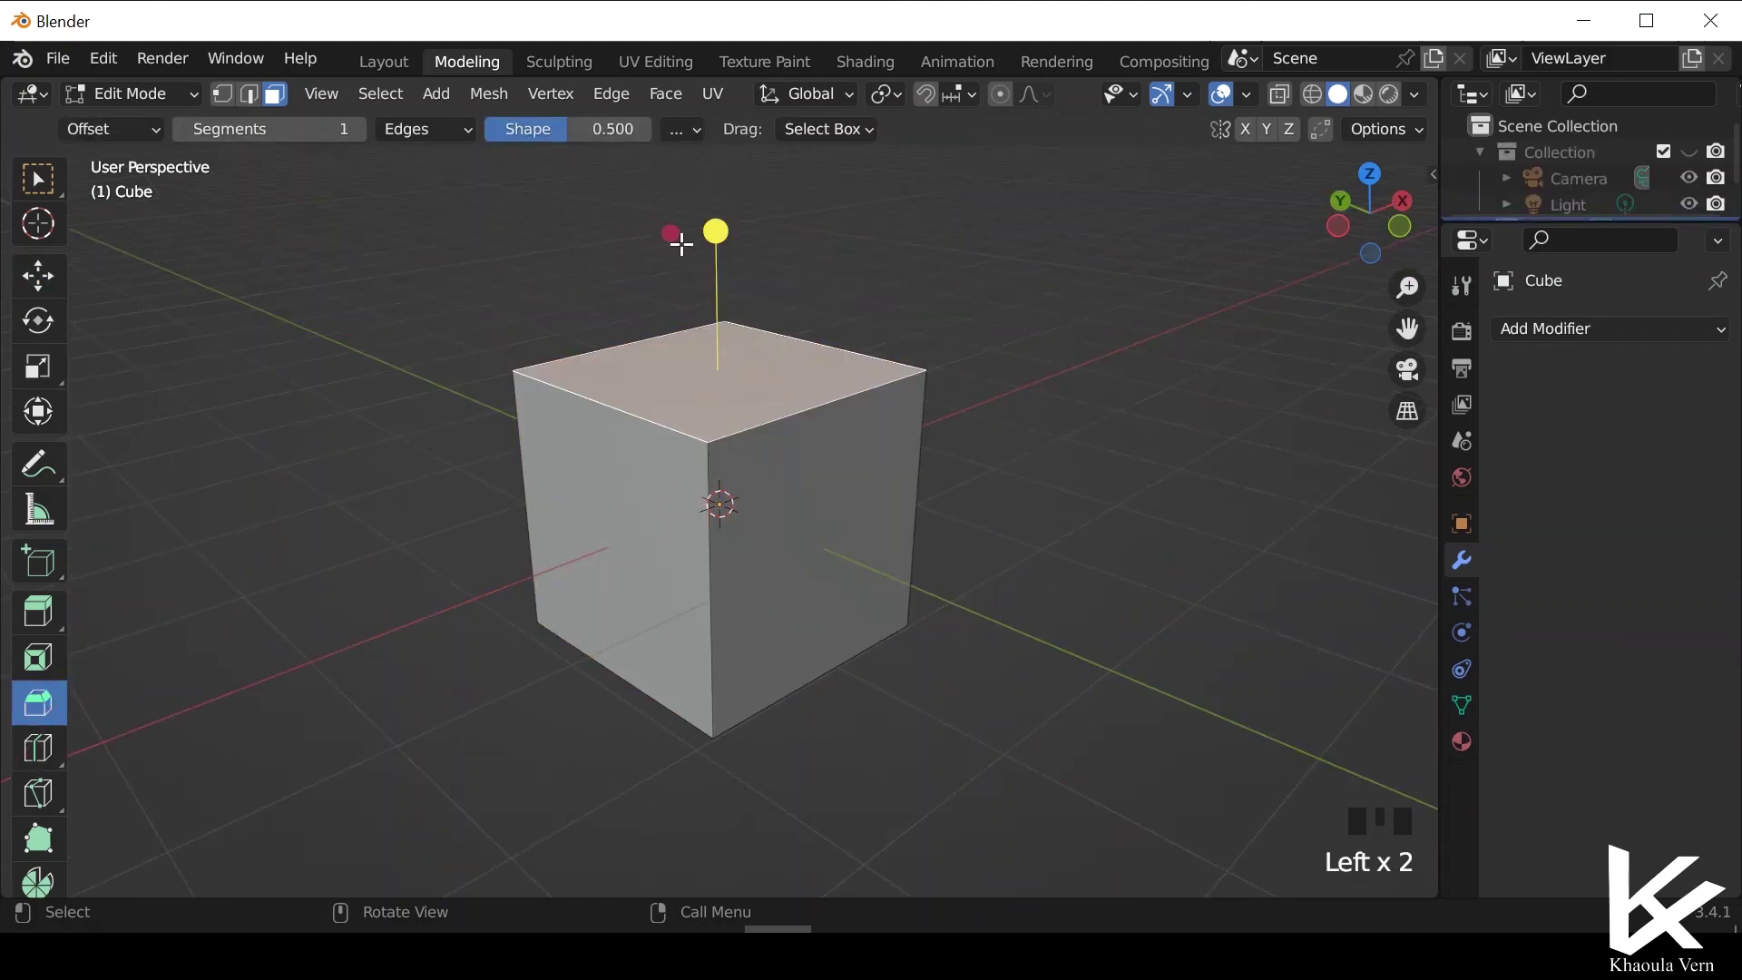
drag(713, 230, 722, 160)
middle_drag(966, 511, 403, 461)
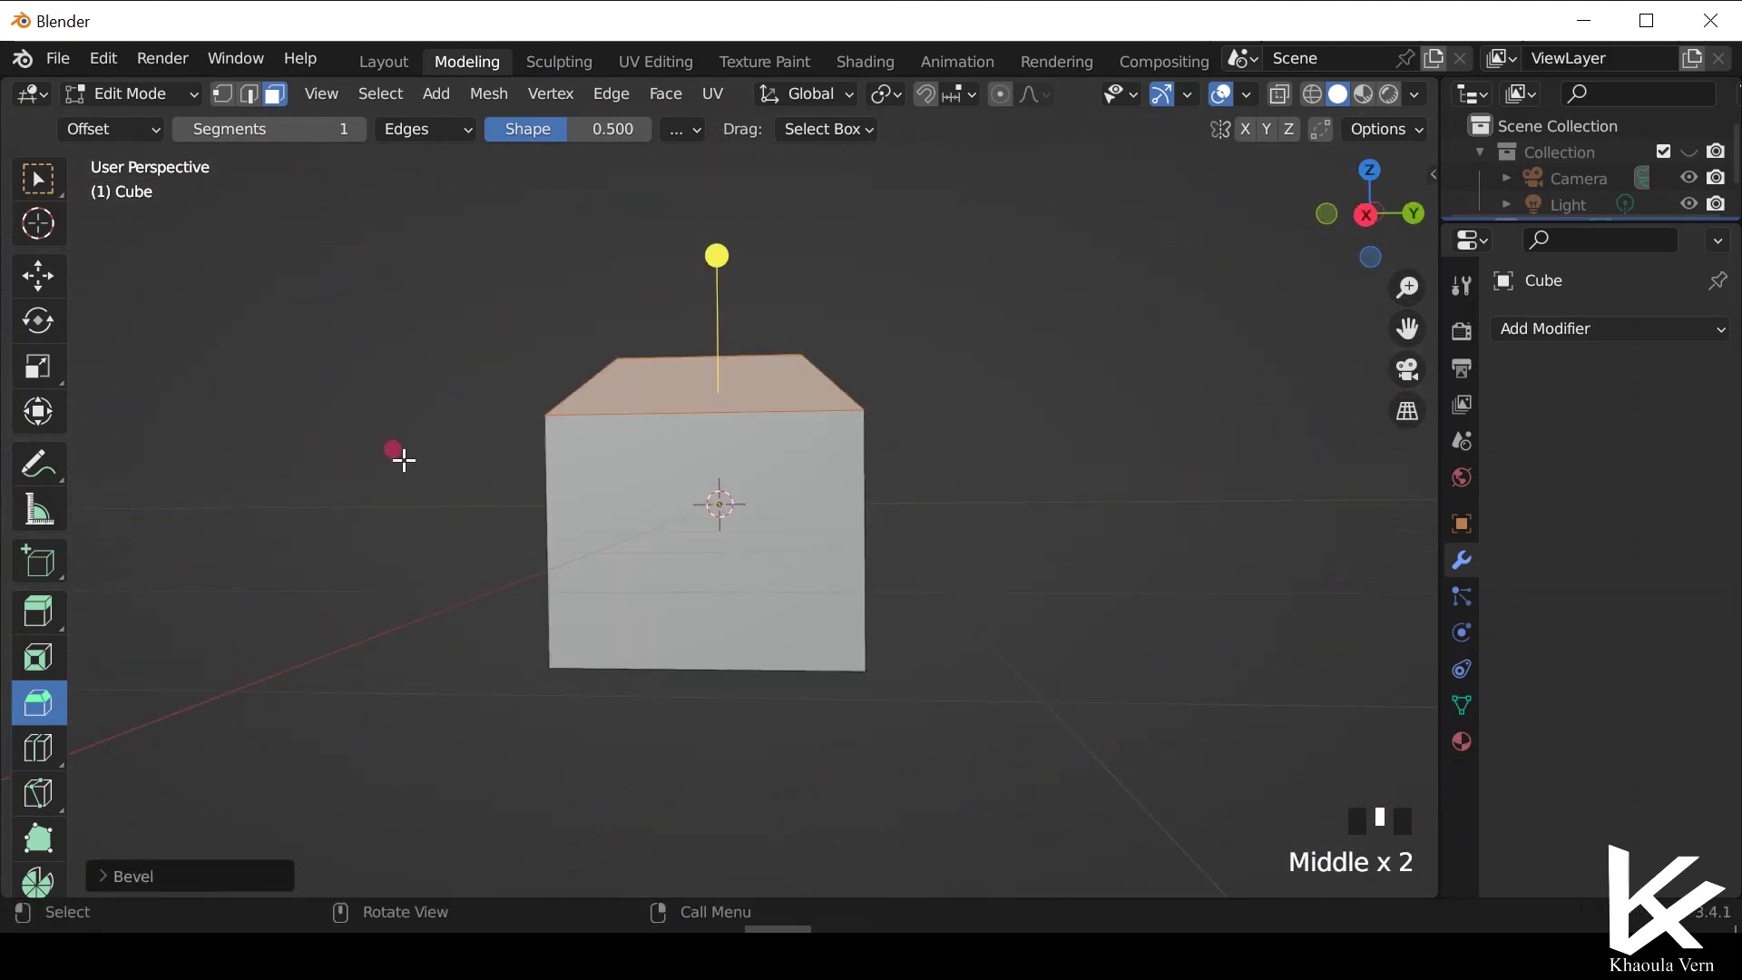
scroll(1016, 653, up, 3)
mouse_move(1015, 654)
middle_down()
mouse_move(1023, 591)
mouse_move(1011, 629)
middle_up()
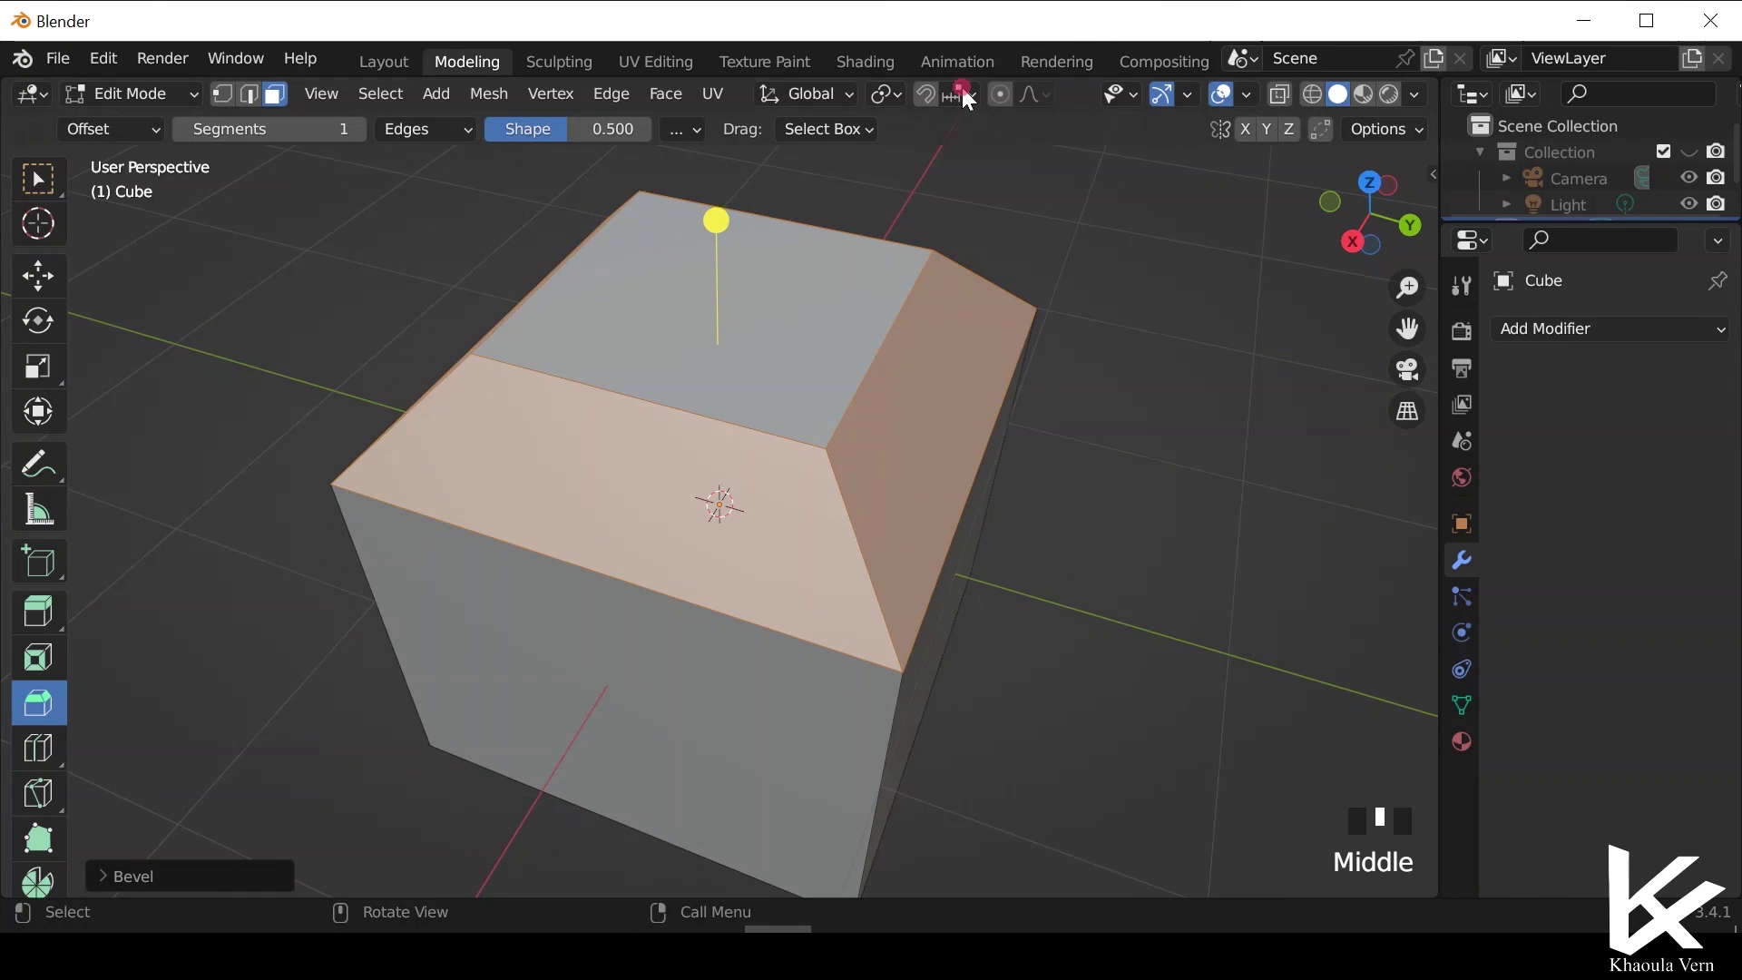
scroll(754, 368, up, 3)
scroll(747, 393, down, 4)
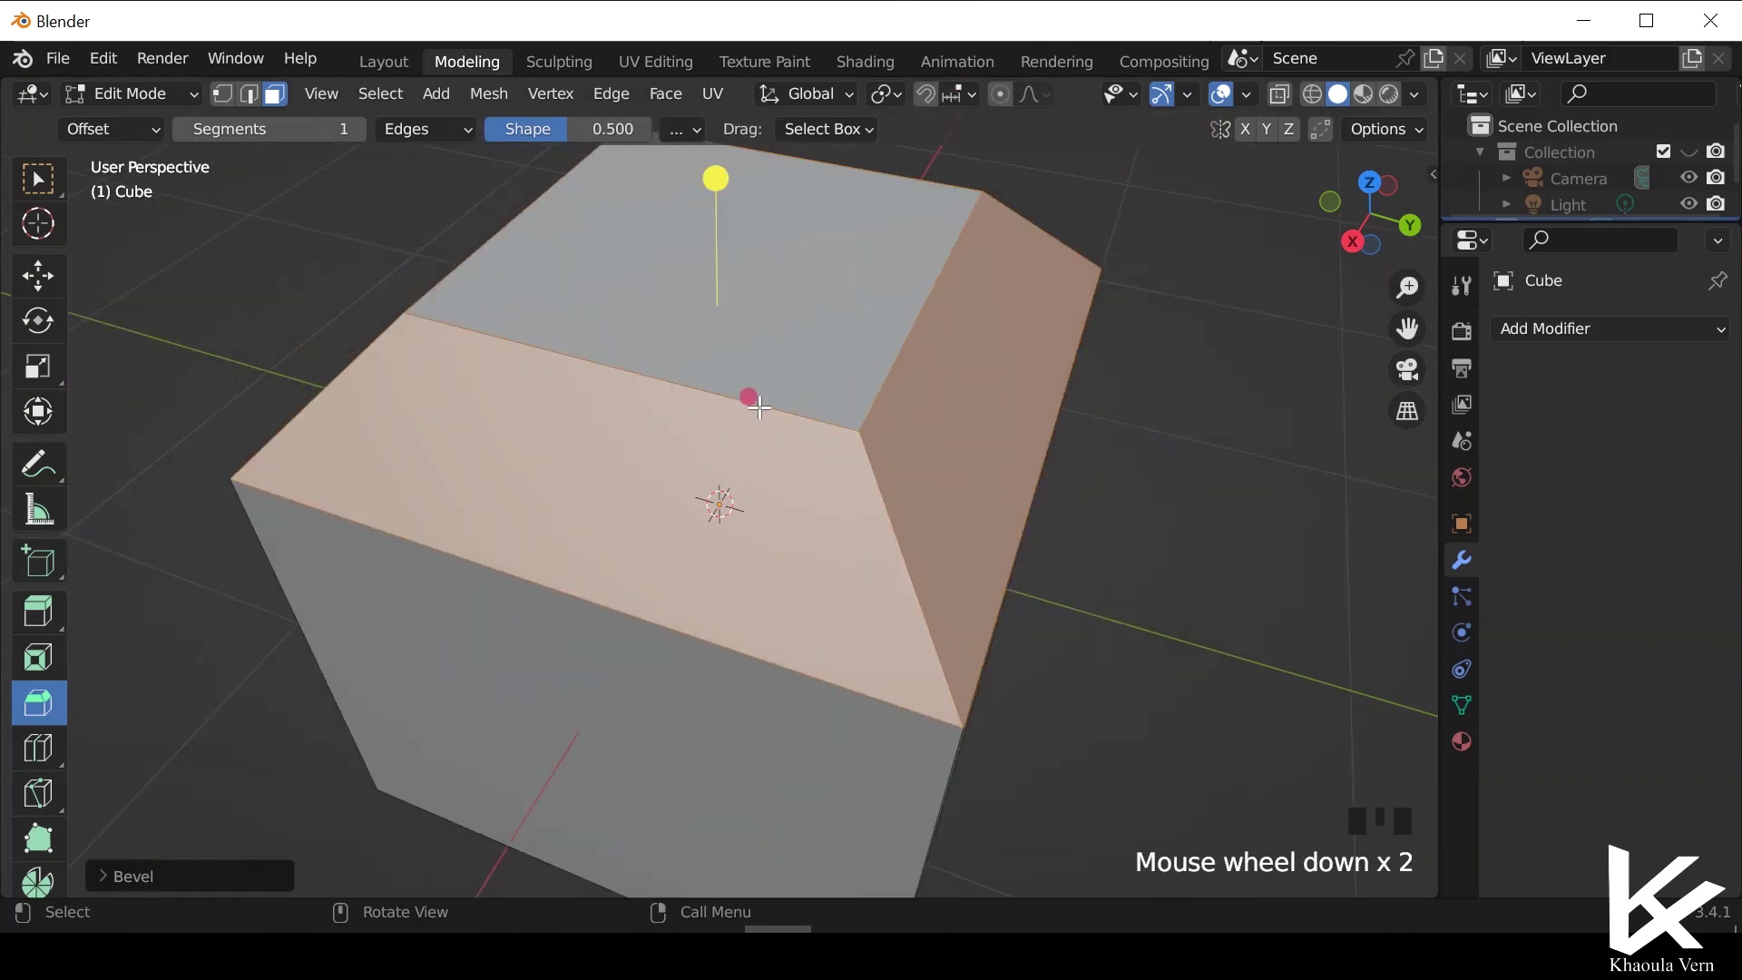
middle_drag(746, 393, 368, 347)
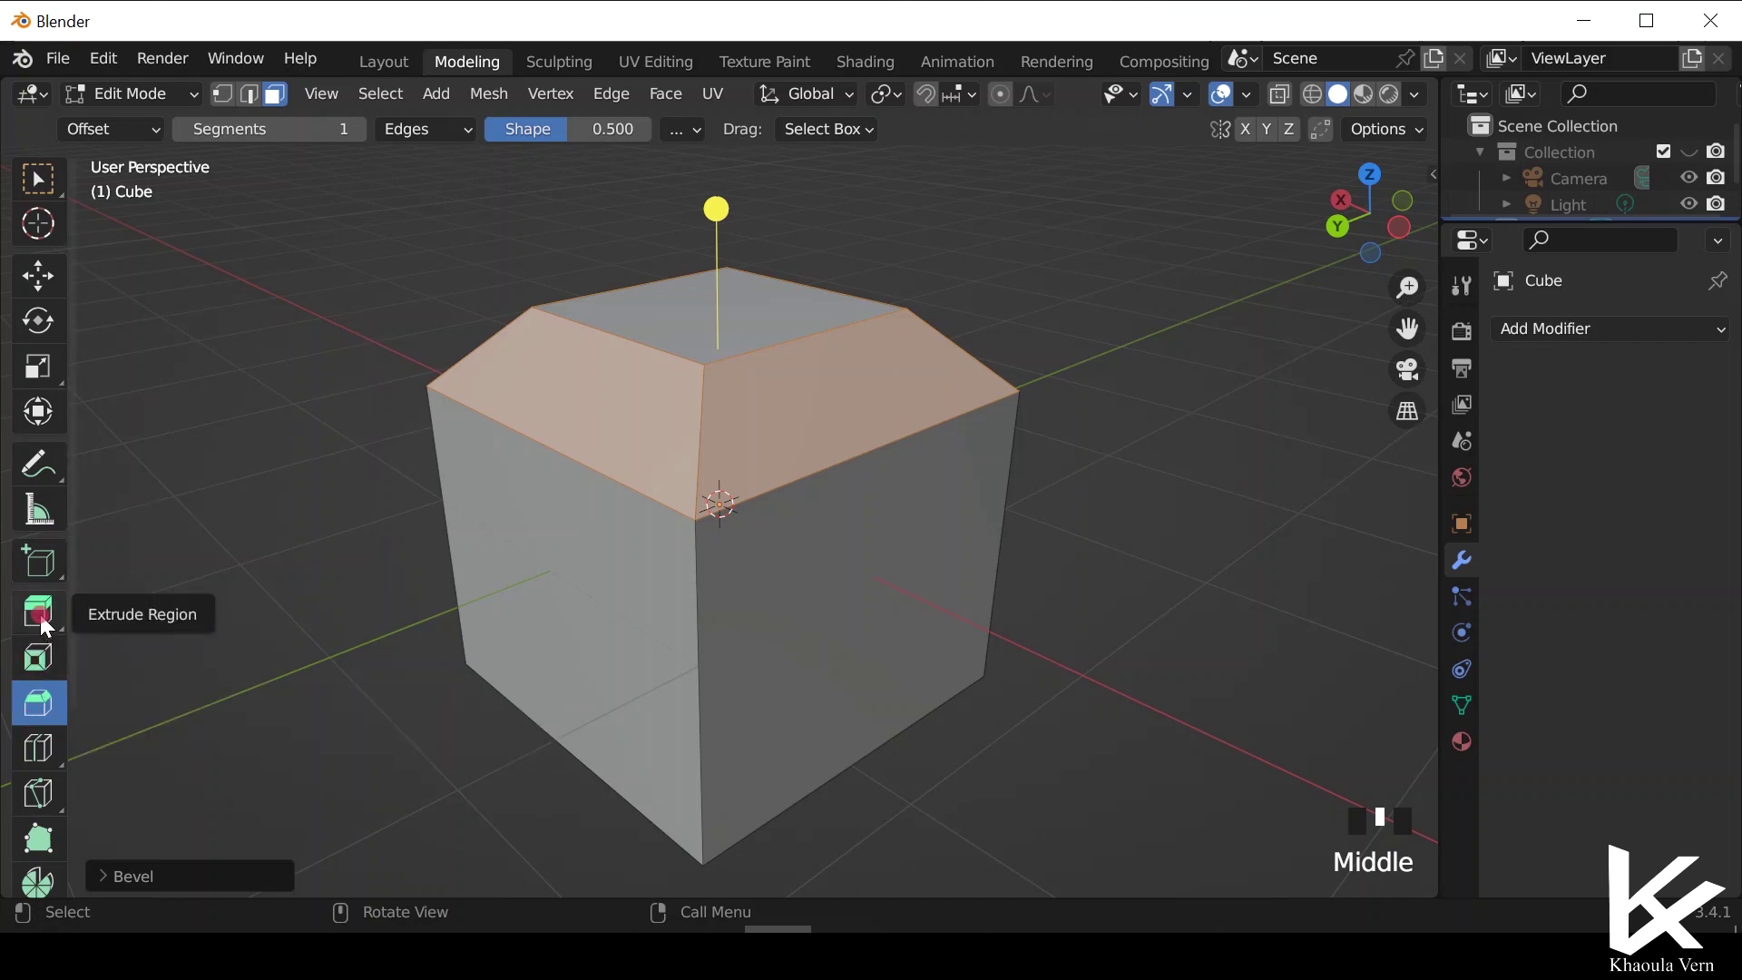
click(103, 59)
click(108, 94)
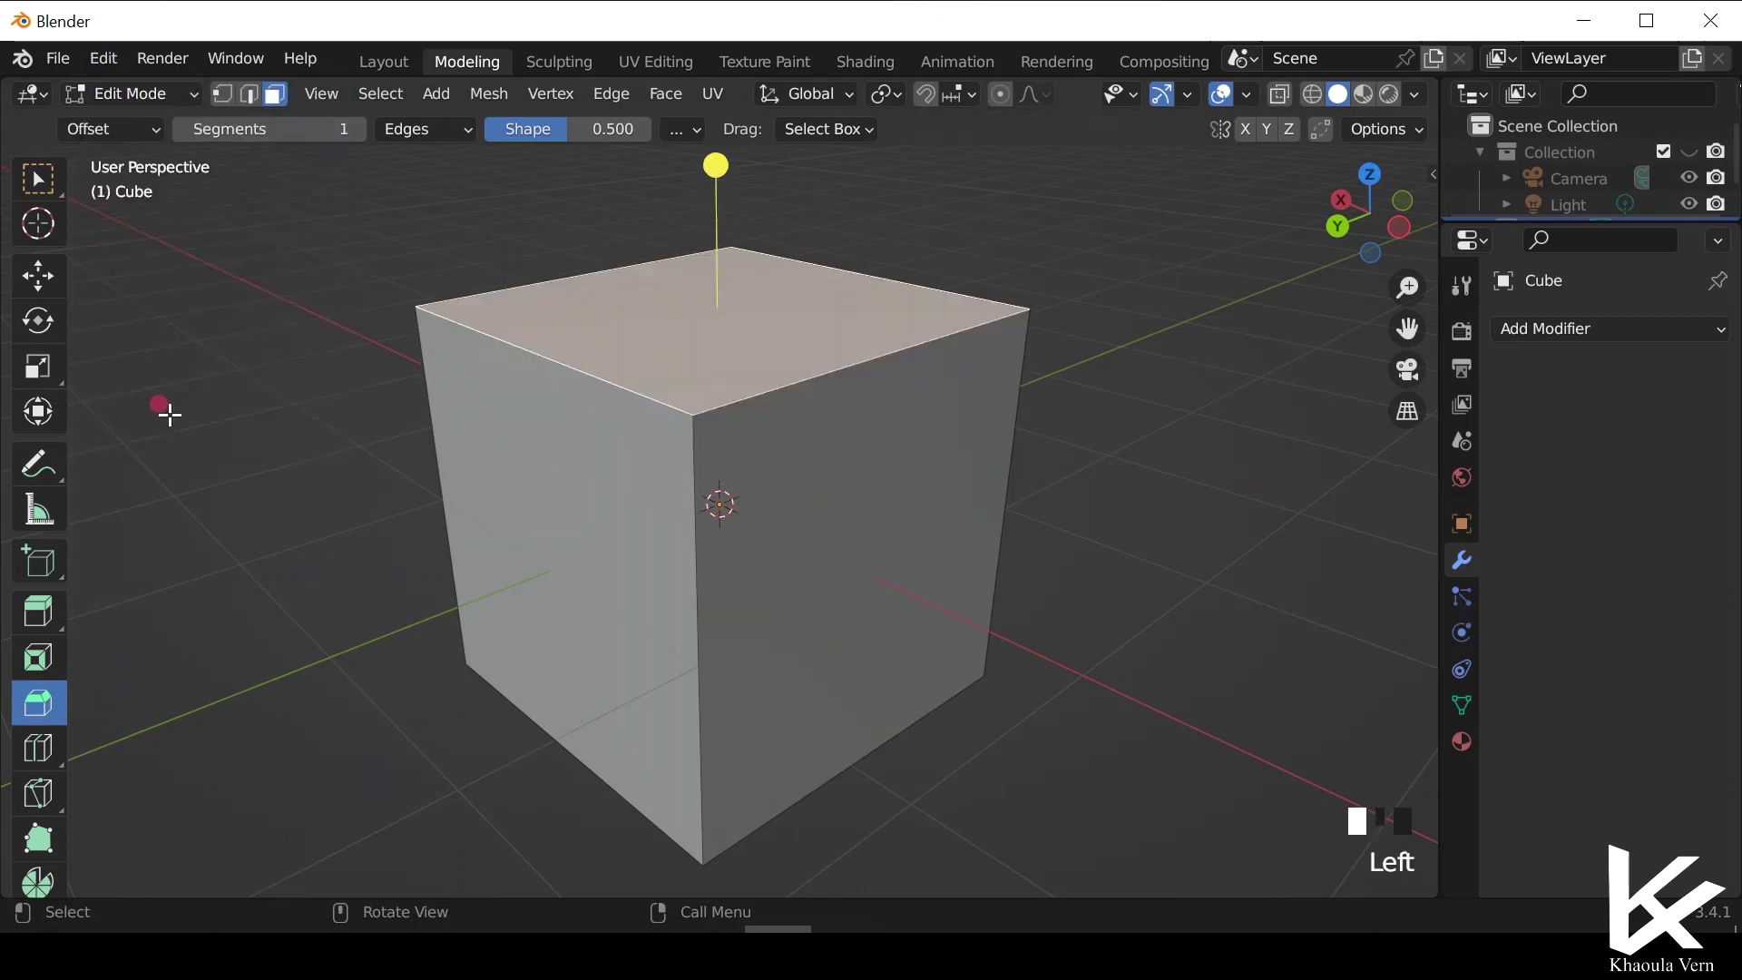
With the Loop Cut tool, add one centred vertical and one centred horizontal loop around the cube.
click(51, 751)
click(52, 753)
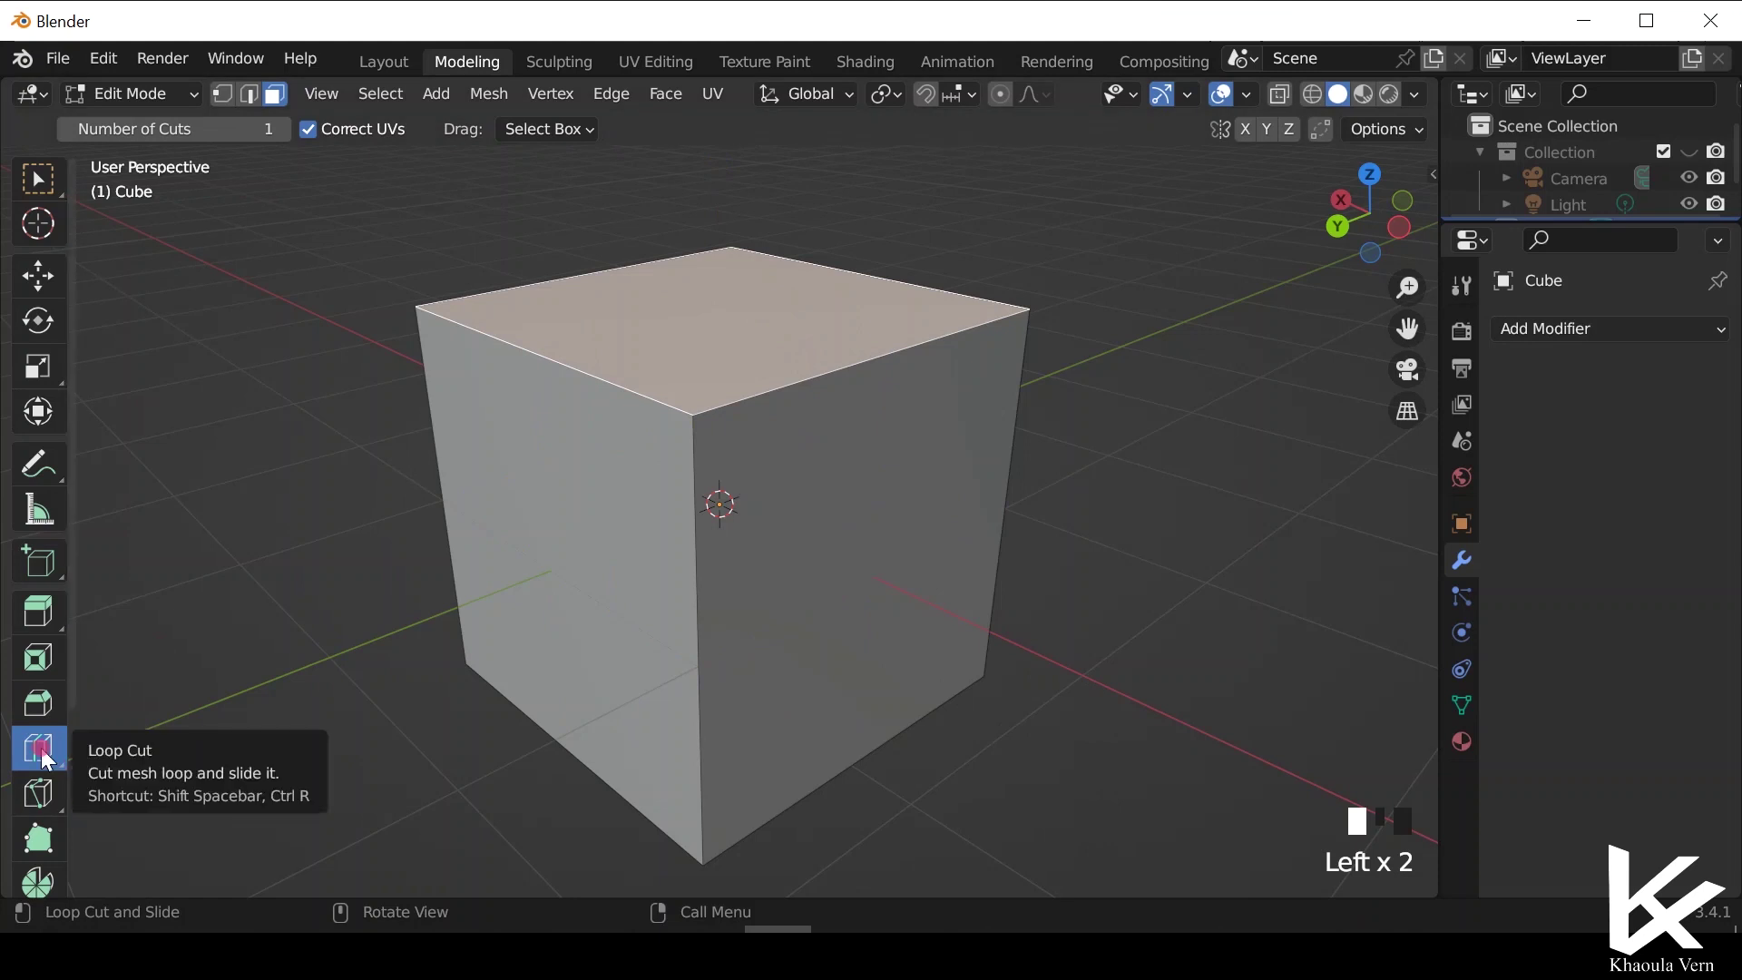
click(832, 359)
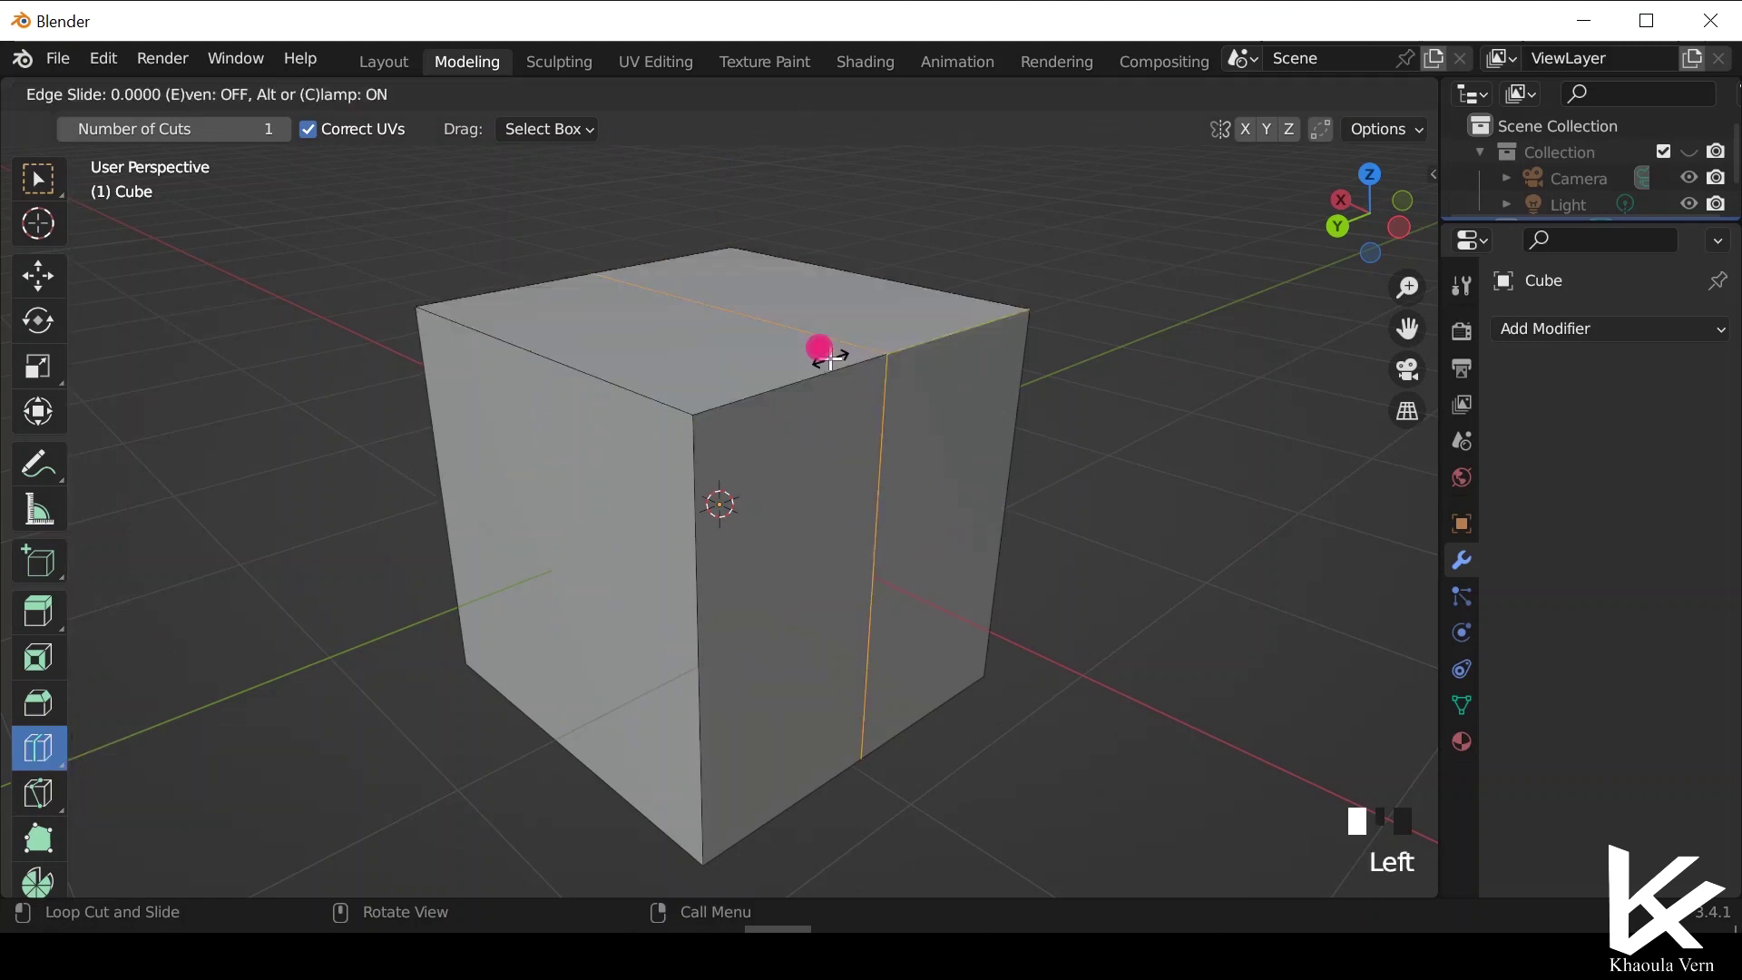
click(961, 588)
Add further vertical loop cuts across the top in both directions to divide it into a four-by-four grid.
middle_drag(961, 587, 841, 587)
click(805, 342)
click(661, 350)
click(622, 342)
click(781, 314)
middle_drag(798, 342, 871, 362)
click(885, 353)
click(717, 399)
Add horizontal loop cuts through the upper and lower halves of the cube to divide its sides into four rows.
middle_drag(1014, 593, 825, 444)
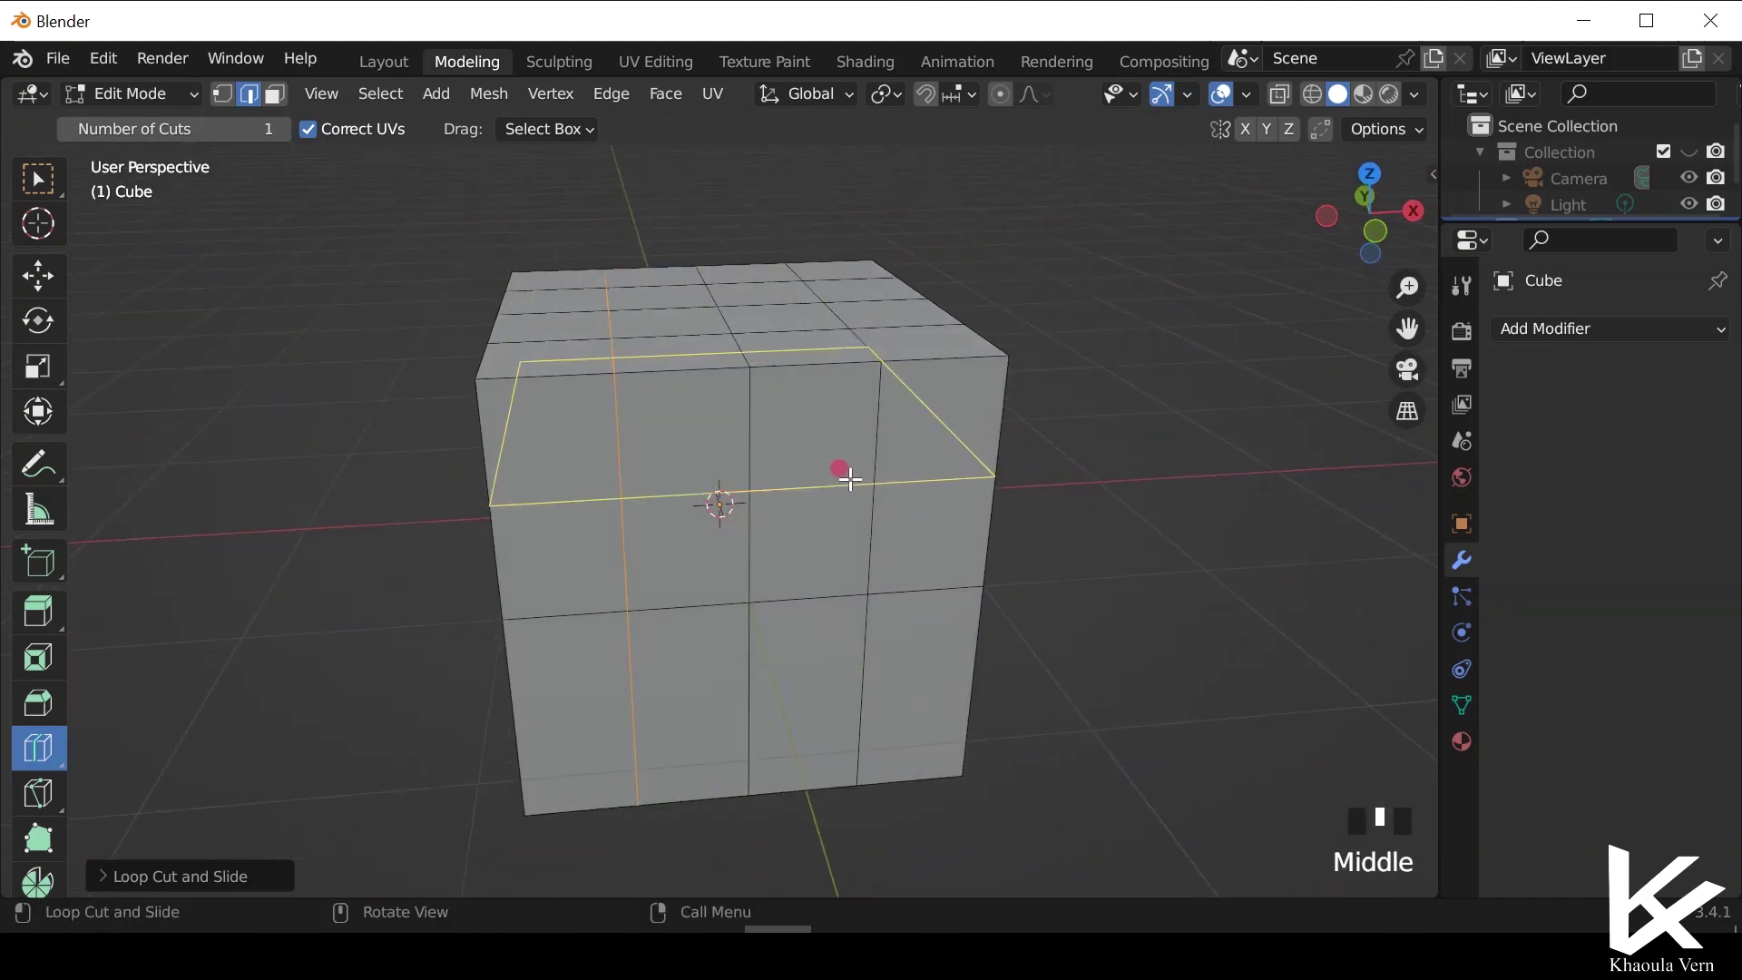
click(850, 480)
click(610, 711)
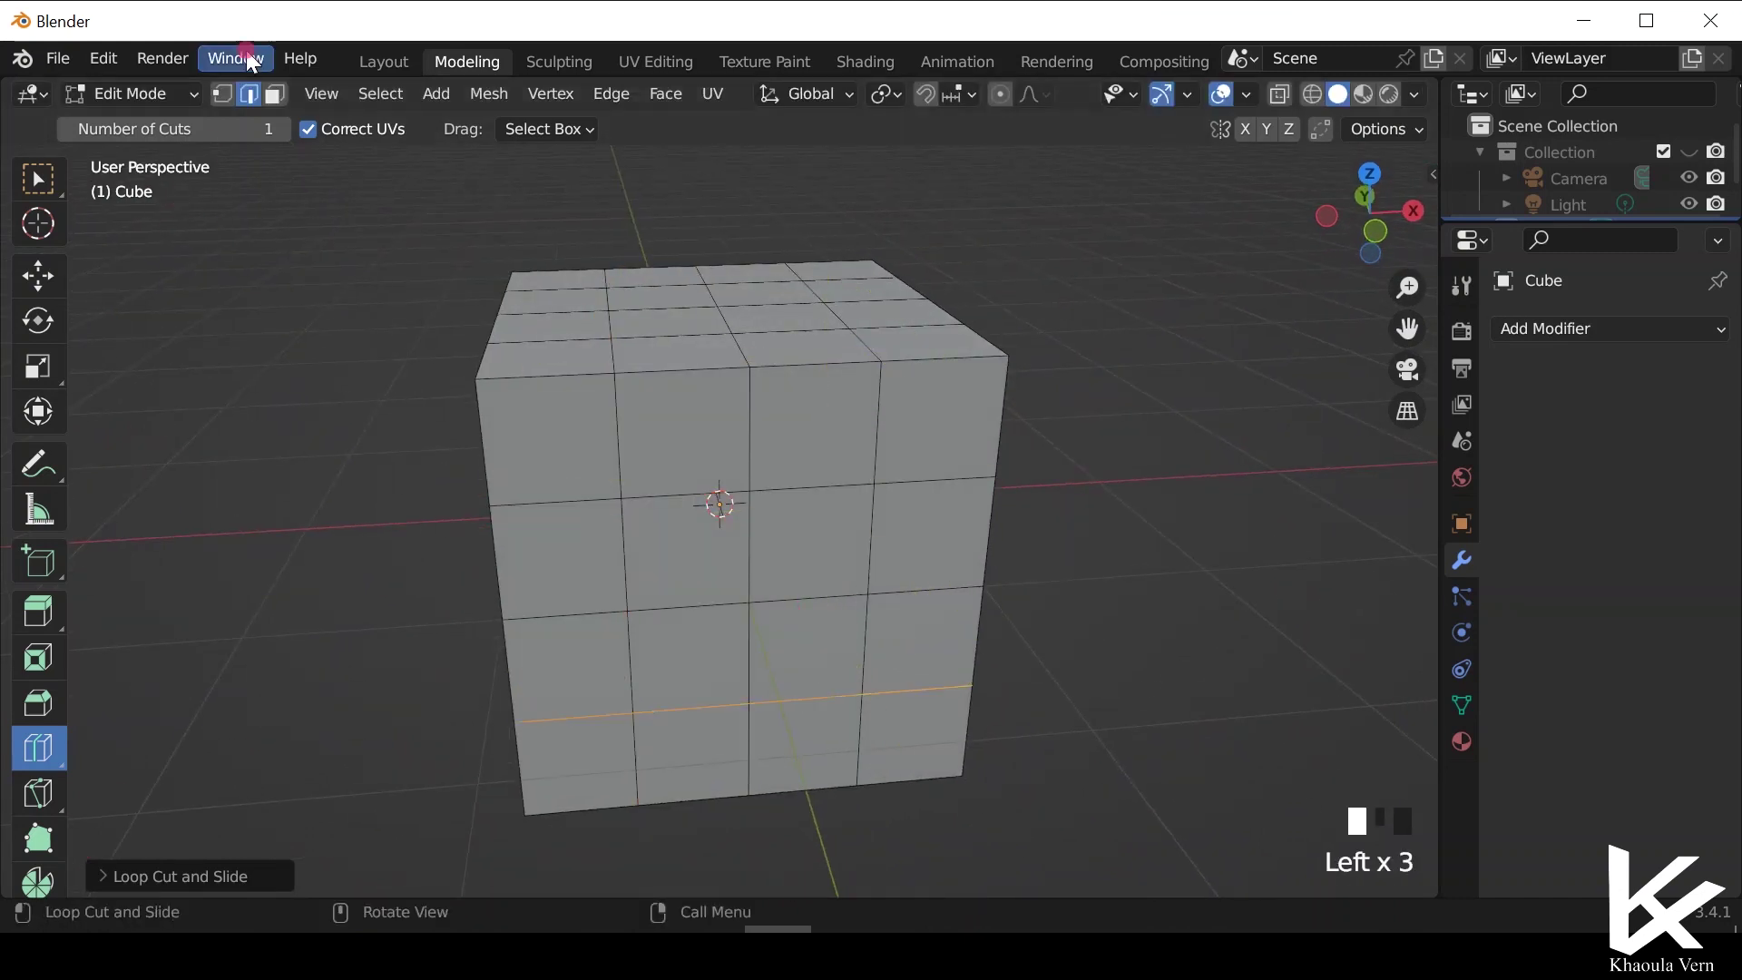
In face select mode, raise the top face at the negative X, negative Y corner along Z with the Move tool.
click(222, 94)
scroll(1092, 575, up, 3)
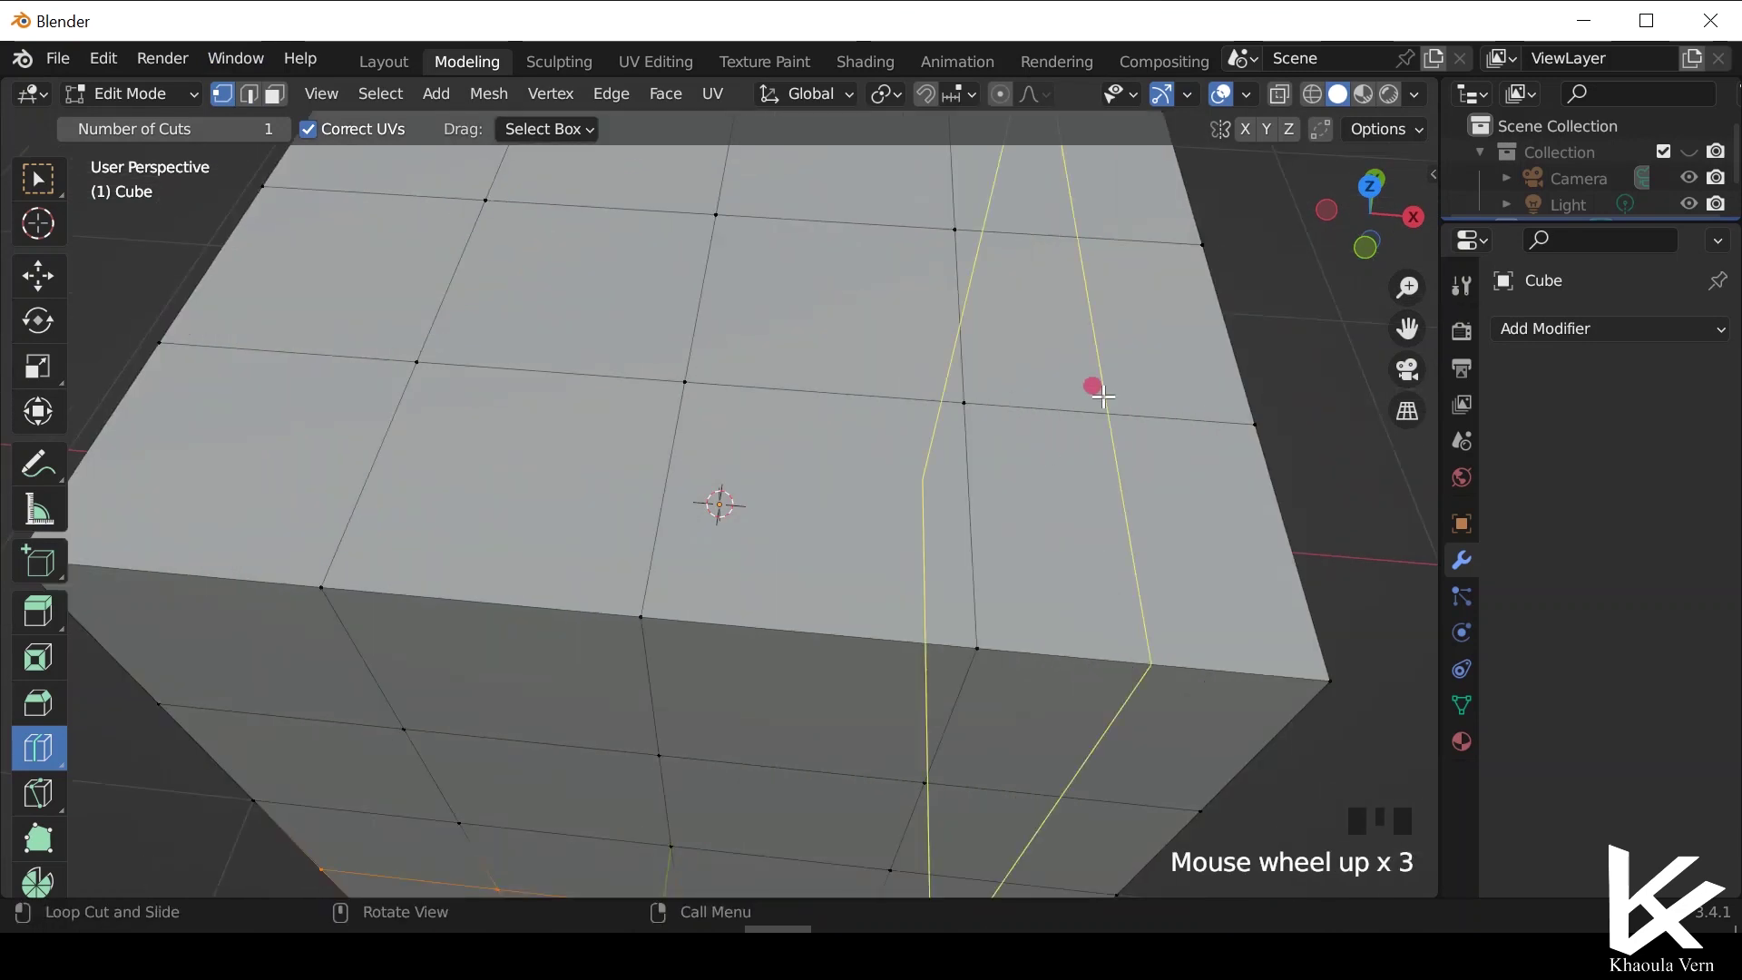
click(1408, 329)
click(275, 93)
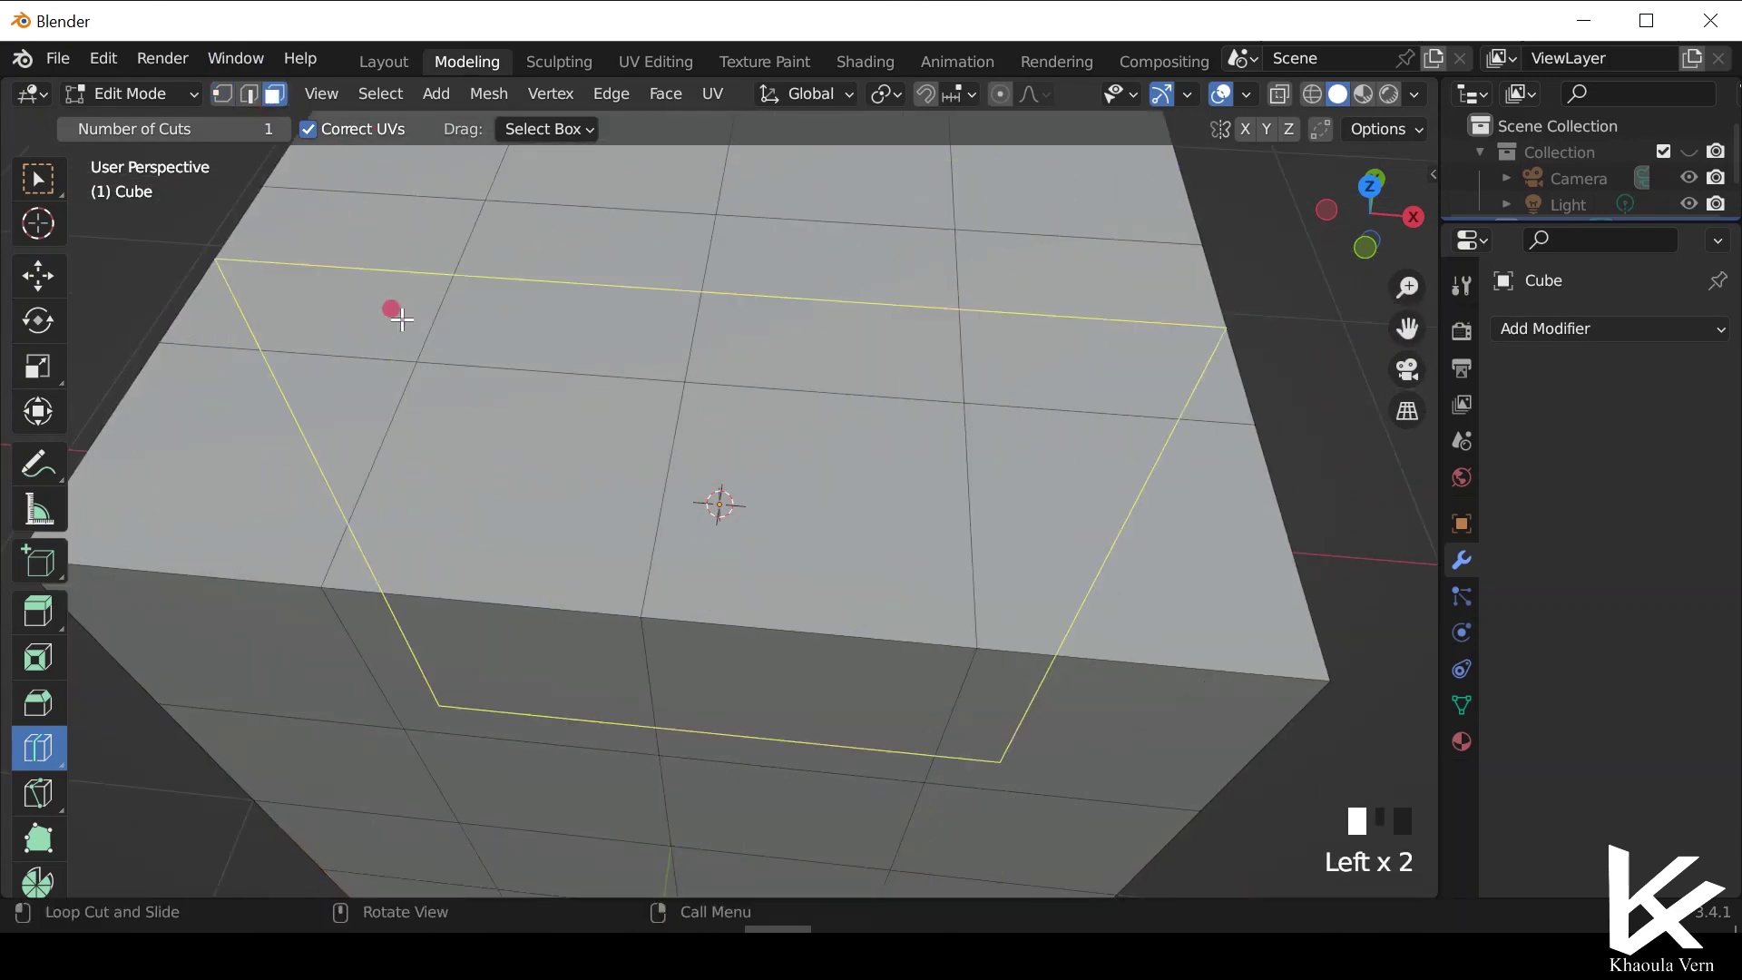
click(37, 275)
click(302, 530)
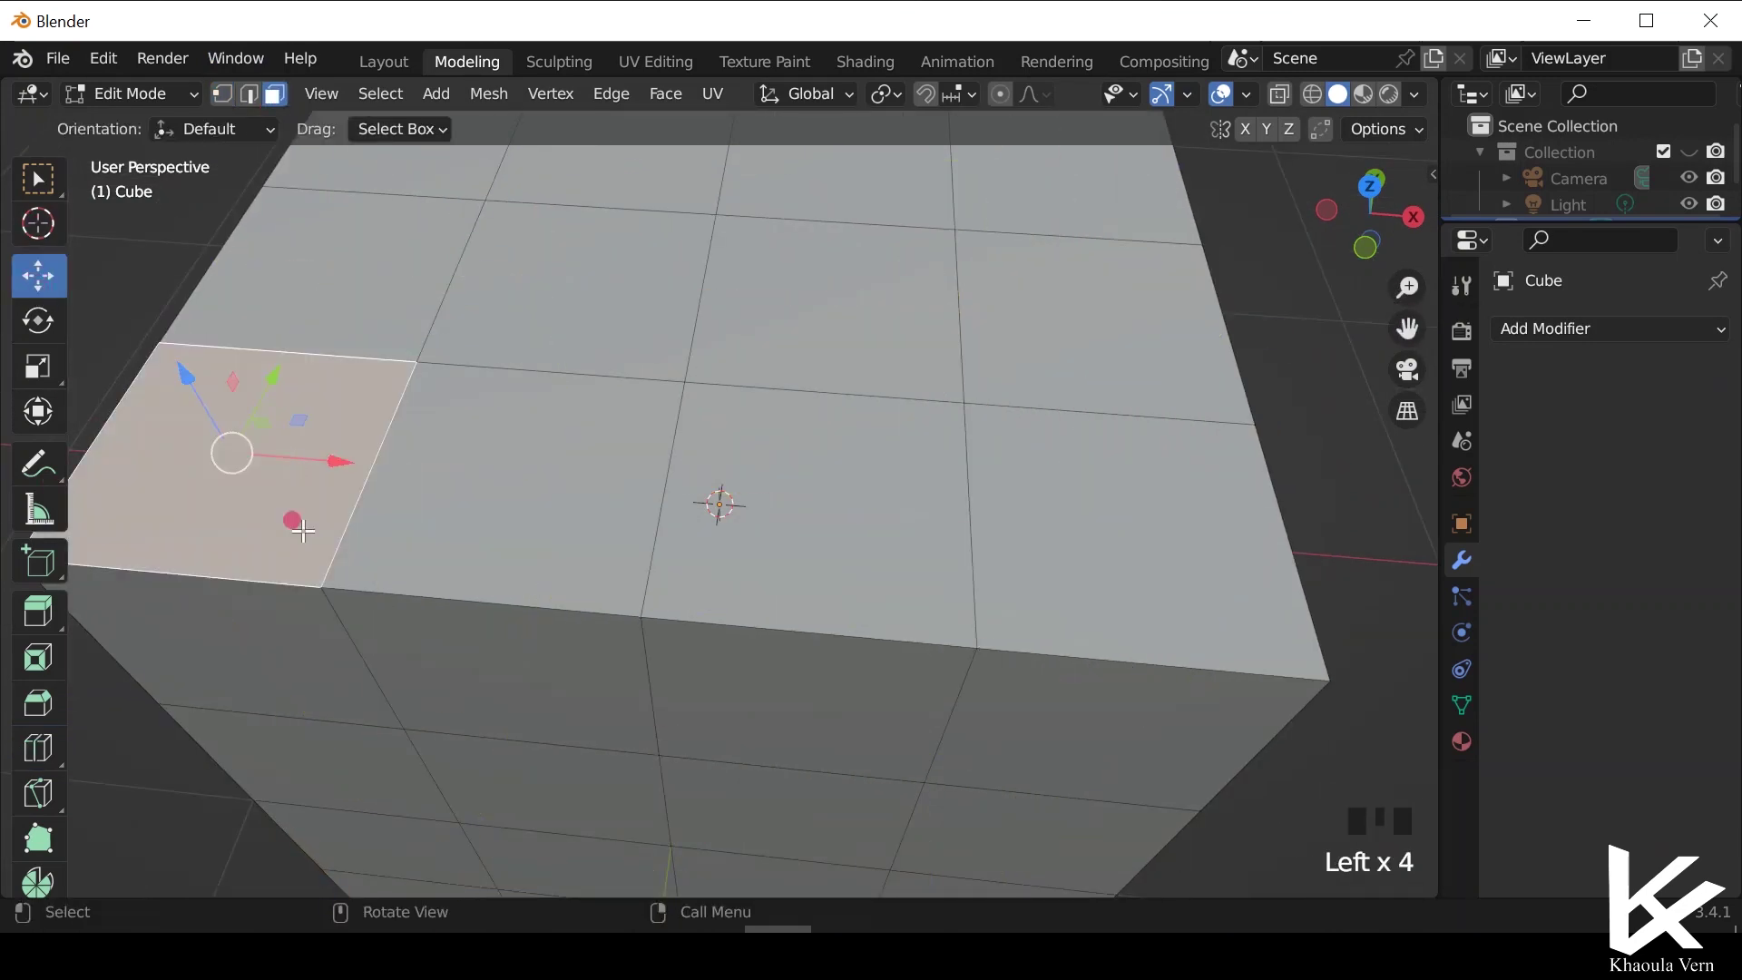
scroll(302, 530, down, 3)
drag(482, 424, 454, 313)
Select an inner face of the top grid, and undo that selection and the corner face's move.
click(804, 373)
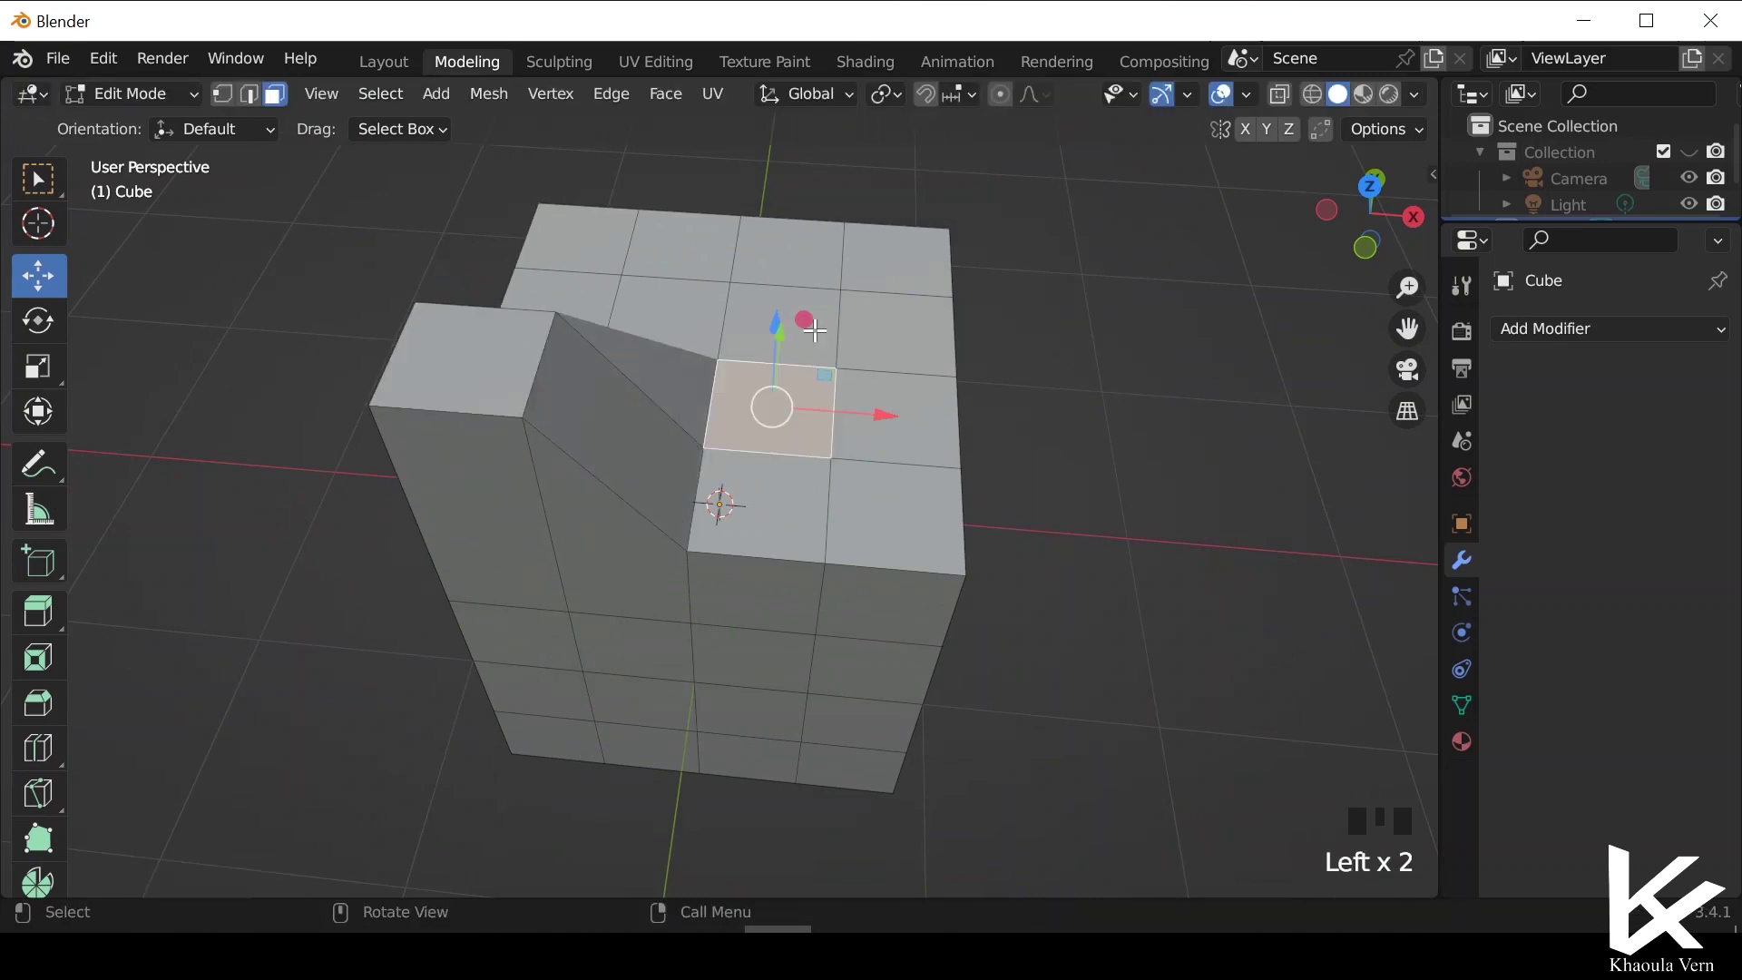
click(103, 58)
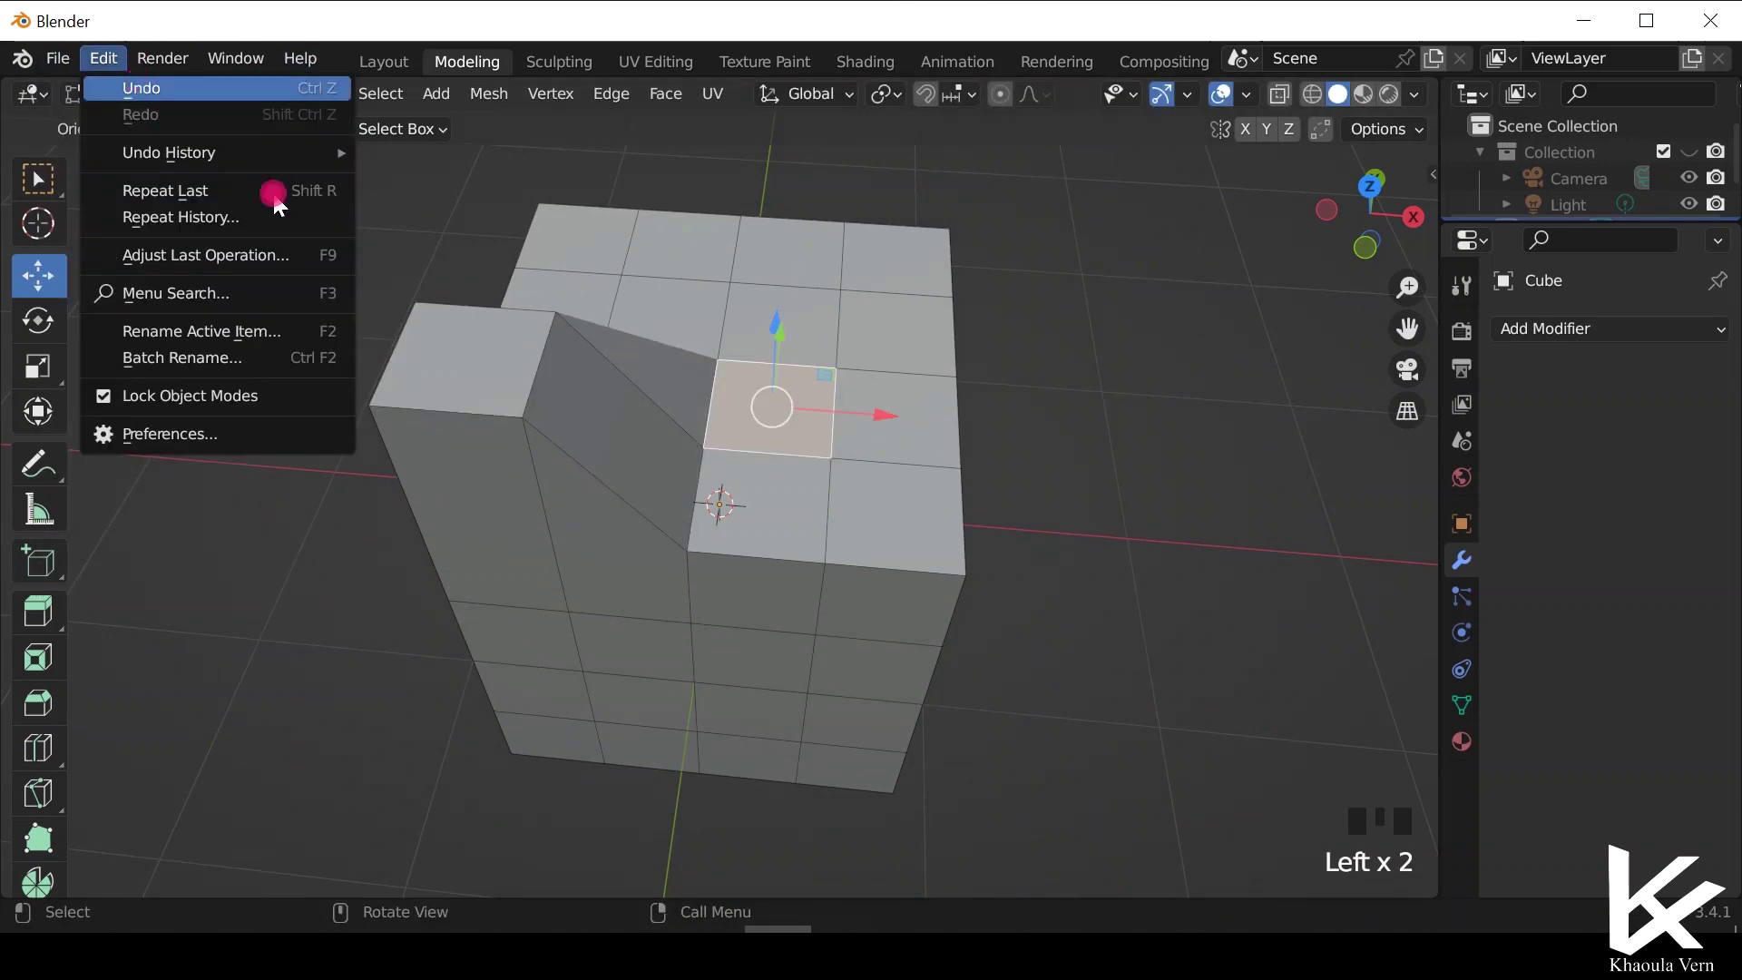
click(272, 88)
click(104, 58)
click(272, 88)
In edge select mode, raise an inner edge of the top grid about 0.83 m along Z and undo the move.
click(623, 389)
click(631, 438)
drag(632, 368, 580, 207)
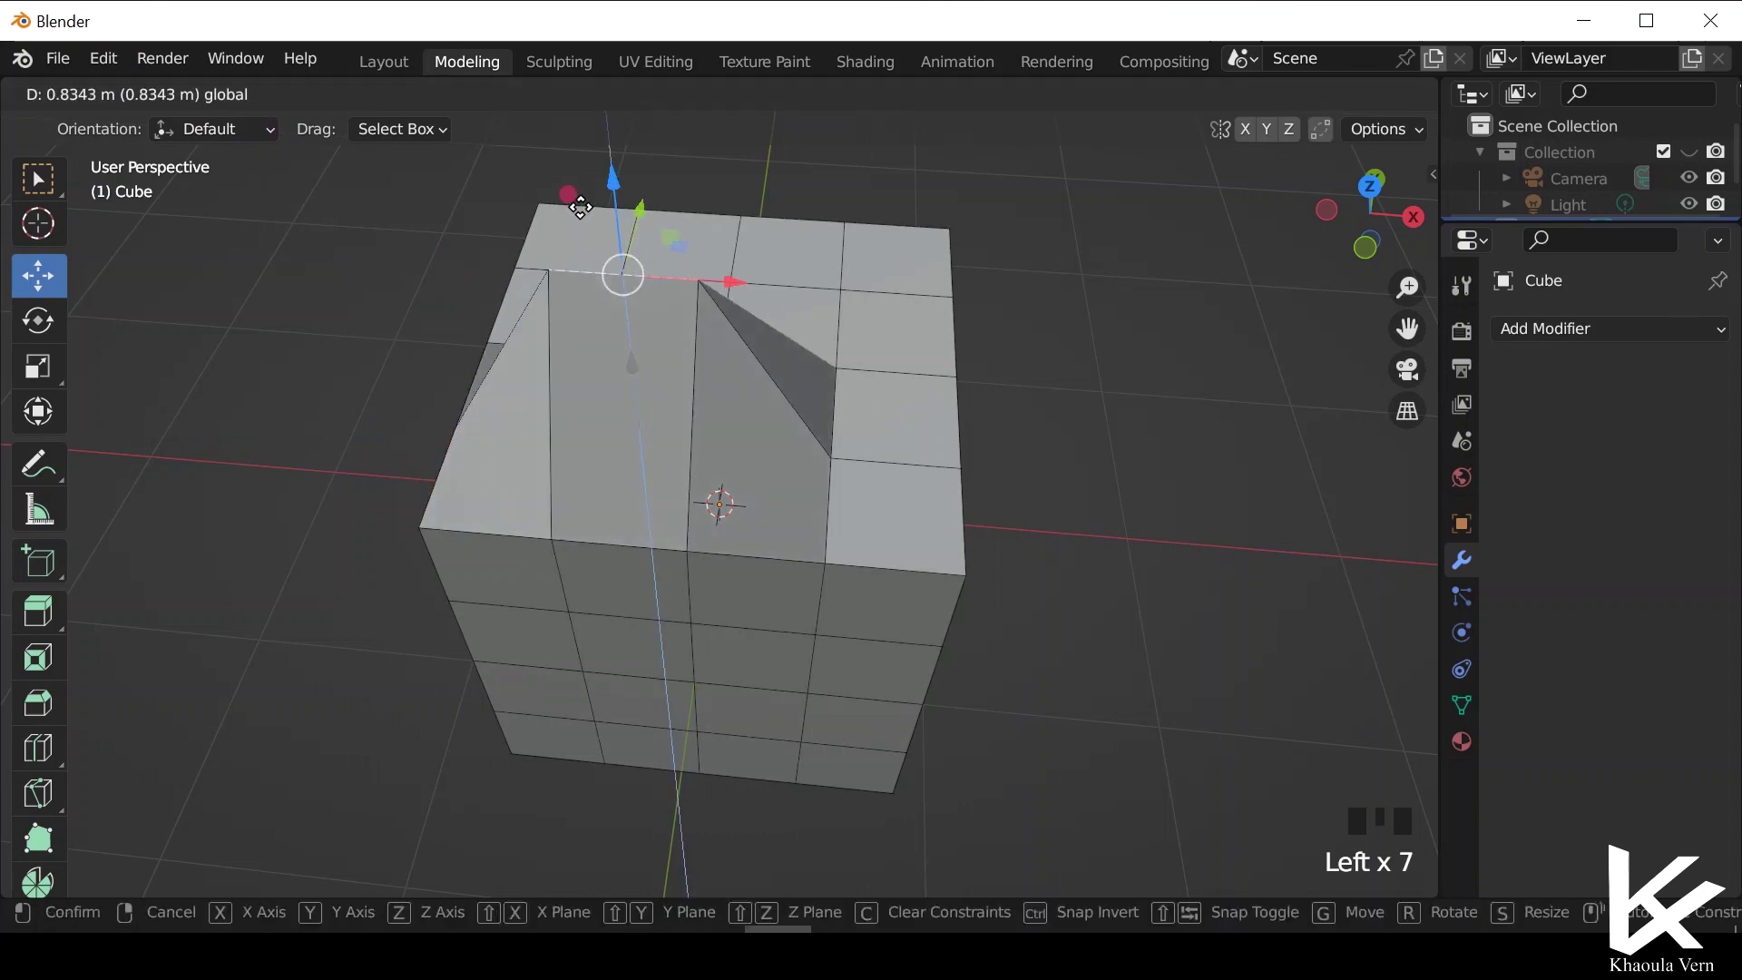
click(104, 59)
click(150, 88)
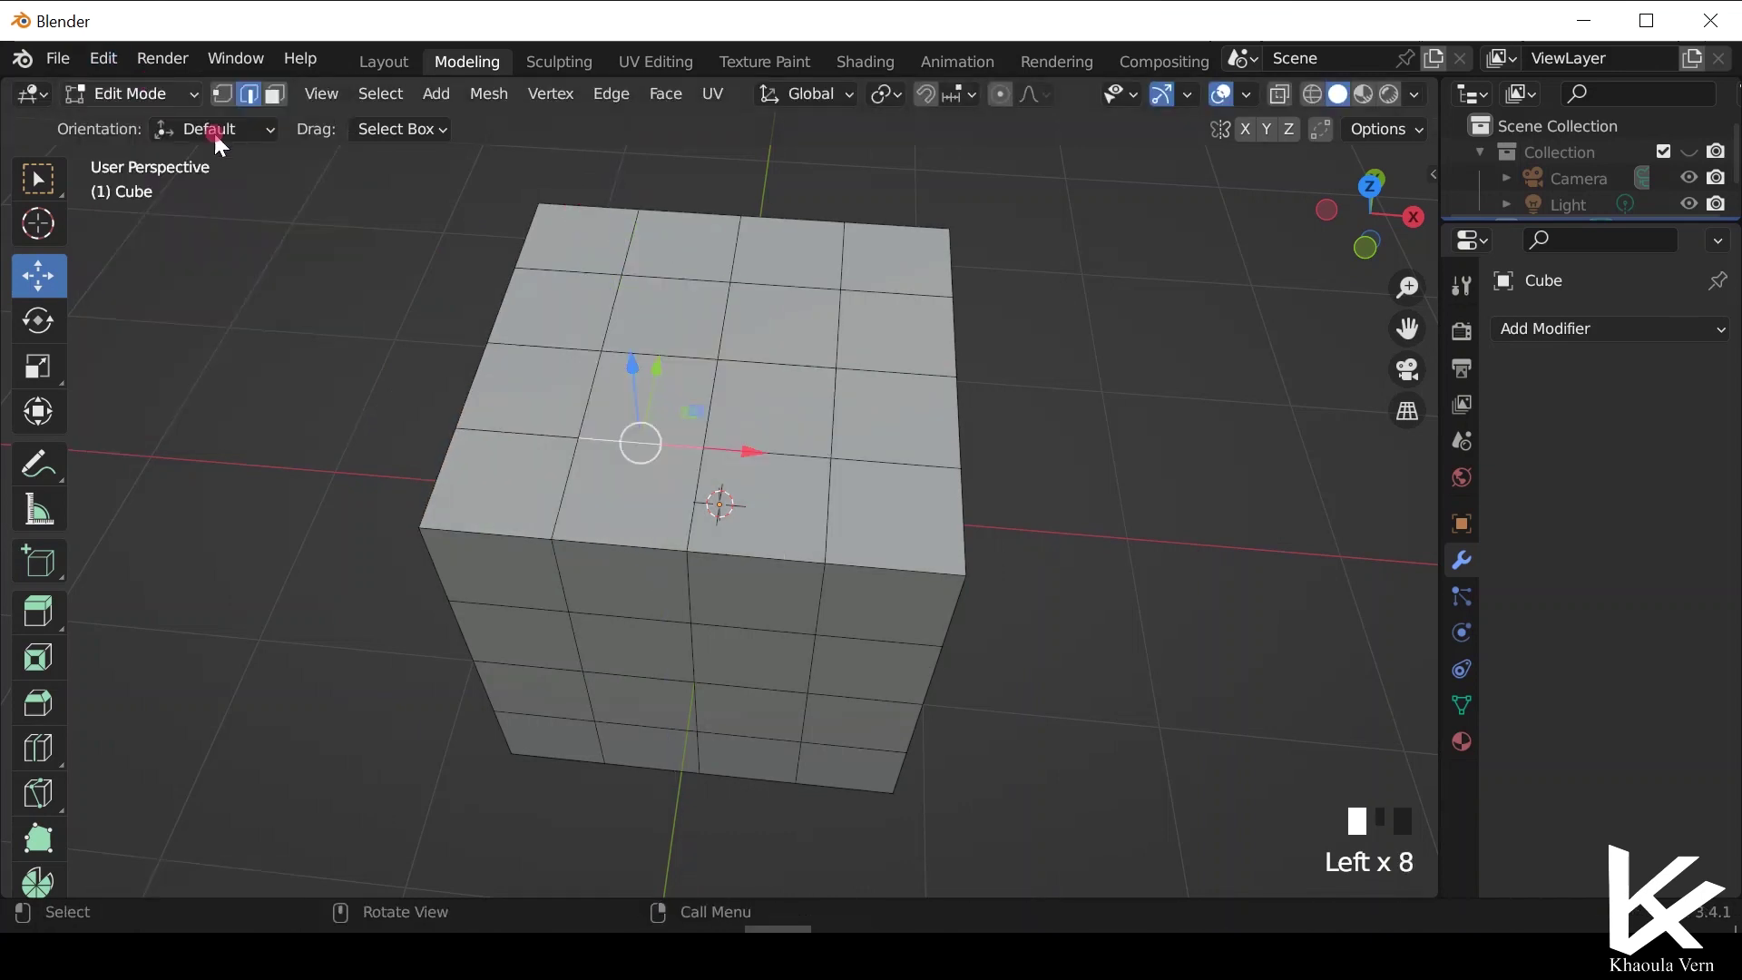
middle_drag(1011, 524, 536, 400)
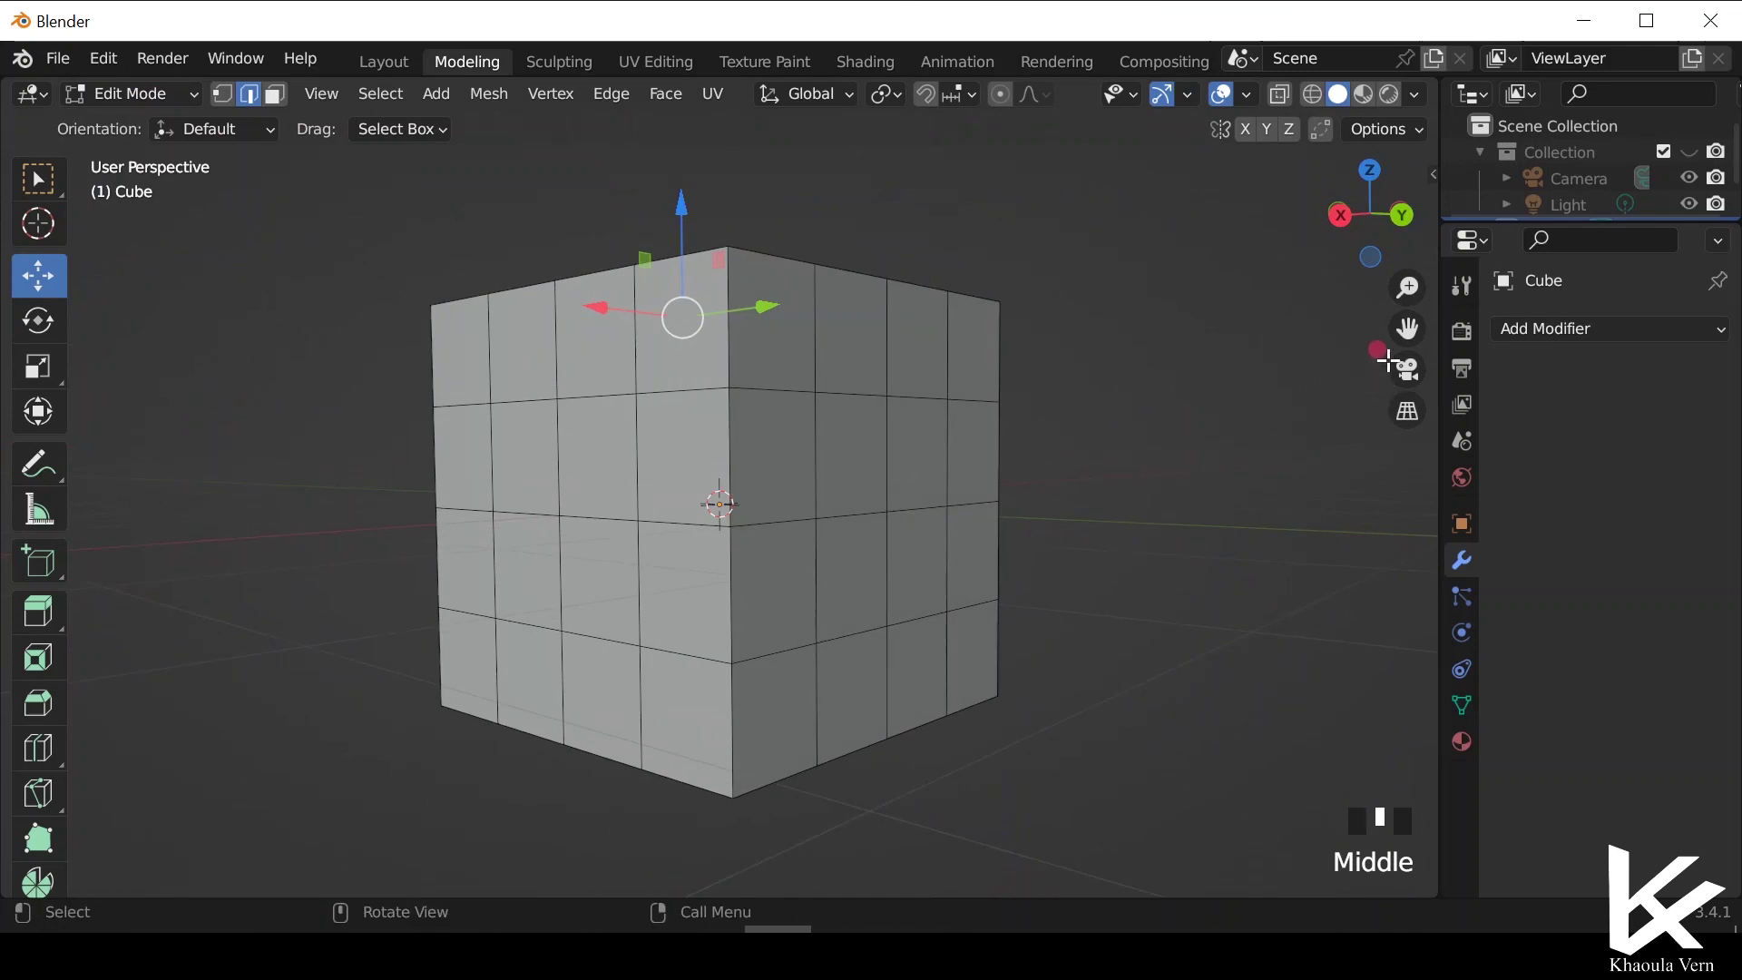
In face select mode, extrude the two diagonally opposite top corner faces (positive X, negative Y and negative X, positive Y) upward.
drag(1408, 325, 963, 404)
middle_drag(945, 505, 814, 575)
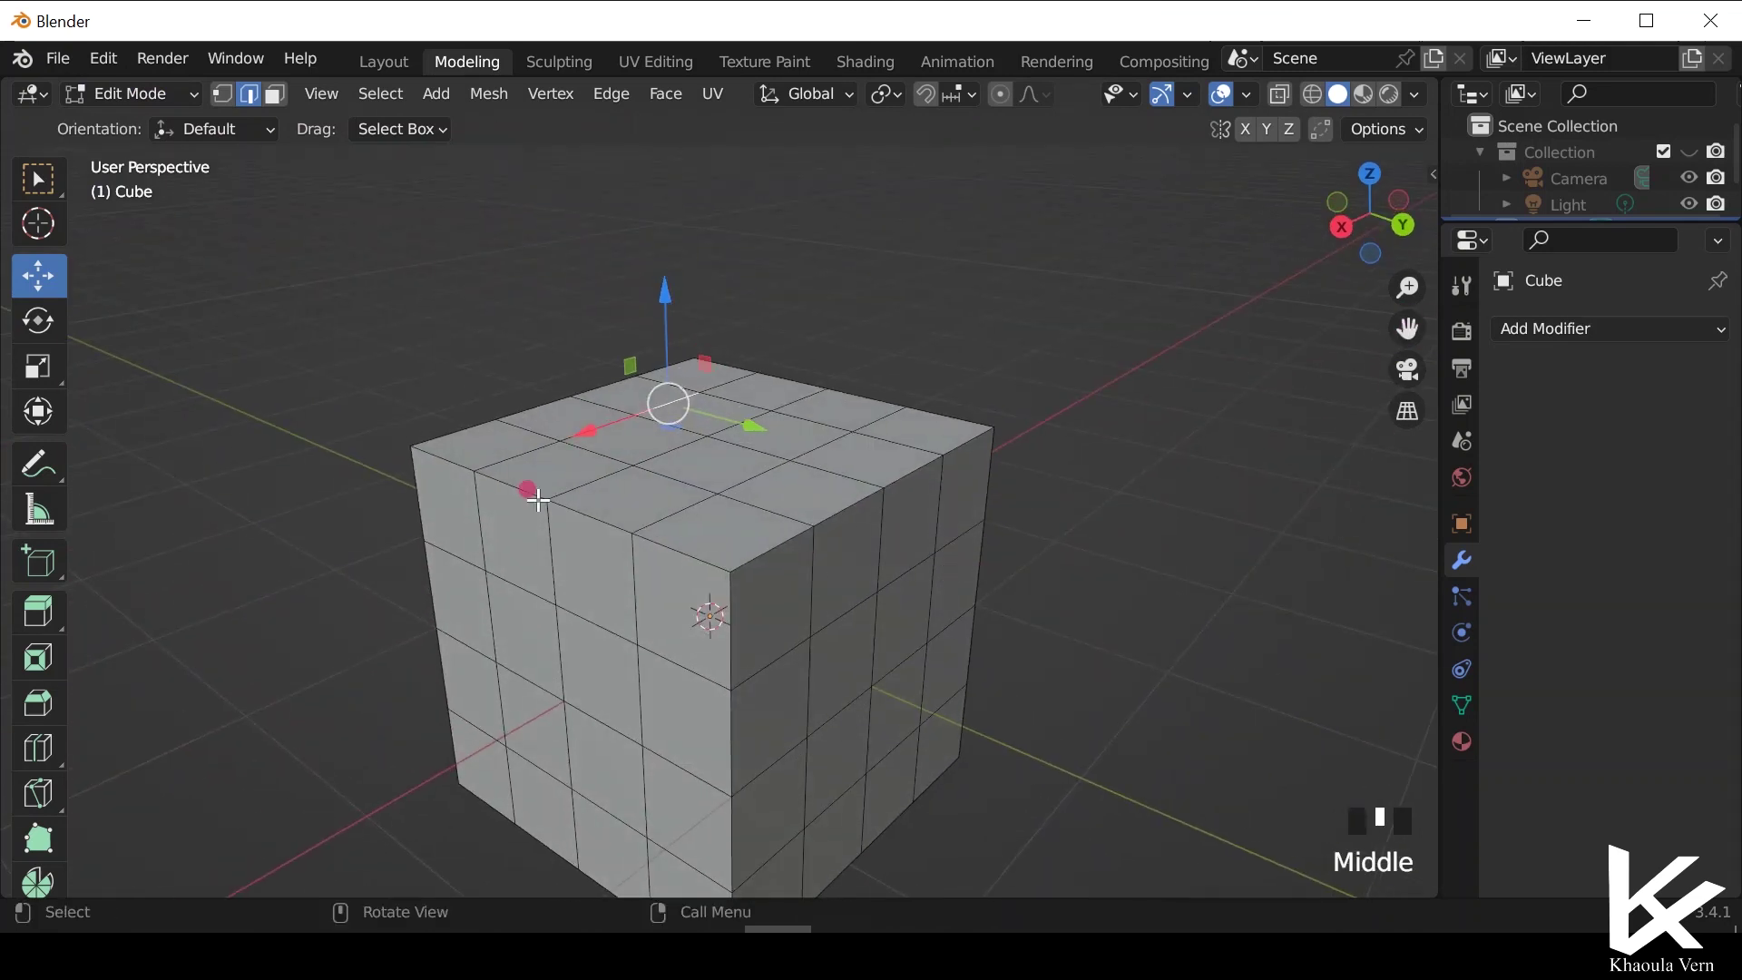
click(275, 95)
click(445, 443)
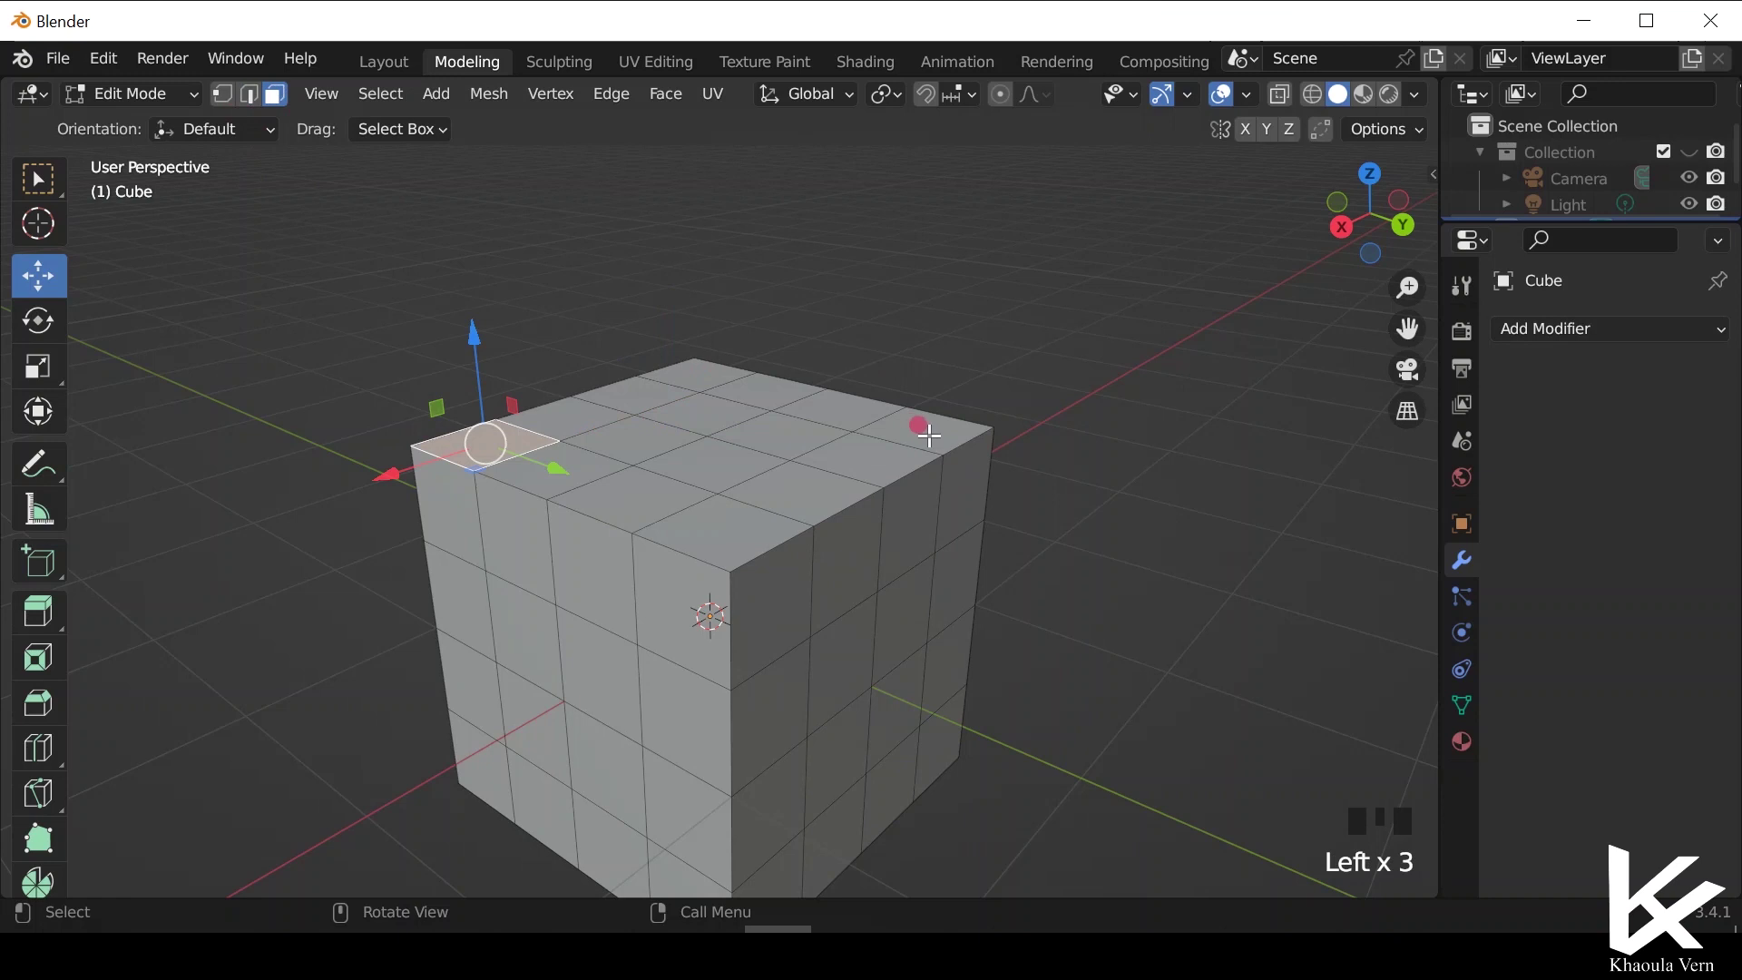
key(shift)
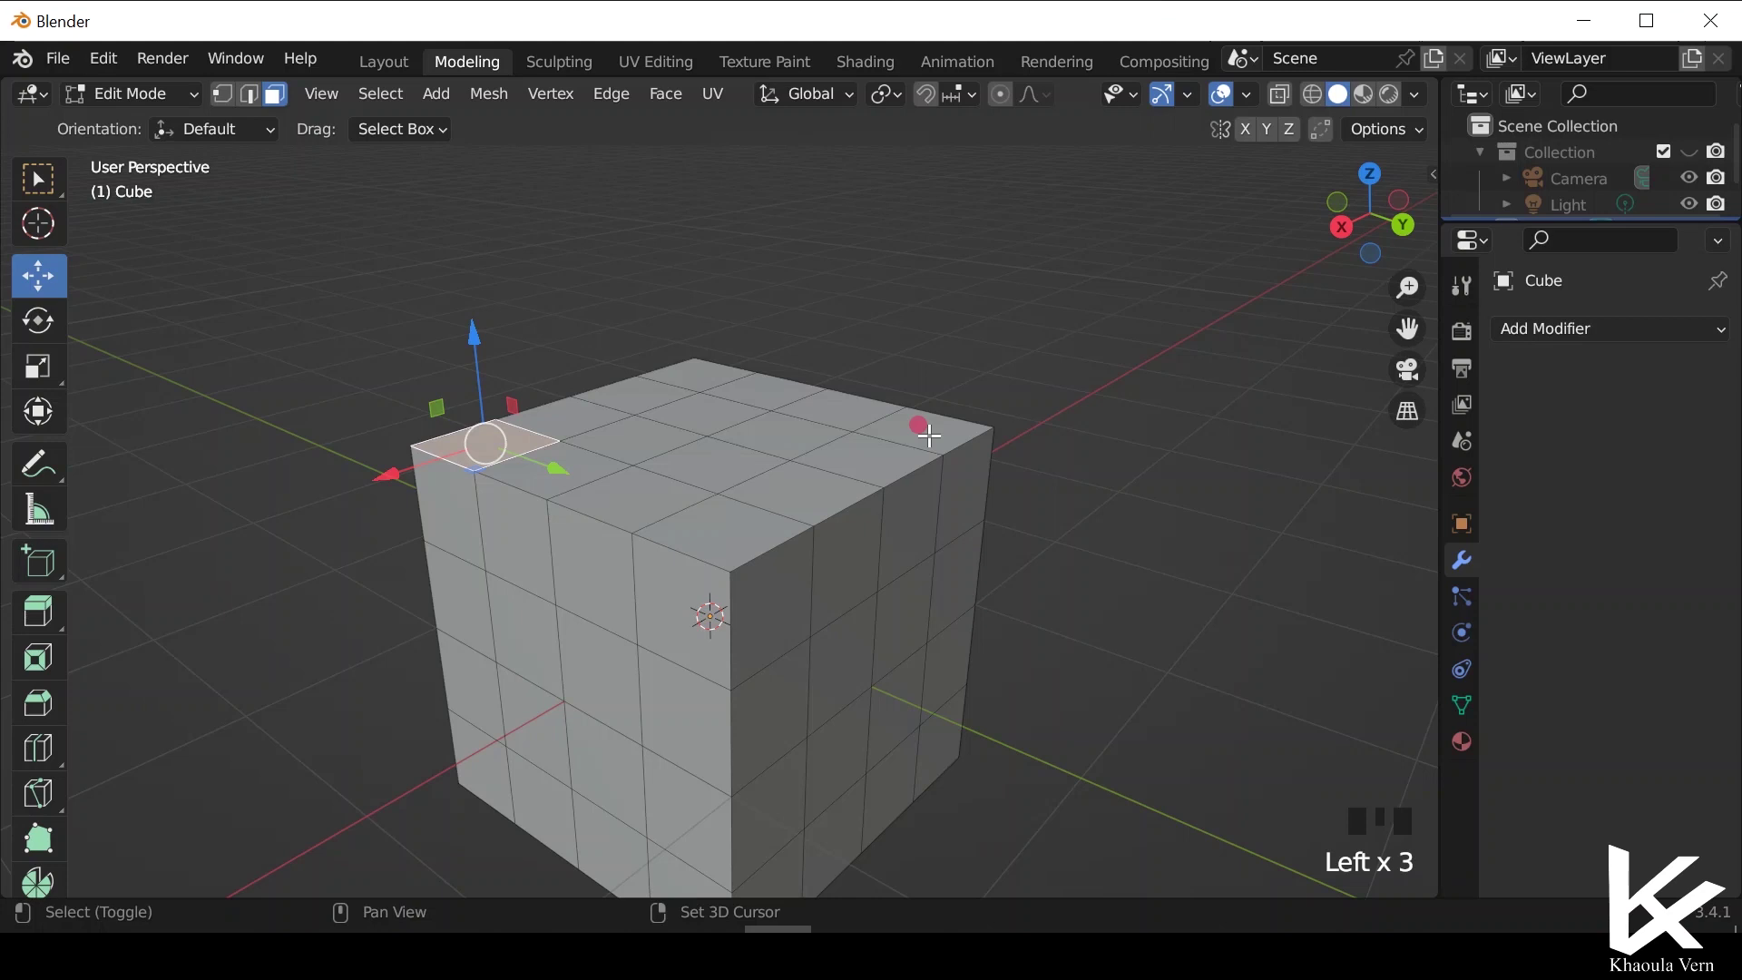
shift+click(922, 429)
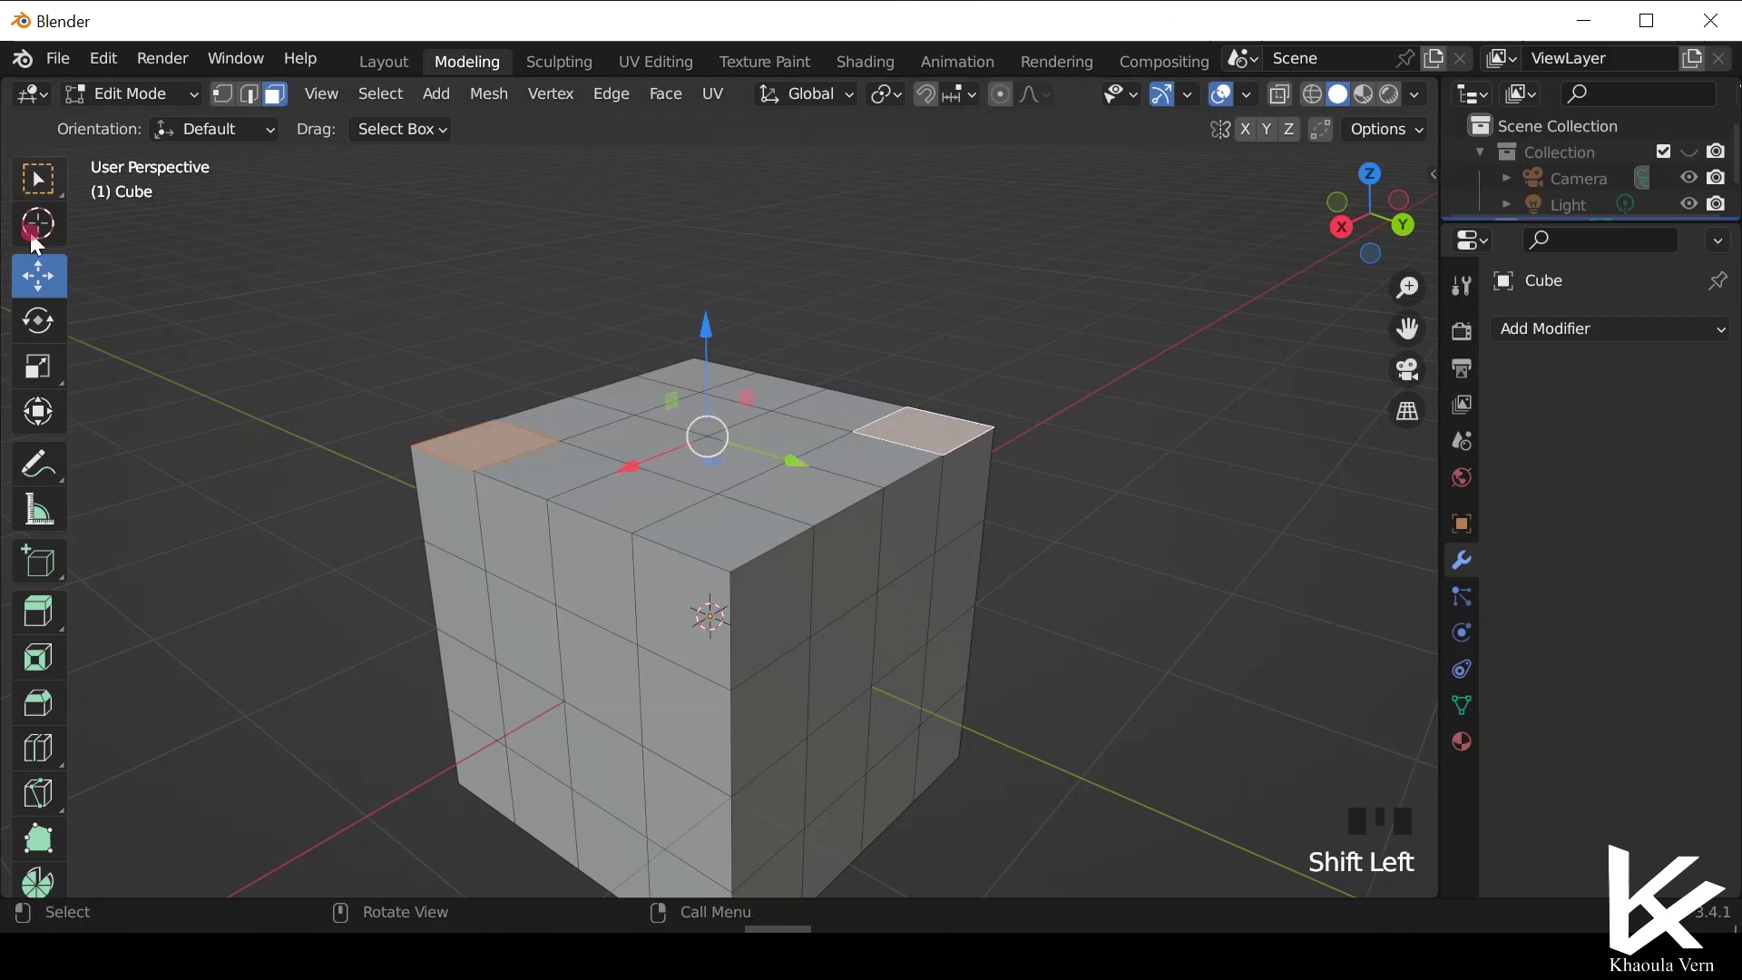
key(e)
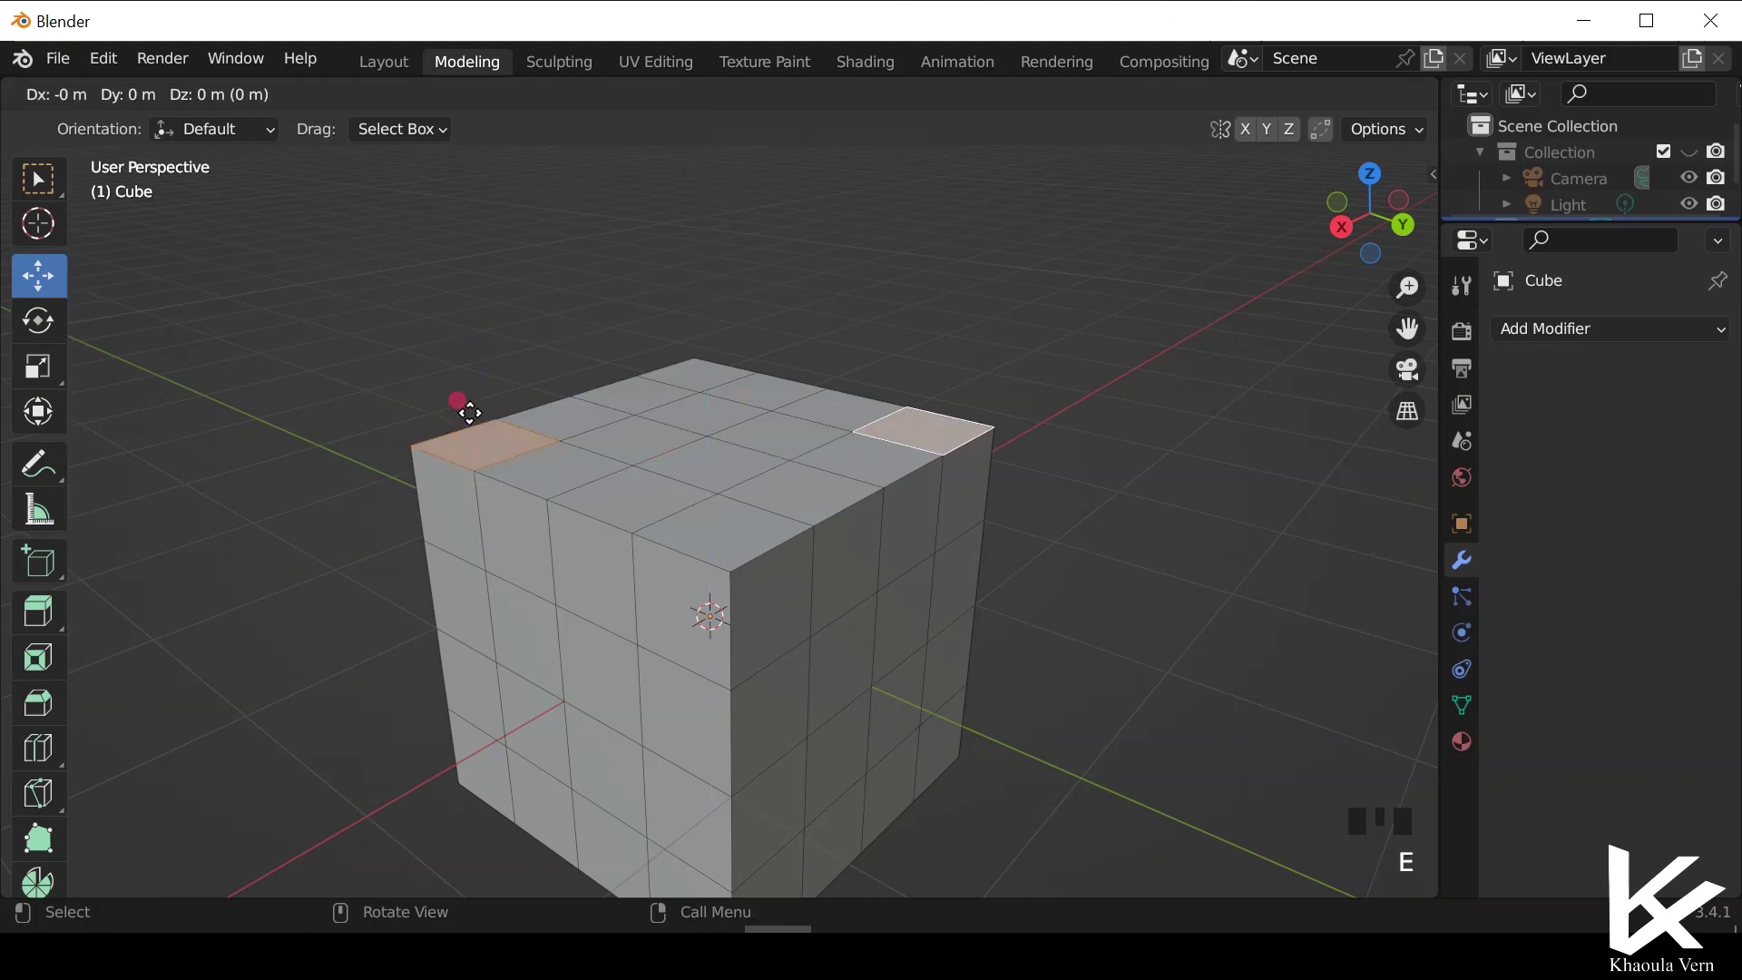
right_click(461, 404)
key(e)
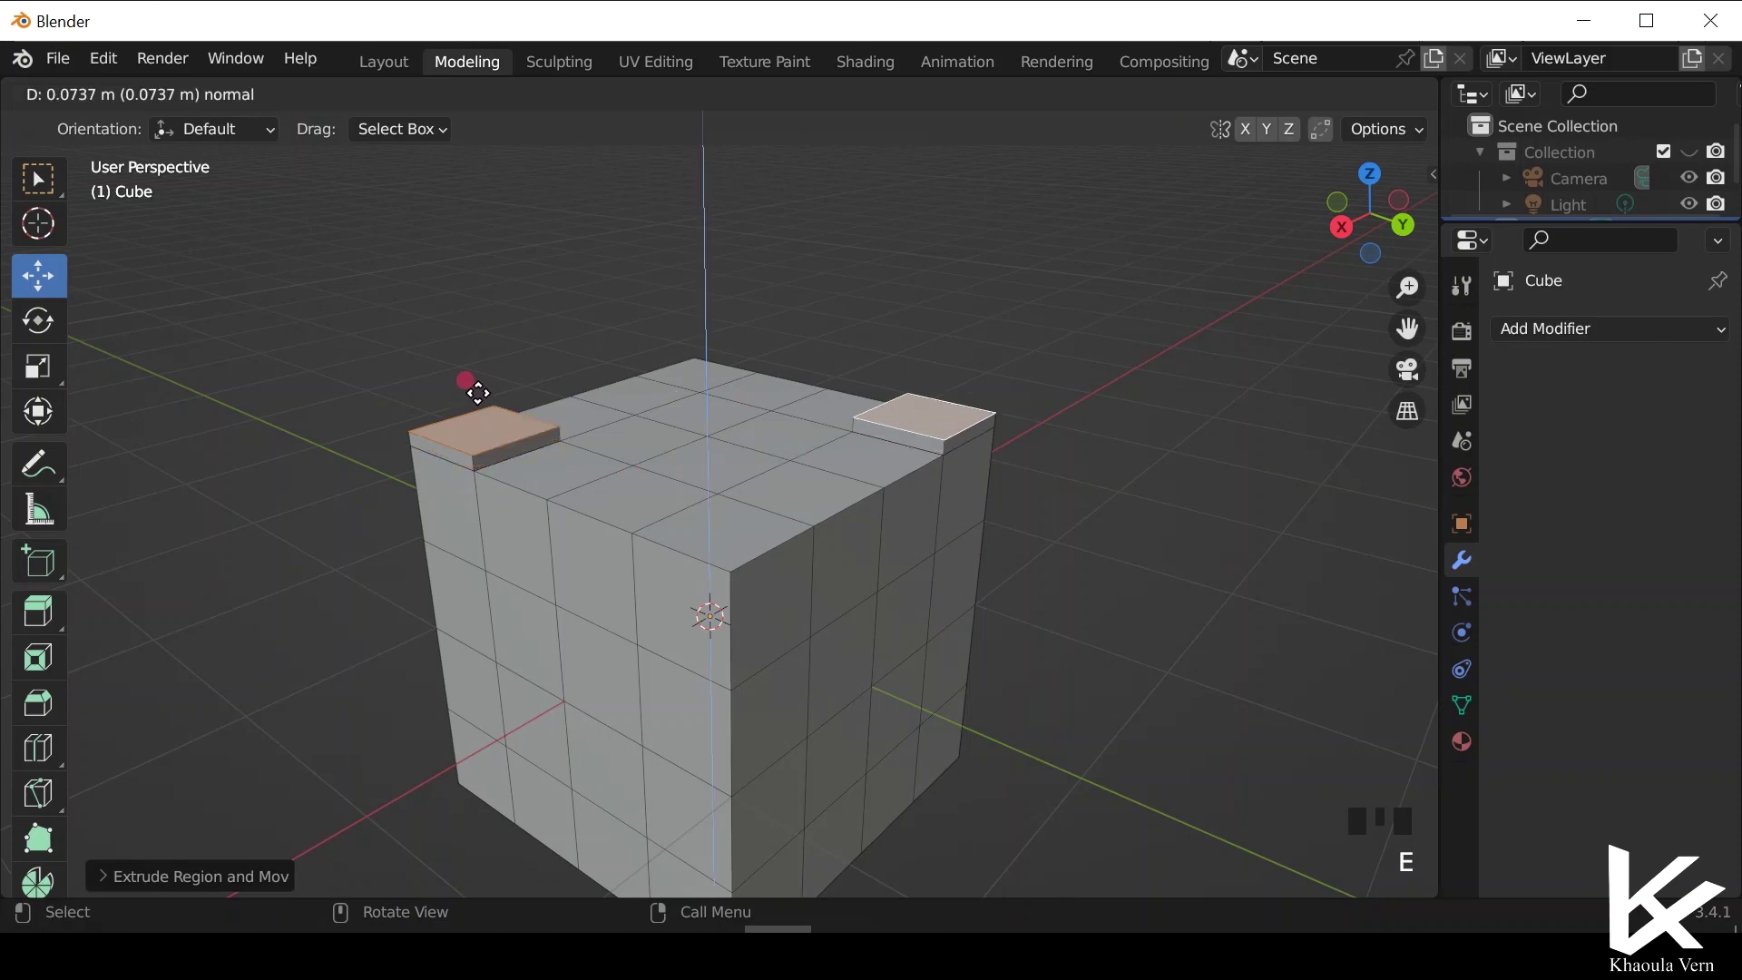
click(494, 154)
scroll(482, 377, down, 4)
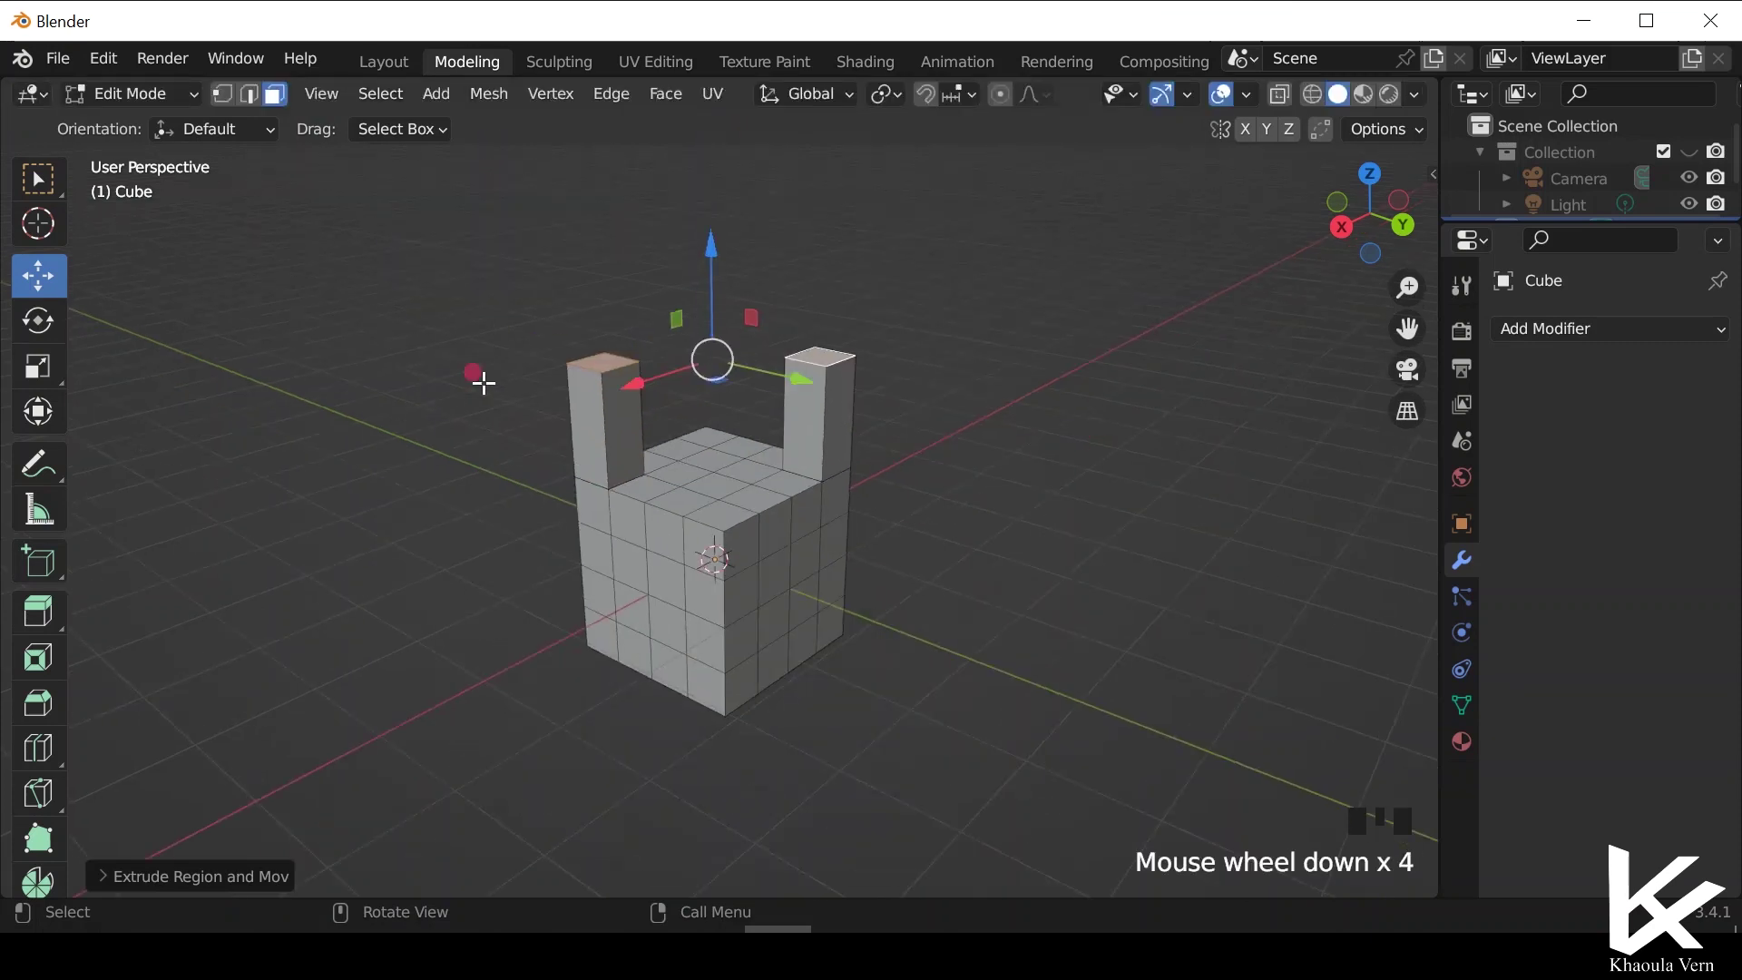
Undo the extrusions of the two top corner faces.
middle_drag(482, 378, 1009, 589)
key(ctrl+z)
key(ctrl+z)
key(ctrl+z)
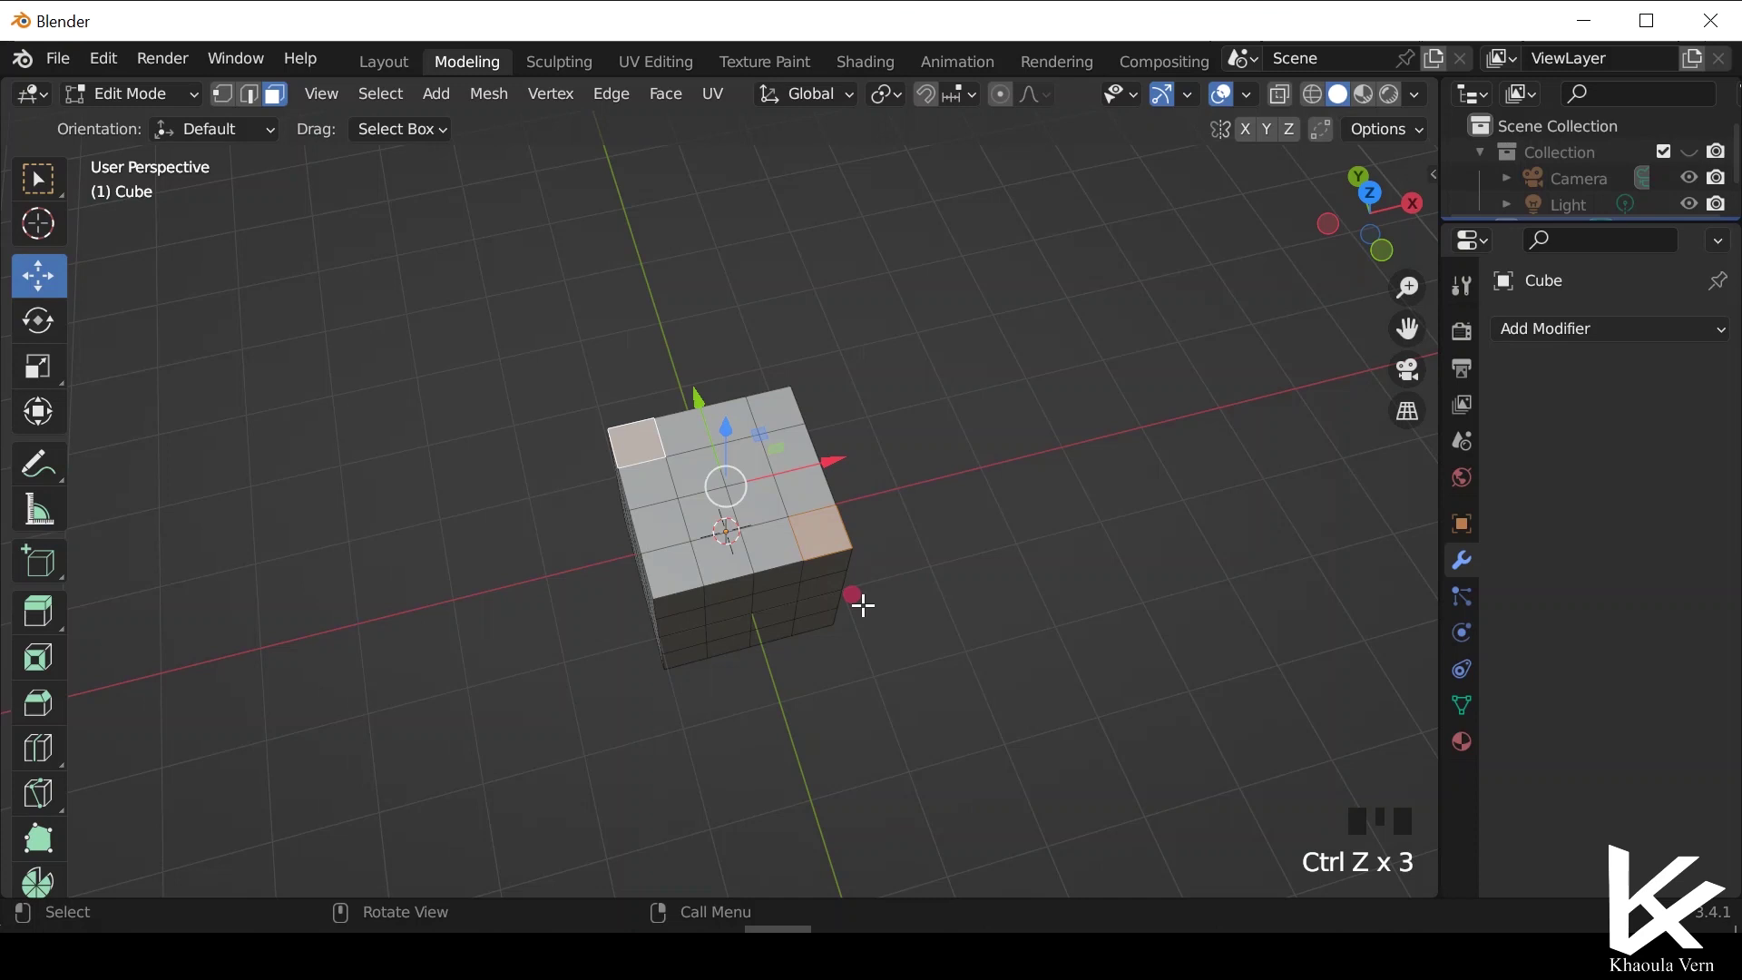
Select the top face at the negative X, negative Y corner and delete it.
scroll(939, 434, up, 4)
middle_drag(944, 585, 786, 759)
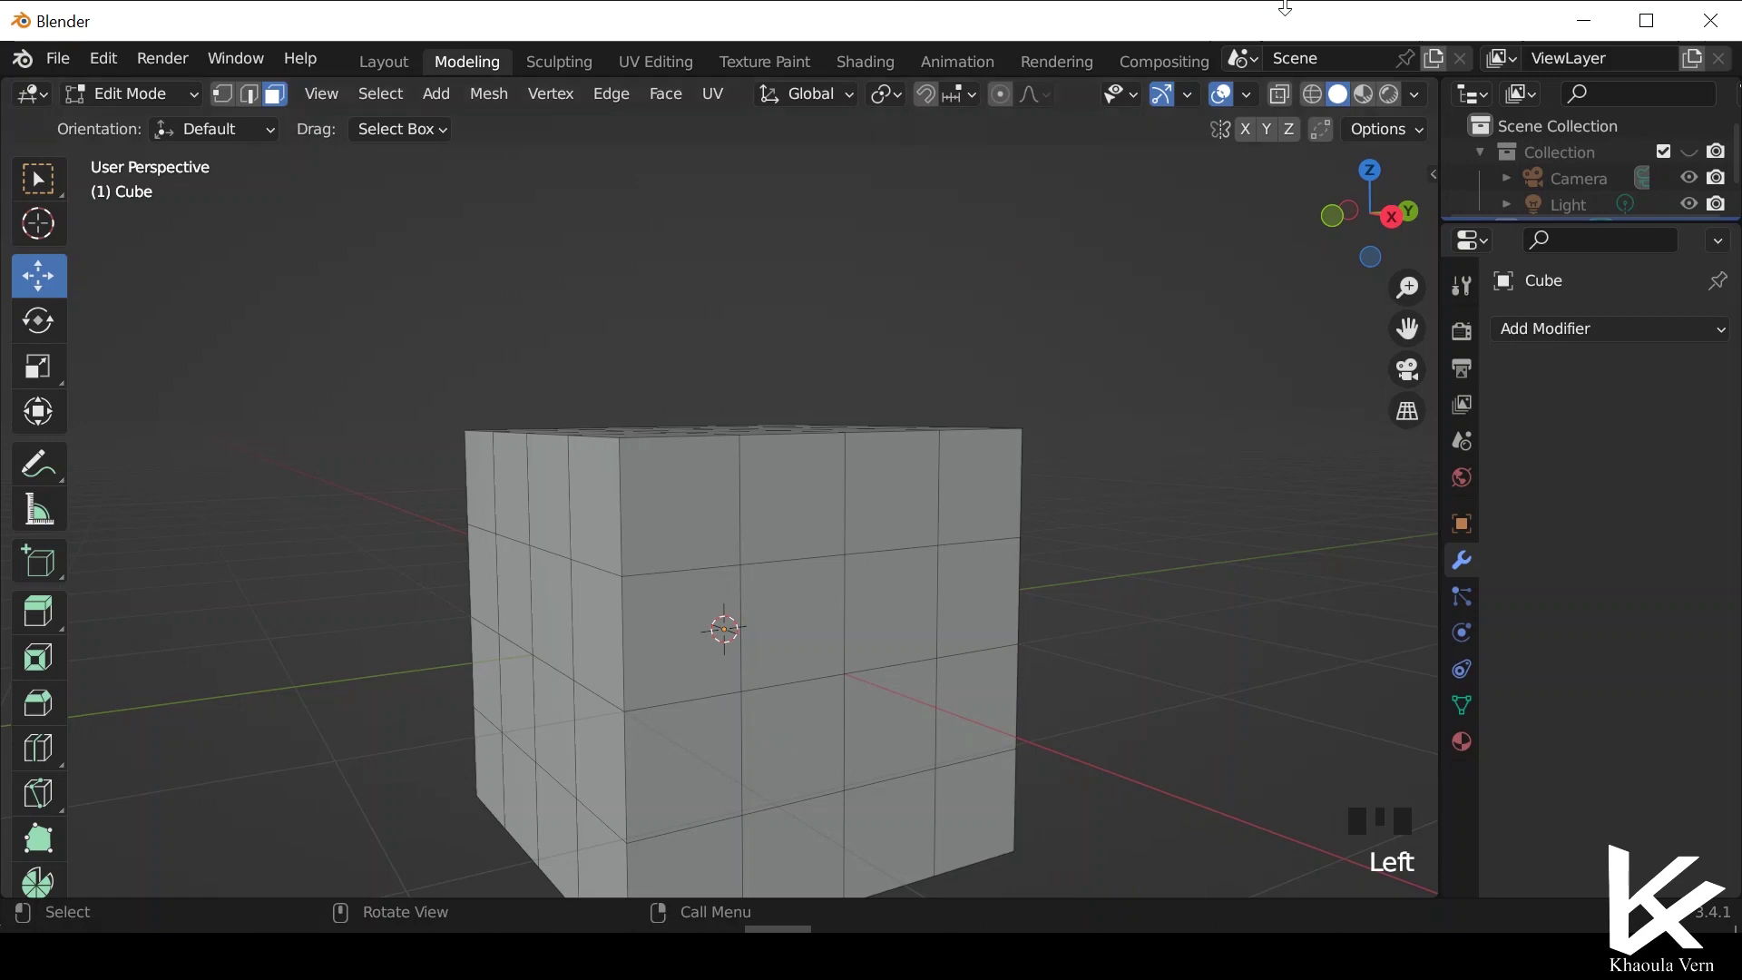
click(682, 469)
middle_drag(723, 622, 1048, 510)
middle_drag(988, 626, 942, 795)
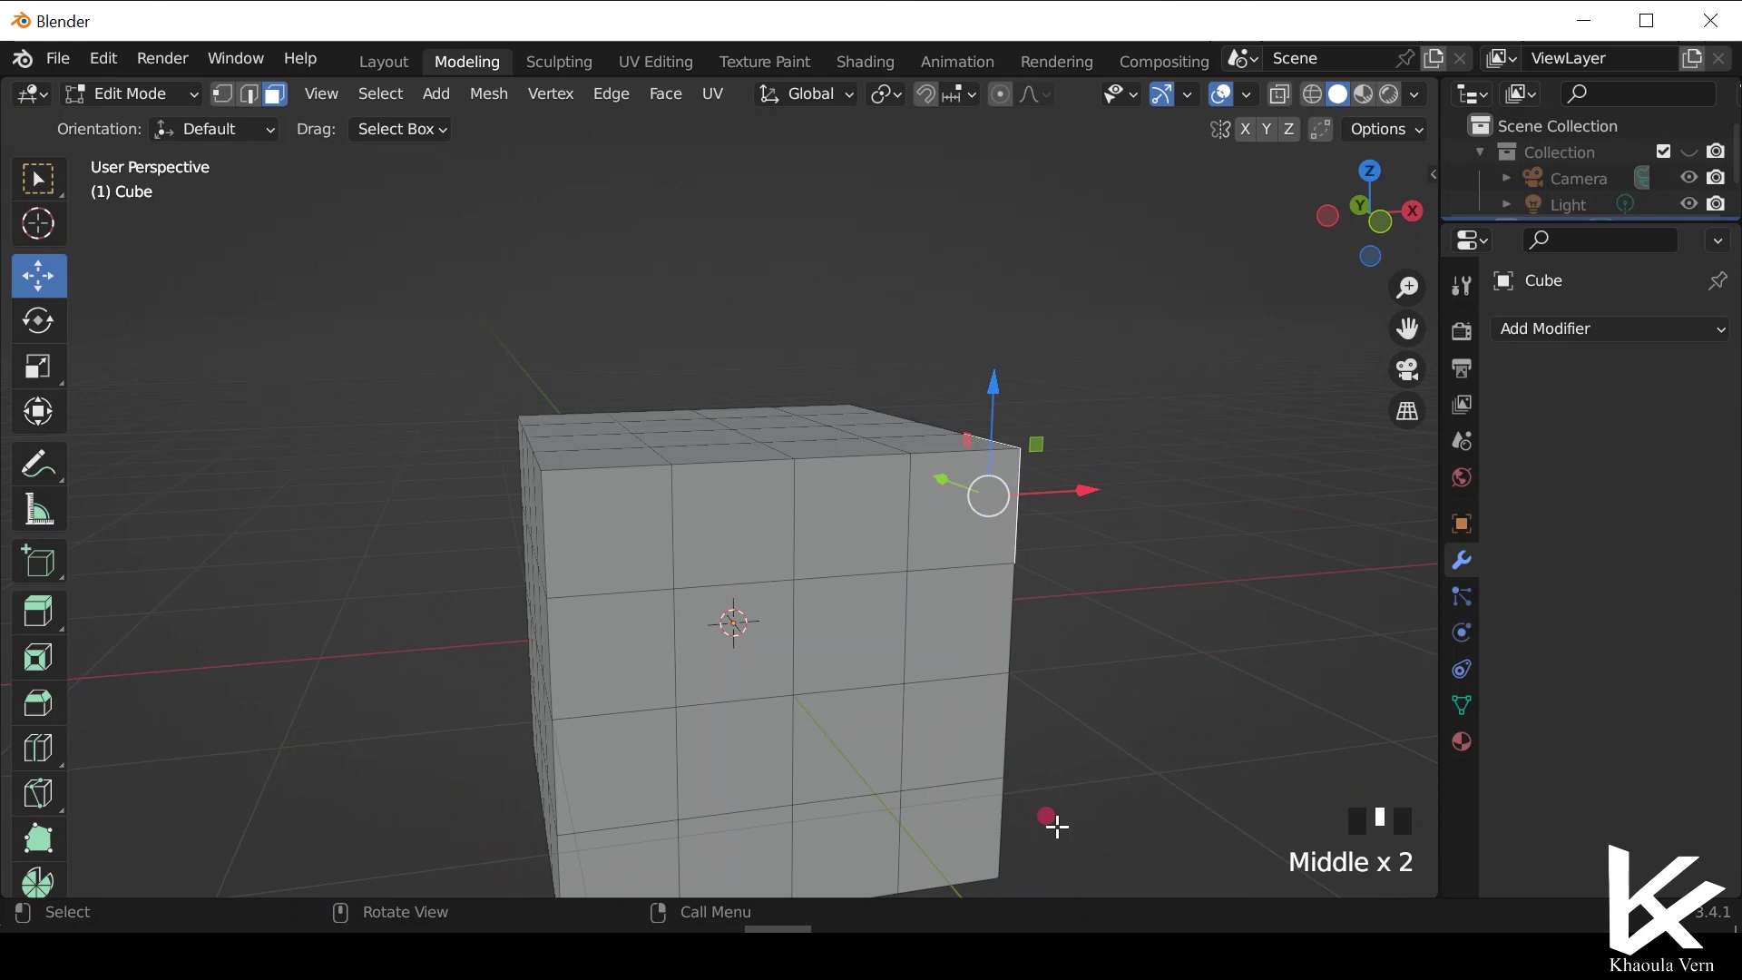
click(638, 444)
click(606, 458)
mouse_move(606, 512)
middle_down()
mouse_move(607, 545)
mouse_move(605, 509)
middle_up()
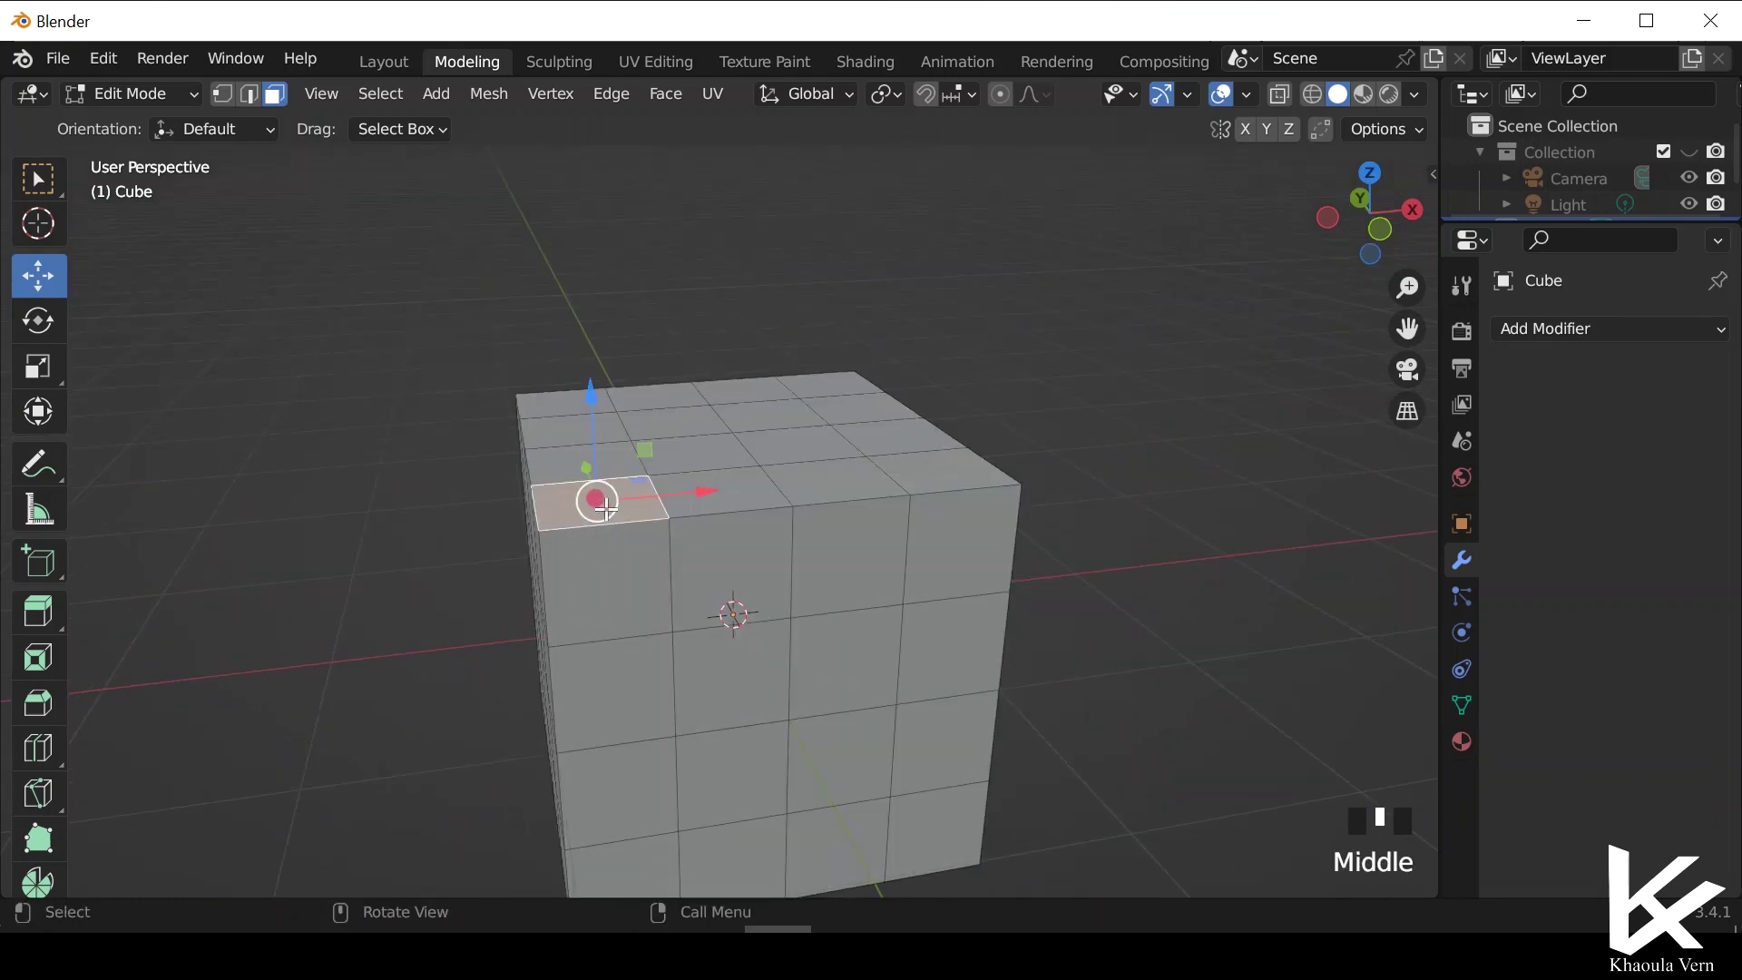
key(x)
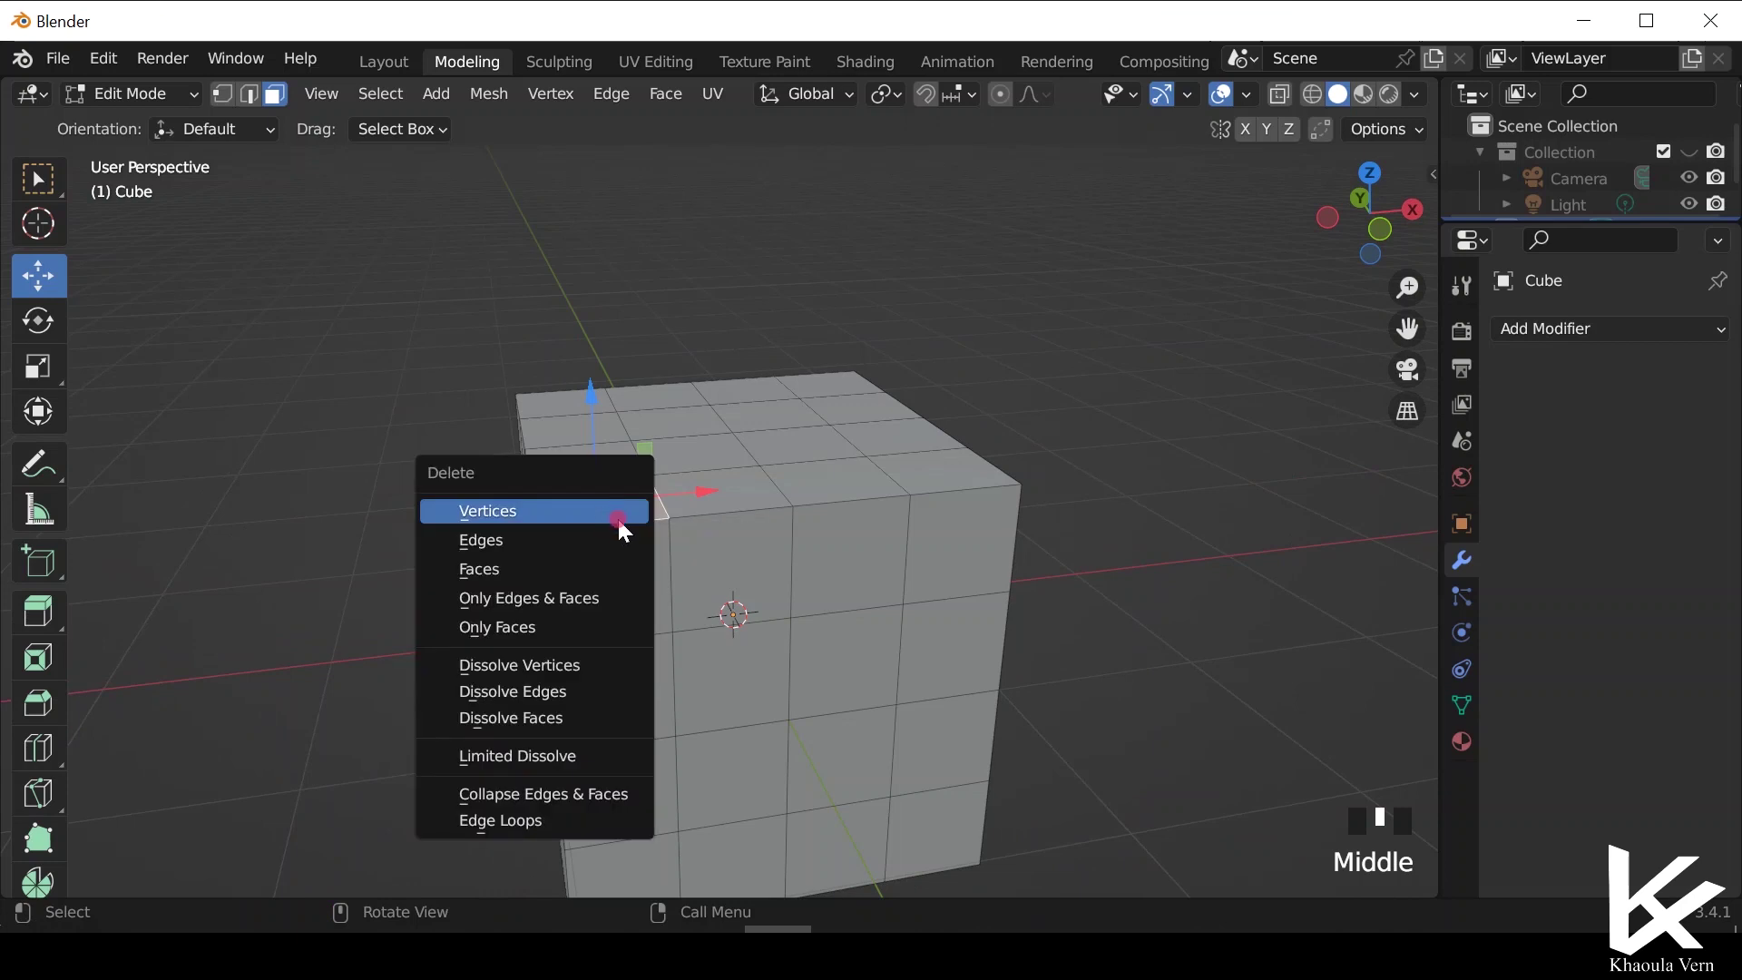
key(Delete)
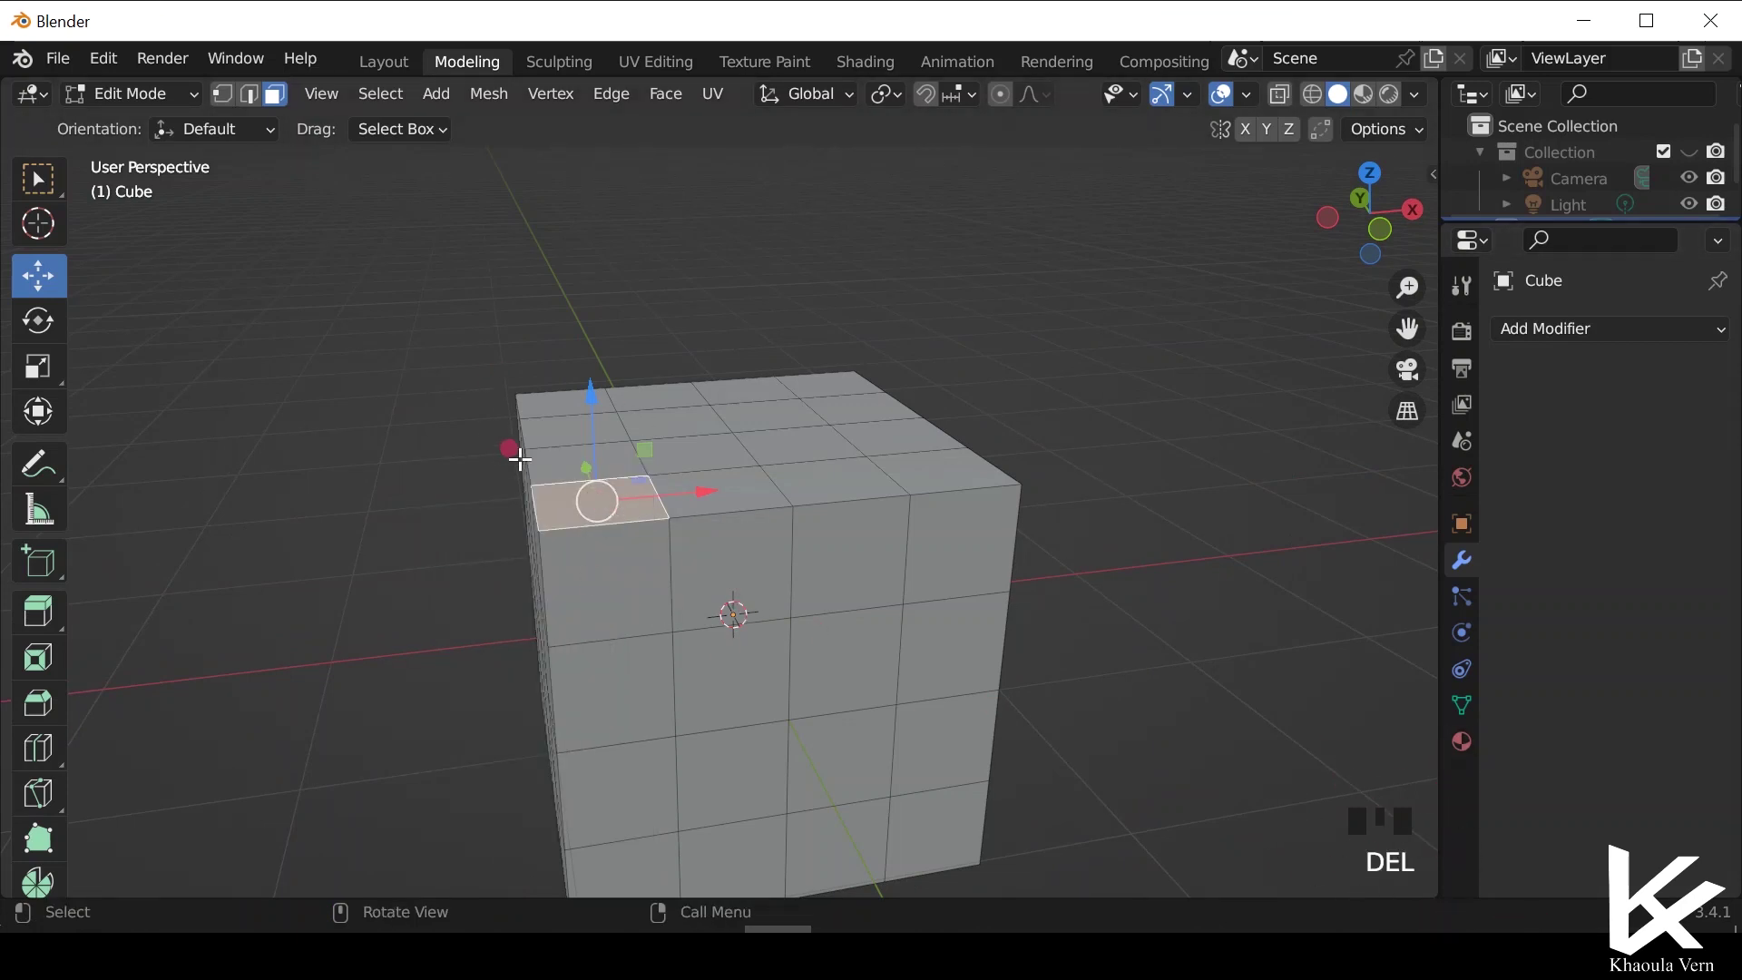
key(Delete)
click(444, 537)
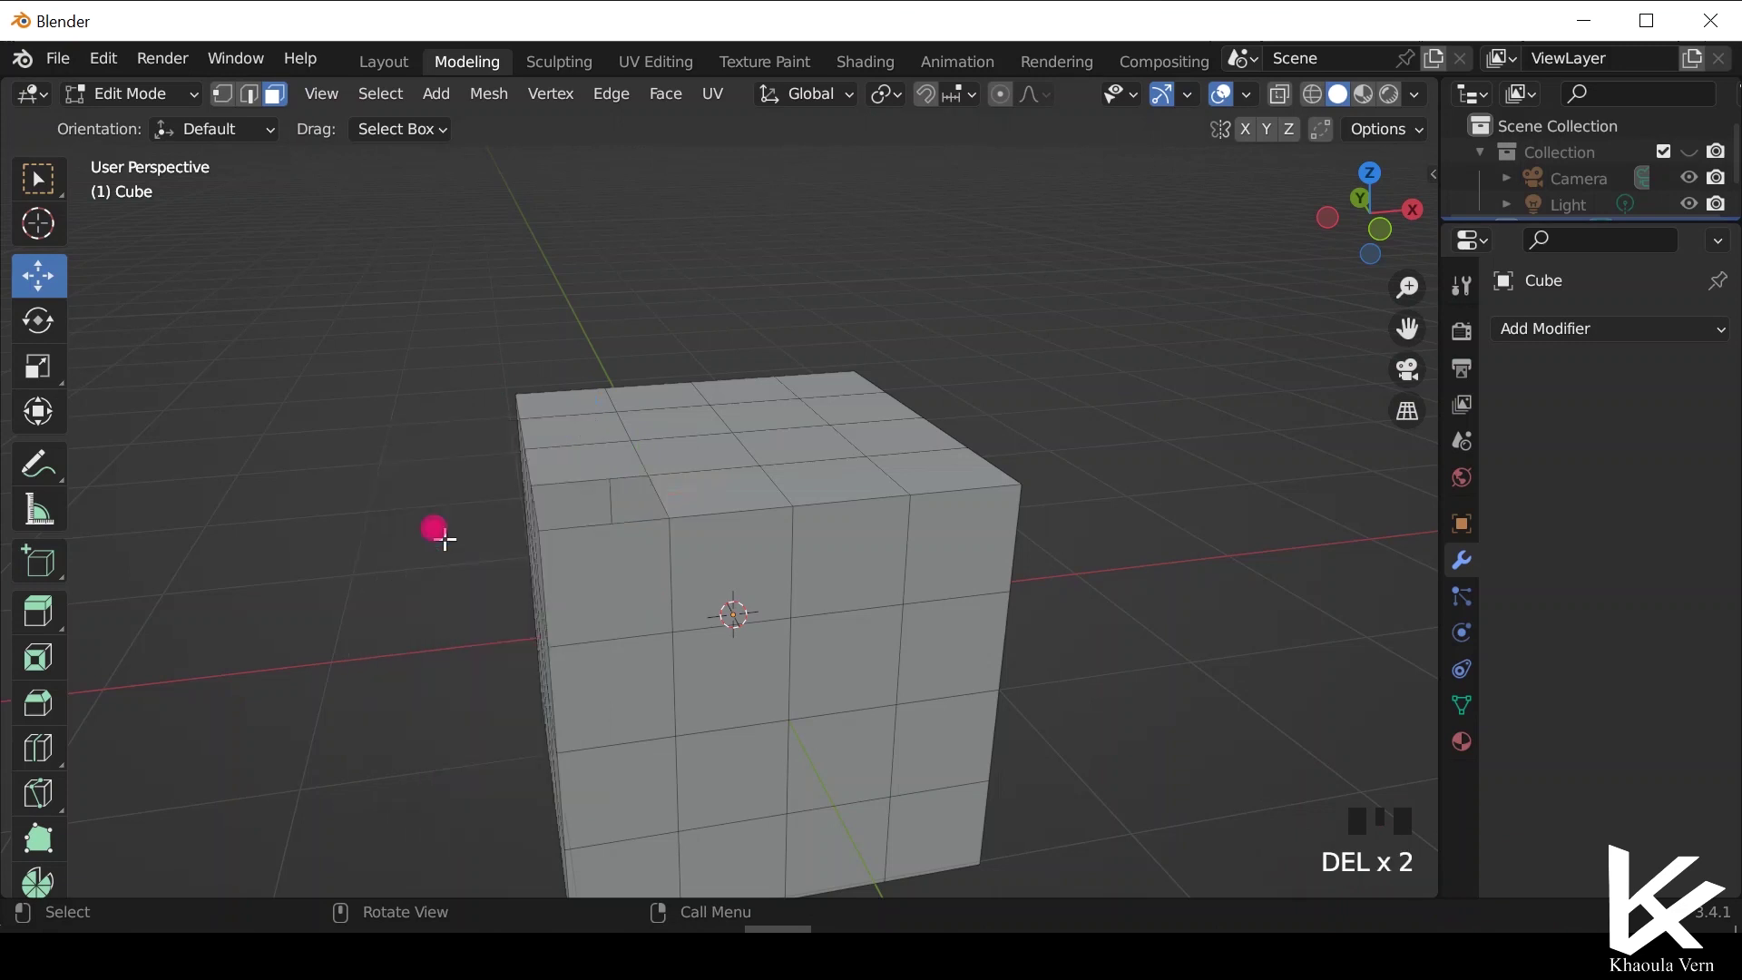
middle_drag(517, 590, 509, 630)
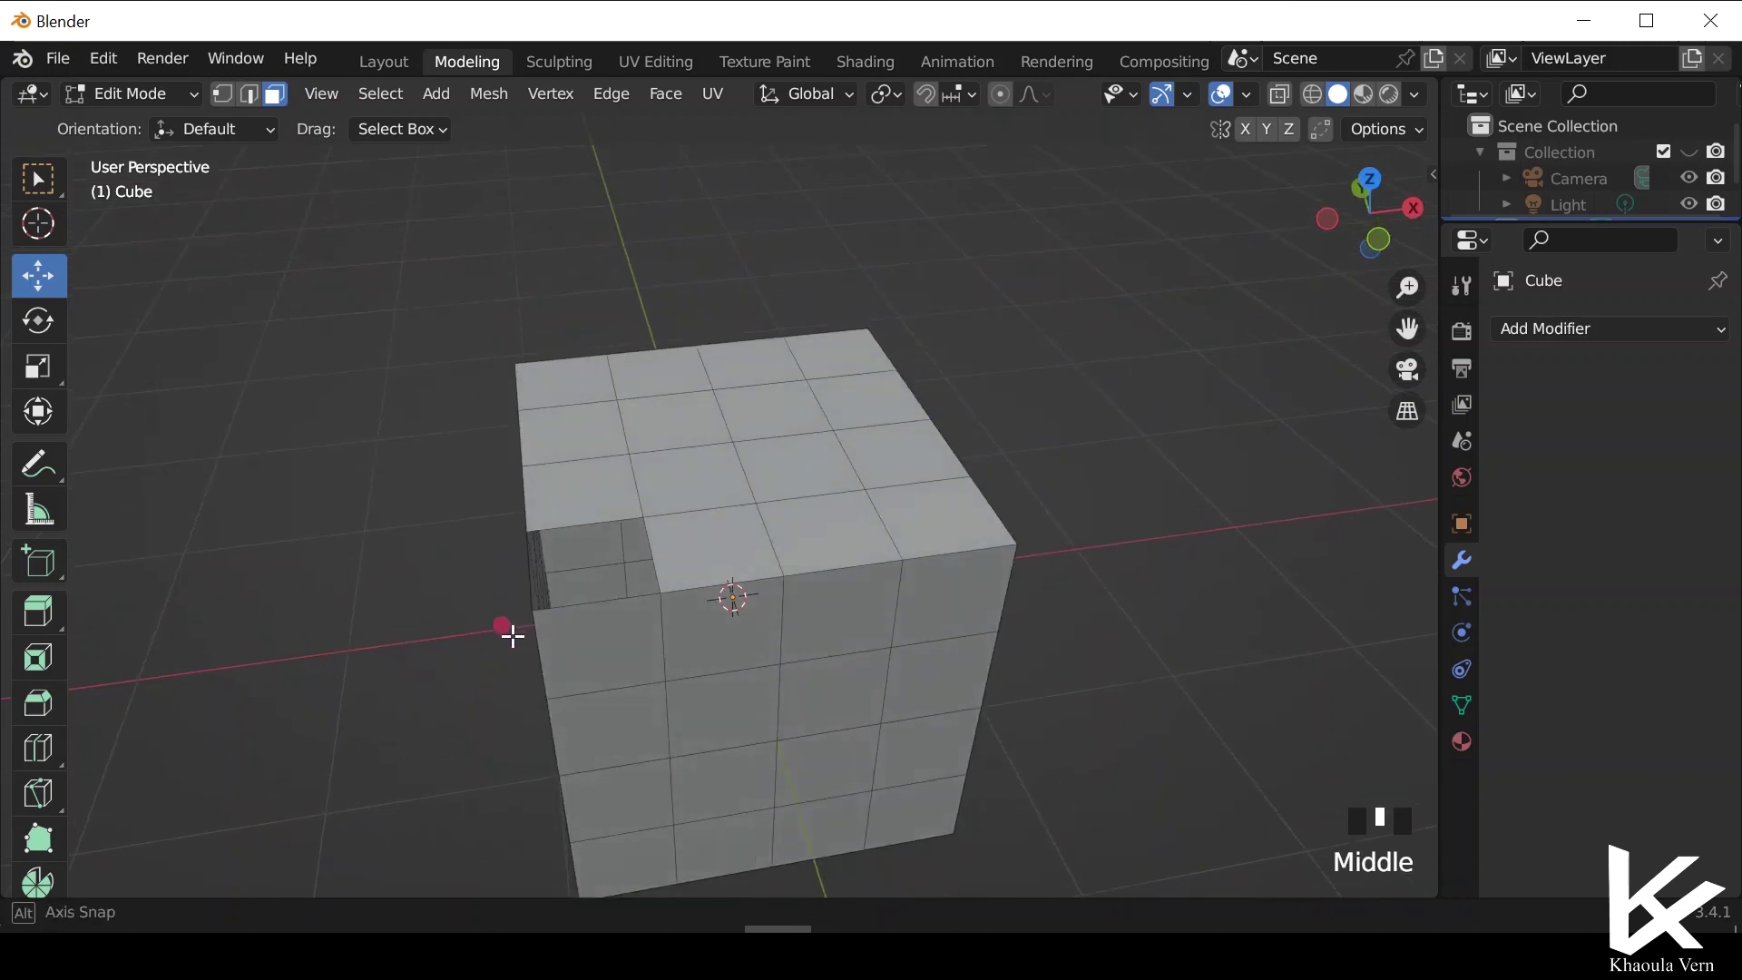
Examine the cube's corner opening in the Layout workspace and return to the Modeling workspace.
click(396, 69)
scroll(713, 510, up, 4)
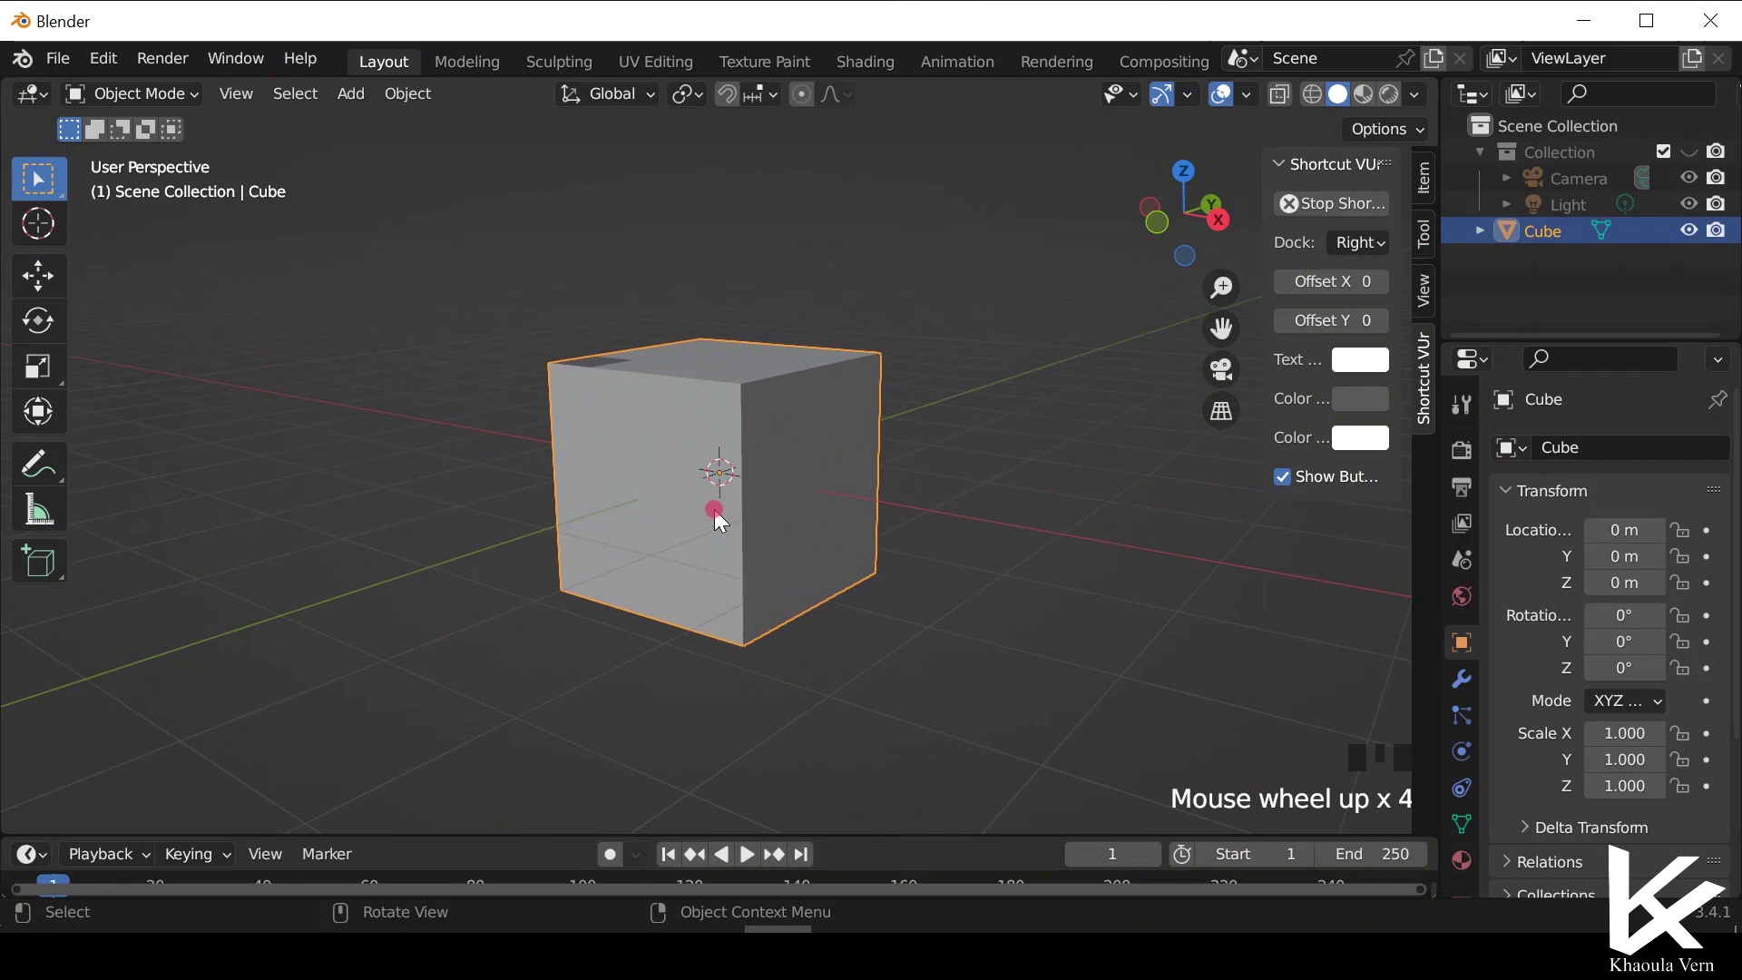
middle_drag(713, 510, 842, 628)
scroll(586, 456, up, 3)
middle_drag(587, 456, 656, 498)
scroll(655, 498, up, 2)
middle_drag(610, 623, 699, 490)
click(481, 62)
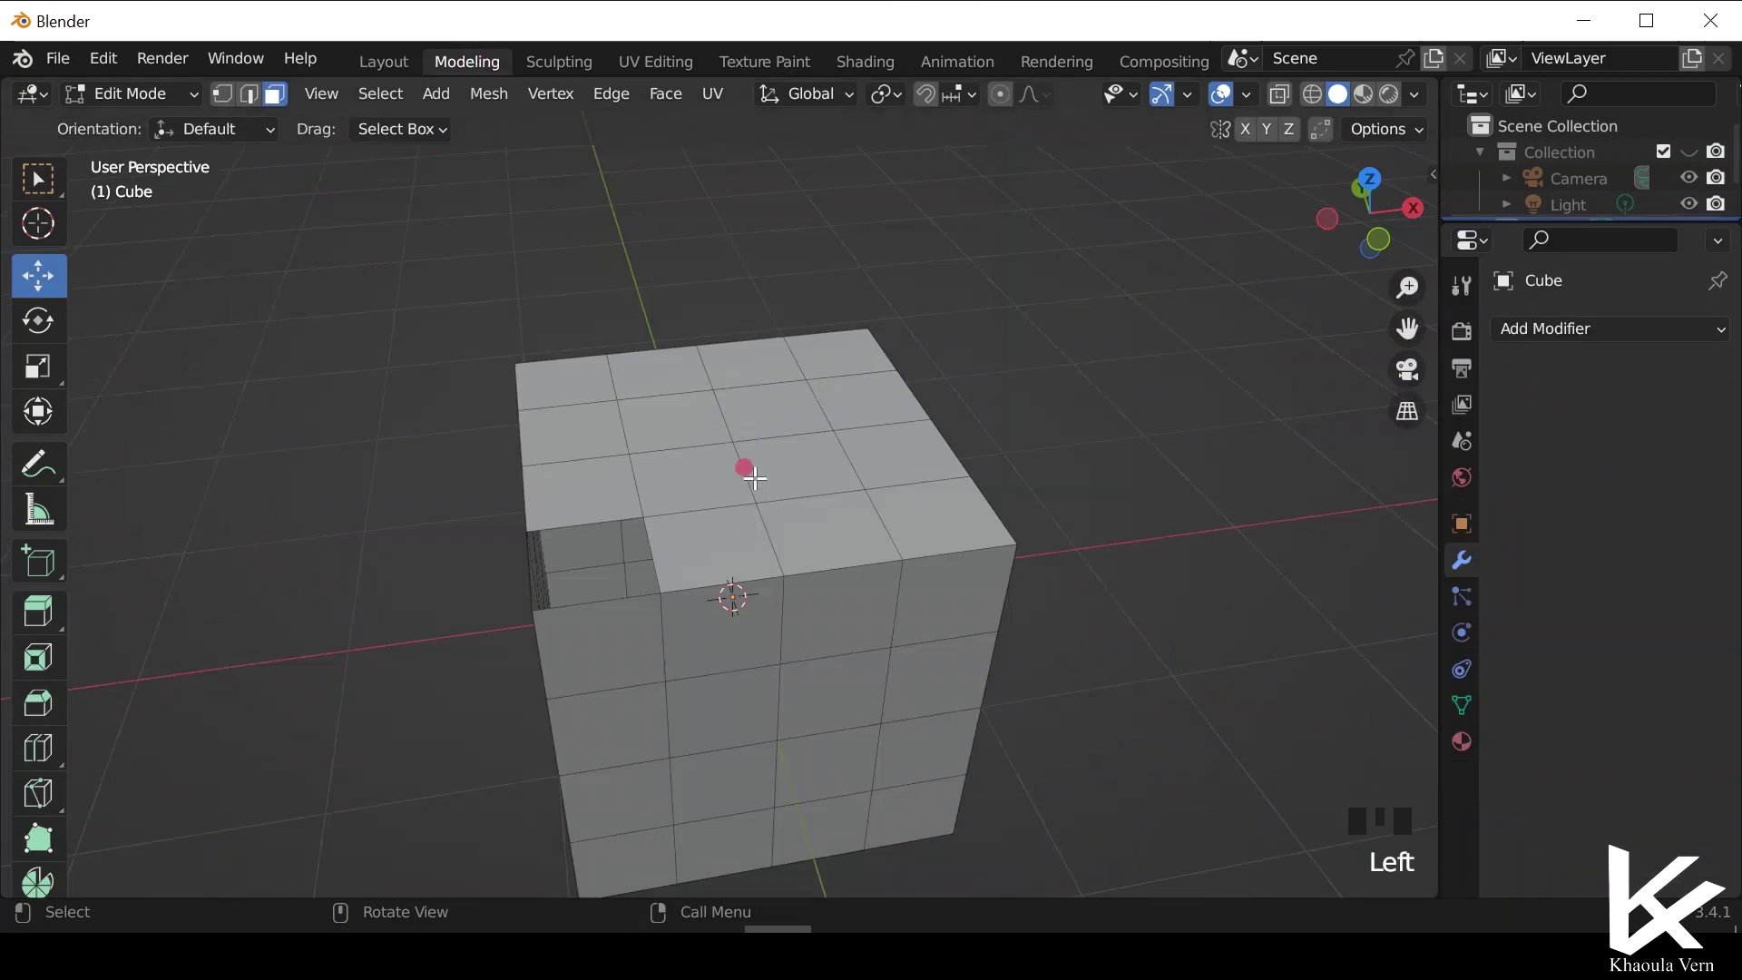
Box-select the three rows of top faces farthest from the negative Y side, except the positive X corner face, and delete them.
middle_drag(1023, 327, 594, 341)
drag(615, 323, 839, 552)
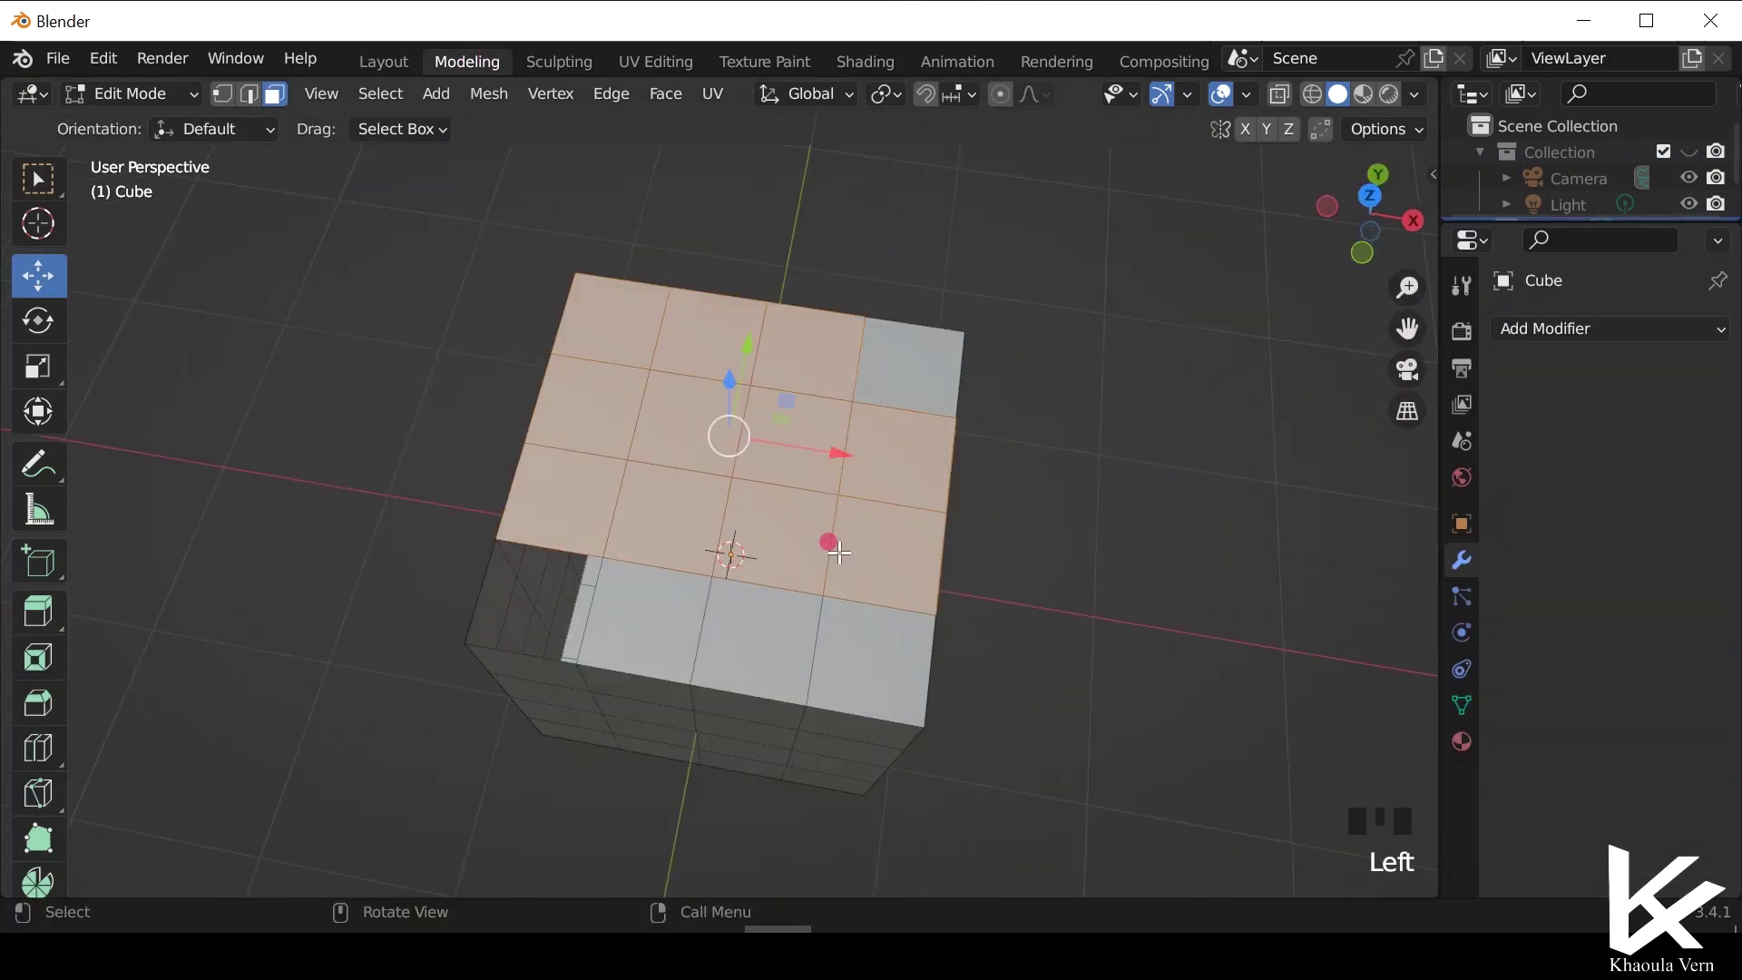
key(Delete)
click(833, 483)
middle_drag(836, 588, 599, 461)
Undo the deletion of the box-selected top faces and of the negative X, negative Y corner face.
key(ctrl+z)
key(ctrl+z)
key(ctrl+z)
key(ctrl+z)
key(ctrl+z)
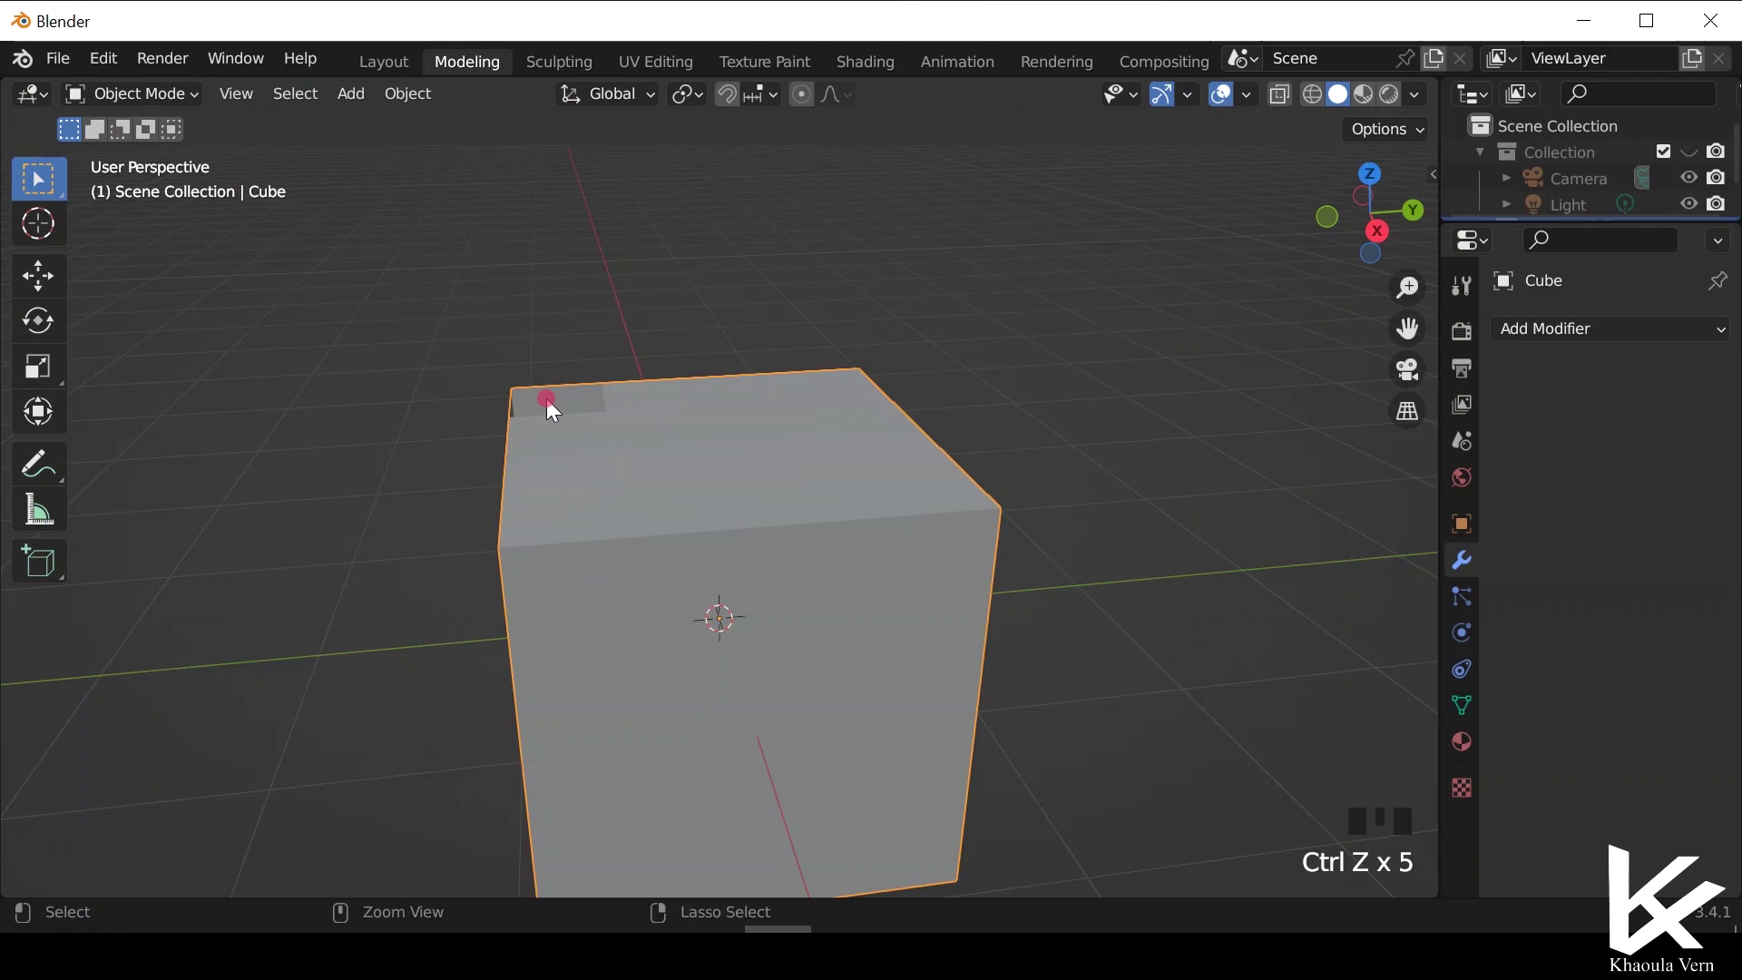
key(ctrl+z)
key(ctrl+z)
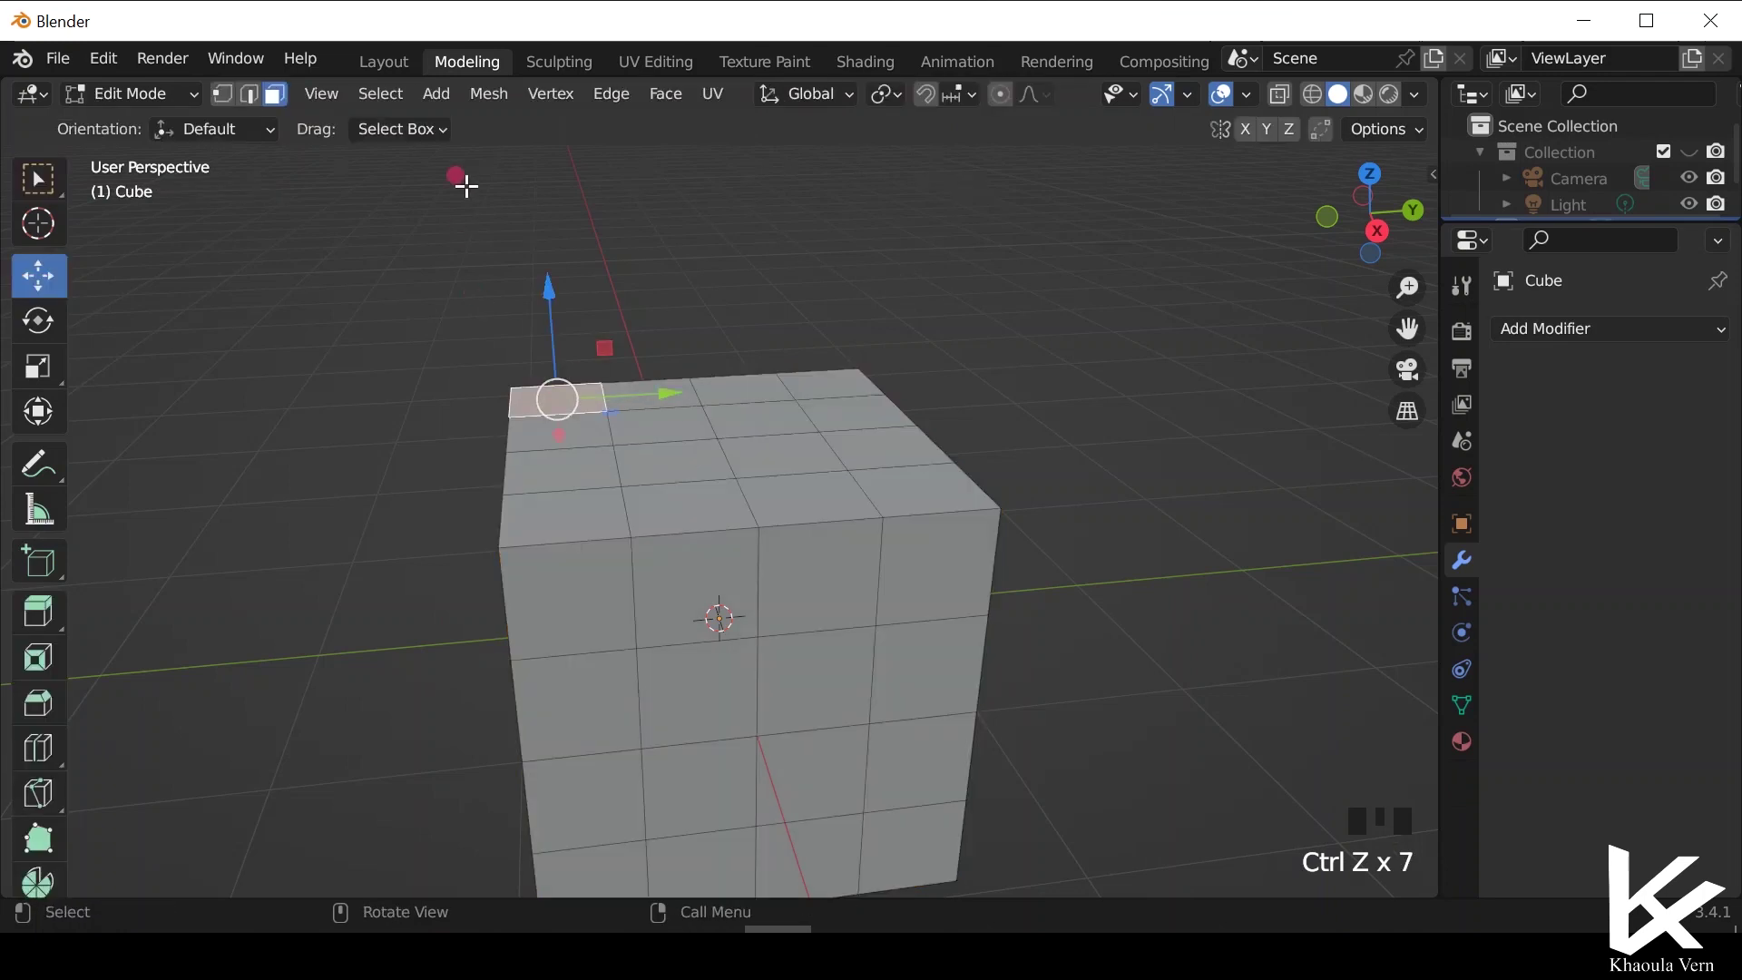
View the restored cube in the Layout workspace and return to the Modeling workspace.
click(388, 61)
click(388, 62)
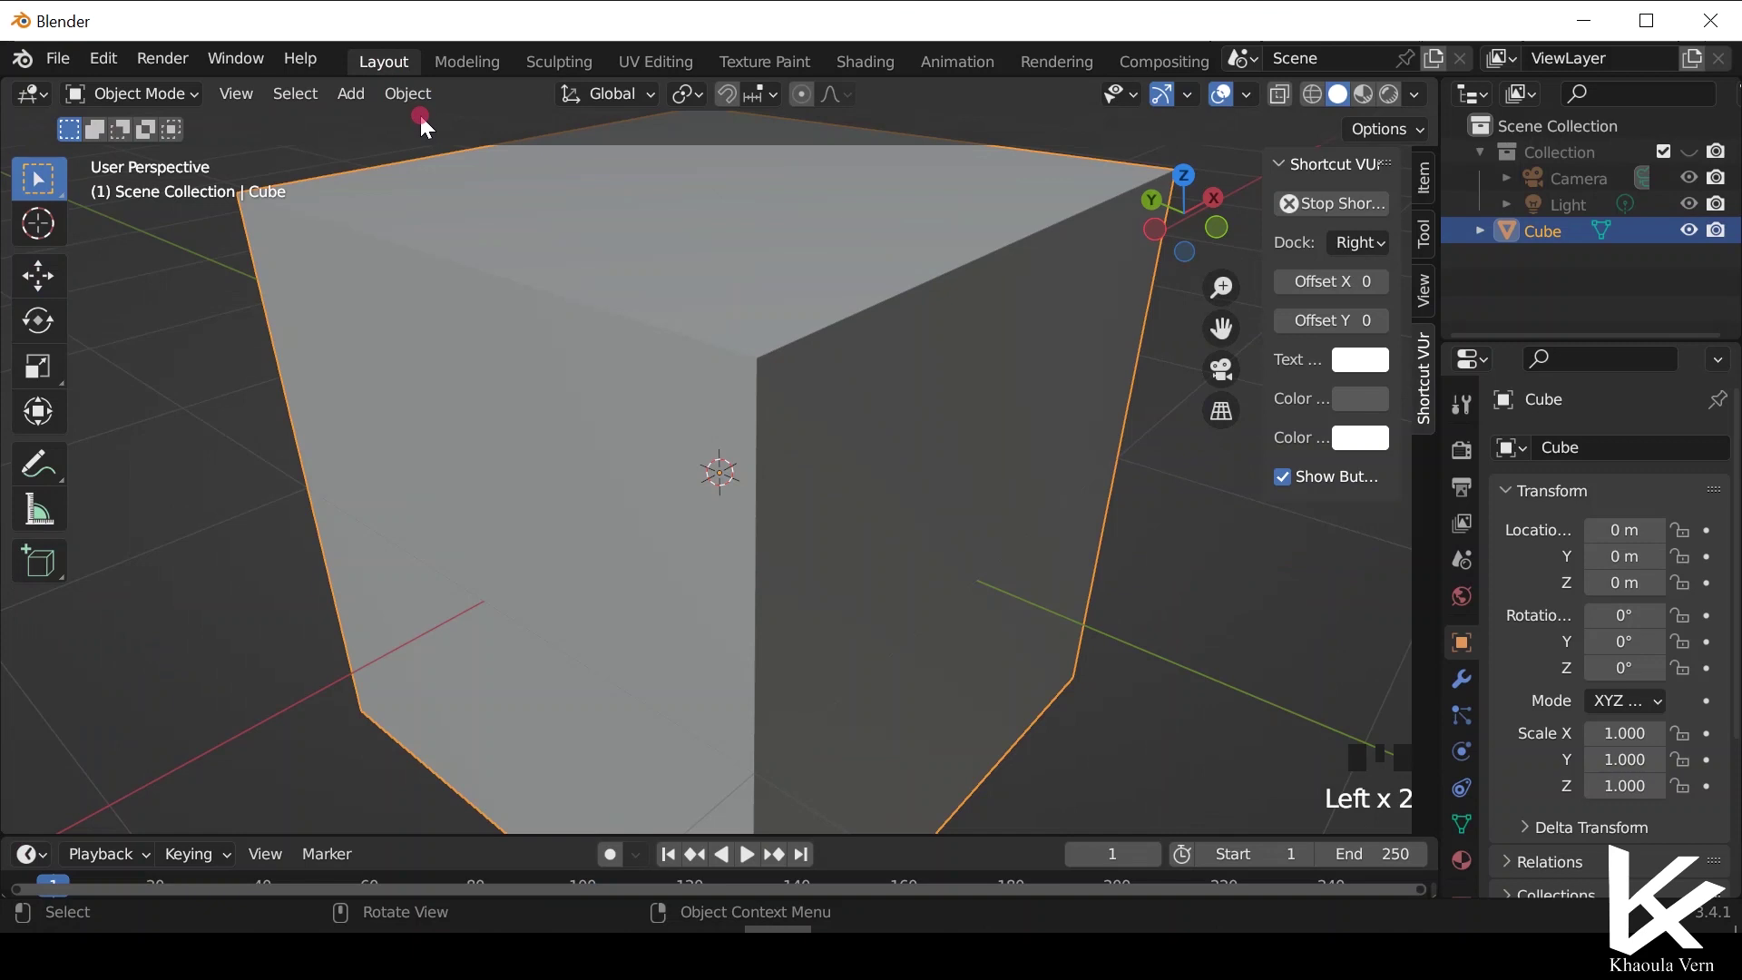
click(467, 57)
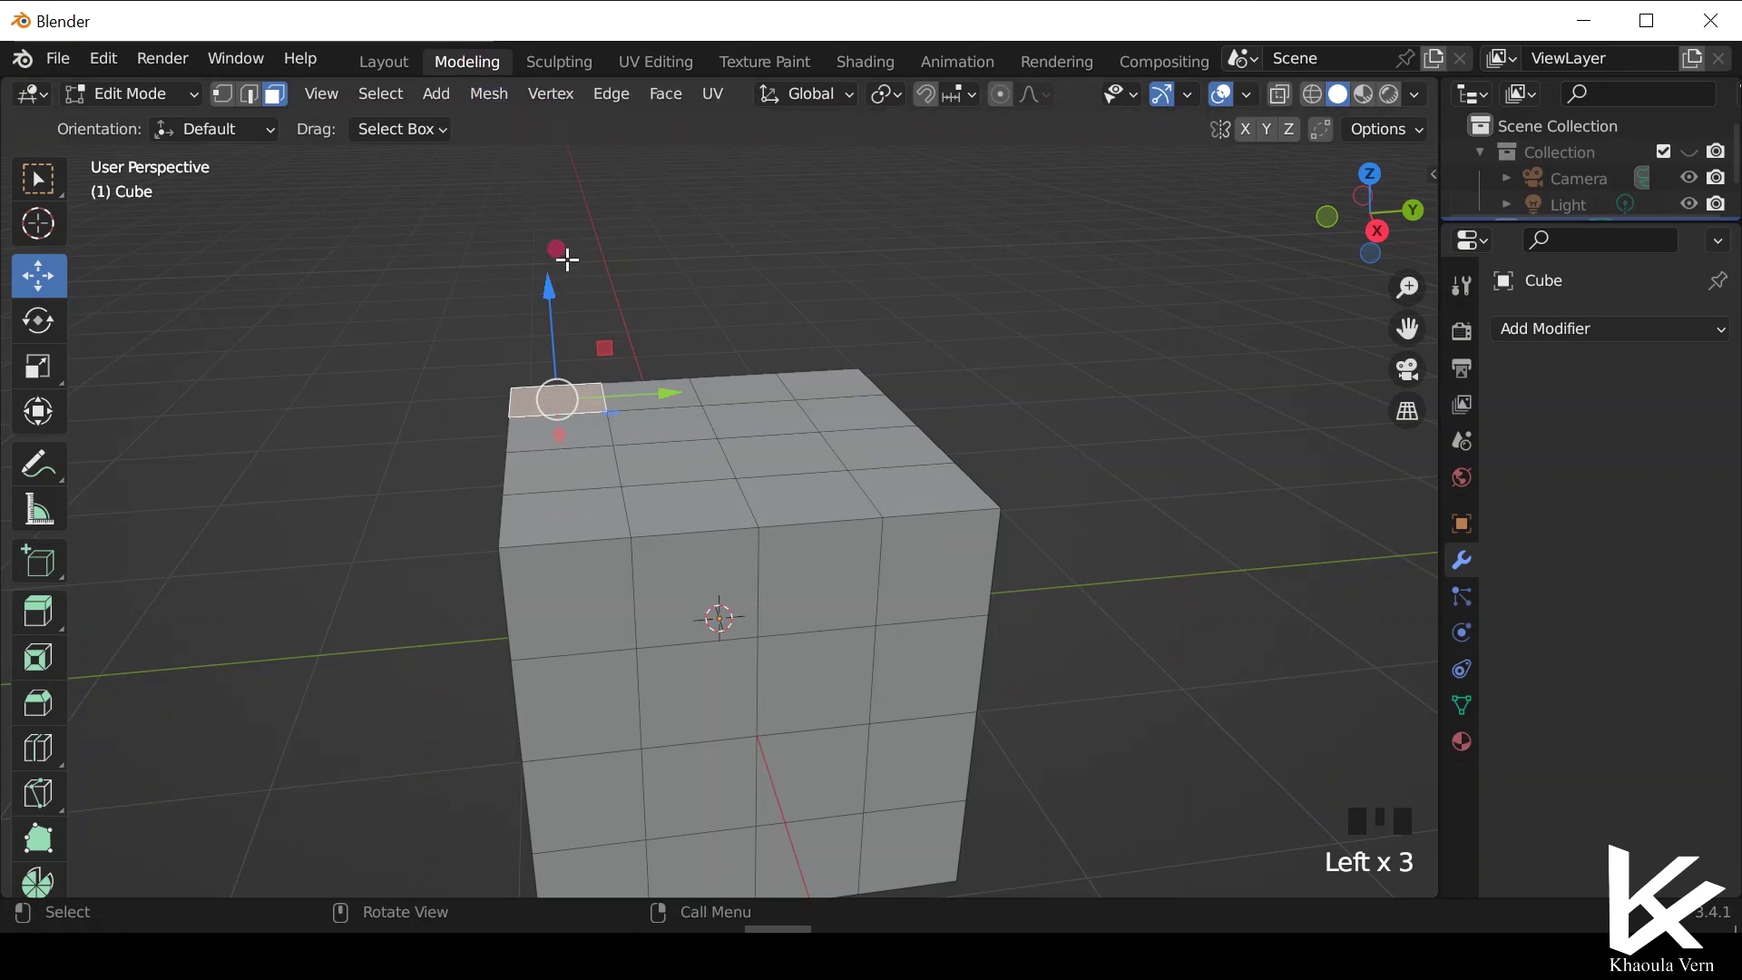
Delete the selected top corner face together with its neighbouring faces, and undo the deletion.
key(x)
click(570, 260)
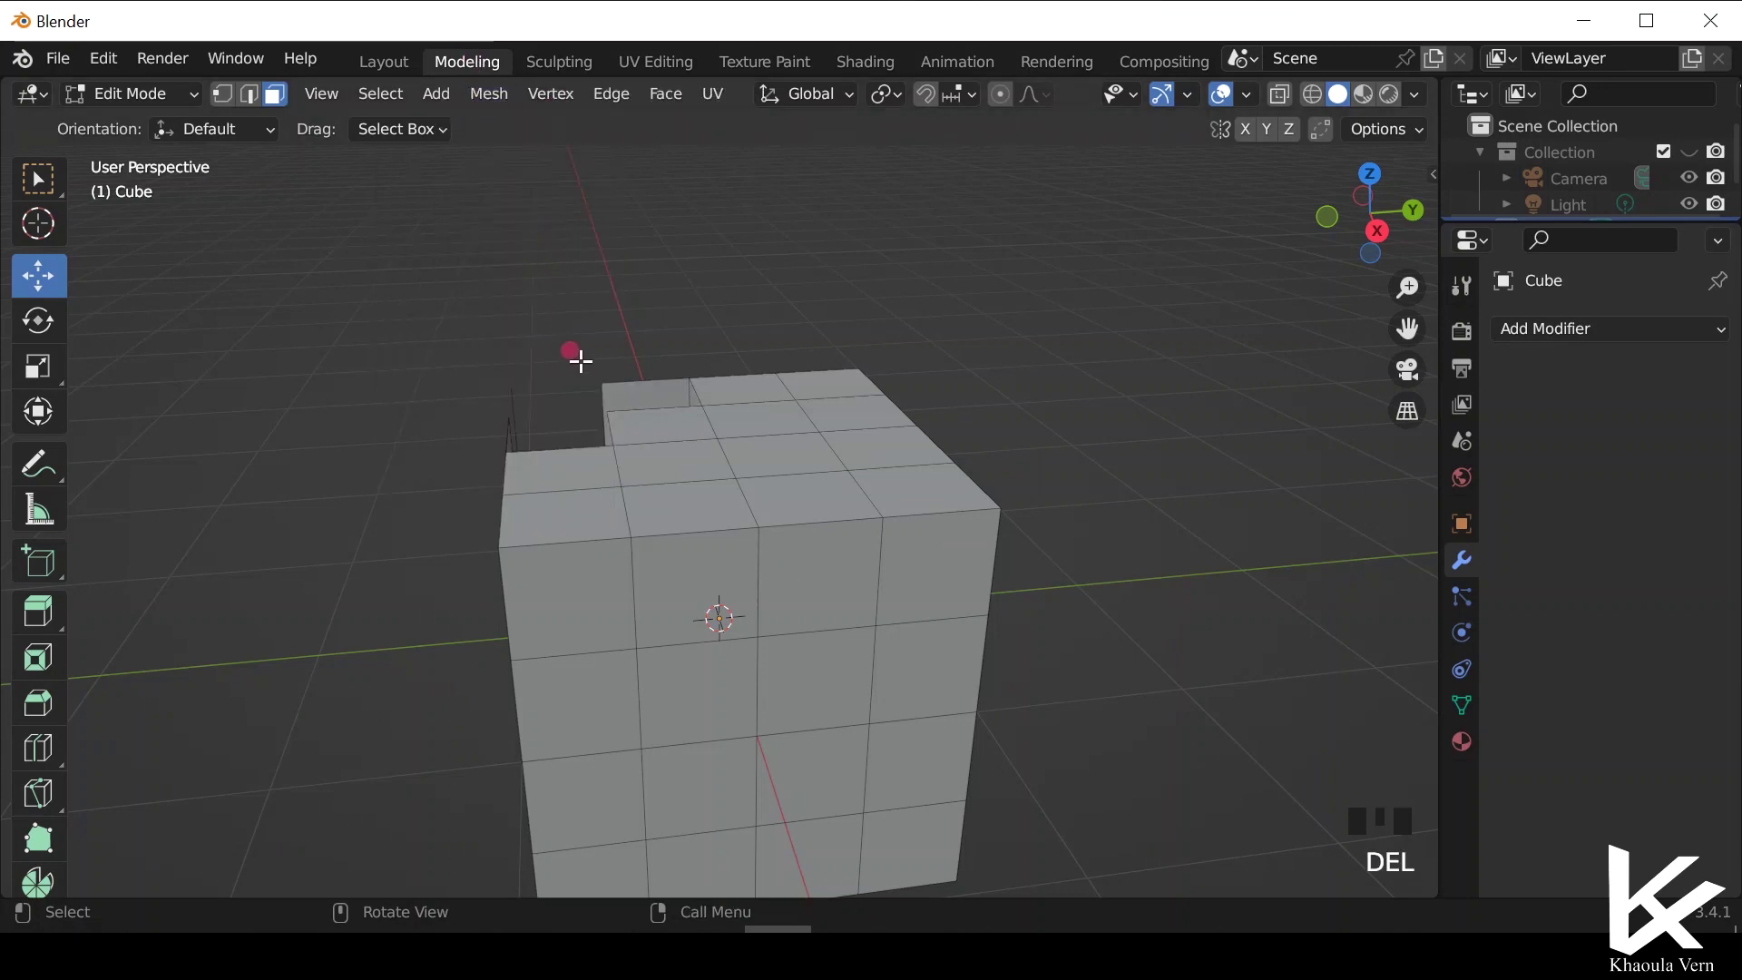
key(ctrl+z)
Delete only the selected top corner face using the Faces delete option.
key(x)
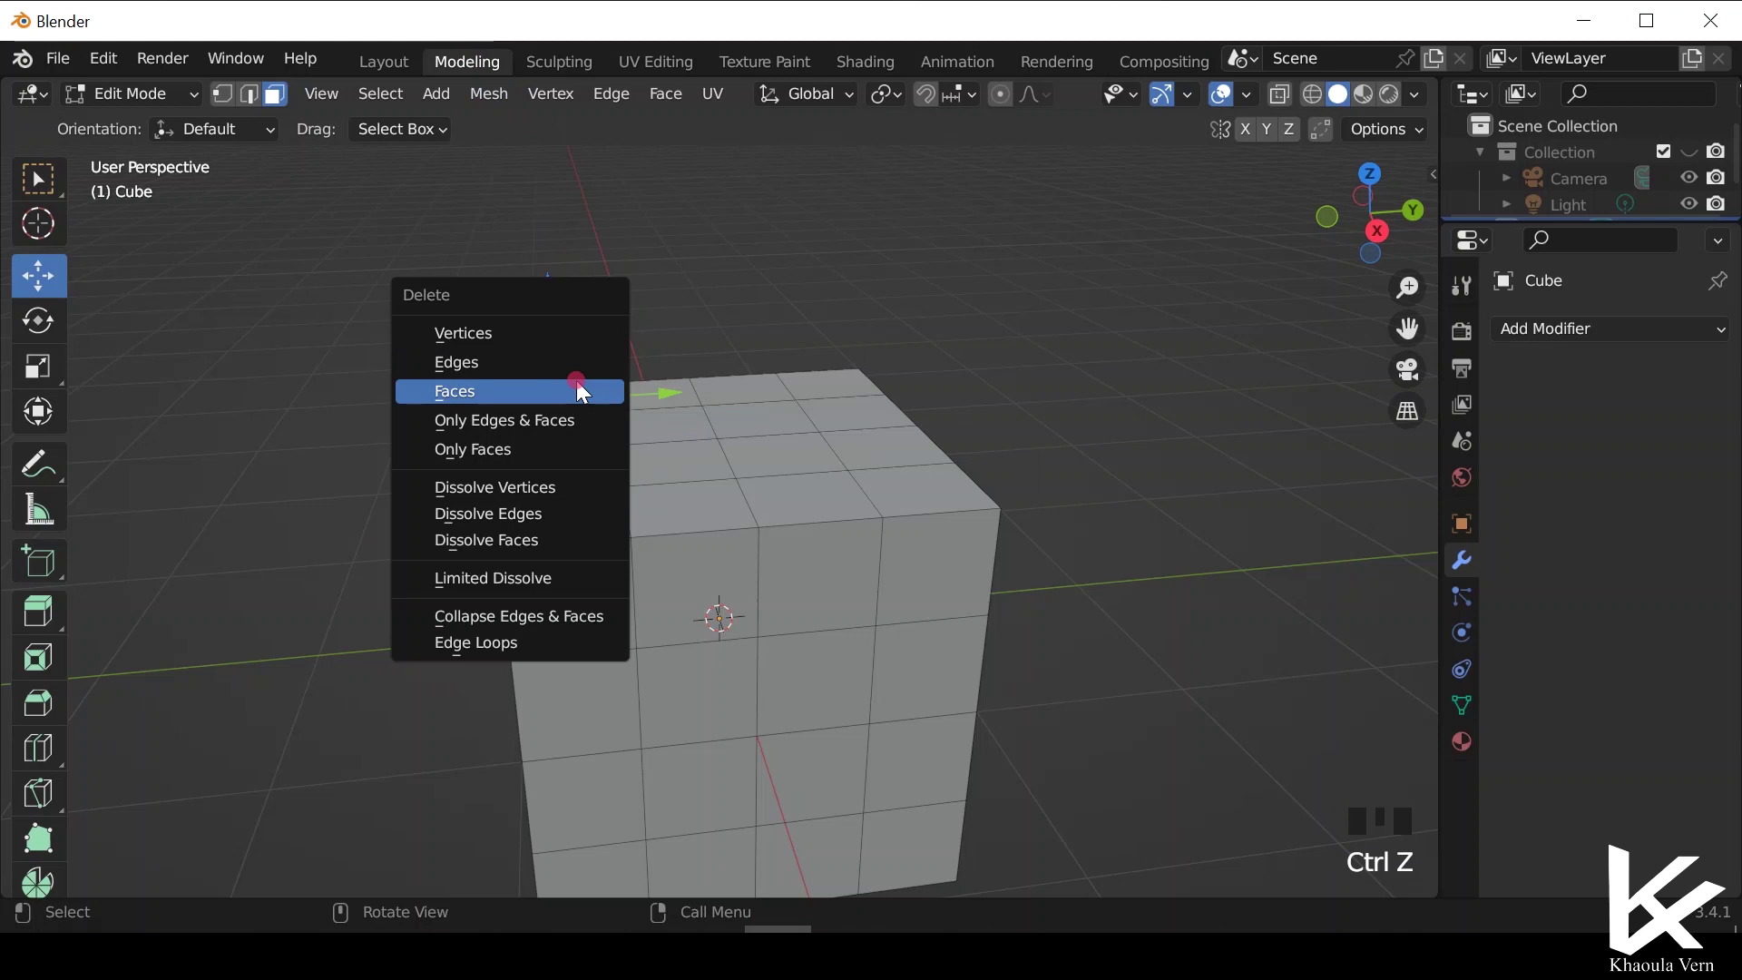
click(575, 381)
middle_drag(533, 515, 863, 595)
In edge select mode, select the edges around the missing top corner face and fill the opening with a new face.
scroll(704, 680, up, 2)
middle_drag(704, 680, 307, 249)
click(250, 93)
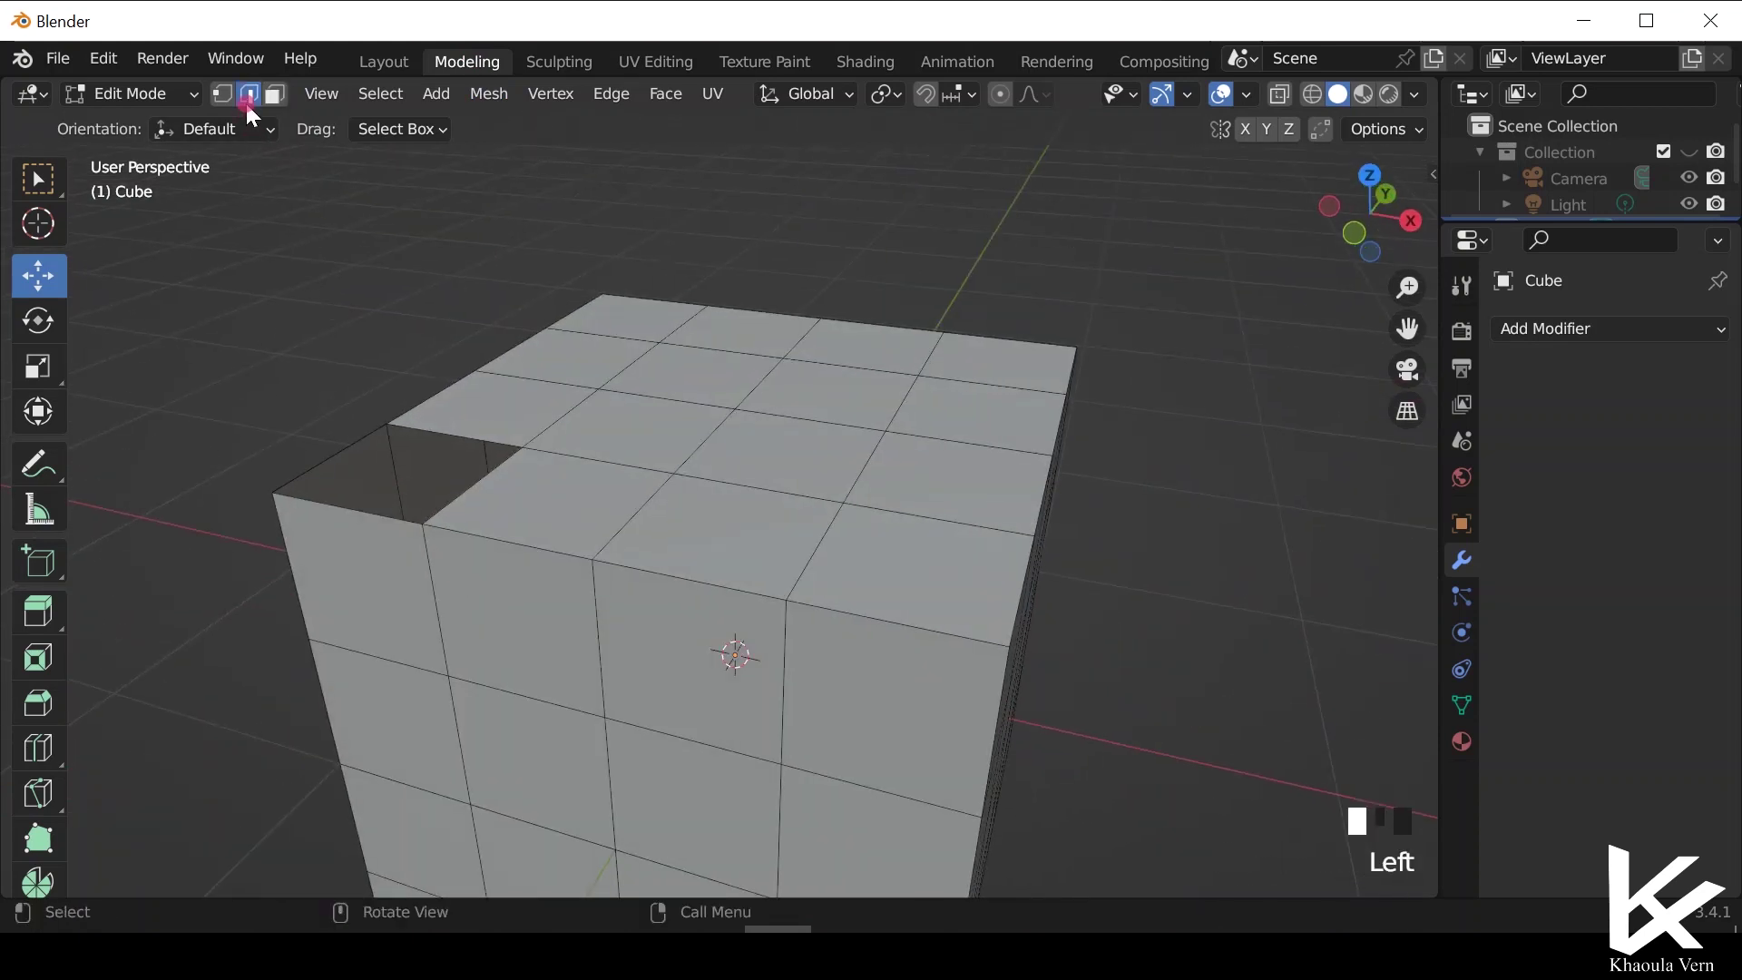
click(366, 432)
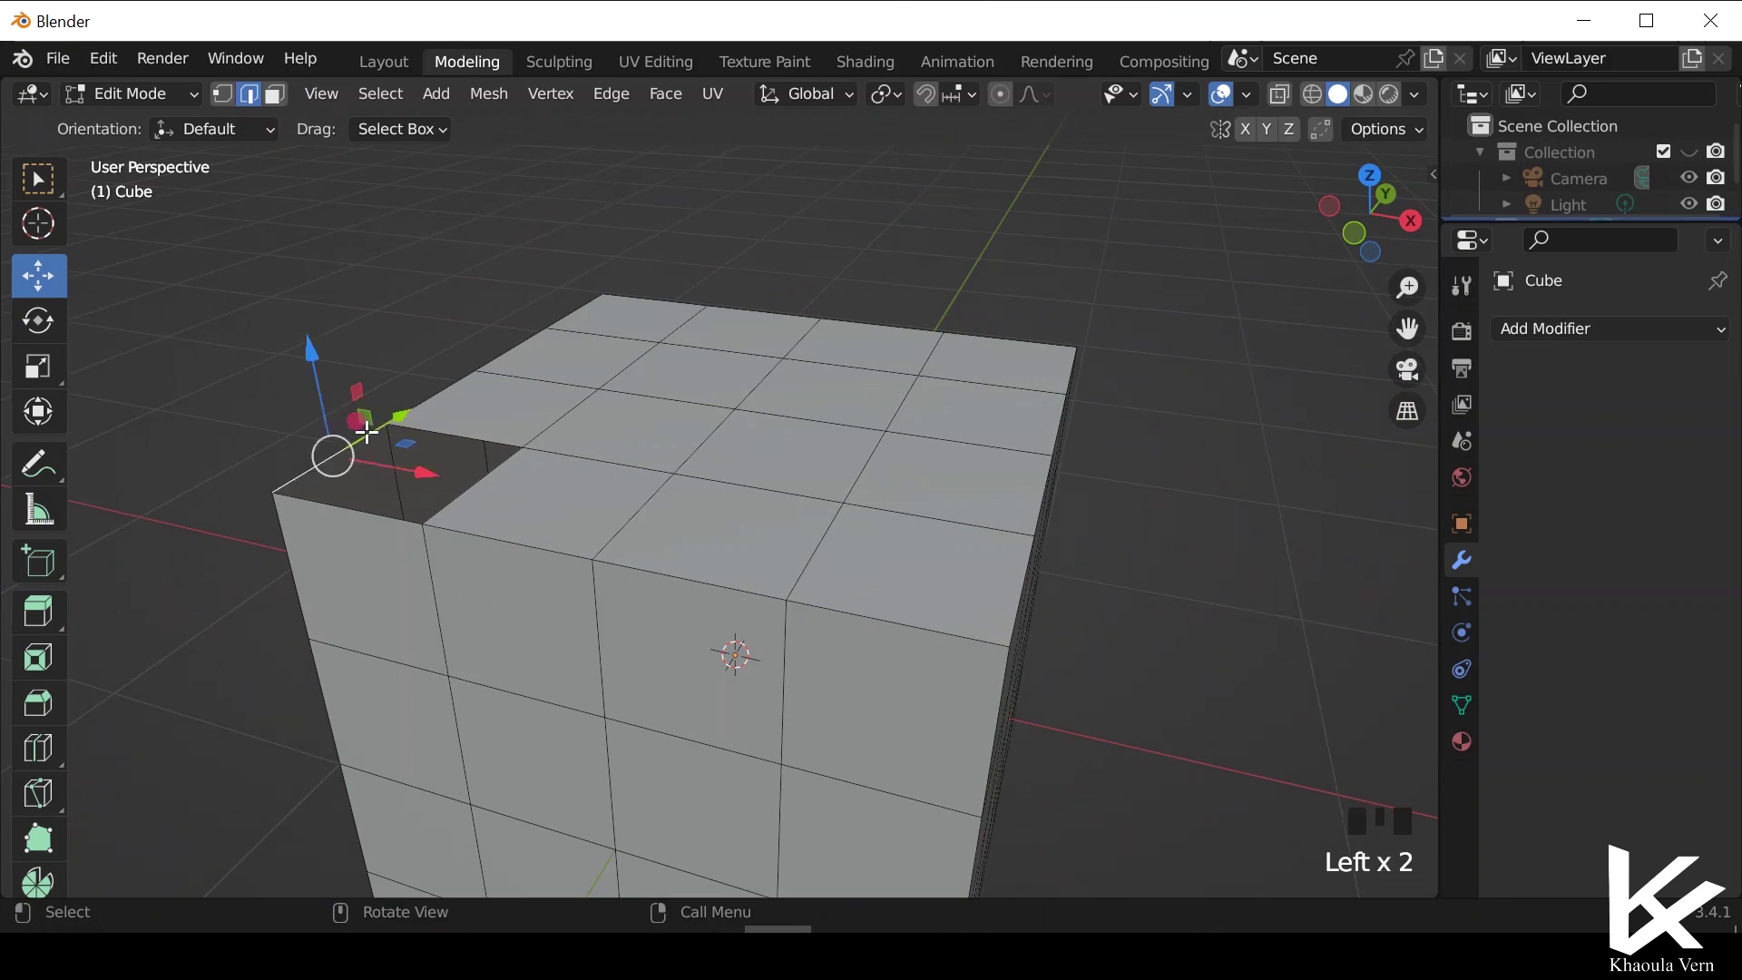
shift+click(480, 446)
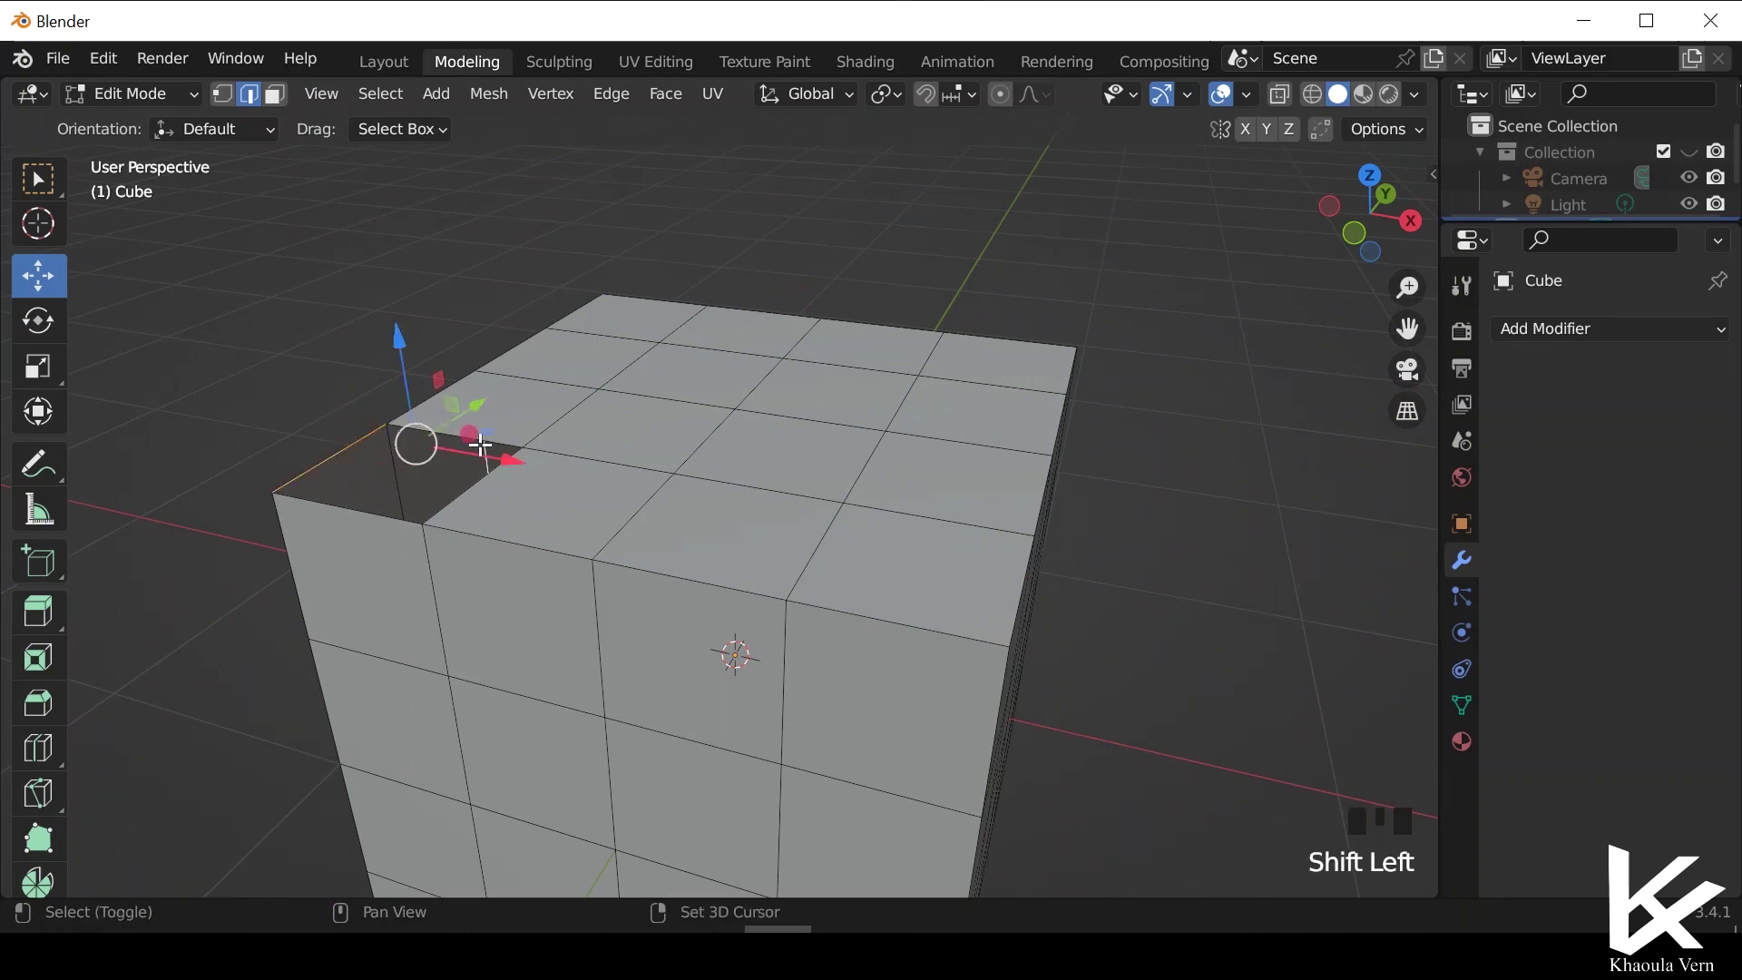
key(ctrl+z)
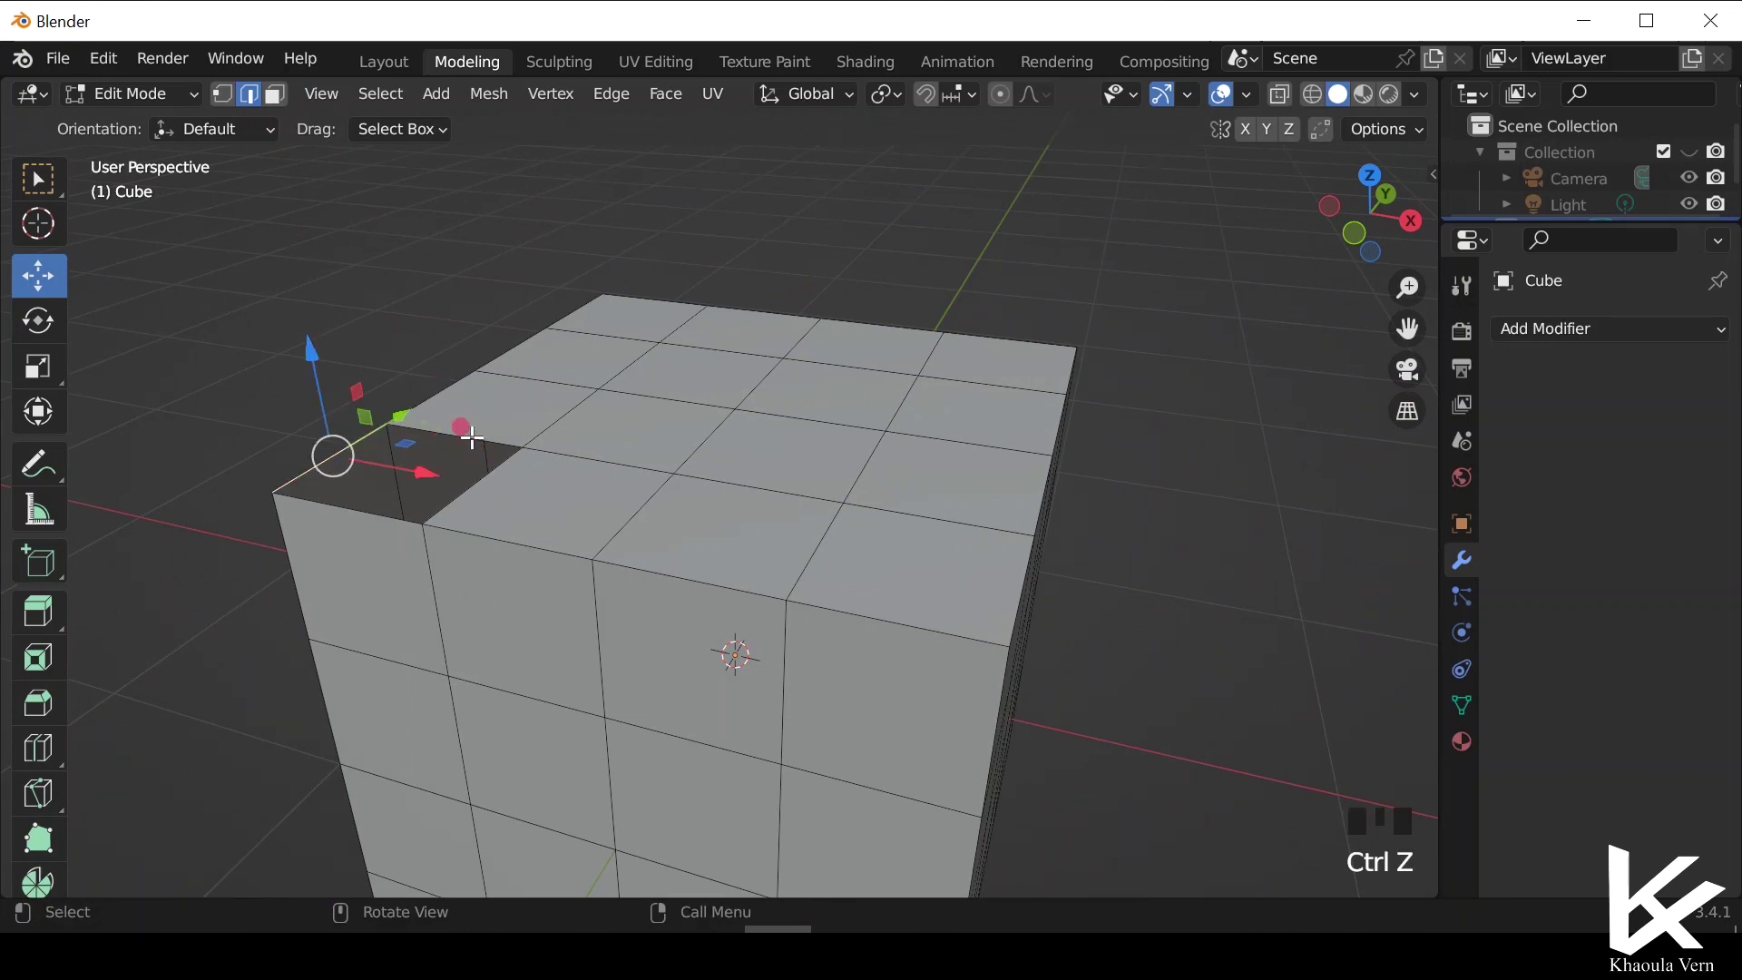
shift+click(480, 456)
shift+click(478, 483)
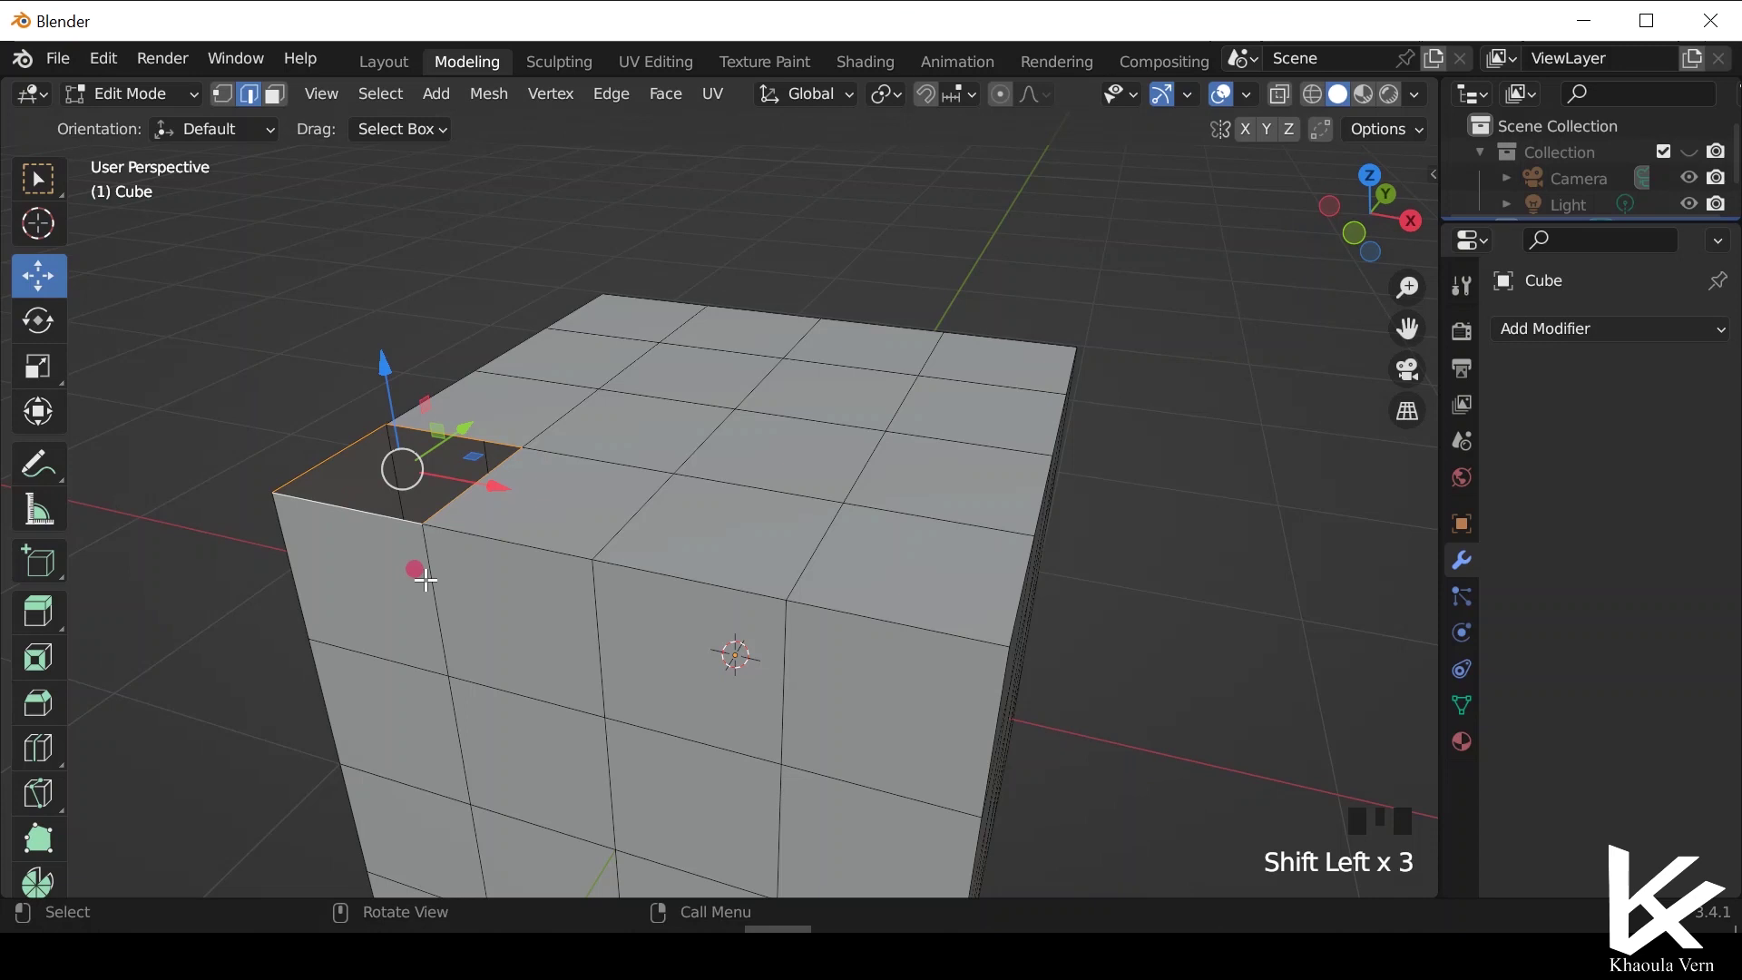
key(f)
click(276, 354)
middle_drag(276, 354, 427, 400)
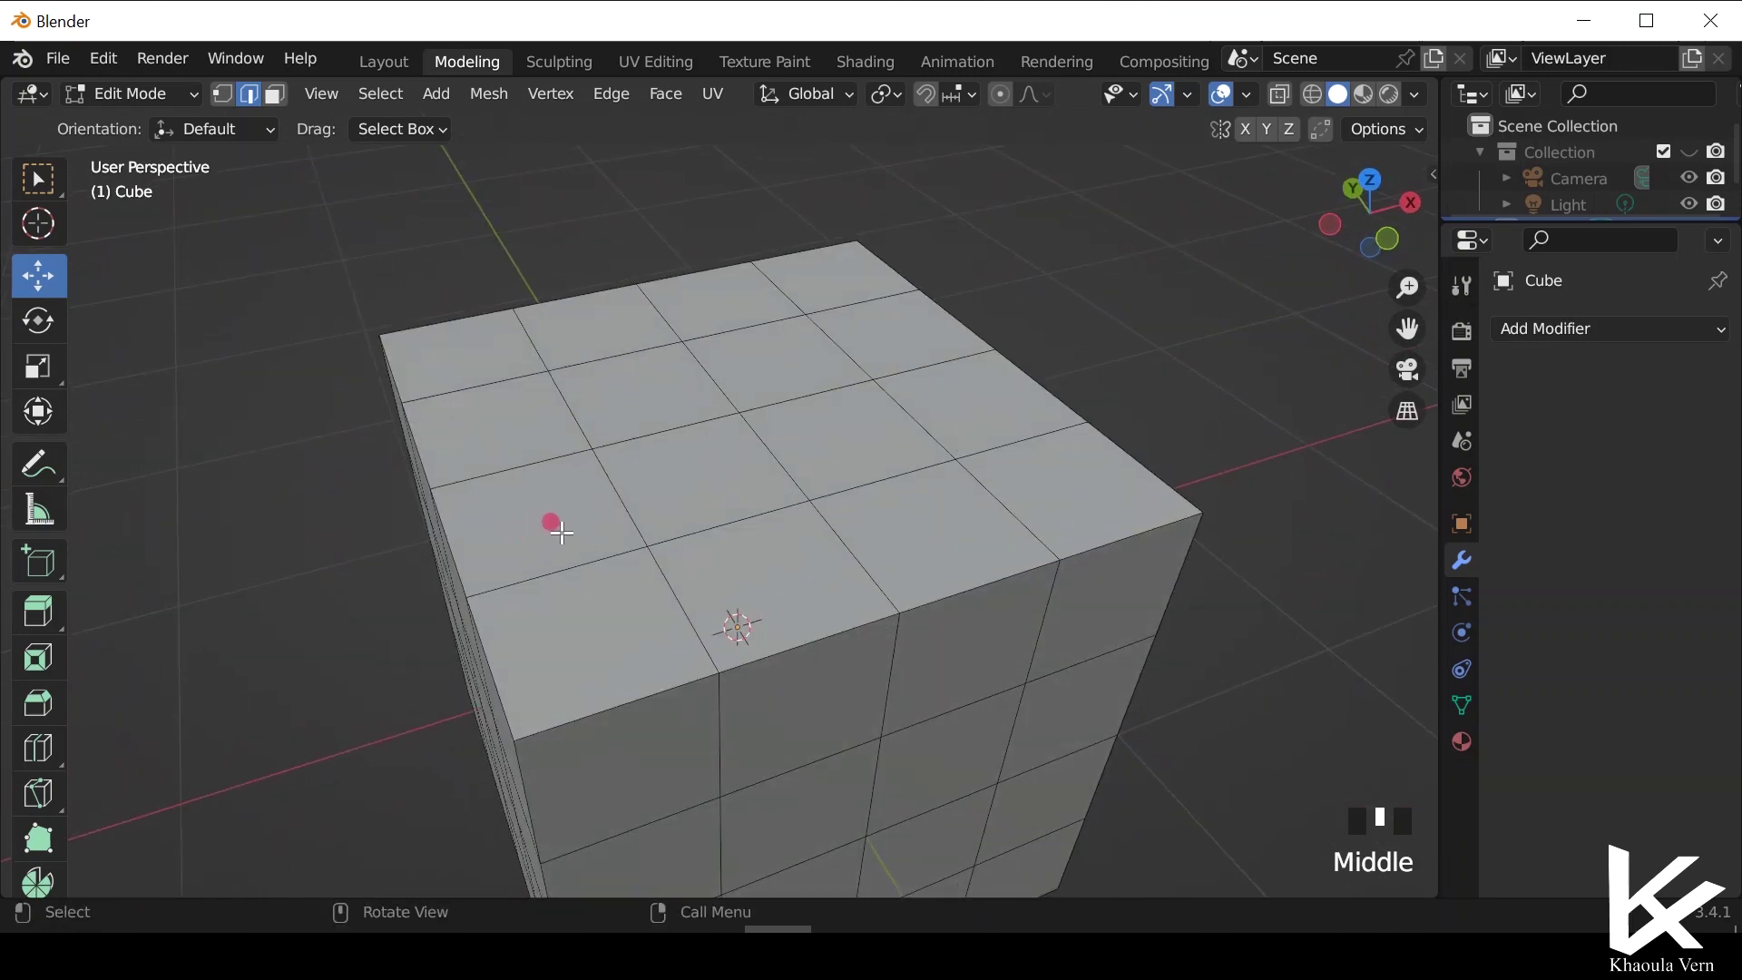
In face select mode, delete the two-by-two block of top faces in the middle of the negative X side.
key(3)
middle_drag(352, 555, 608, 474)
scroll(635, 472, down, 3)
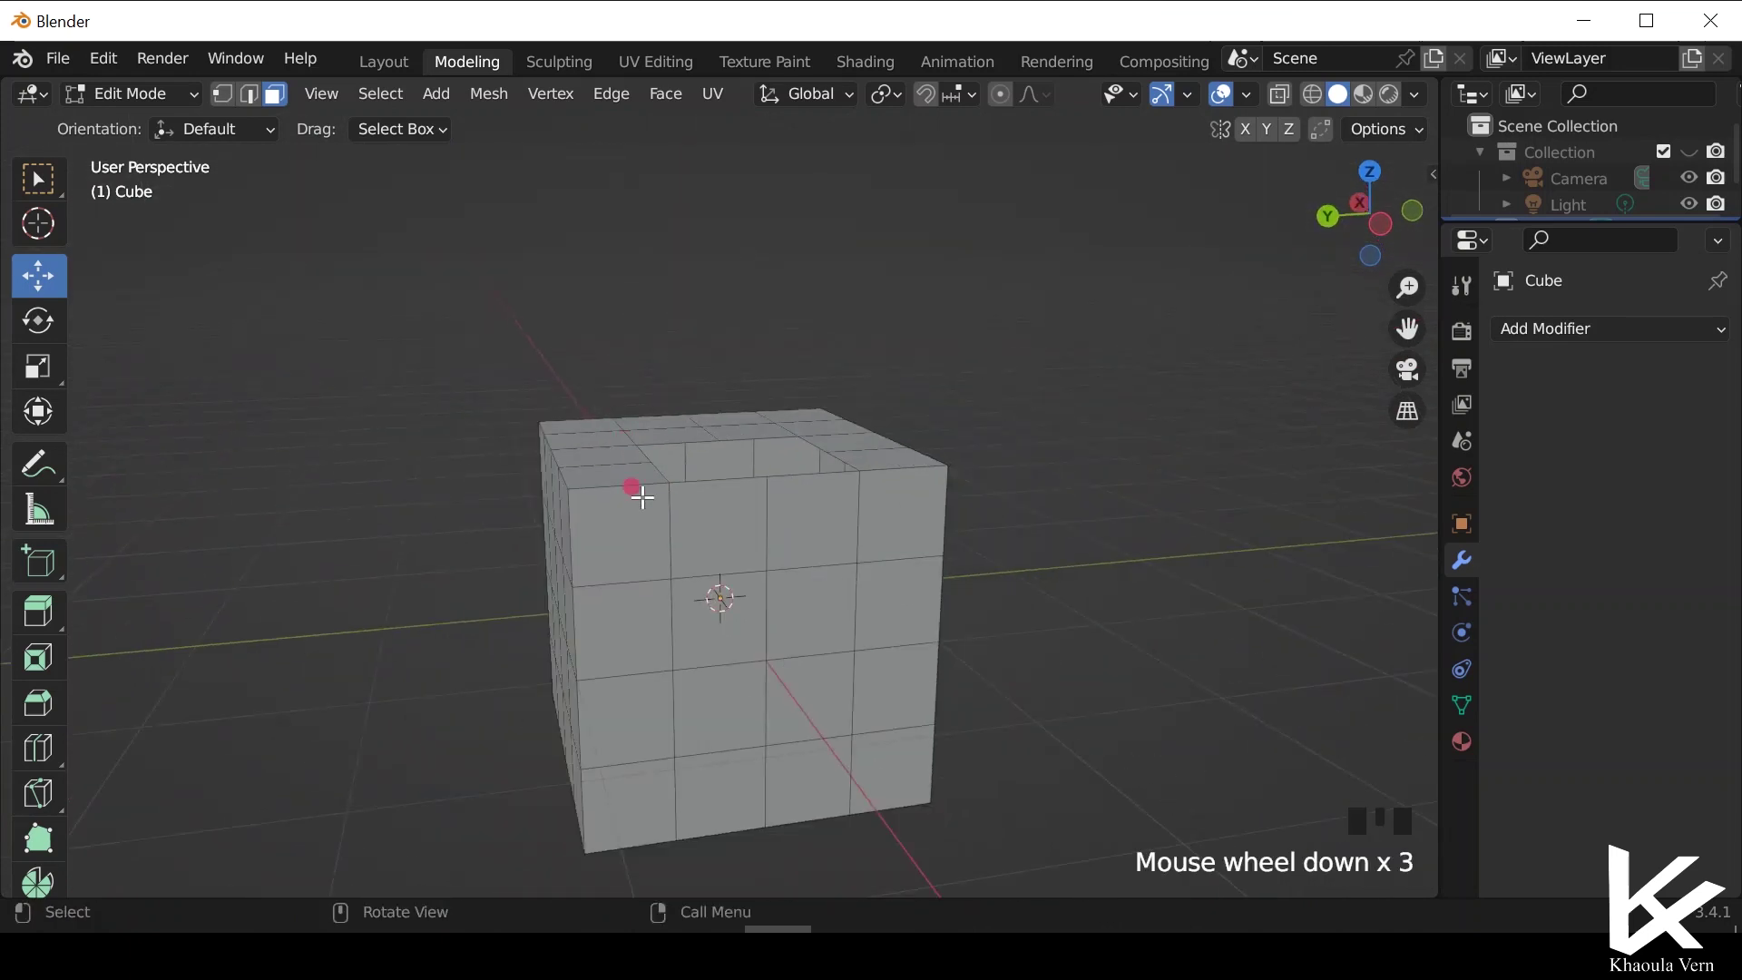
middle_drag(676, 850, 661, 393)
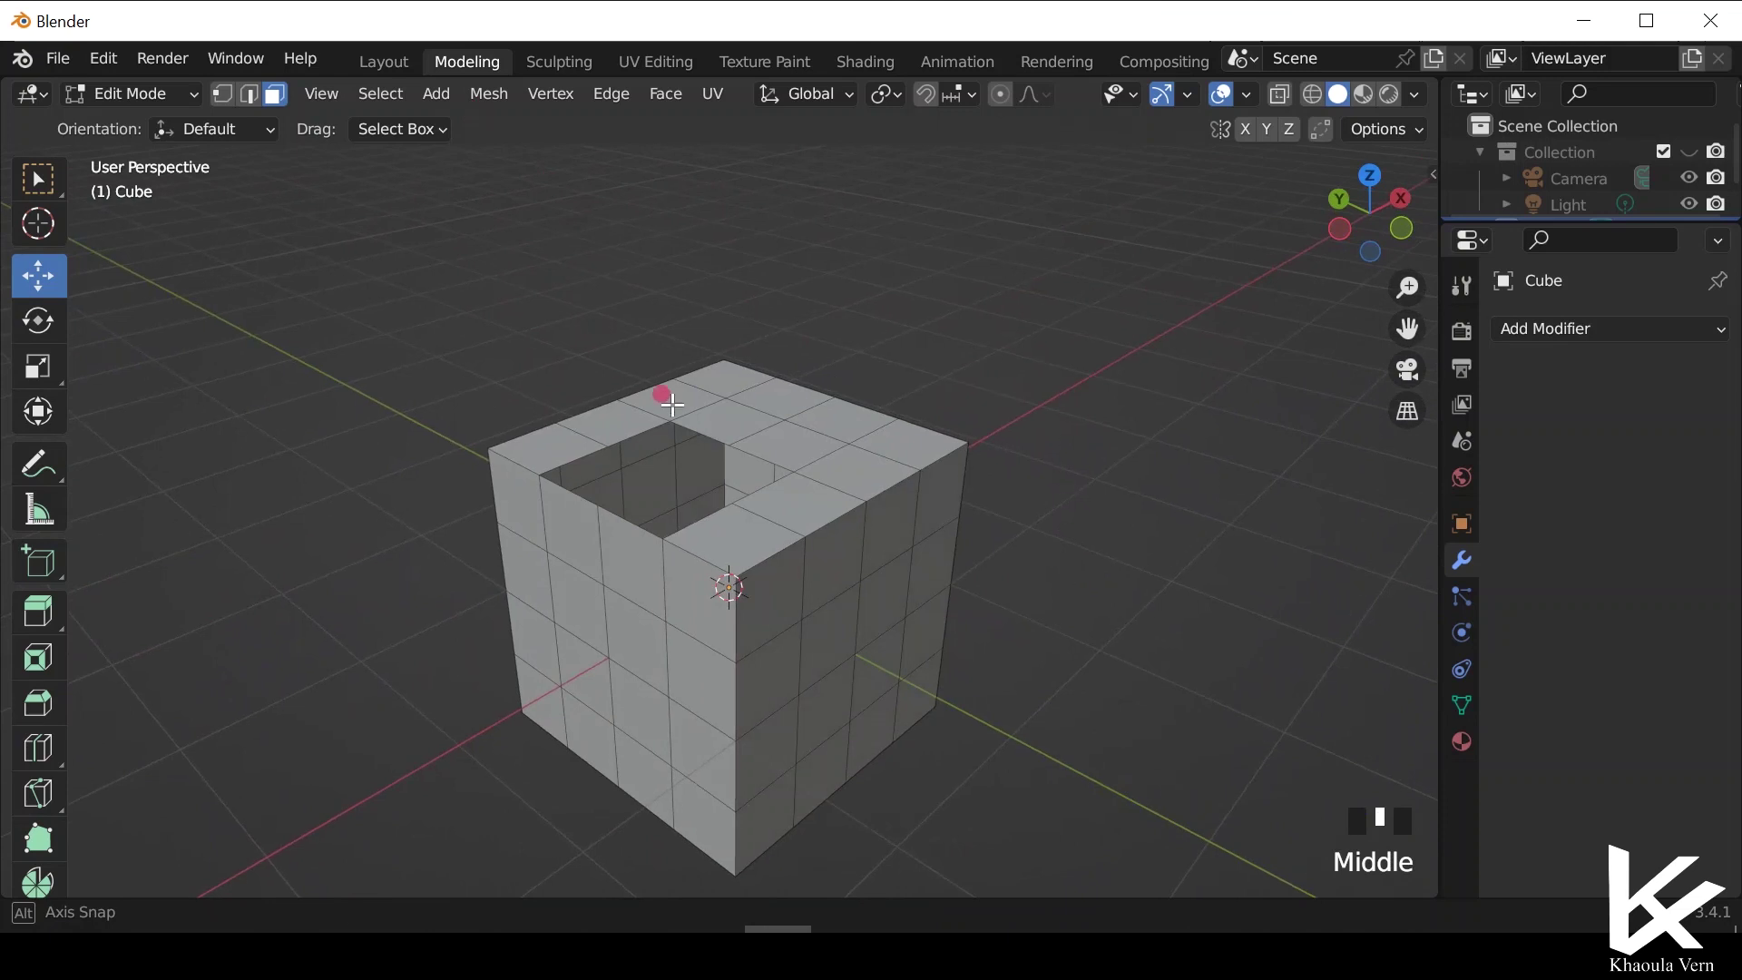
In edge select mode, select two edges along the top opening's positive Y side and two edges inside the cube, and fill a face between them.
scroll(509, 331, up, 3)
click(248, 94)
middle_drag(693, 455, 583, 370)
click(582, 379)
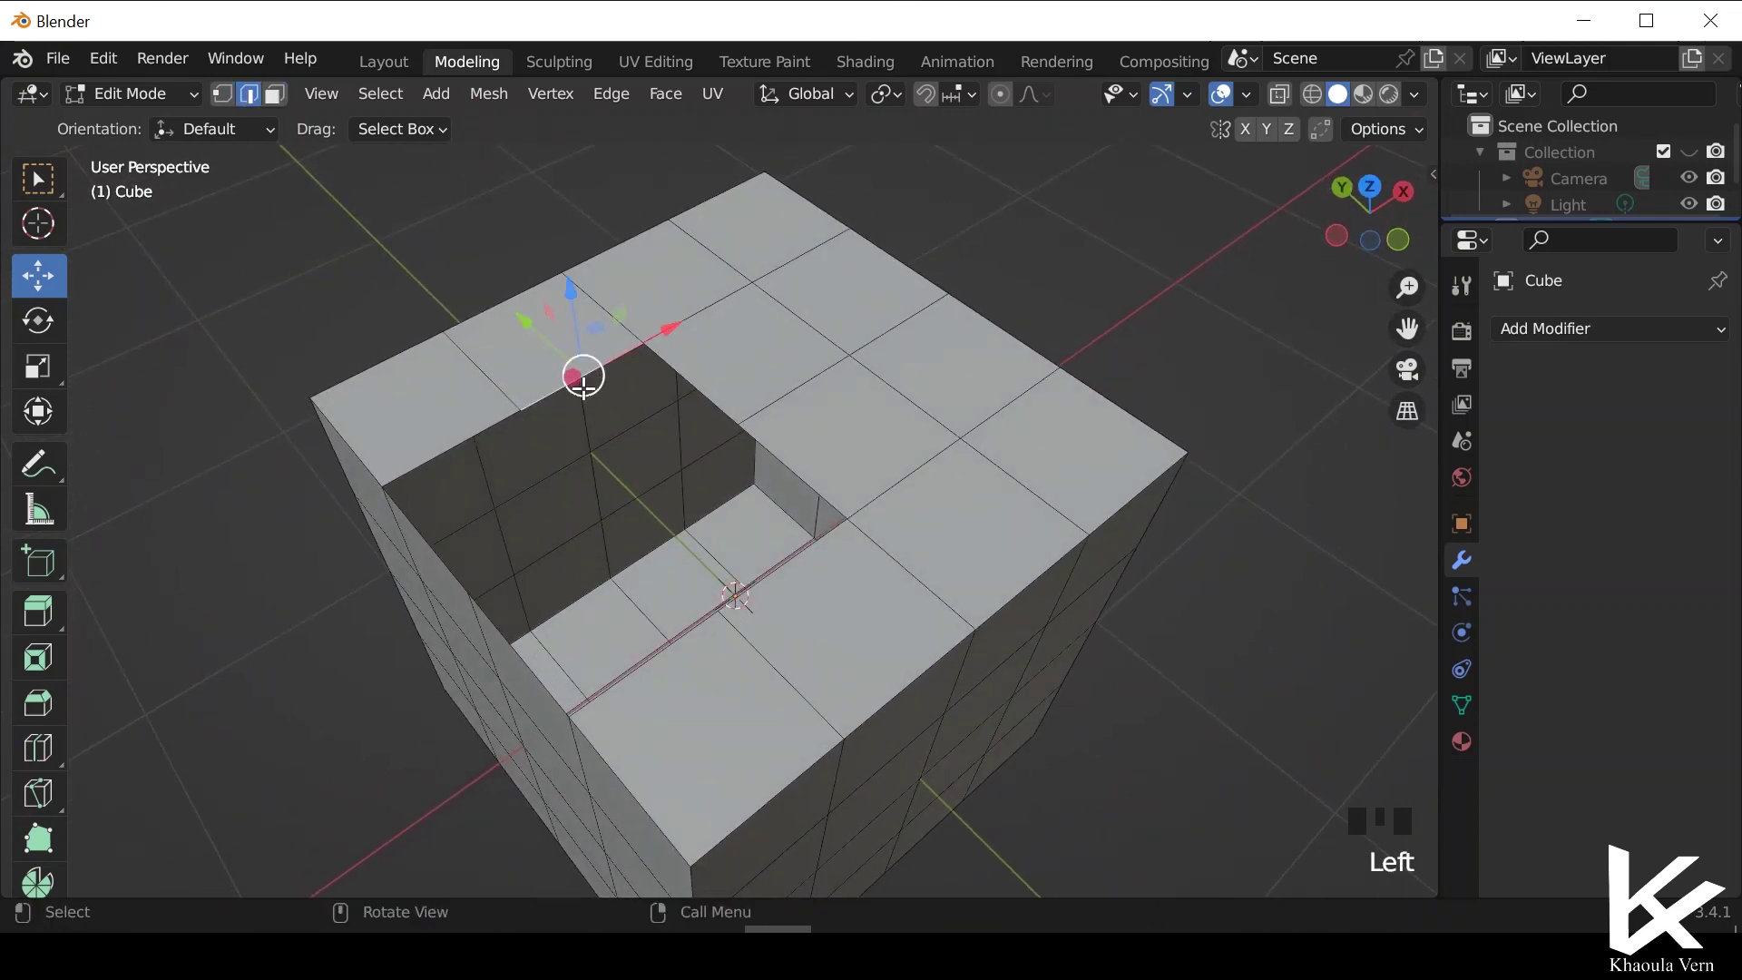
shift+click(495, 424)
middle_drag(639, 638, 645, 693)
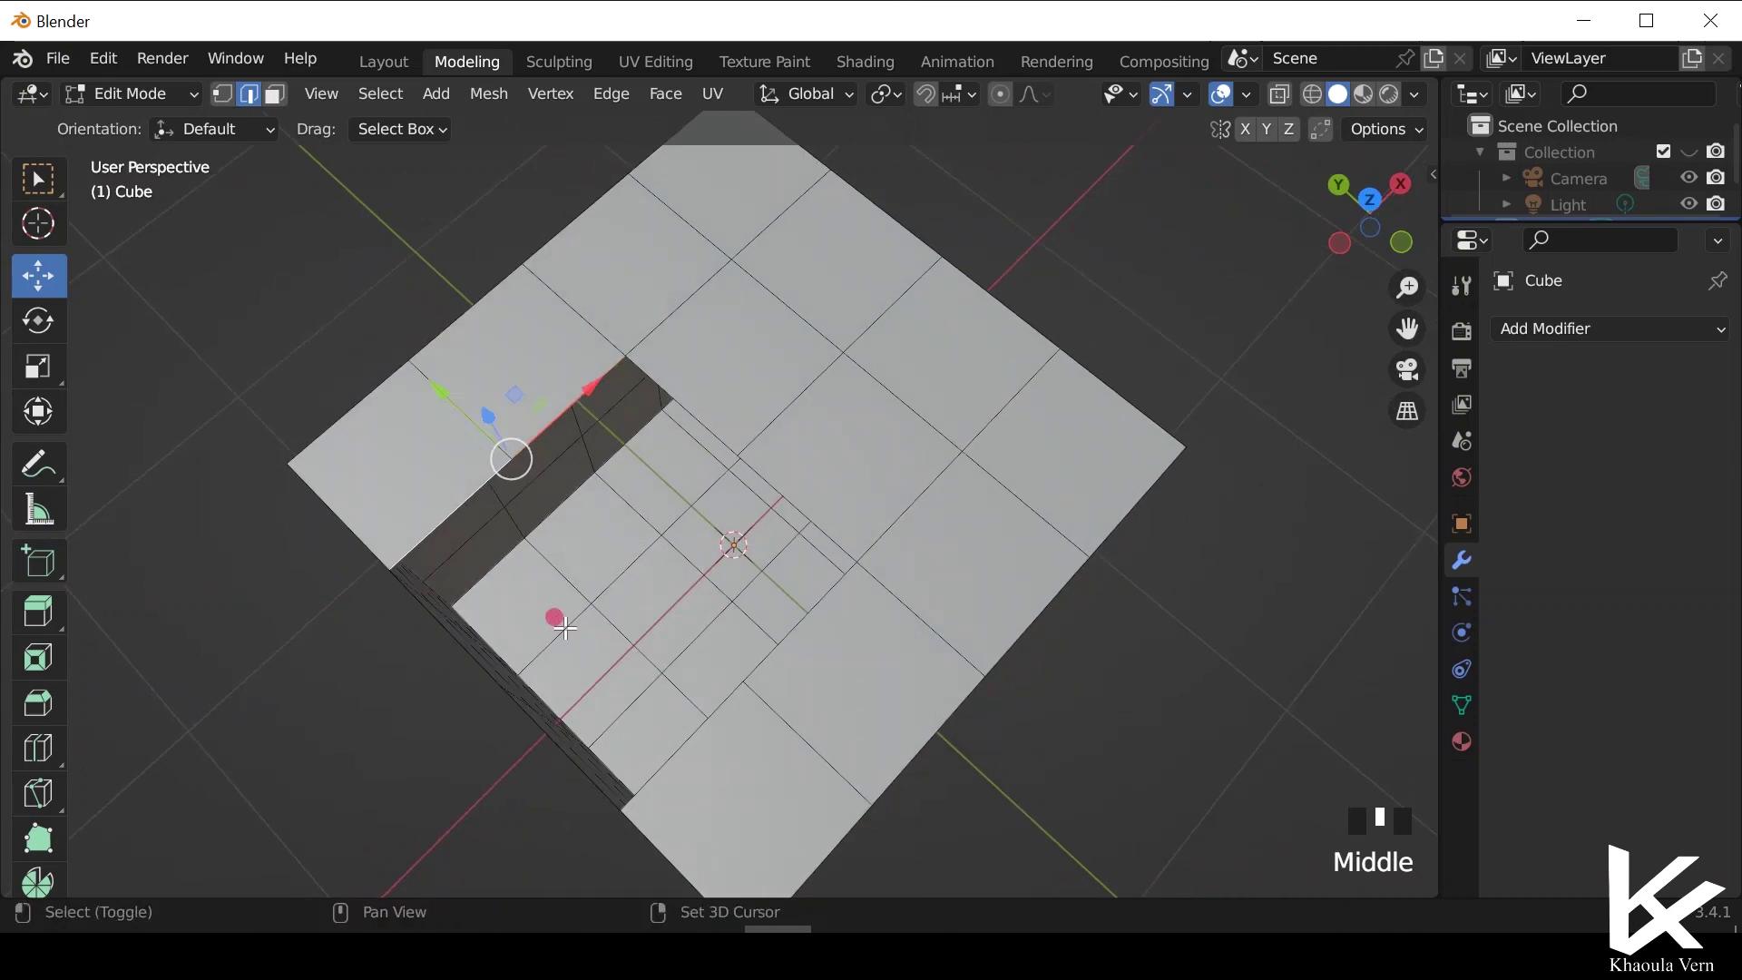
shift+click(541, 611)
shift+click(614, 558)
middle_drag(611, 556, 511, 507)
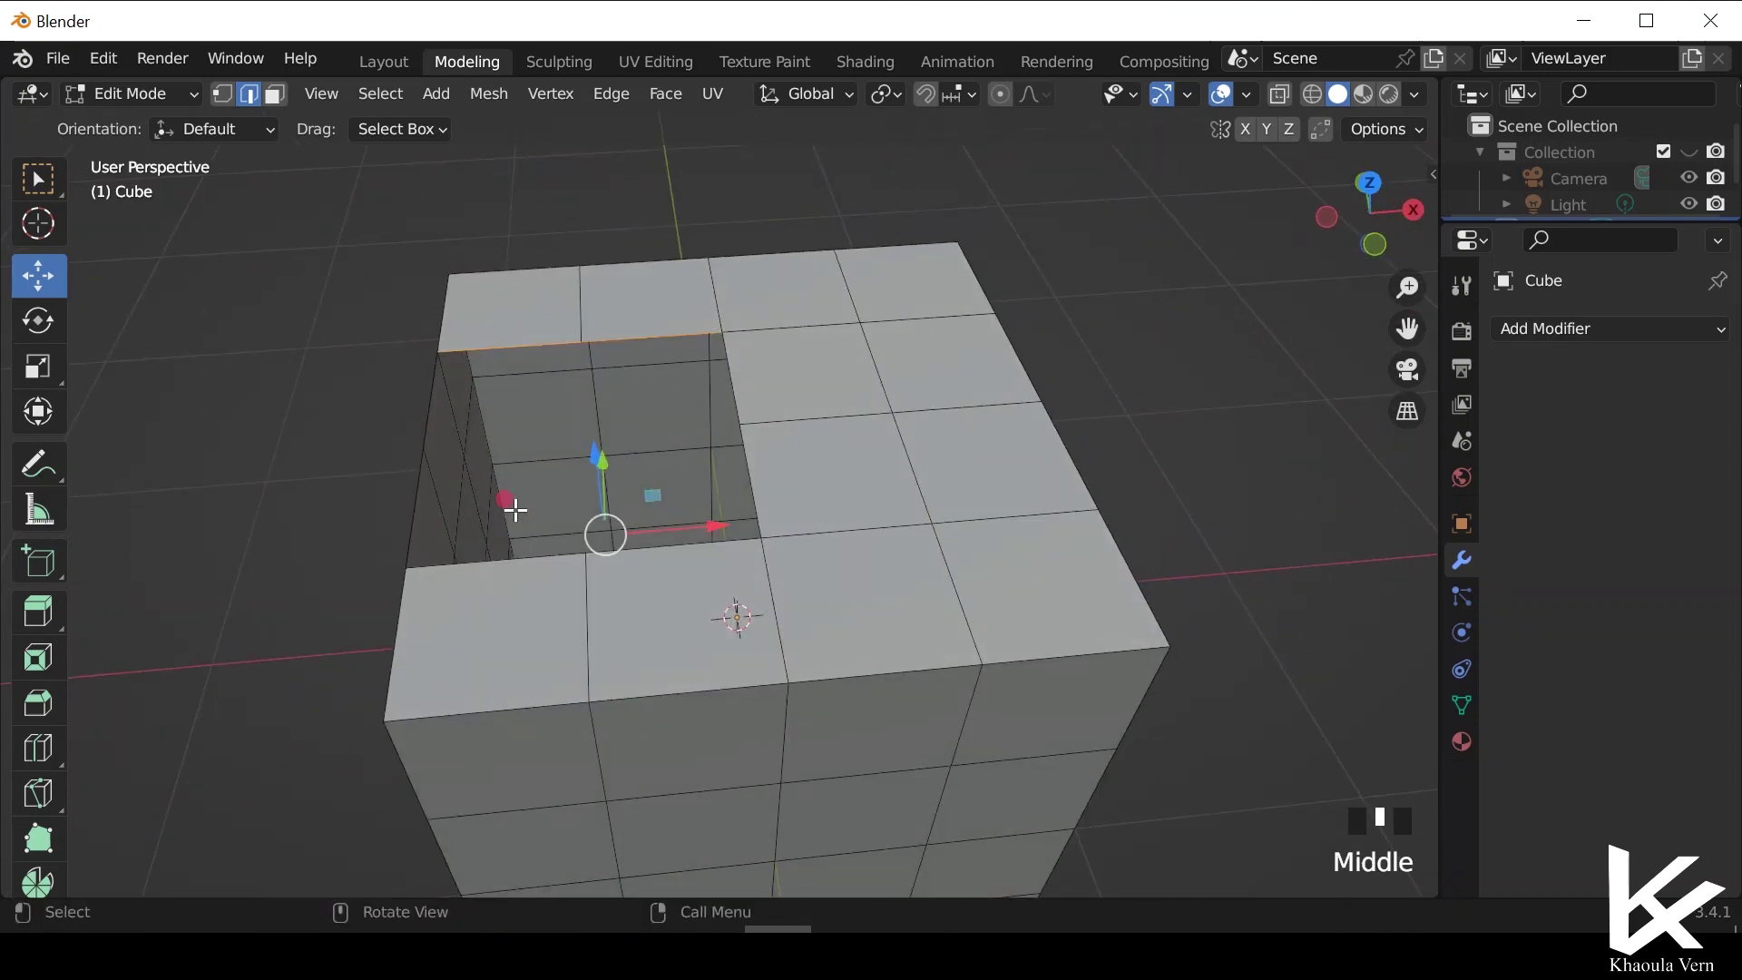
key(f)
Deselect the edges and examine the filled face inside the cube's opening from several angles.
click(349, 379)
middle_drag(287, 556, 645, 447)
click(648, 451)
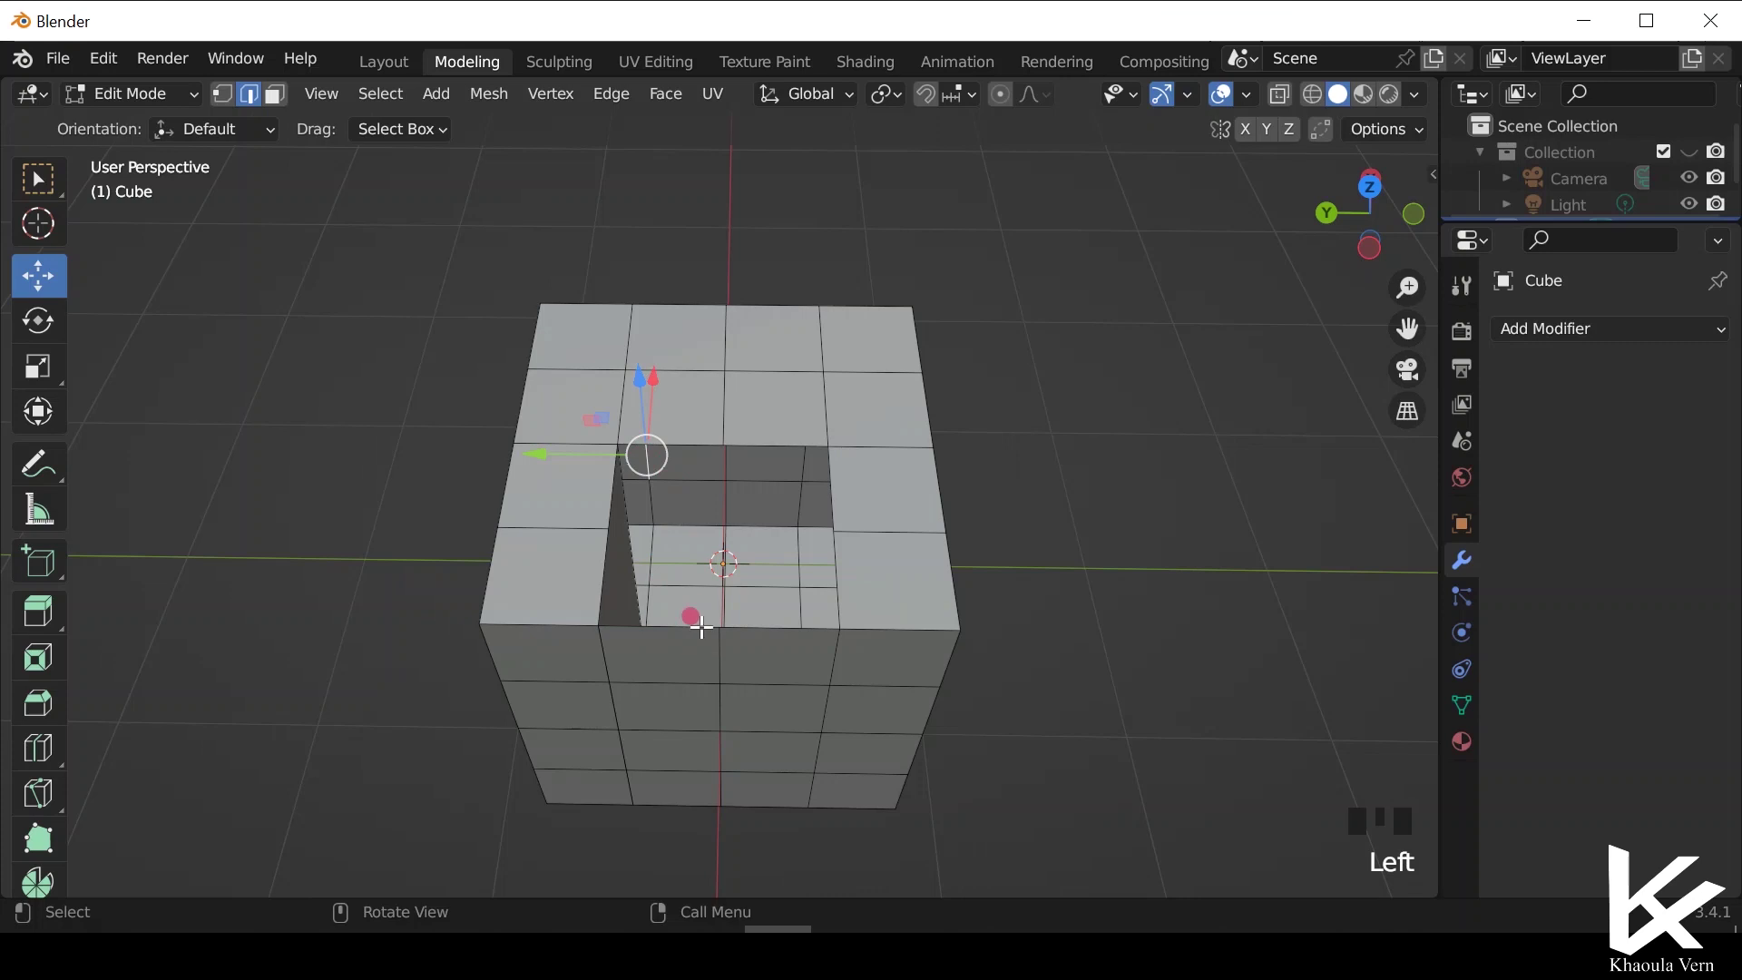
click(989, 520)
click(1082, 604)
scroll(941, 697, down, 2)
middle_drag(941, 697, 623, 666)
scroll(602, 662, up, 8)
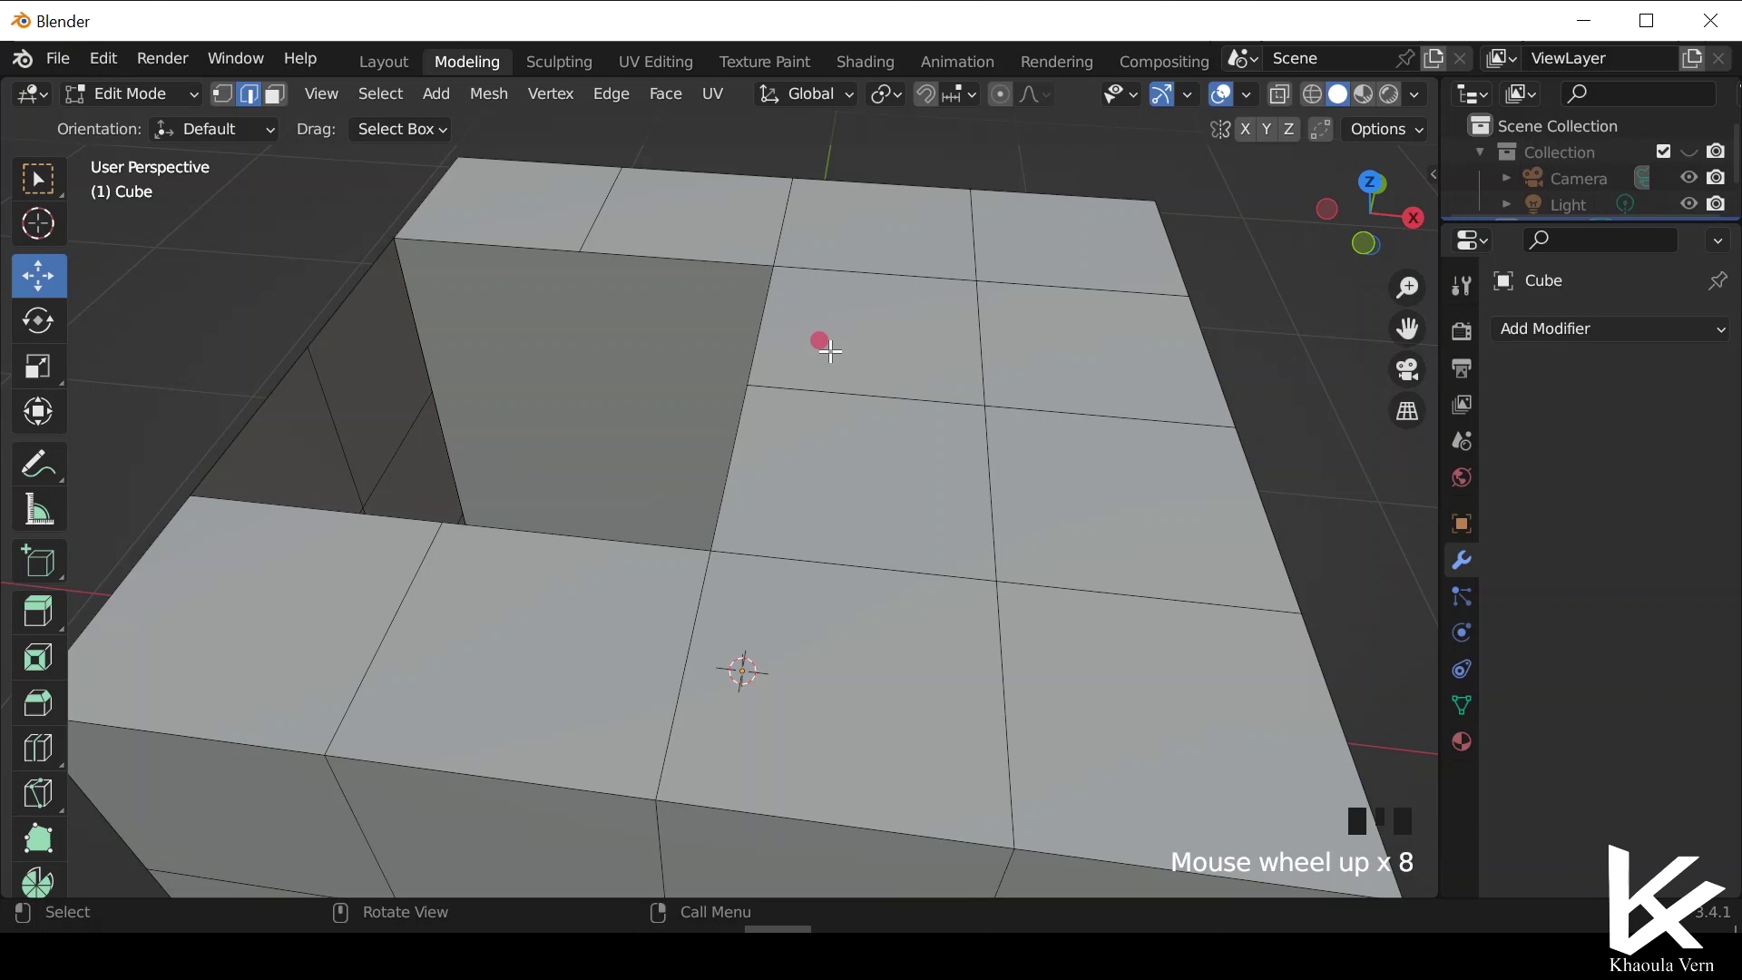
Return to the Layout workspace and delete the cube.
click(374, 61)
scroll(655, 399, down, 3)
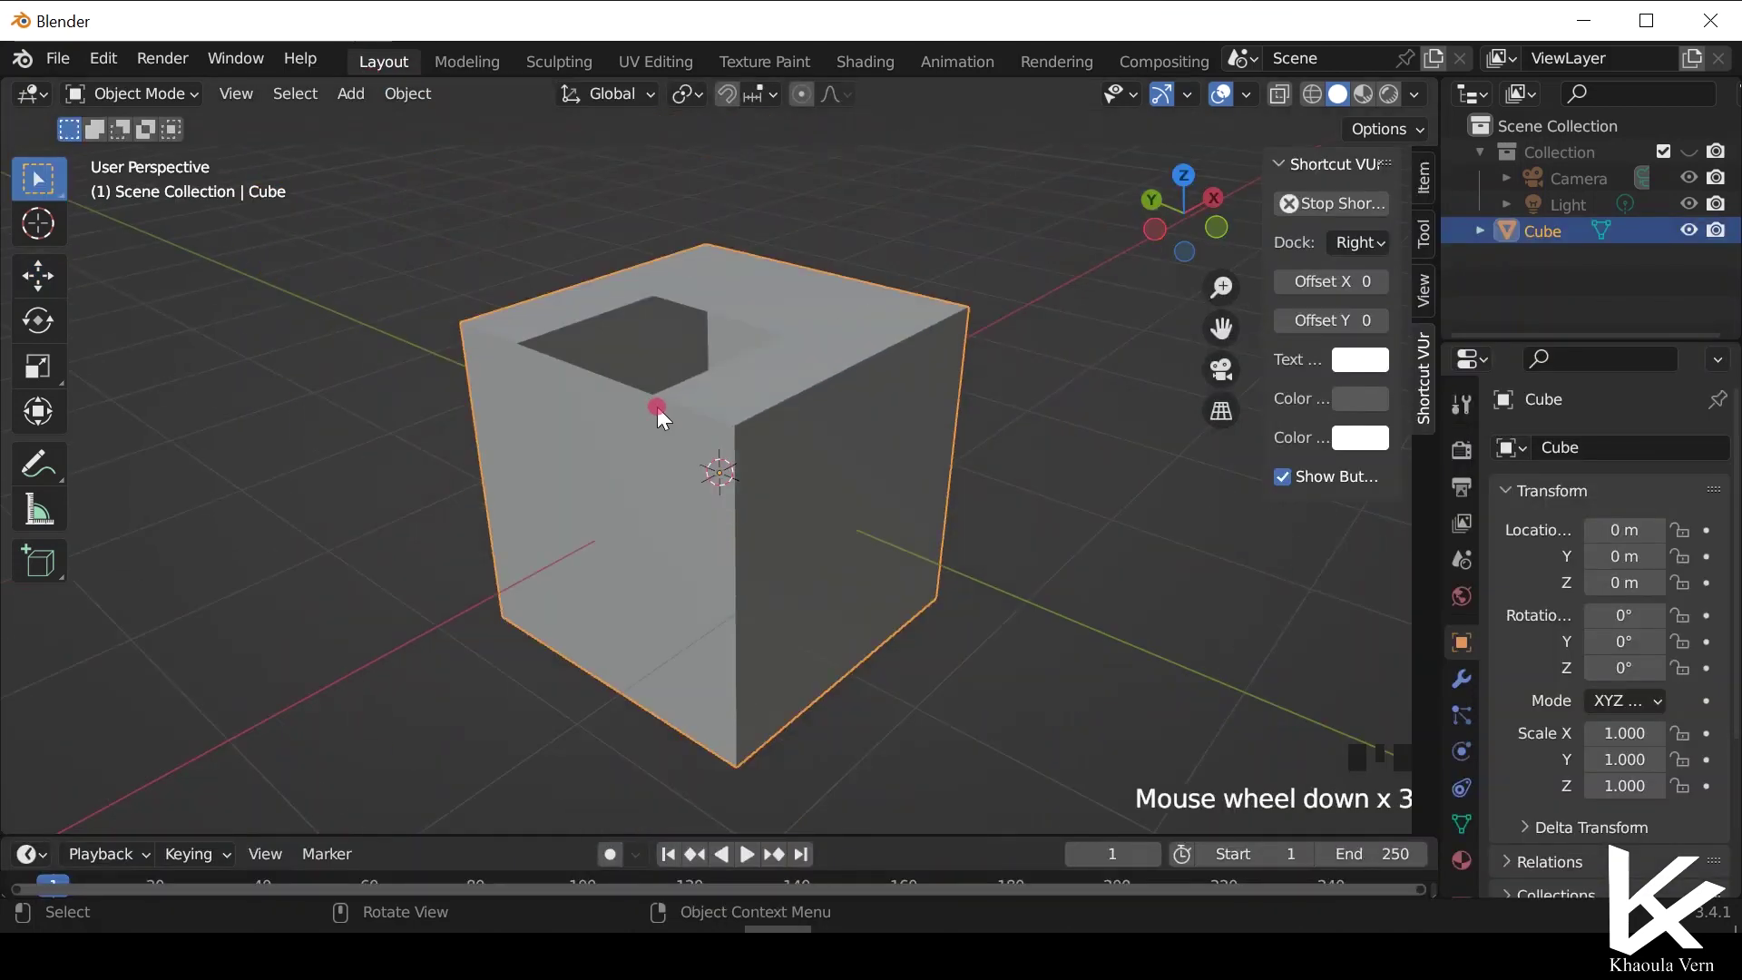
key(Delete)
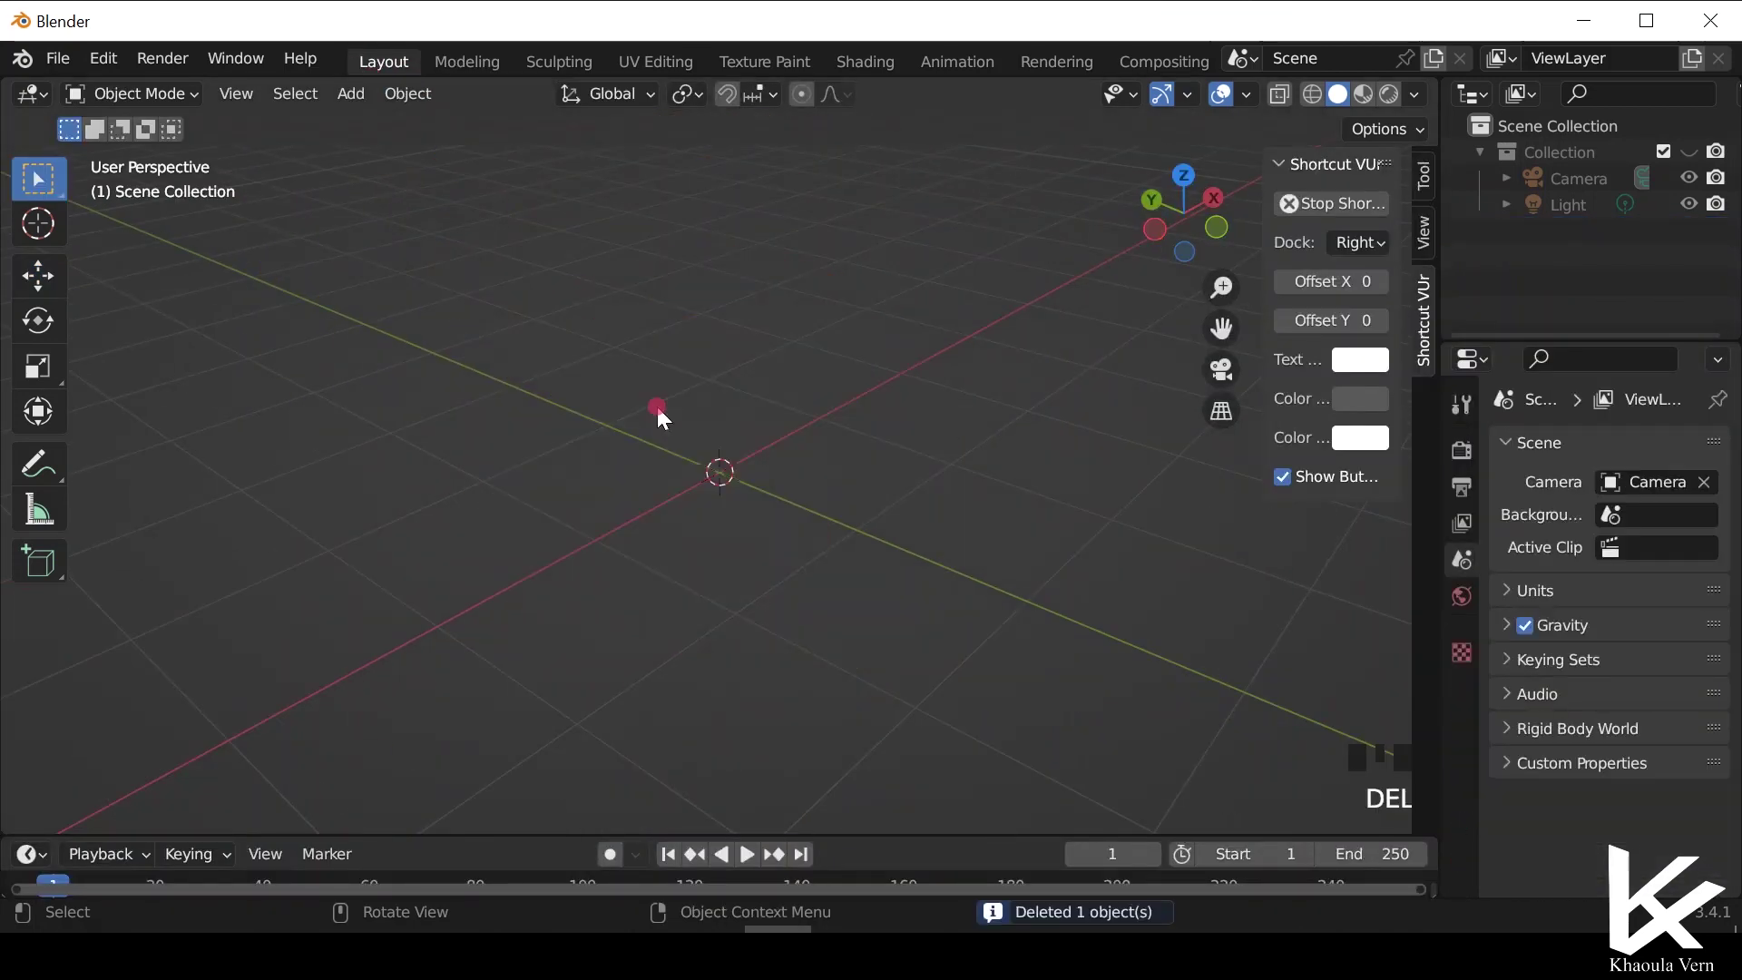
scroll(663, 414, down, 2)
scroll(663, 410, down, 2)
middle_drag(661, 412, 570, 421)
scroll(569, 430, up, 2)
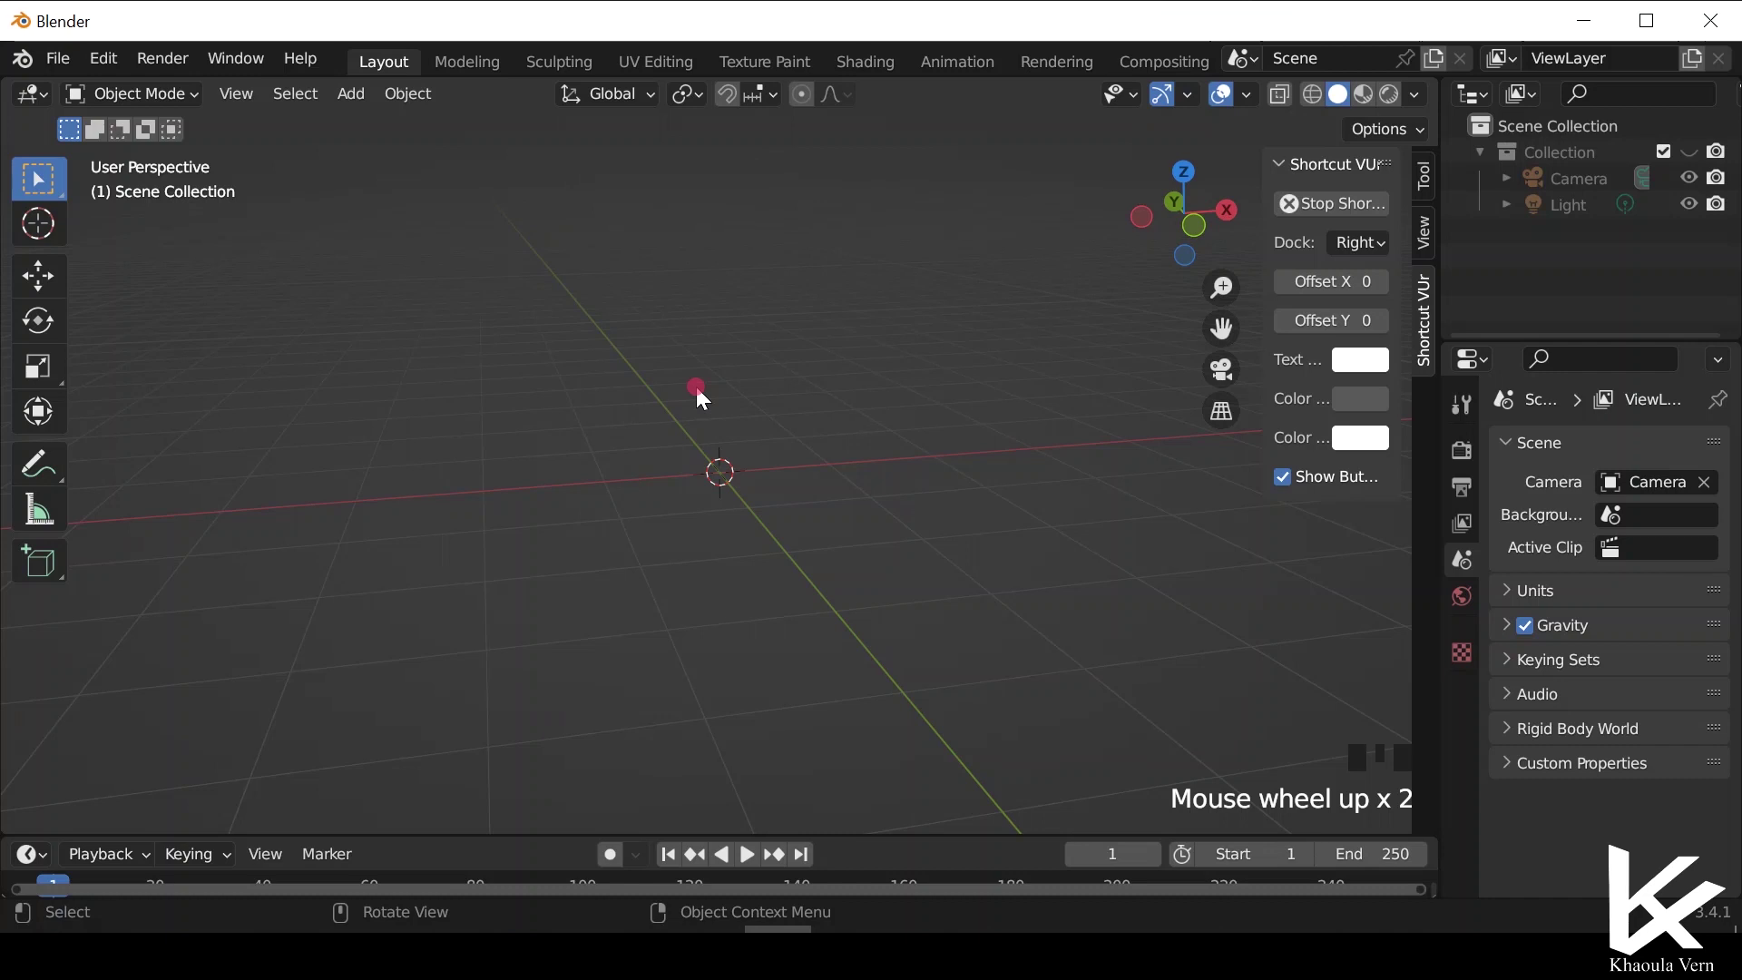
key(shift+a)
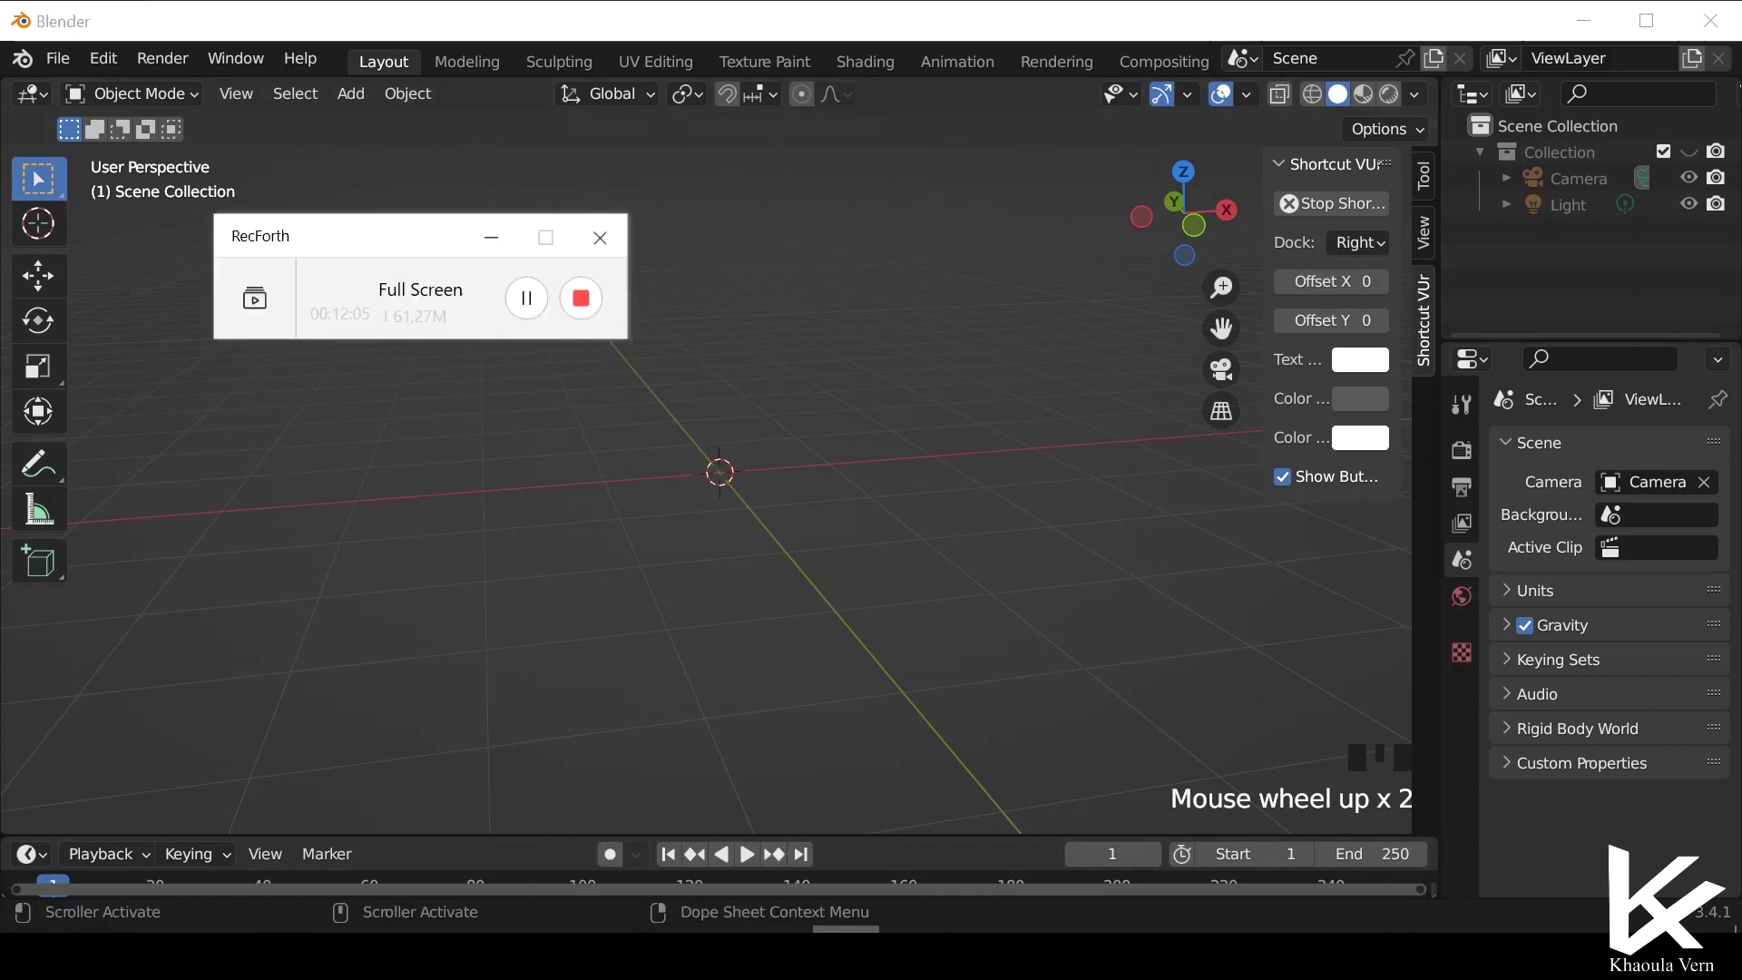
click(524, 302)
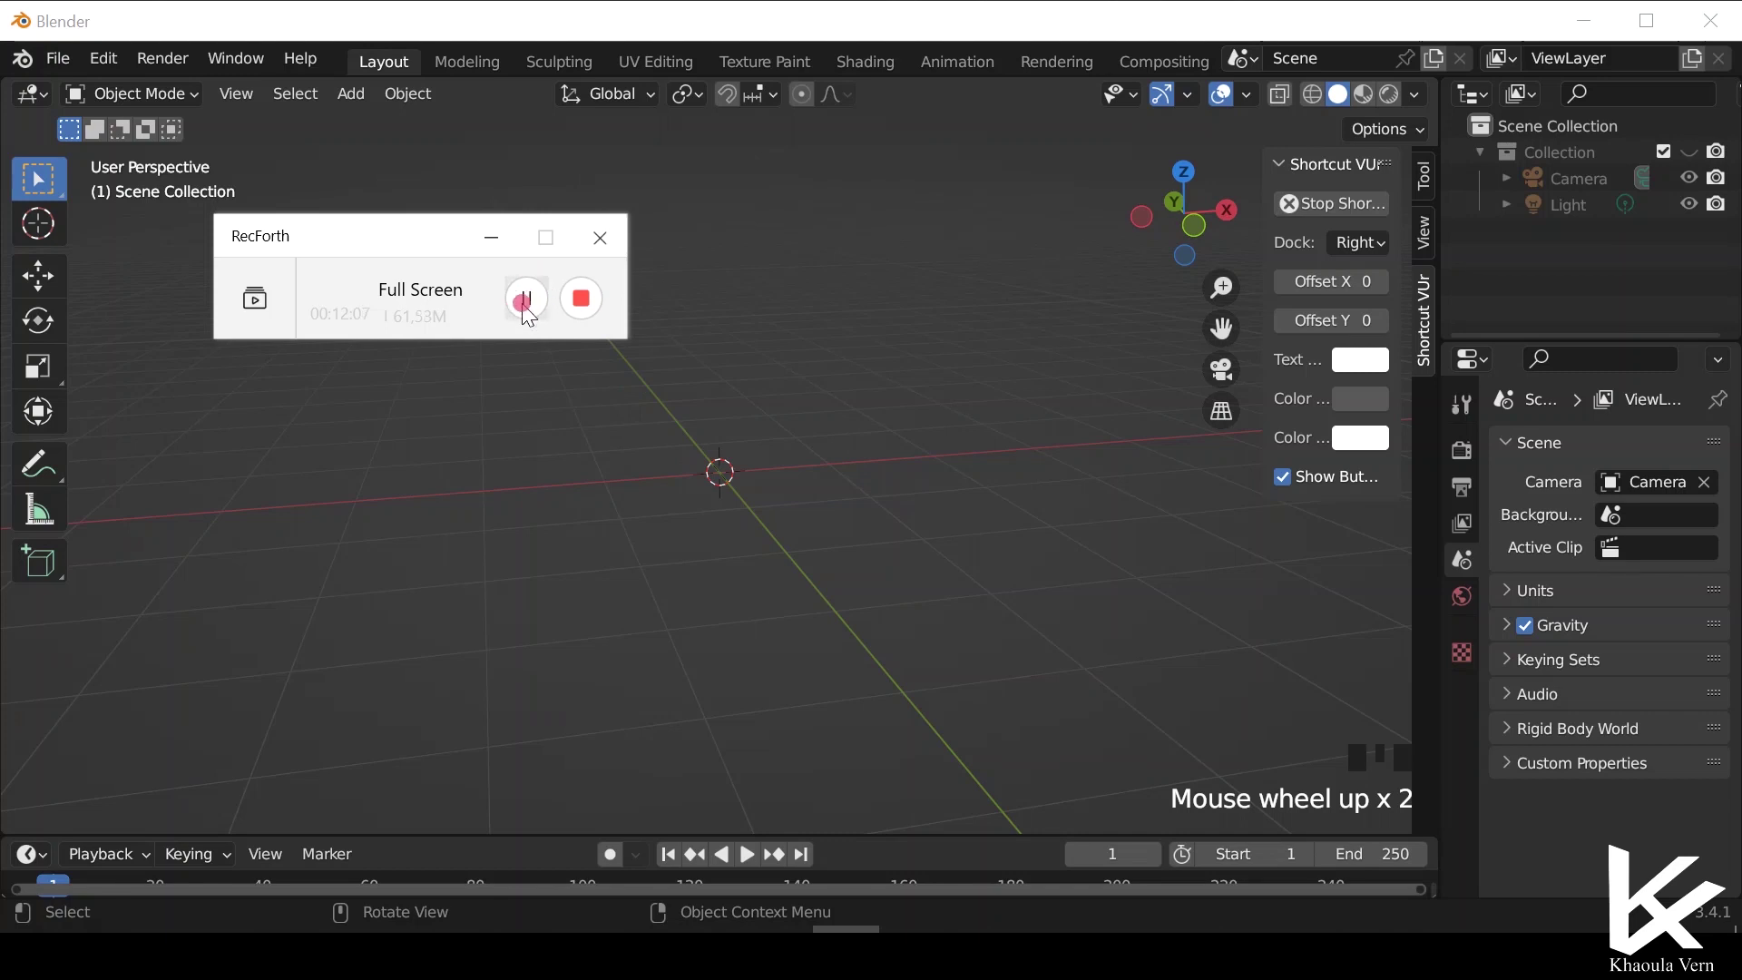
click(573, 299)
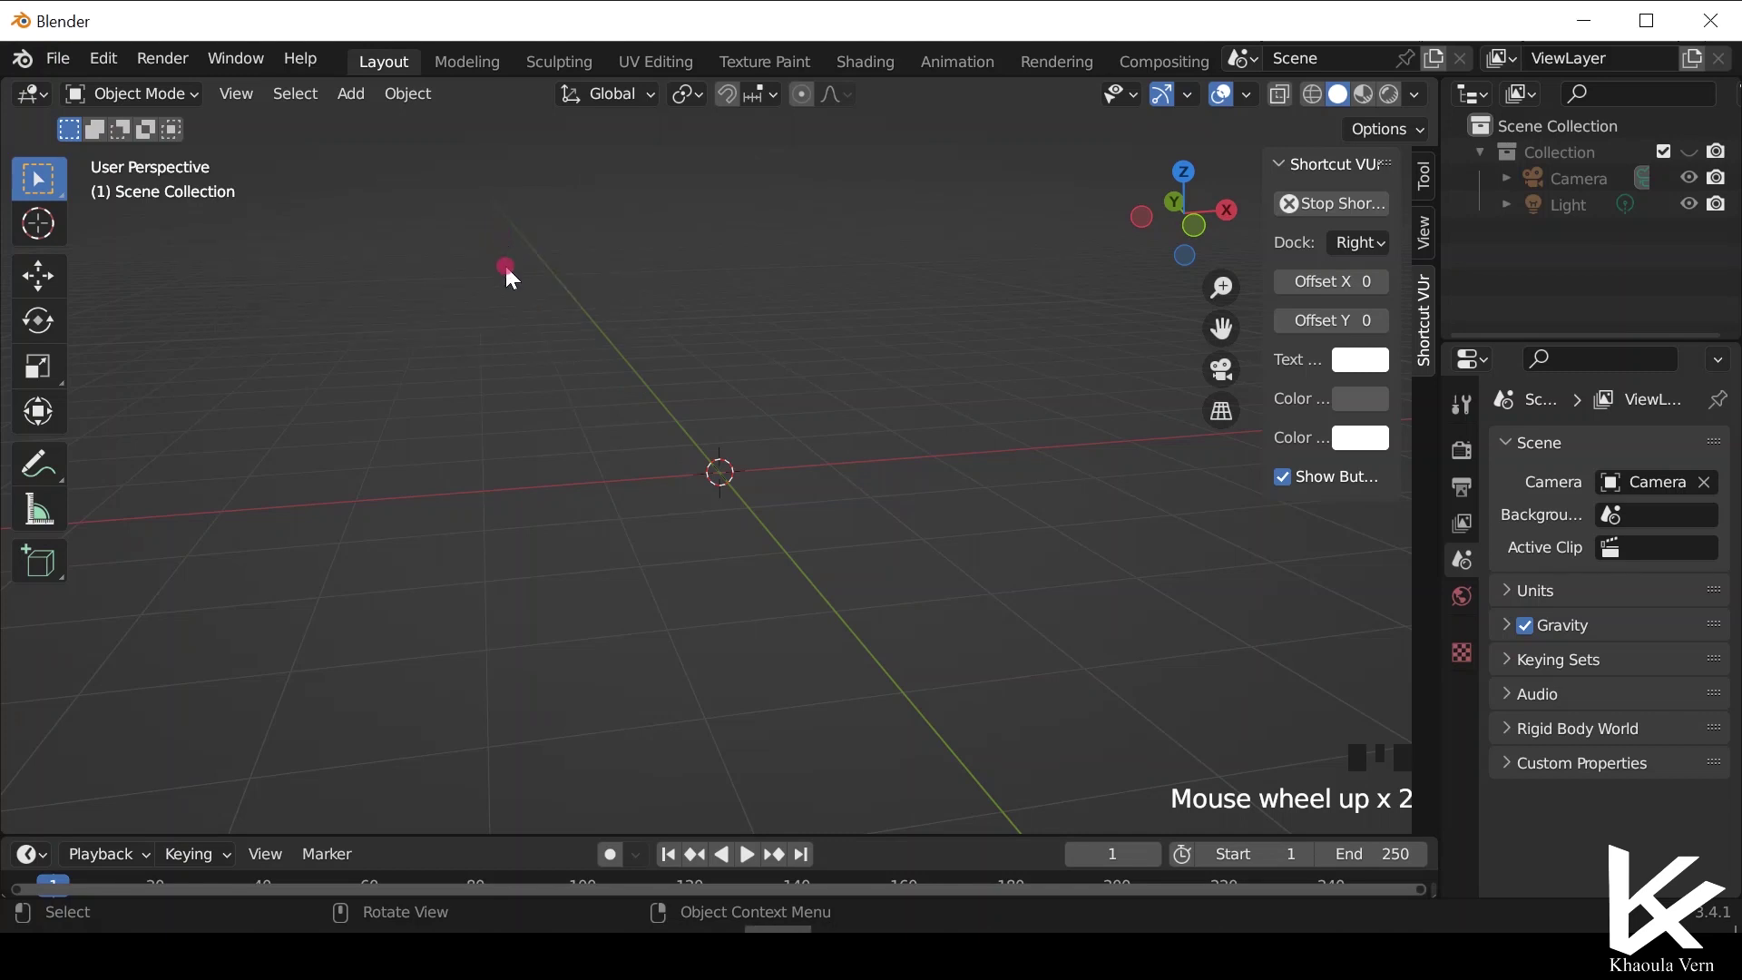
Add a UV sphere mesh to the empty scene.
key(shift+a)
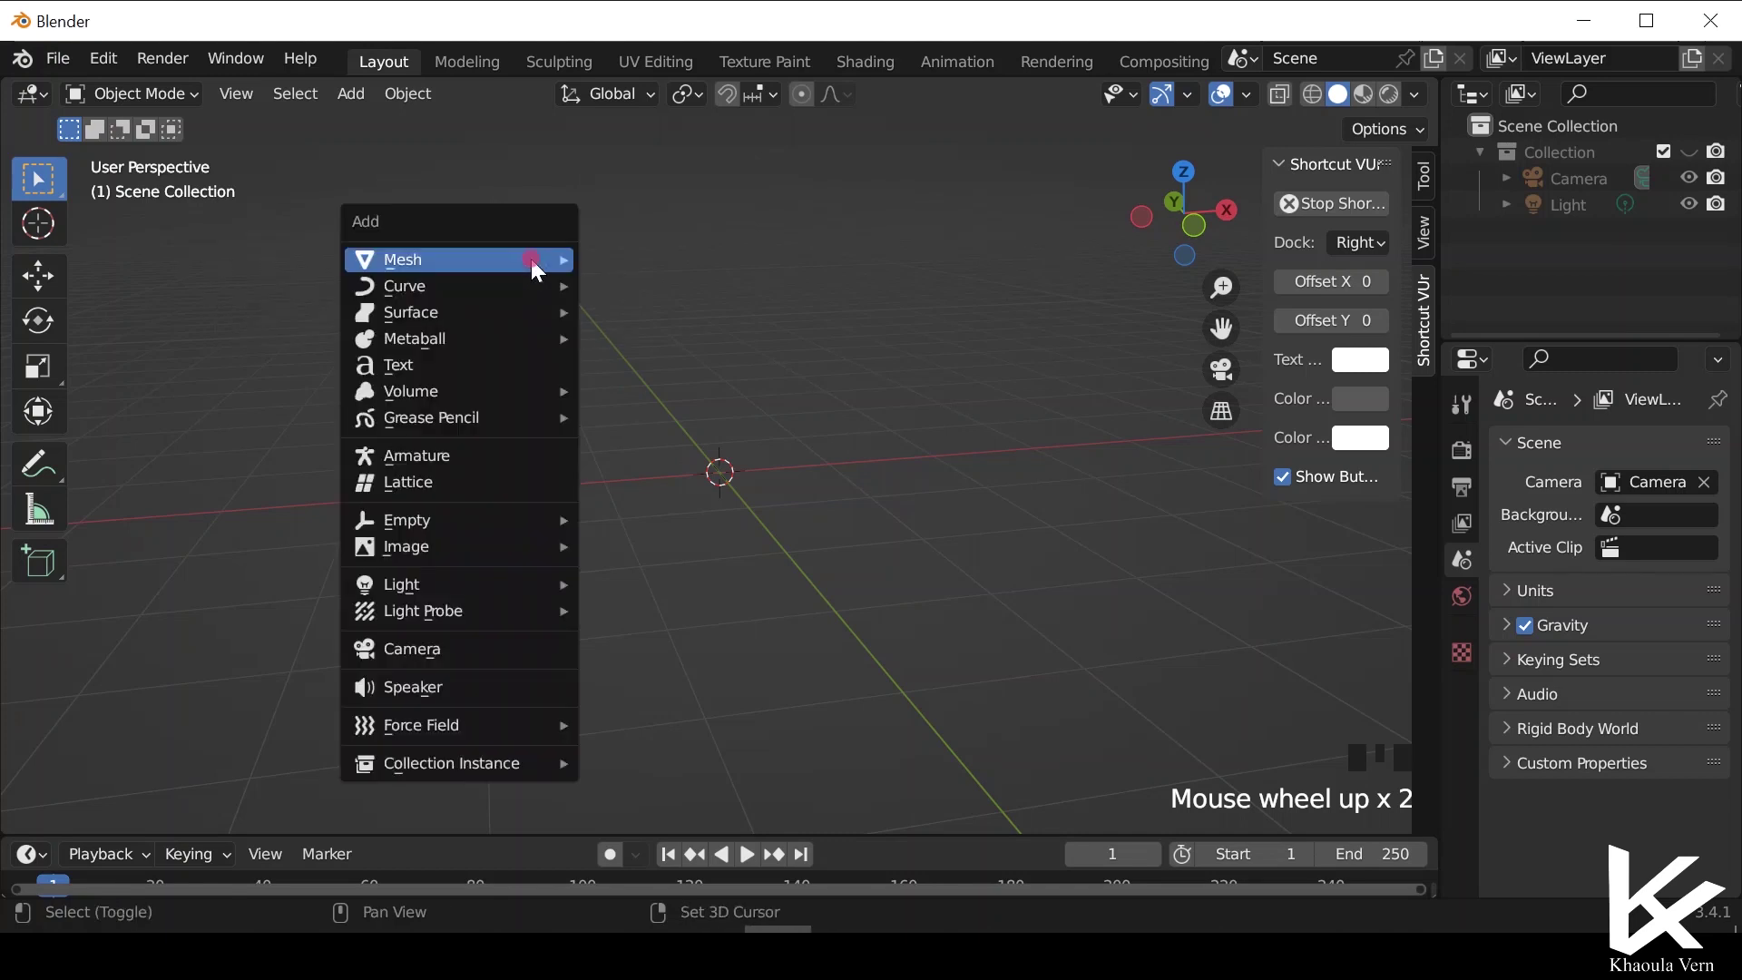
mouse_move(537, 260)
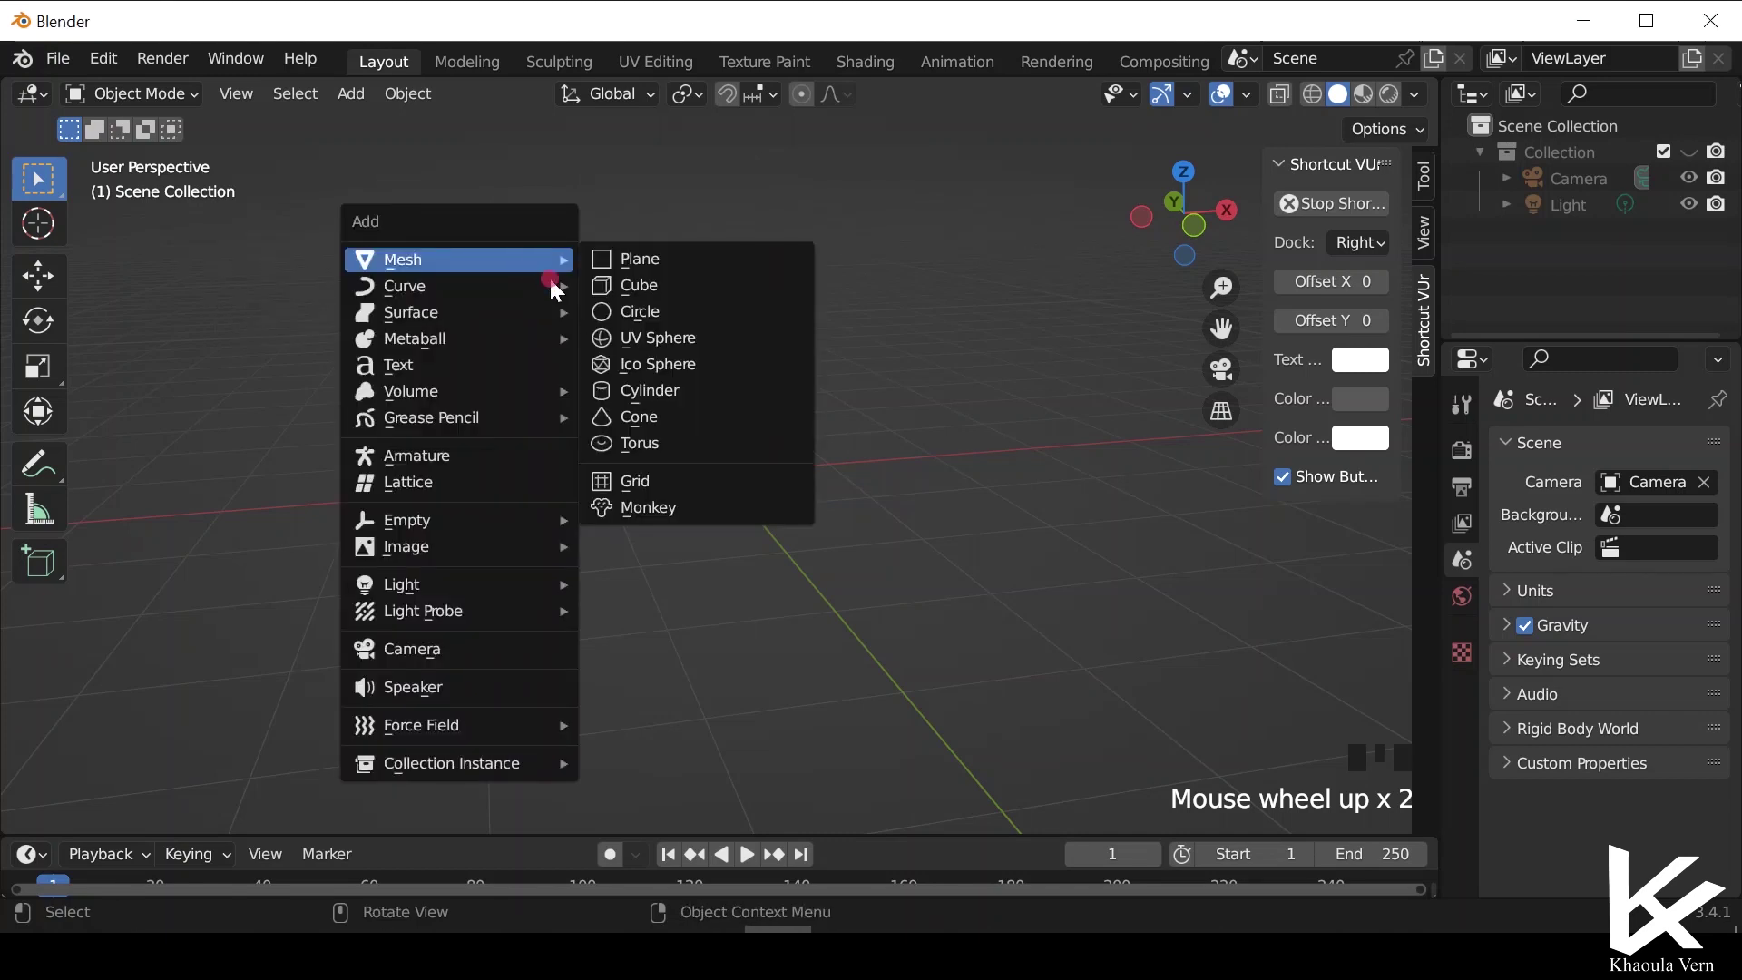
click(680, 345)
middle_drag(765, 470, 661, 564)
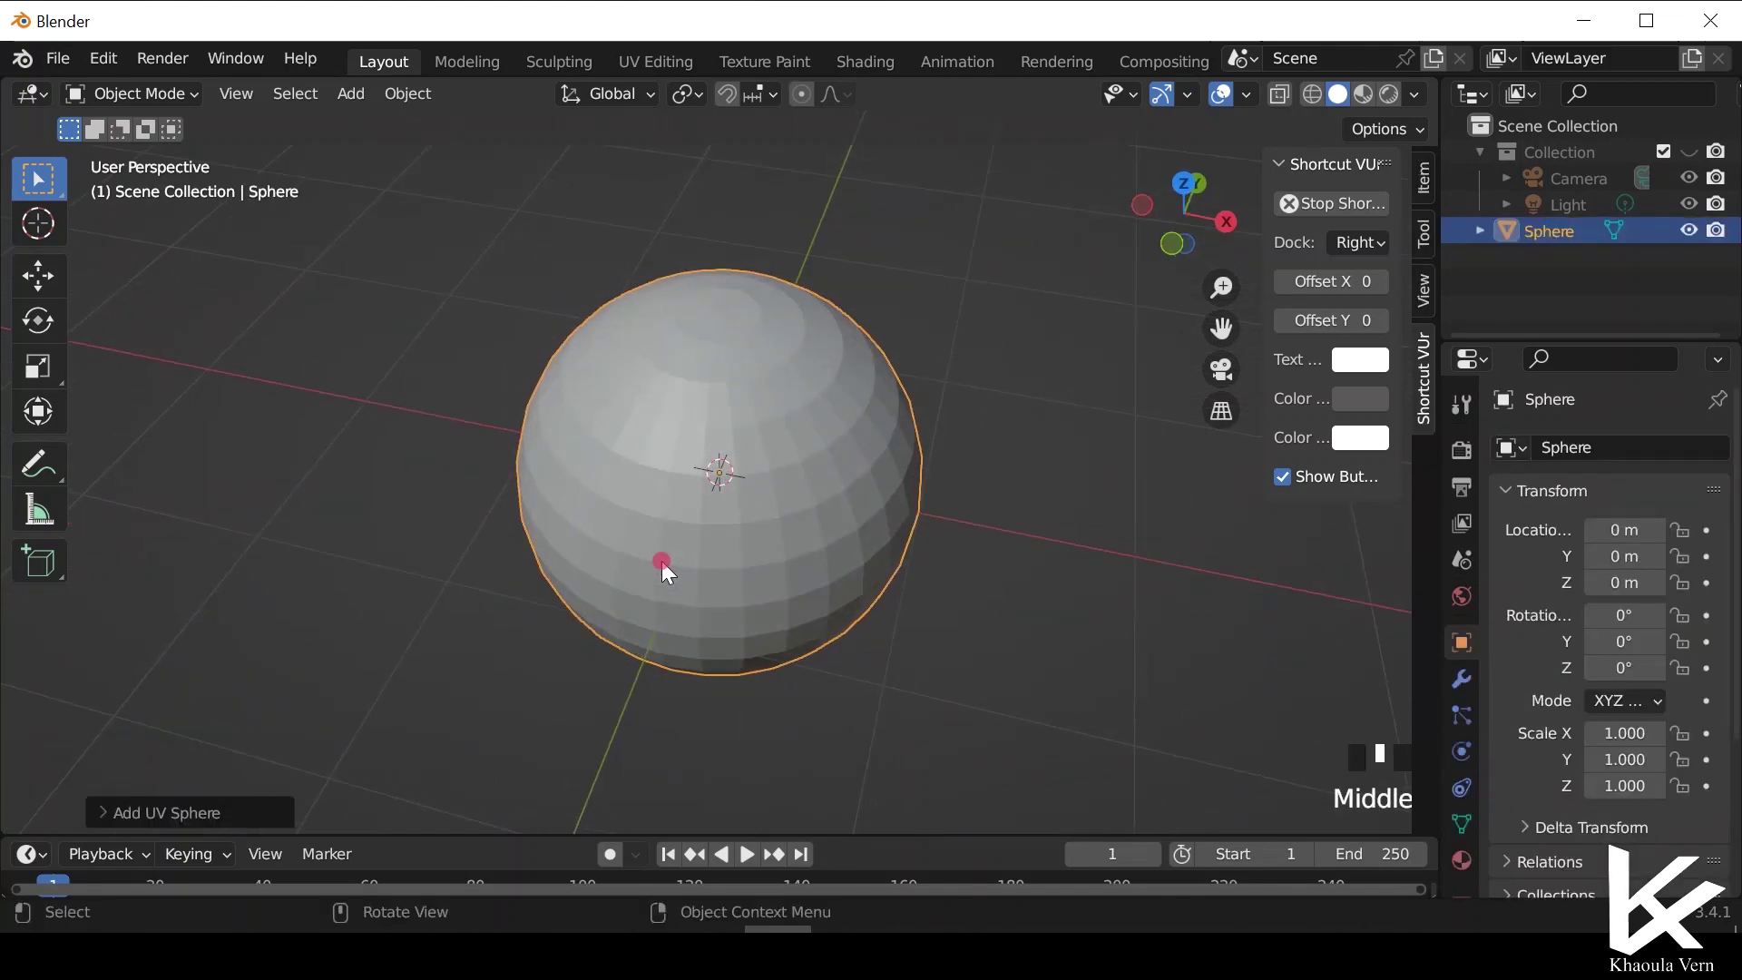
Open the sphere for editing in the Modeling workspace and switch from face select to vertex select mode.
click(466, 61)
scroll(740, 670, down, 2)
middle_drag(732, 623, 635, 408)
click(275, 93)
click(949, 659)
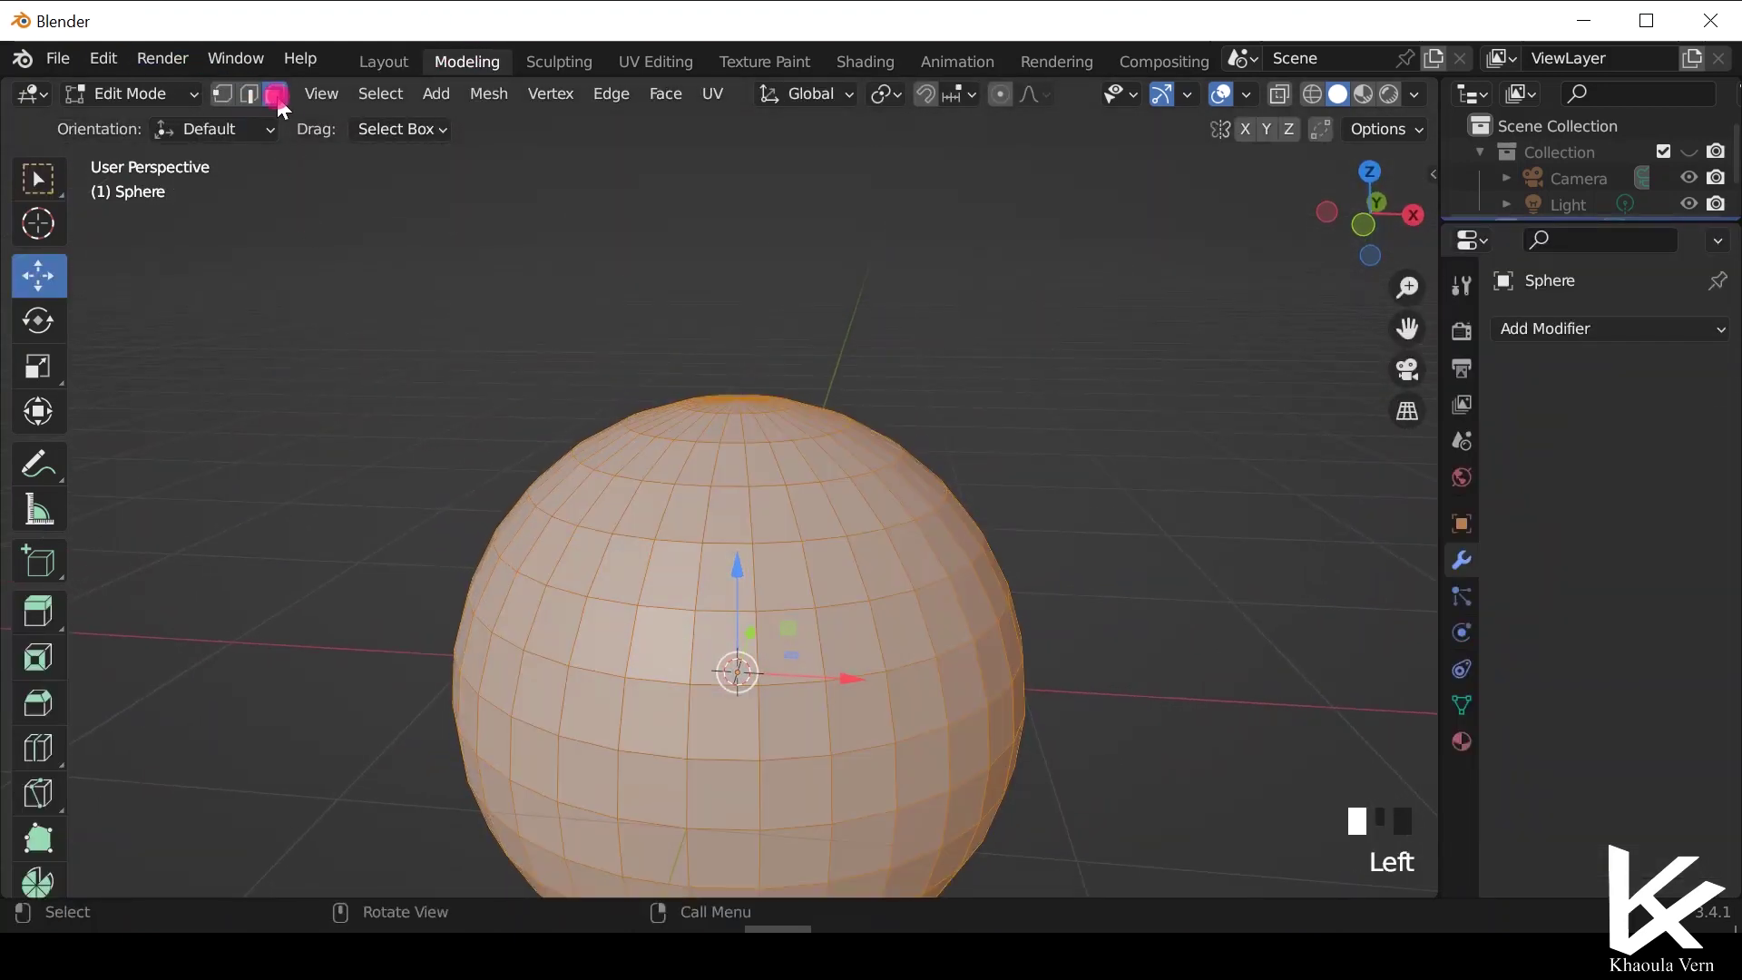
click(223, 93)
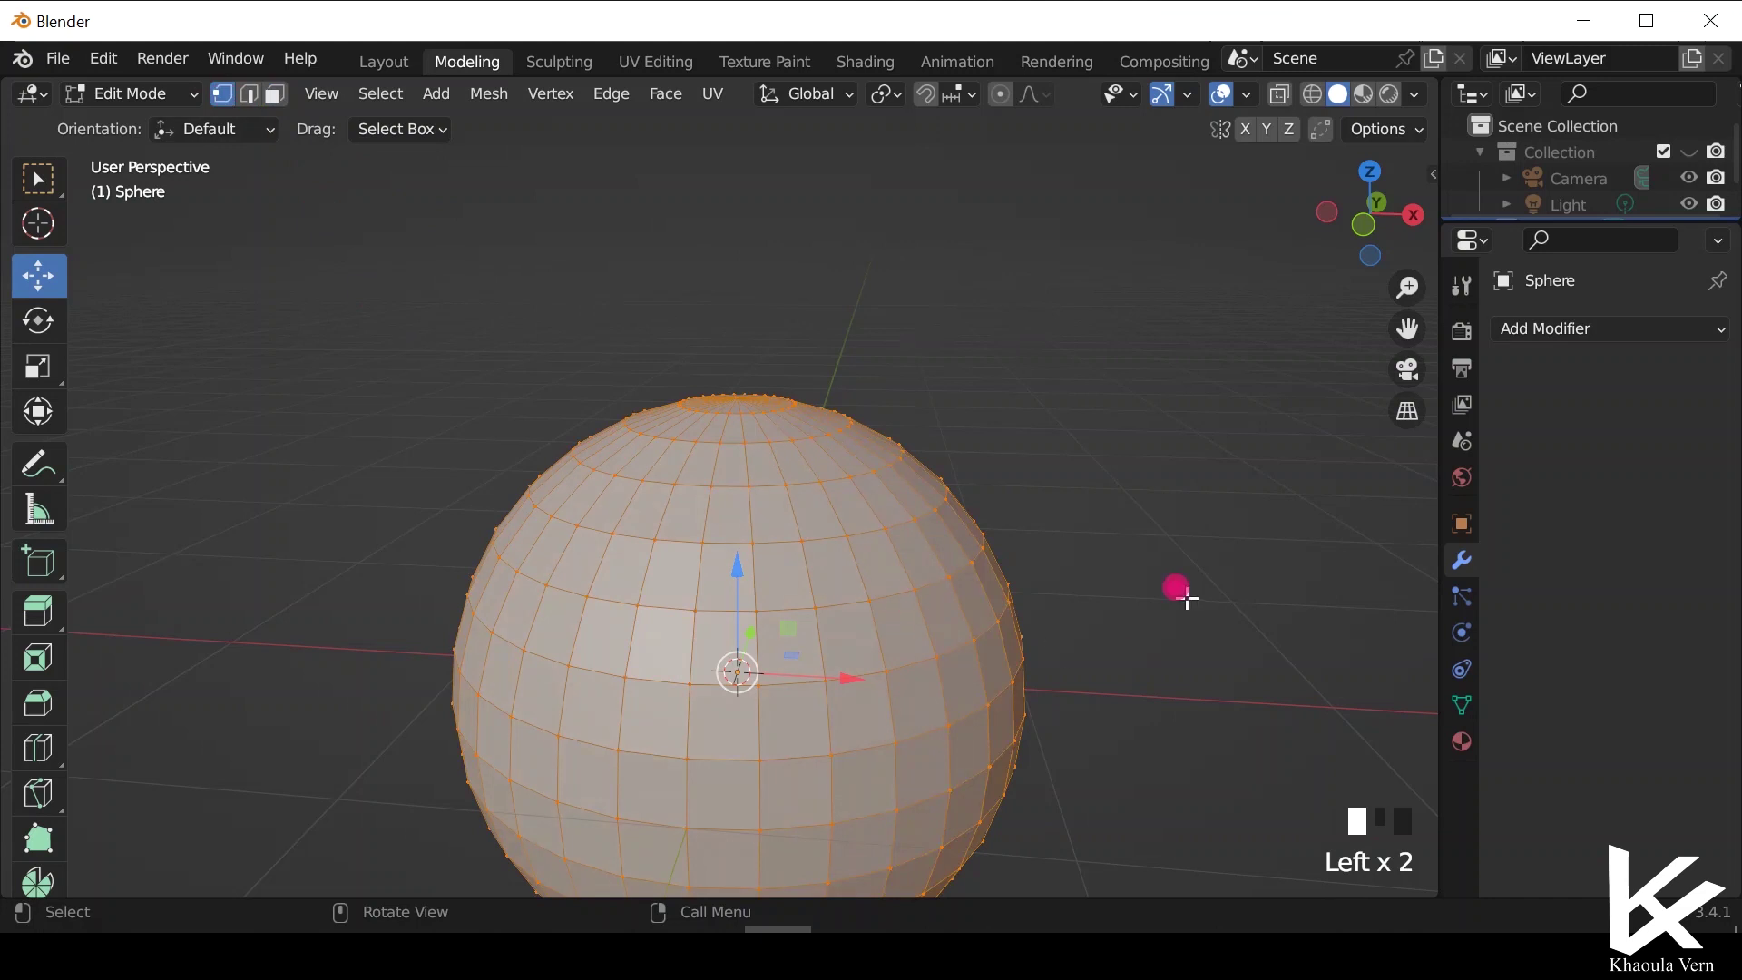
Select a single vertex on the upper part of the sphere and examine its vertex rings from above.
click(894, 500)
click(777, 395)
click(719, 406)
double_click(721, 496)
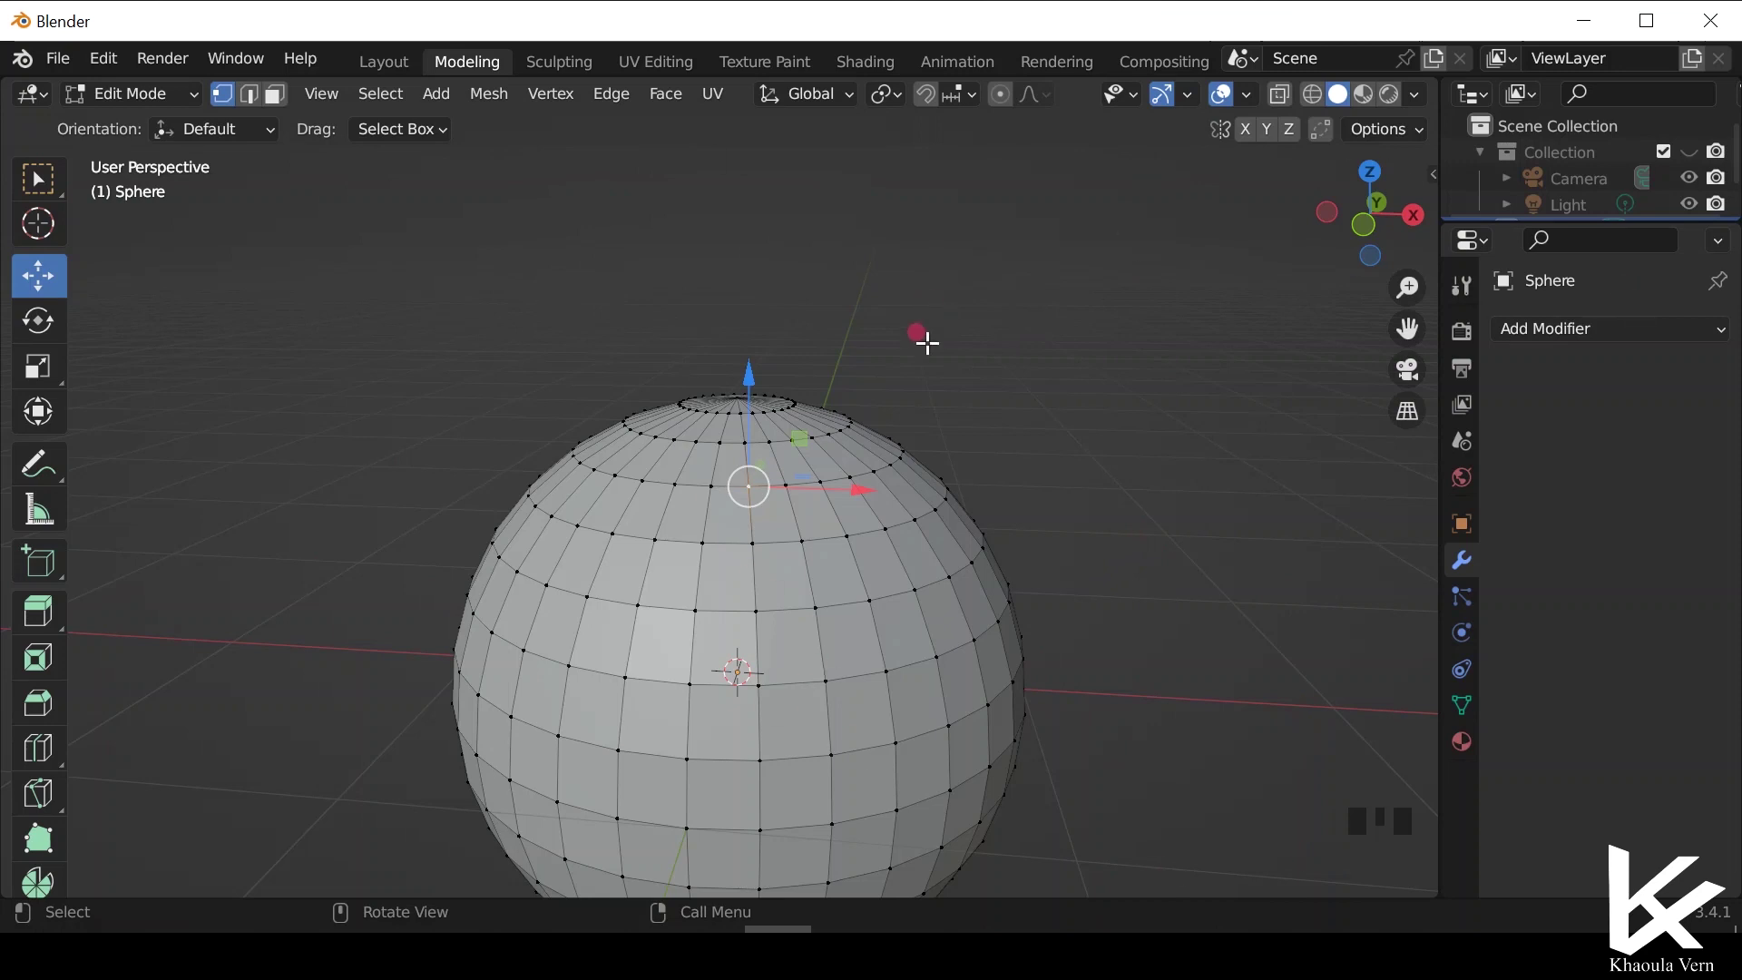
scroll(886, 626, up, 4)
middle_drag(886, 630, 828, 712)
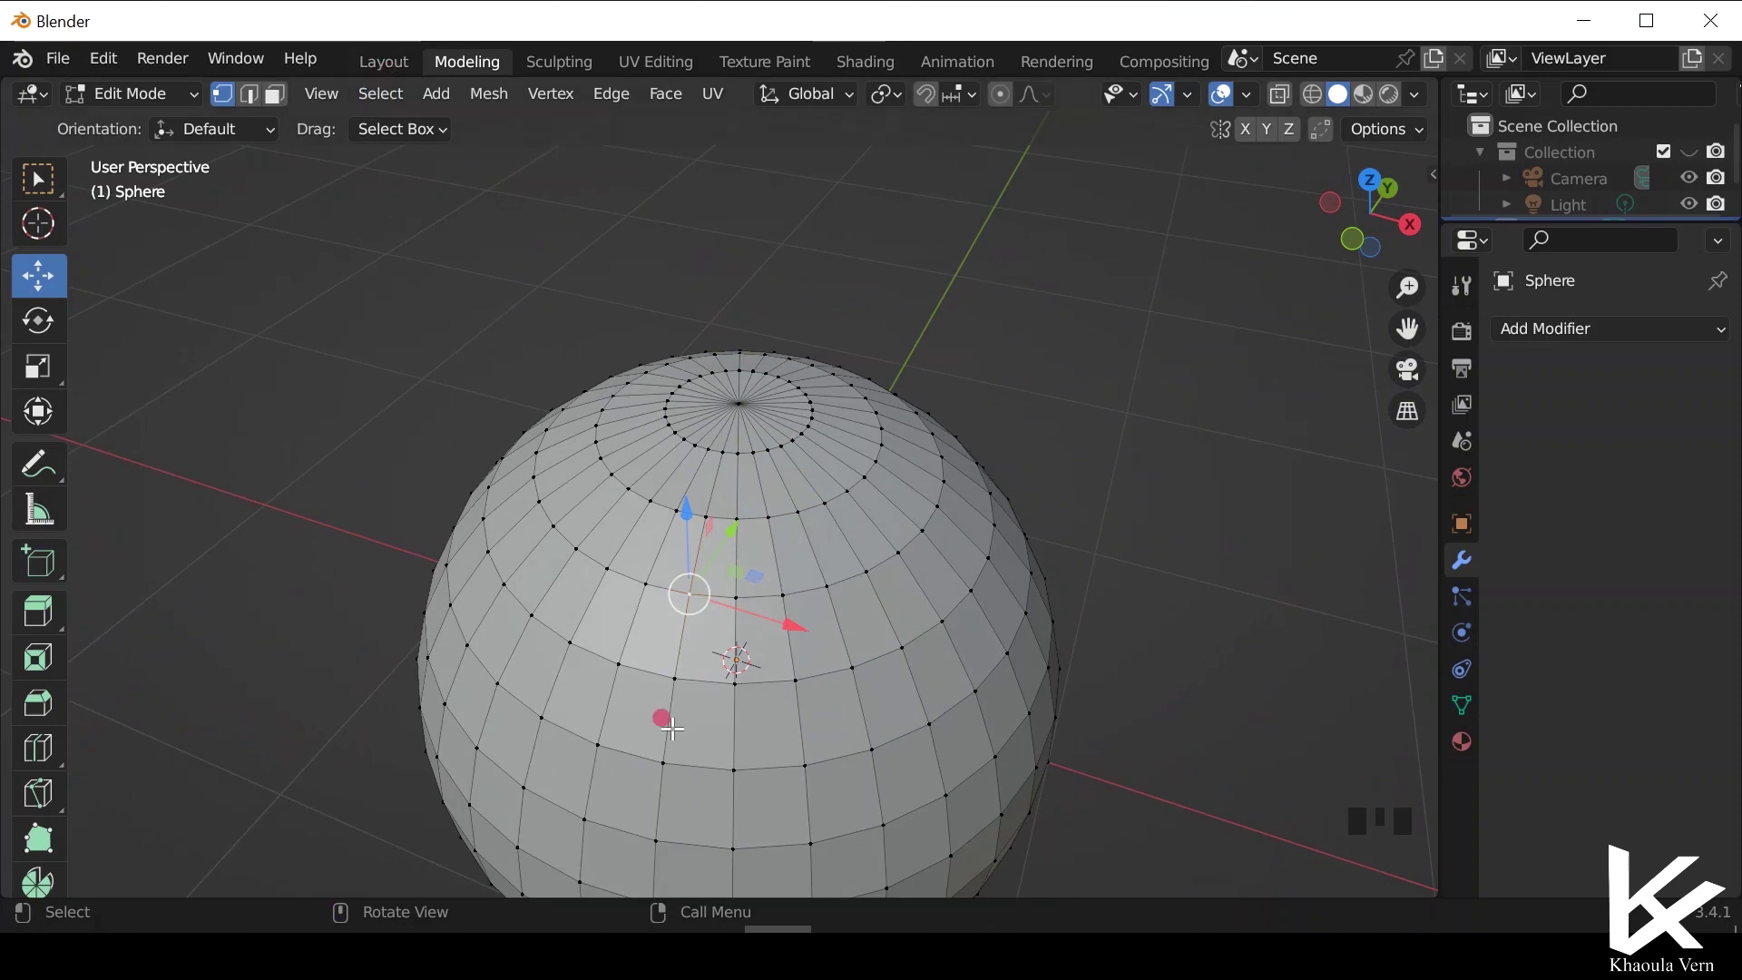
Return to the Layout workspace and delete the sphere.
click(392, 70)
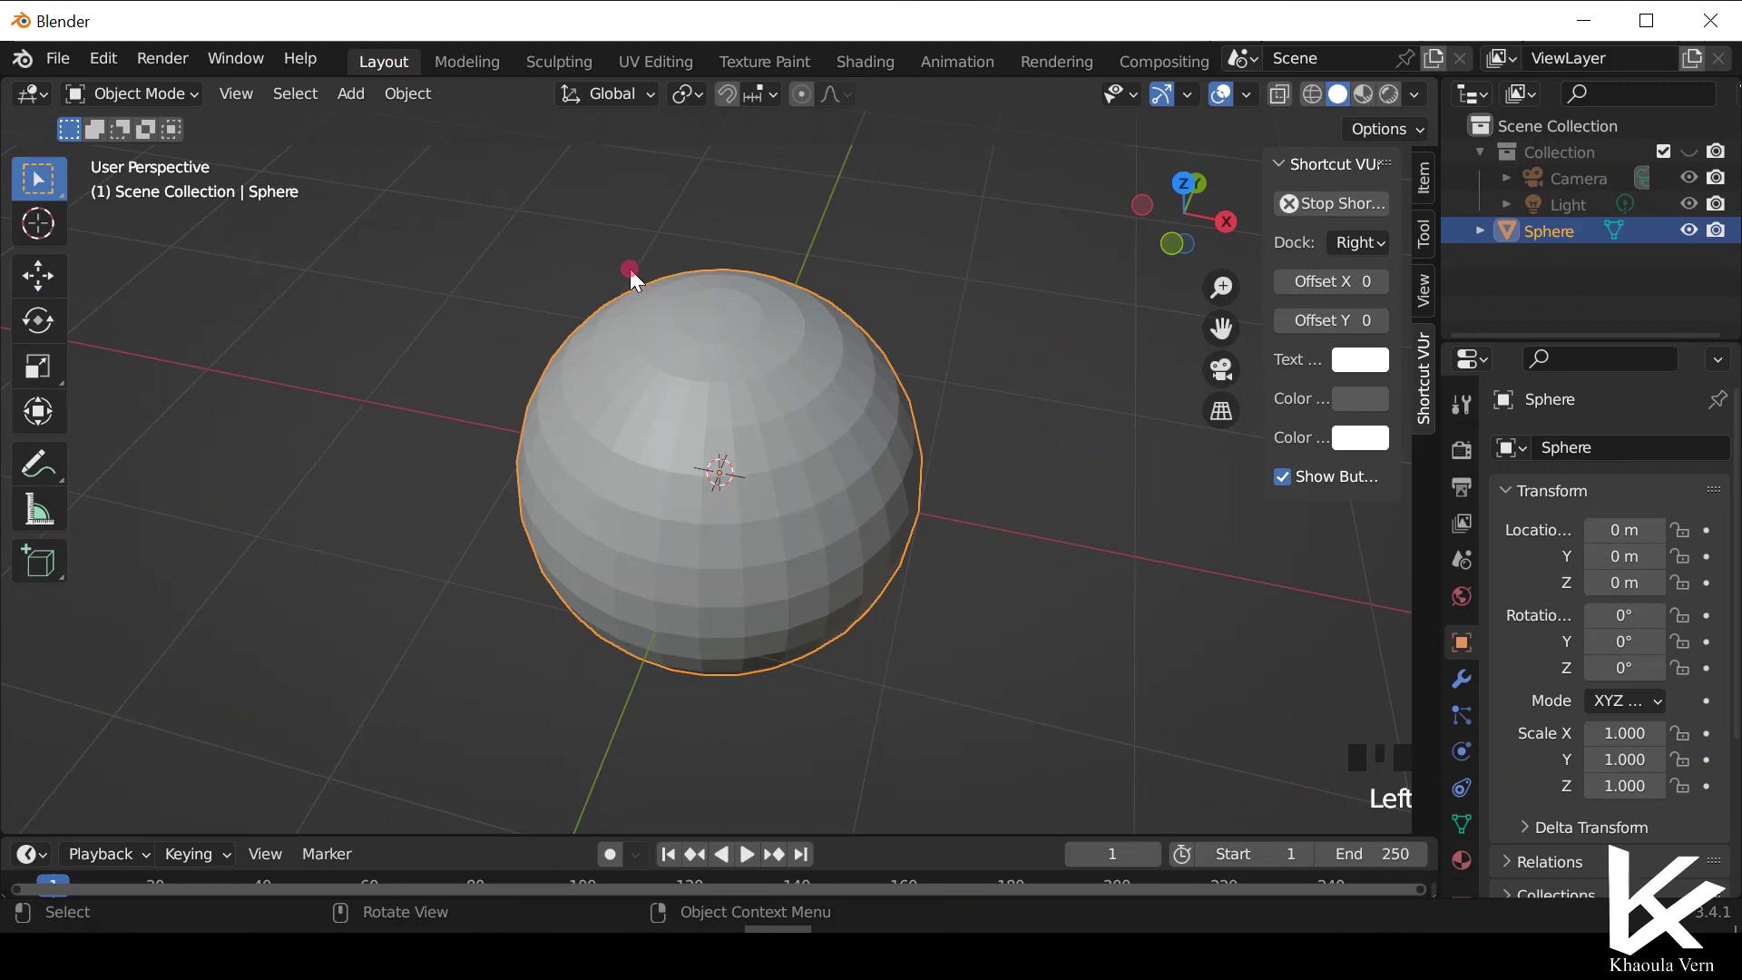
key(Delete)
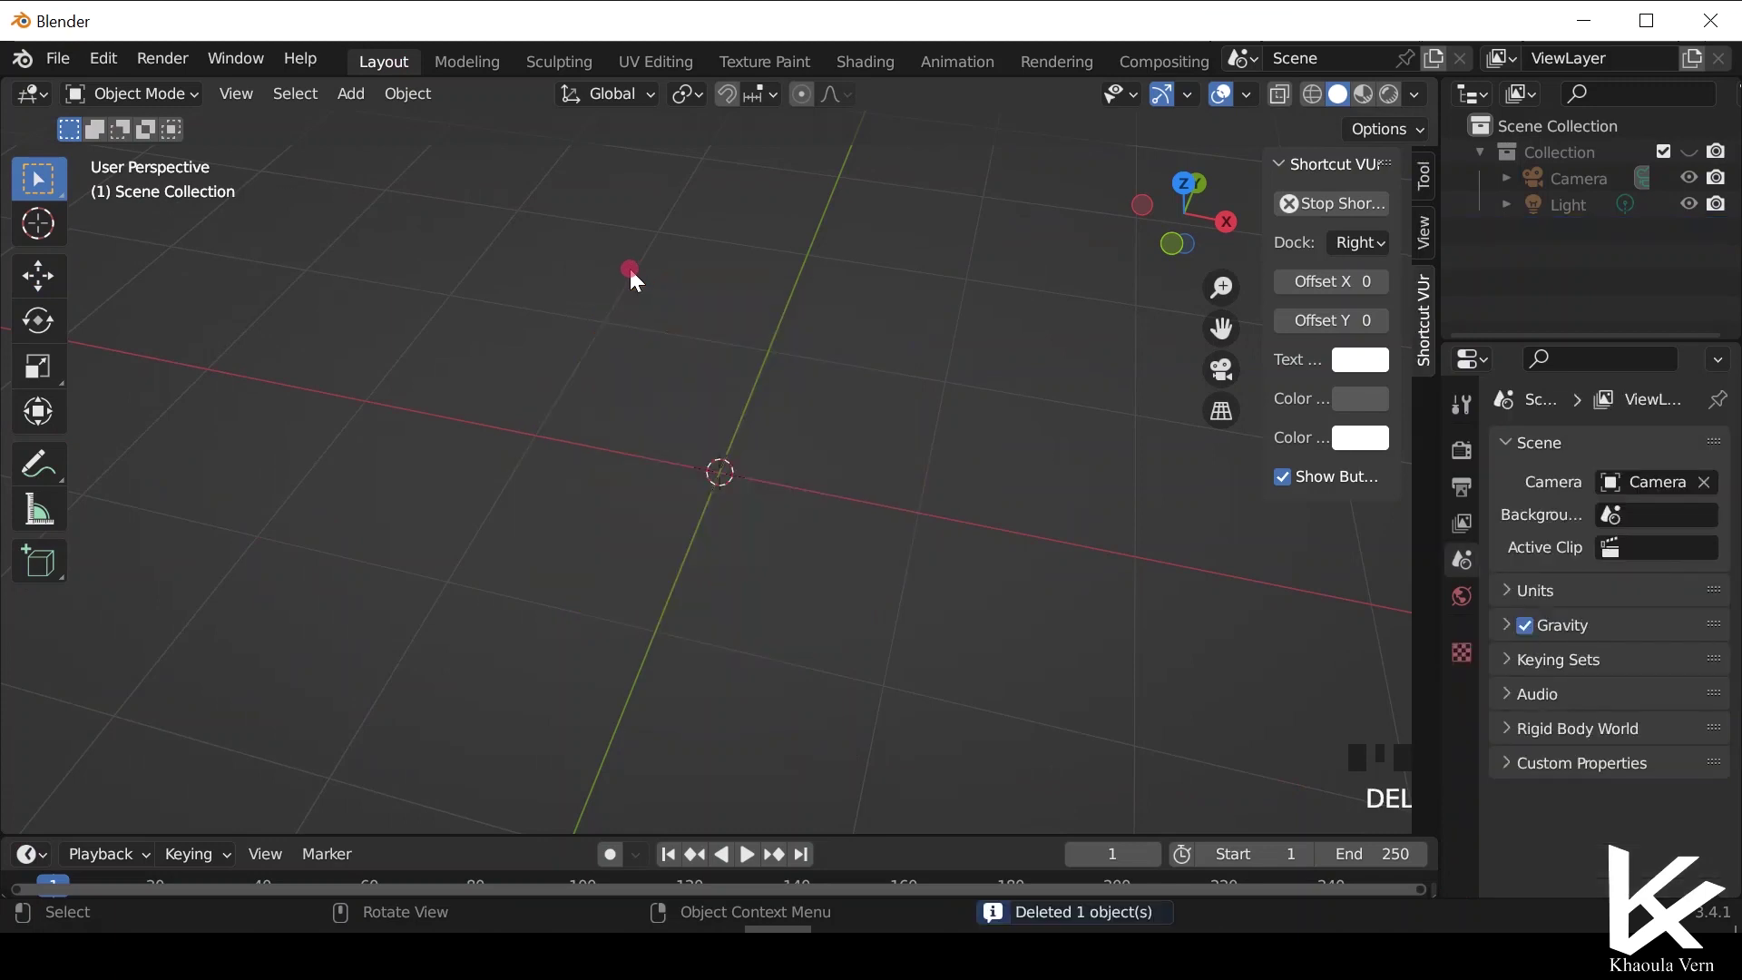
Add a new cube mesh and view it from several sides.
key(shift+a)
mouse_move(630, 268)
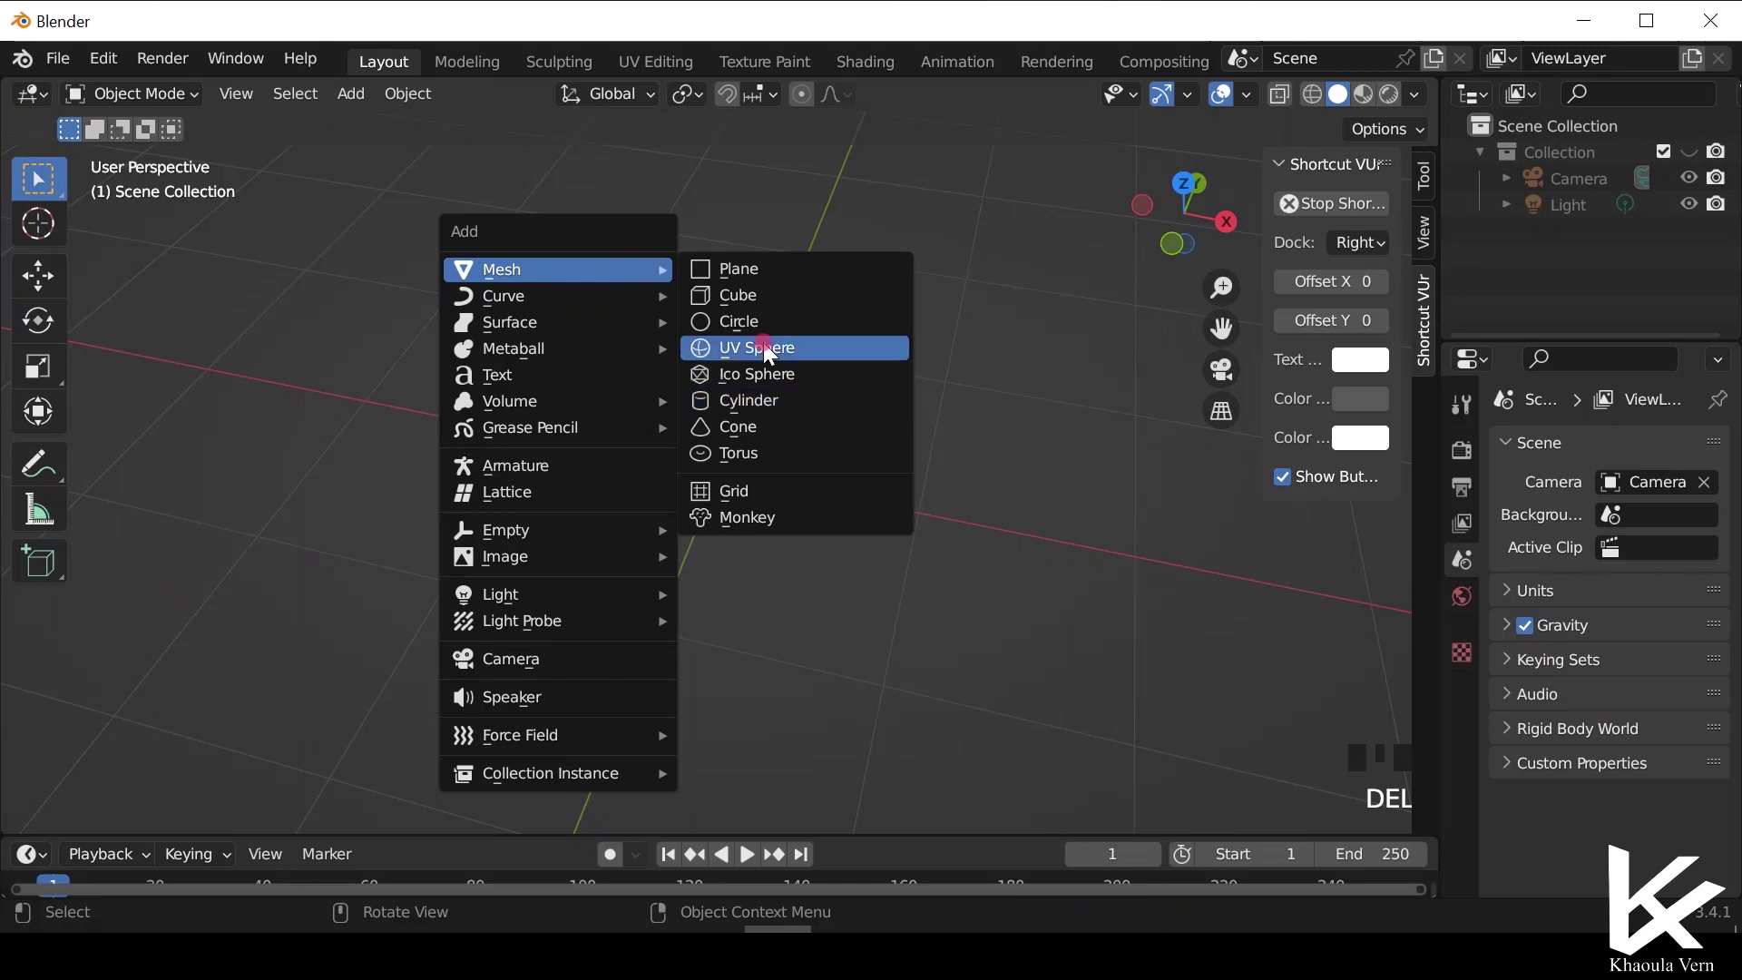
click(762, 296)
scroll(775, 410, up, 2)
scroll(780, 417, down, 4)
middle_drag(798, 431, 811, 374)
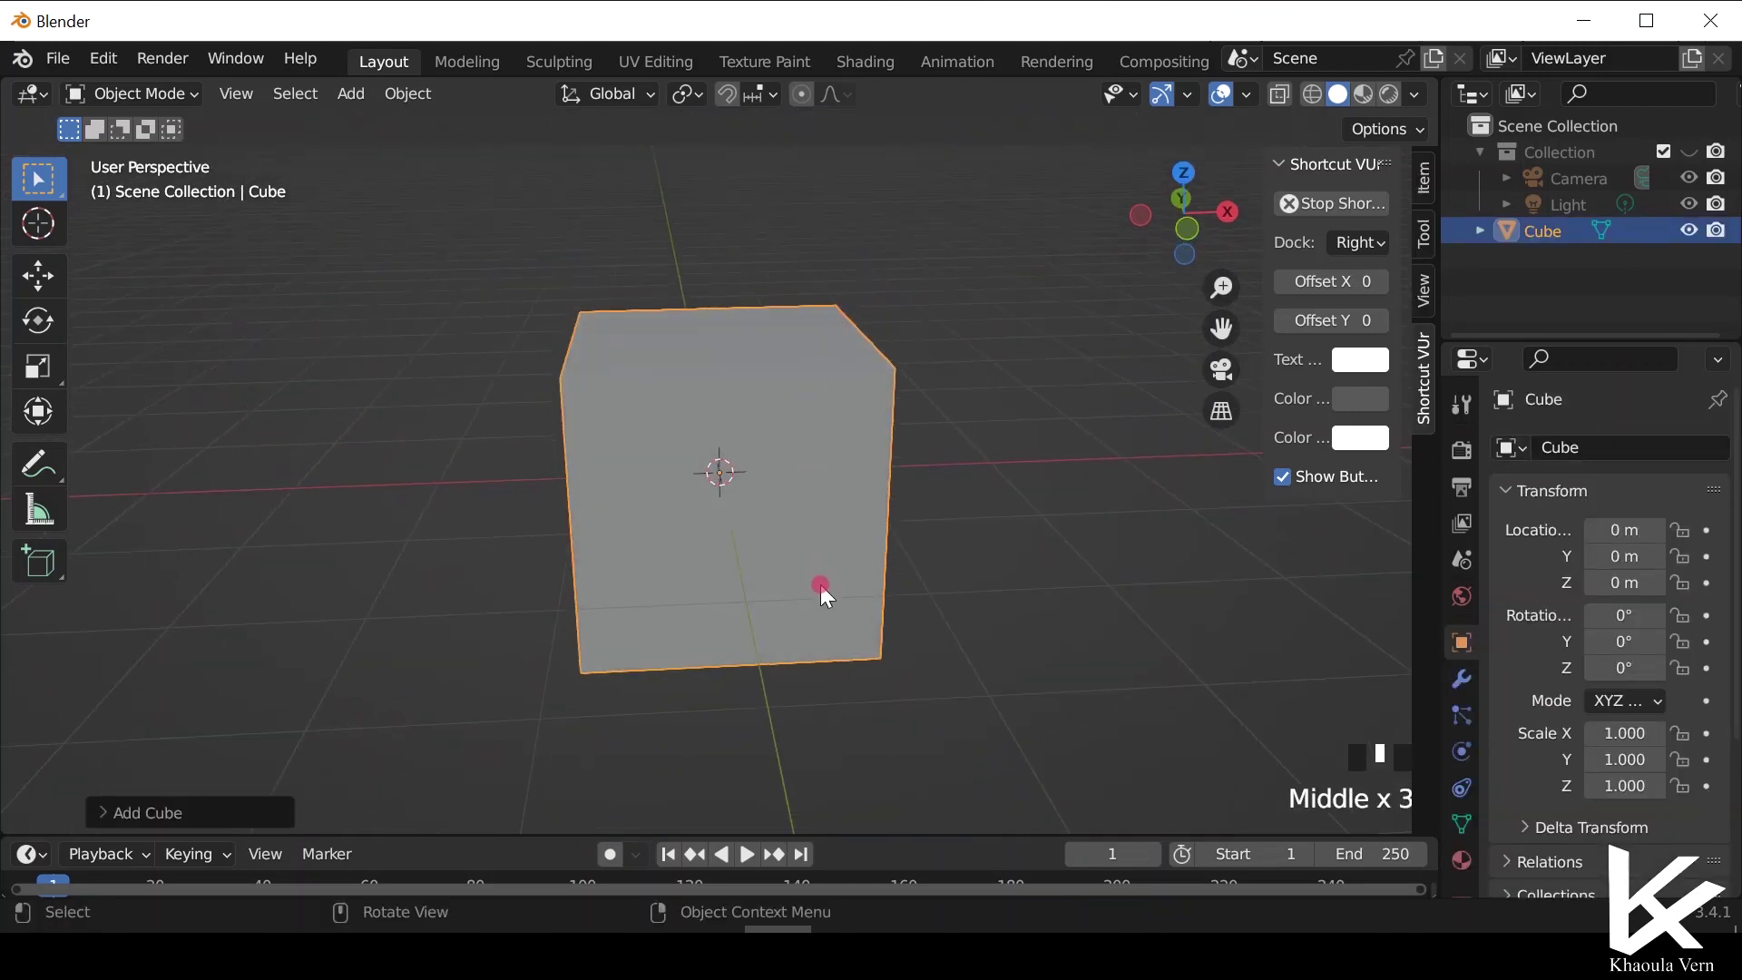
middle_drag(591, 561, 637, 857)
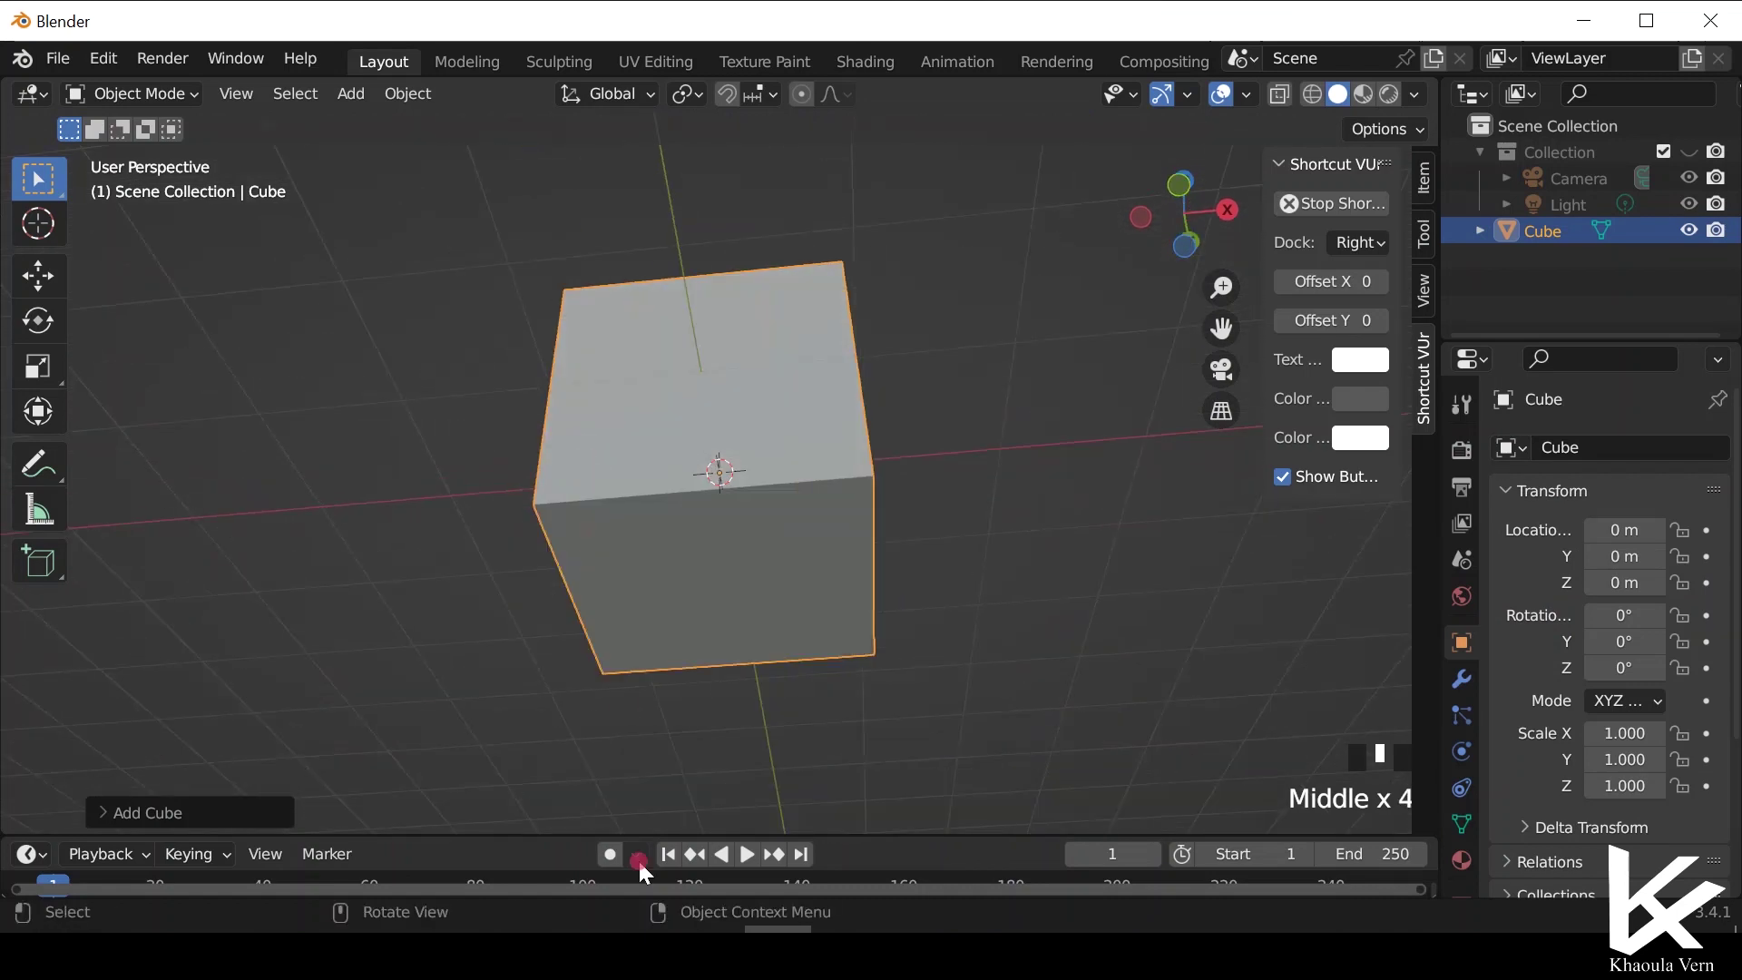
Open the cube for editing in the Modeling workspace and select its top face in face select mode.
click(450, 46)
middle_drag(735, 657, 547, 449)
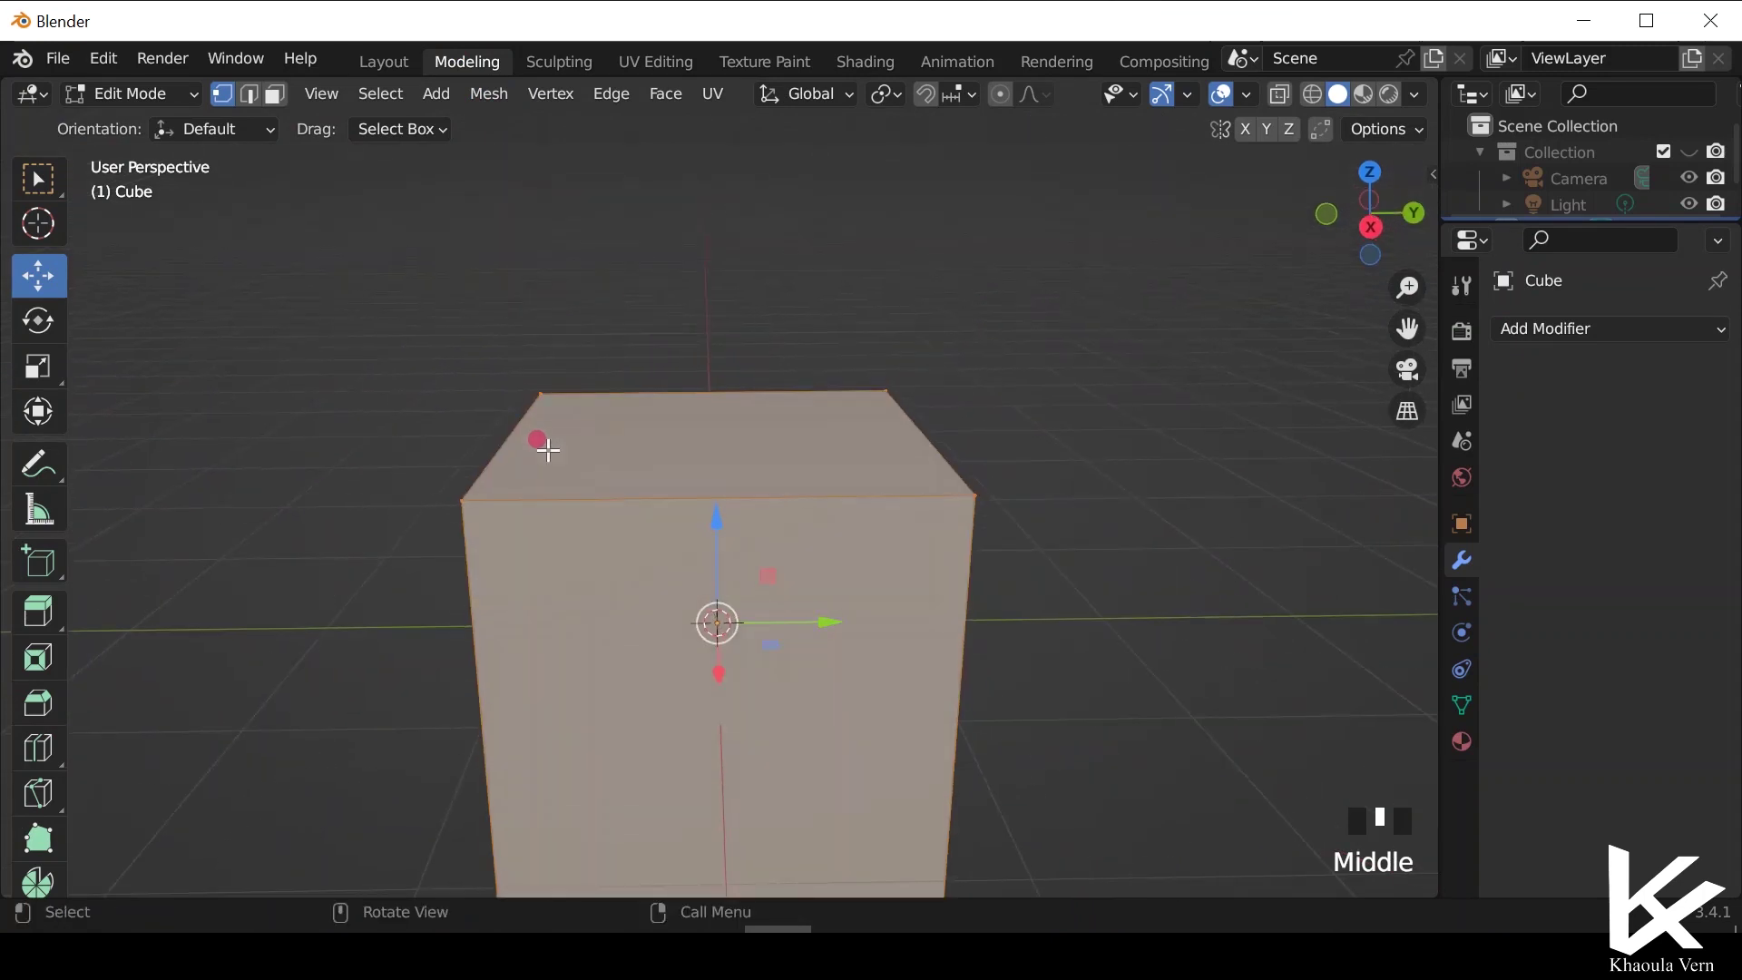
scroll(435, 253, down, 2)
click(275, 94)
click(756, 485)
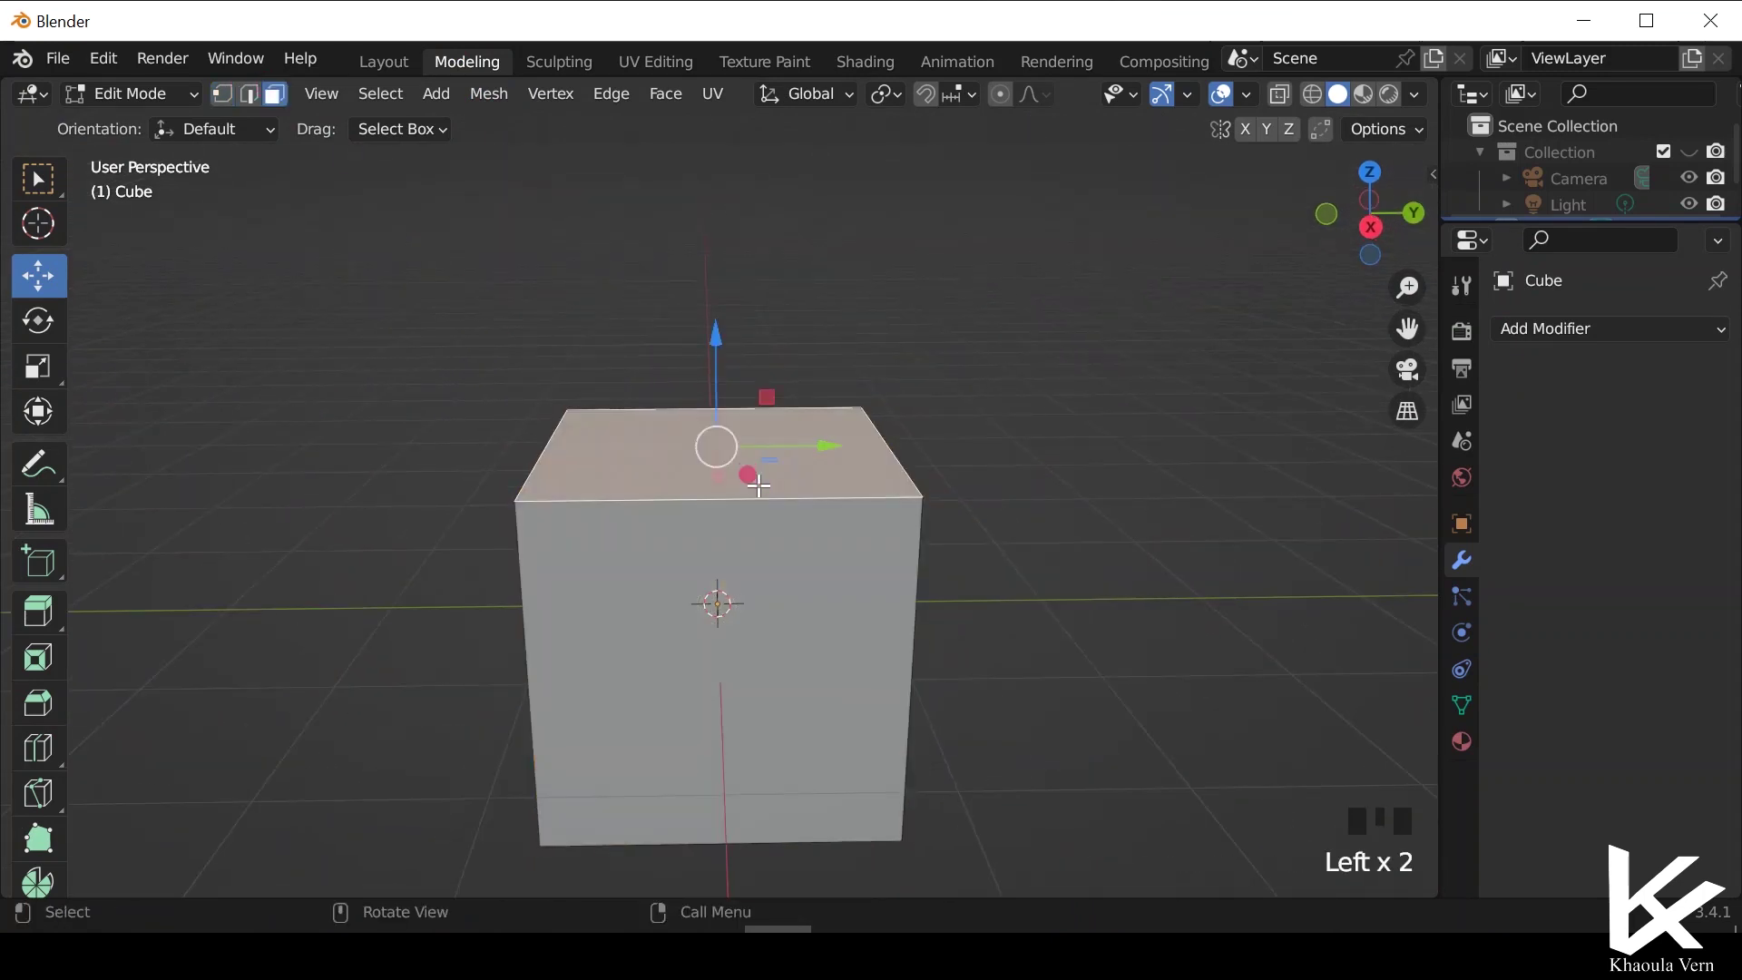
Select the cube's negative Y side face and move it along Y toward the opposite face, leaving a thin slab.
middle_drag(579, 635, 482, 662)
click(566, 631)
key(g)
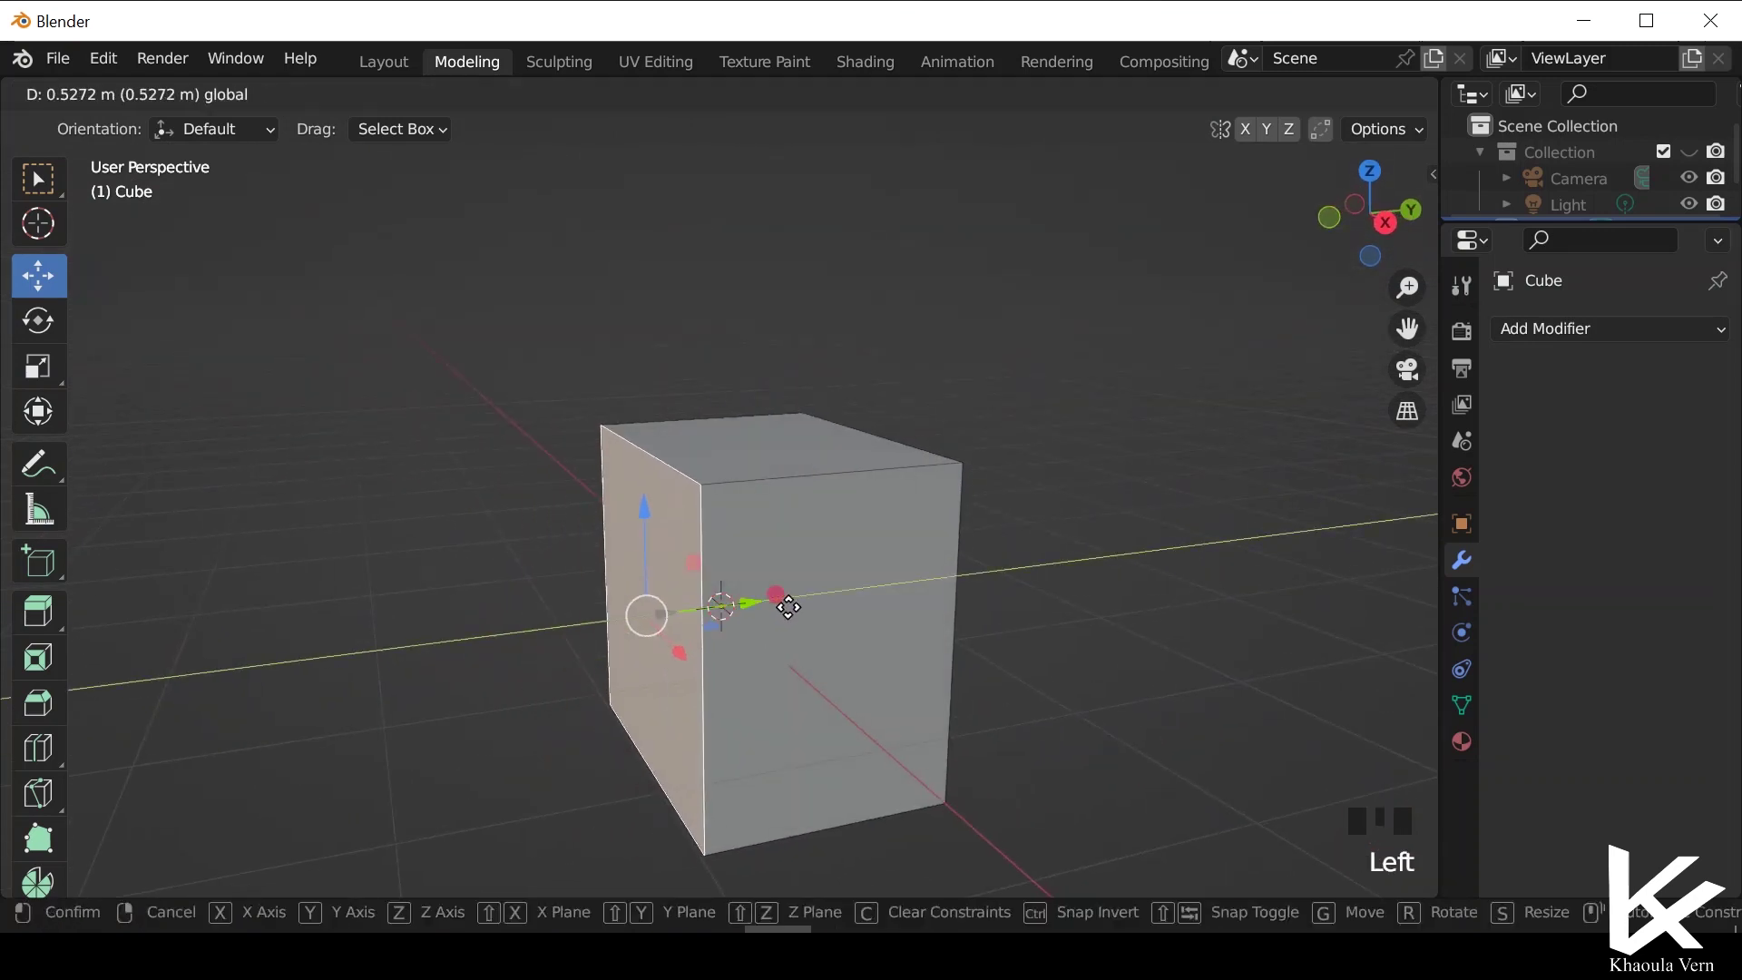
click(924, 590)
middle_drag(942, 717, 37, 767)
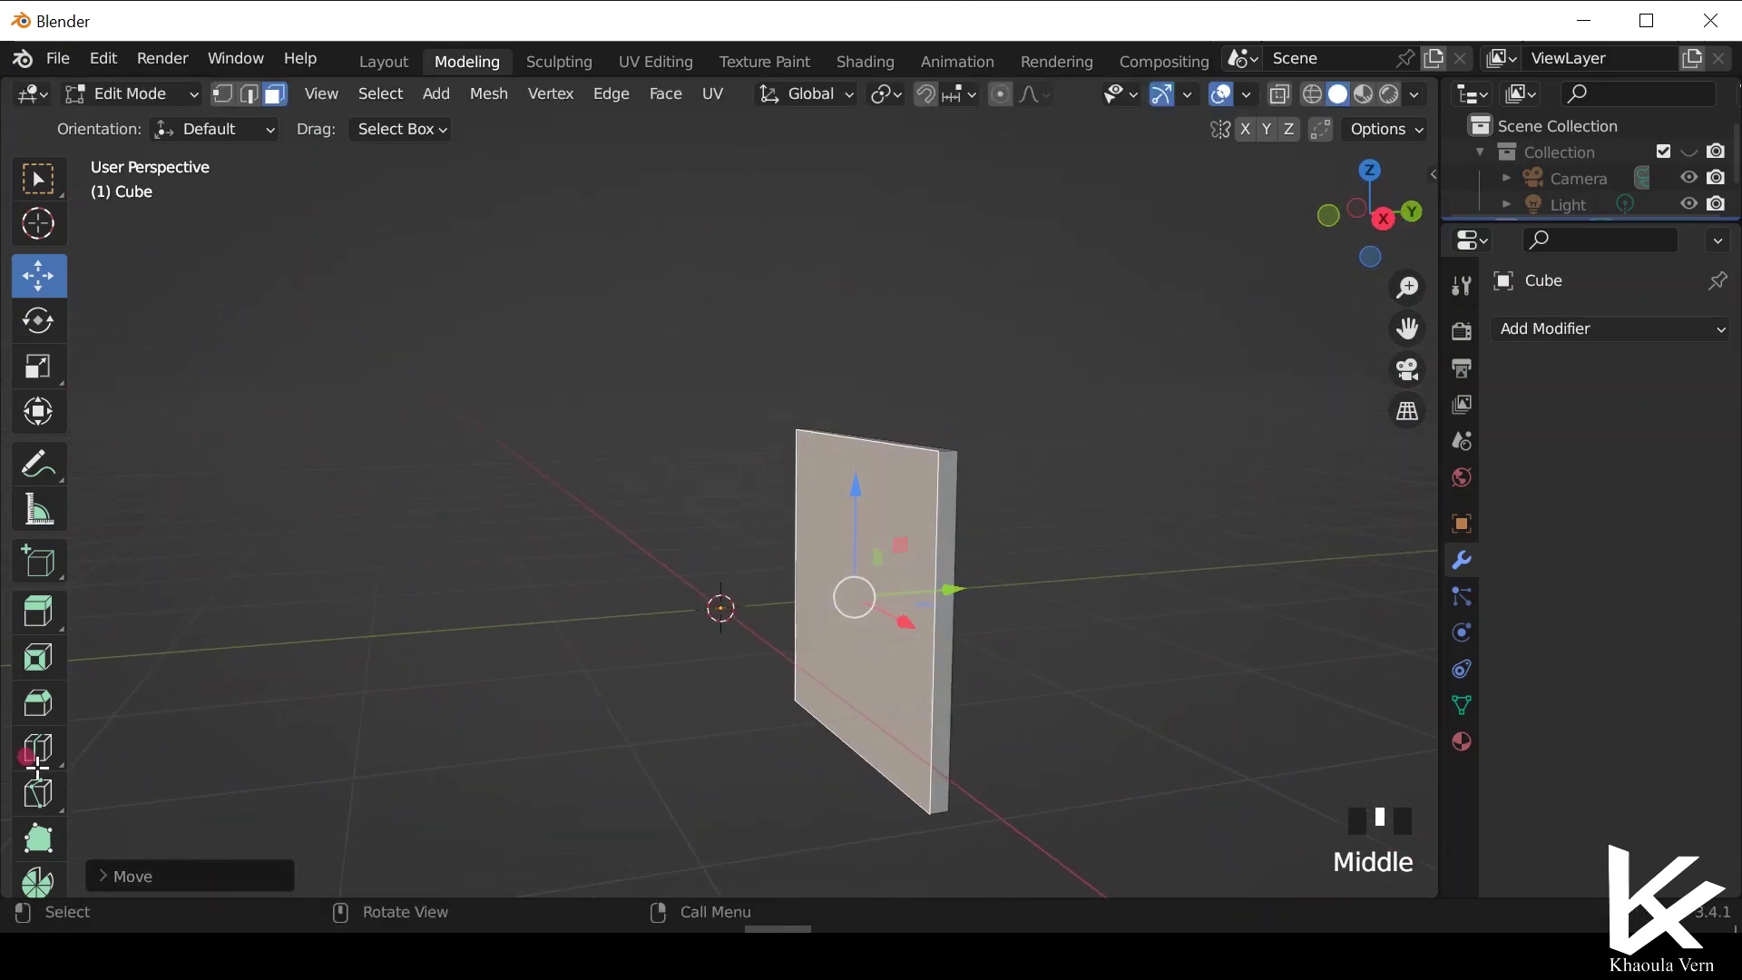
Add a single horizontal loop cut around the slab at mid-height.
click(37, 758)
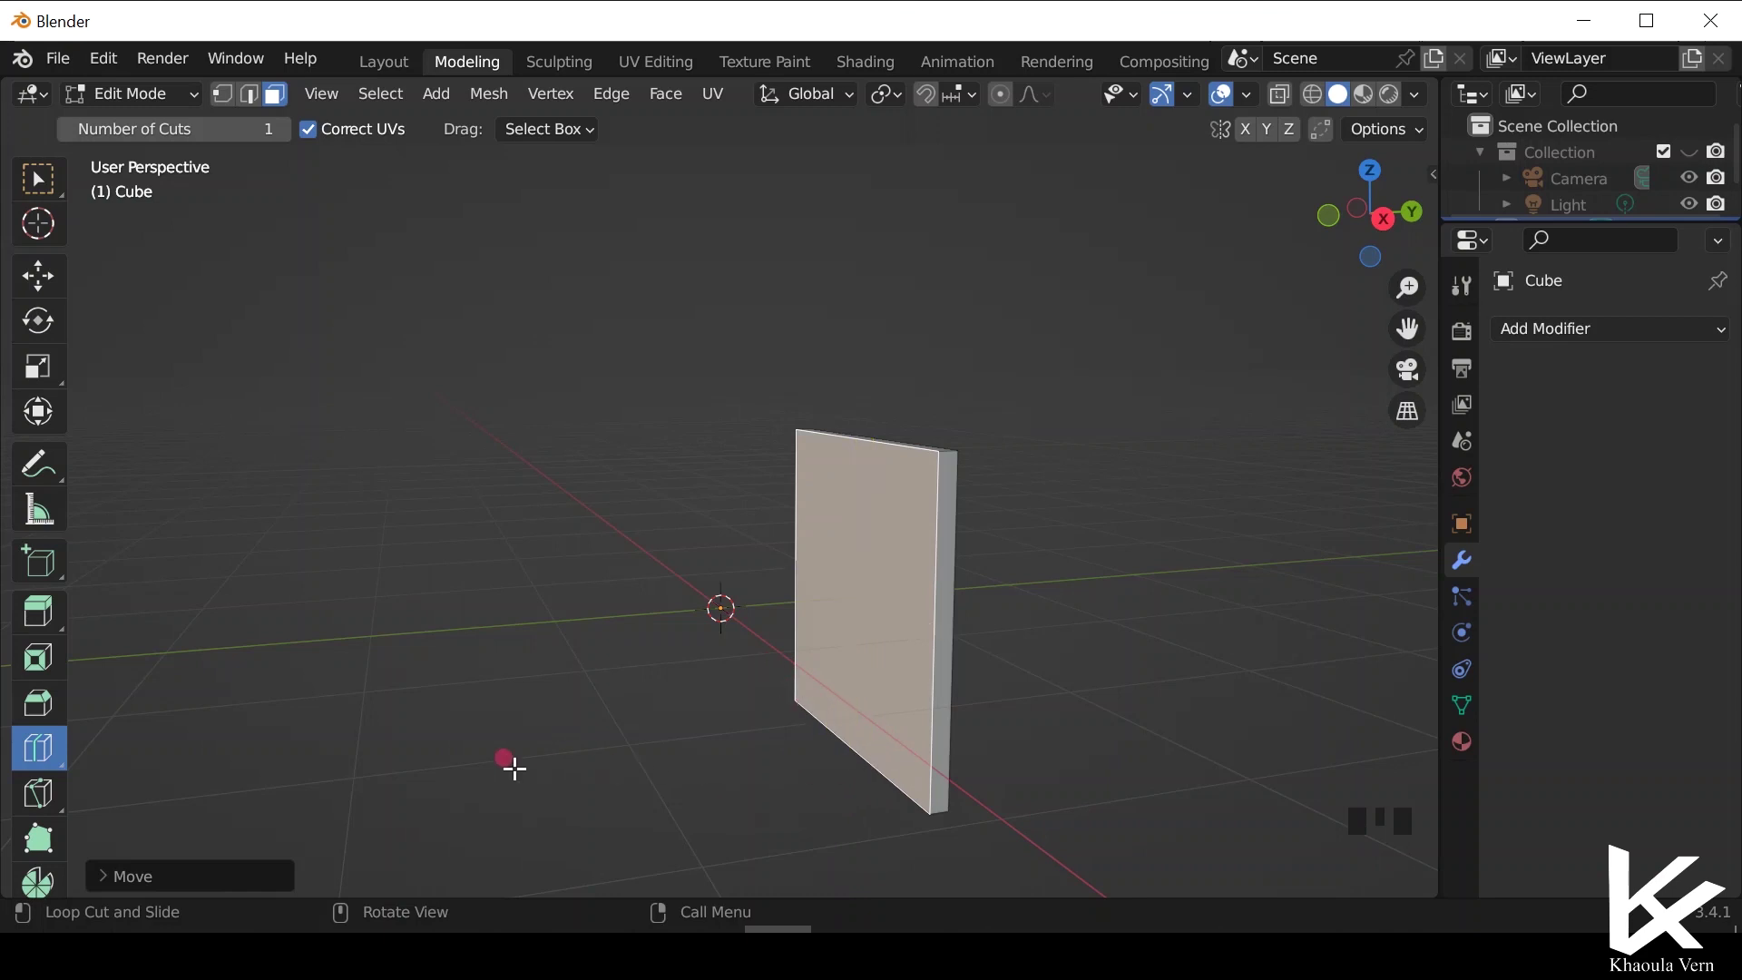
middle_drag(466, 771, 426, 722)
middle_drag(690, 791, 882, 798)
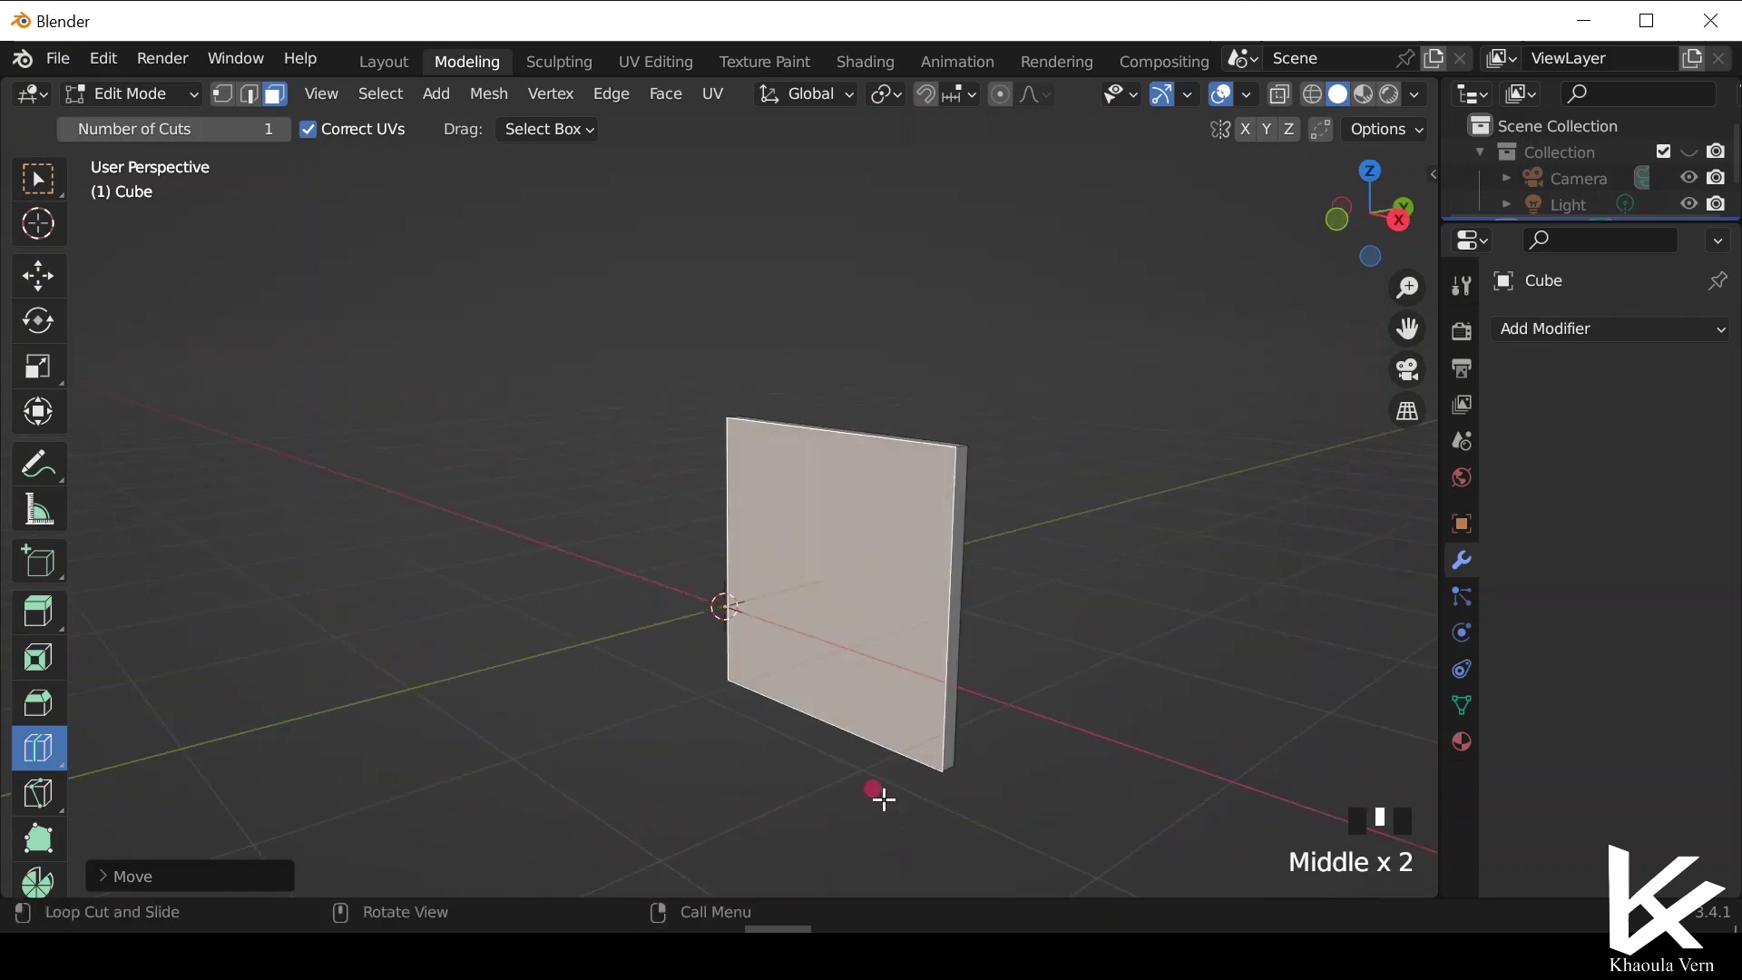
click(958, 632)
scroll(645, 670, up, 3)
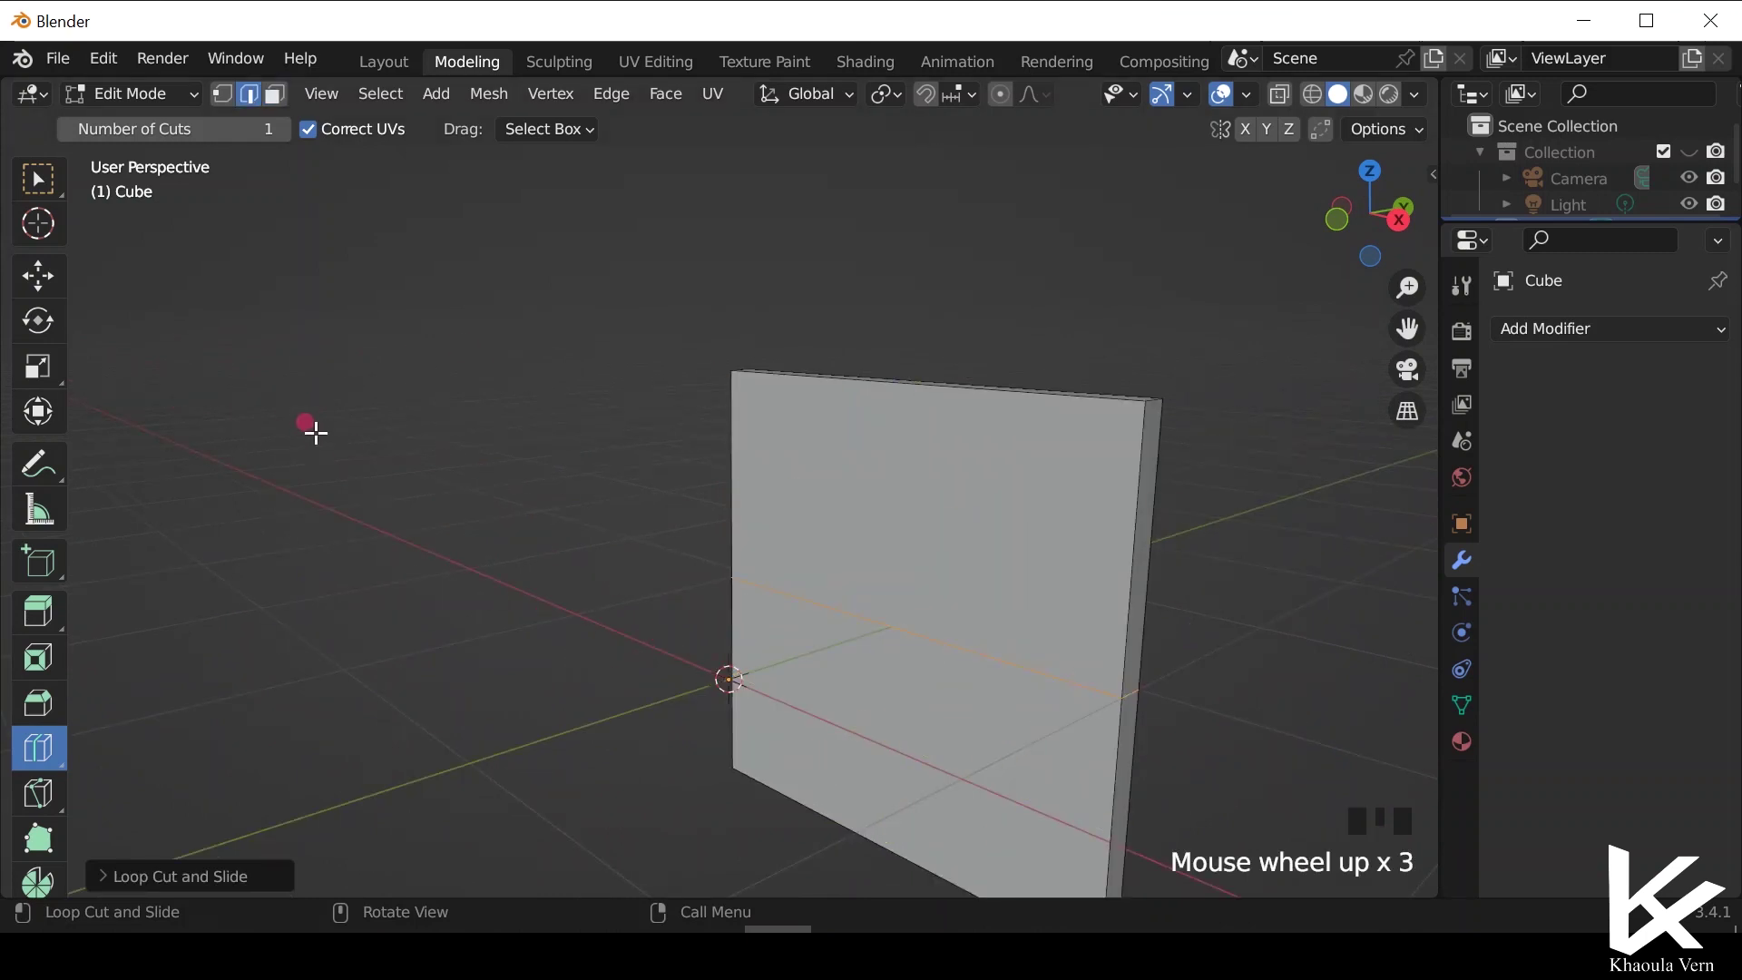
Move the whole edge loop down along Z toward the slab's bottom, and undo the move.
click(47, 281)
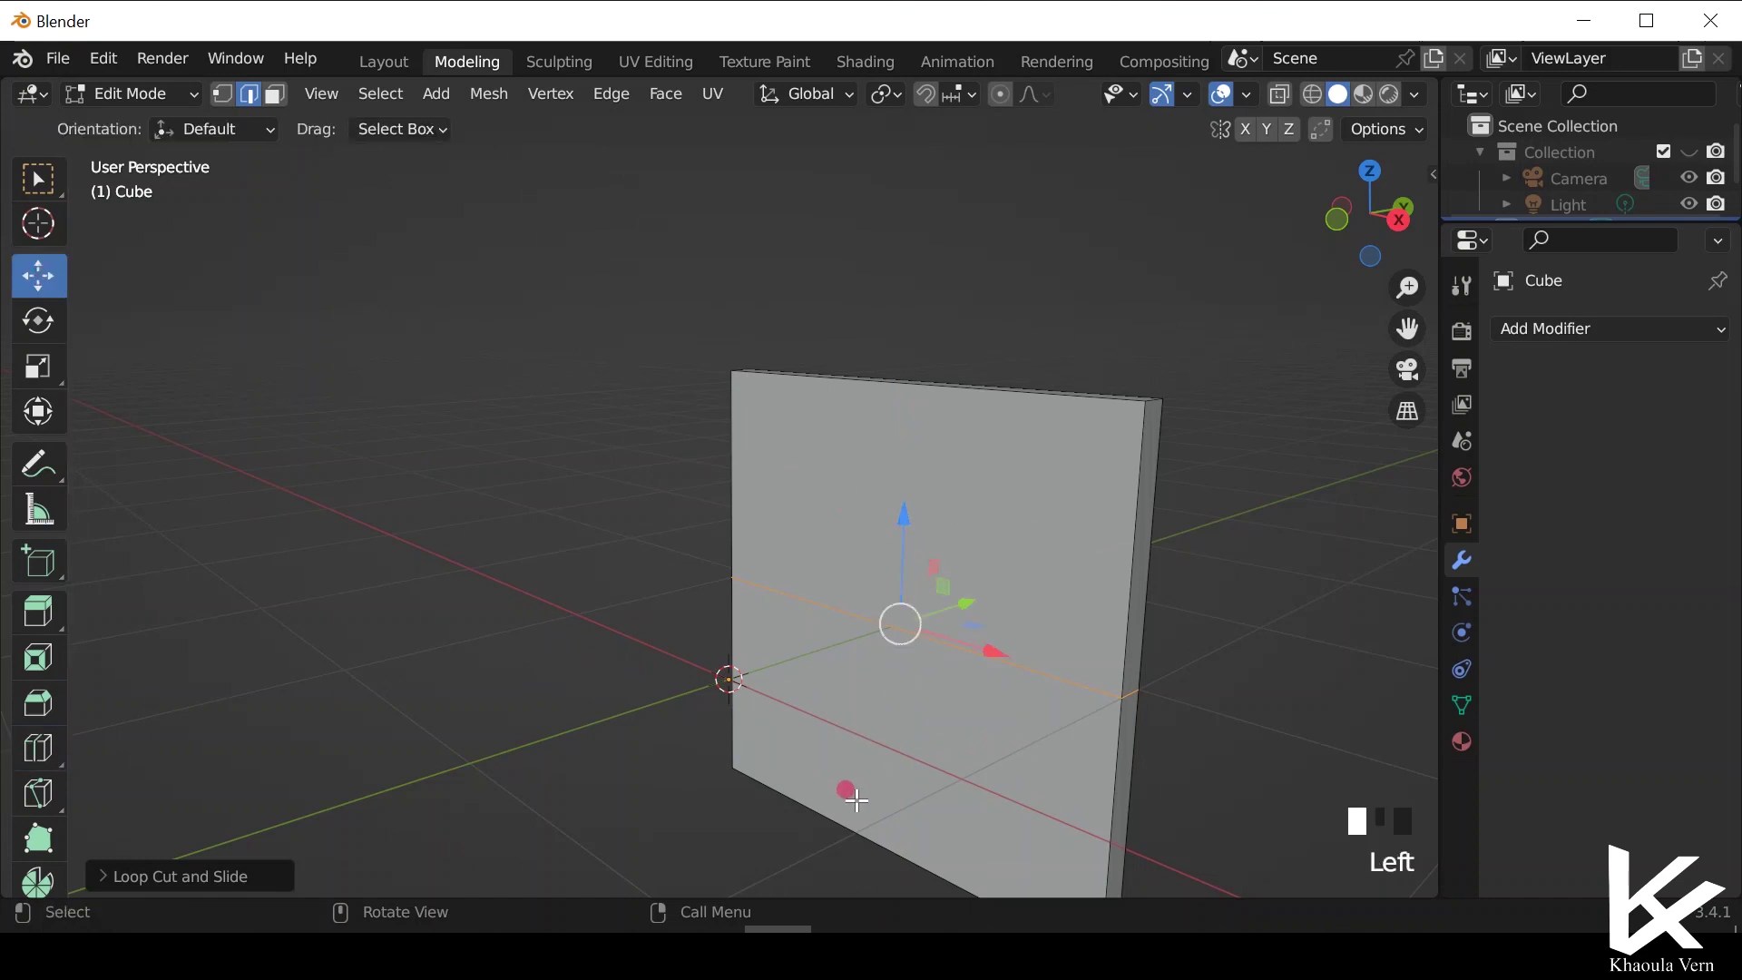
drag(899, 508, 933, 694)
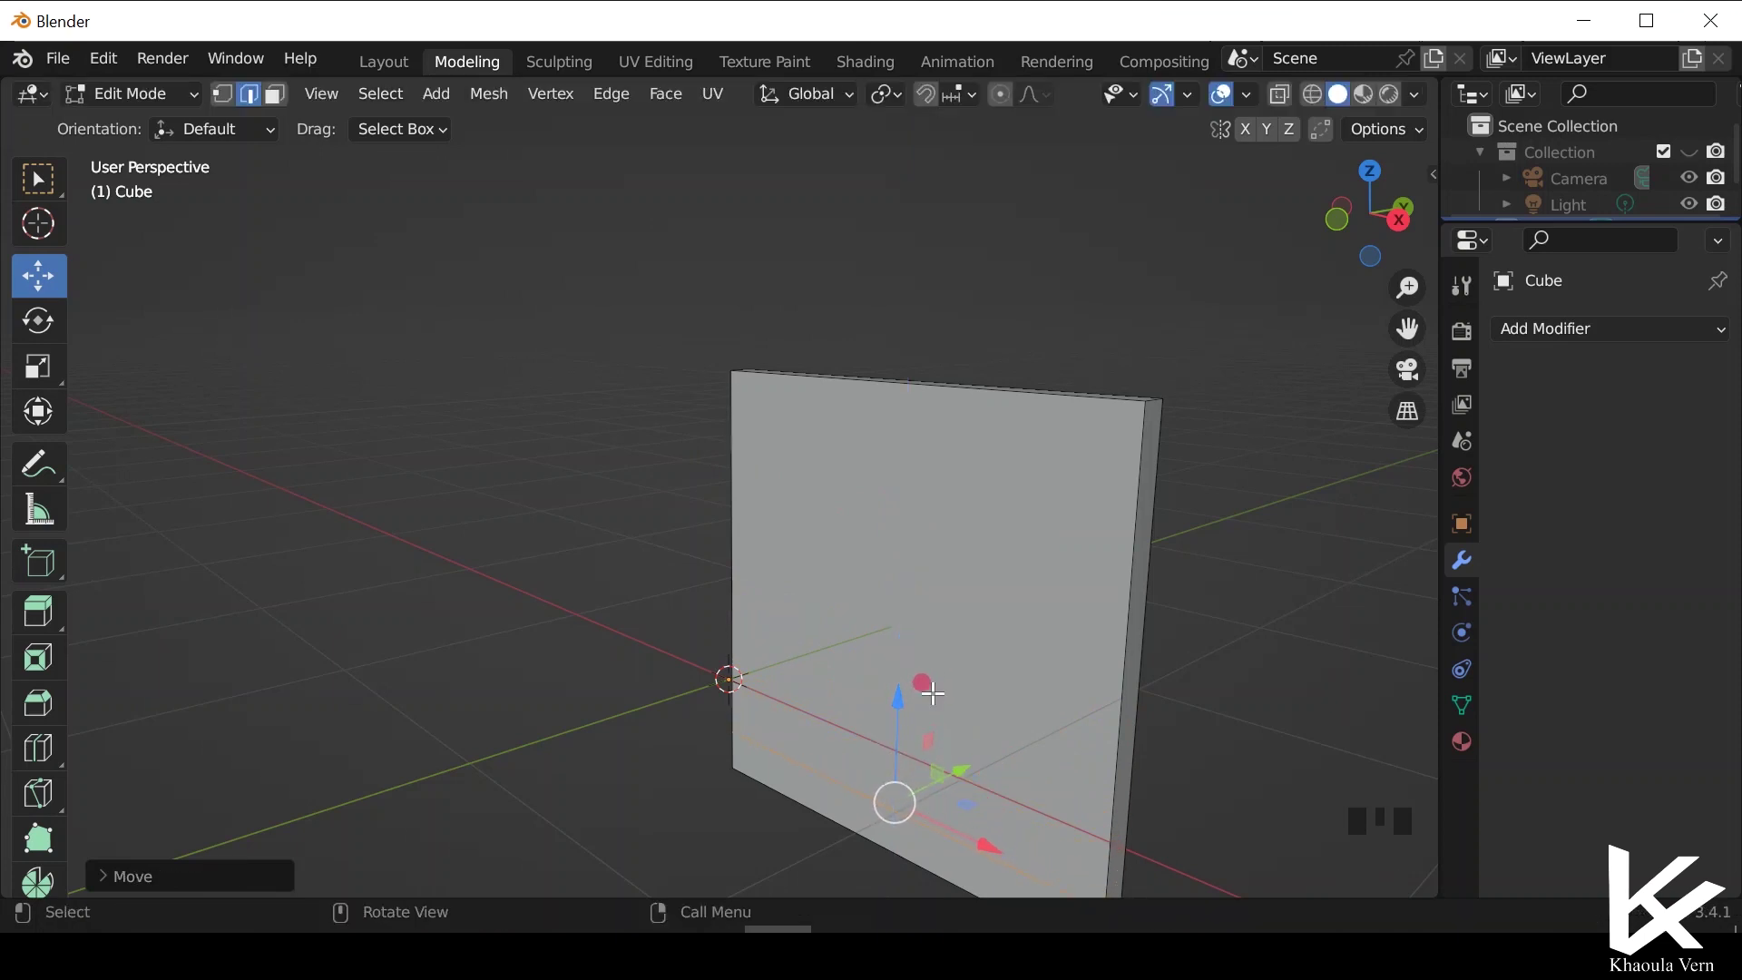
key(ctrl+z)
Select only the loop's edge on the slab's large negative Y face, move it down along Z, and undo the move.
click(932, 696)
click(1165, 728)
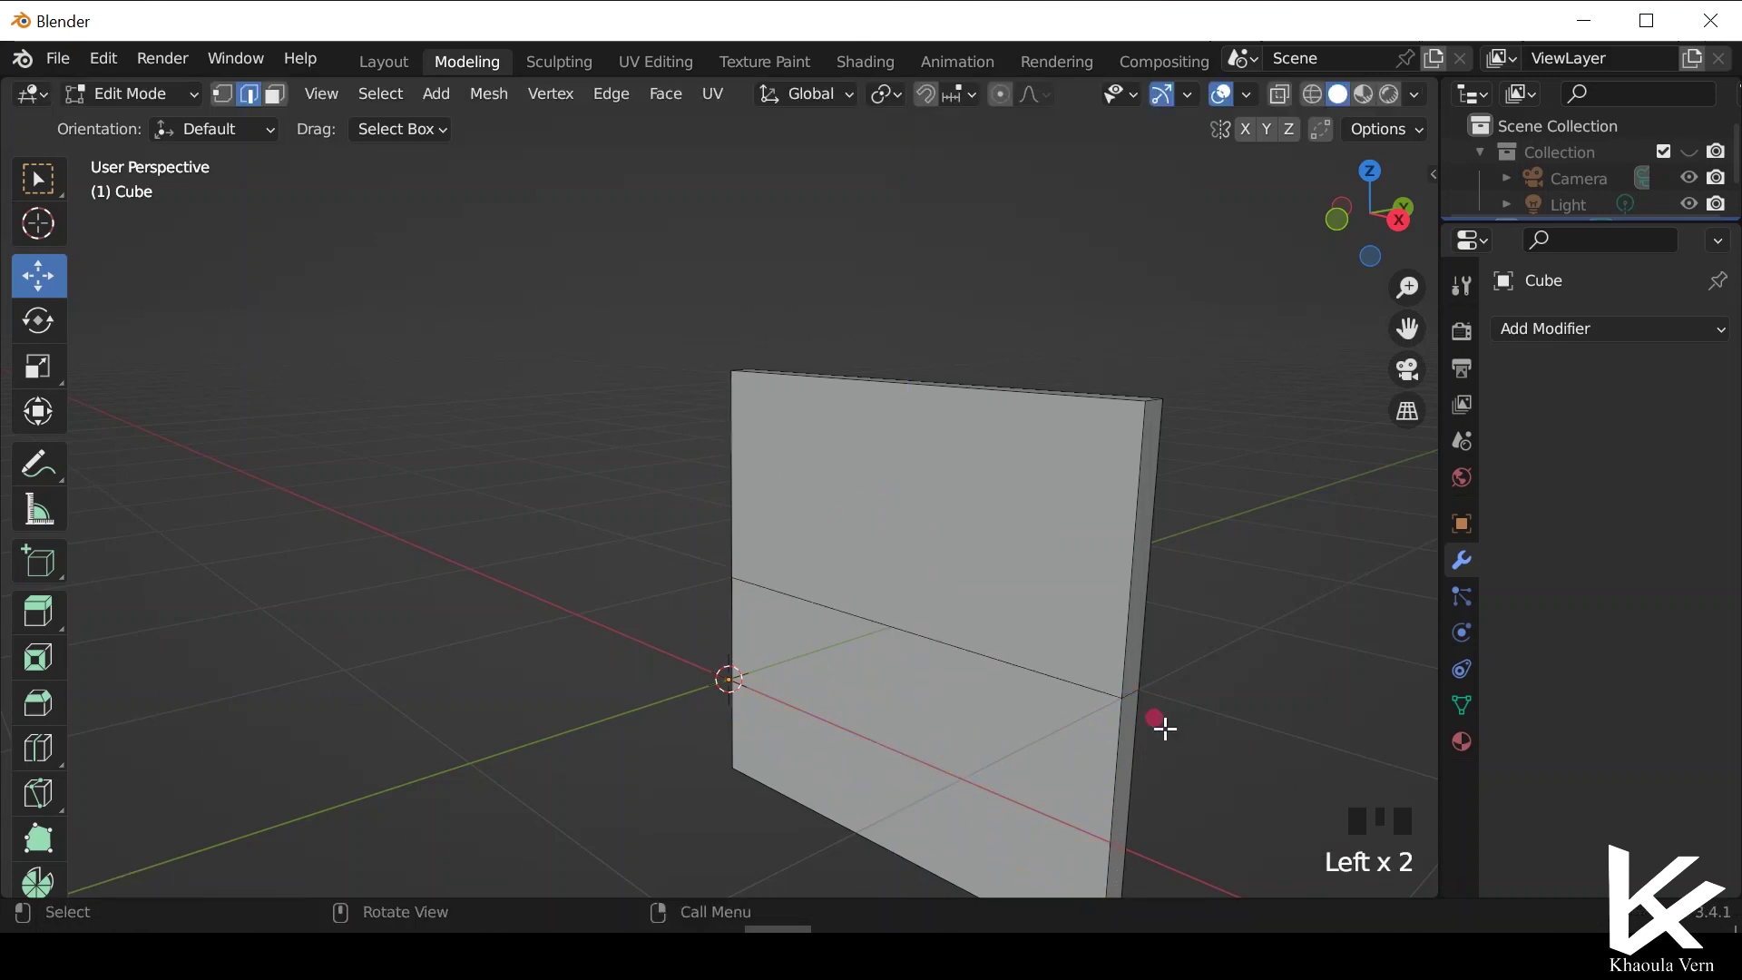
click(1098, 698)
drag(891, 518, 894, 708)
middle_drag(894, 708, 1007, 704)
scroll(937, 762, down, 3)
middle_drag(937, 762, 499, 536)
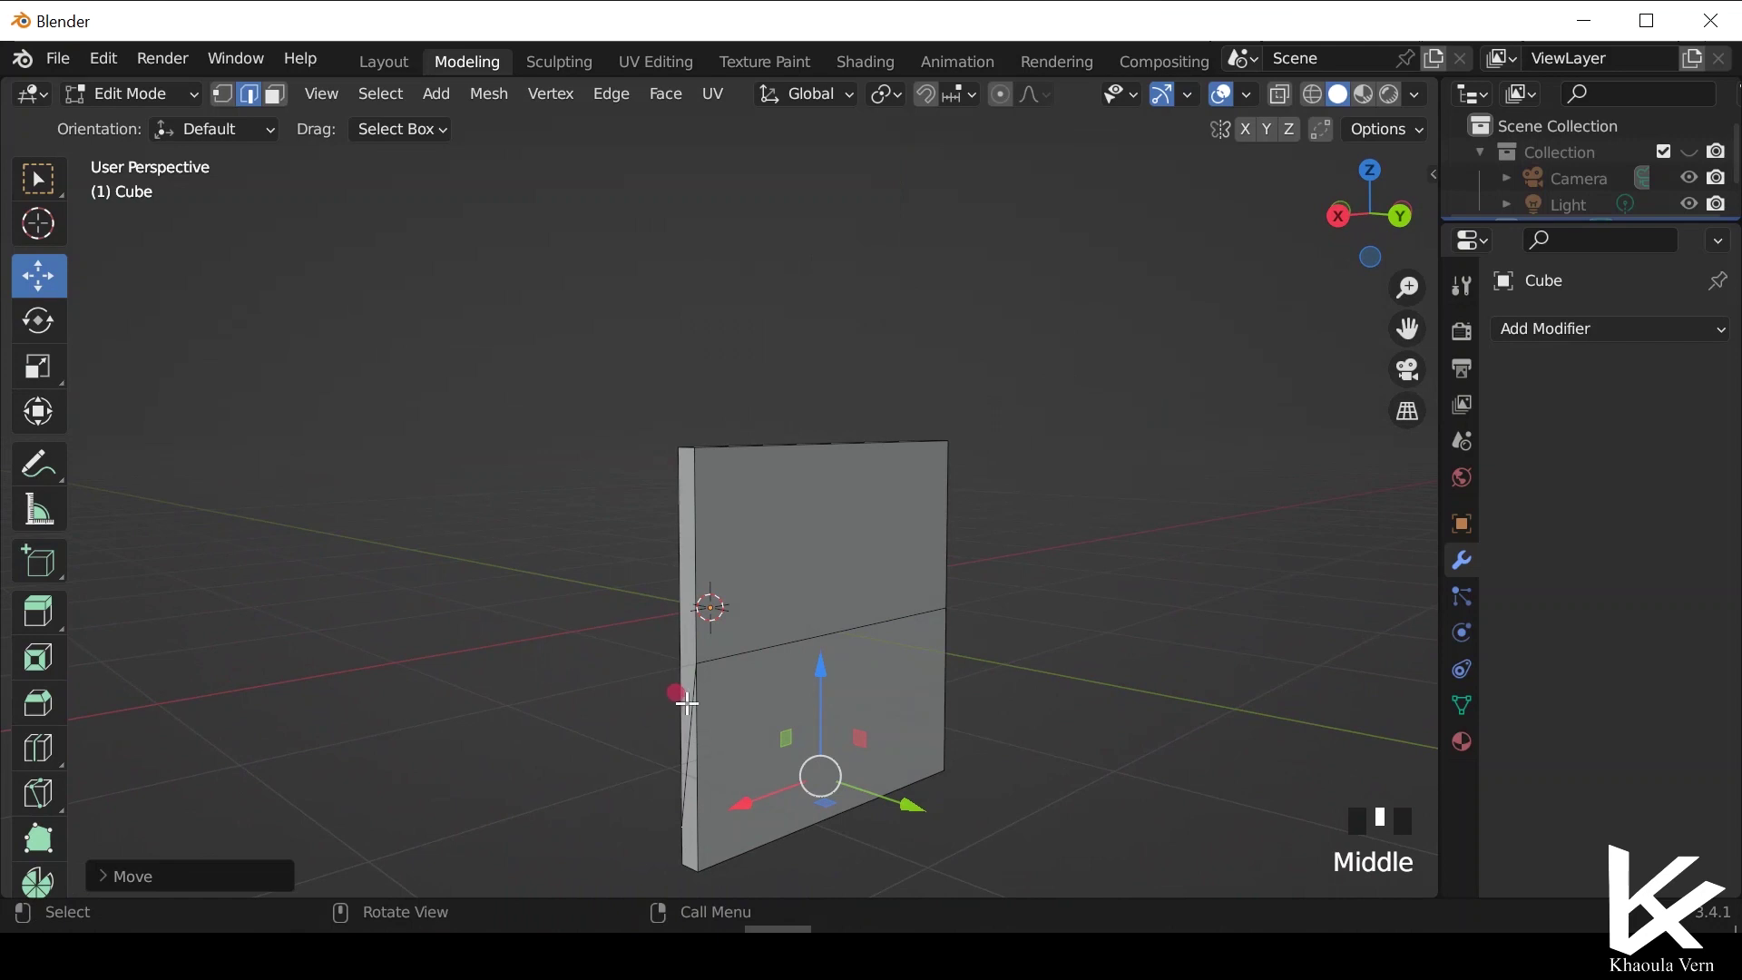
middle_drag(685, 701, 921, 762)
key(ctrl+z)
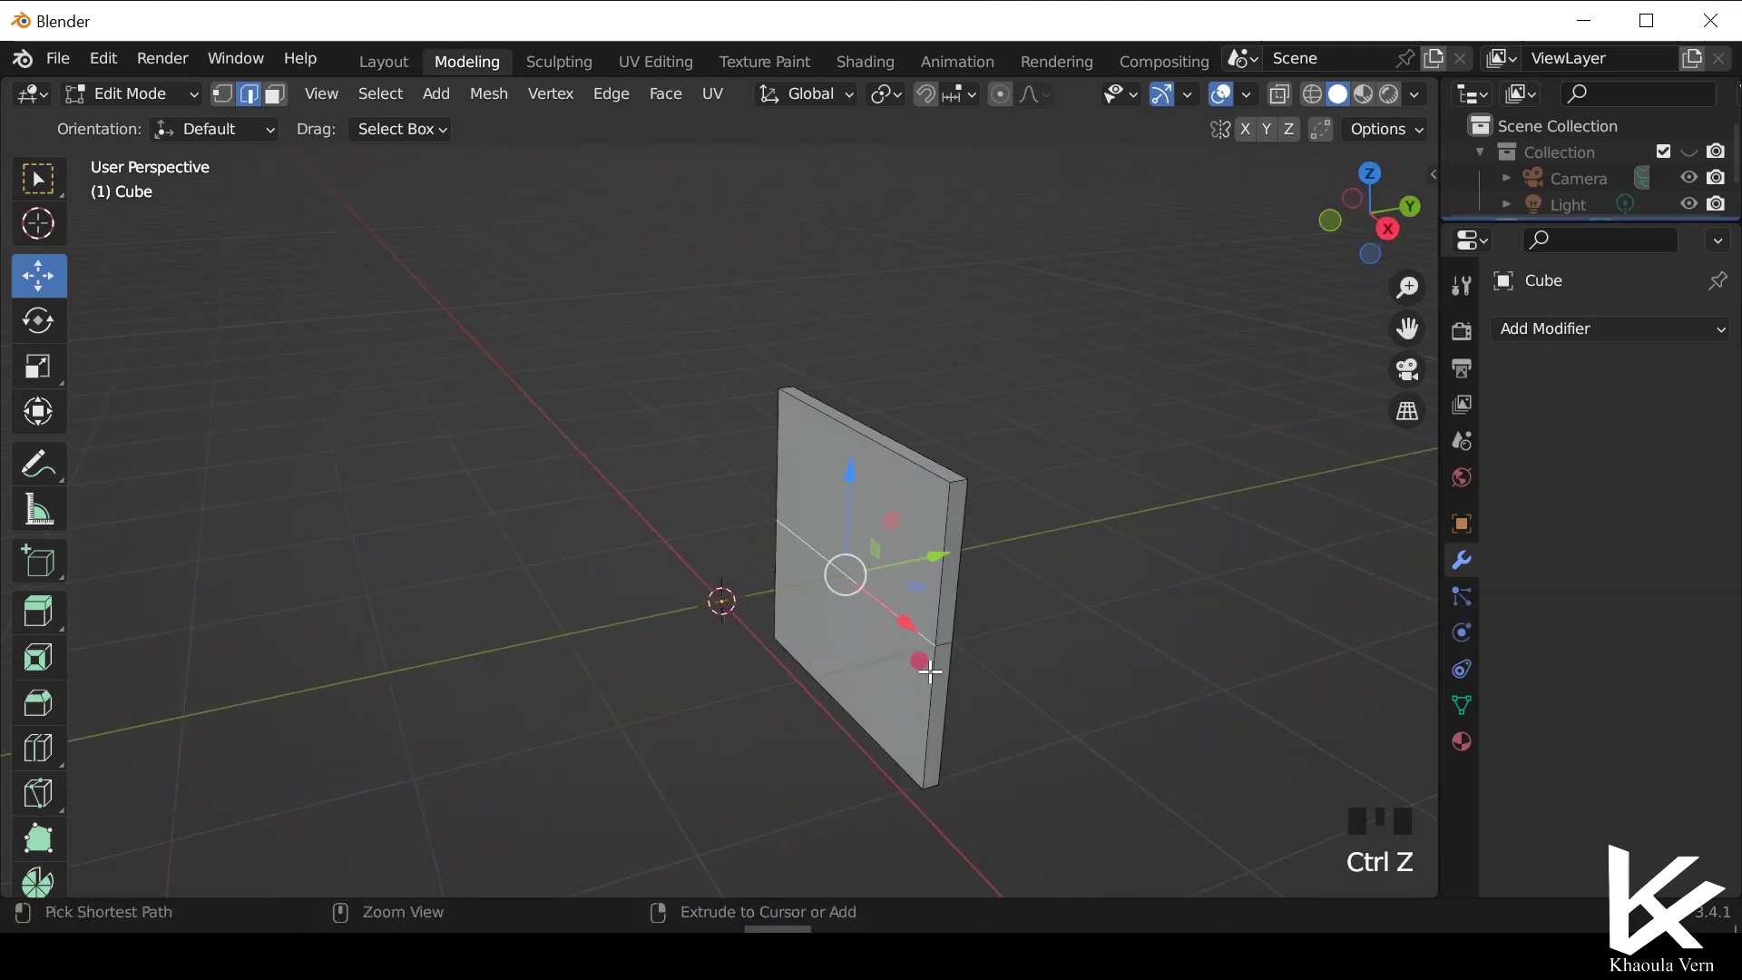
Select the whole loop-cut edge loop around the slab and move it down along Z to just above the slab's bottom.
key(ctrl+z)
scroll(891, 614, up, 3)
middle_drag(999, 673, 987, 733)
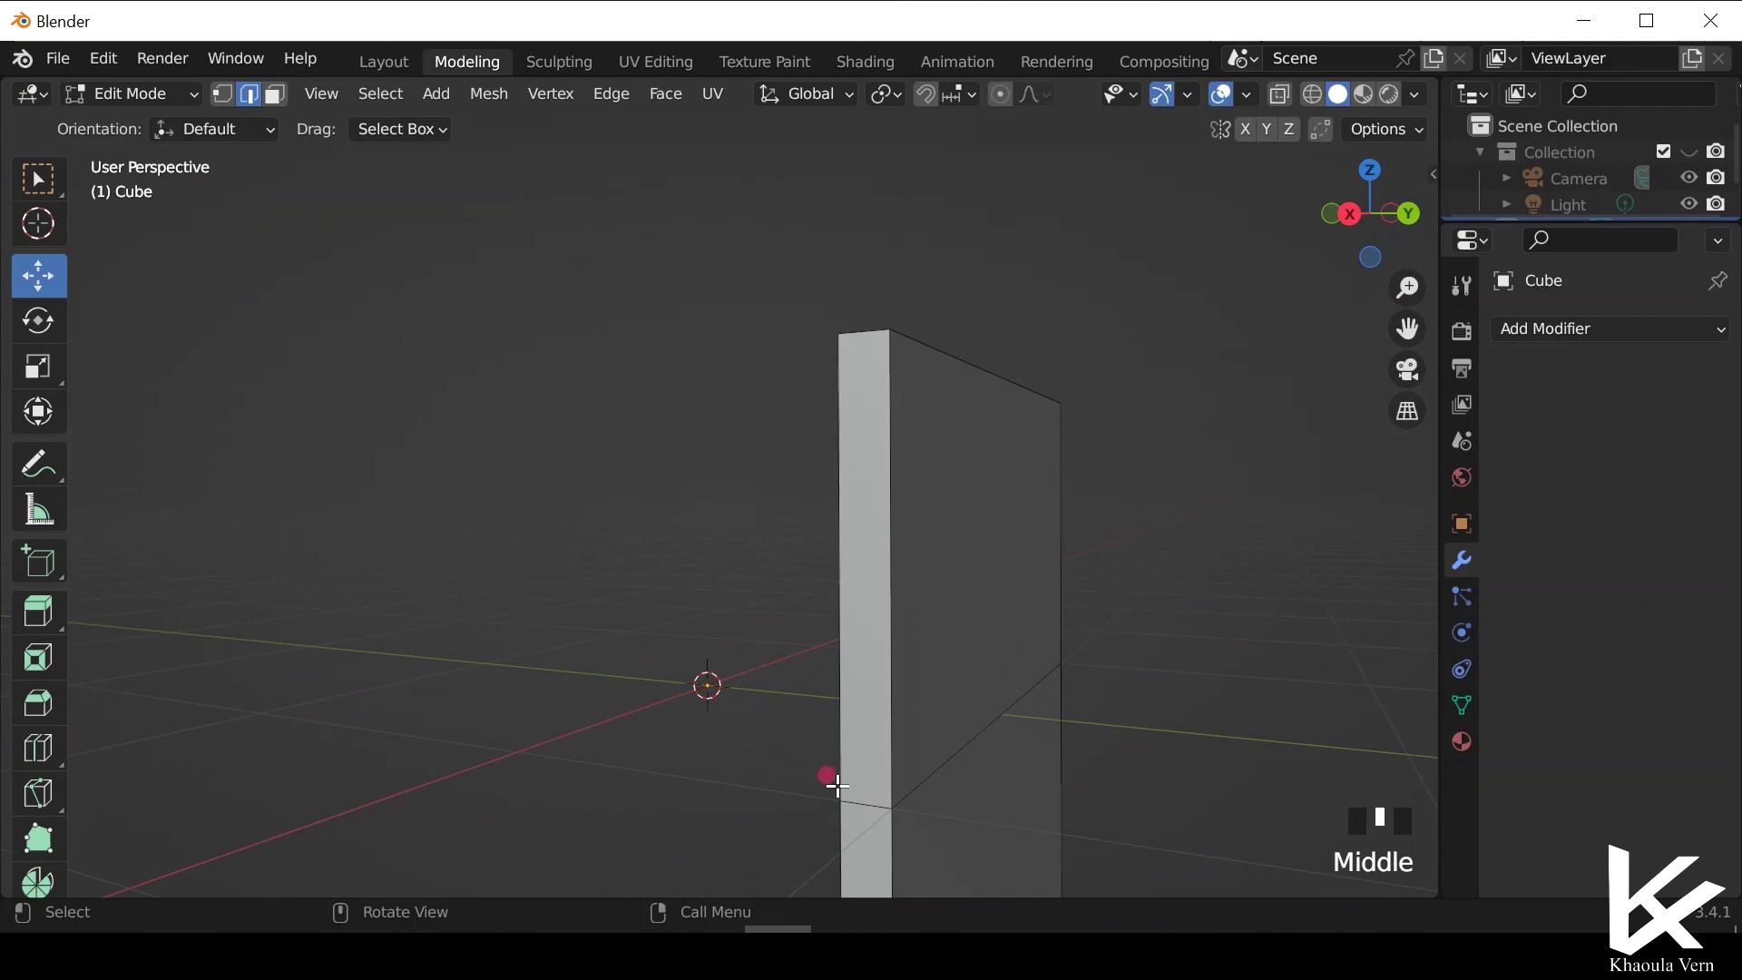
middle_drag(828, 778, 957, 801)
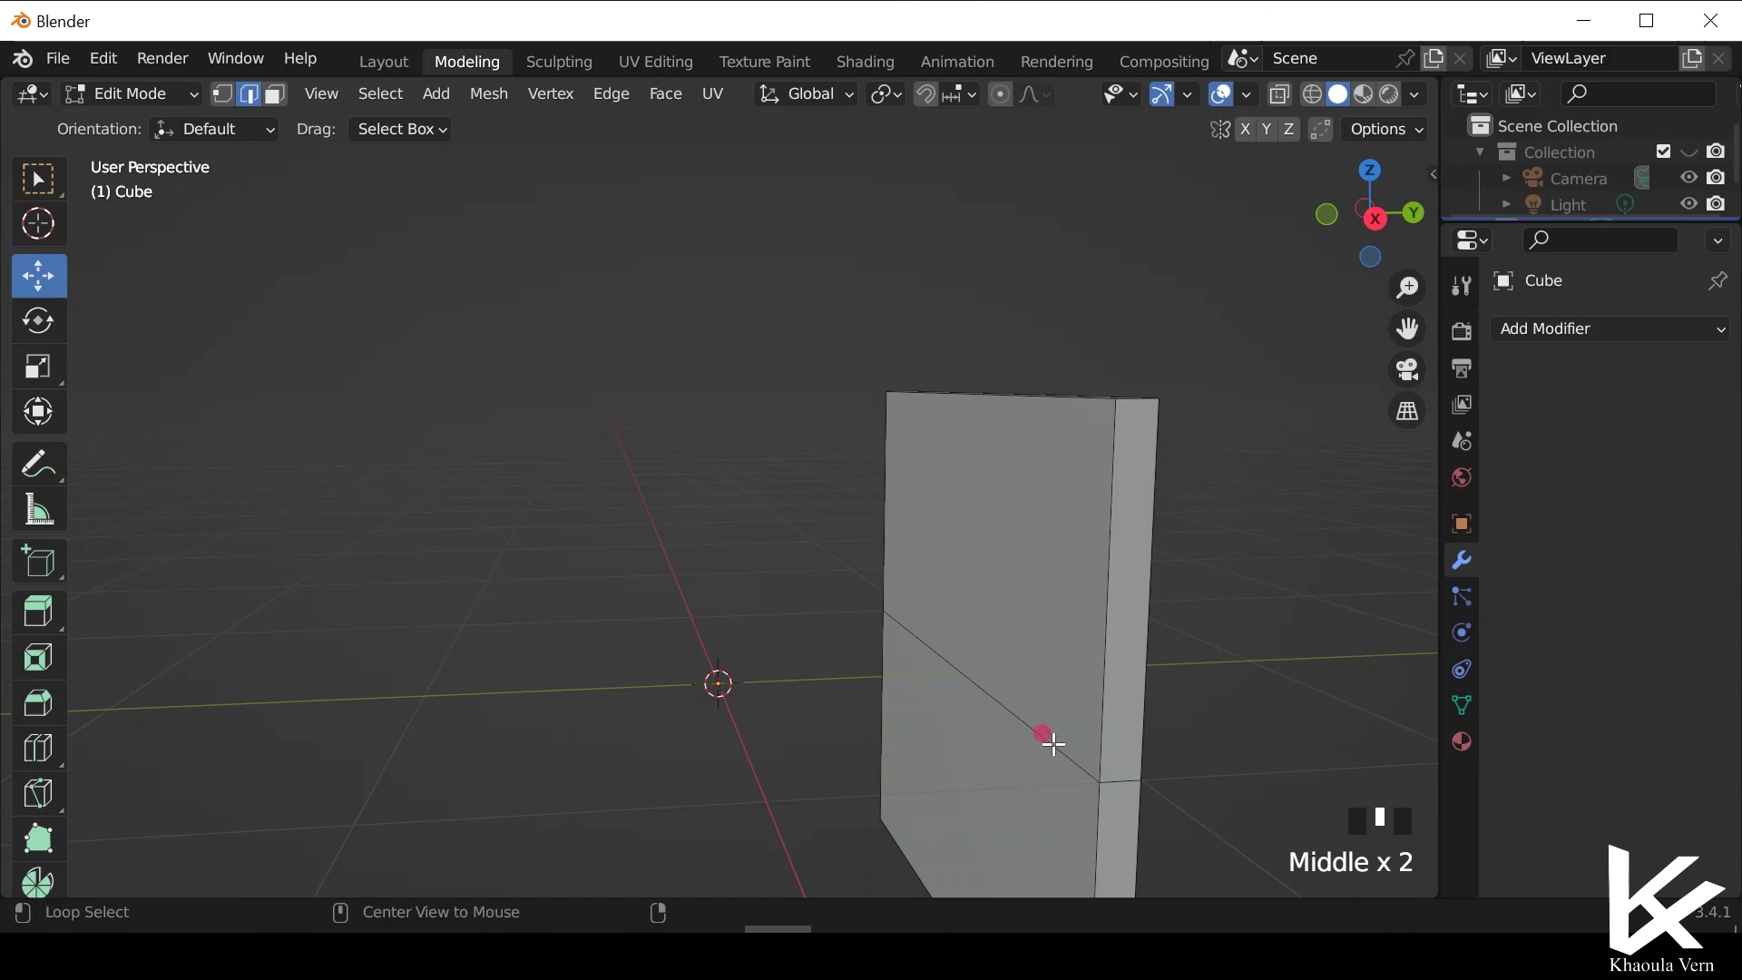
alt+click(1053, 745)
middle_drag(1252, 708, 401, 746)
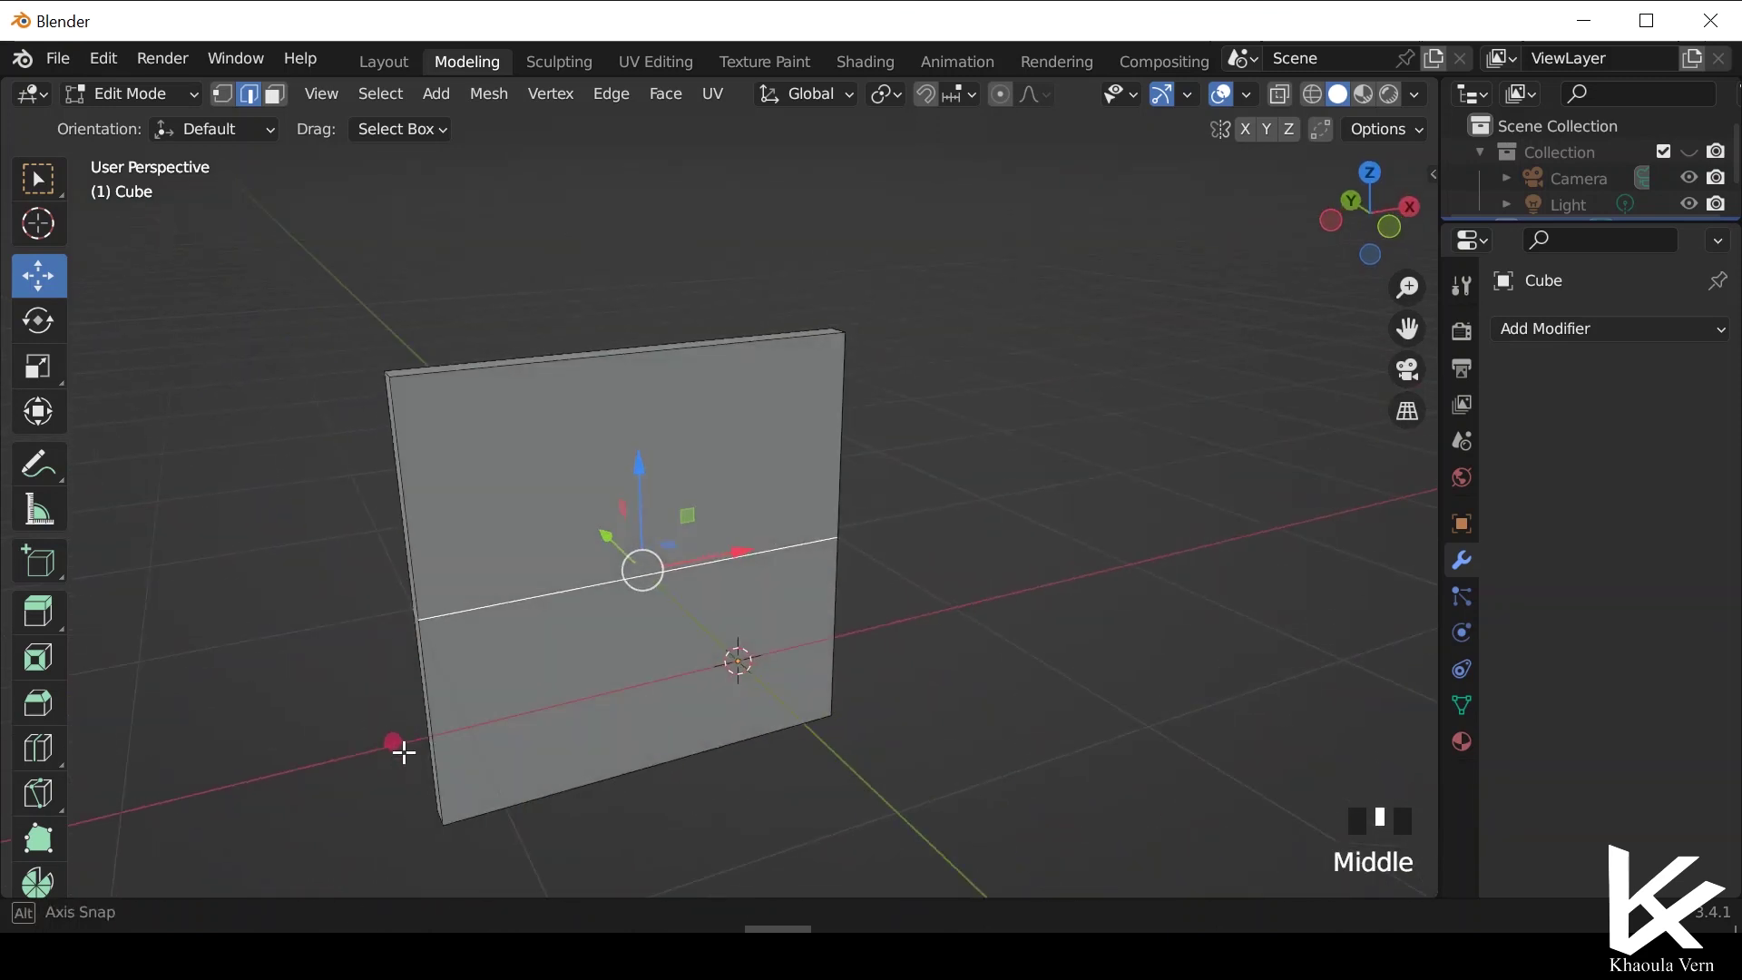
scroll(685, 654, up, 2)
middle_drag(684, 653, 466, 653)
scroll(907, 692, down, 3)
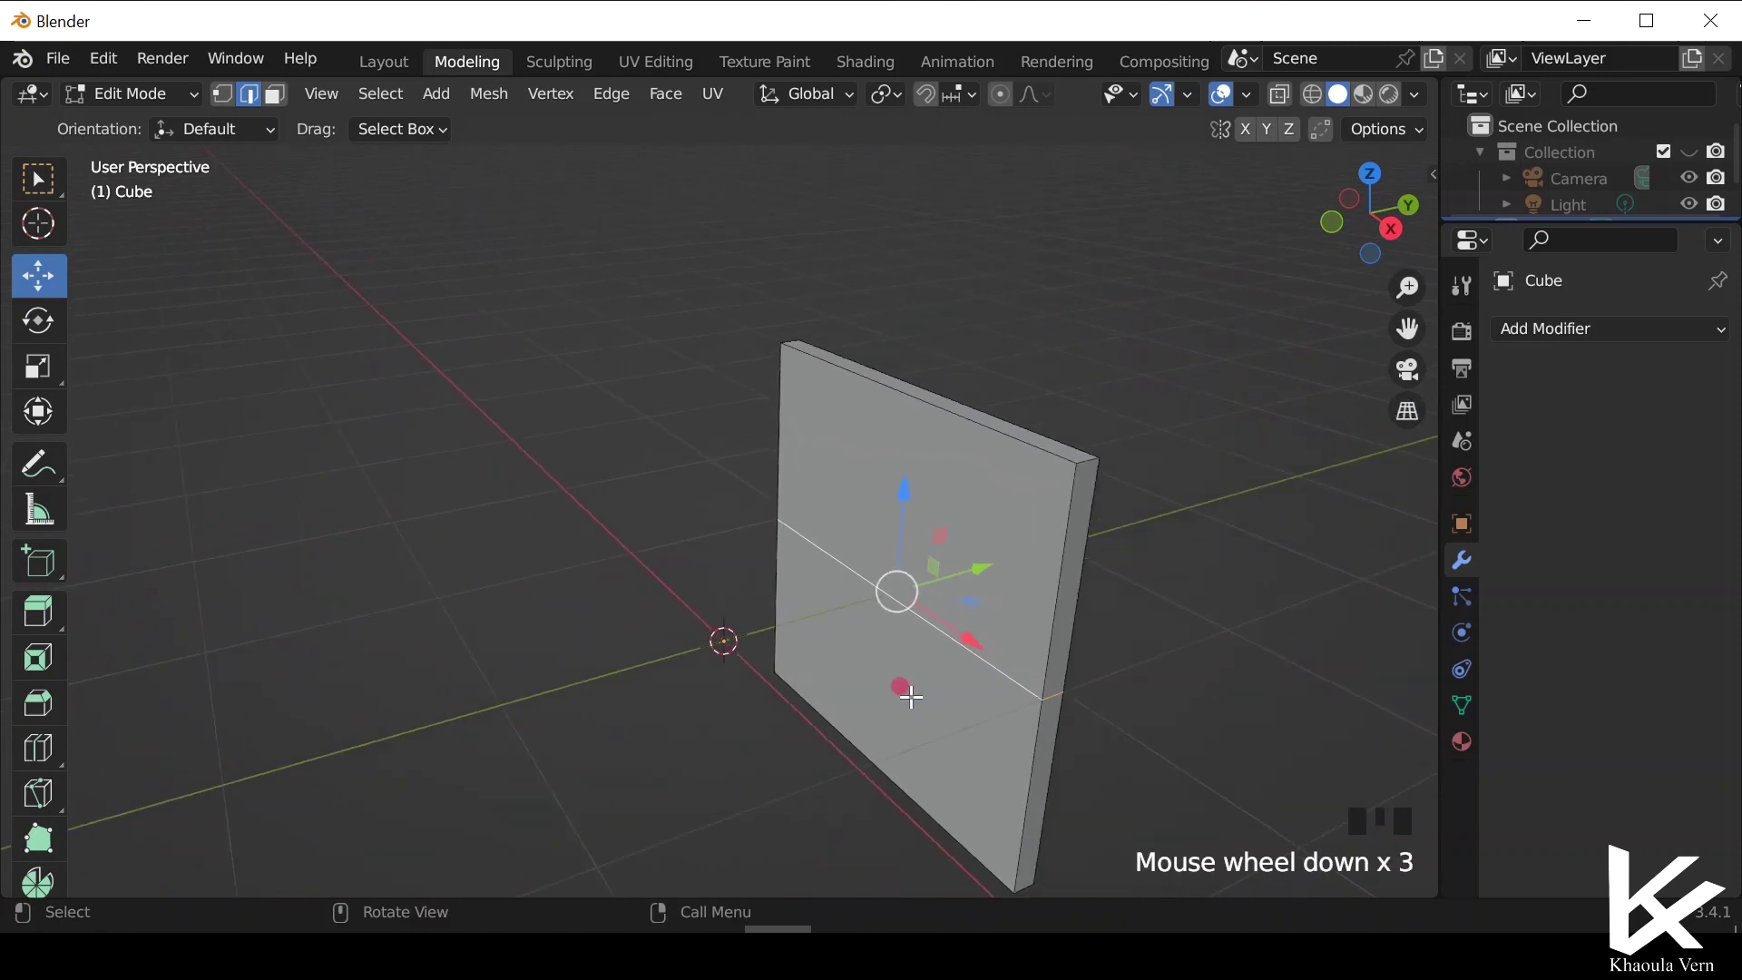
middle_drag(999, 689, 920, 668)
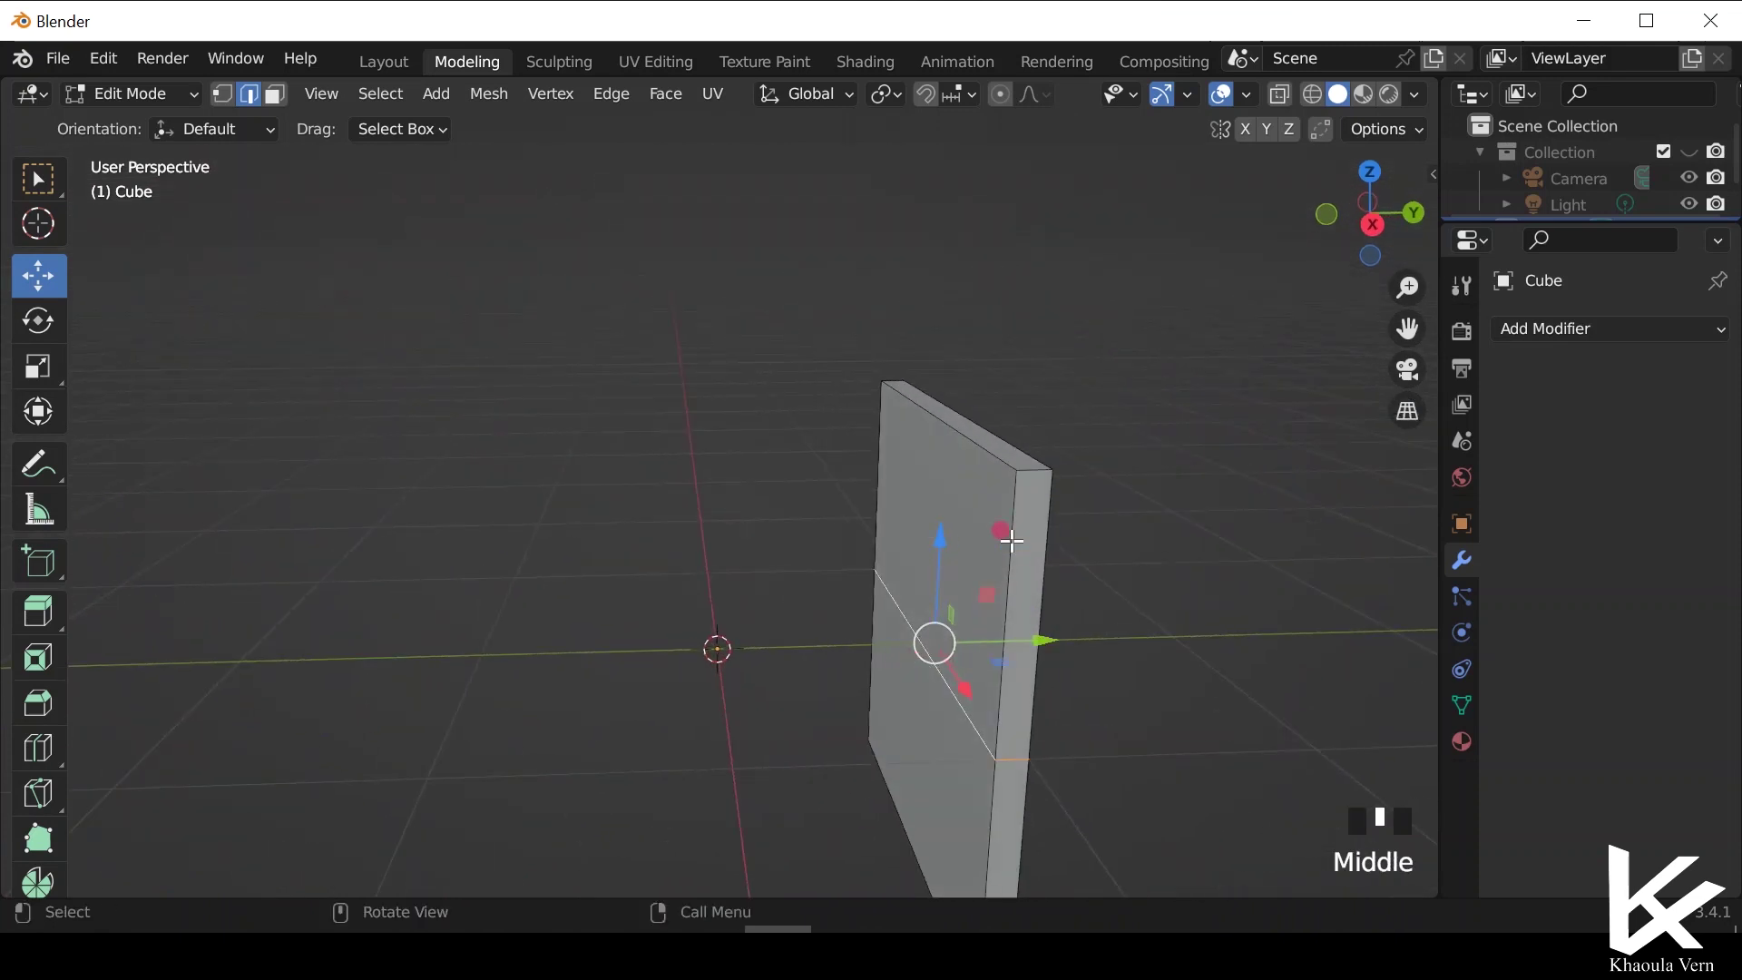
scroll(975, 747, down, 1)
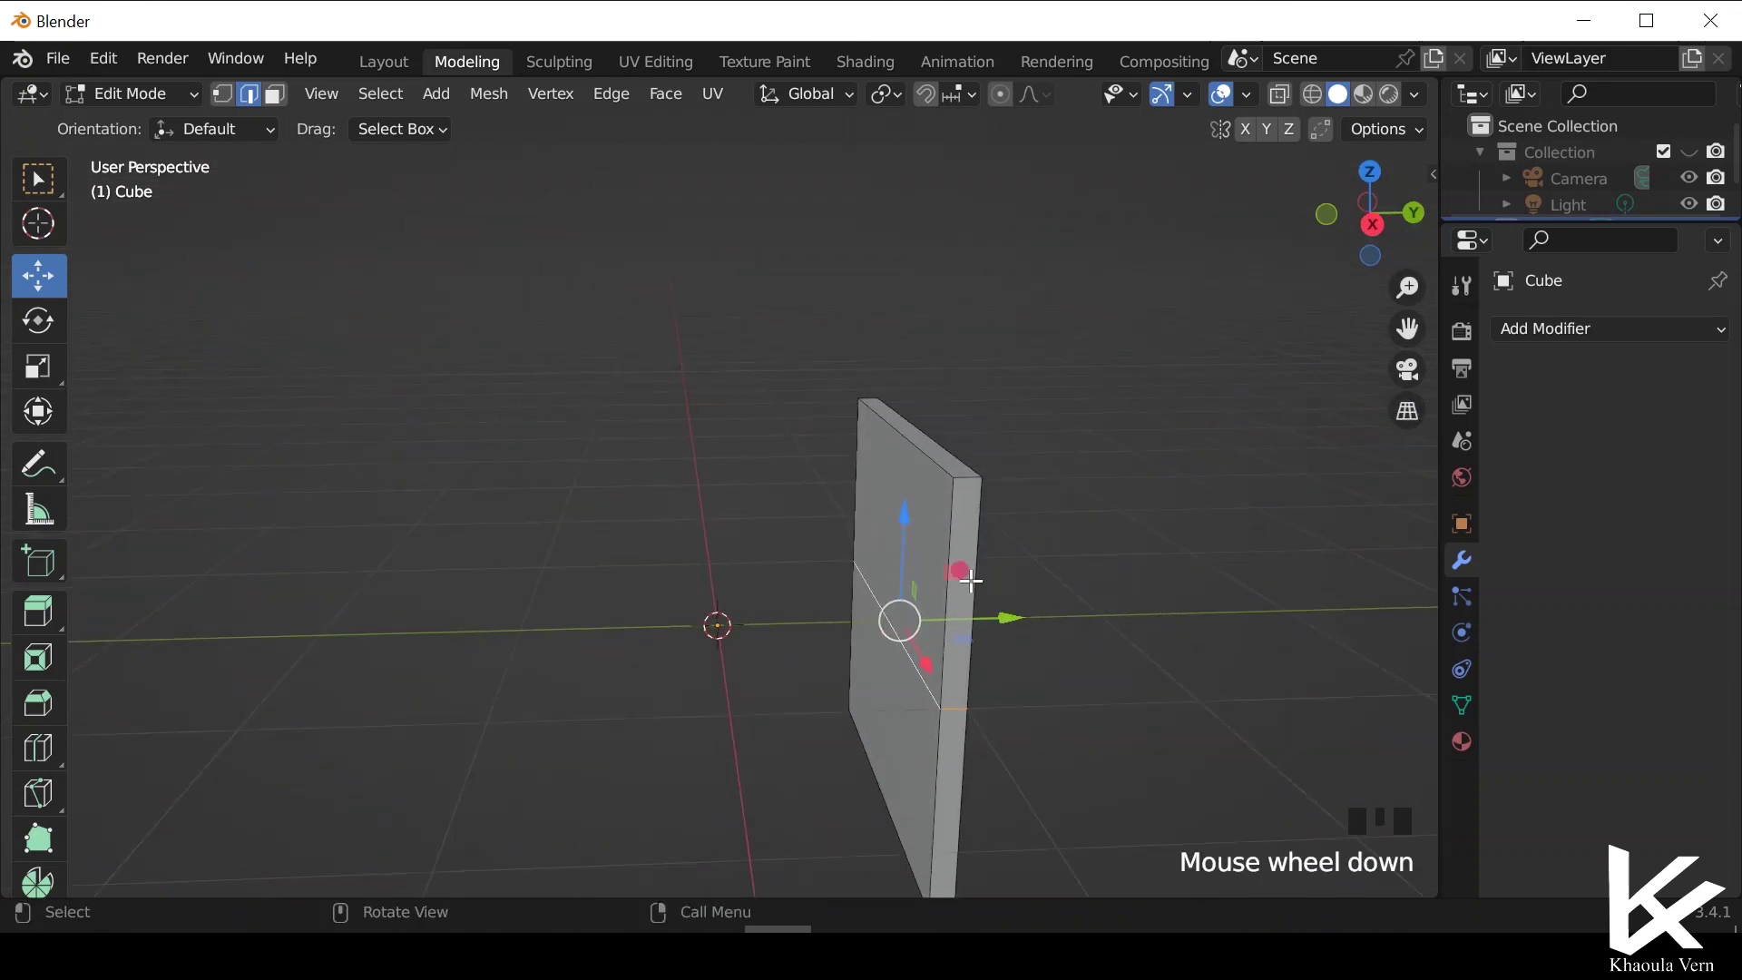
drag(904, 508, 884, 763)
scroll(885, 763, down, 2)
Select the narrow face below the loop on the slab's negative Y side and extrude it about 1.9 m outward as a seat.
drag(1407, 329, 1426, 193)
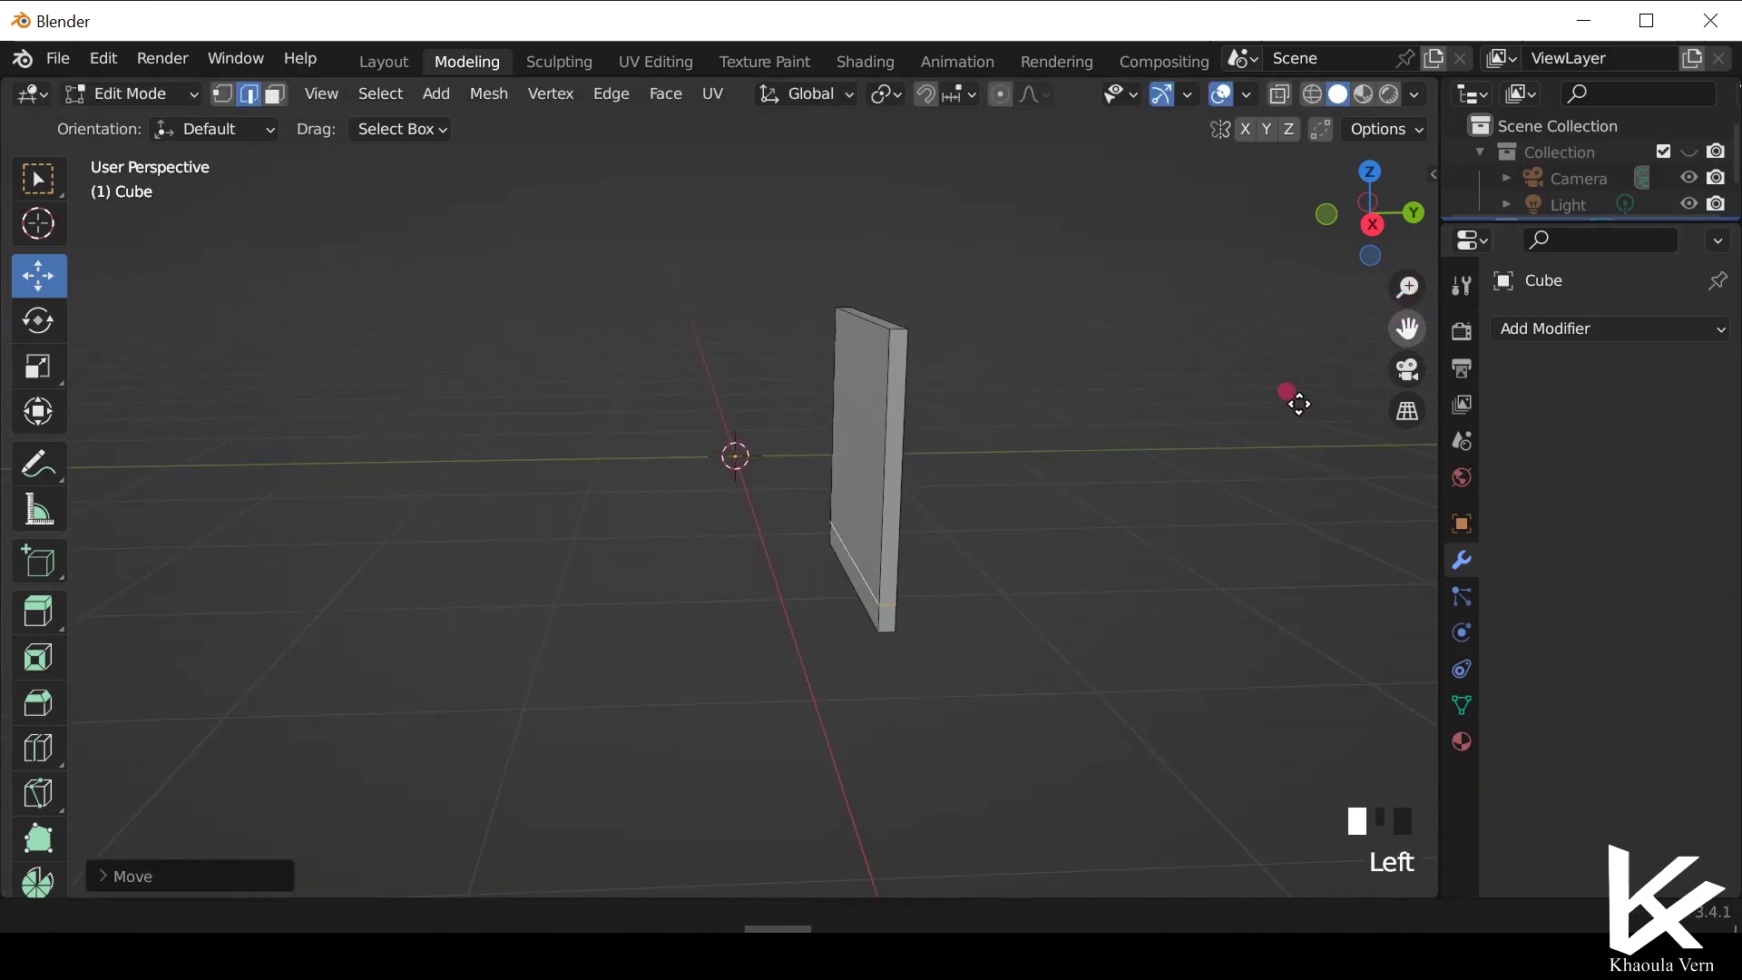
scroll(813, 667, up, 2)
mouse_move(812, 667)
middle_down()
mouse_move(941, 669)
mouse_move(933, 610)
mouse_move(1089, 614)
mouse_move(905, 655)
mouse_move(828, 640)
middle_up()
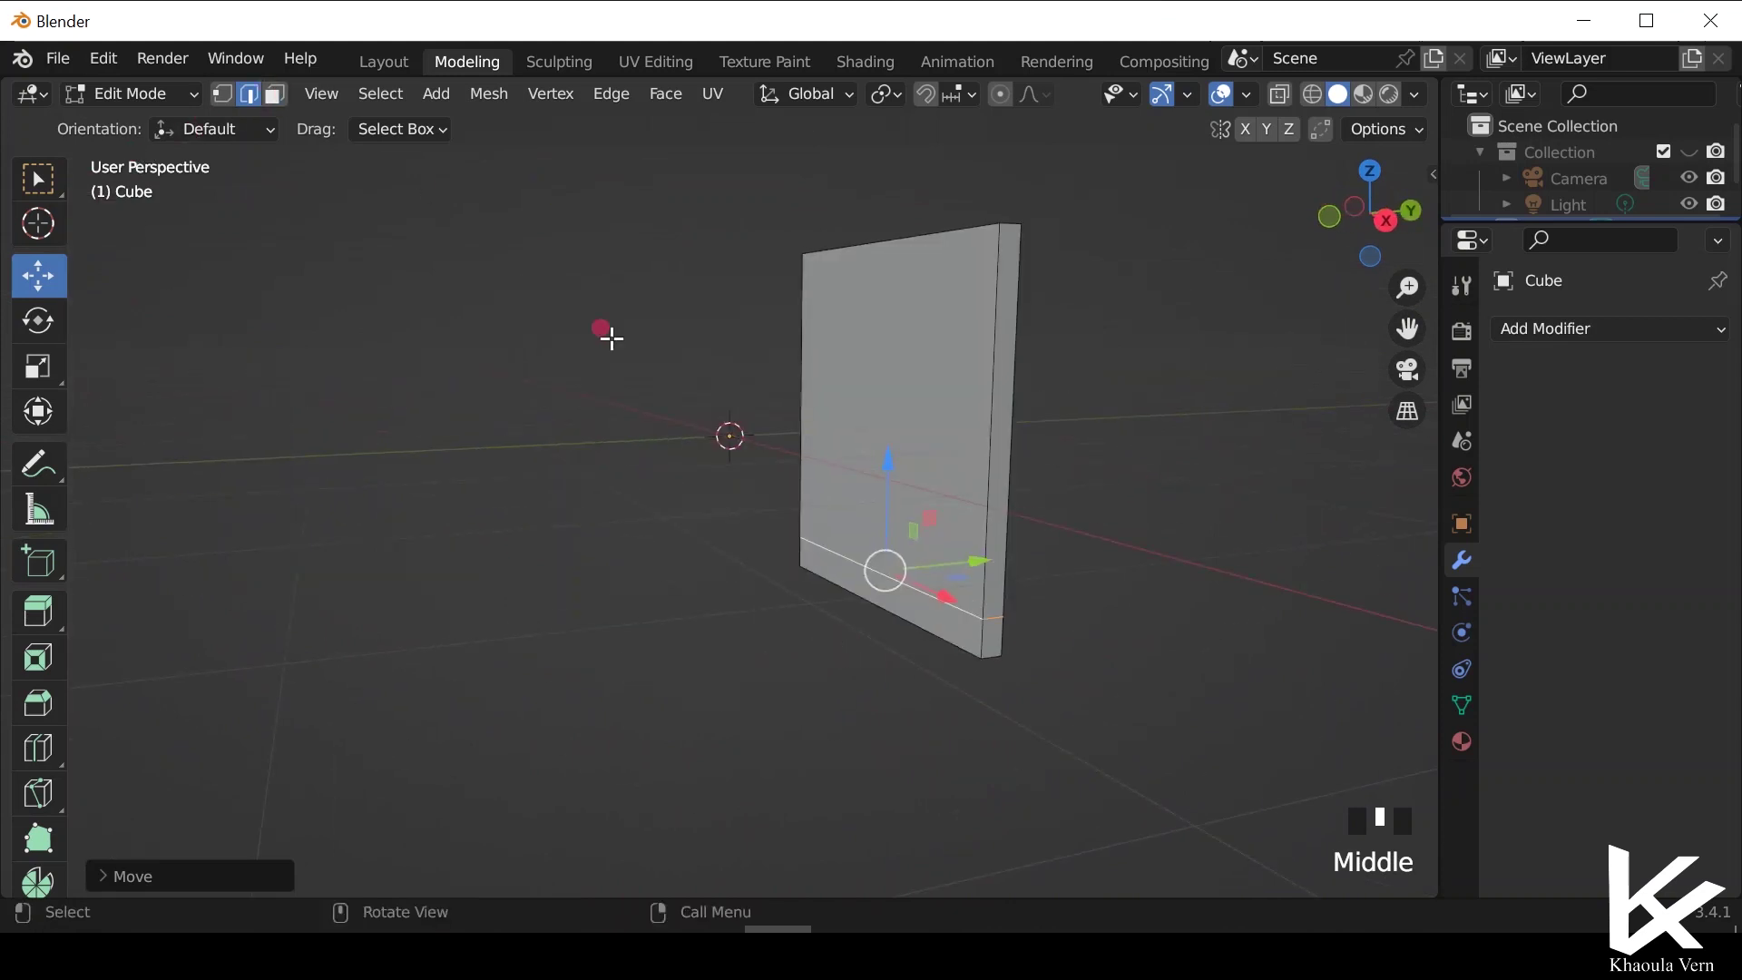
drag(957, 625, 949, 624)
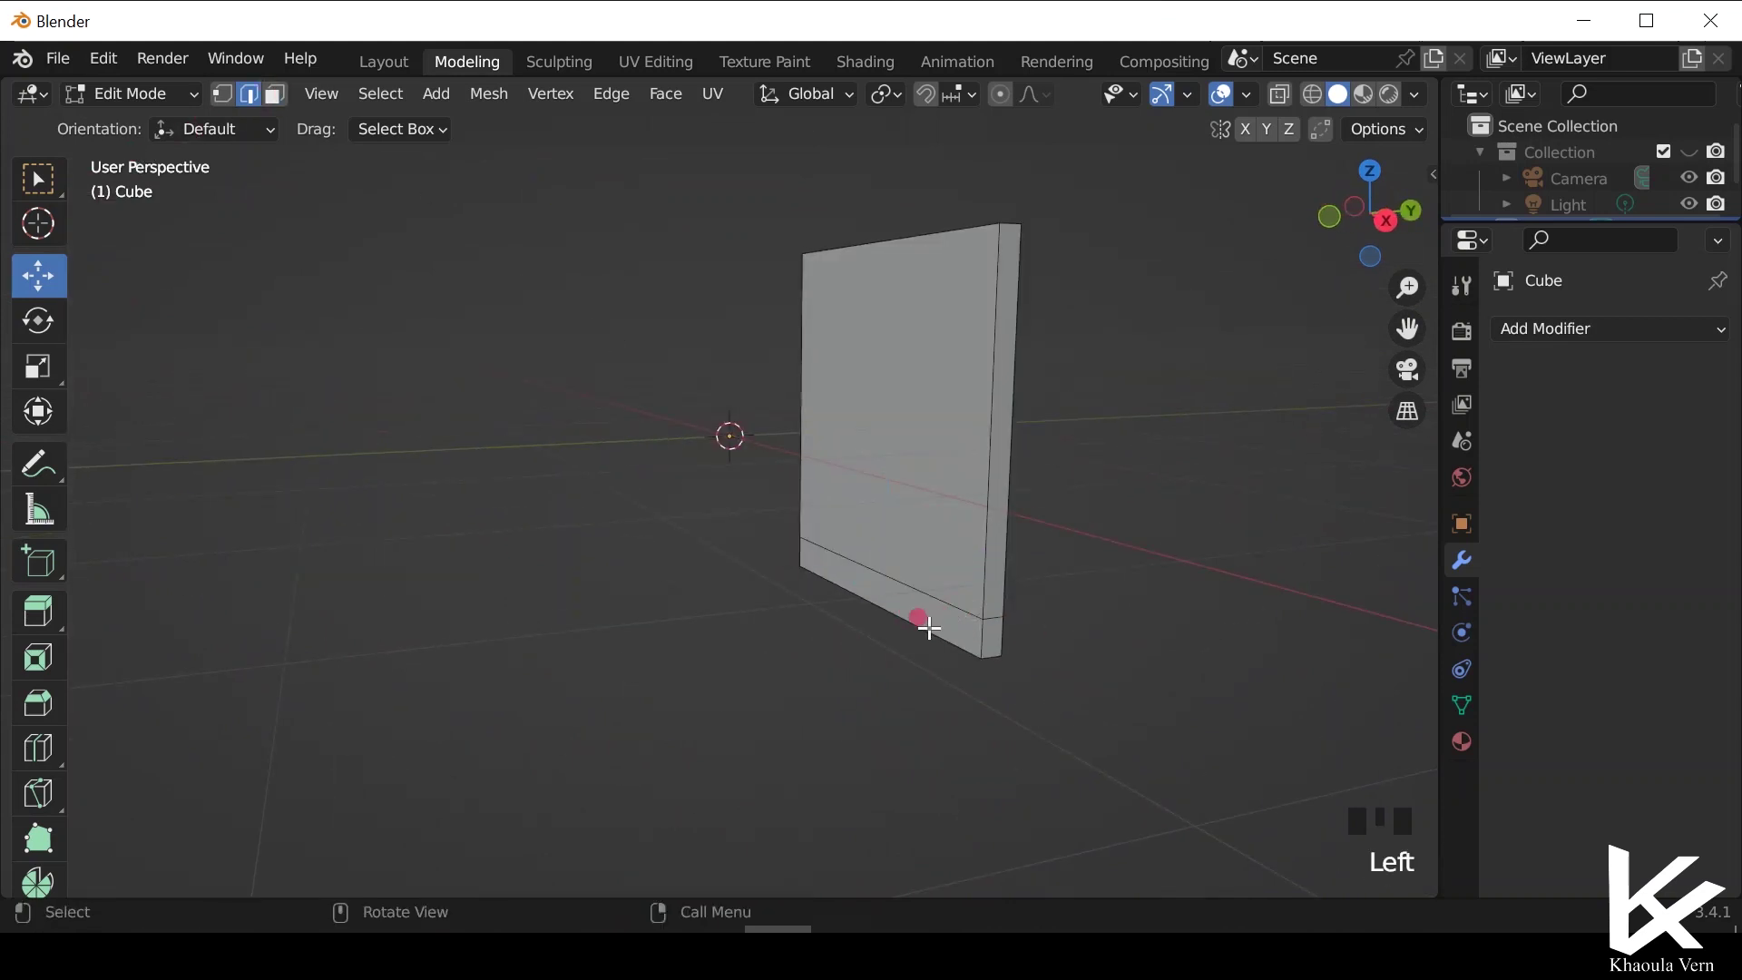
click(928, 627)
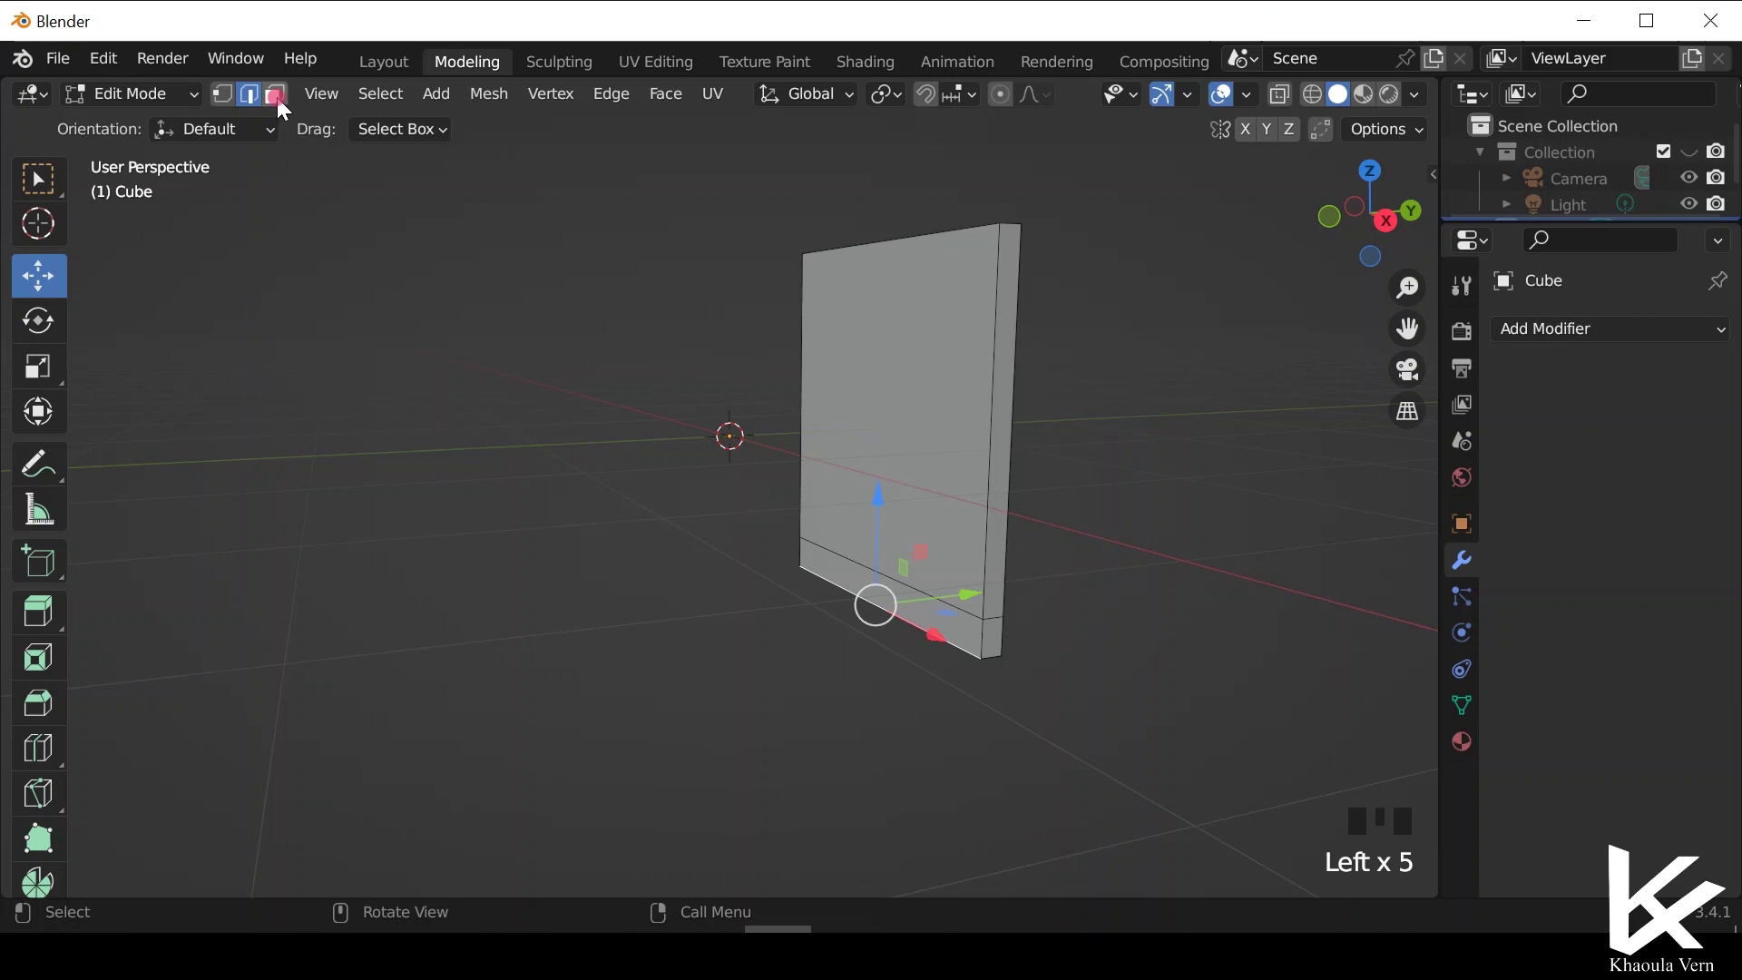
click(277, 98)
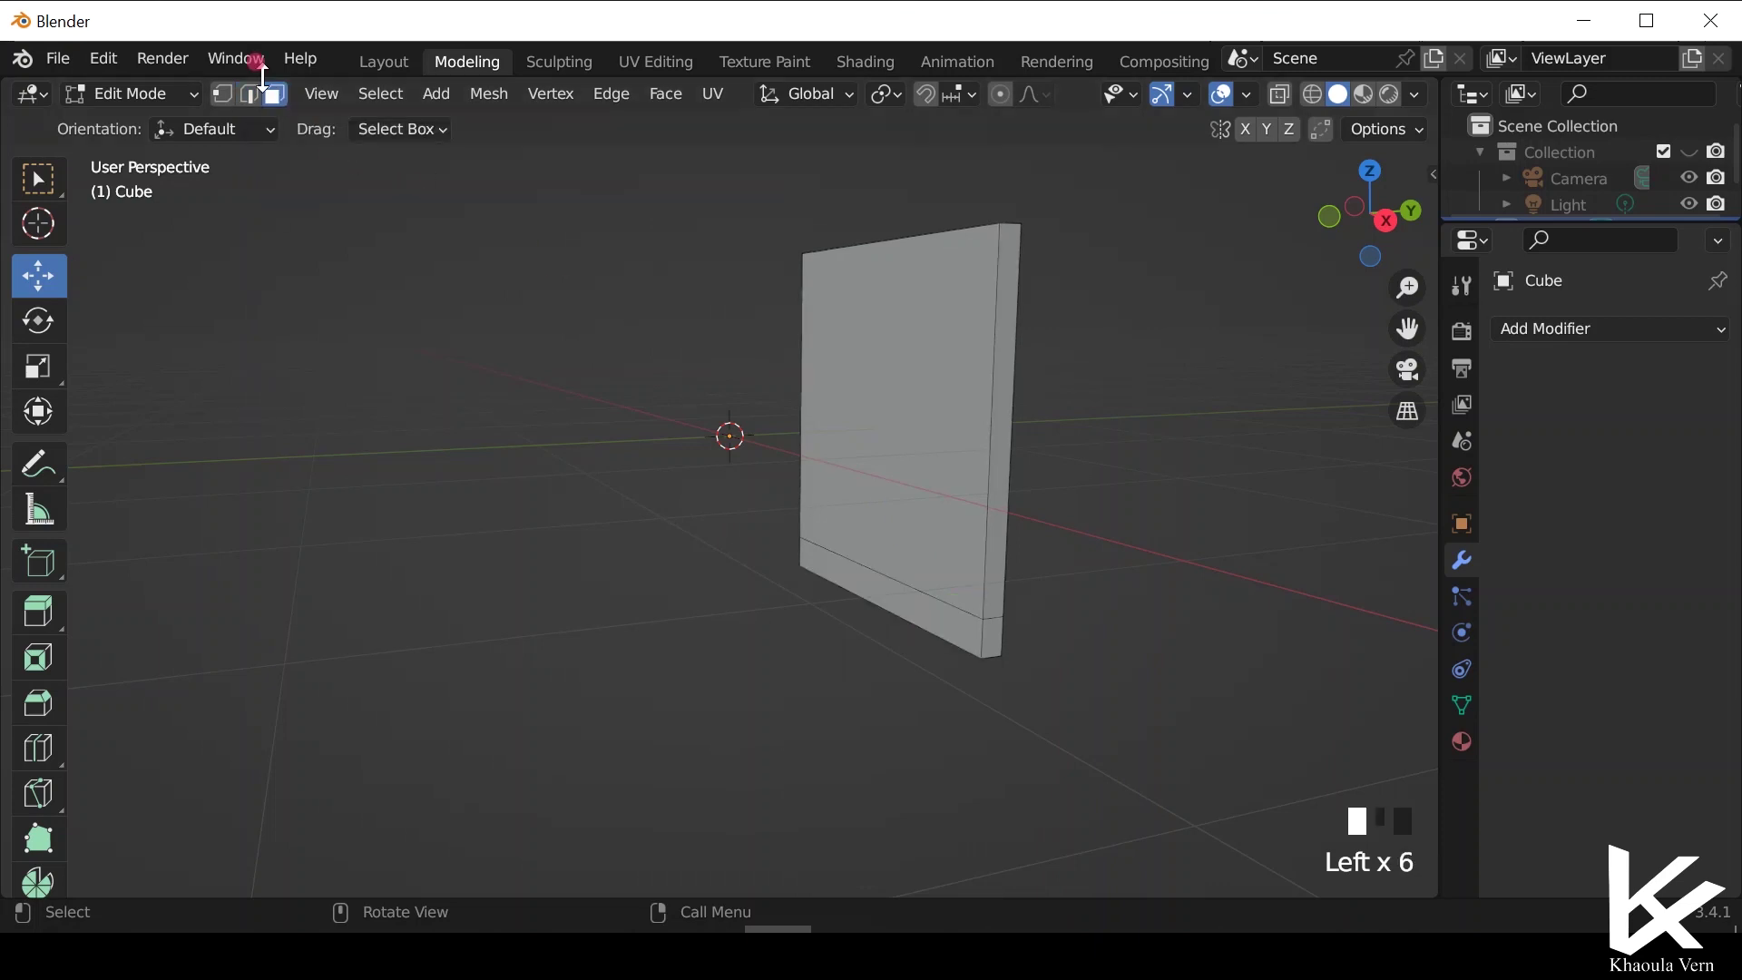
click(866, 600)
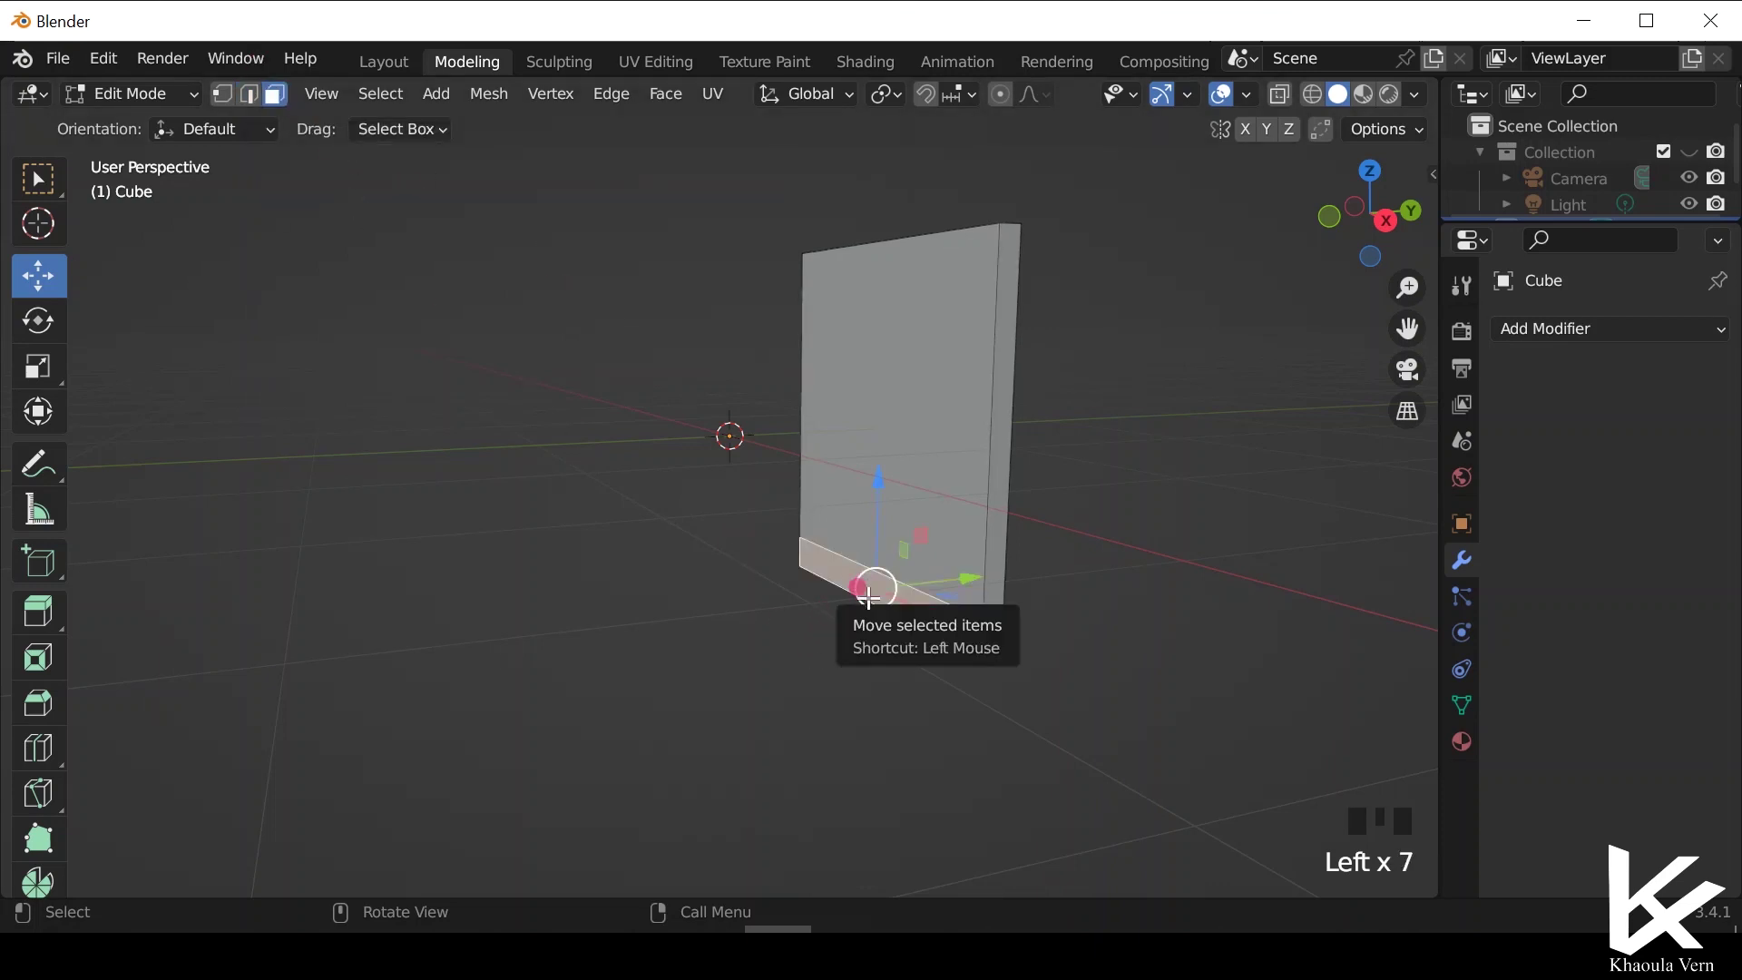
key(e)
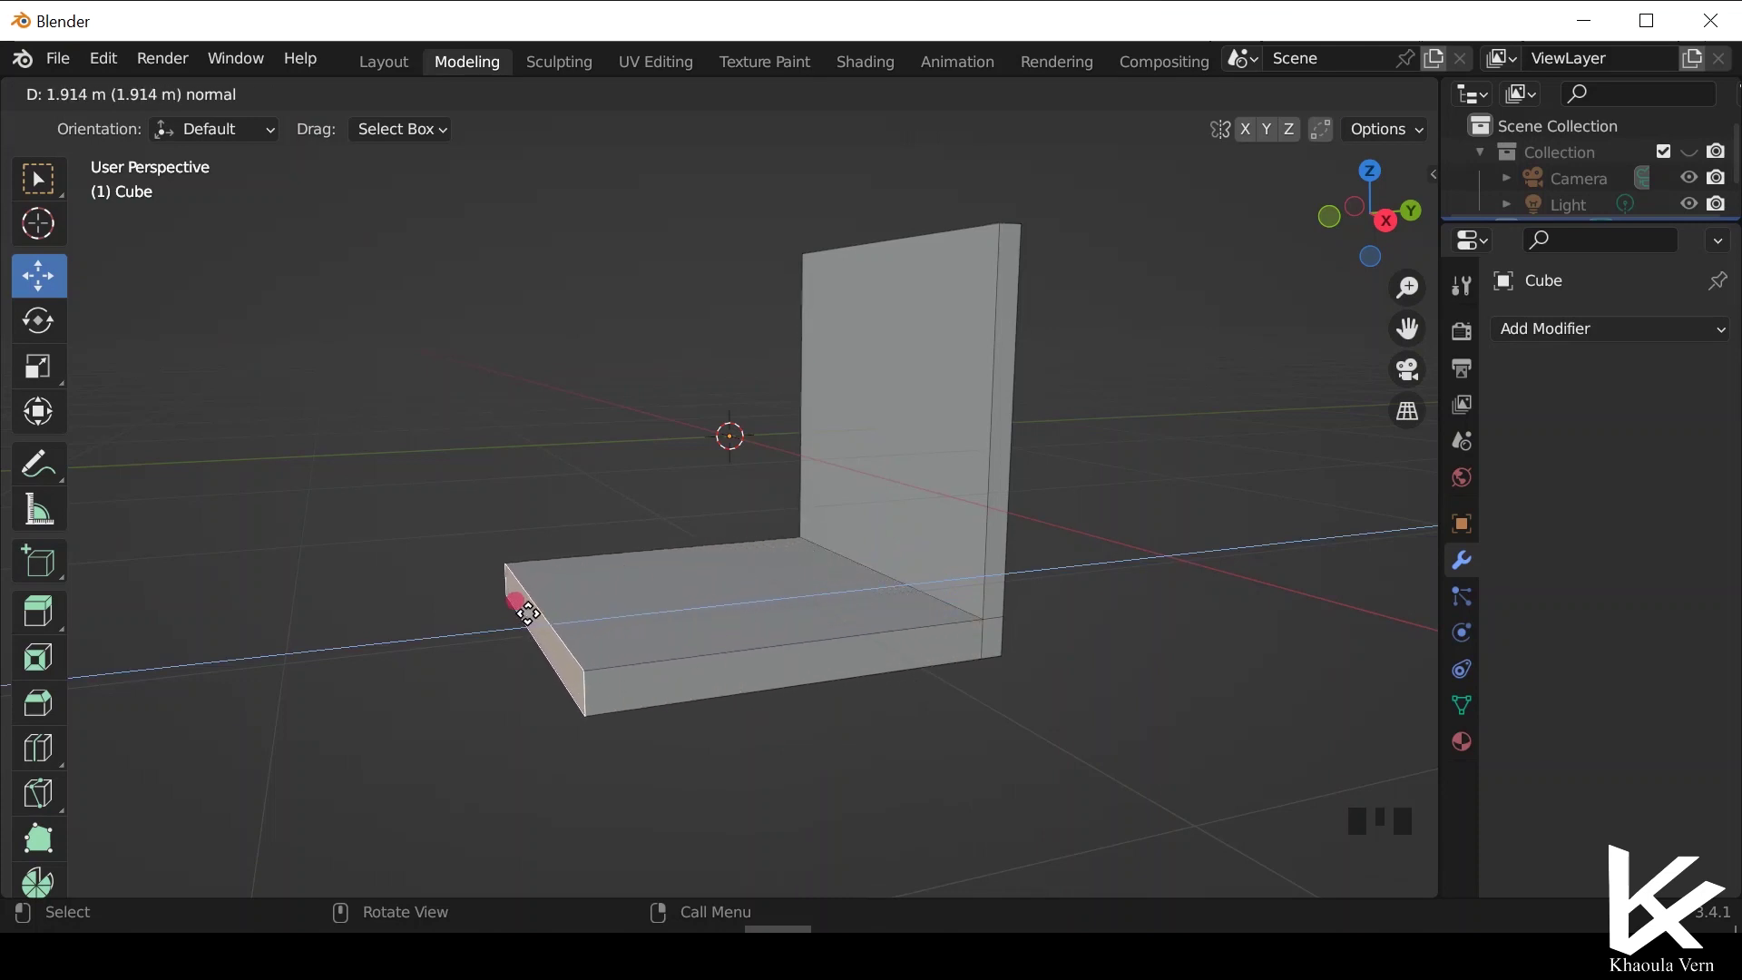
click(515, 603)
Select the seat's upper face and move it slightly down along Z to thin the seat.
middle_drag(917, 622, 544, 363)
double_click(660, 567)
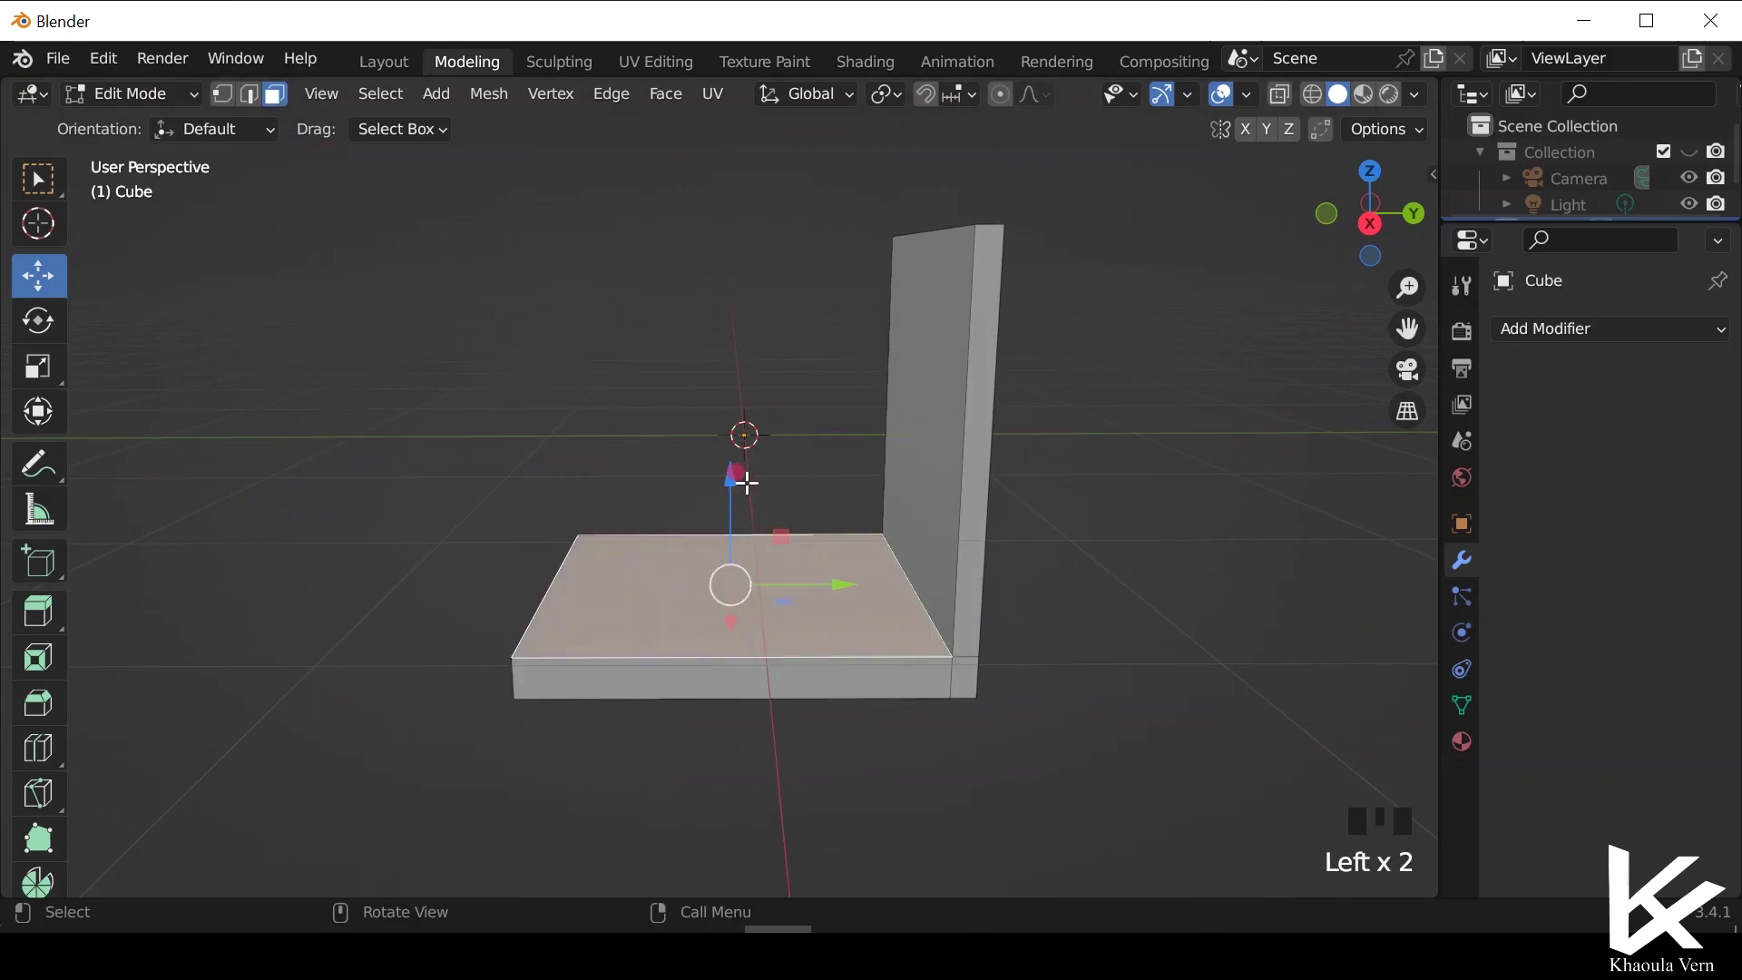
drag(723, 474, 724, 498)
click(911, 626)
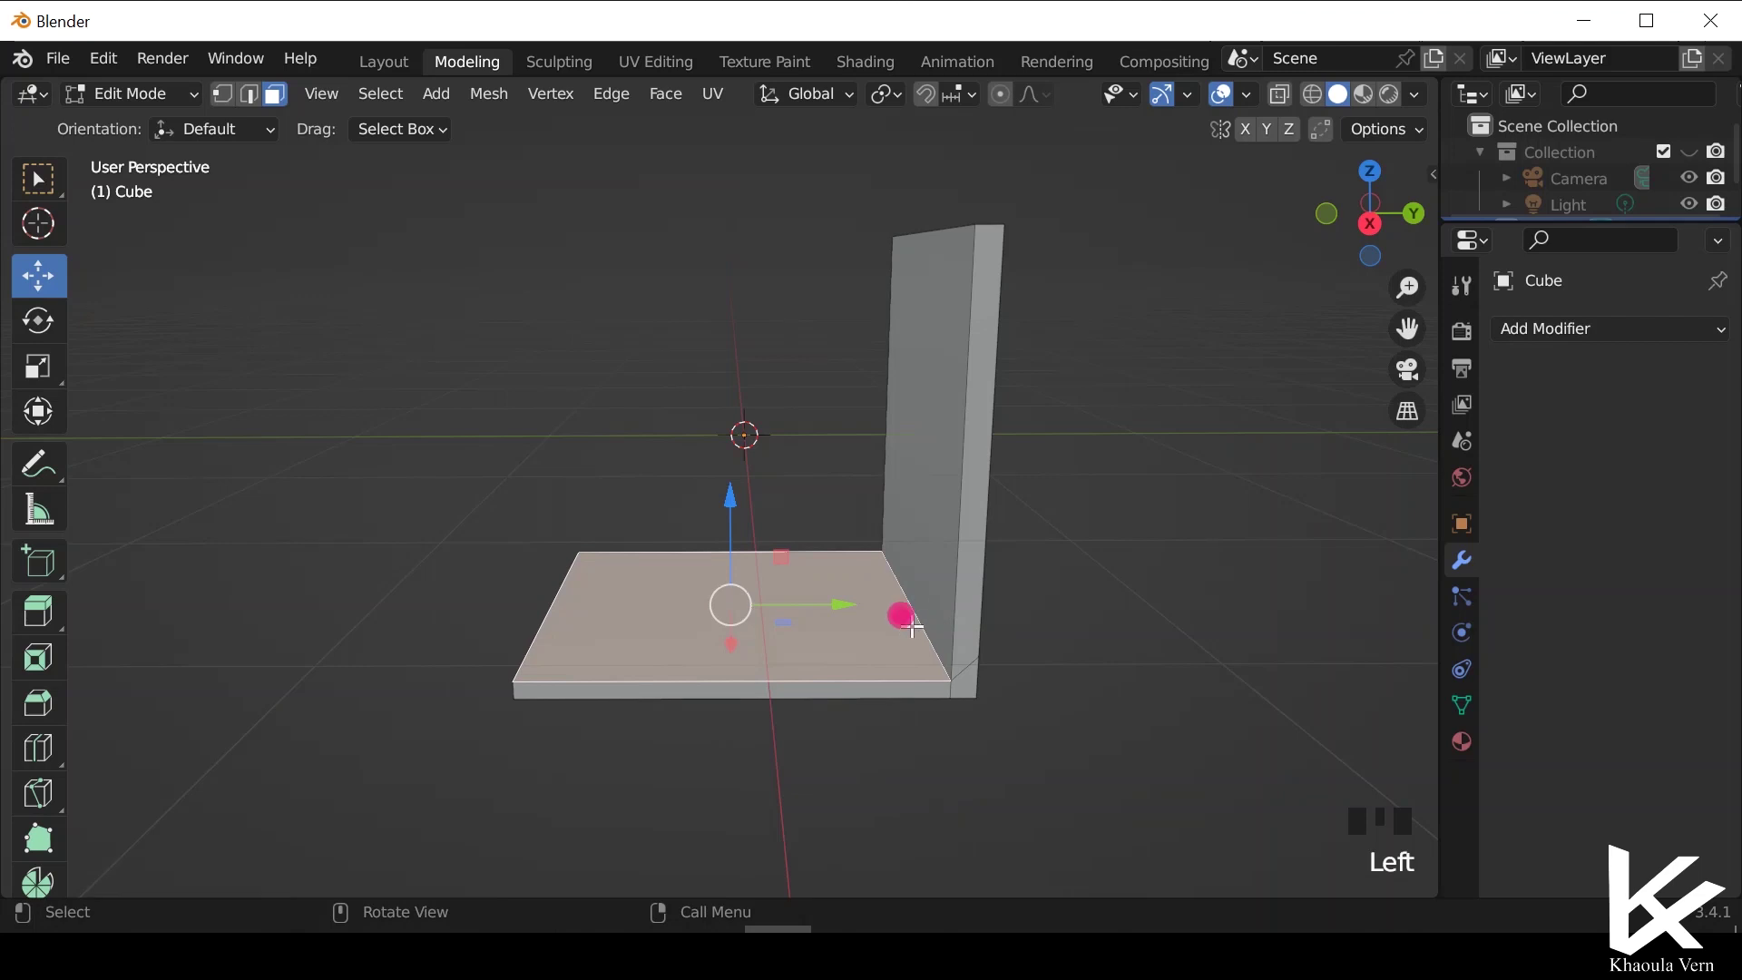
Shorten the seat by moving its front end along Y toward the backrest.
click(249, 94)
click(924, 630)
middle_drag(972, 798, 817, 377)
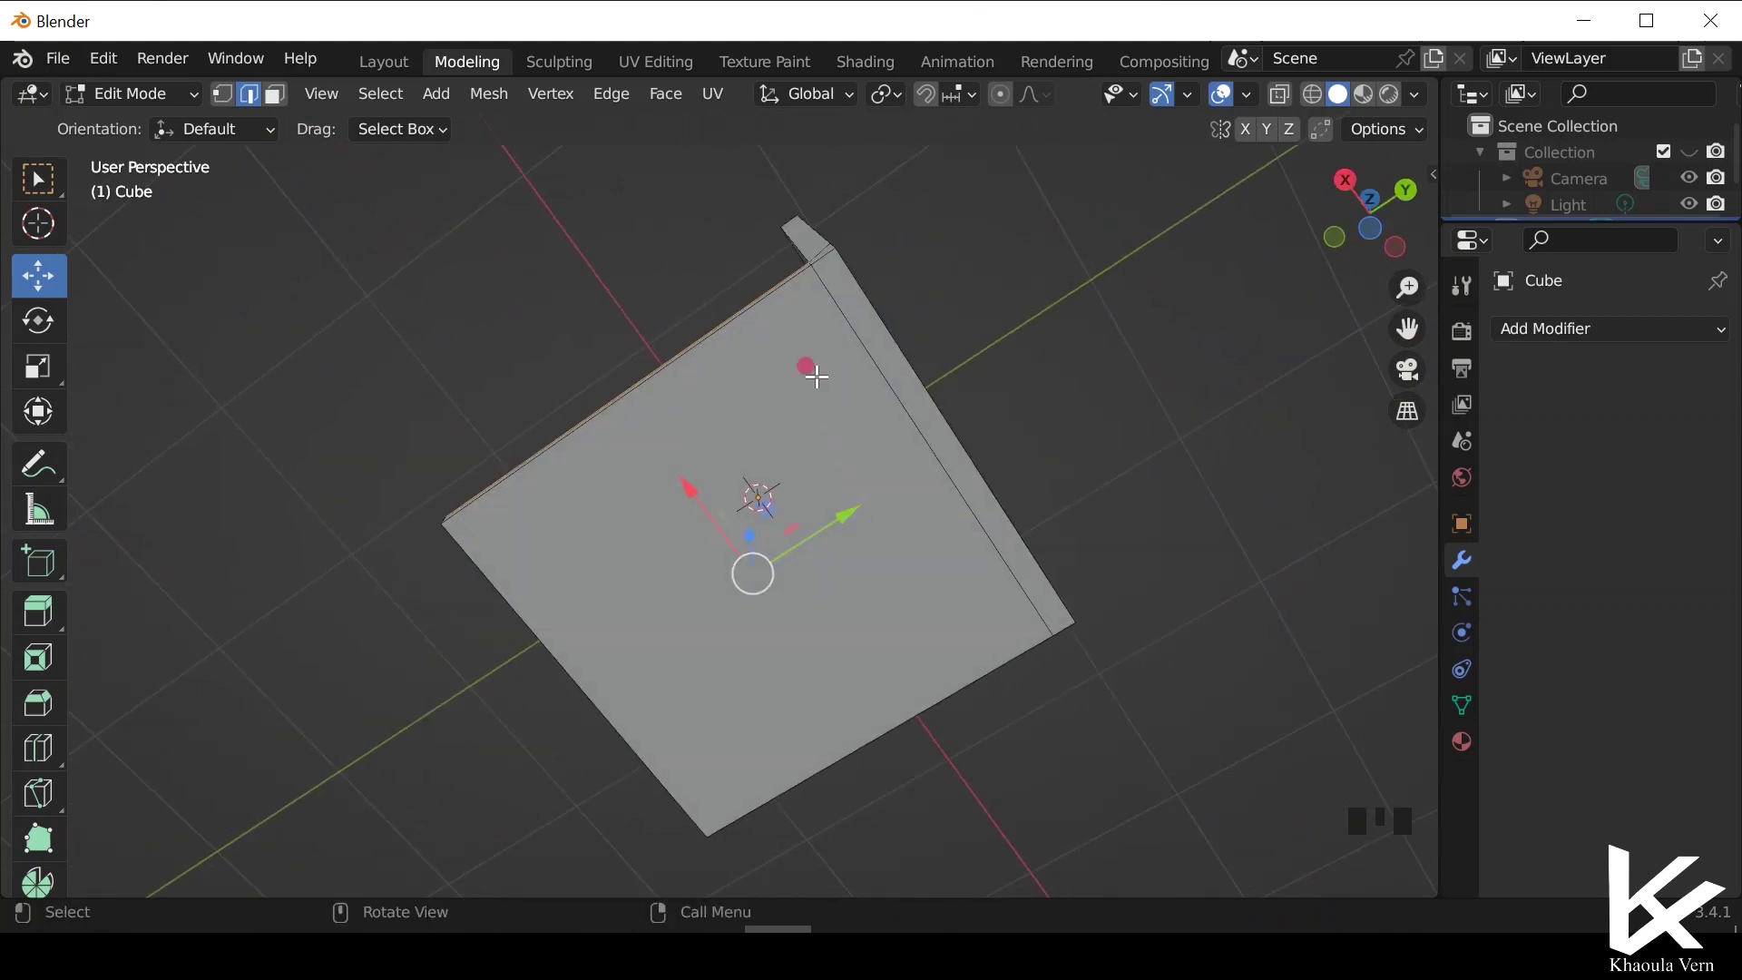
middle_drag(1238, 549, 1089, 817)
click(623, 602)
drag(622, 603, 695, 607)
Switch to the Layout workspace, deselect the chair body and examine its shape from several sides.
click(378, 62)
middle_drag(657, 668, 735, 749)
scroll(735, 750, up, 3)
click(1073, 469)
middle_drag(1073, 478, 420, 100)
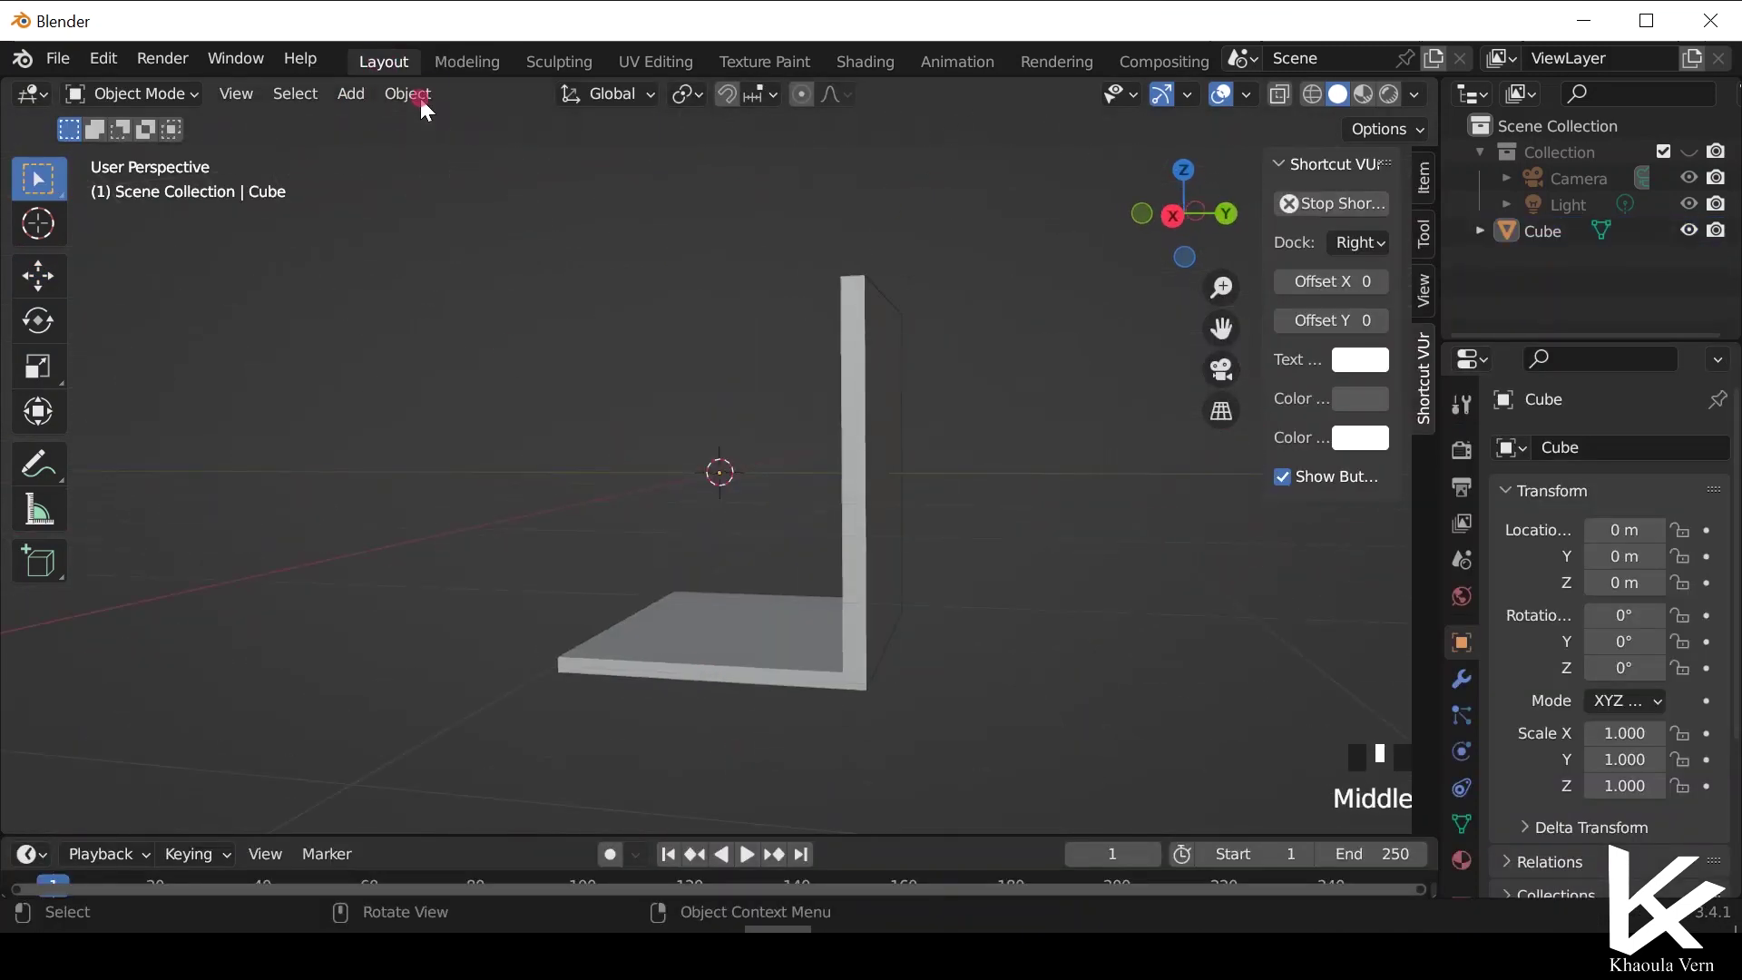
scroll(906, 665, down, 2)
middle_drag(907, 665, 879, 719)
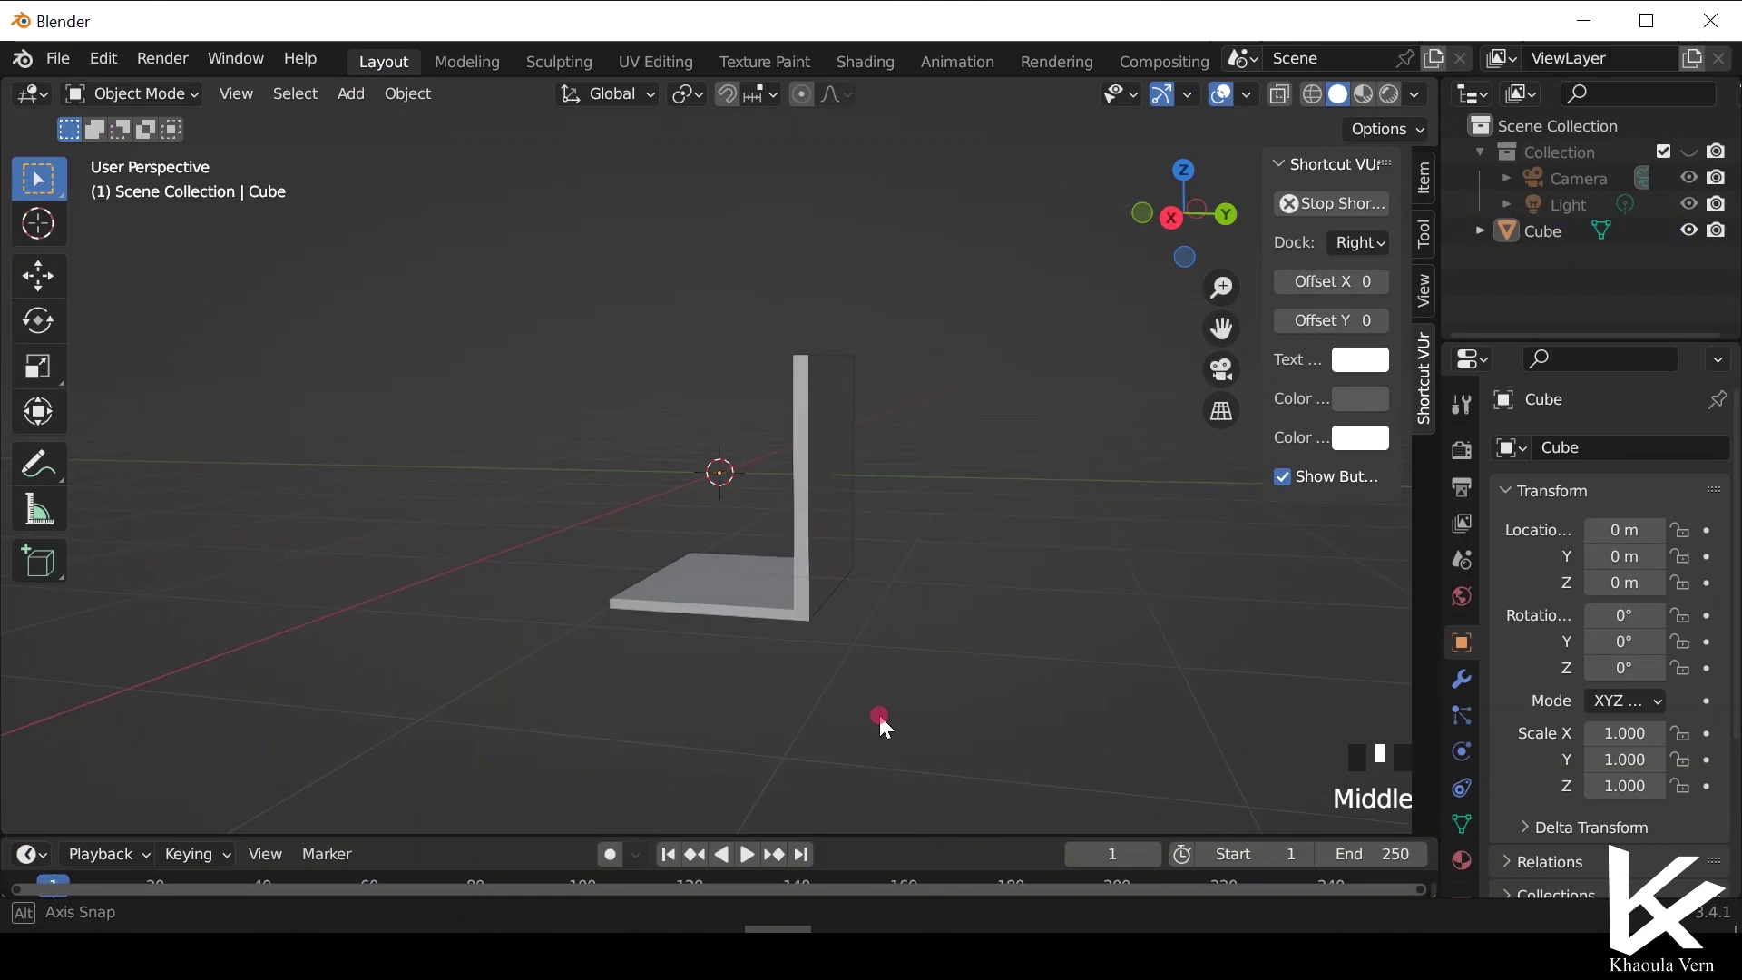
scroll(879, 720, up, 2)
scroll(880, 720, down, 2)
drag(1219, 266, 579, 521)
middle_drag(579, 521, 677, 558)
Add a cube mesh and move it down along Z to about -2.445 m, below the seat.
key(shift+a)
mouse_move(650, 400)
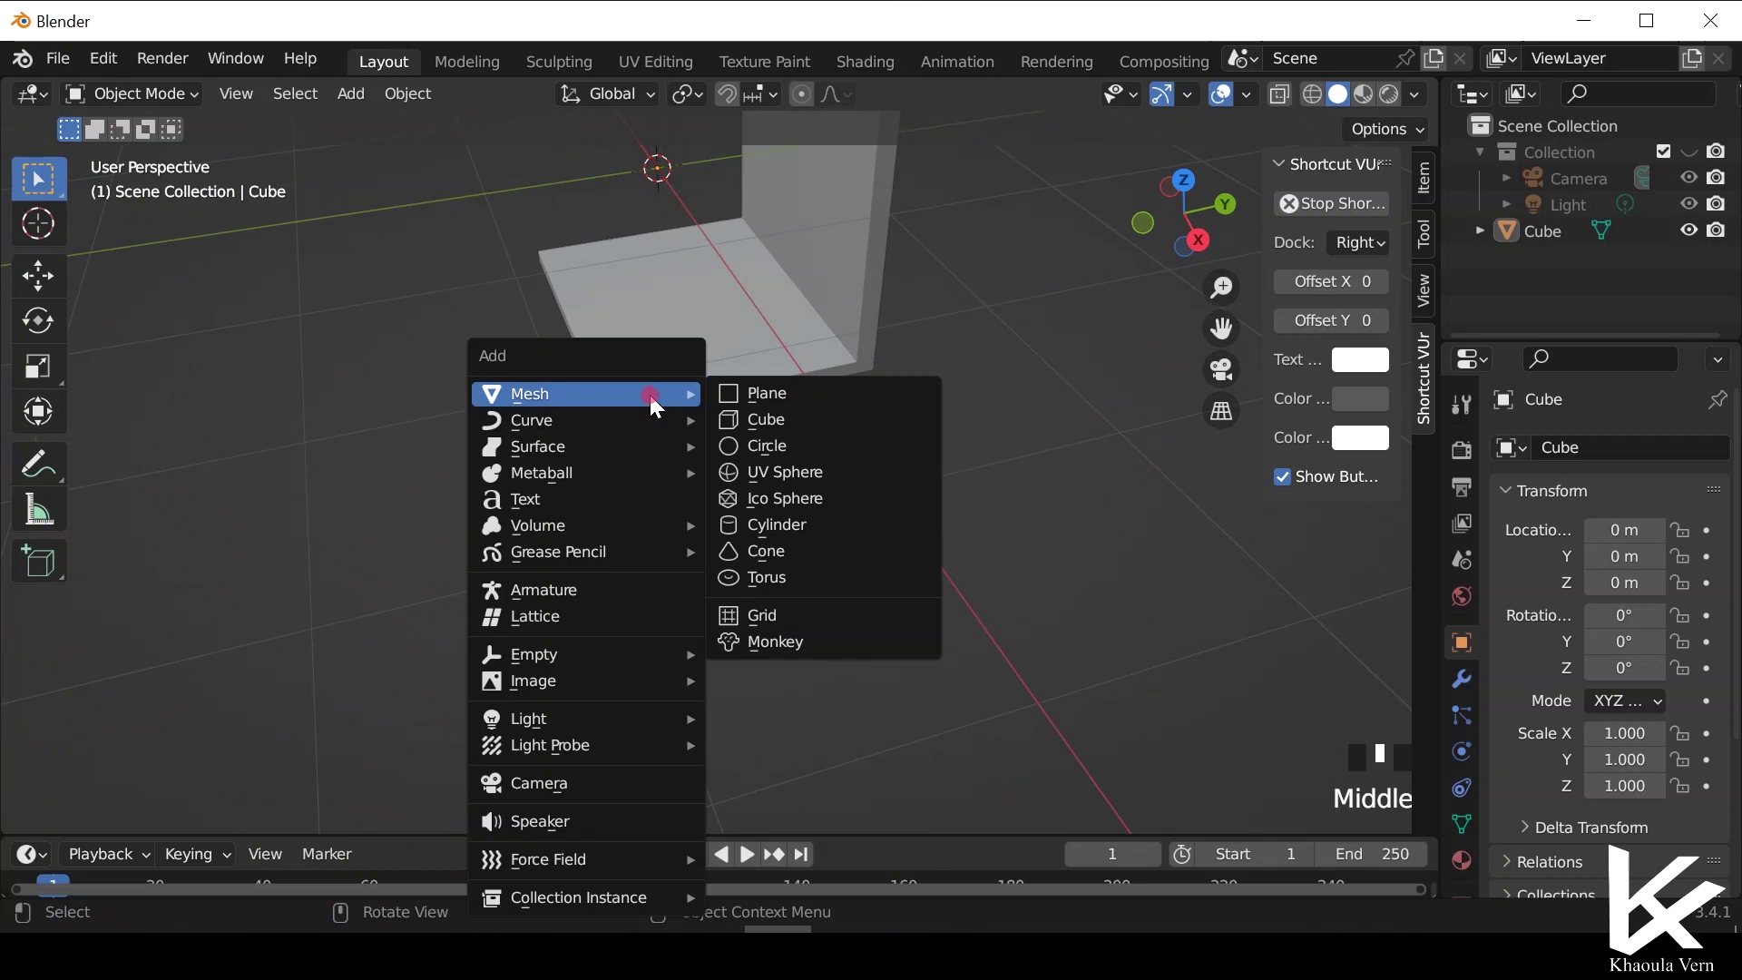
click(719, 424)
scroll(749, 499, down, 3)
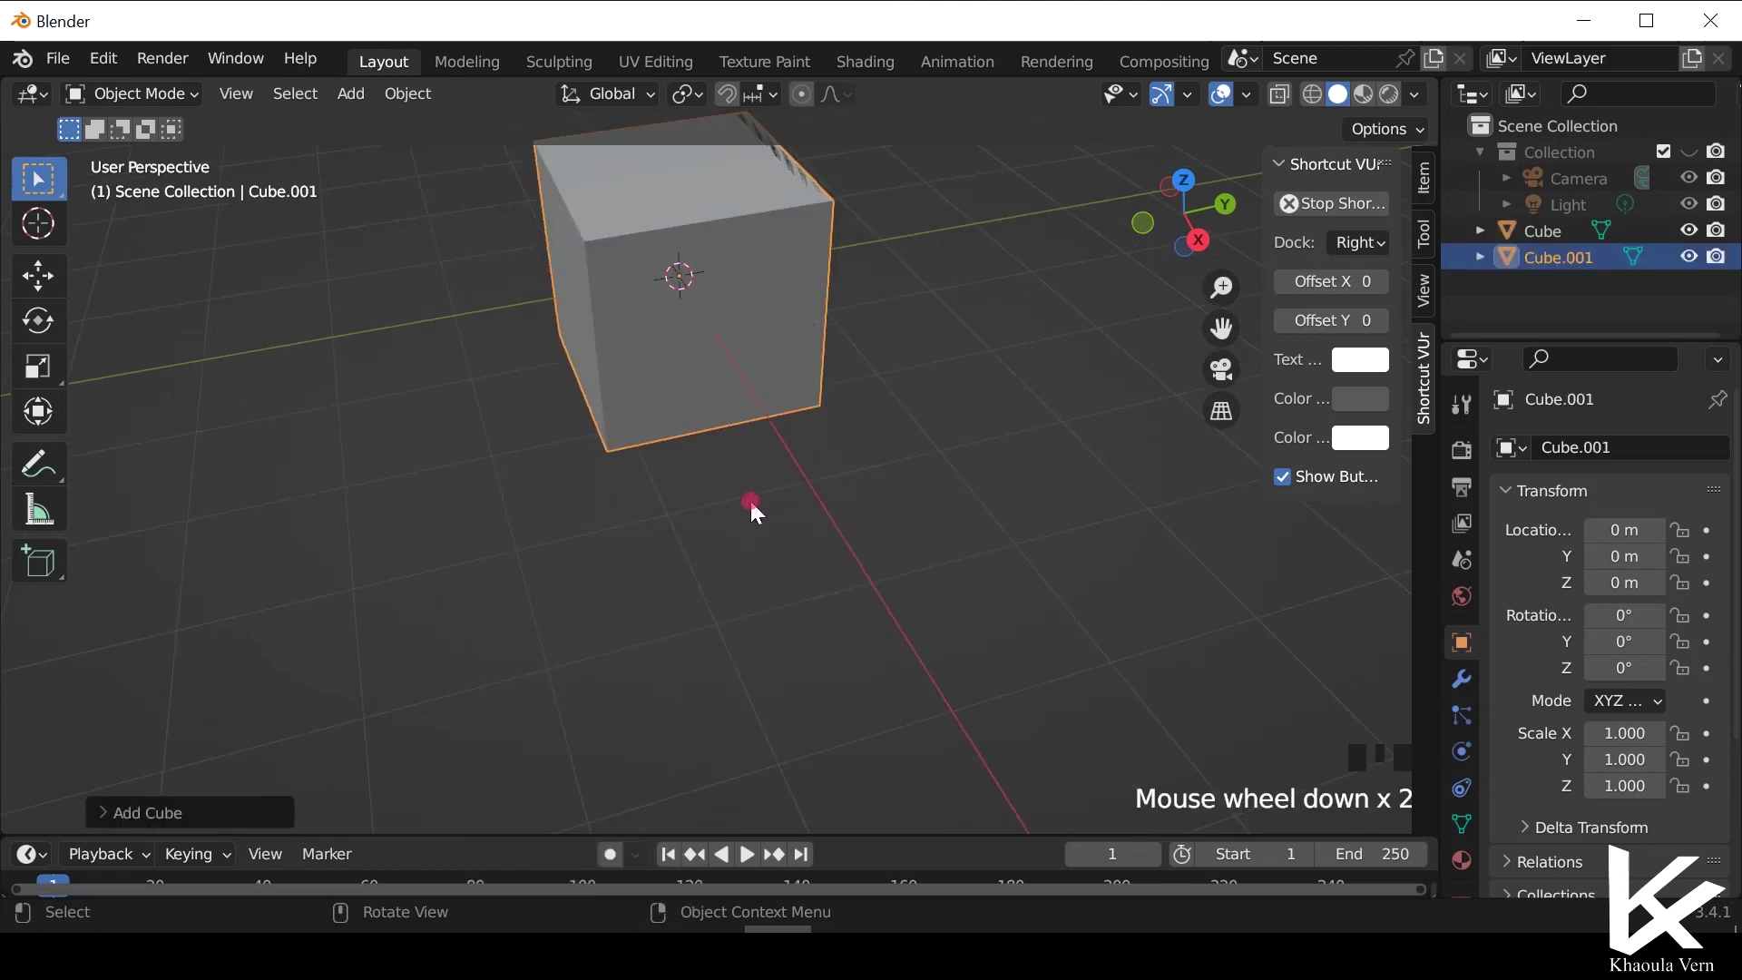
click(46, 274)
drag(673, 177, 720, 383)
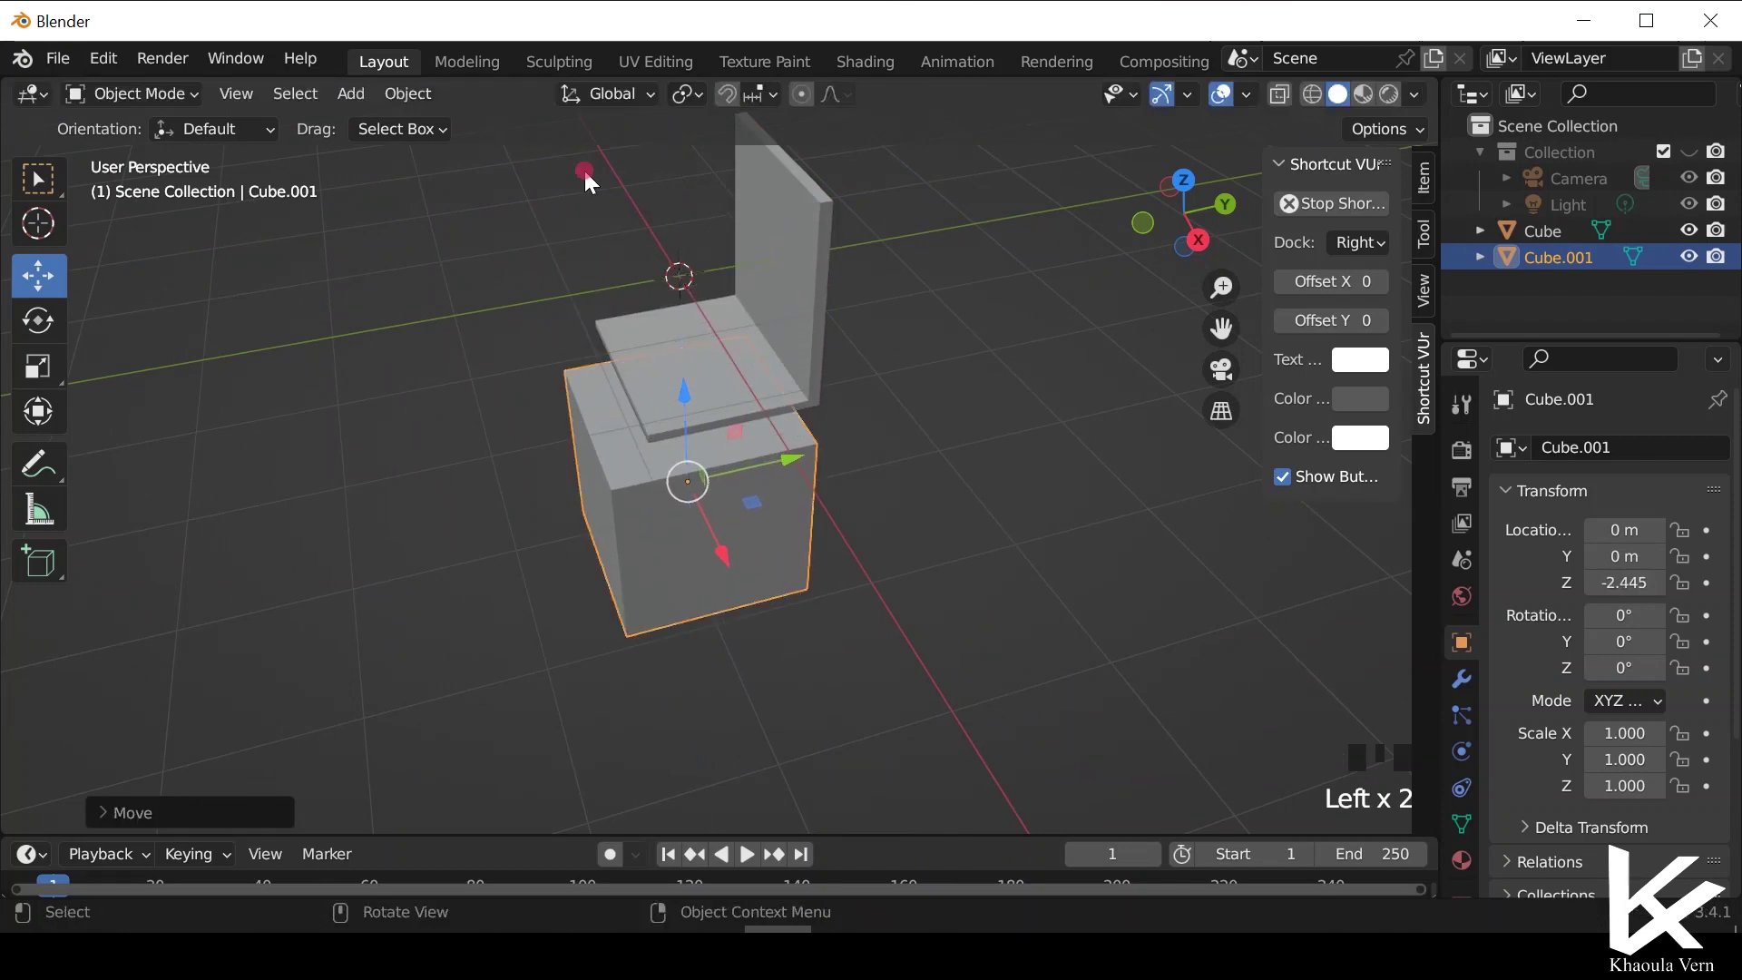
click(467, 63)
scroll(642, 711, down, 2)
middle_drag(641, 711, 825, 720)
click(821, 716)
click(807, 705)
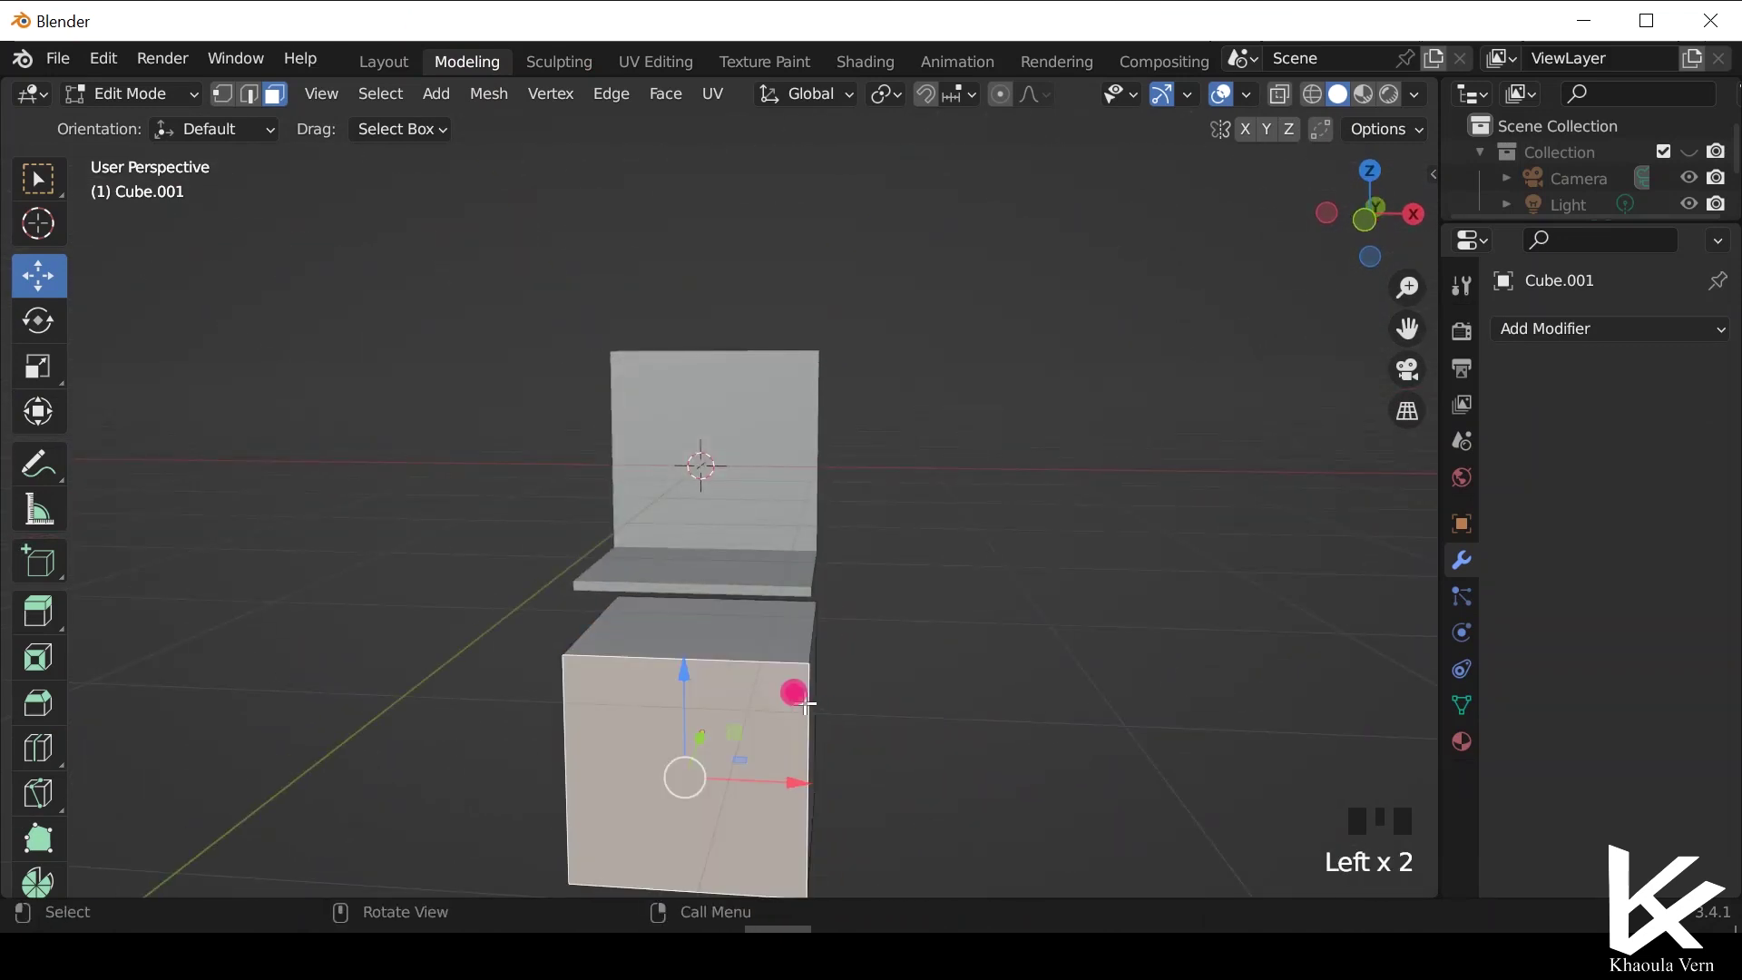
click(381, 62)
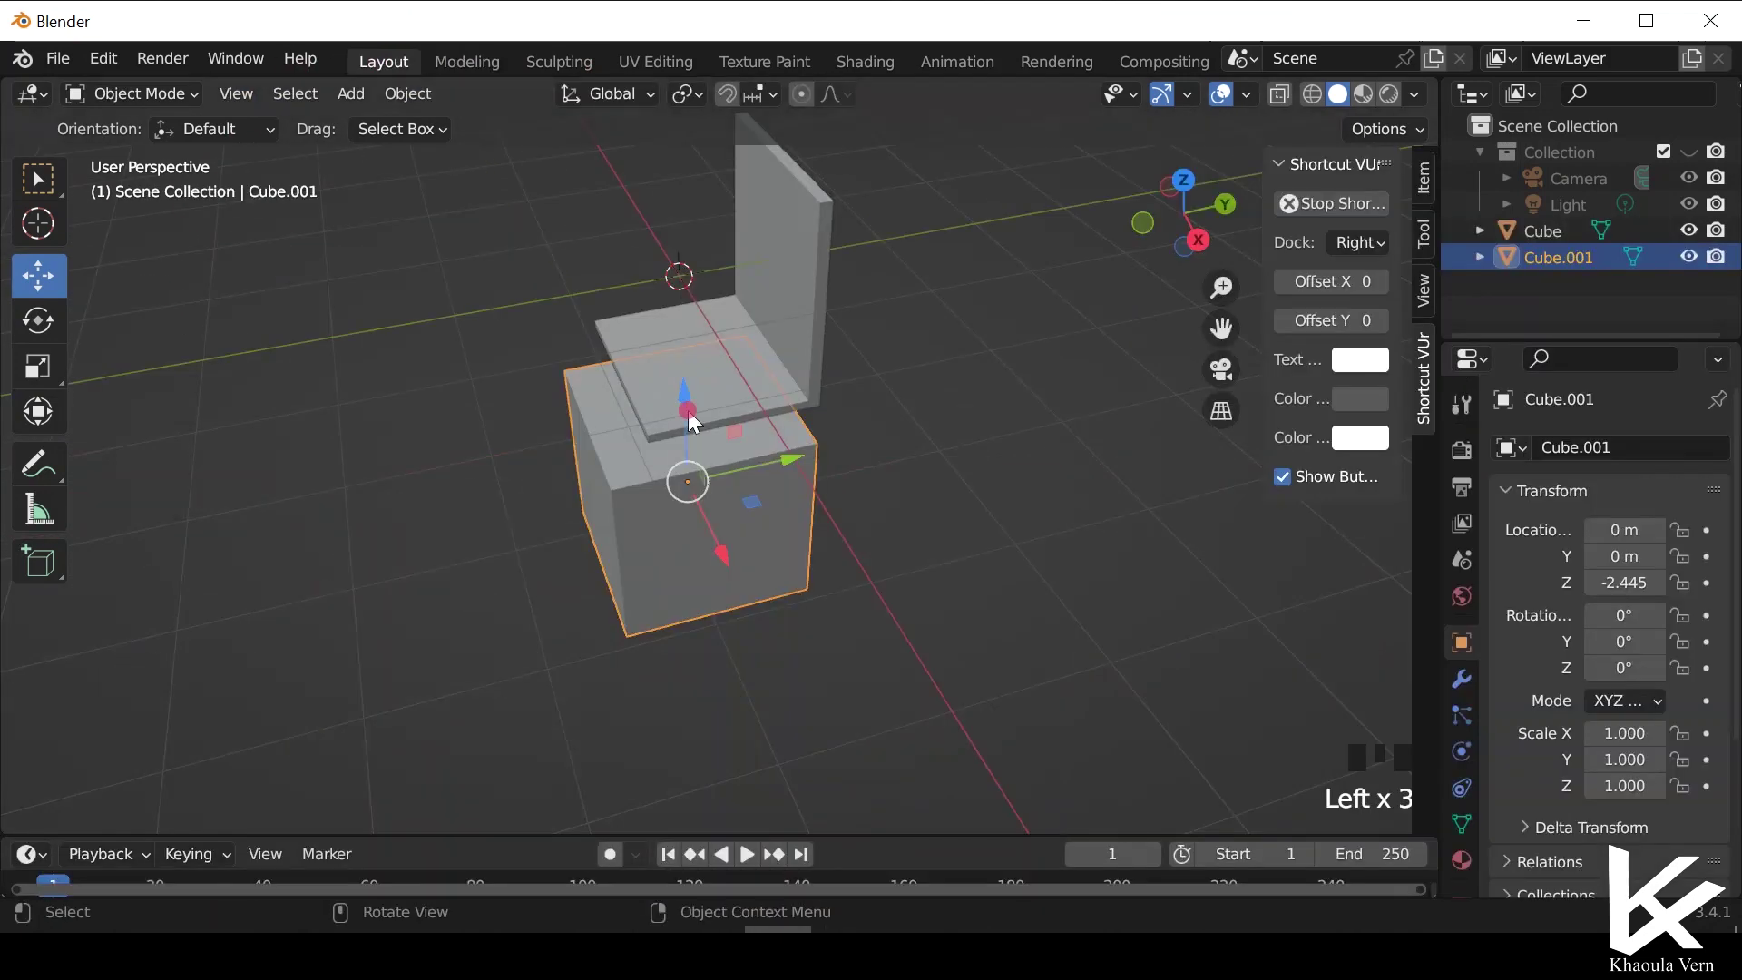
Scale the new cube to about 0.171 along X and 0.101 along Y to form a slender chair leg.
key(s)
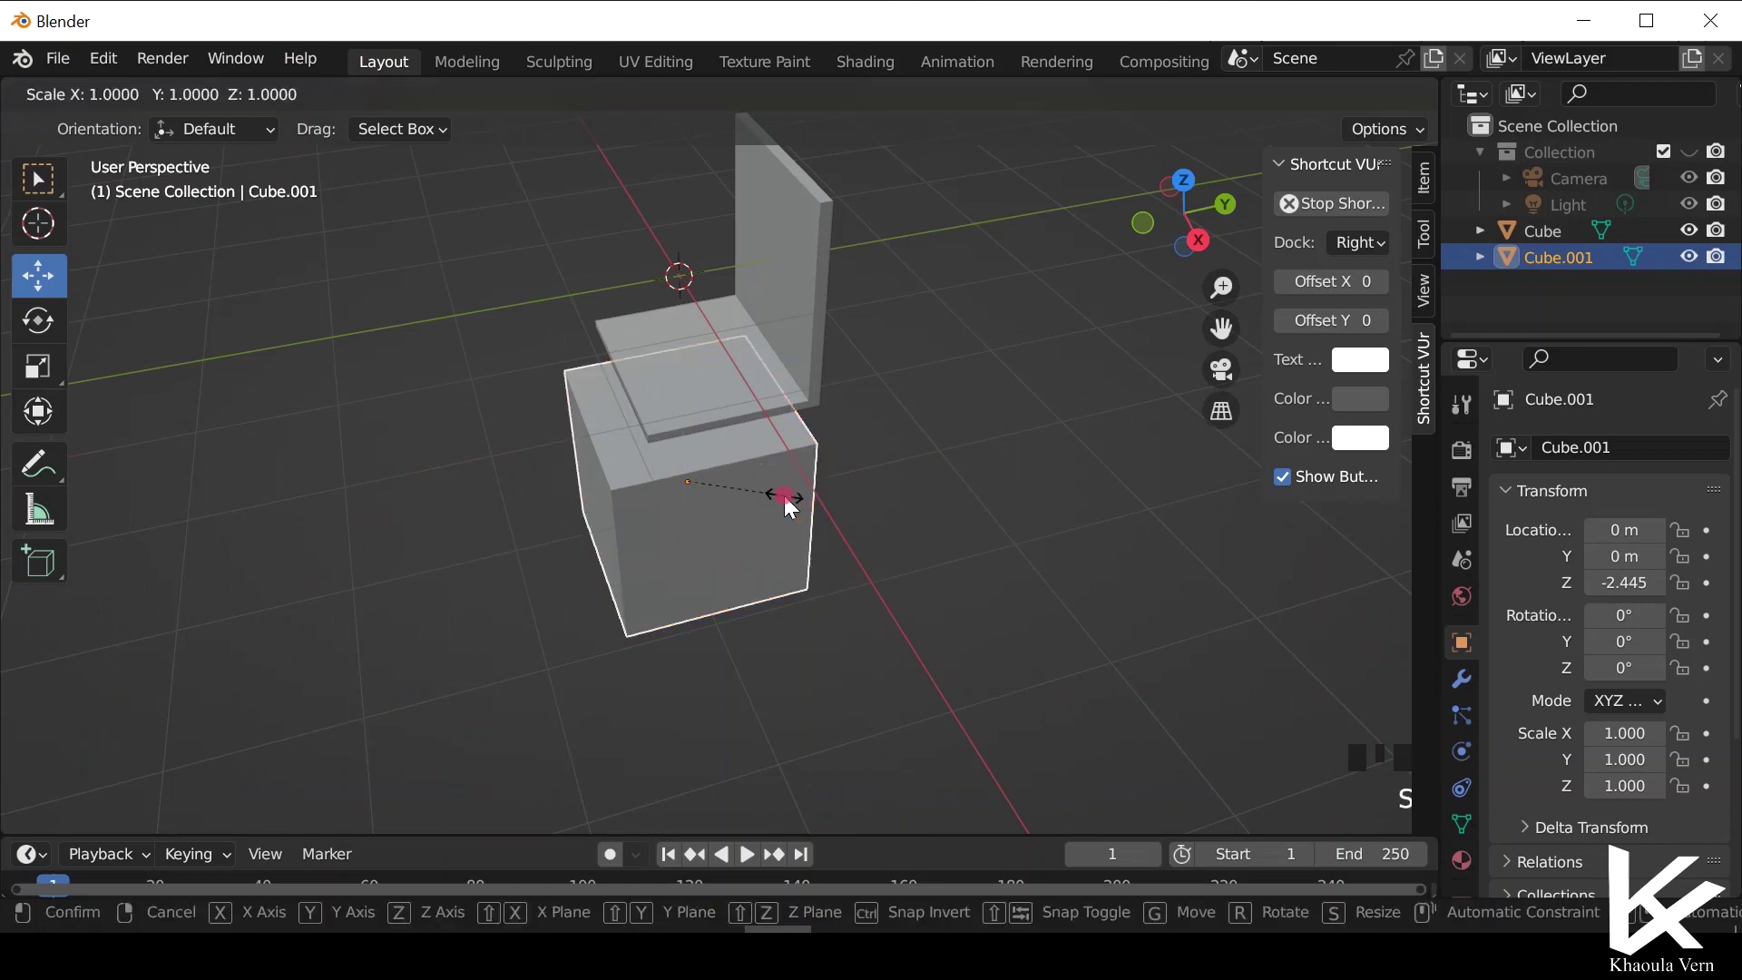
key(x)
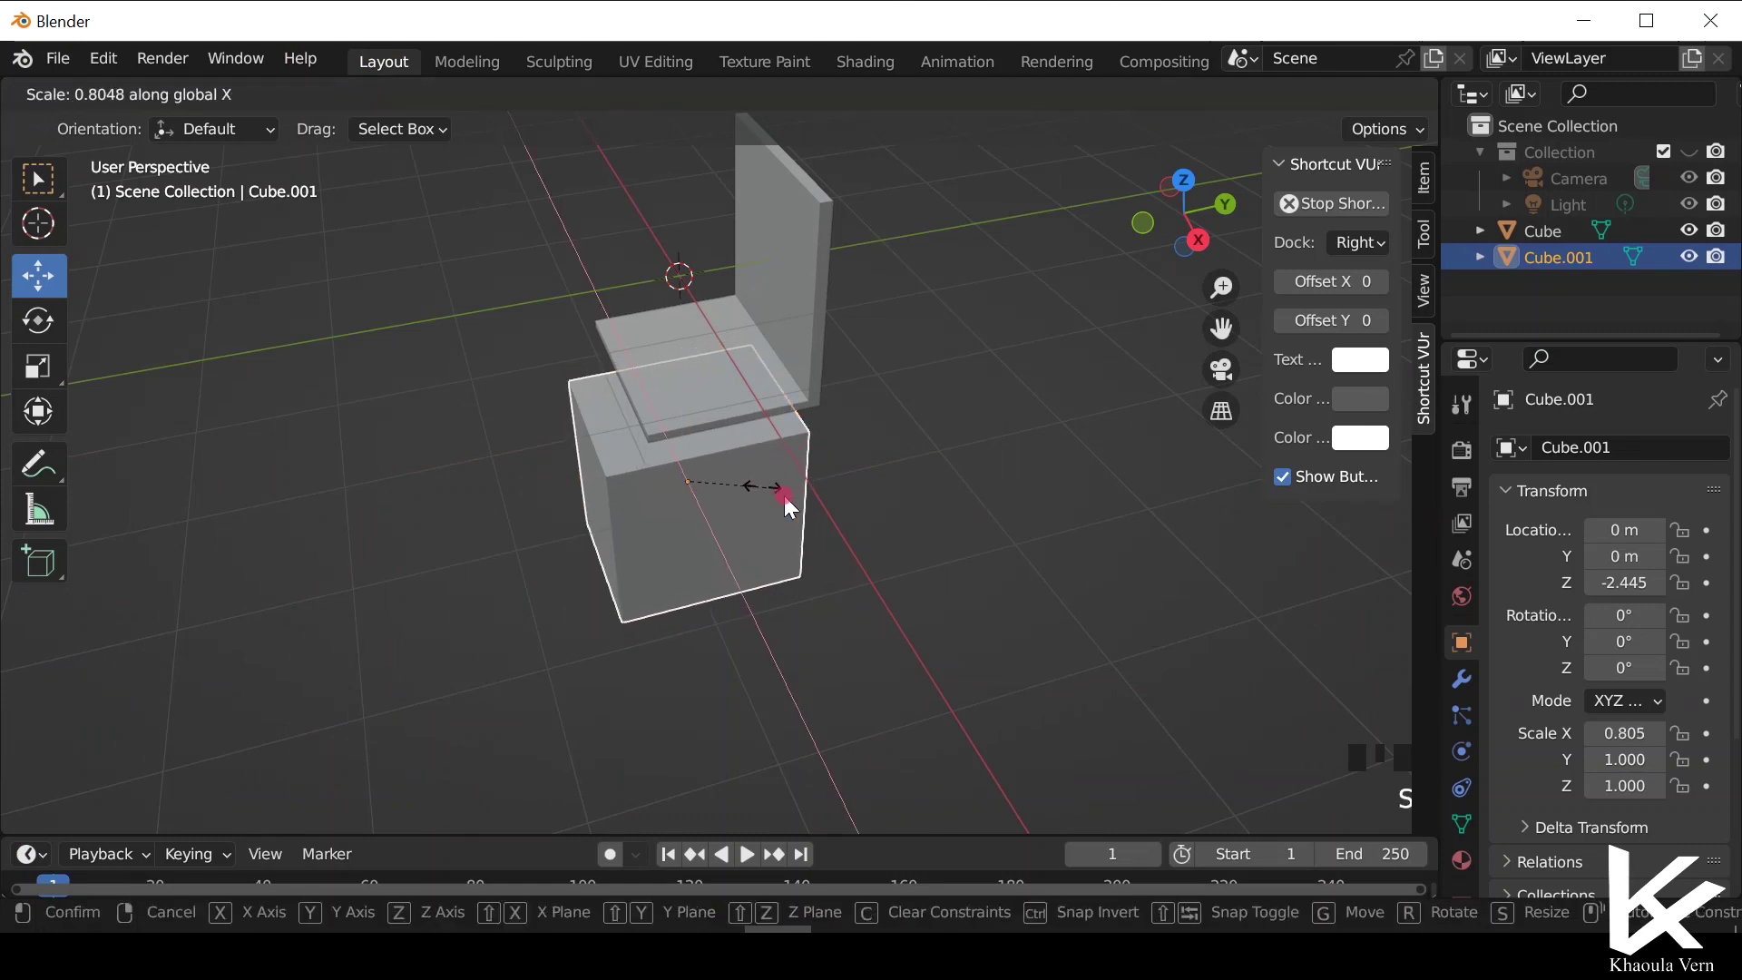
mouse_move(700, 458)
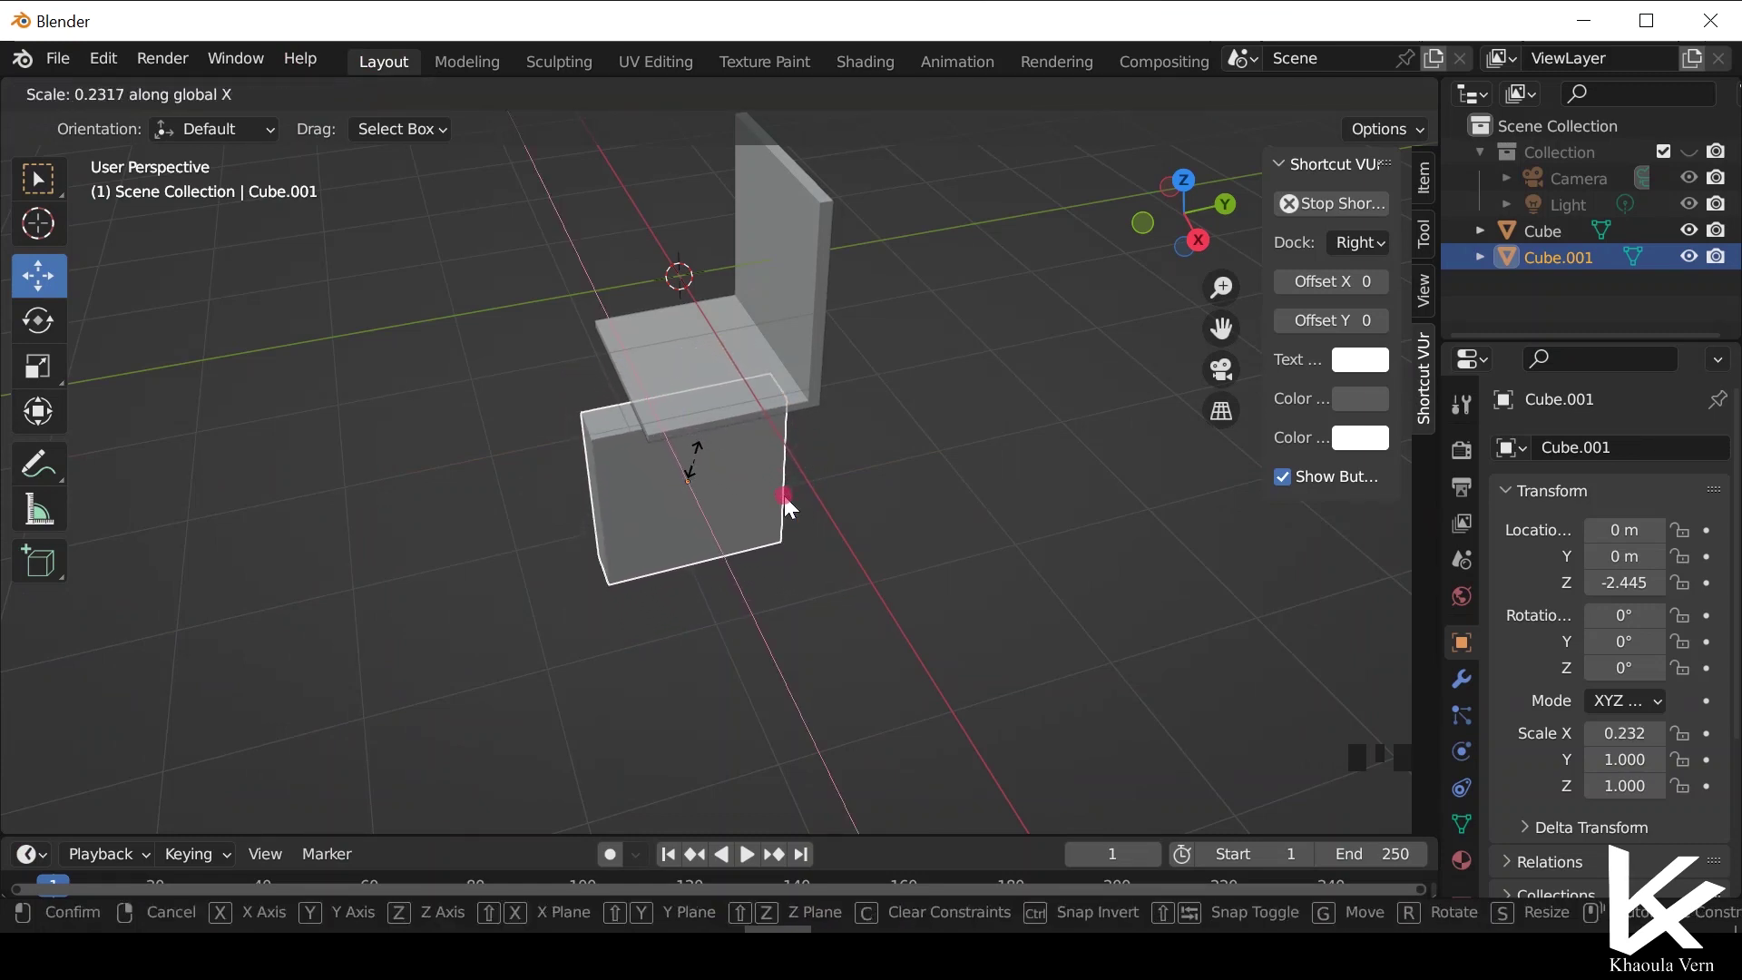
click(755, 492)
key(s)
key(y)
mouse_move(695, 478)
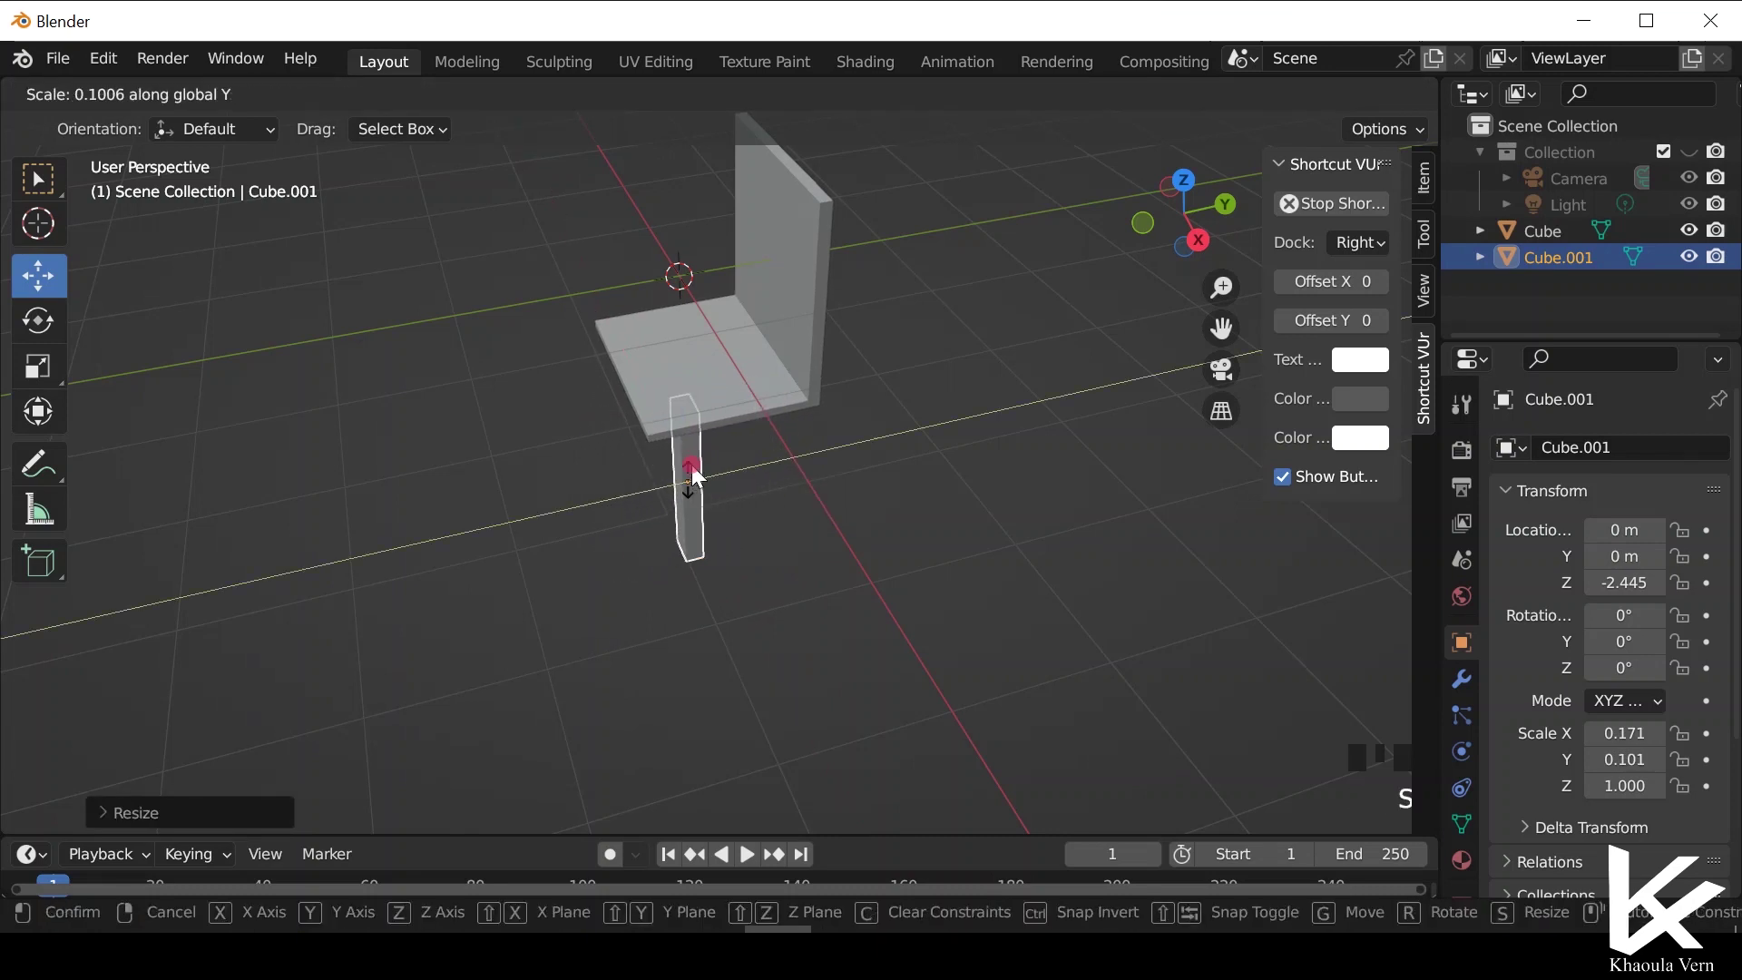
click(690, 472)
Narrow the leg further along X to a scale of about 0.148.
middle_drag(738, 555, 884, 496)
scroll(888, 527, up, 2)
middle_drag(890, 557, 330, 555)
key(s)
key(x)
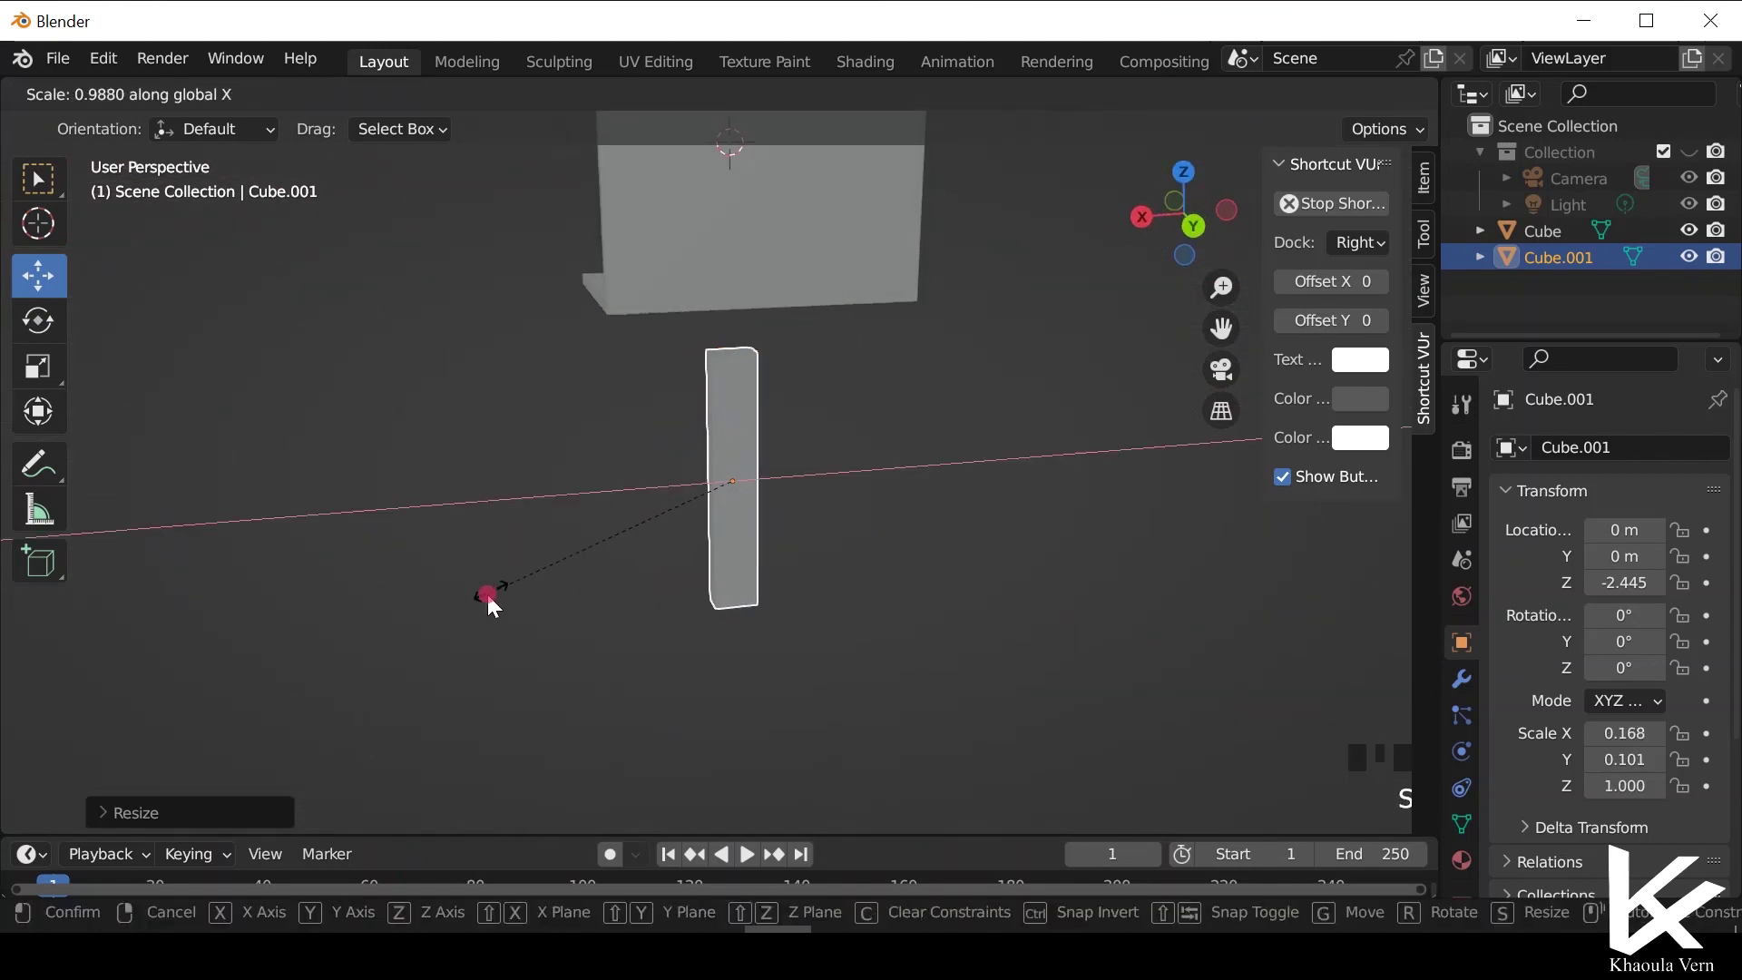
click(486, 591)
Move the leg under a side edge of the seat, at about X -0.838, Y -0.475, Z -1.958 m, and deselect it.
middle_drag(522, 588, 943, 601)
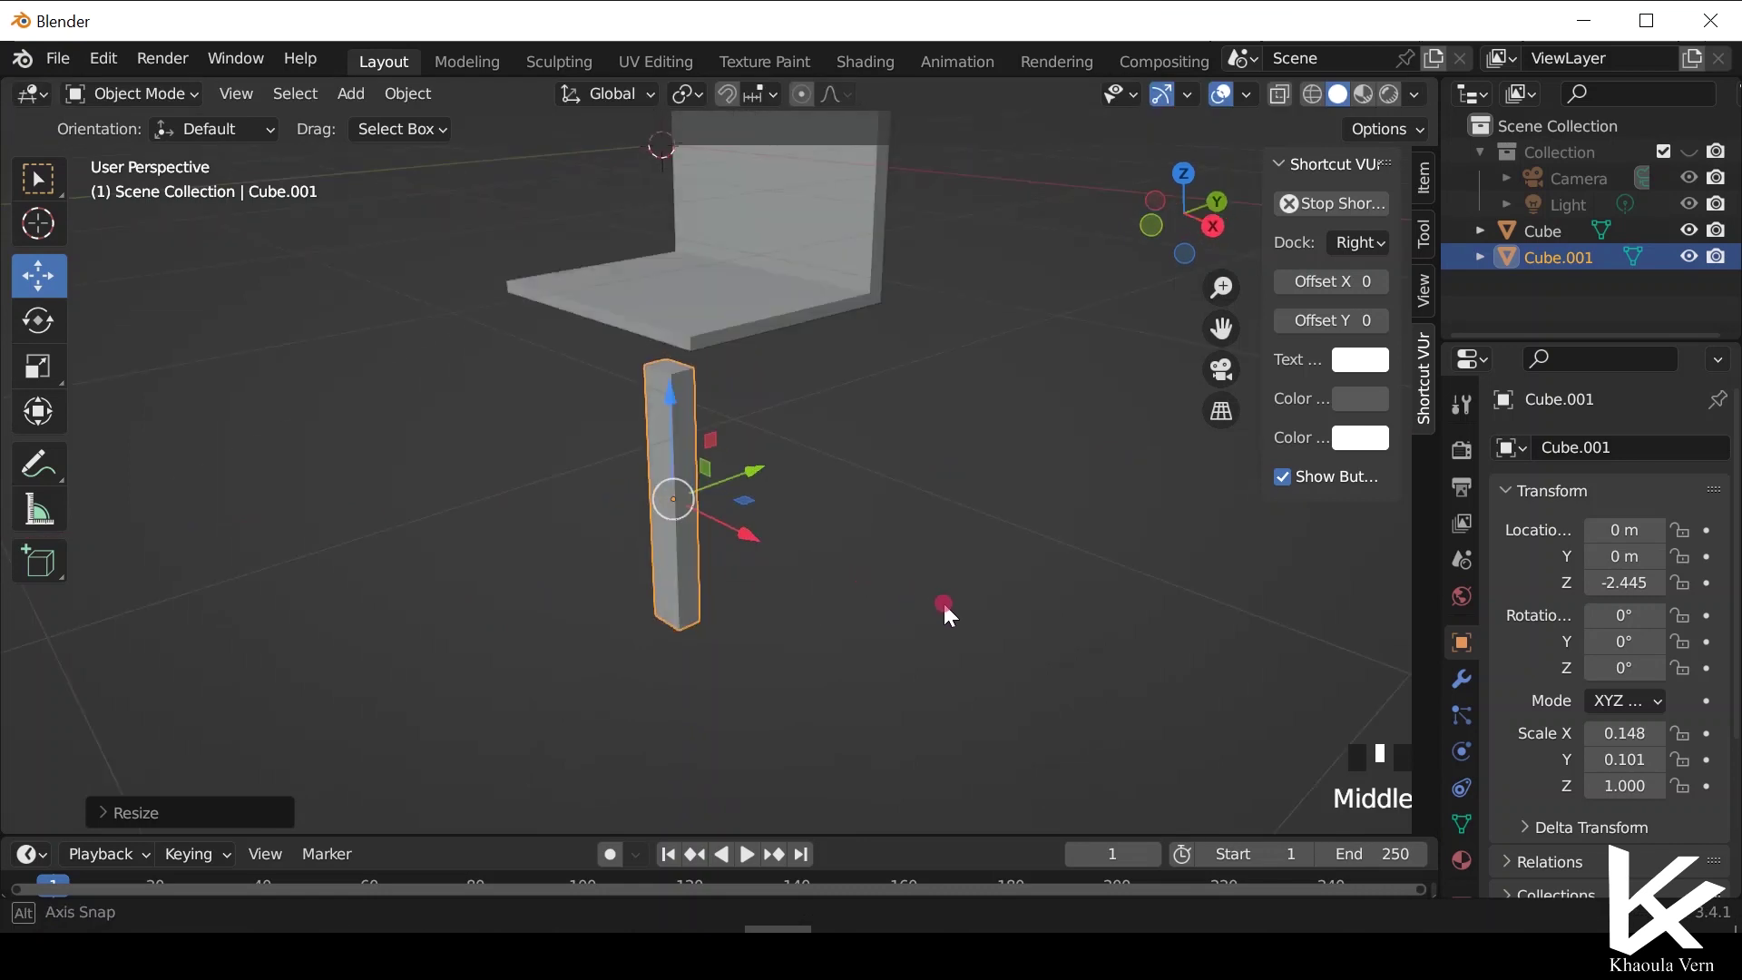
drag(679, 470, 694, 387)
middle_drag(693, 387, 770, 482)
scroll(801, 451, up, 2)
drag(803, 451, 638, 405)
middle_drag(638, 405, 589, 417)
drag(731, 393, 662, 389)
click(842, 531)
Examine the leg's position and contact with the seat from several sides.
middle_drag(842, 531, 579, 437)
scroll(579, 437, up, 2)
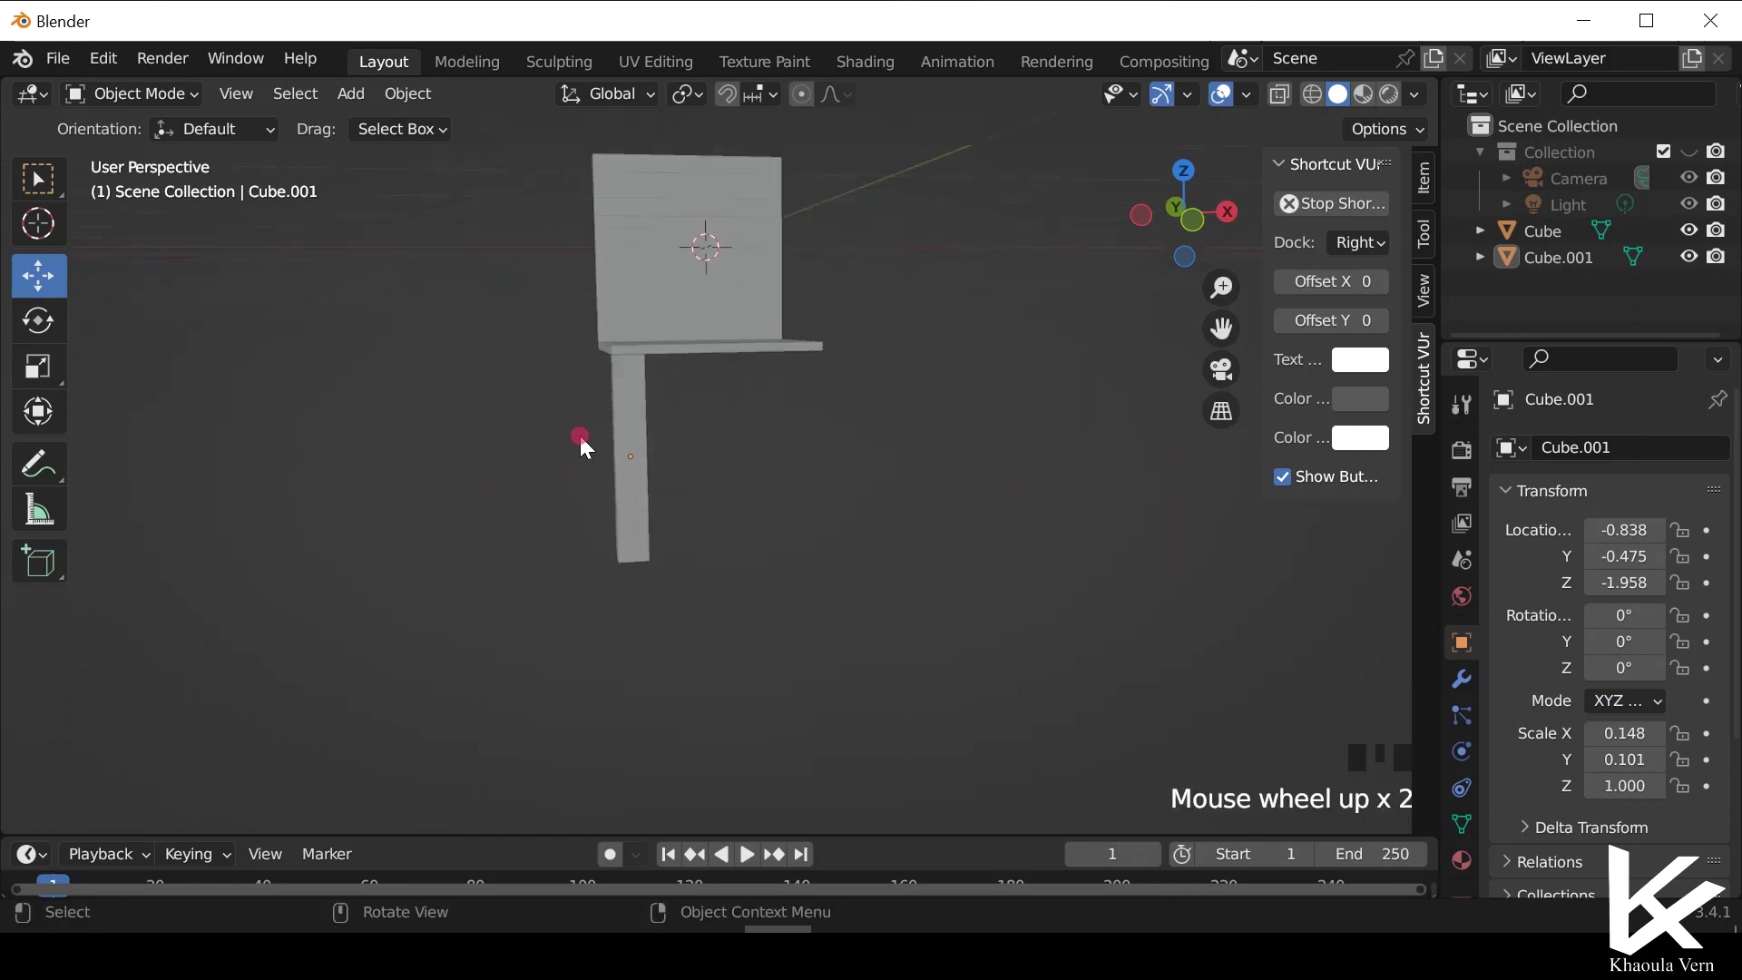
scroll(586, 456, up, 2)
click(586, 453)
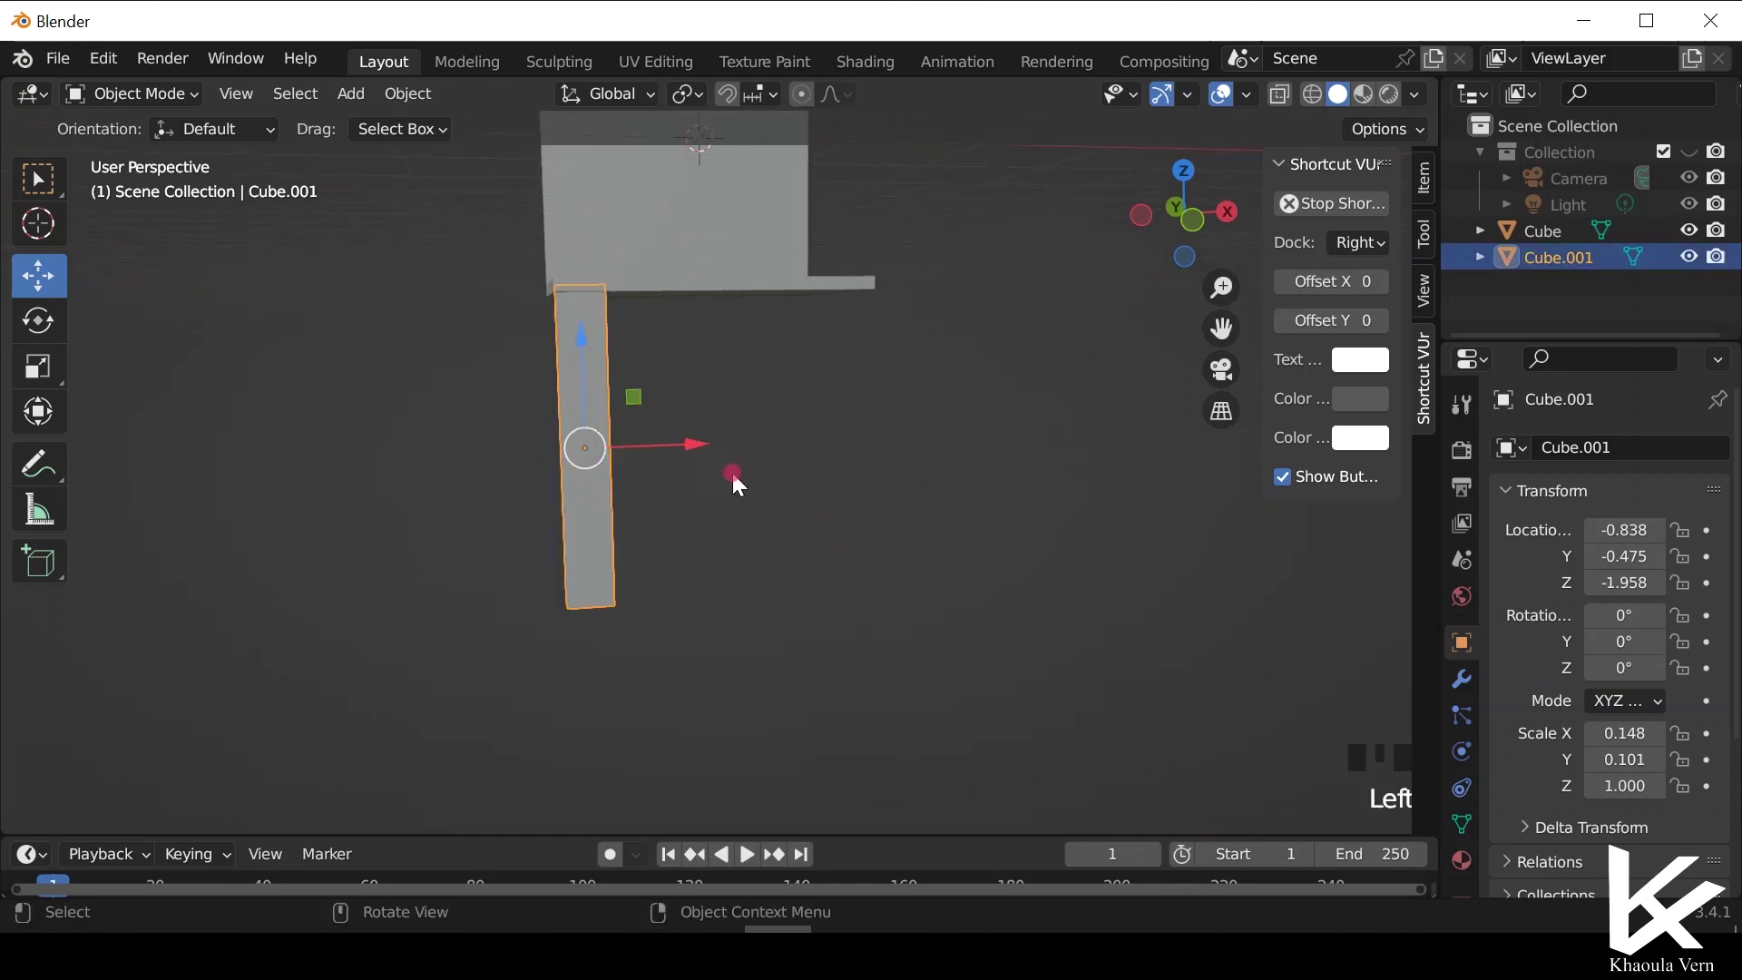
middle_drag(591, 576, 548, 669)
click(676, 628)
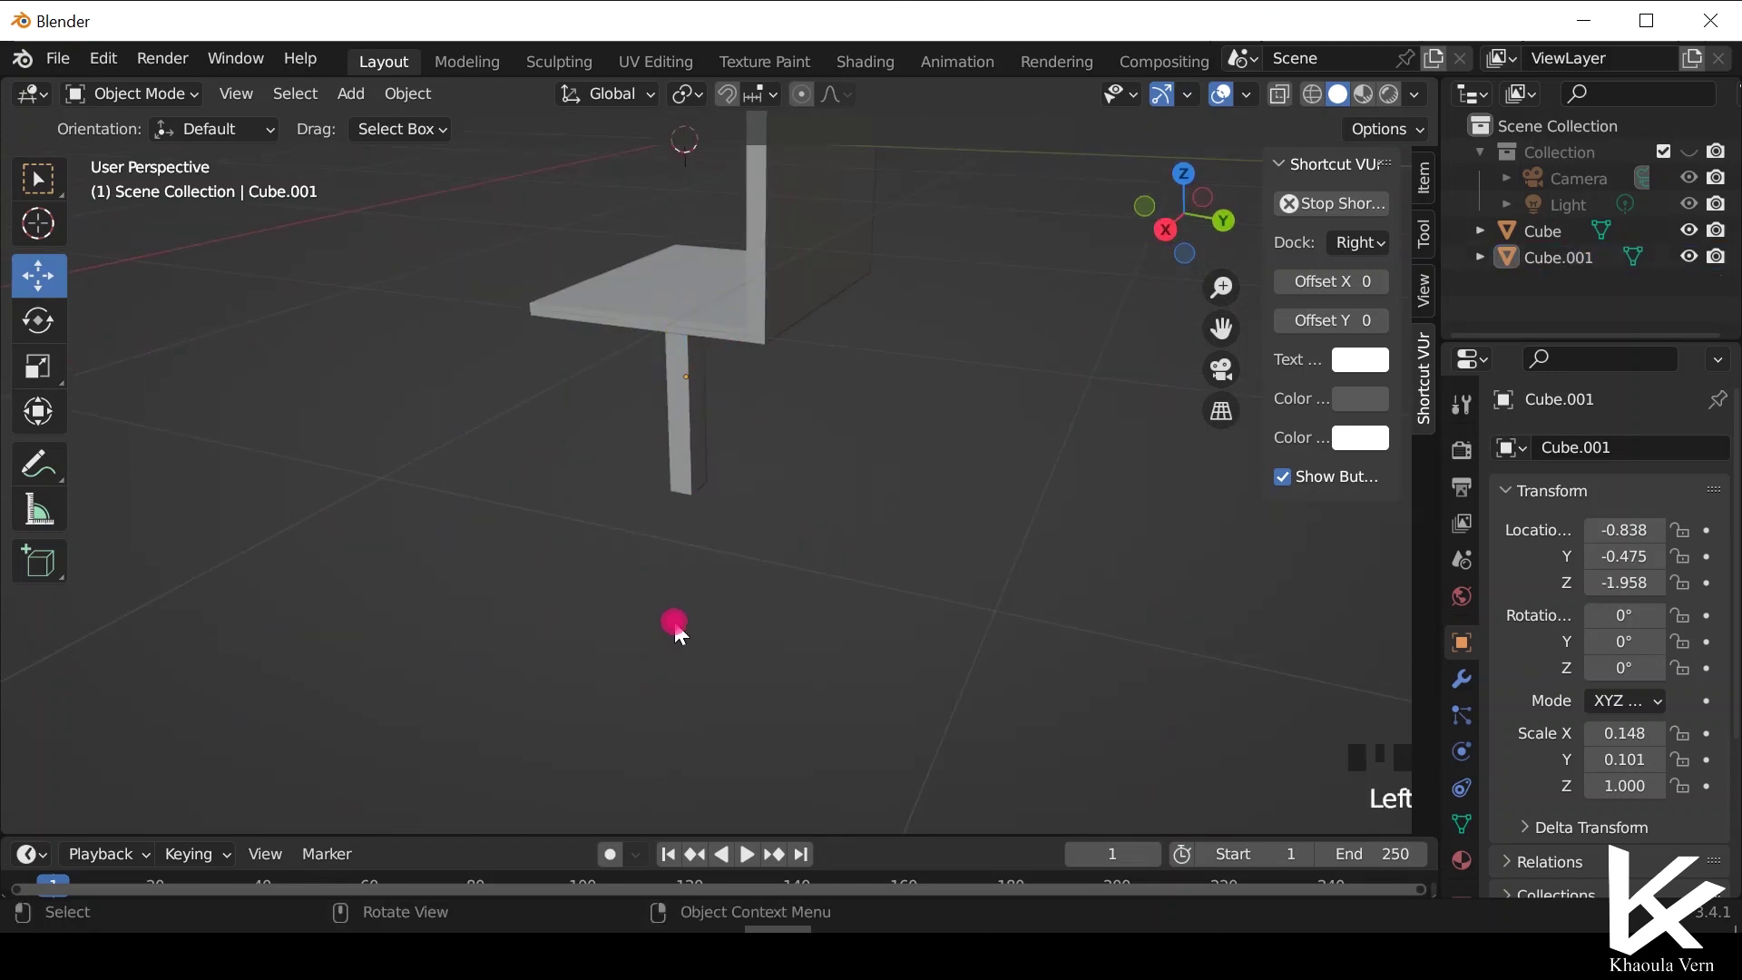
scroll(672, 630, down, 4)
middle_drag(673, 629, 897, 586)
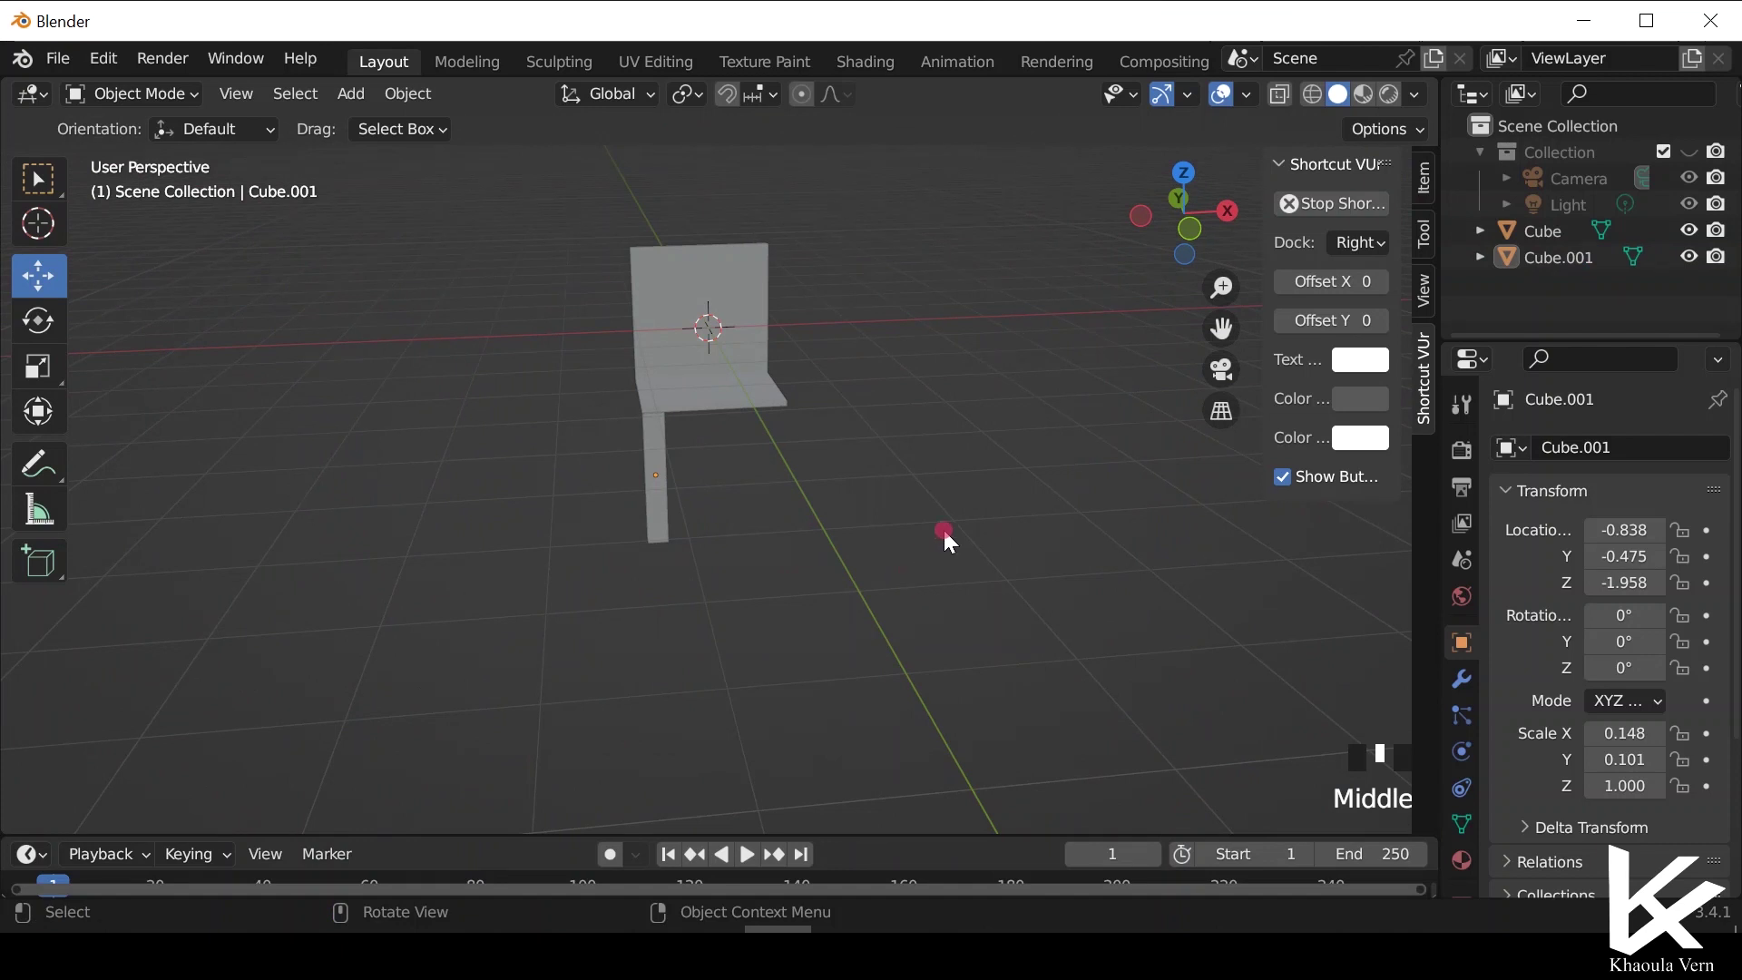
click(665, 454)
scroll(918, 525, up, 1)
scroll(917, 517, up, 5)
middle_drag(972, 517, 570, 515)
scroll(570, 515, down, 2)
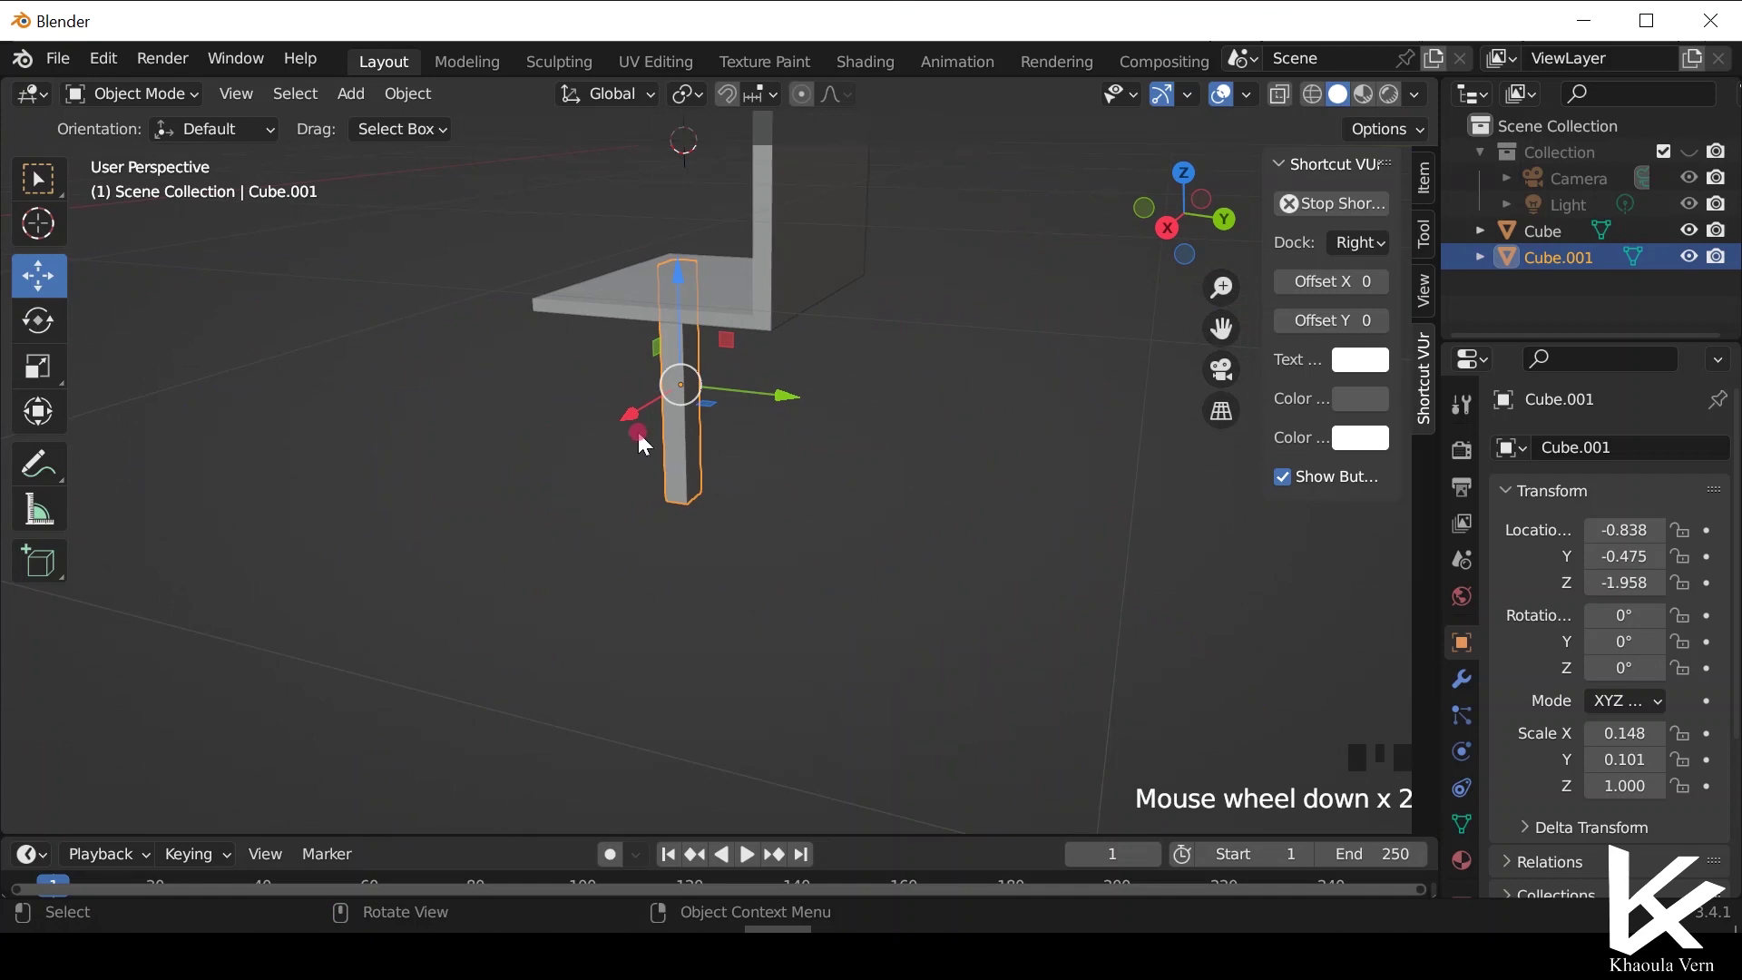
scroll(438, 390, up, 1)
click(417, 419)
middle_drag(419, 424, 844, 419)
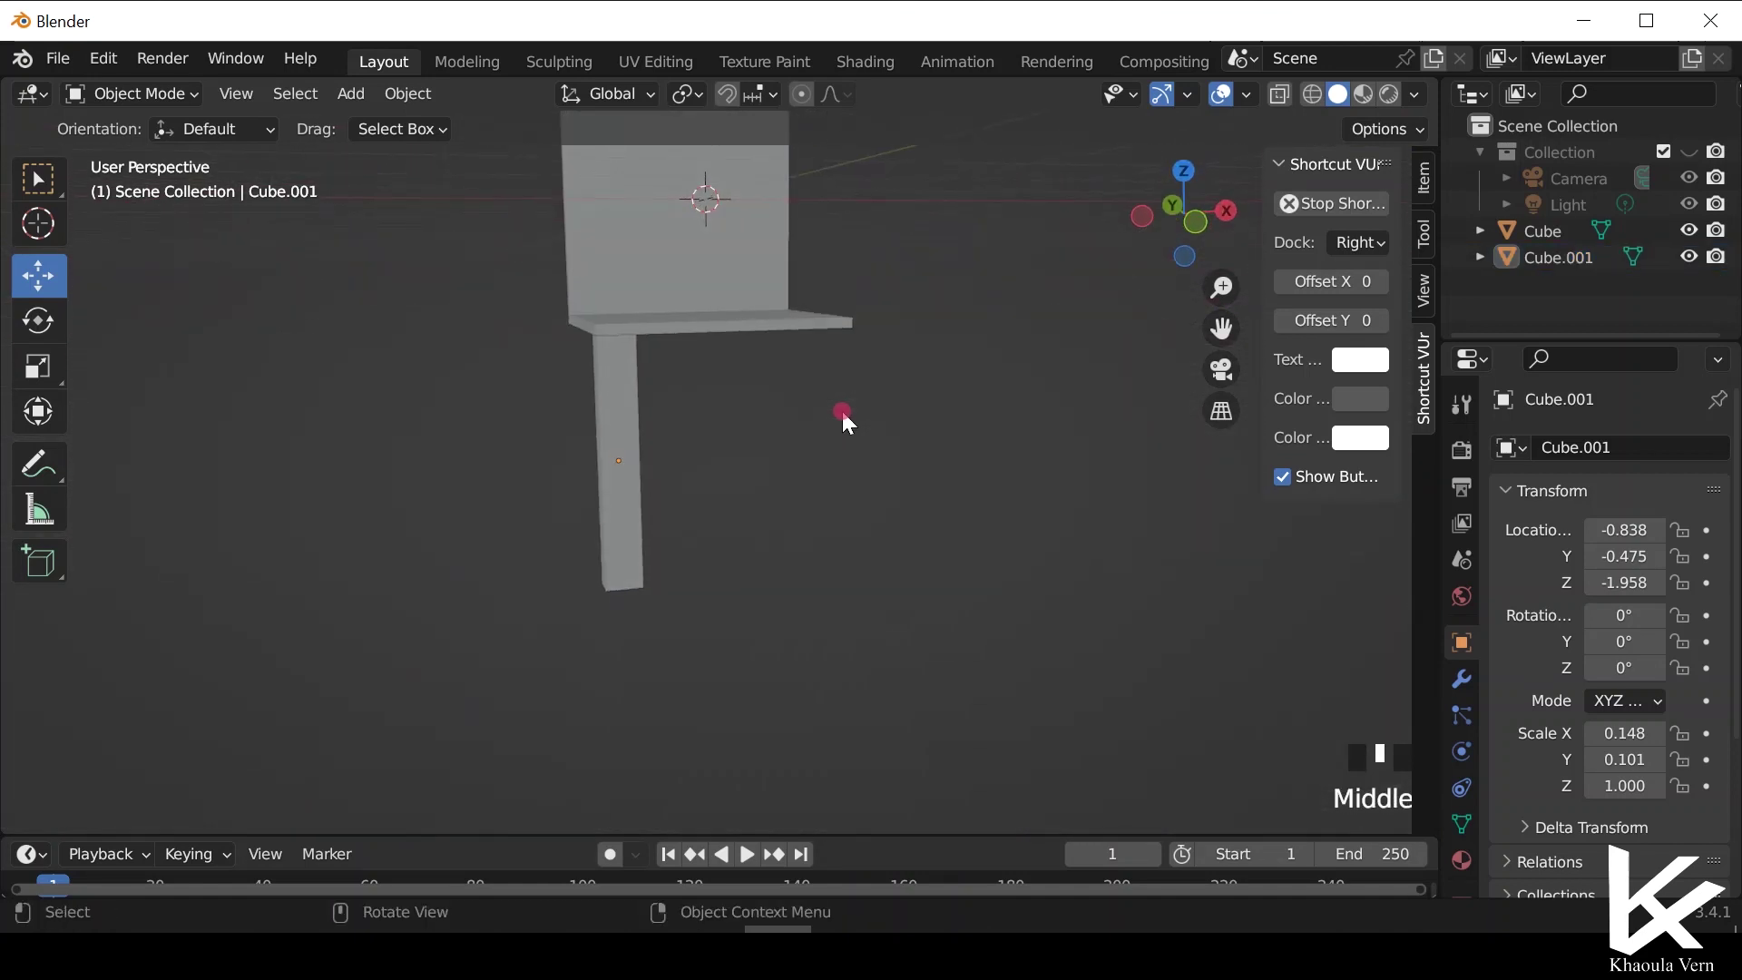
Add a Mirror modifier to the chair leg across the X axis, using the seat object Cube as the mirror object.
scroll(490, 332, up, 2)
scroll(937, 434, down, 1)
middle_drag(961, 447, 815, 621)
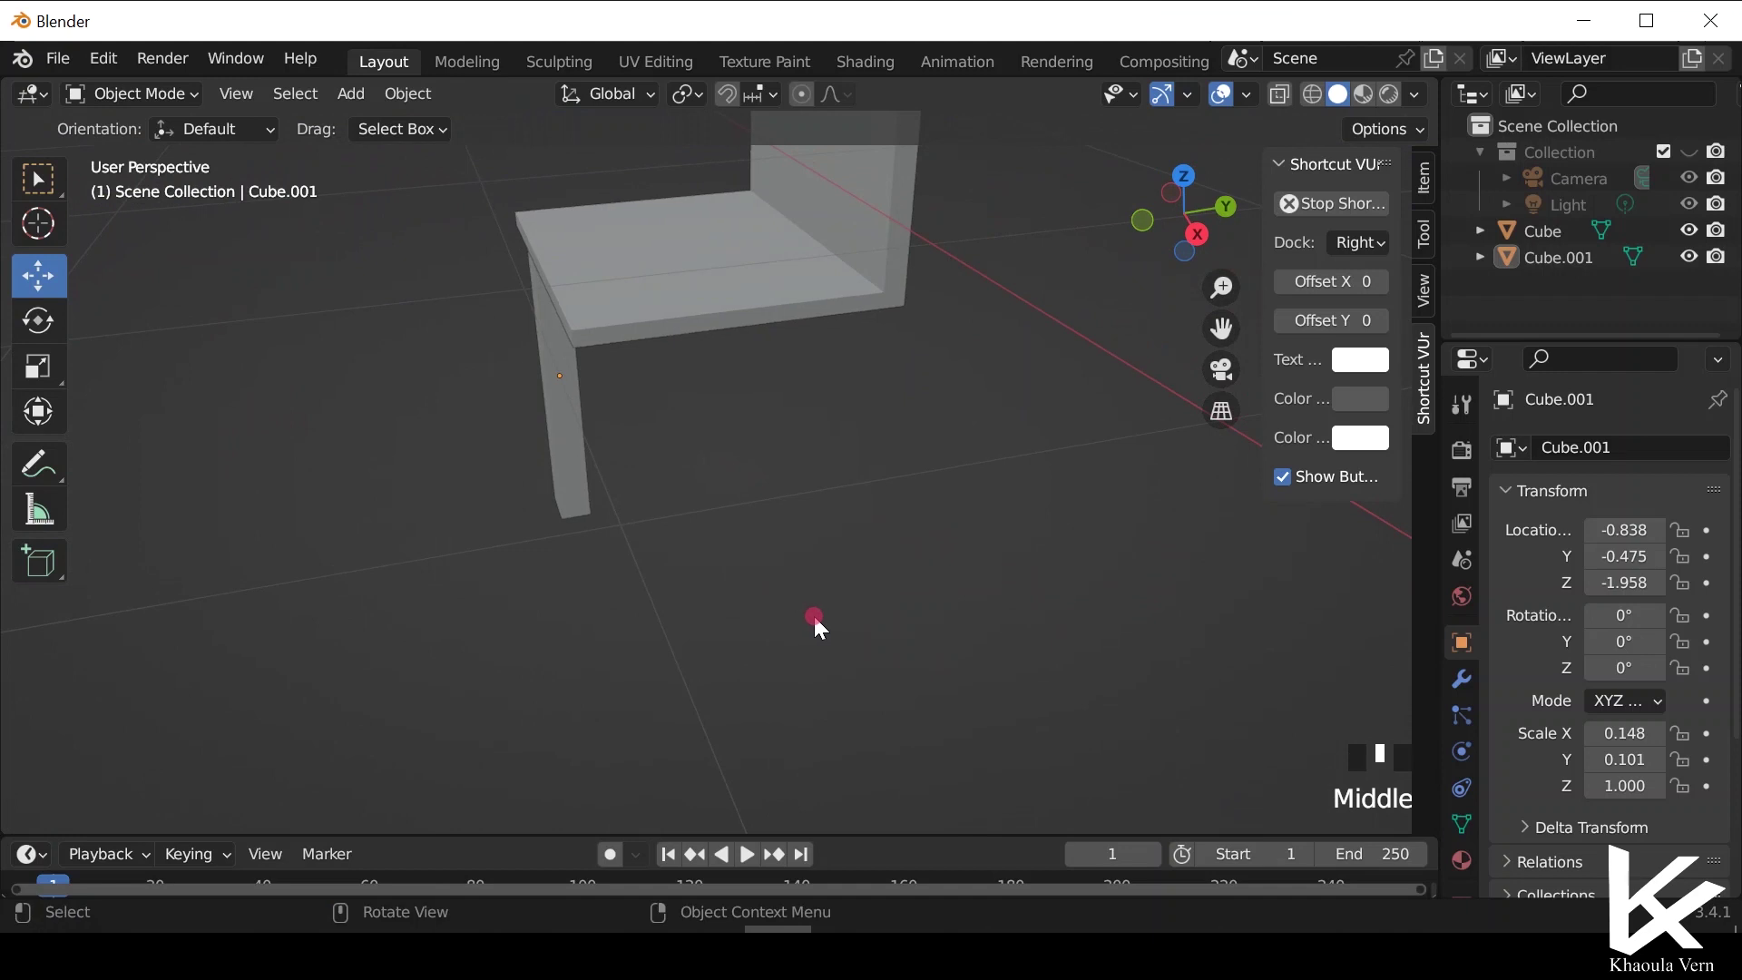
click(1461, 679)
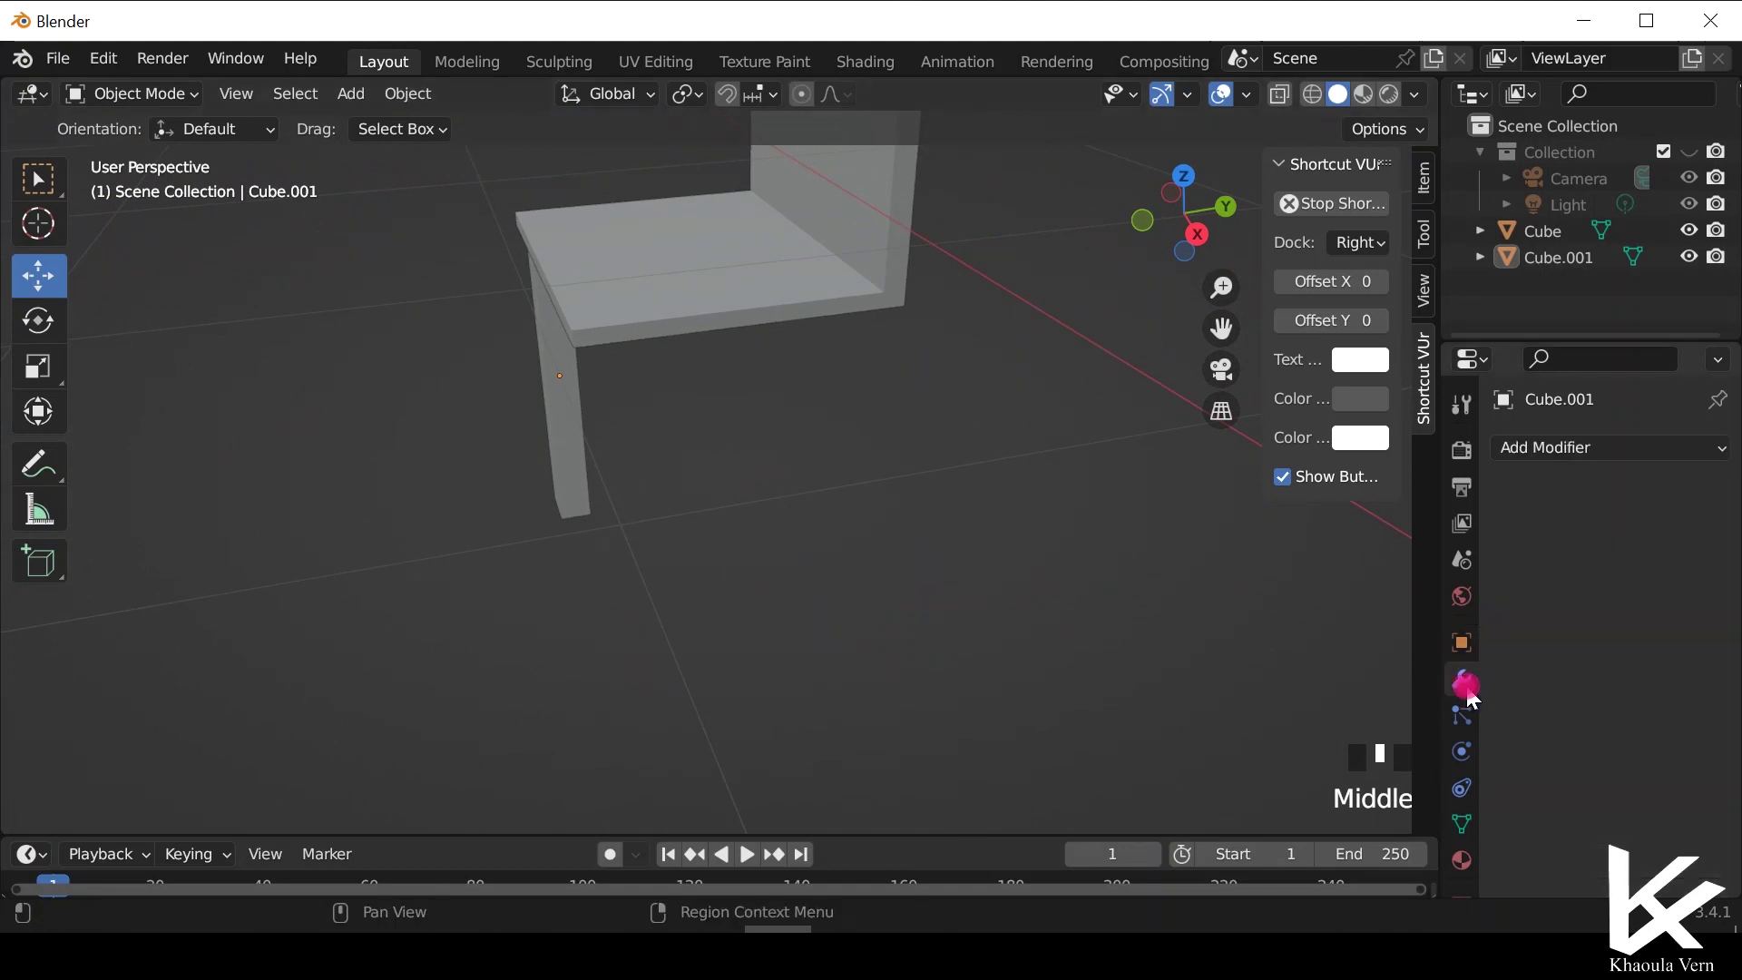
click(1597, 448)
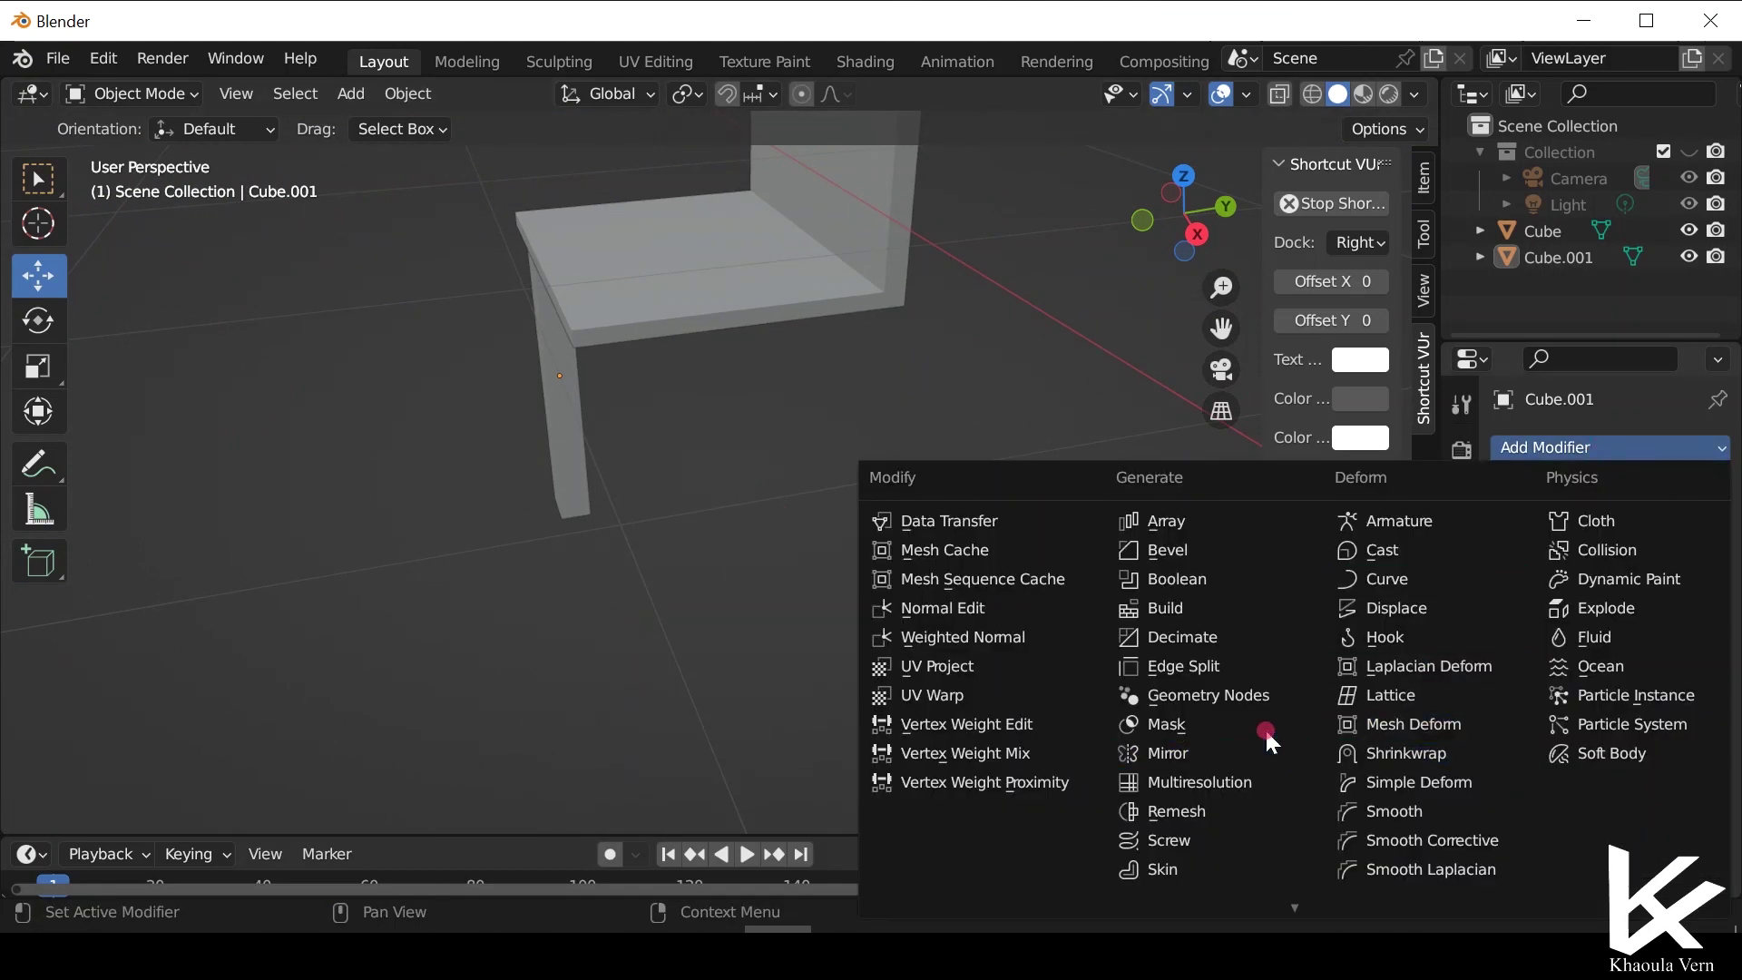
click(1229, 751)
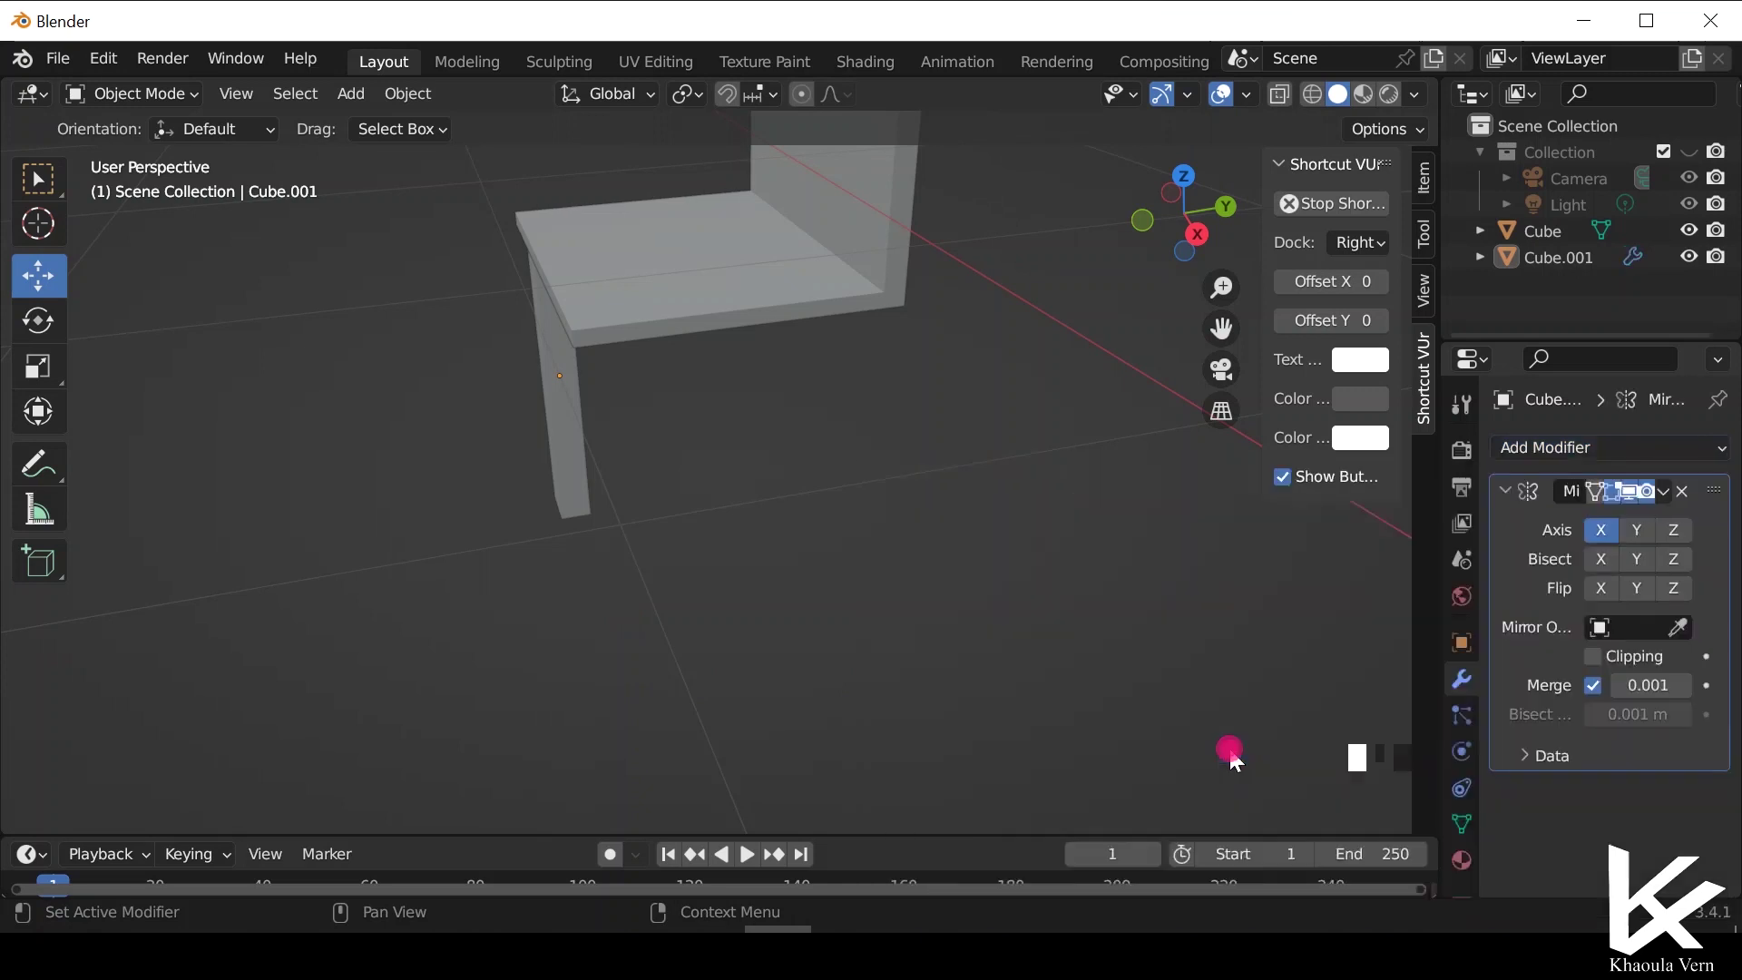
click(1651, 627)
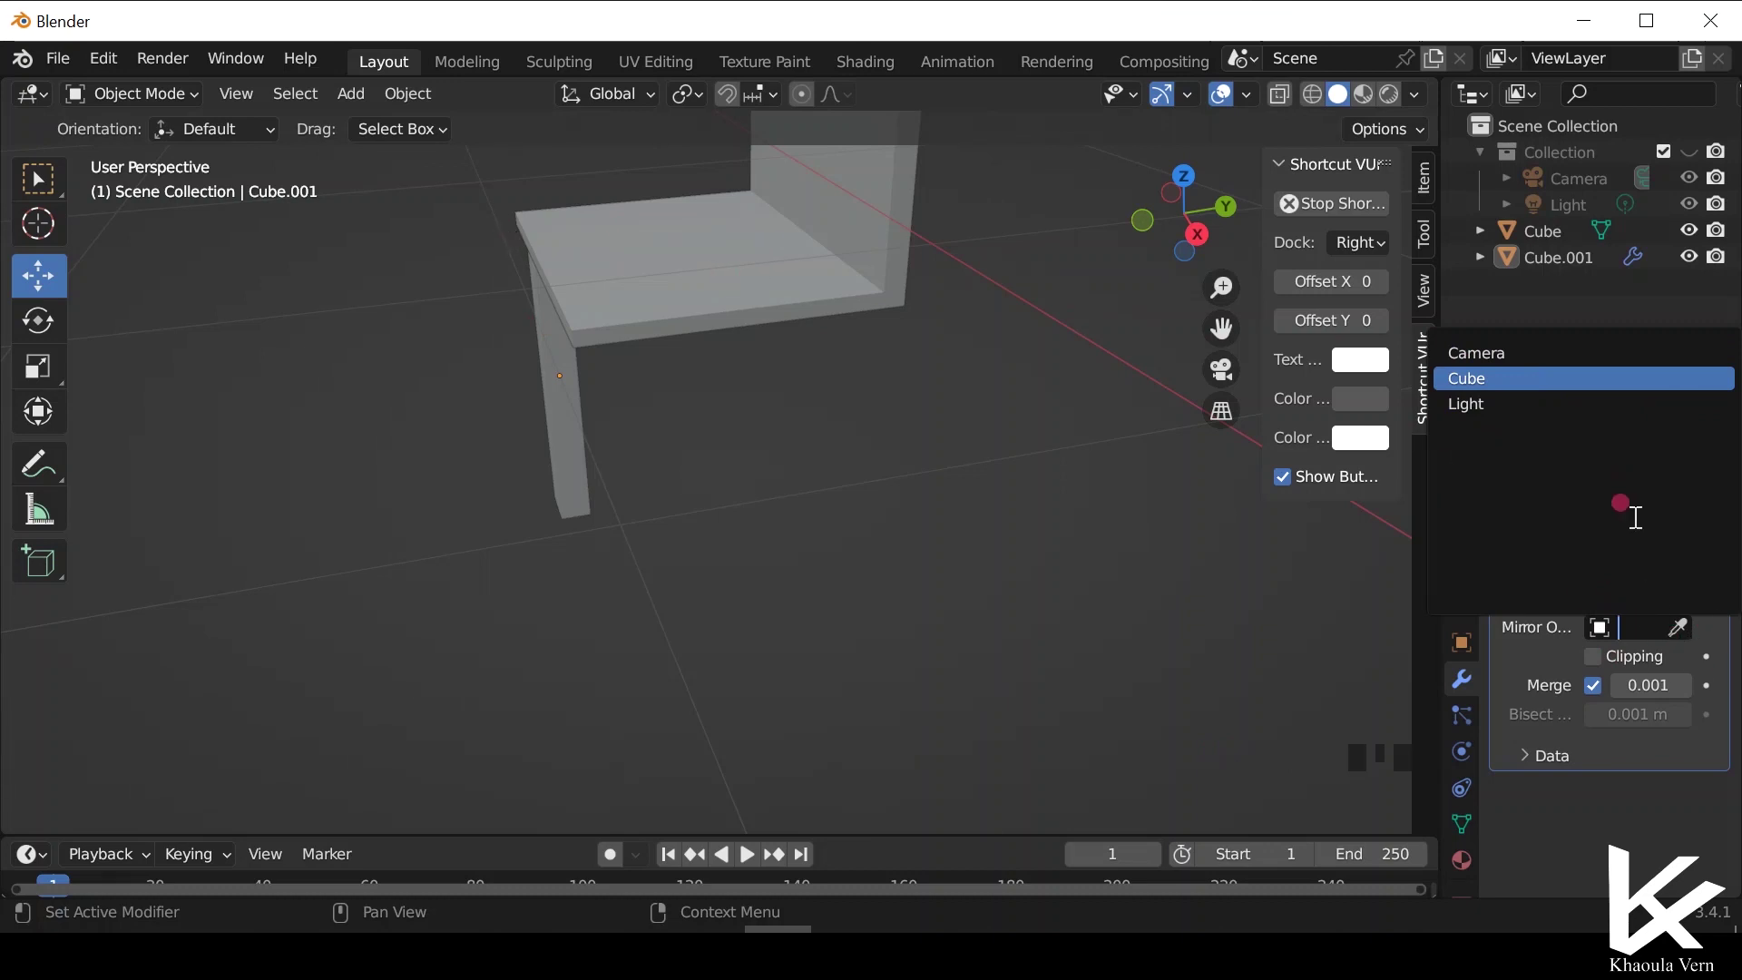
key(Return)
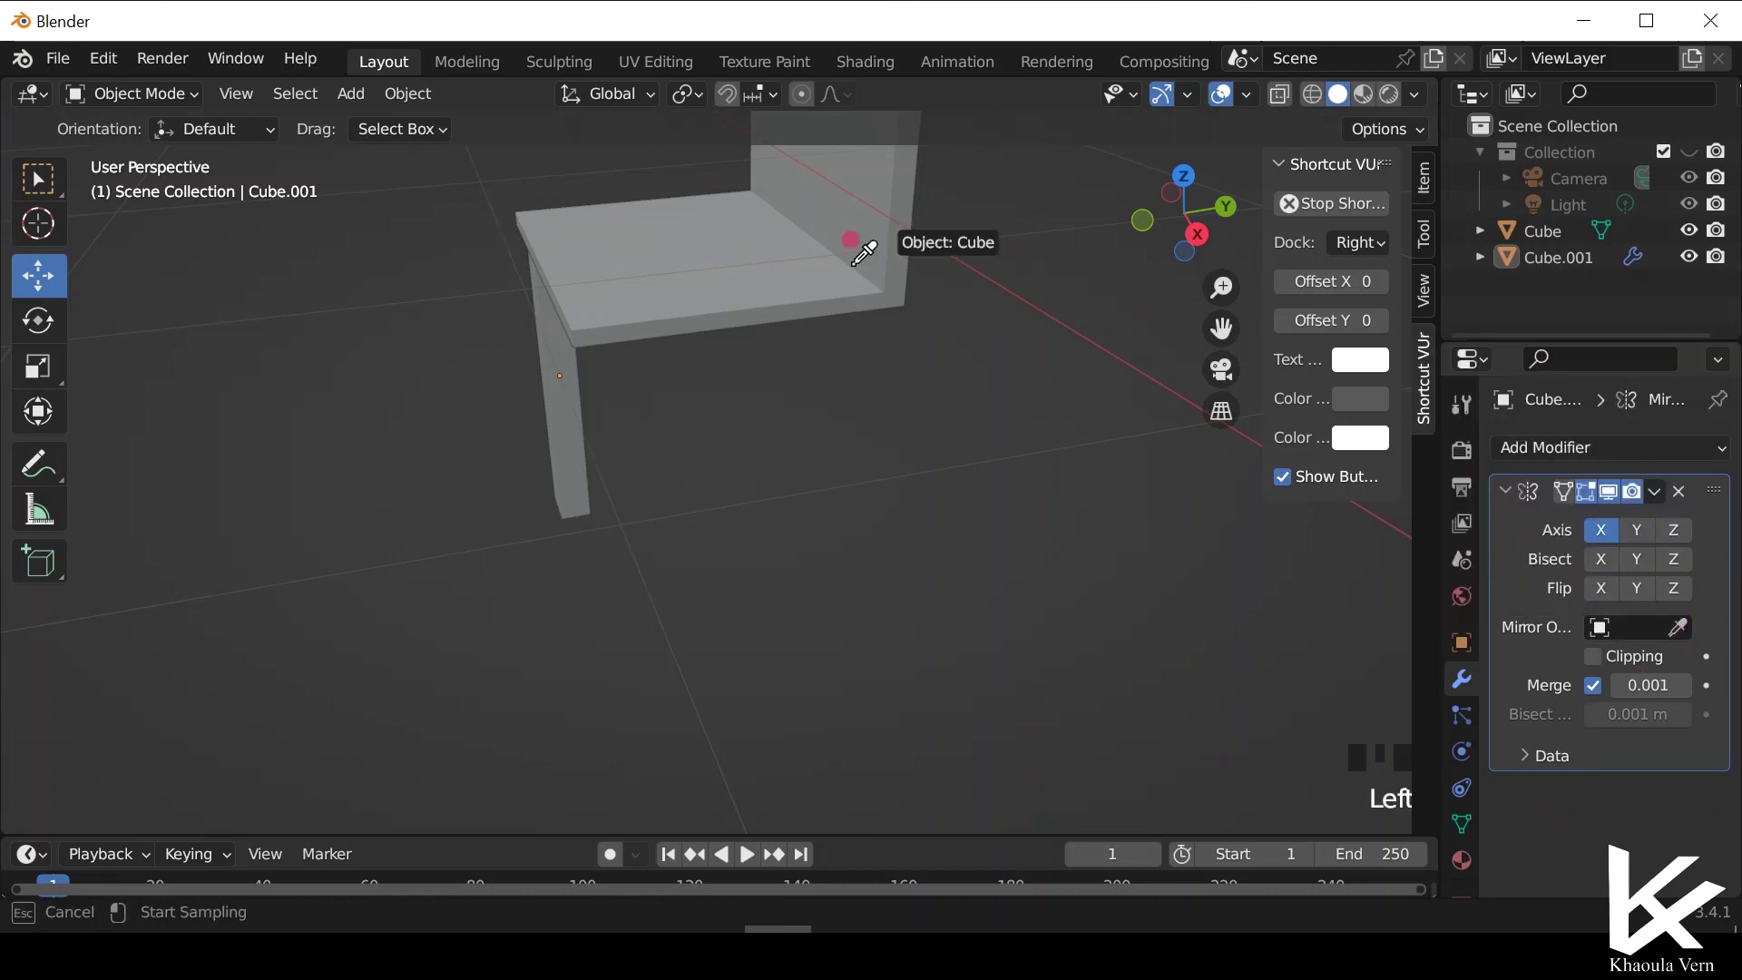
click(741, 253)
Try mirroring the legs along the Y axis as well with a changed merge distance, and undo both changes.
click(1642, 530)
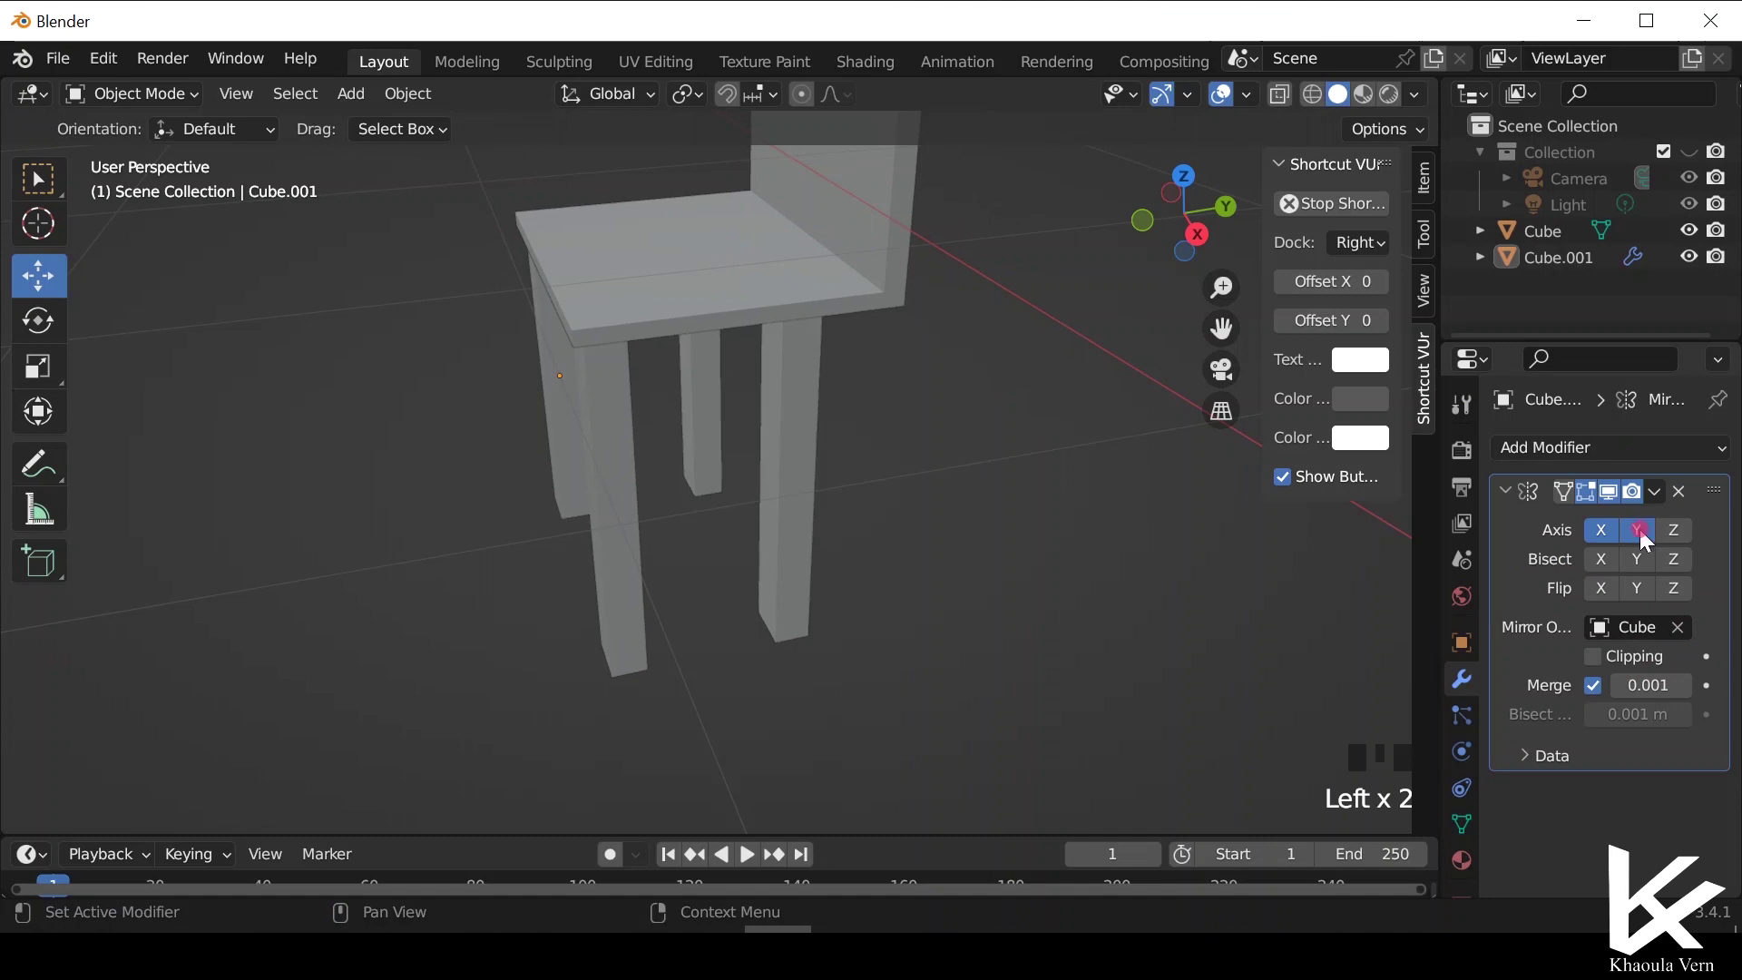
scroll(934, 617, down, 2)
mouse_move(935, 619)
middle_down()
mouse_move(687, 549)
mouse_move(922, 587)
middle_up()
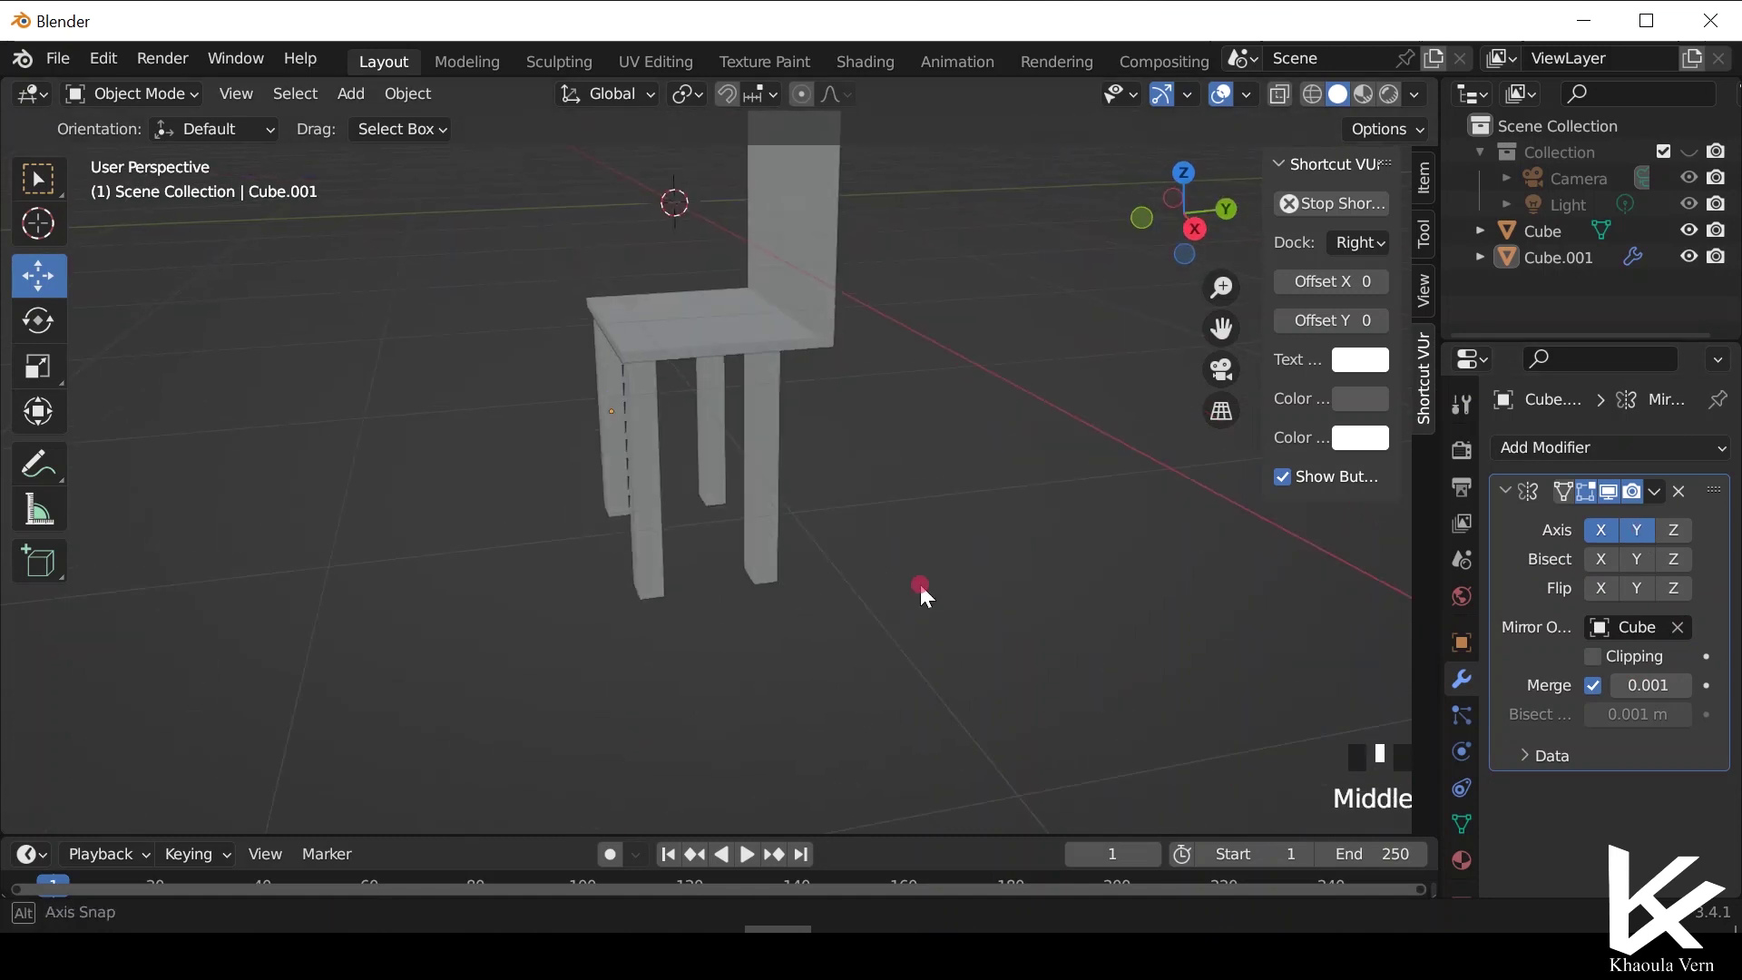
drag(1648, 681, 1653, 681)
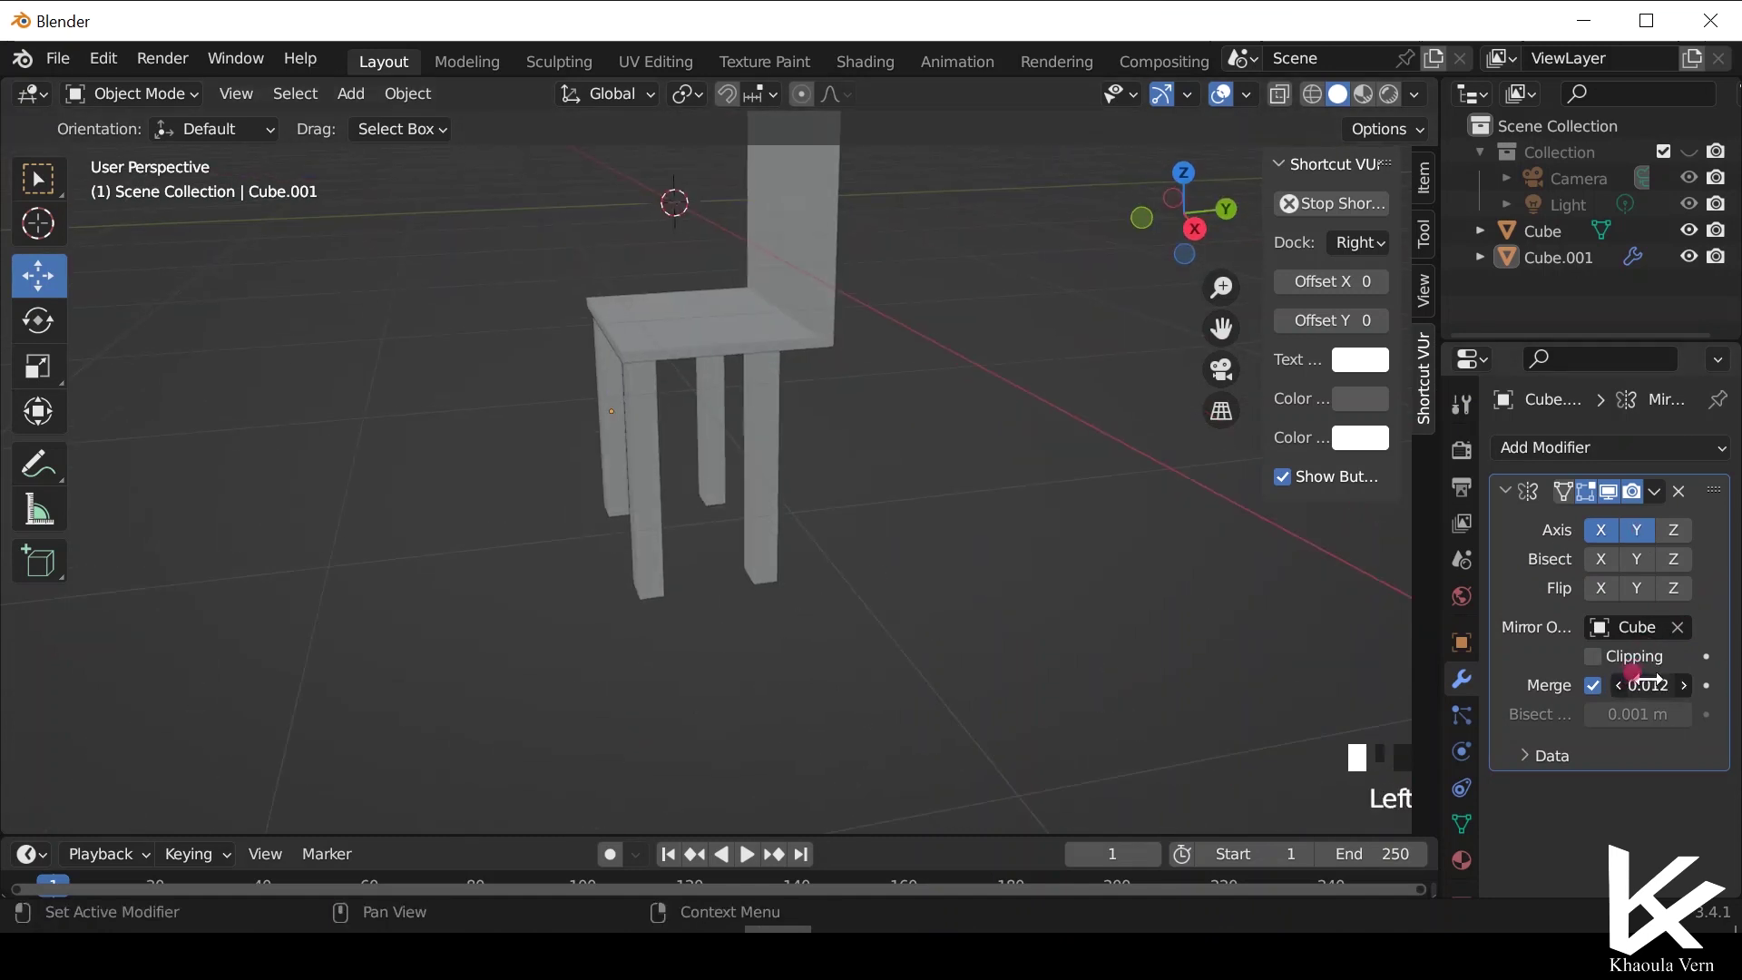
key(ctrl+z)
key(ctrl+z)
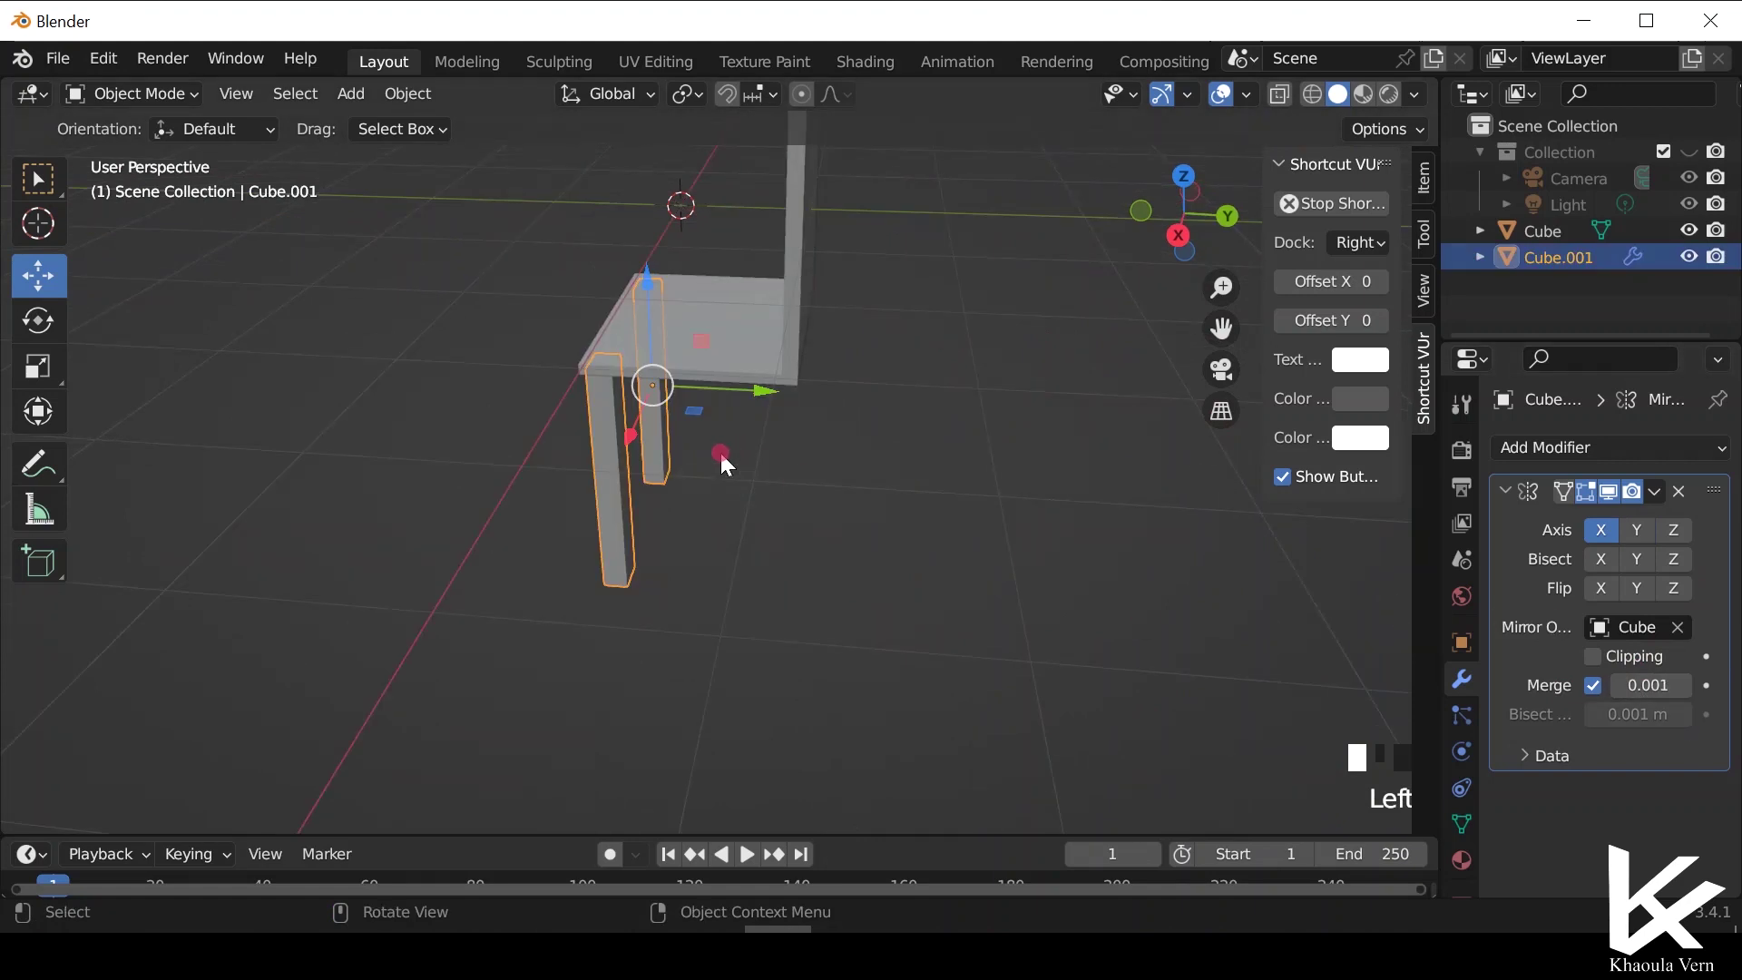
Duplicate the mirrored front leg pair and move the copy along the Y axis toward the backrest.
scroll(614, 532, up, 2)
middle_drag(615, 535, 681, 478)
key(shift+d)
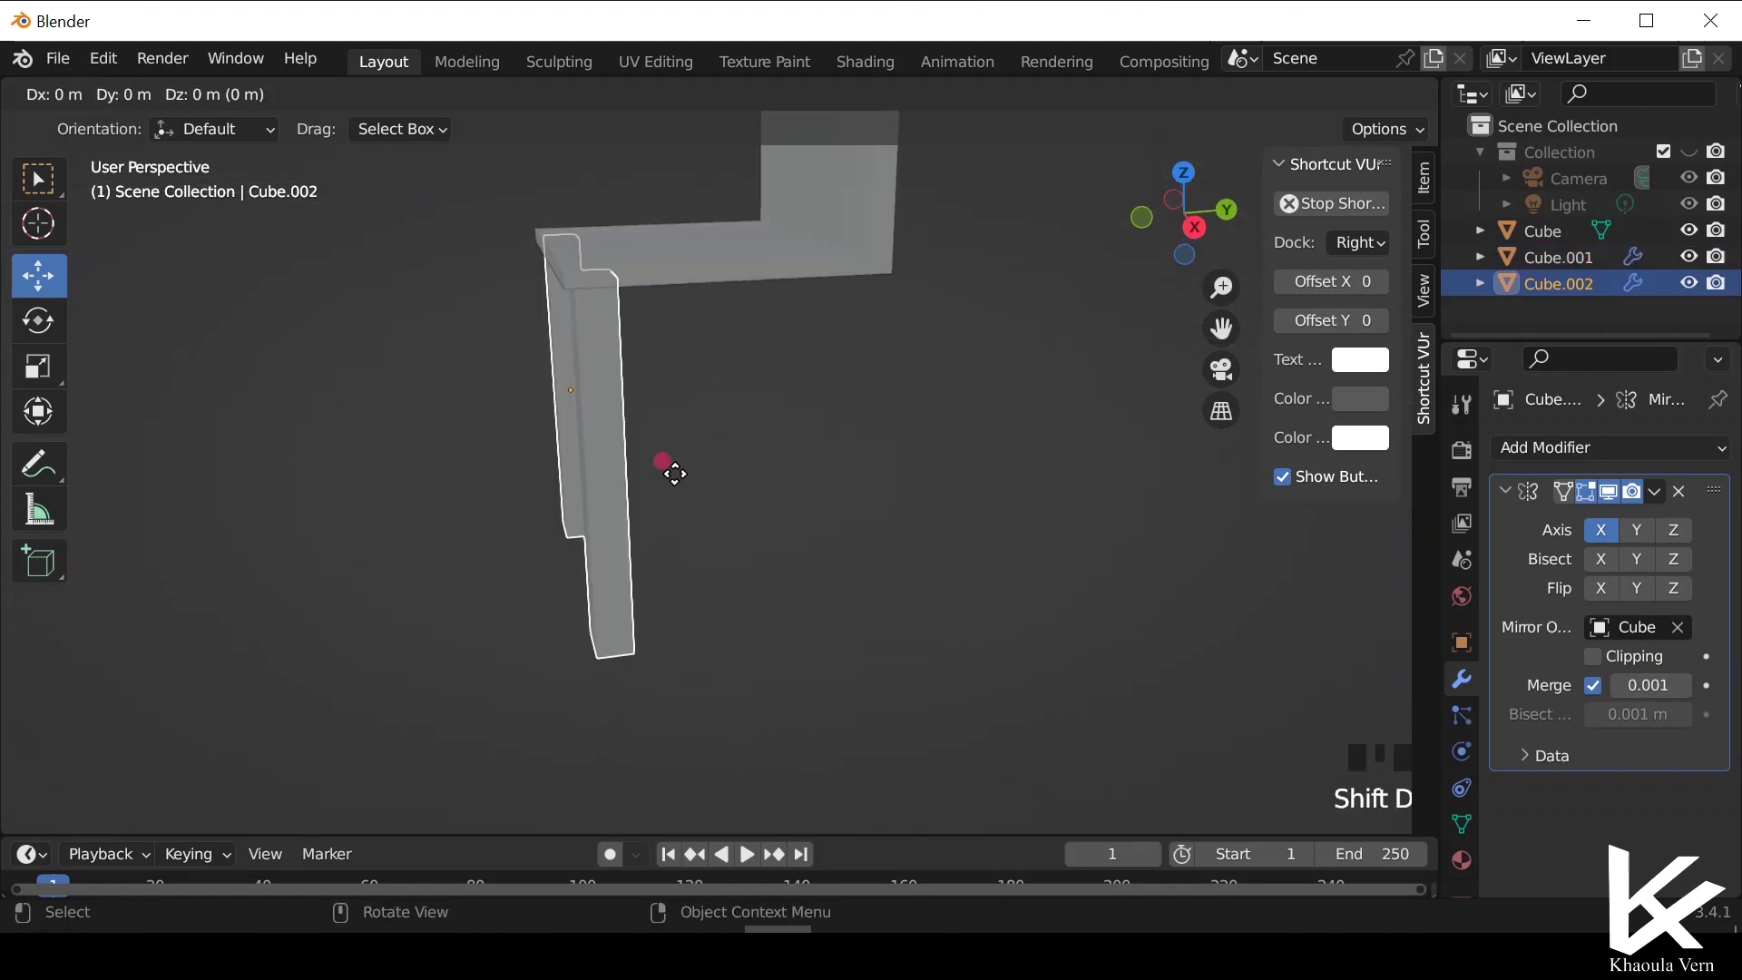
click(640, 396)
drag(662, 404, 934, 427)
click(935, 427)
Shift the duplicated legs further along Y to sit under the rear edge of the seat, and deselect them.
middle_drag(921, 572, 825, 478)
click(810, 528)
drag(890, 425, 944, 420)
click(997, 576)
middle_drag(997, 576, 632, 626)
scroll(635, 624, down, 5)
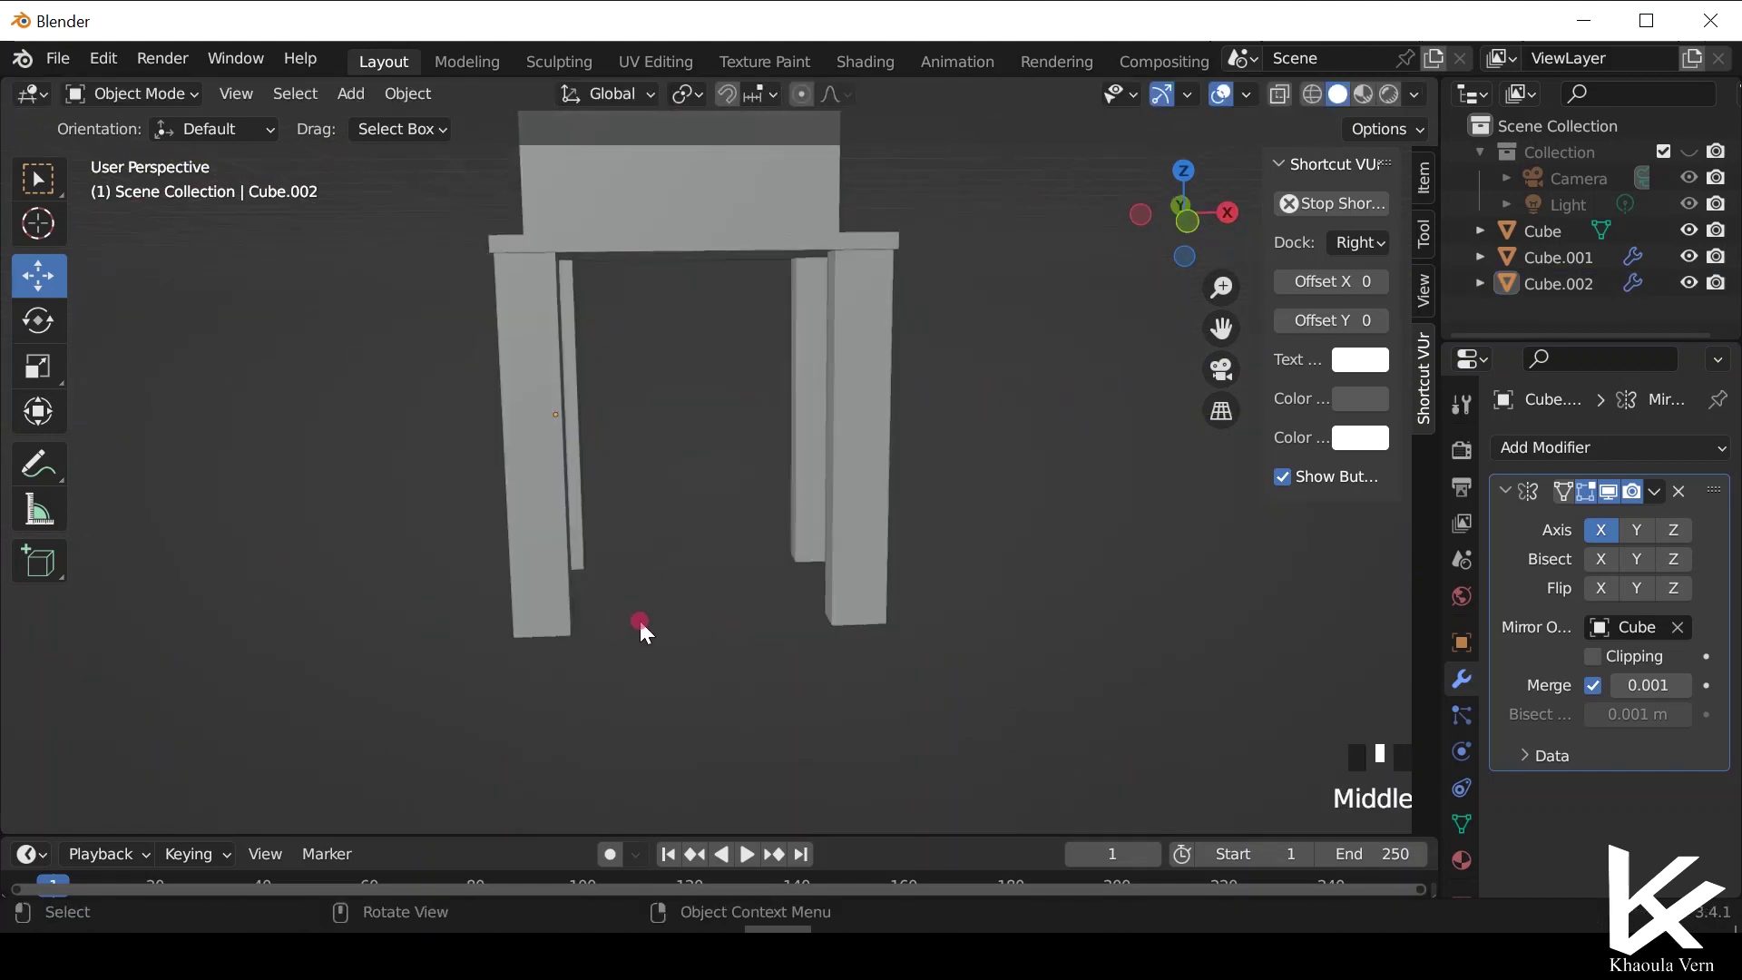
middle_drag(863, 645, 440, 674)
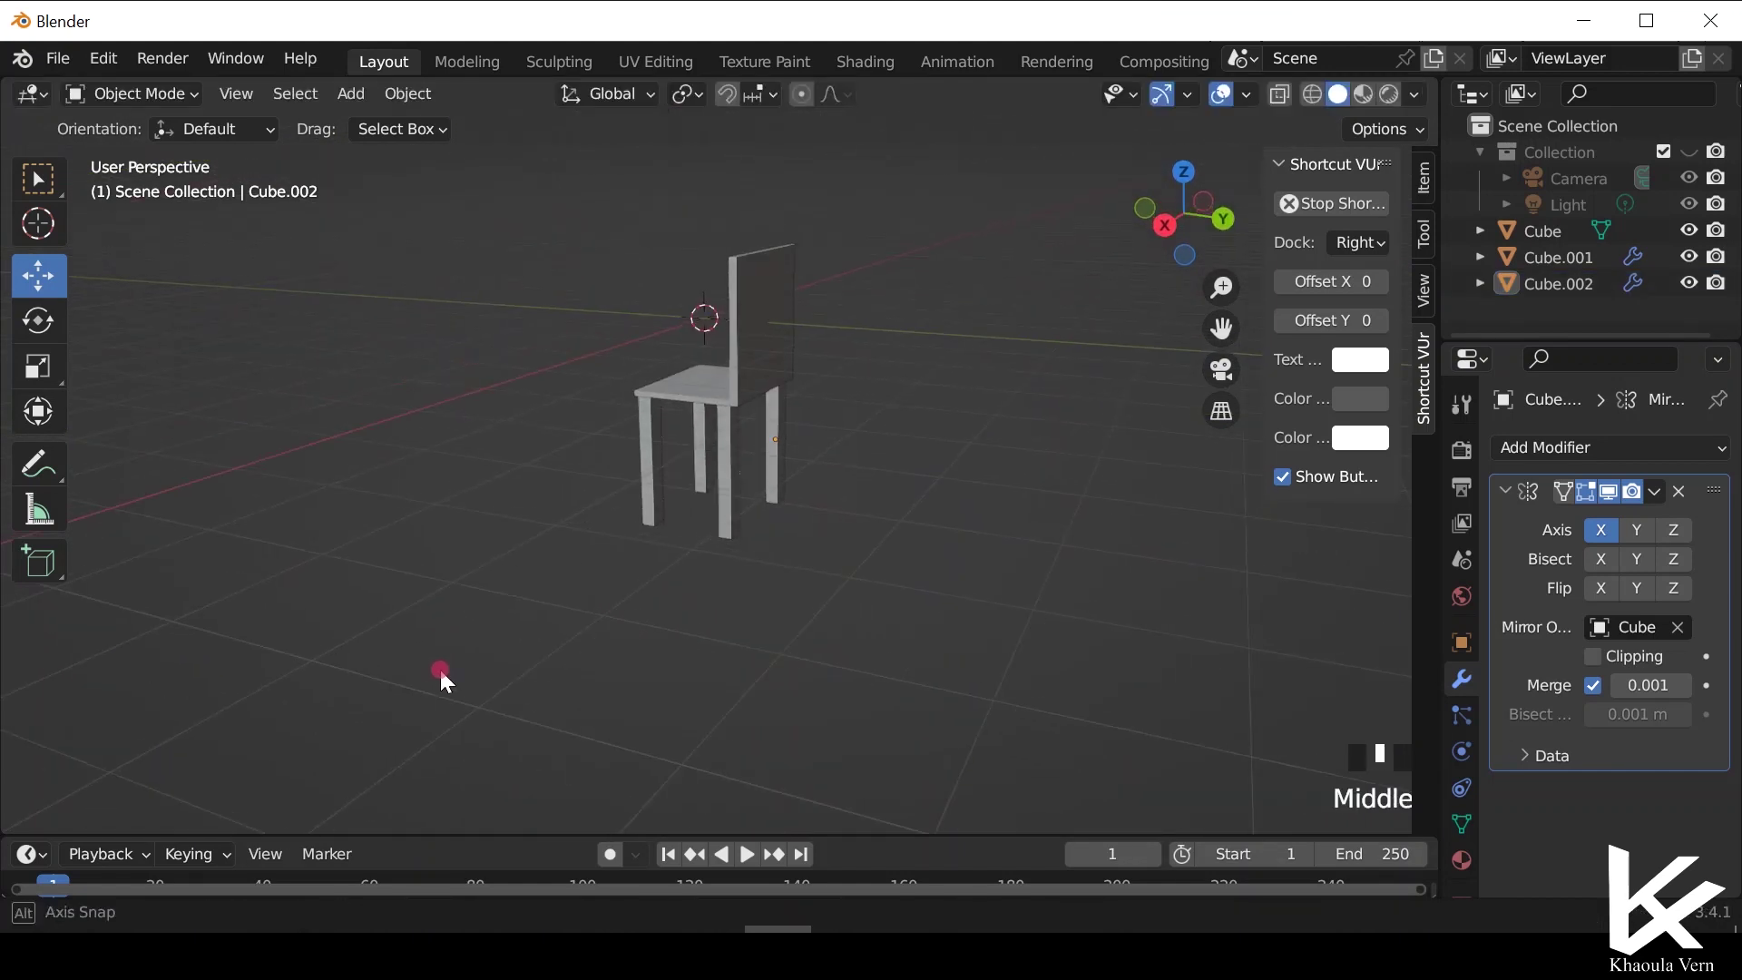
Bevel the inner edge where the seat meets the backrest in edge select mode, and return to Object Mode.
scroll(438, 679, up, 6)
middle_drag(467, 592, 694, 416)
scroll(769, 290, up, 3)
click(774, 309)
key(Tab)
click(798, 273)
click(247, 93)
middle_drag(996, 311, 926, 323)
click(846, 188)
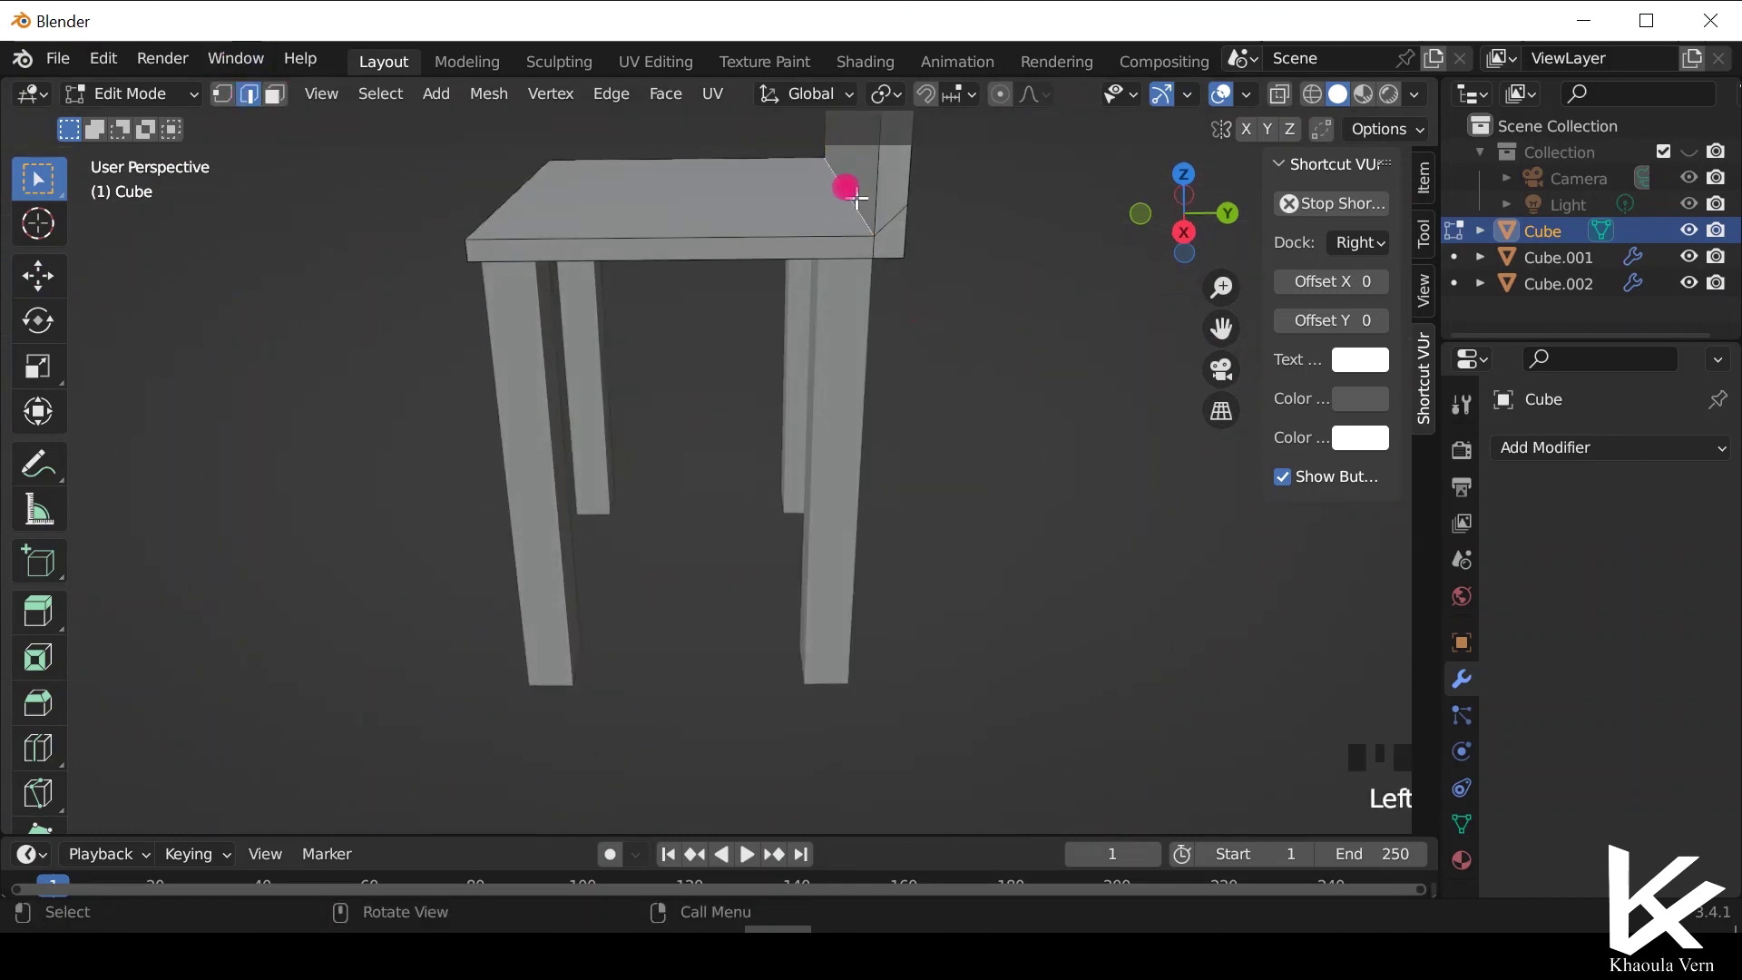
key(ctrl+b)
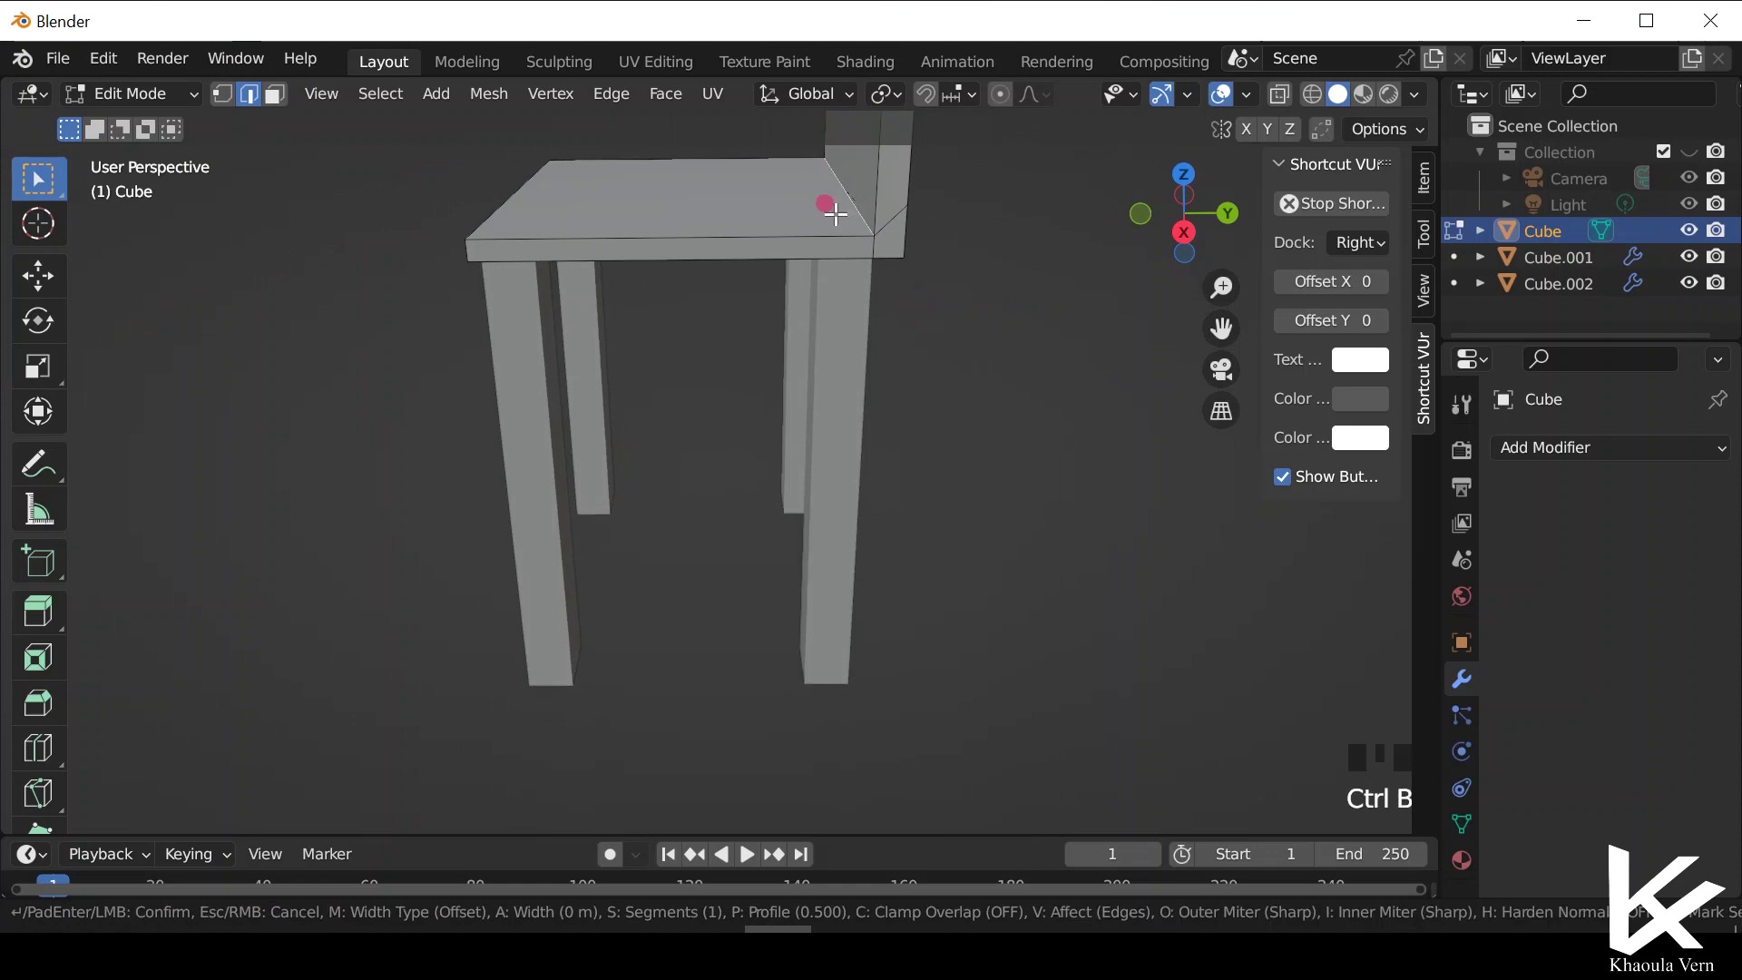
click(818, 229)
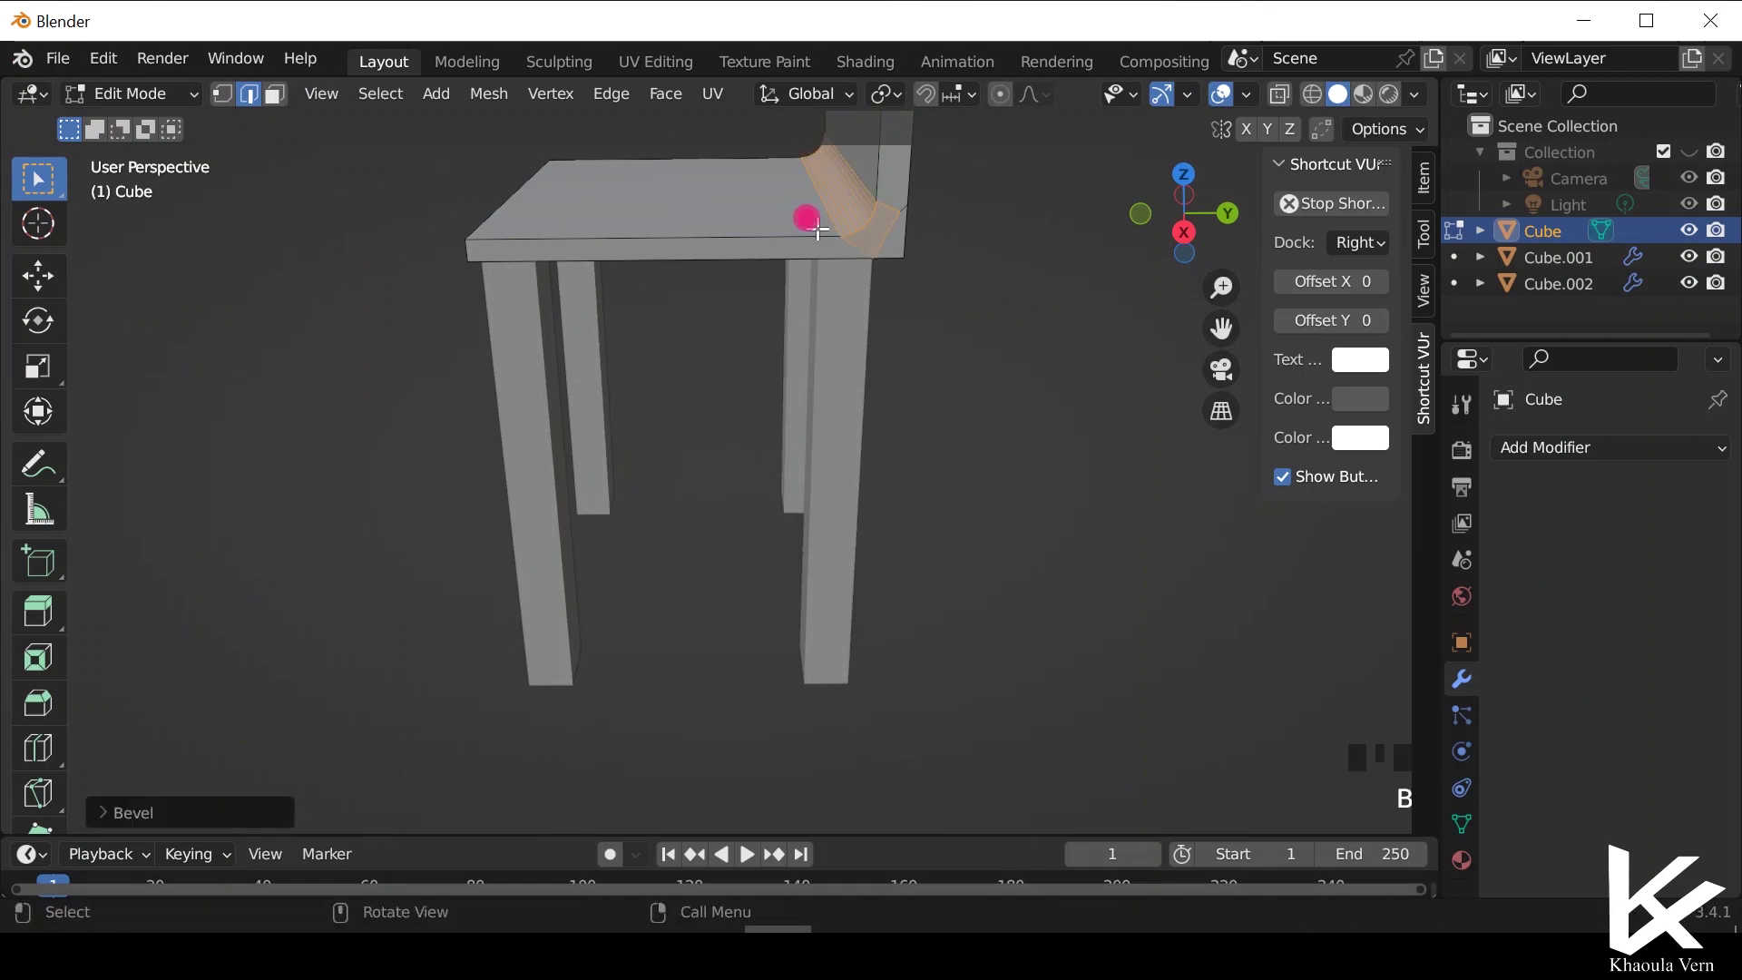
key(Tab)
Try Shade Smooth on the seat and backrest, and undo it.
scroll(816, 277, down, 2)
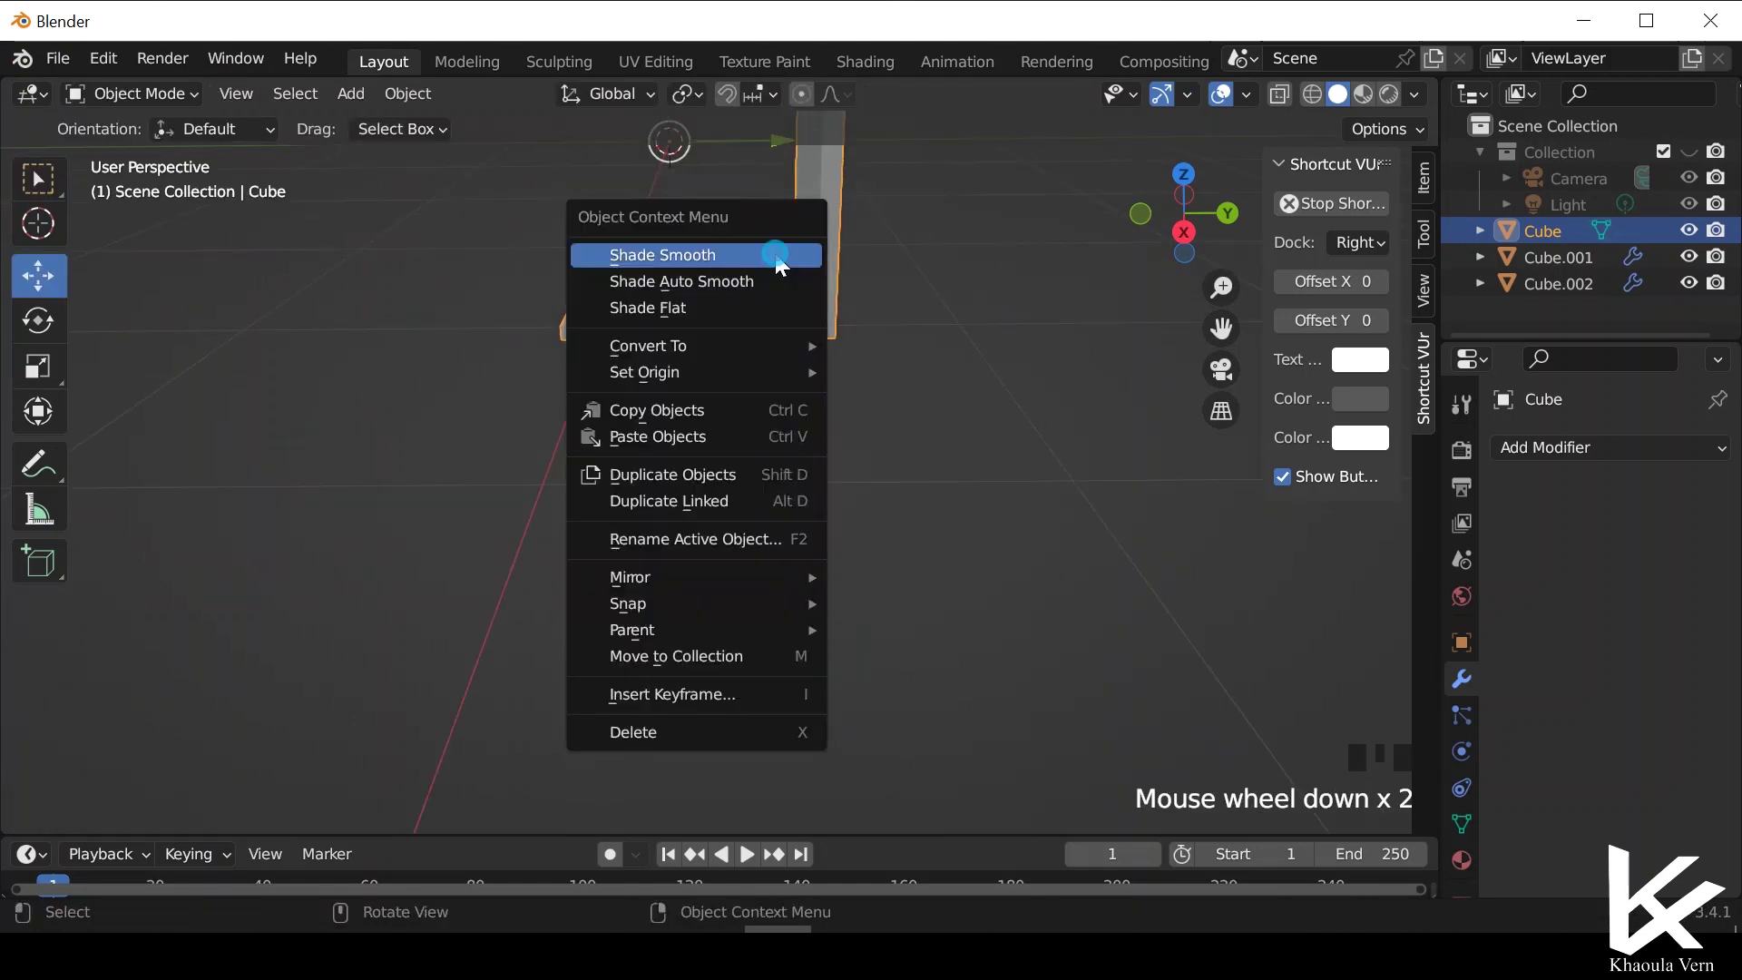
right_click(775, 253)
click(777, 256)
scroll(770, 292, down, 2)
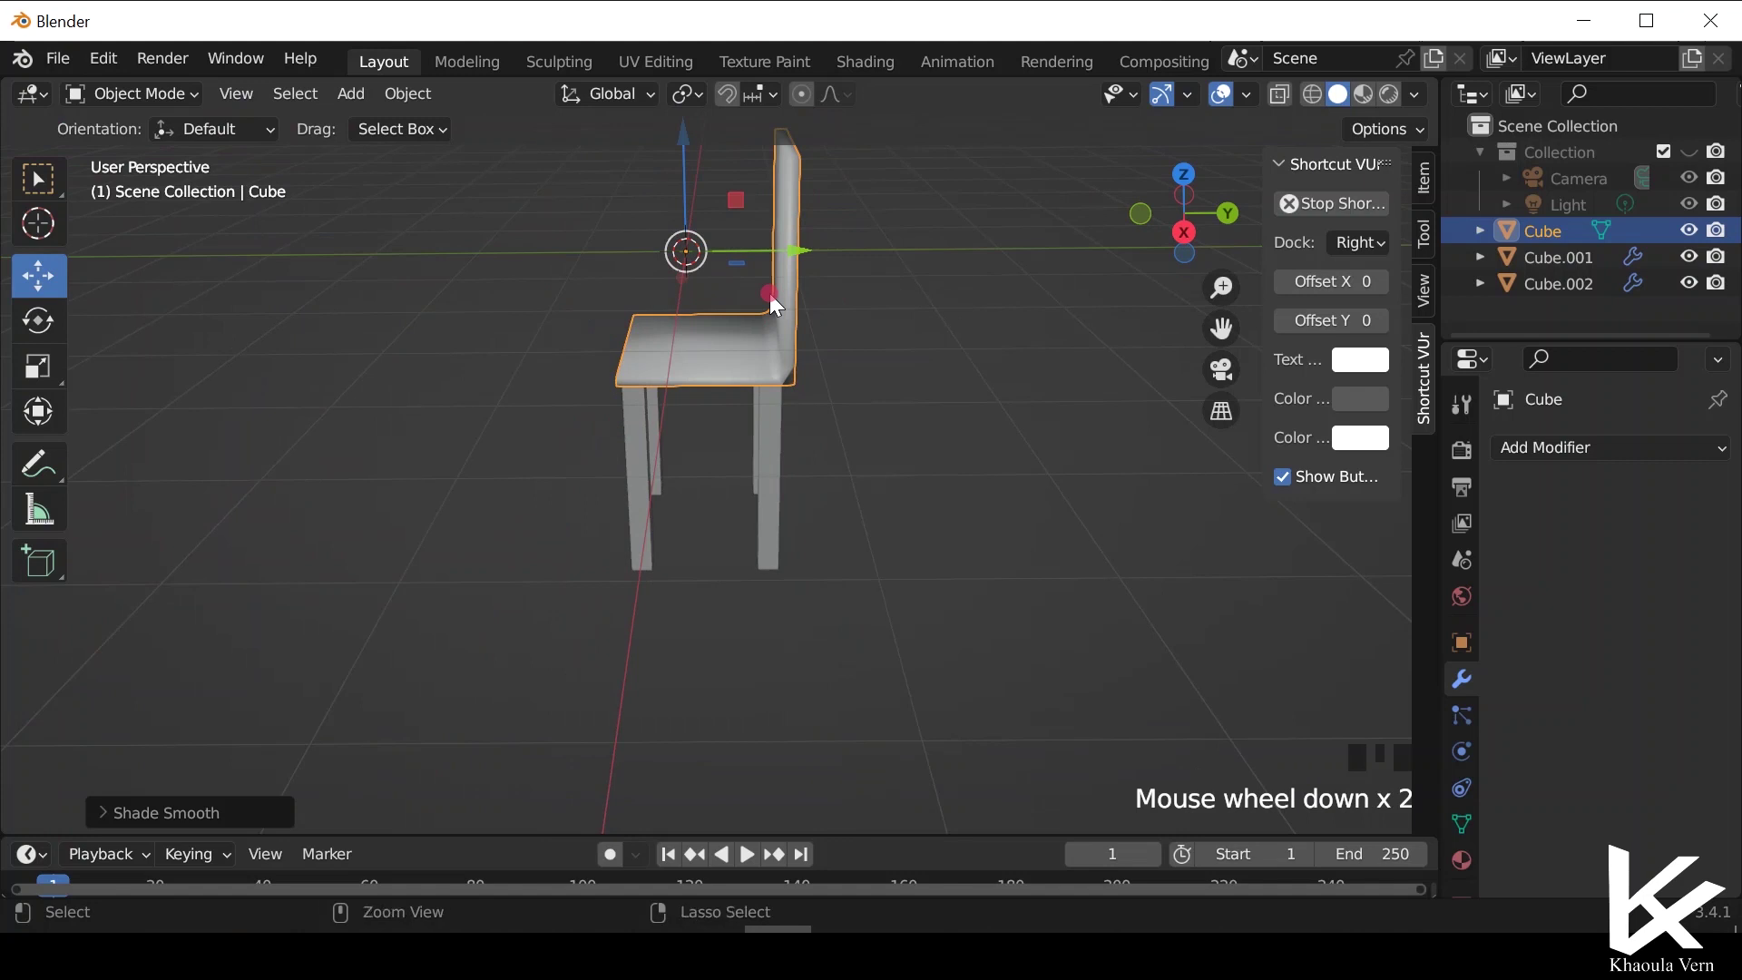
key(ctrl+z)
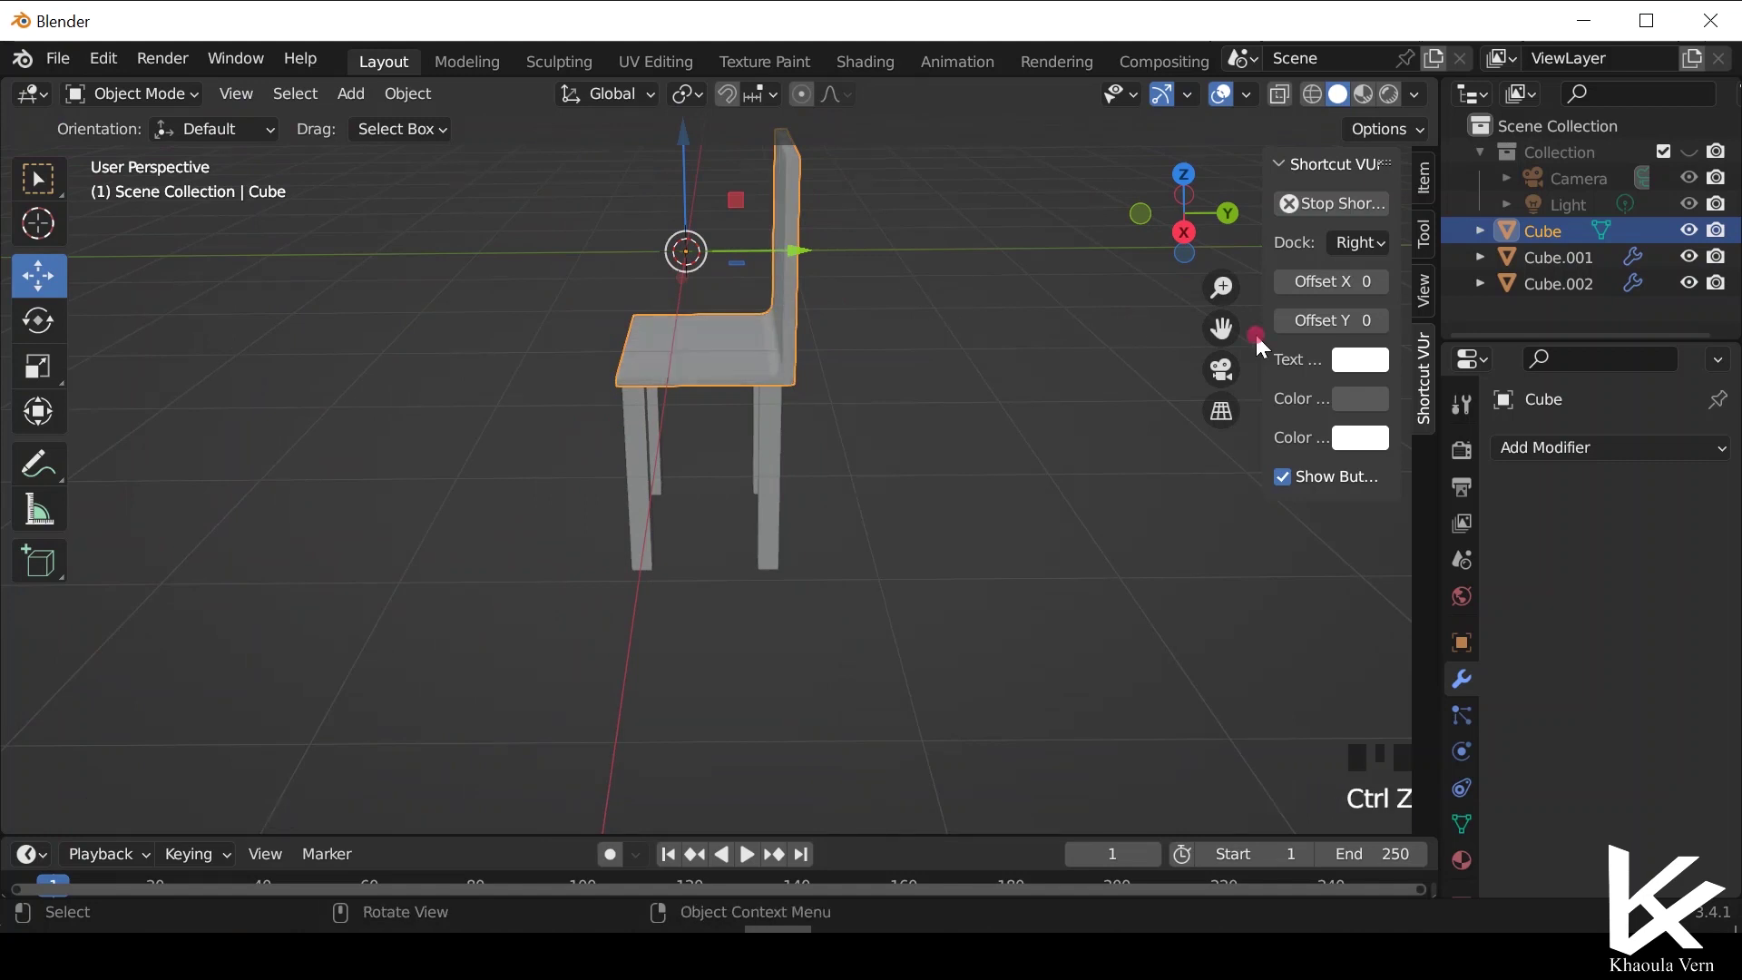
Add a Bevel modifier to the seat and backrest object.
click(1526, 451)
click(1236, 548)
scroll(668, 455, up, 2)
middle_drag(669, 455, 882, 528)
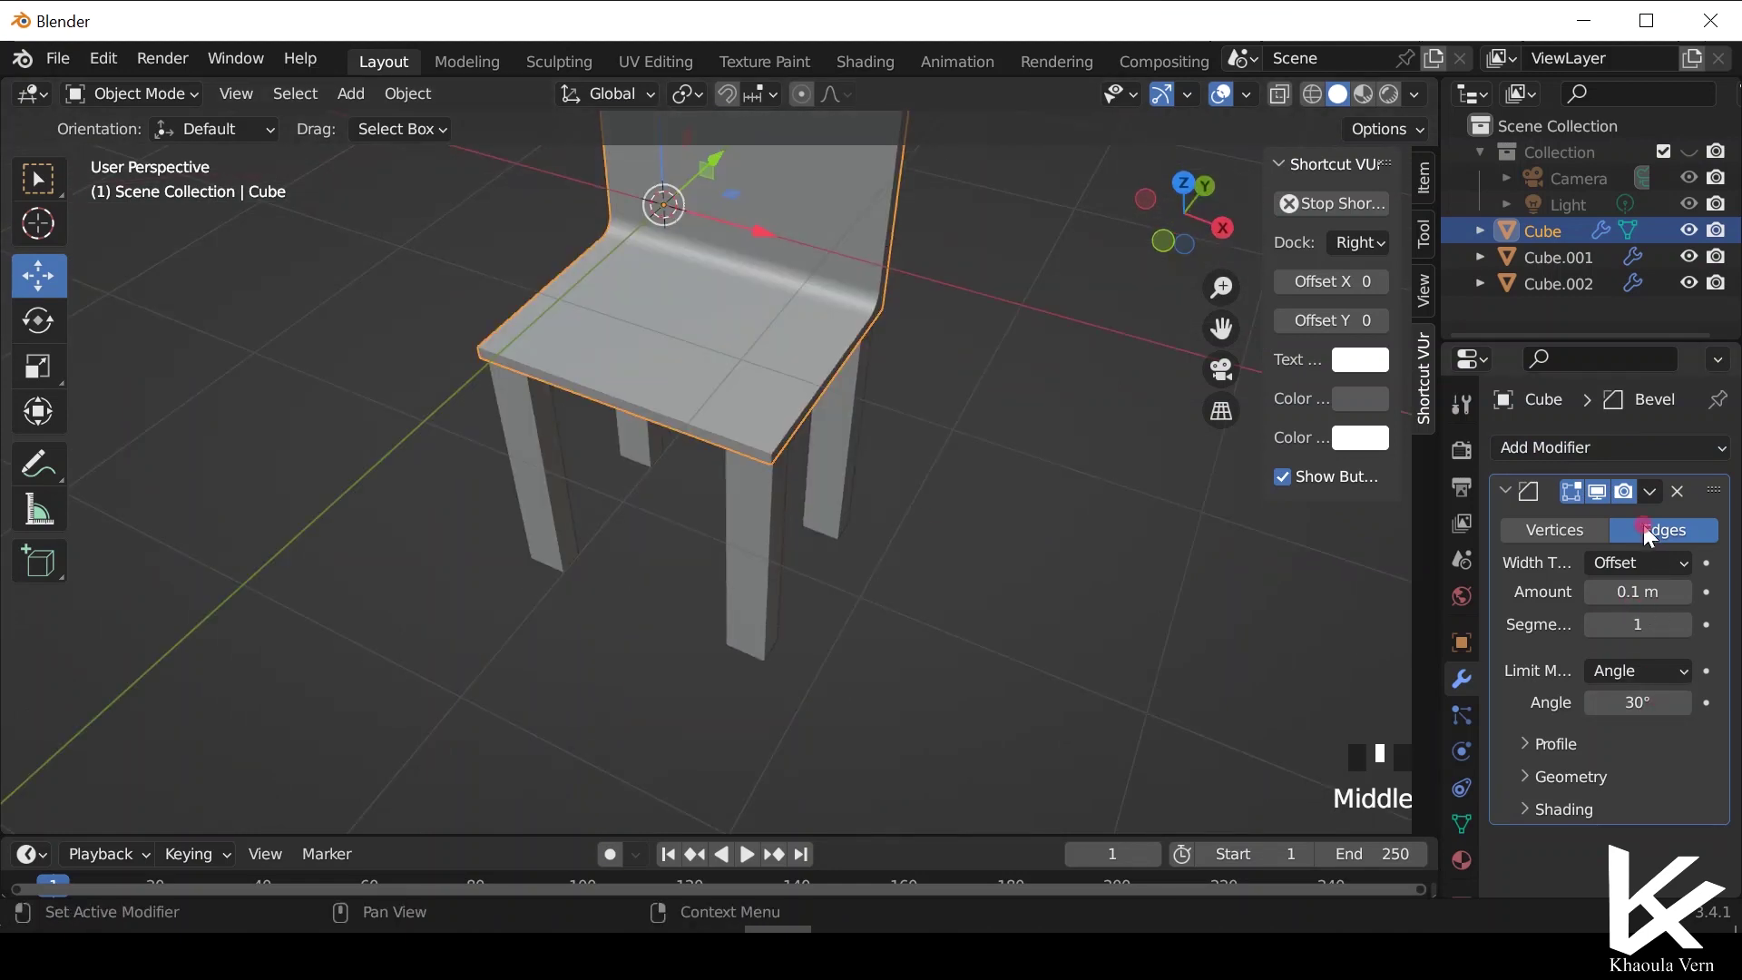
Add a Subdivision Surface modifier to the seat and backrest object.
click(1557, 446)
scroll(1179, 848, down, 3)
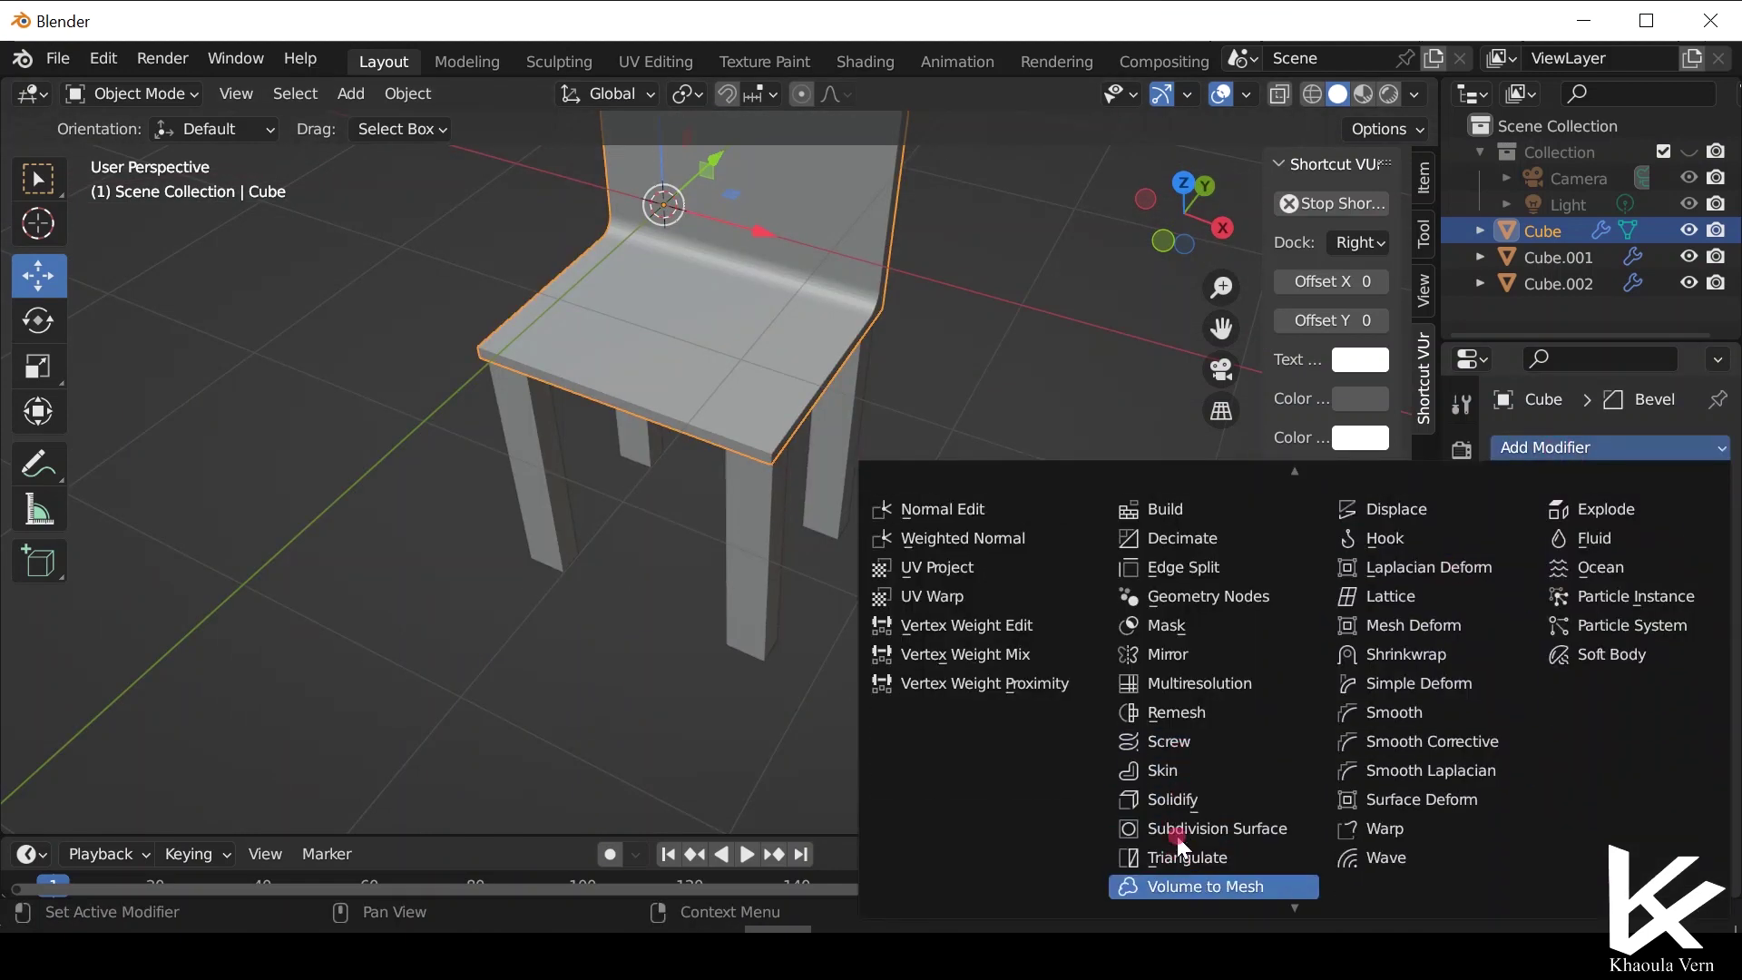
click(1180, 829)
middle_drag(911, 526, 720, 405)
scroll(743, 406, up, 2)
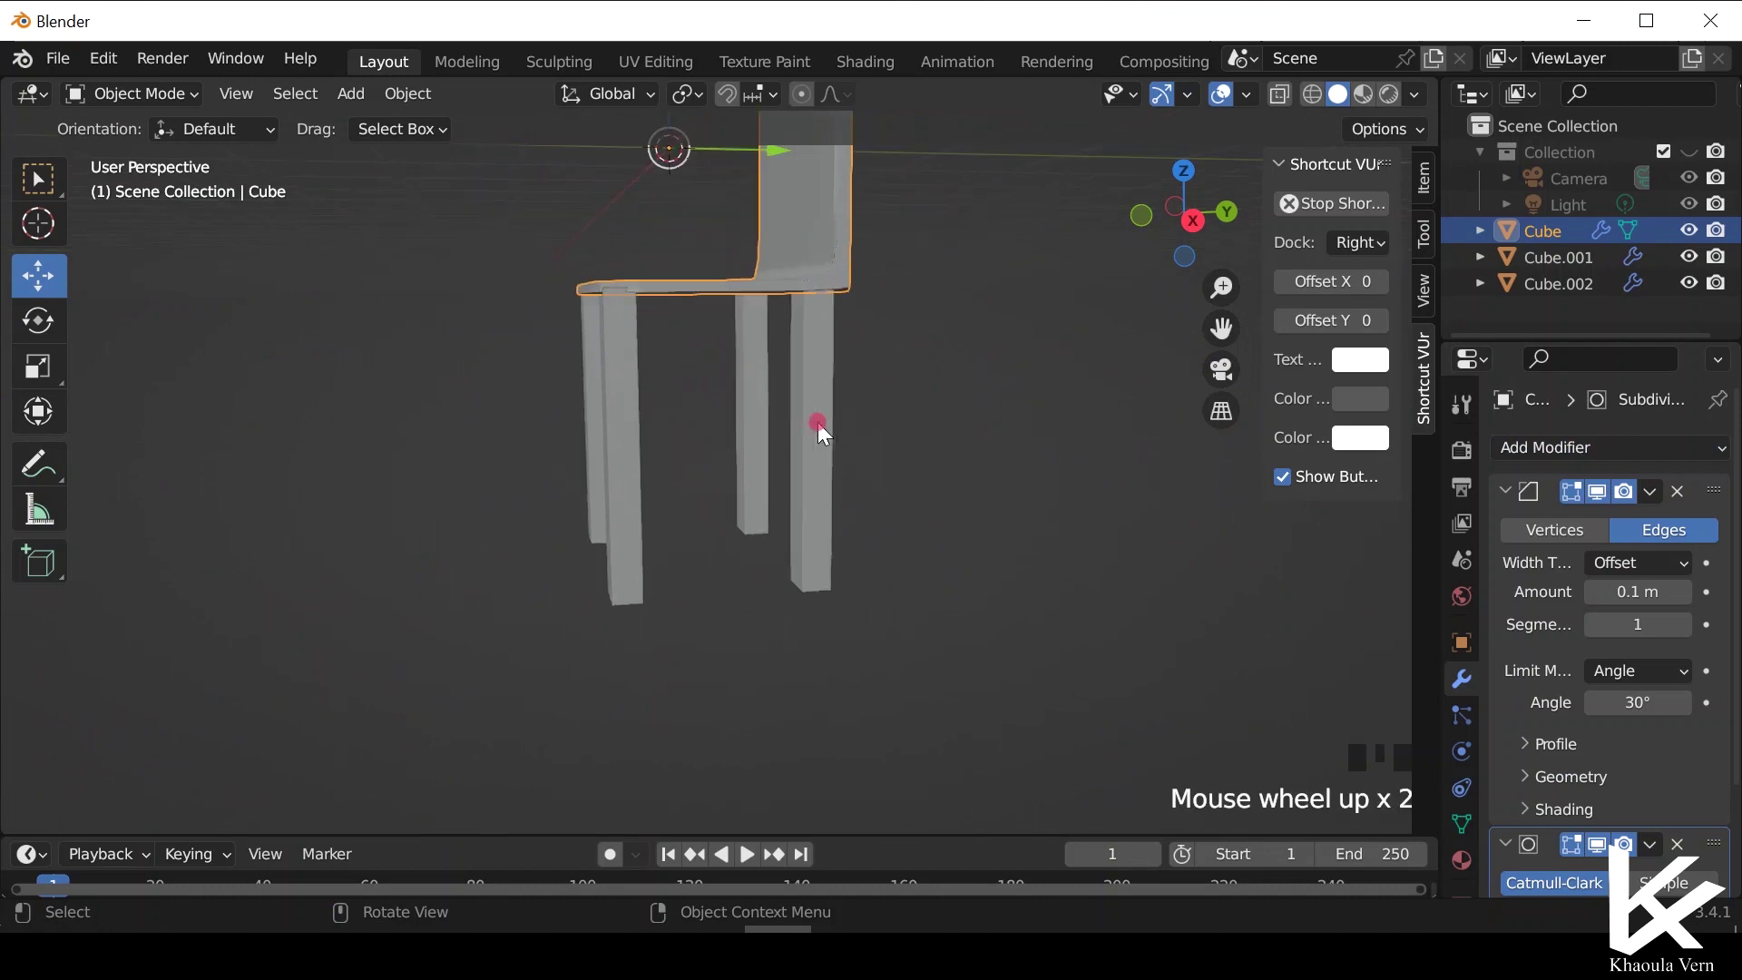
Set the seat's Bevel modifier to an amount of 0.48 m and 11 segments.
drag(1642, 586, 1631, 625)
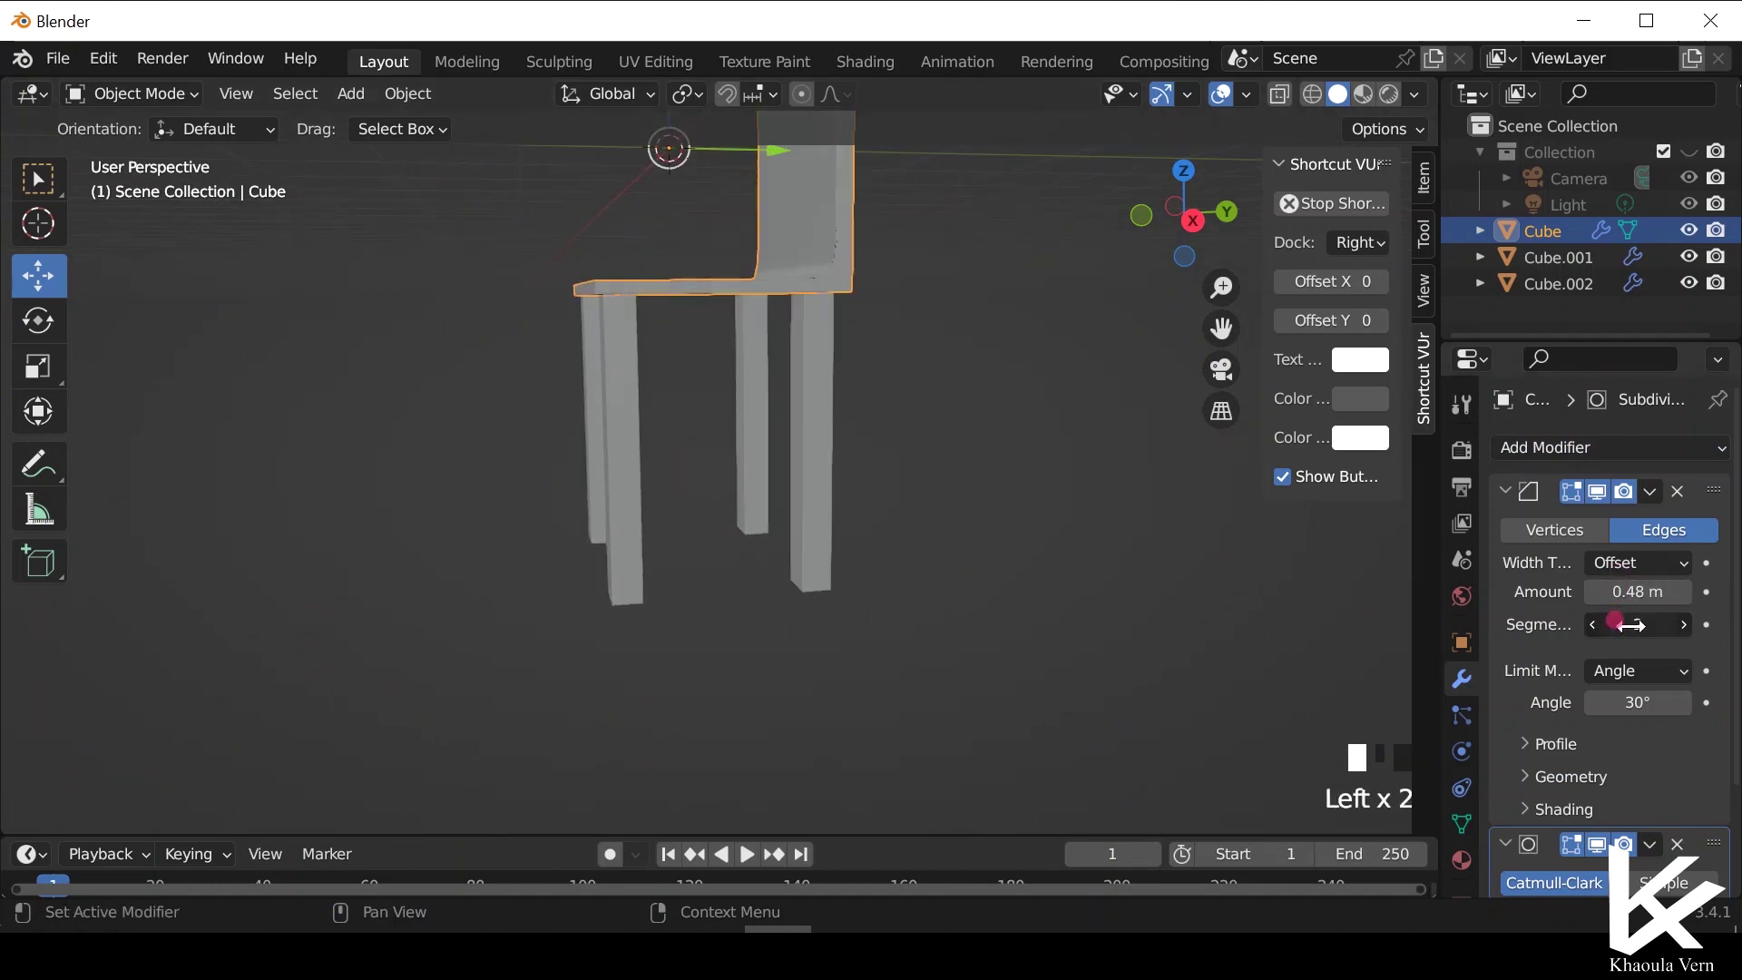
click(1117, 605)
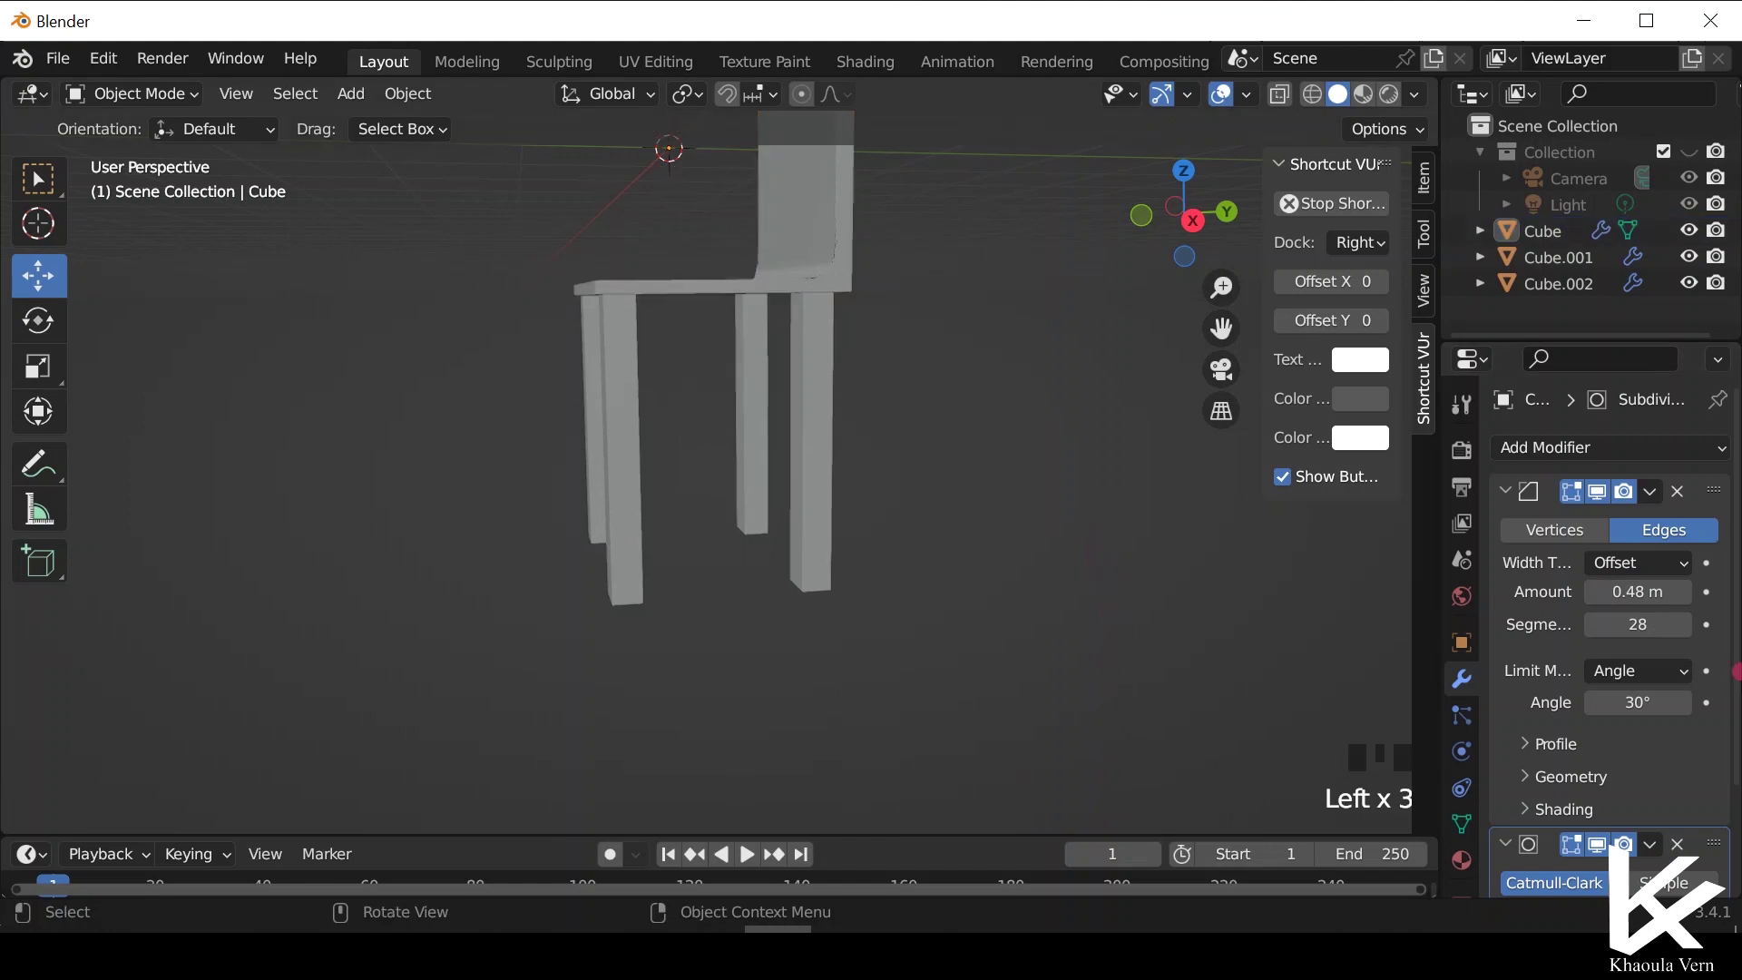
click(1638, 623)
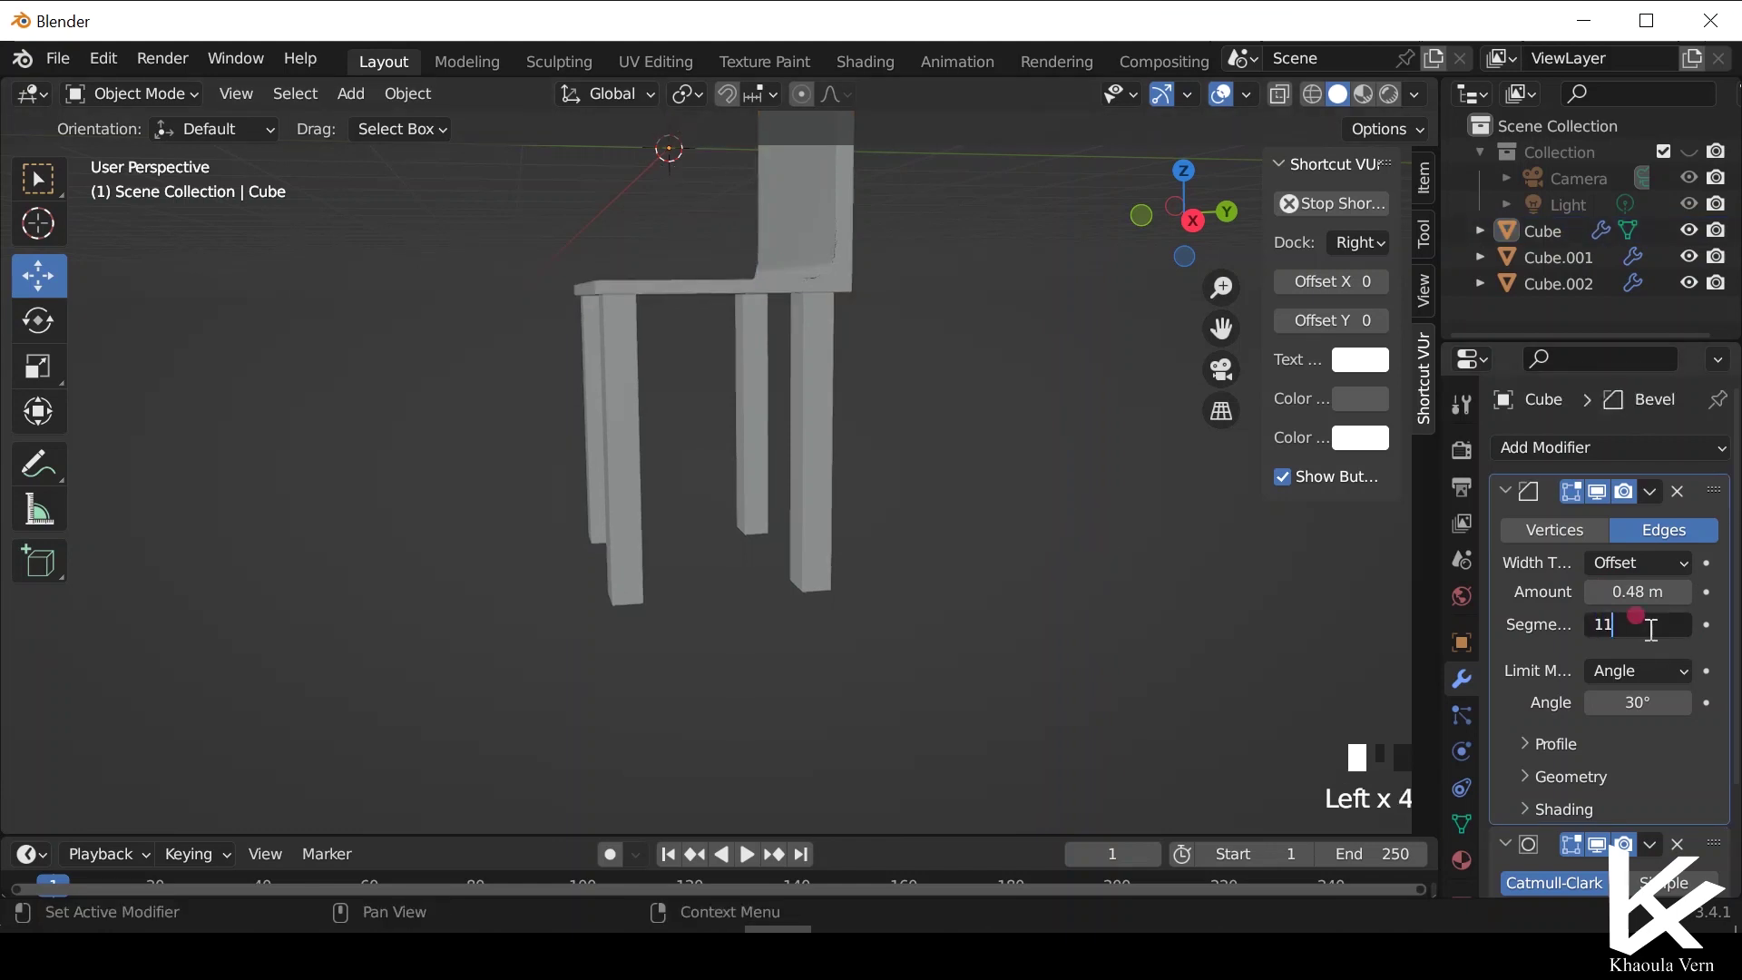
key(Return)
Add a Bevel modifier to the front leg pair.
mouse_move(650, 488)
middle_down()
mouse_move(712, 626)
mouse_move(618, 509)
mouse_move(607, 405)
mouse_move(661, 499)
middle_up()
scroll(660, 499, up, 3)
scroll(659, 493, up, 2)
middle_drag(646, 439, 755, 544)
click(753, 544)
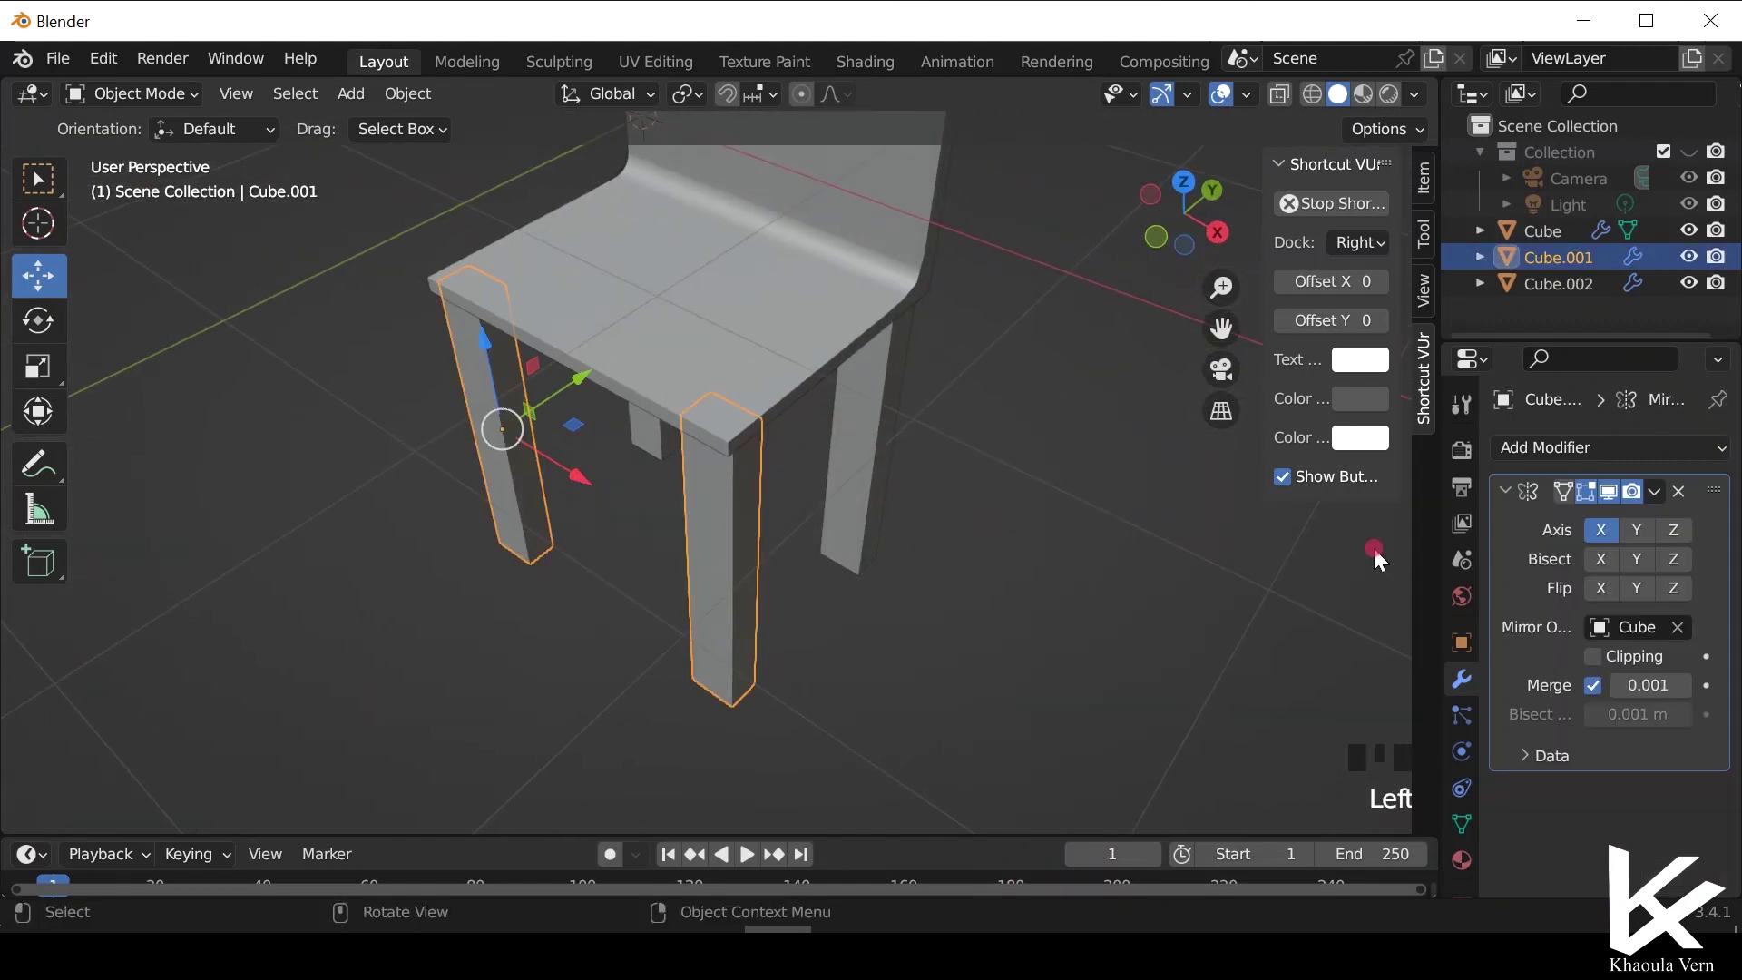
click(1597, 446)
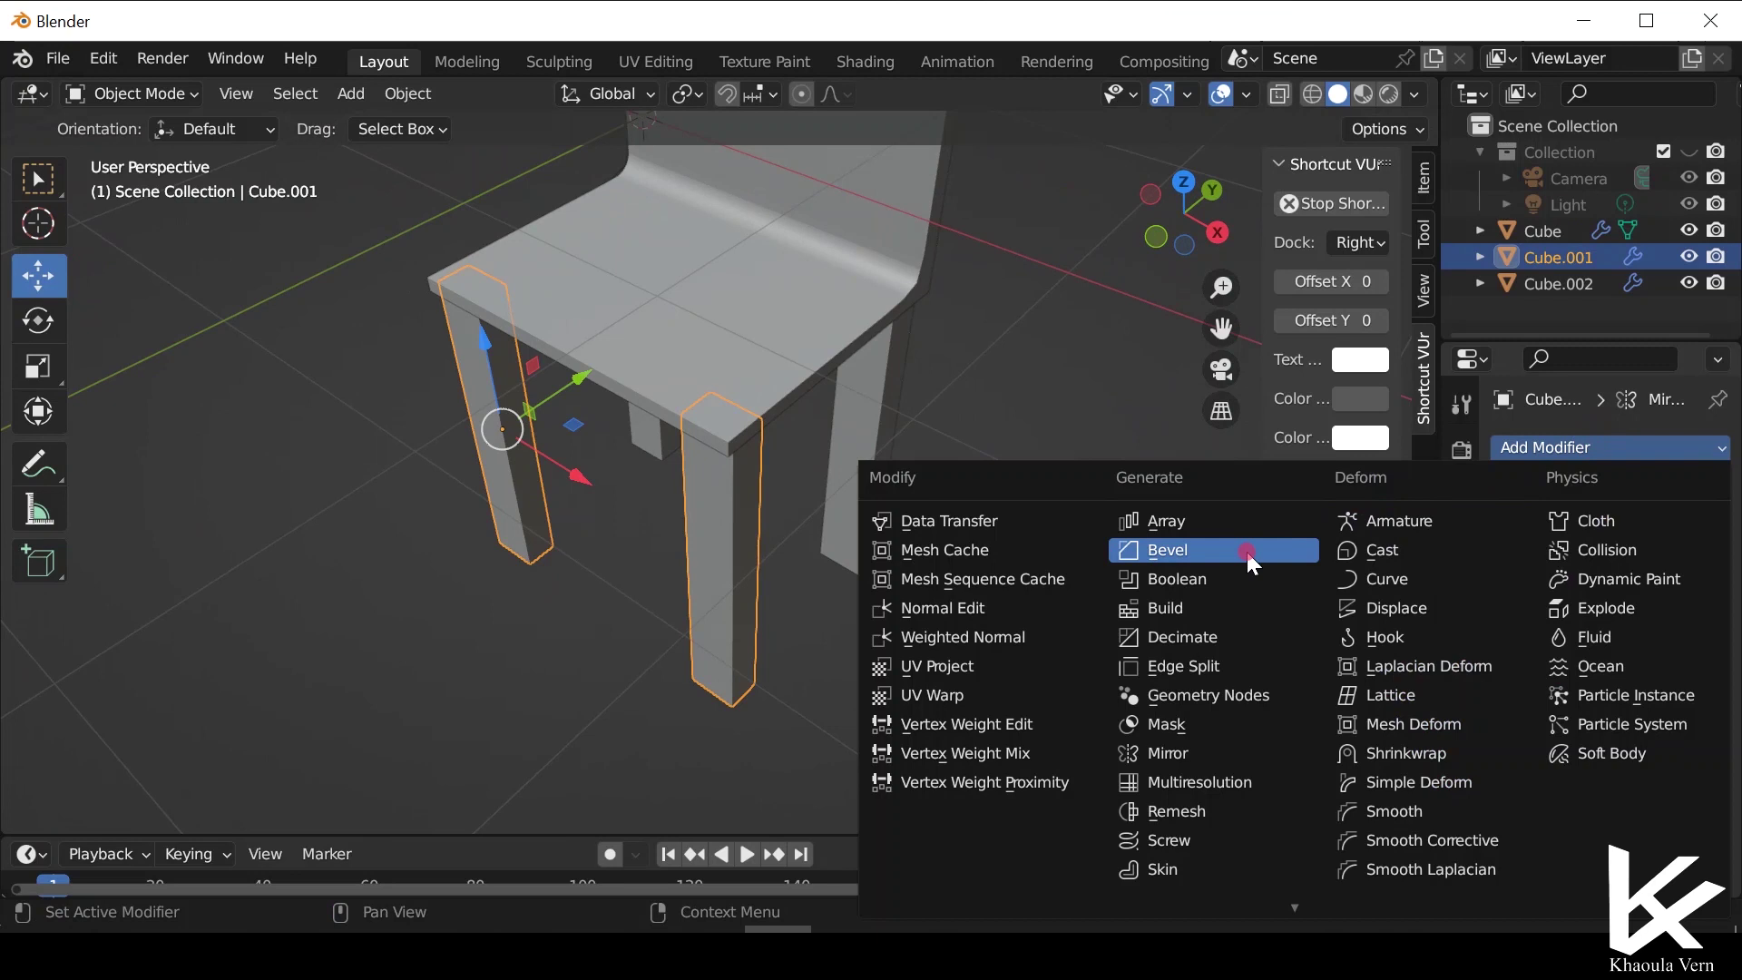
click(1251, 551)
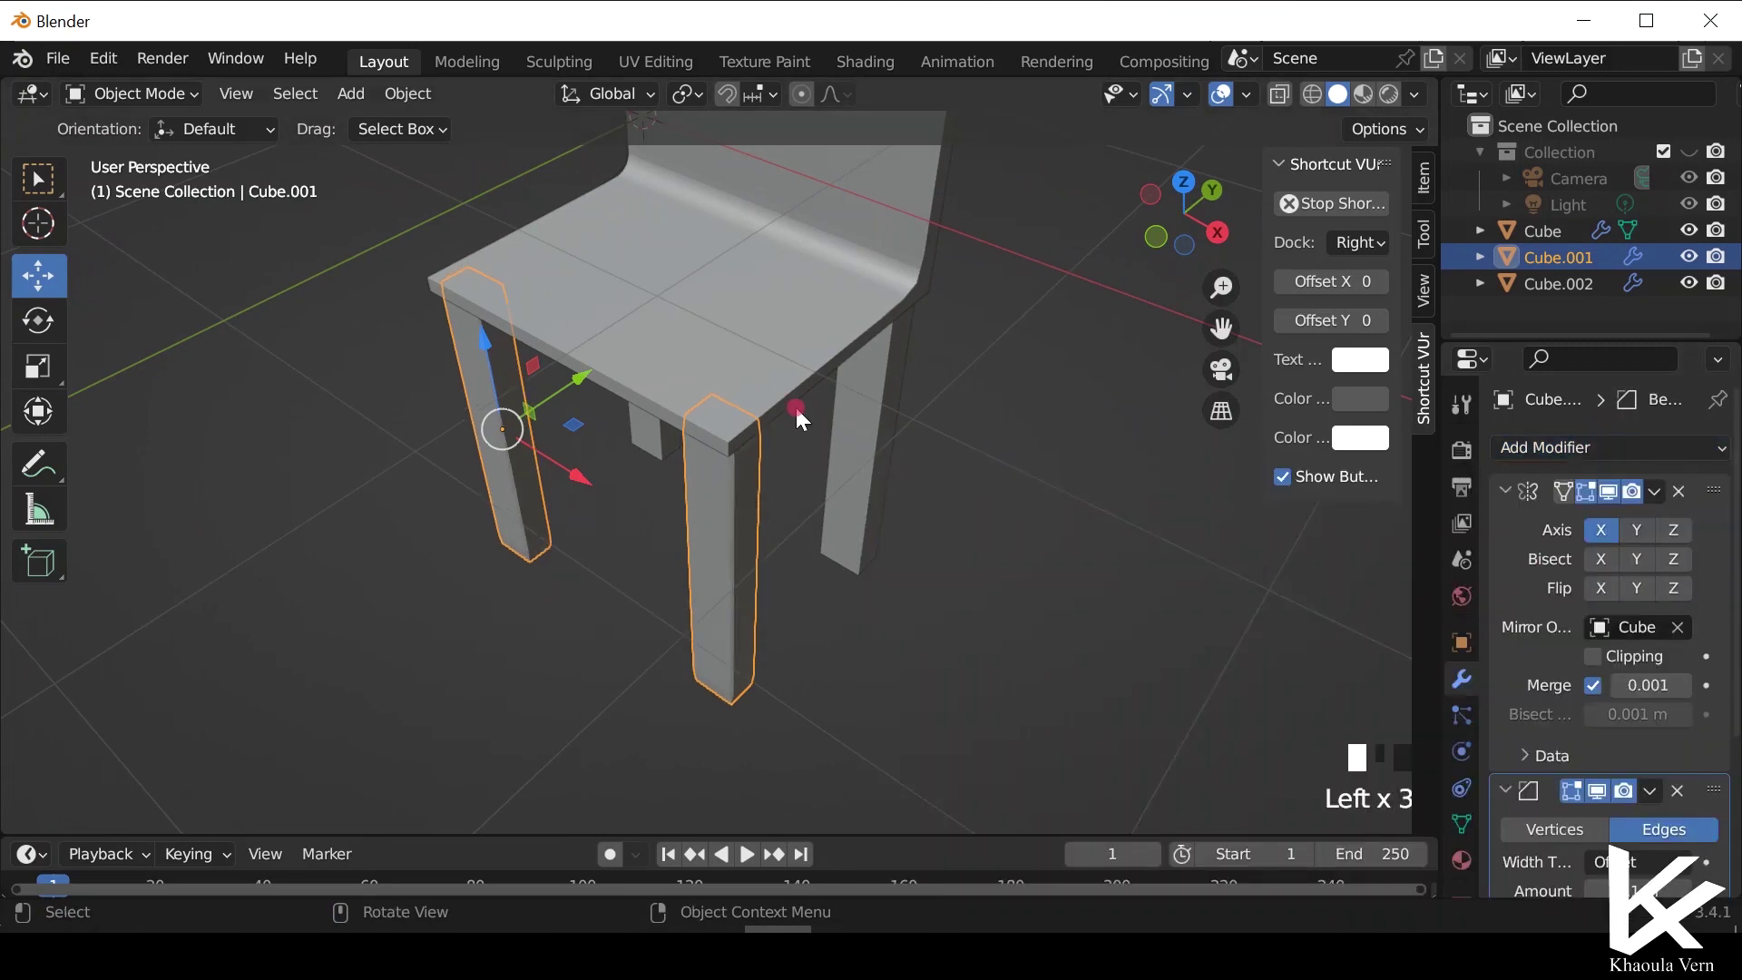
Add a Bevel modifier to the rear leg pair, deselect it and check the whole chair.
click(844, 417)
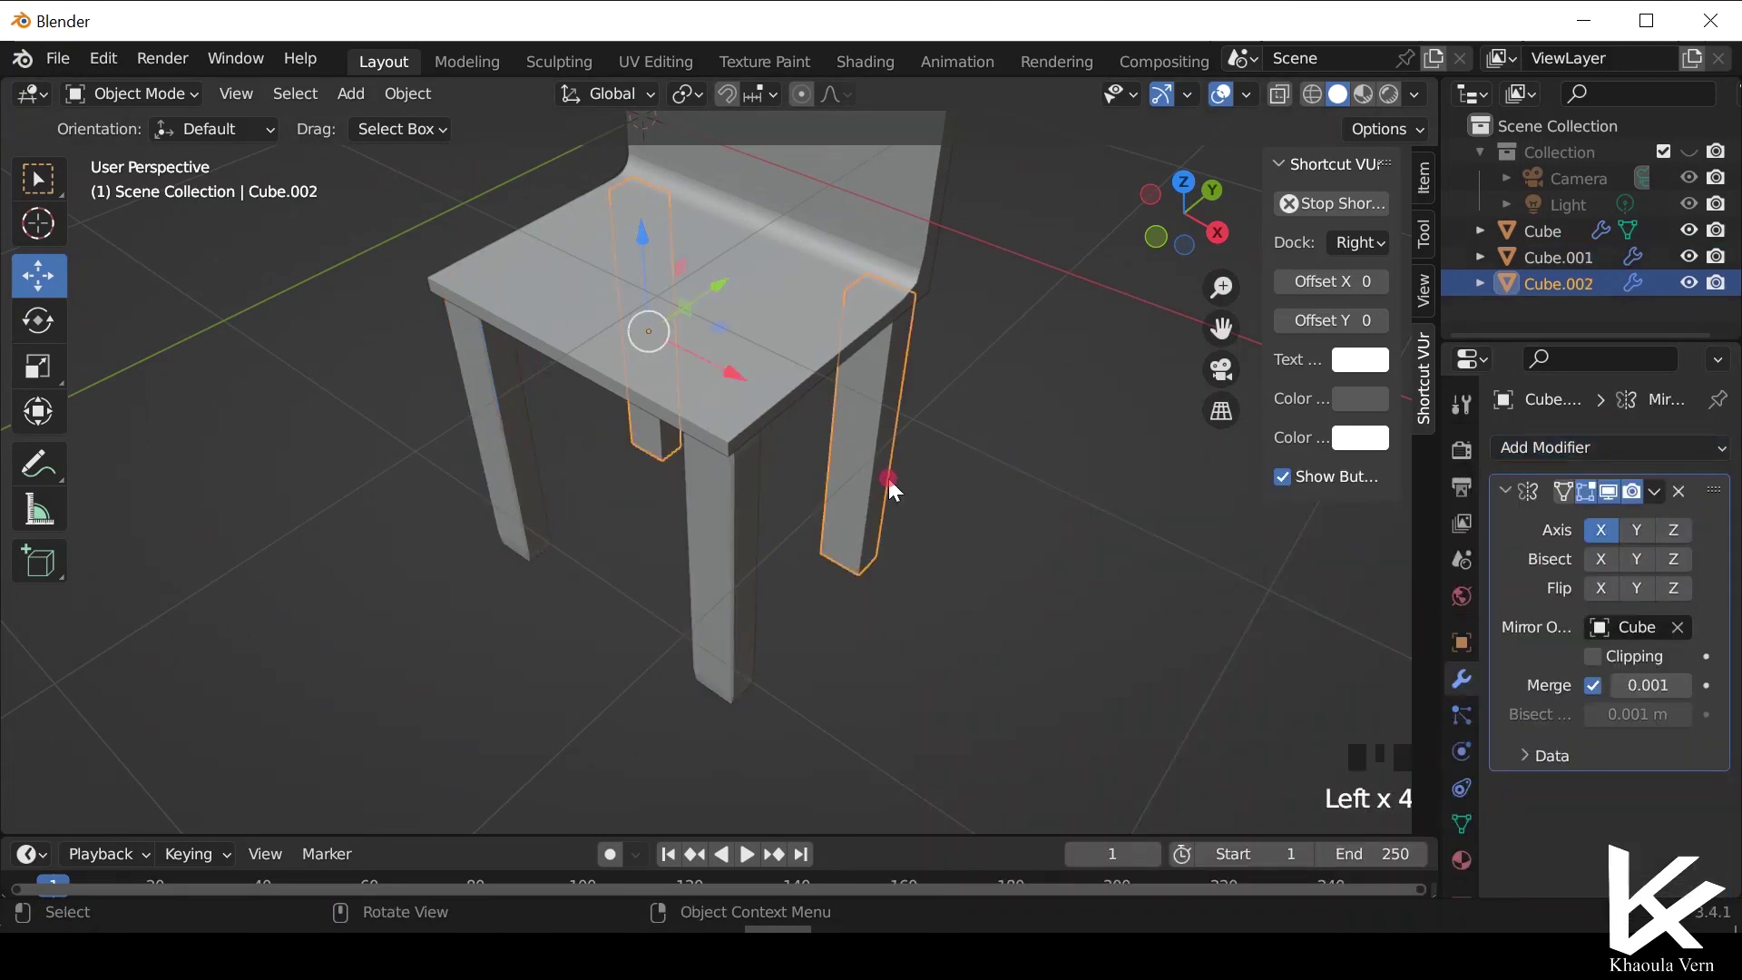
click(1576, 440)
click(1247, 542)
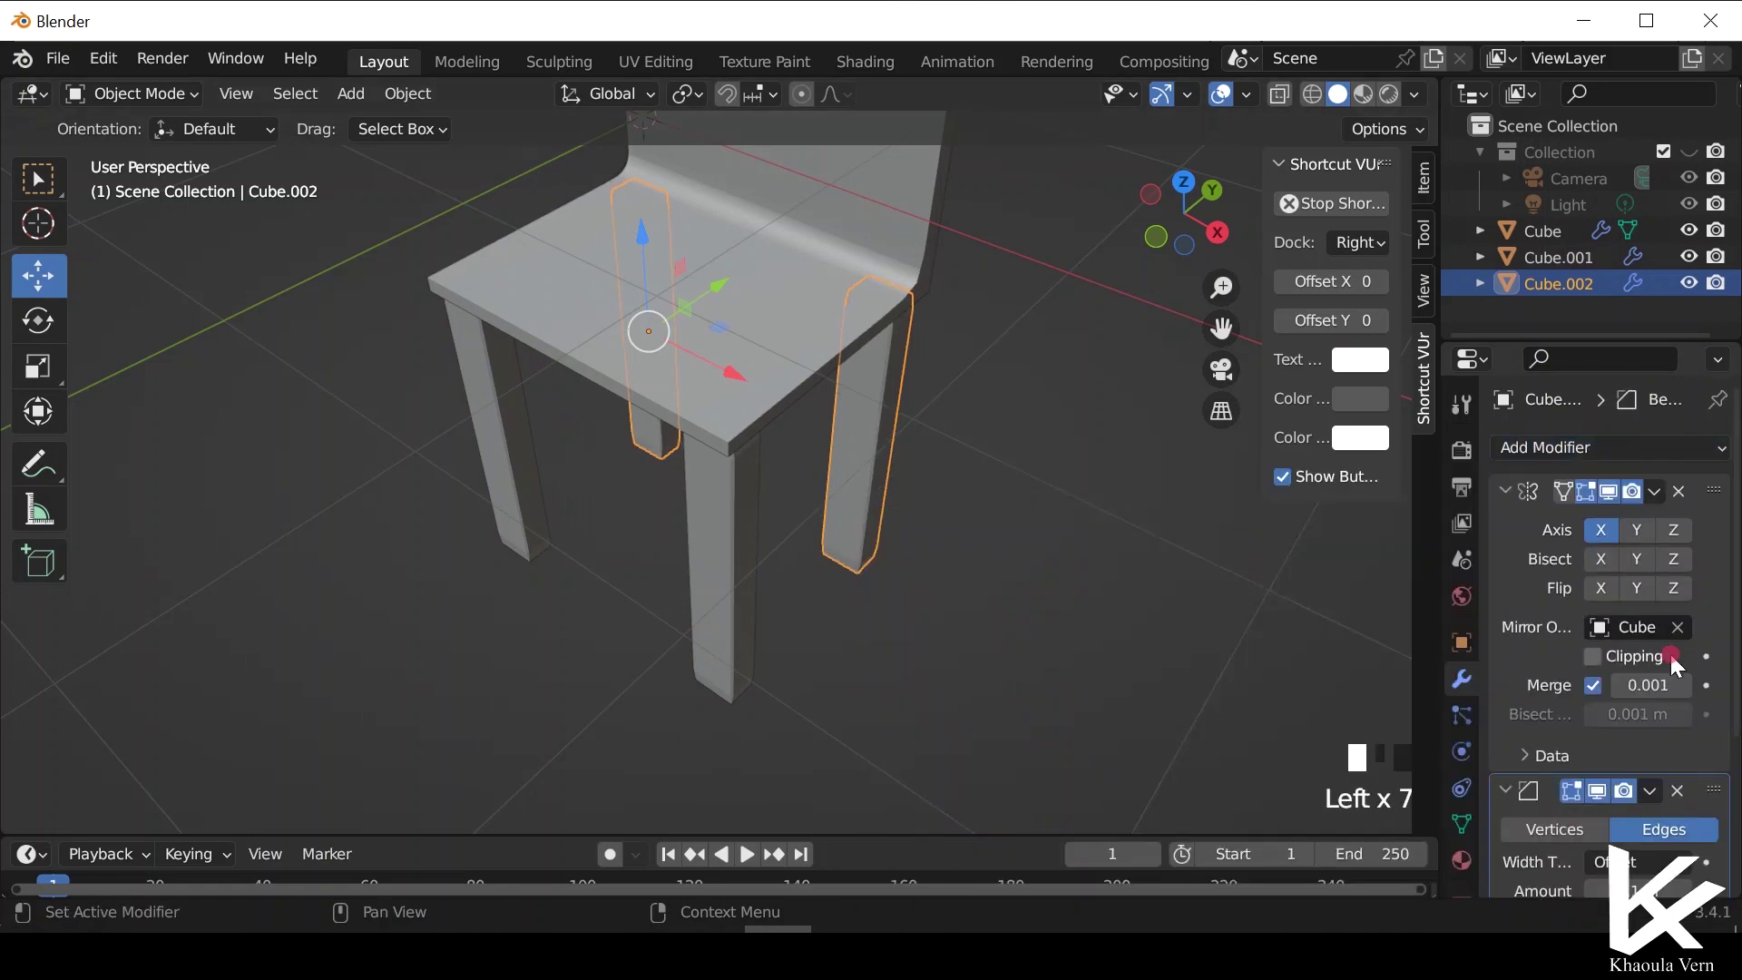
scroll(1664, 644, down, 3)
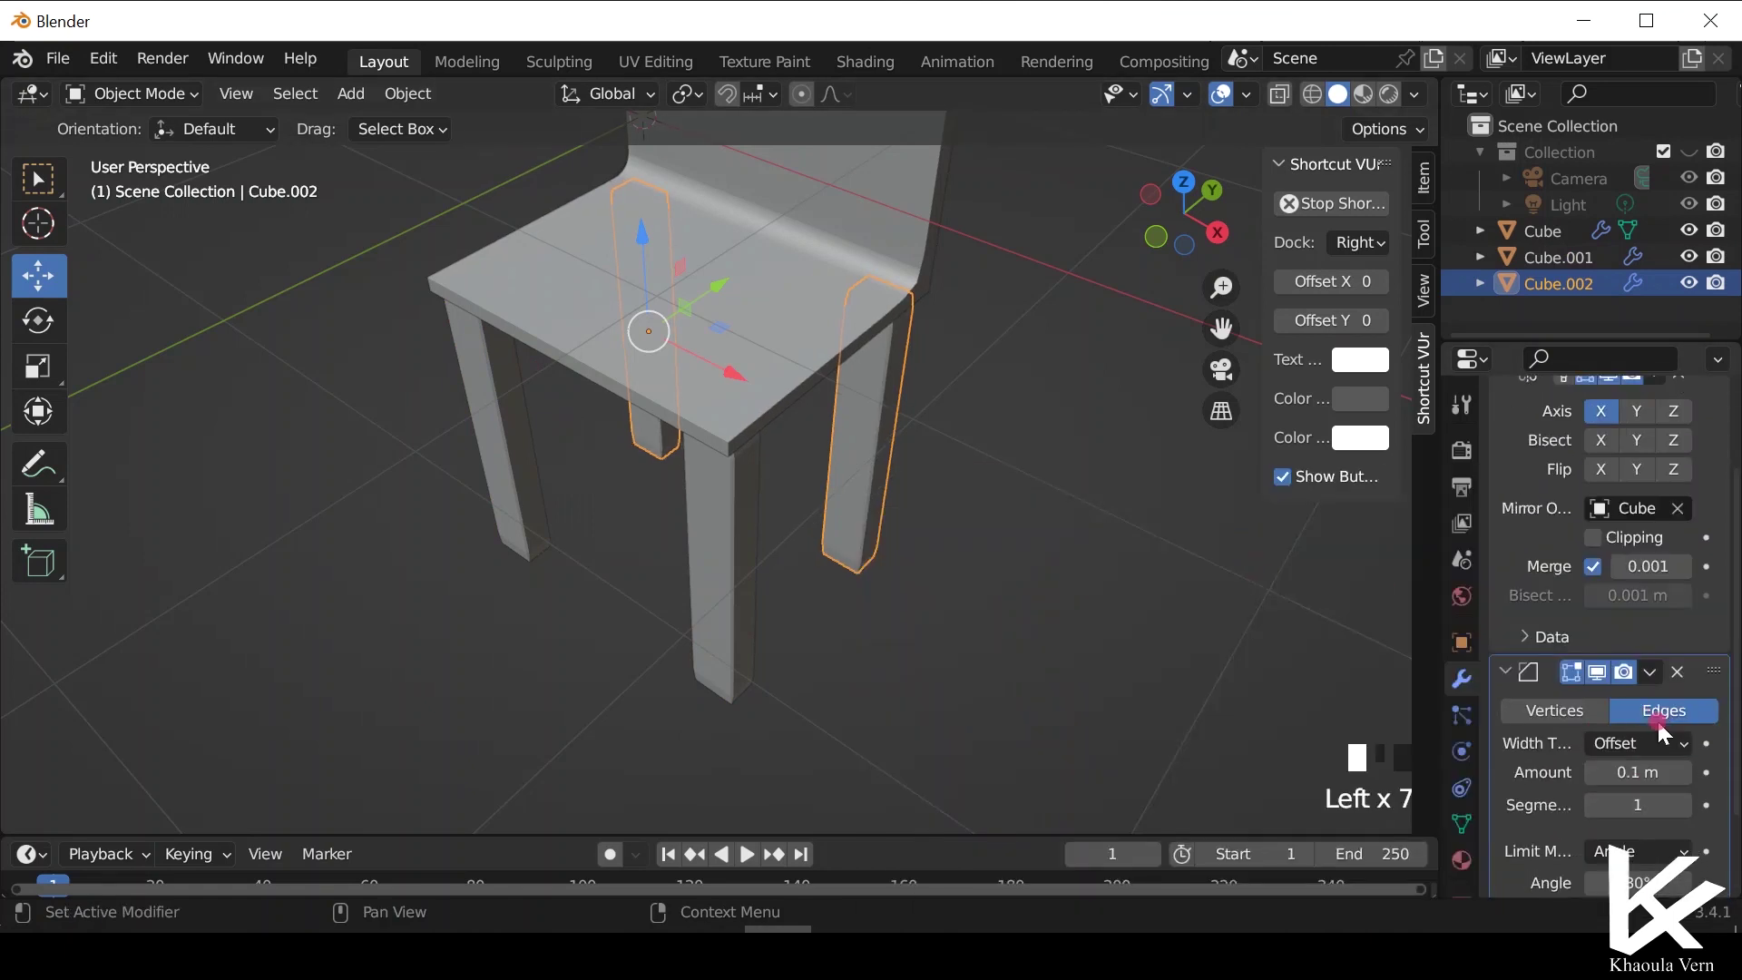
scroll(1657, 717, up, 1)
middle_drag(999, 574, 733, 318)
click(1057, 479)
middle_drag(1059, 482, 1295, 712)
scroll(1124, 646, down, 3)
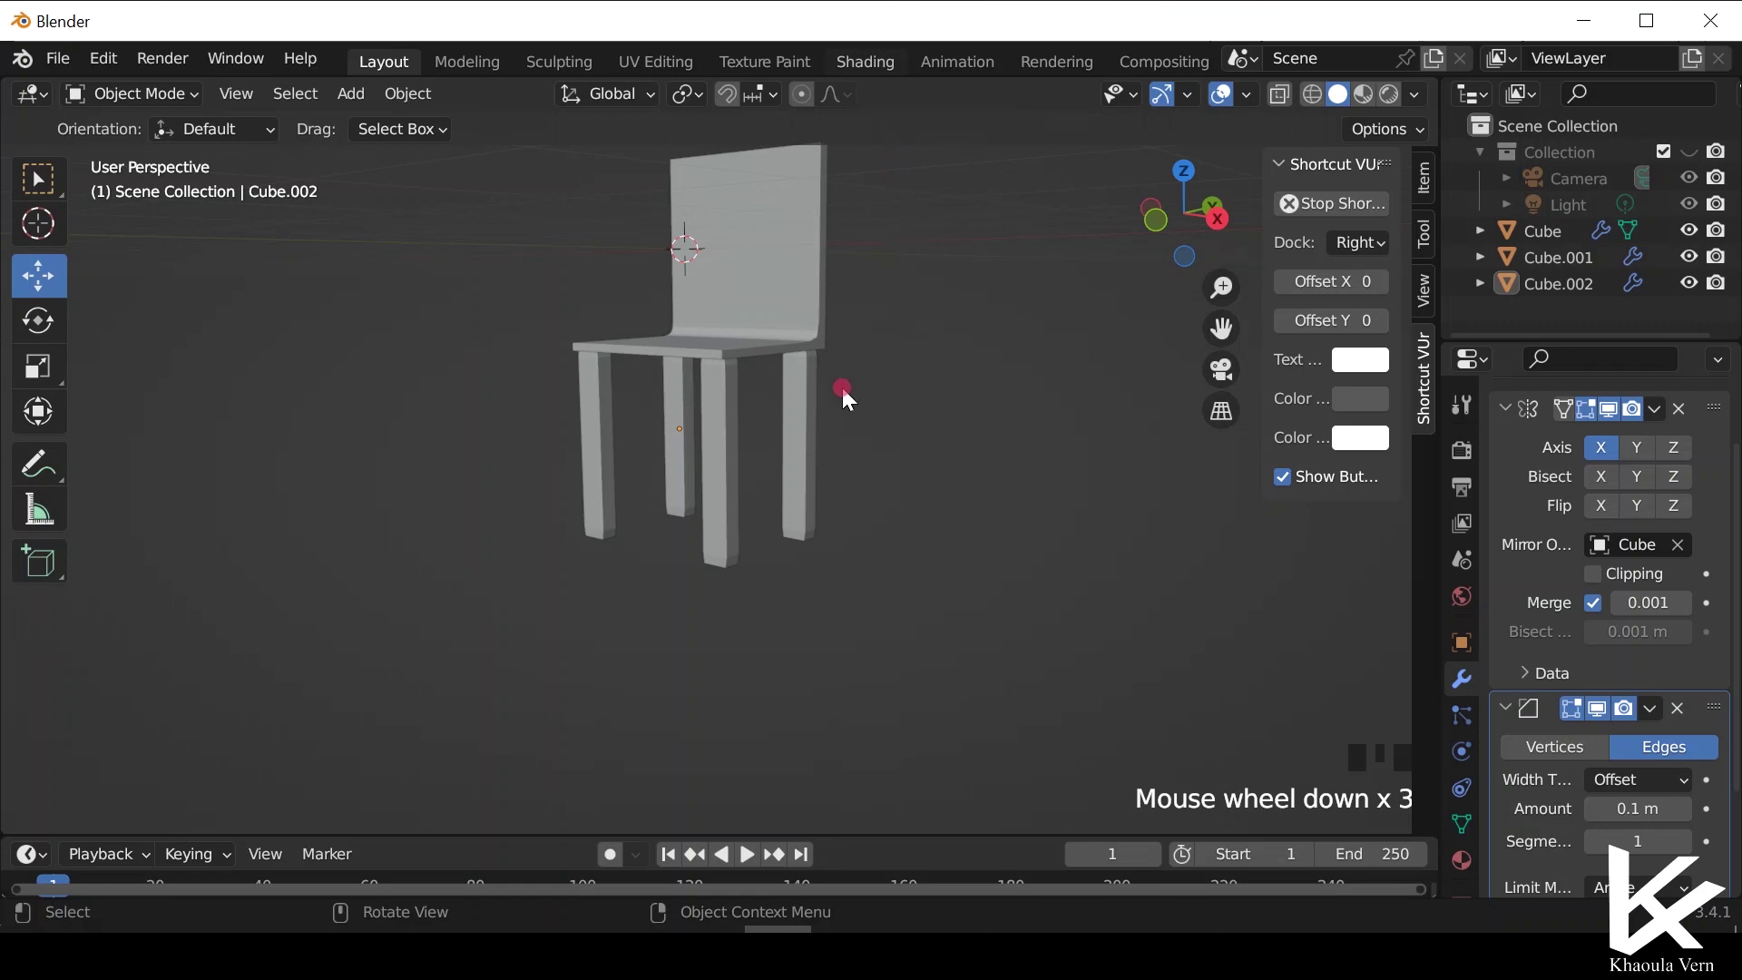
Switch to the Shading workspace and create a new material for the seat and backrest.
key(ctrl+Page_Down)
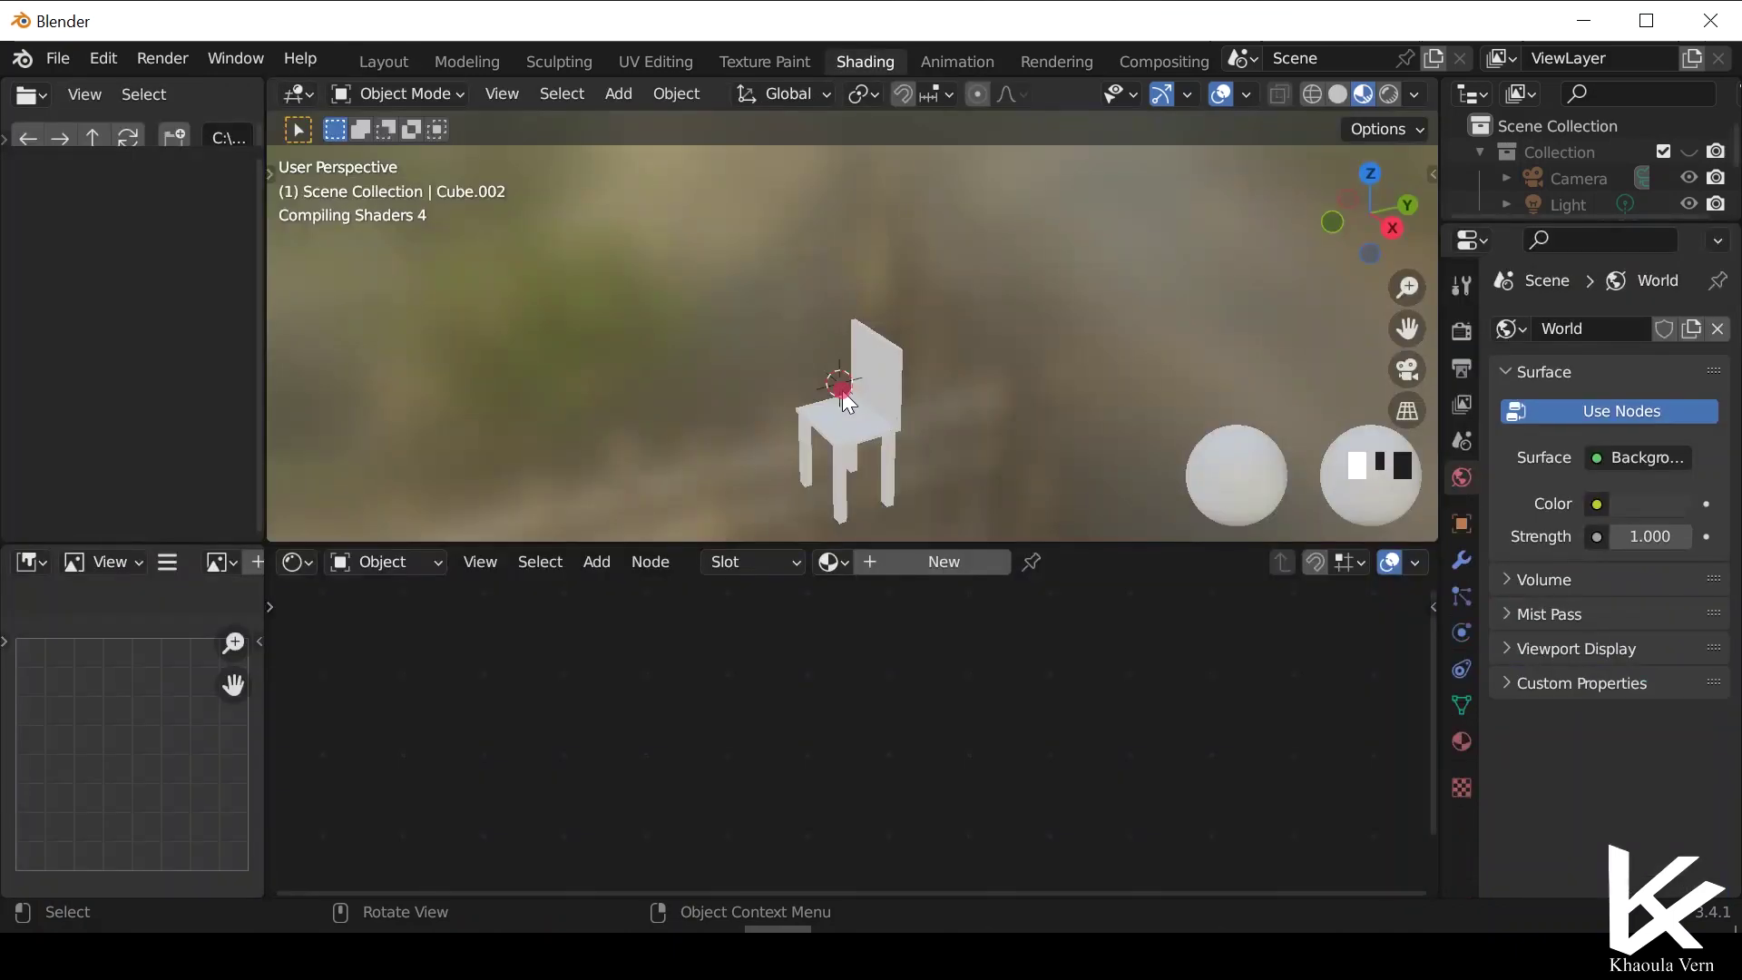
scroll(1412, 336, up, 5)
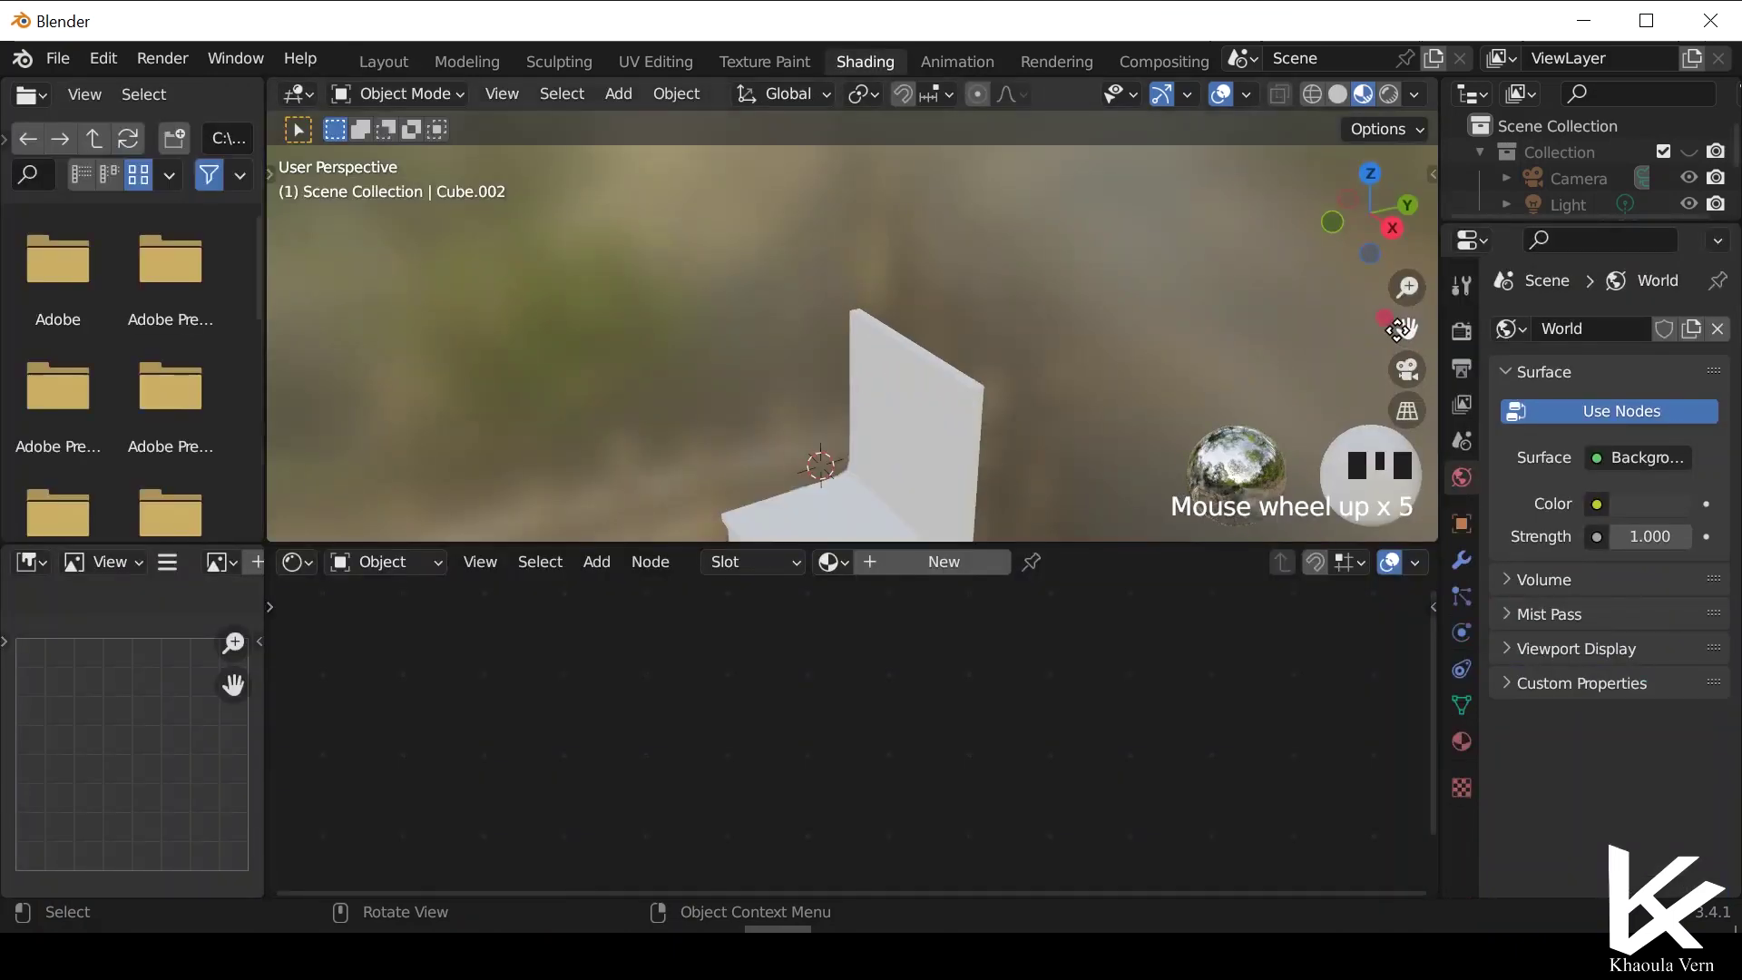
drag(1408, 328, 1408, 165)
click(835, 369)
click(941, 574)
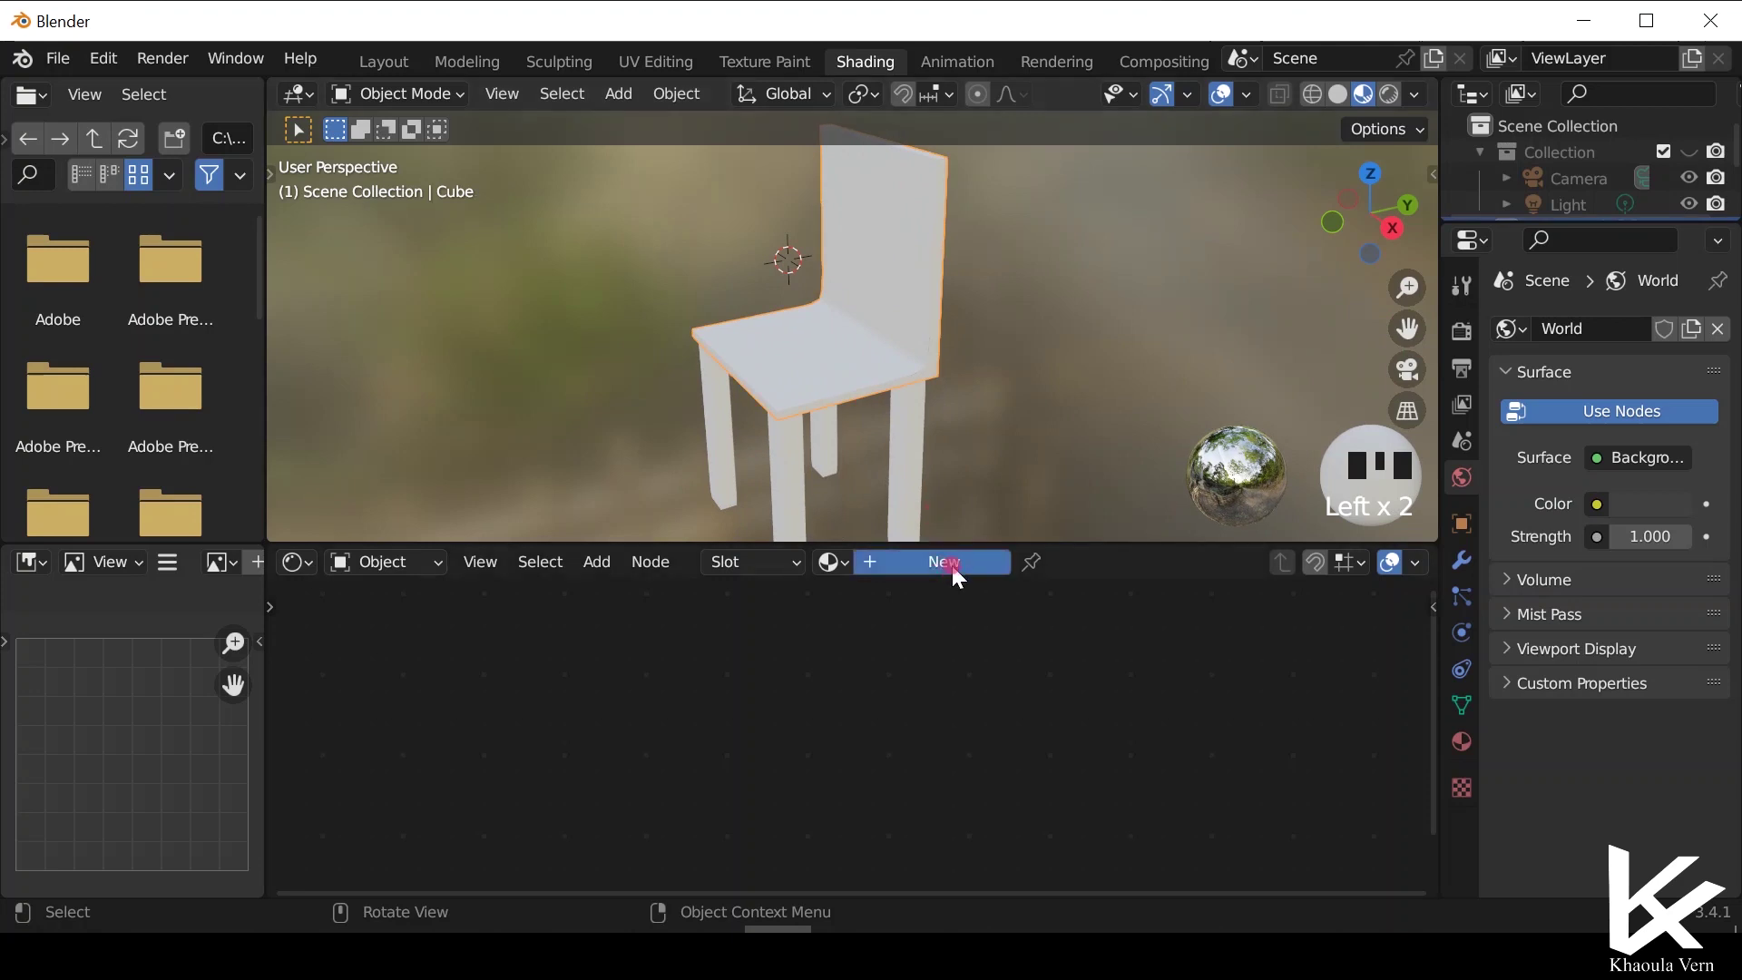
click(857, 650)
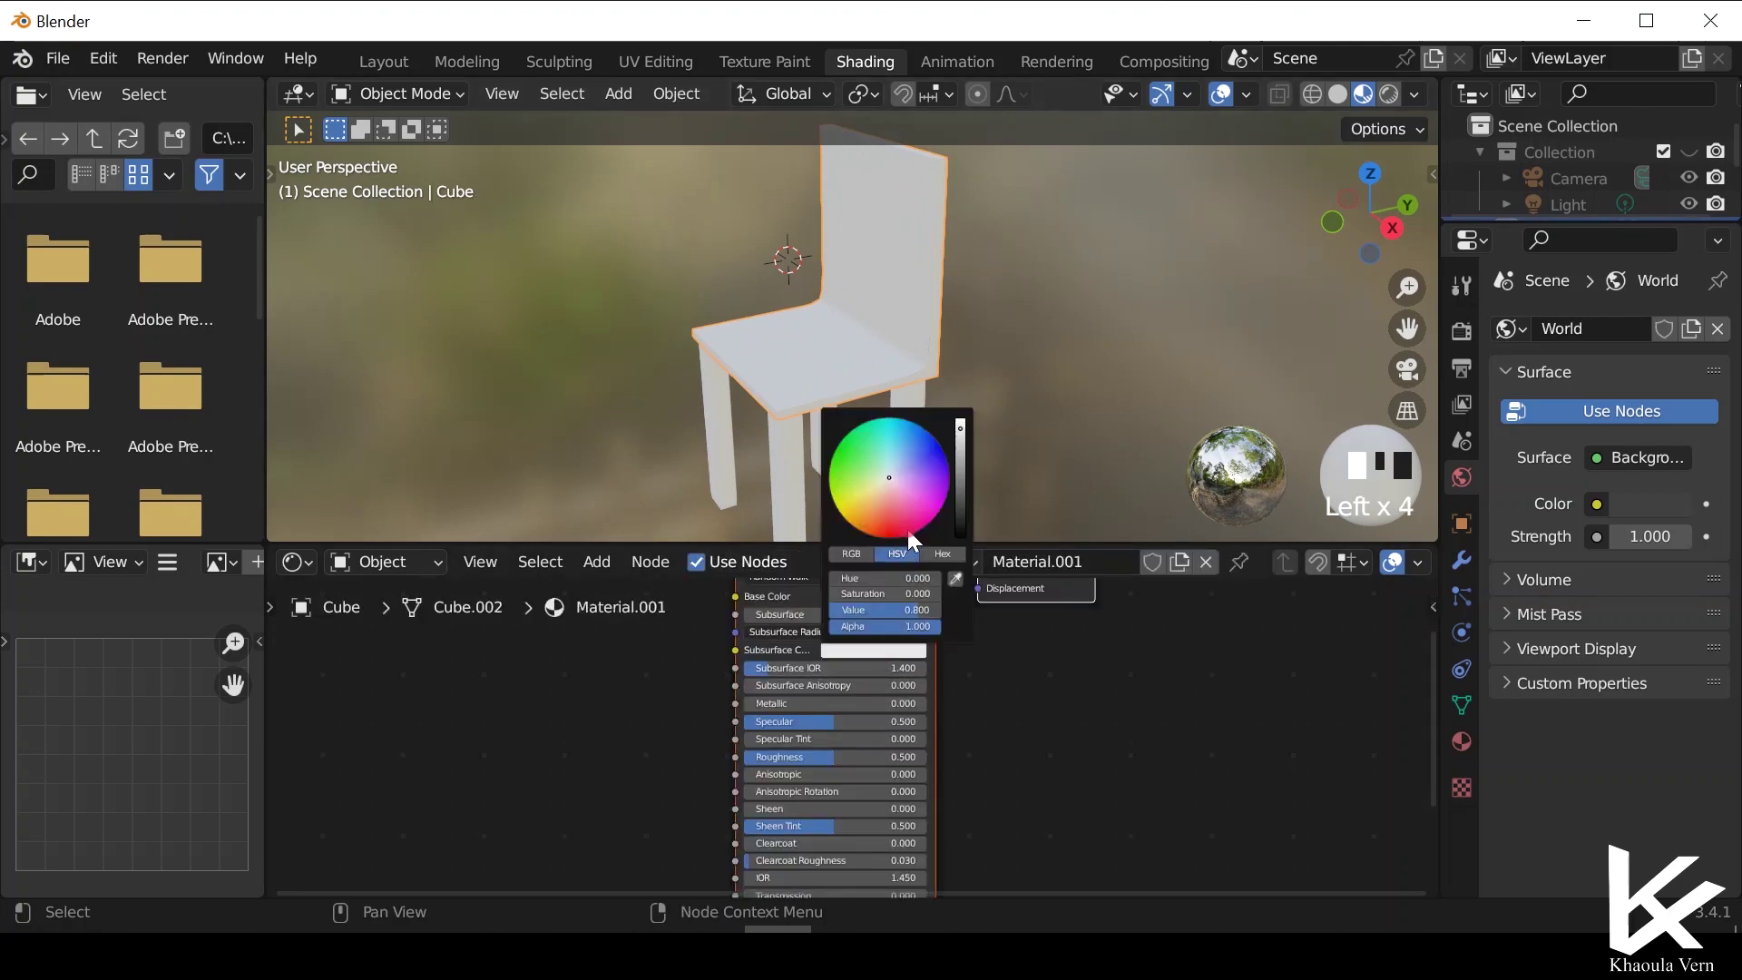
click(876, 514)
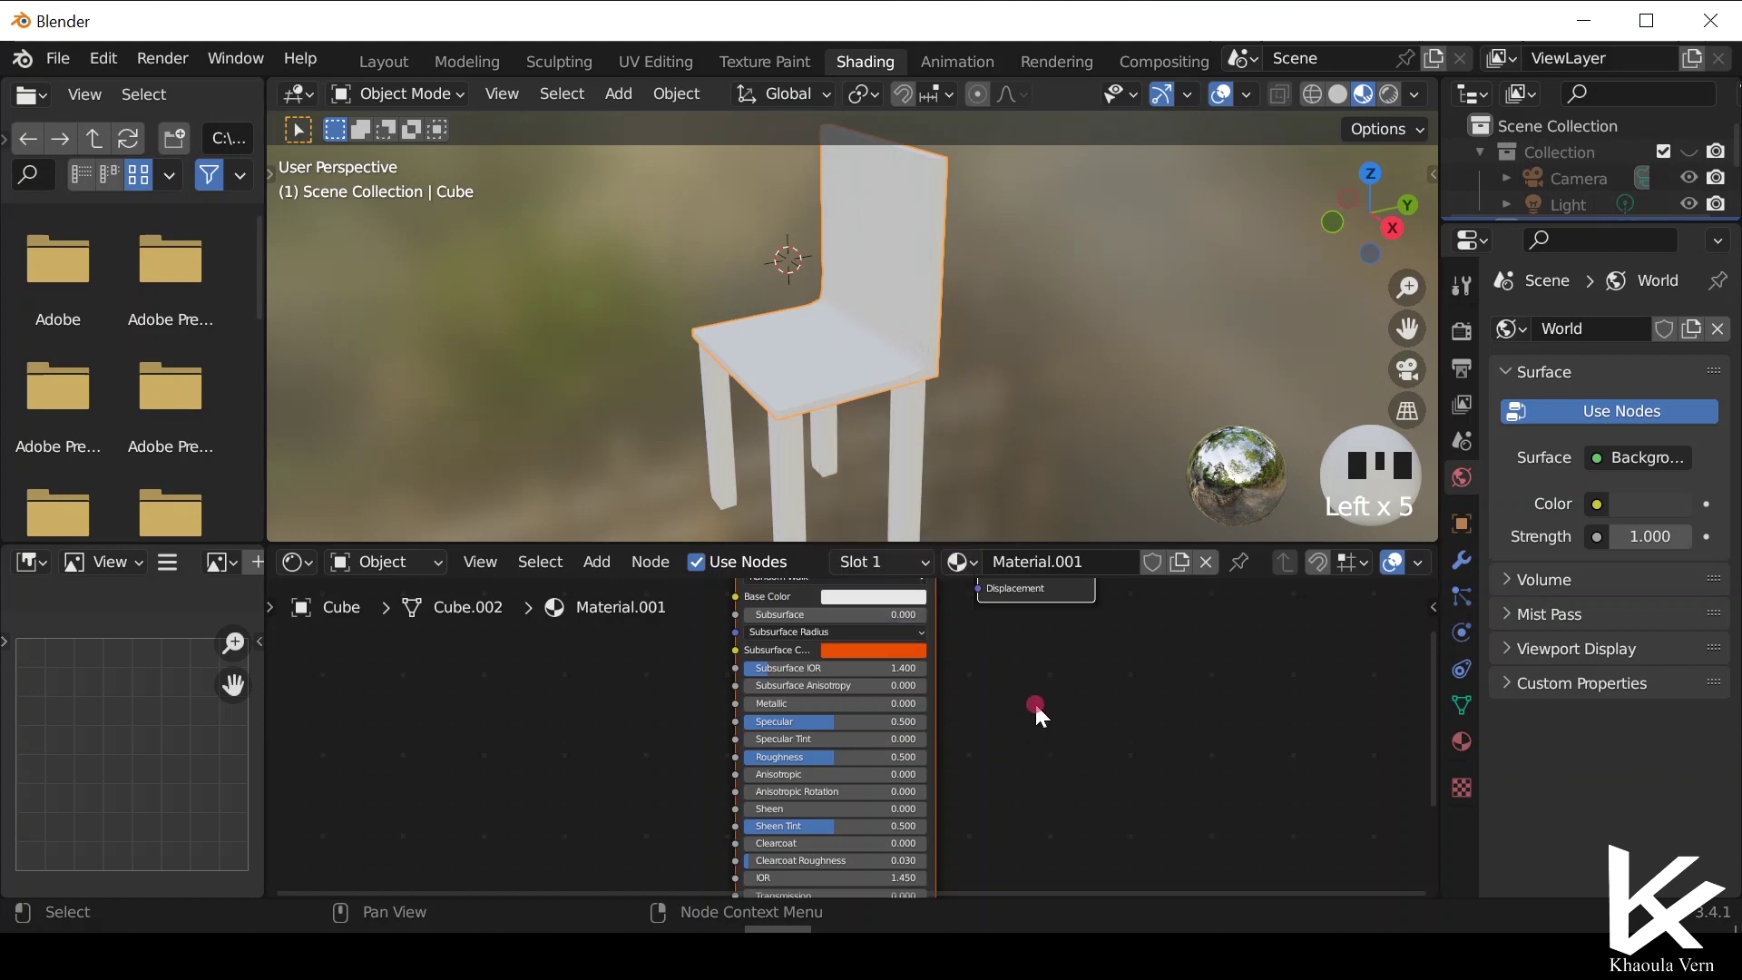
key(ctrl+z)
Set the seat and backrest material's base color to a saturated orange with hue about 0.034 and saturation about 0.99.
click(885, 597)
click(903, 446)
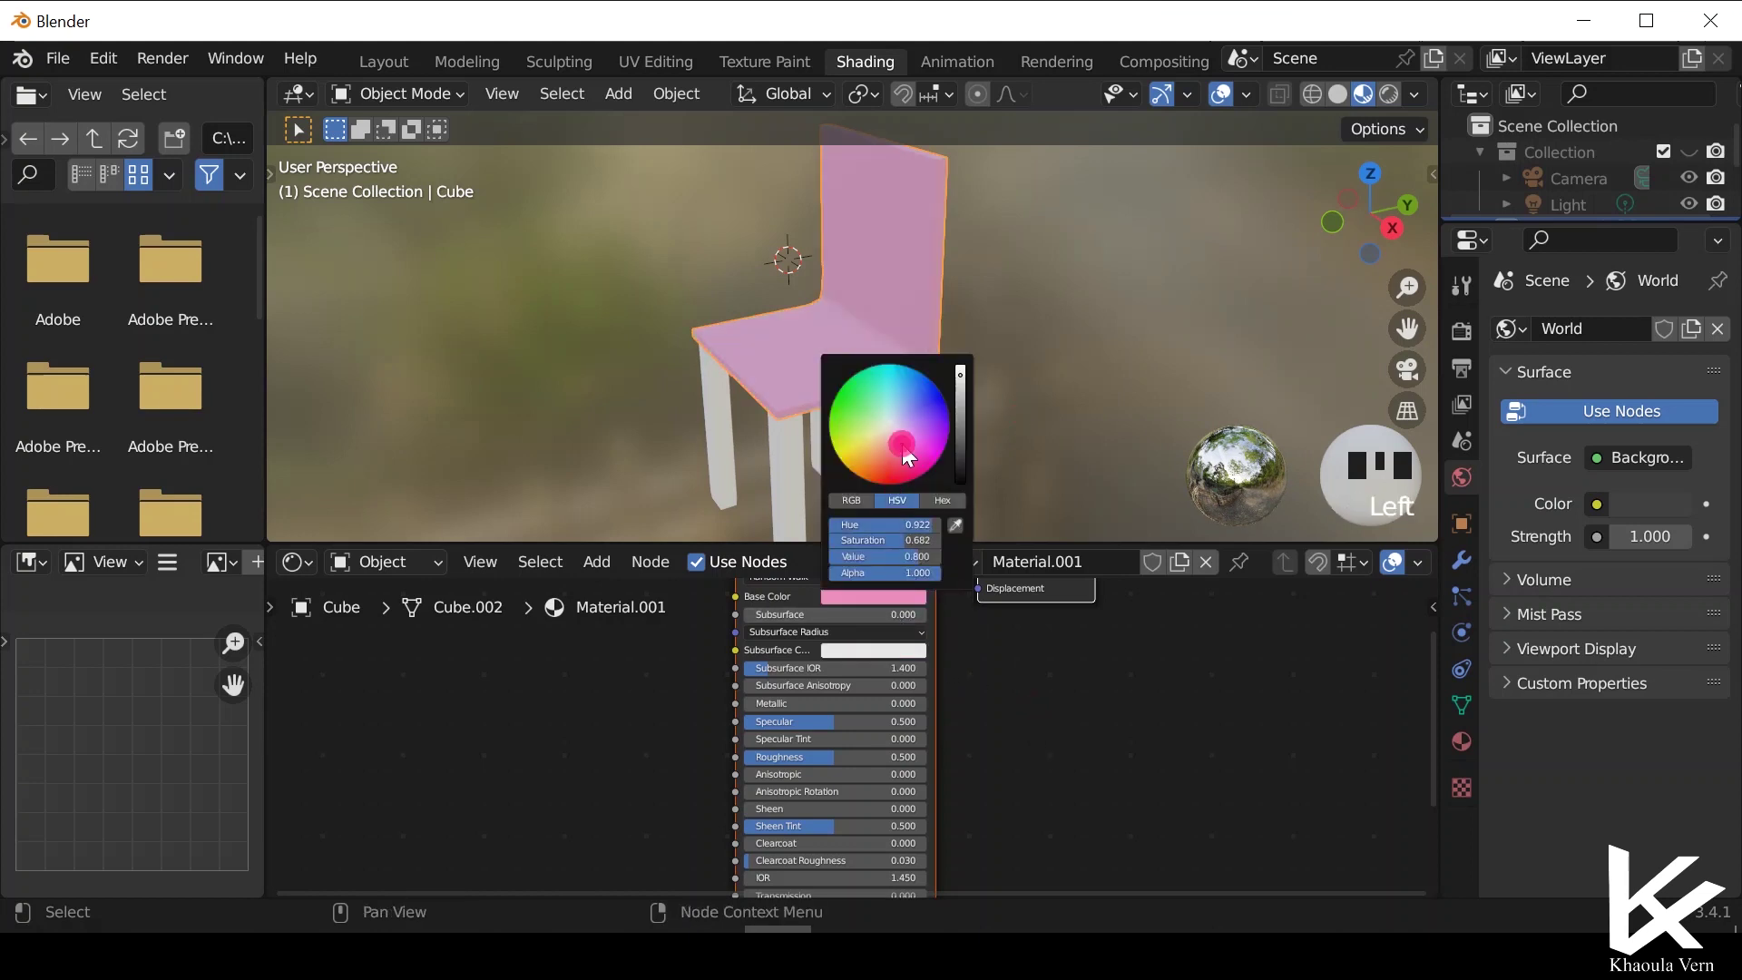
click(870, 454)
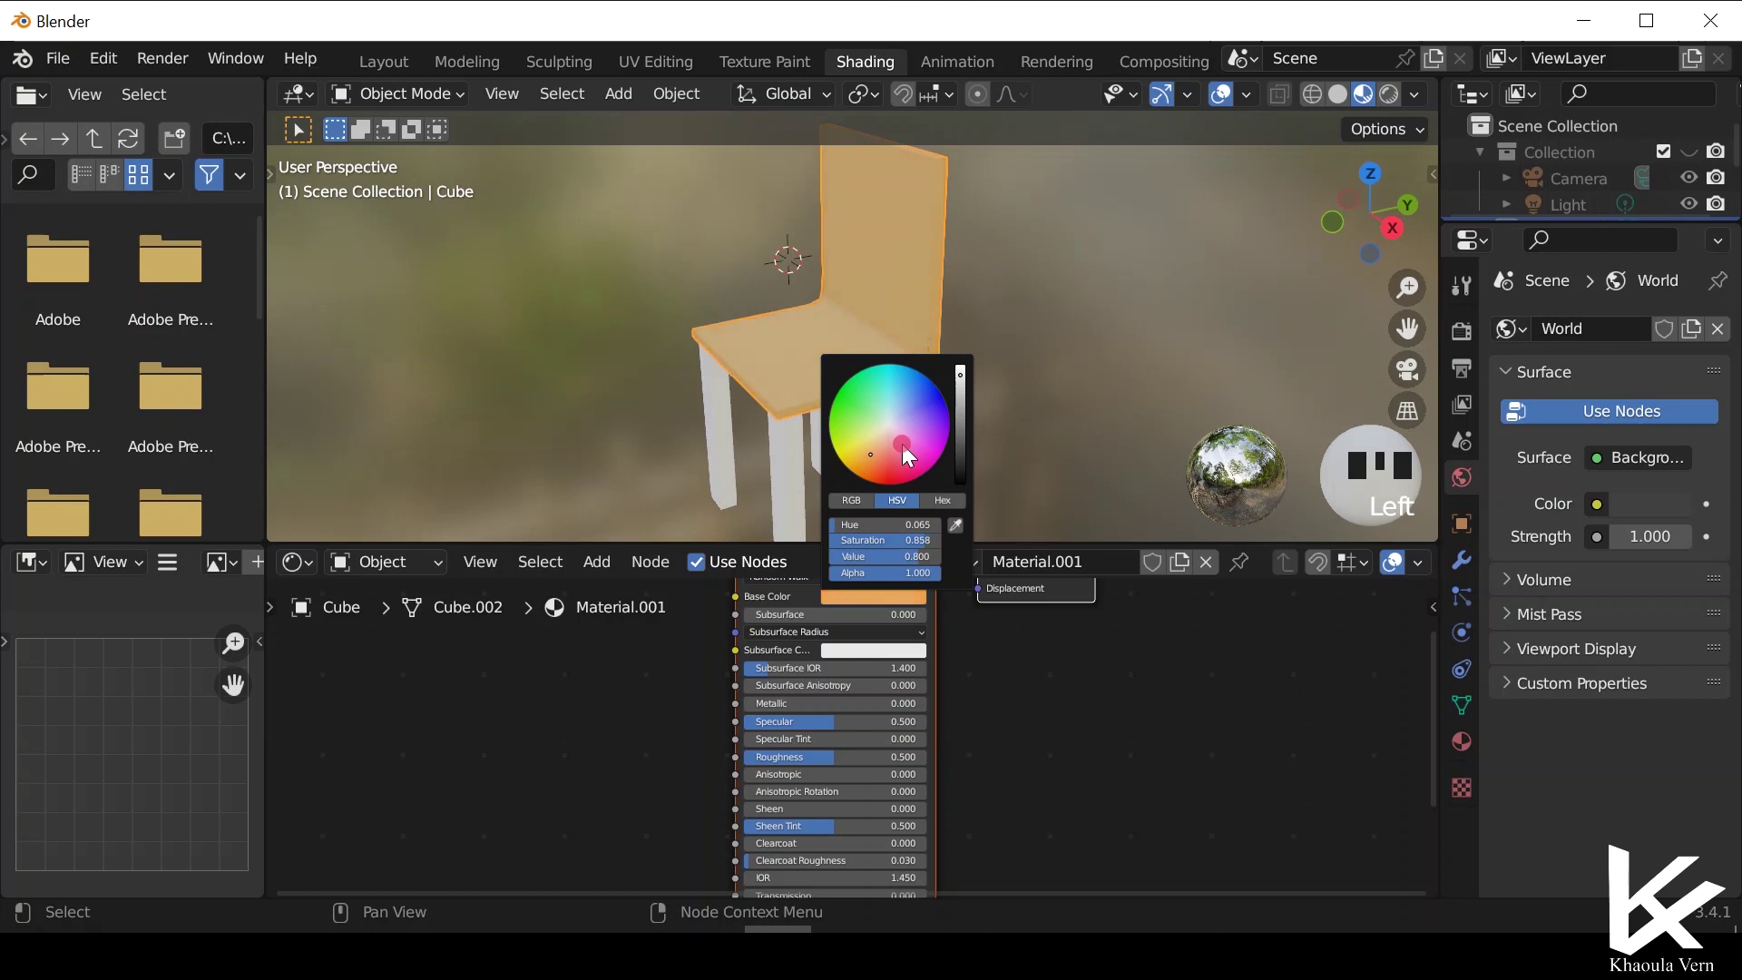
click(864, 465)
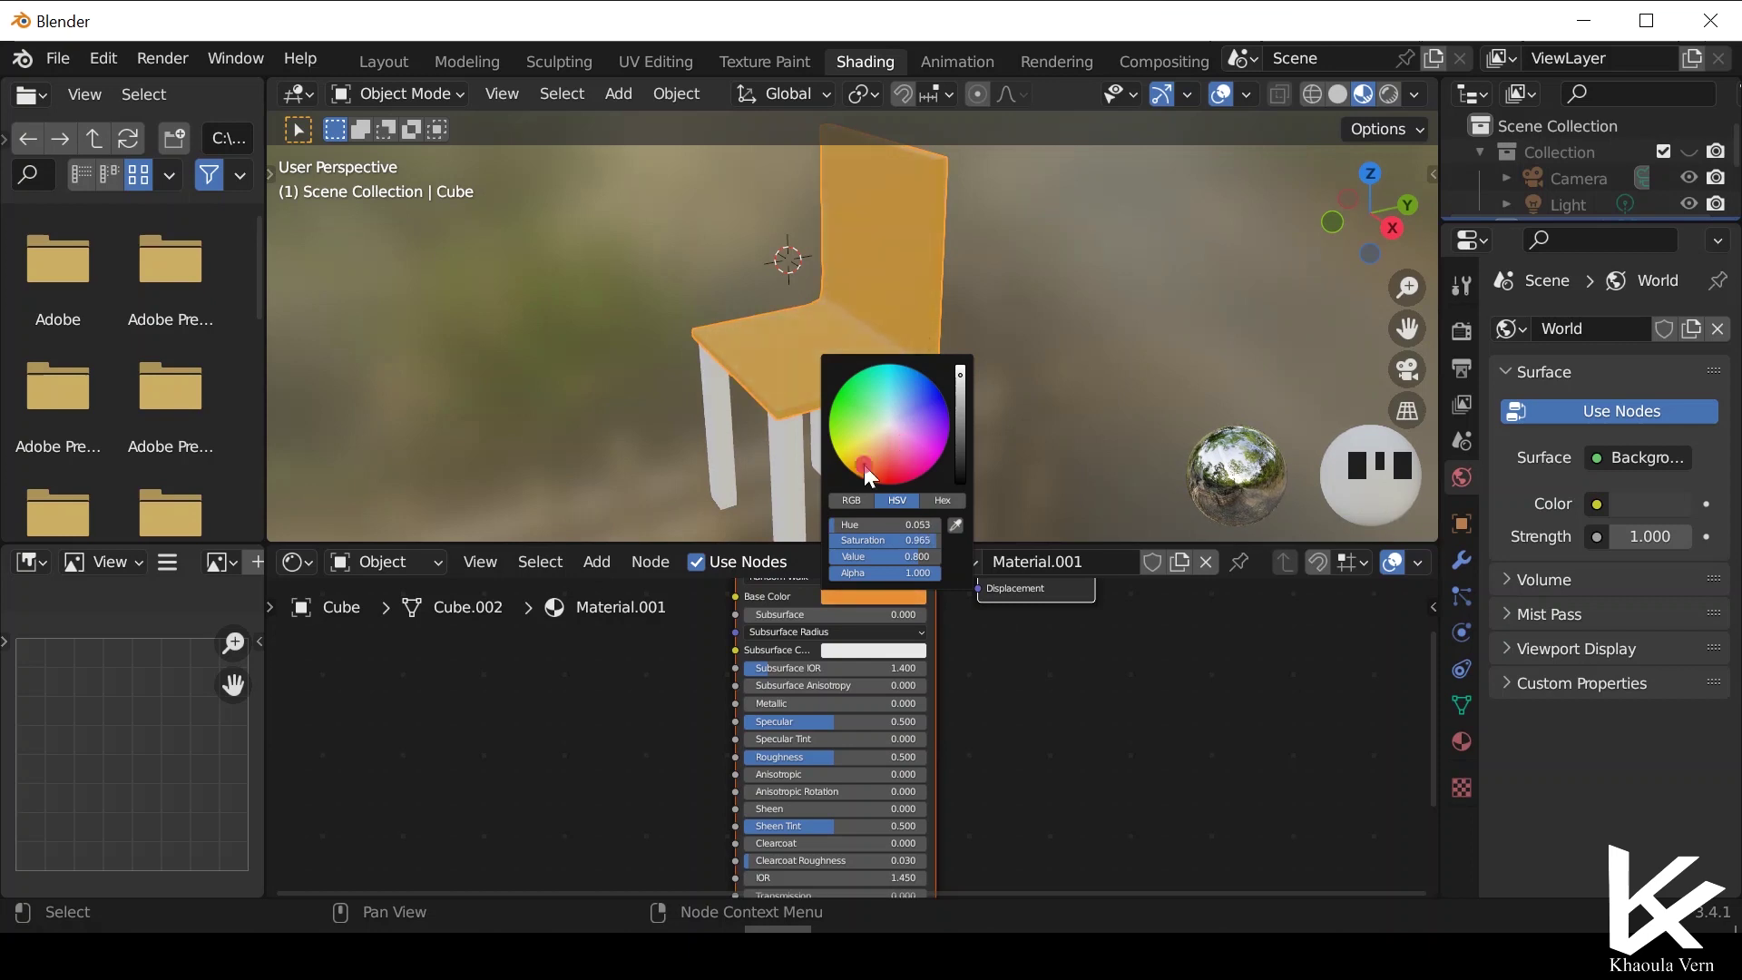
drag(890, 482, 874, 460)
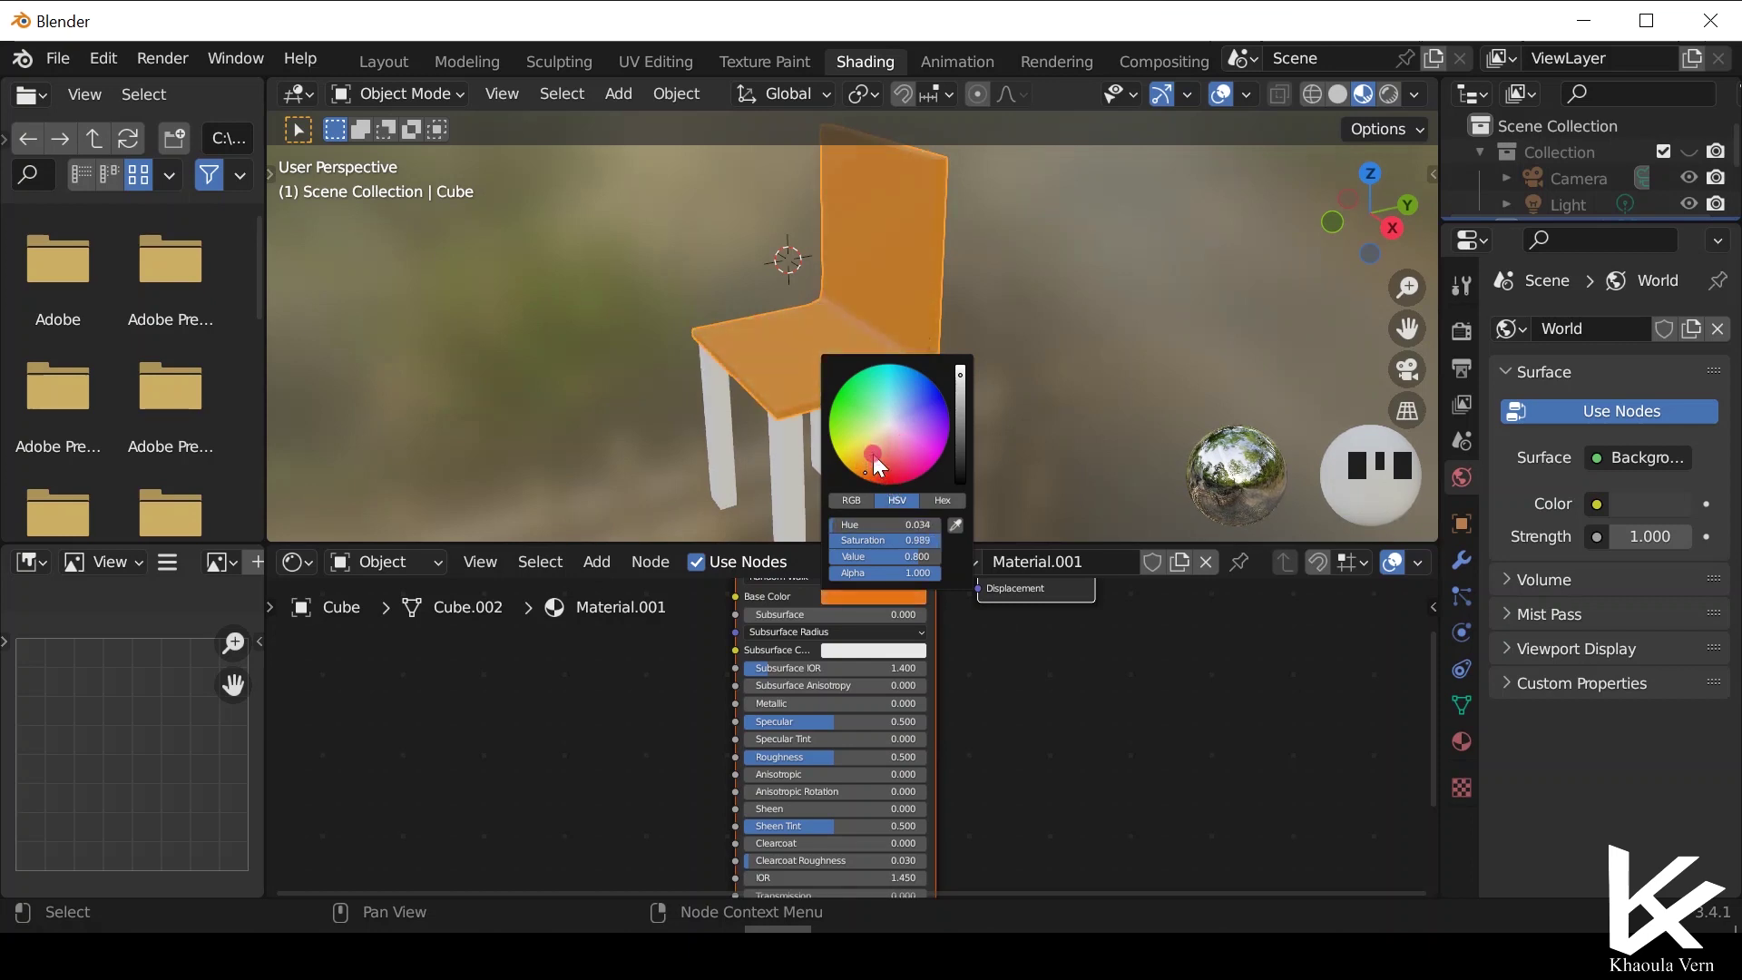
Create a new material for the front leg pair and set its base color to black.
click(718, 423)
click(909, 563)
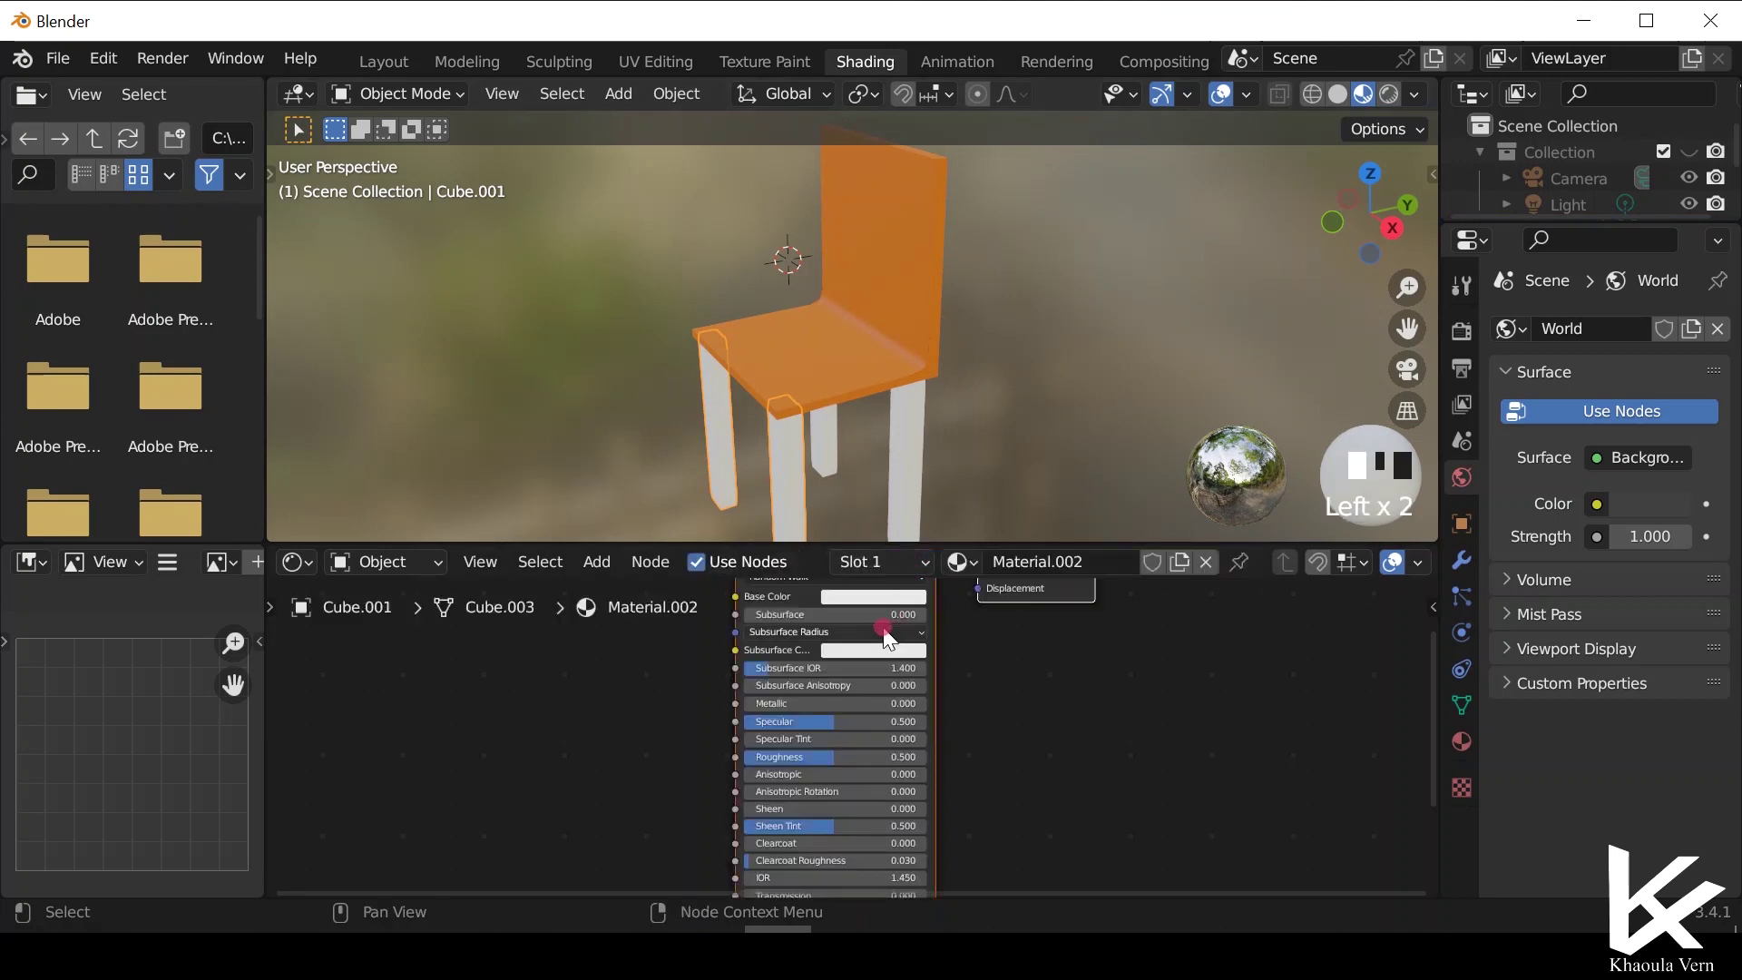
click(887, 597)
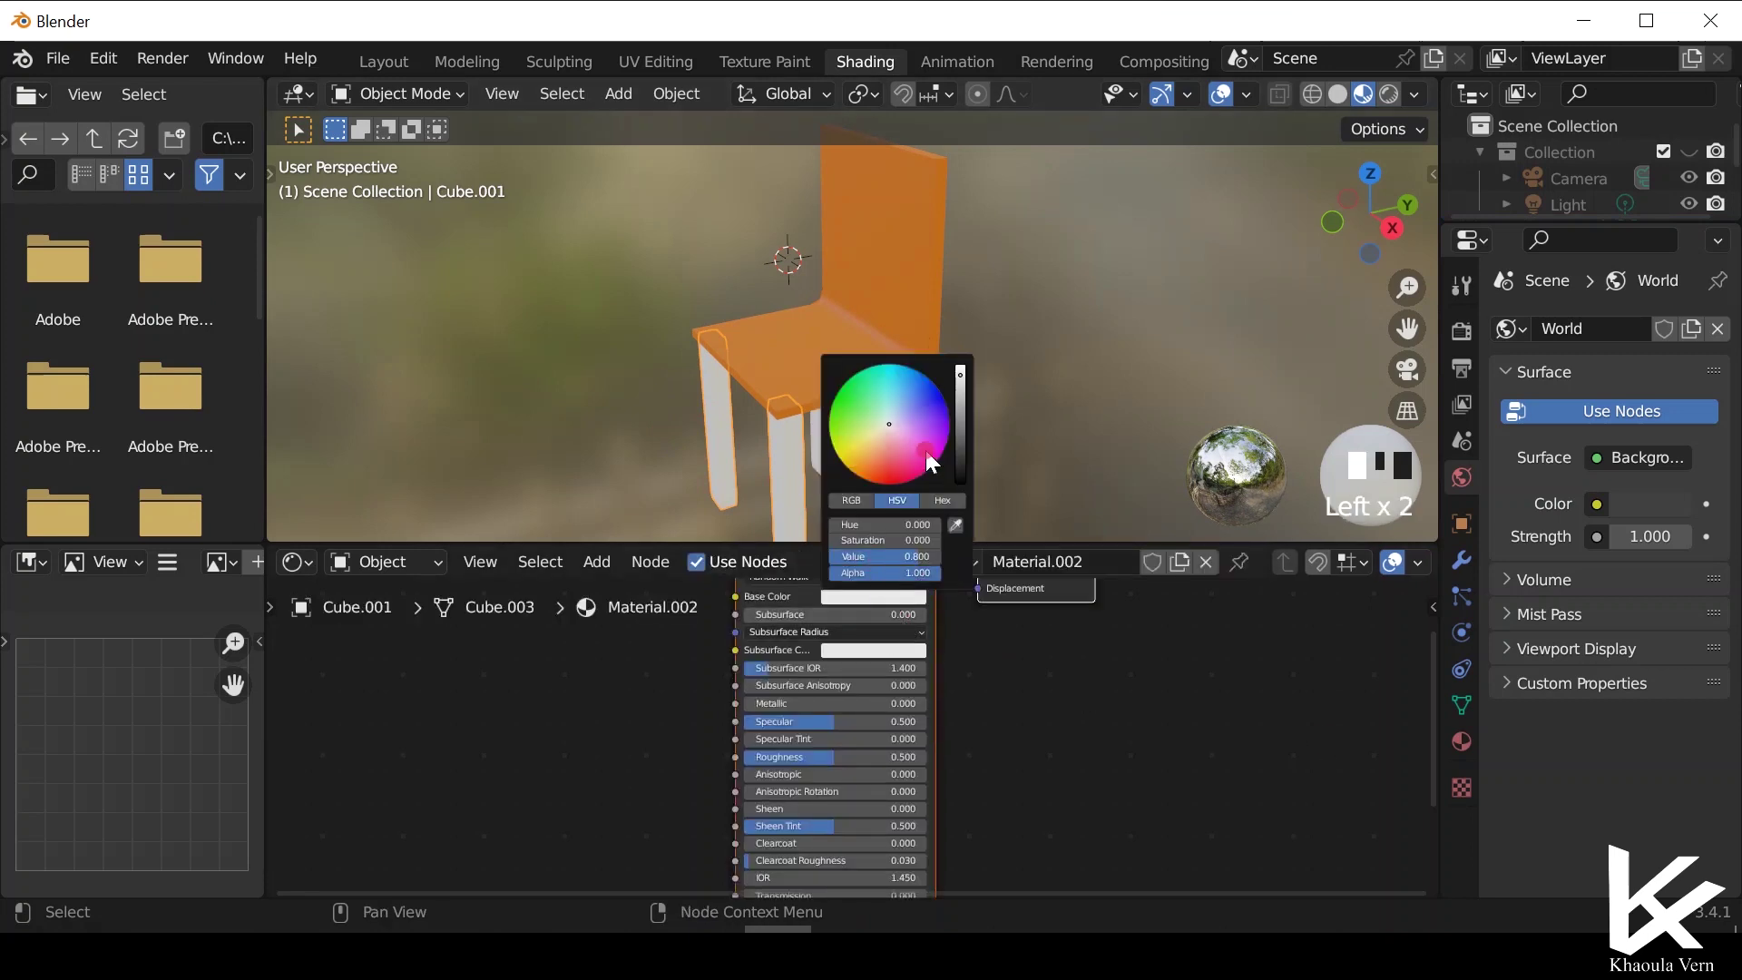
drag(962, 422, 962, 481)
click(1100, 439)
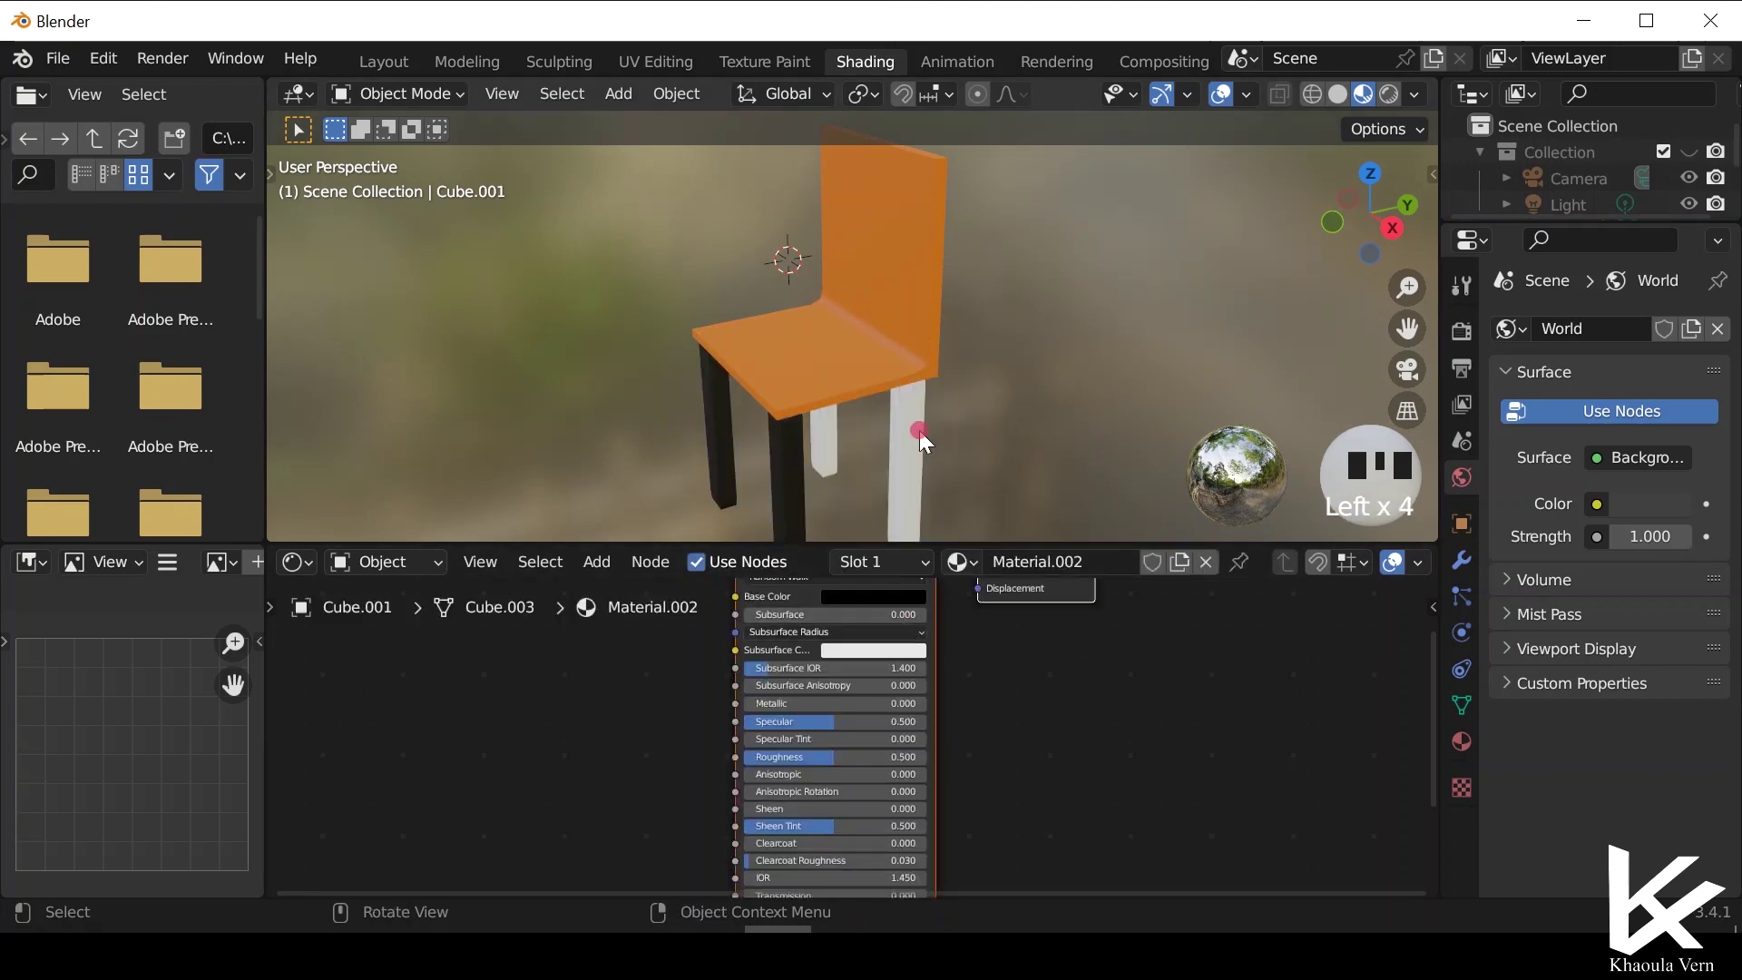
Create a new material for the rear leg pair and set its base color to black.
middle_drag(919, 430, 890, 430)
click(890, 431)
click(919, 560)
click(896, 597)
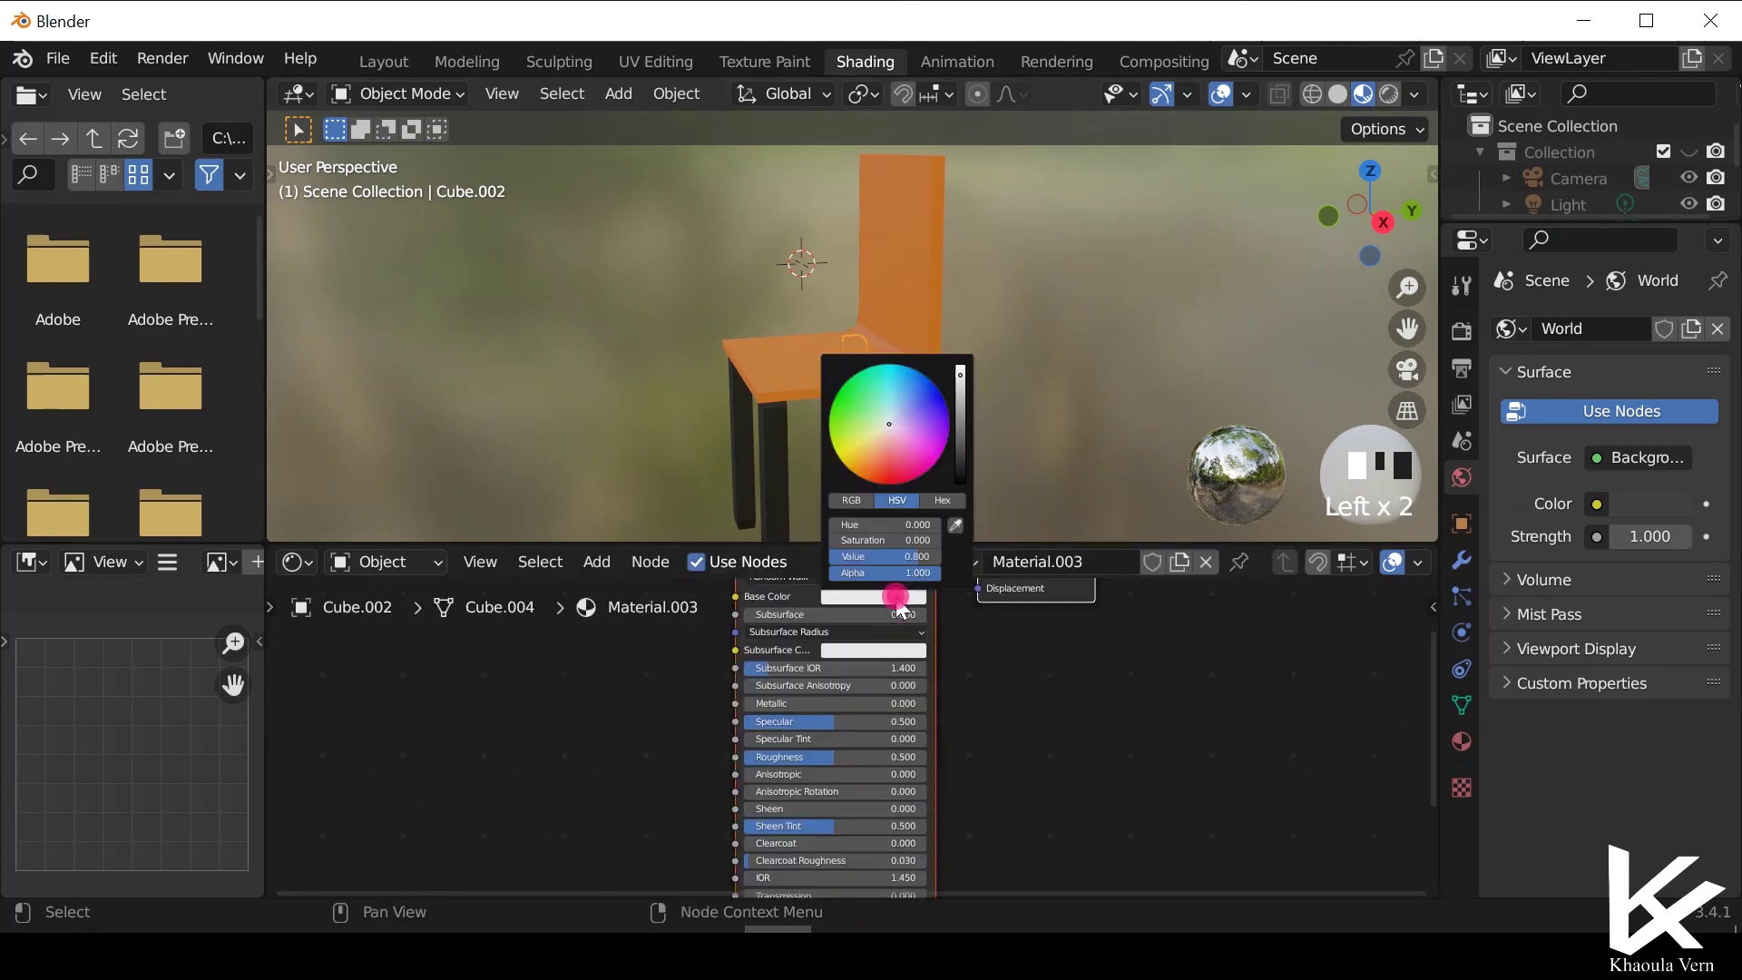
drag(980, 425, 961, 481)
Inspect the coloured chair, return to the Layout workspace and display the viewport in Rendered shading.
scroll(1047, 451, down, 2)
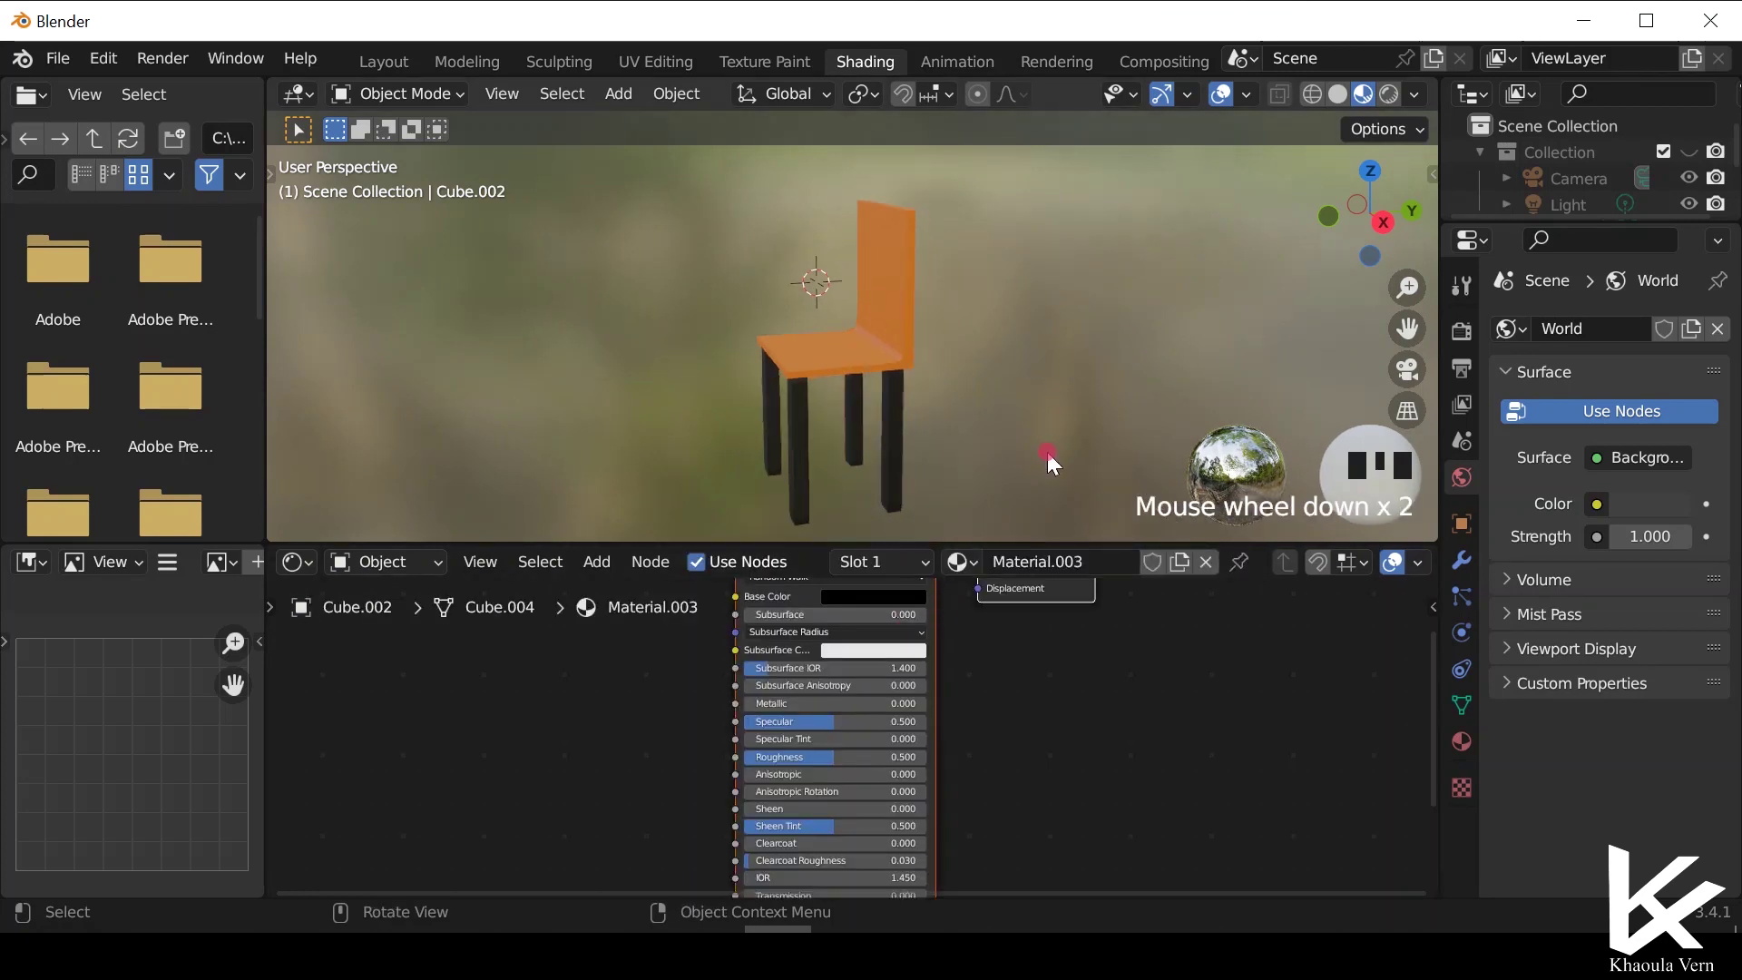
middle_drag(1048, 452, 847, 428)
scroll(871, 432, up, 2)
scroll(871, 431, down, 4)
click(384, 71)
scroll(824, 193, down, 2)
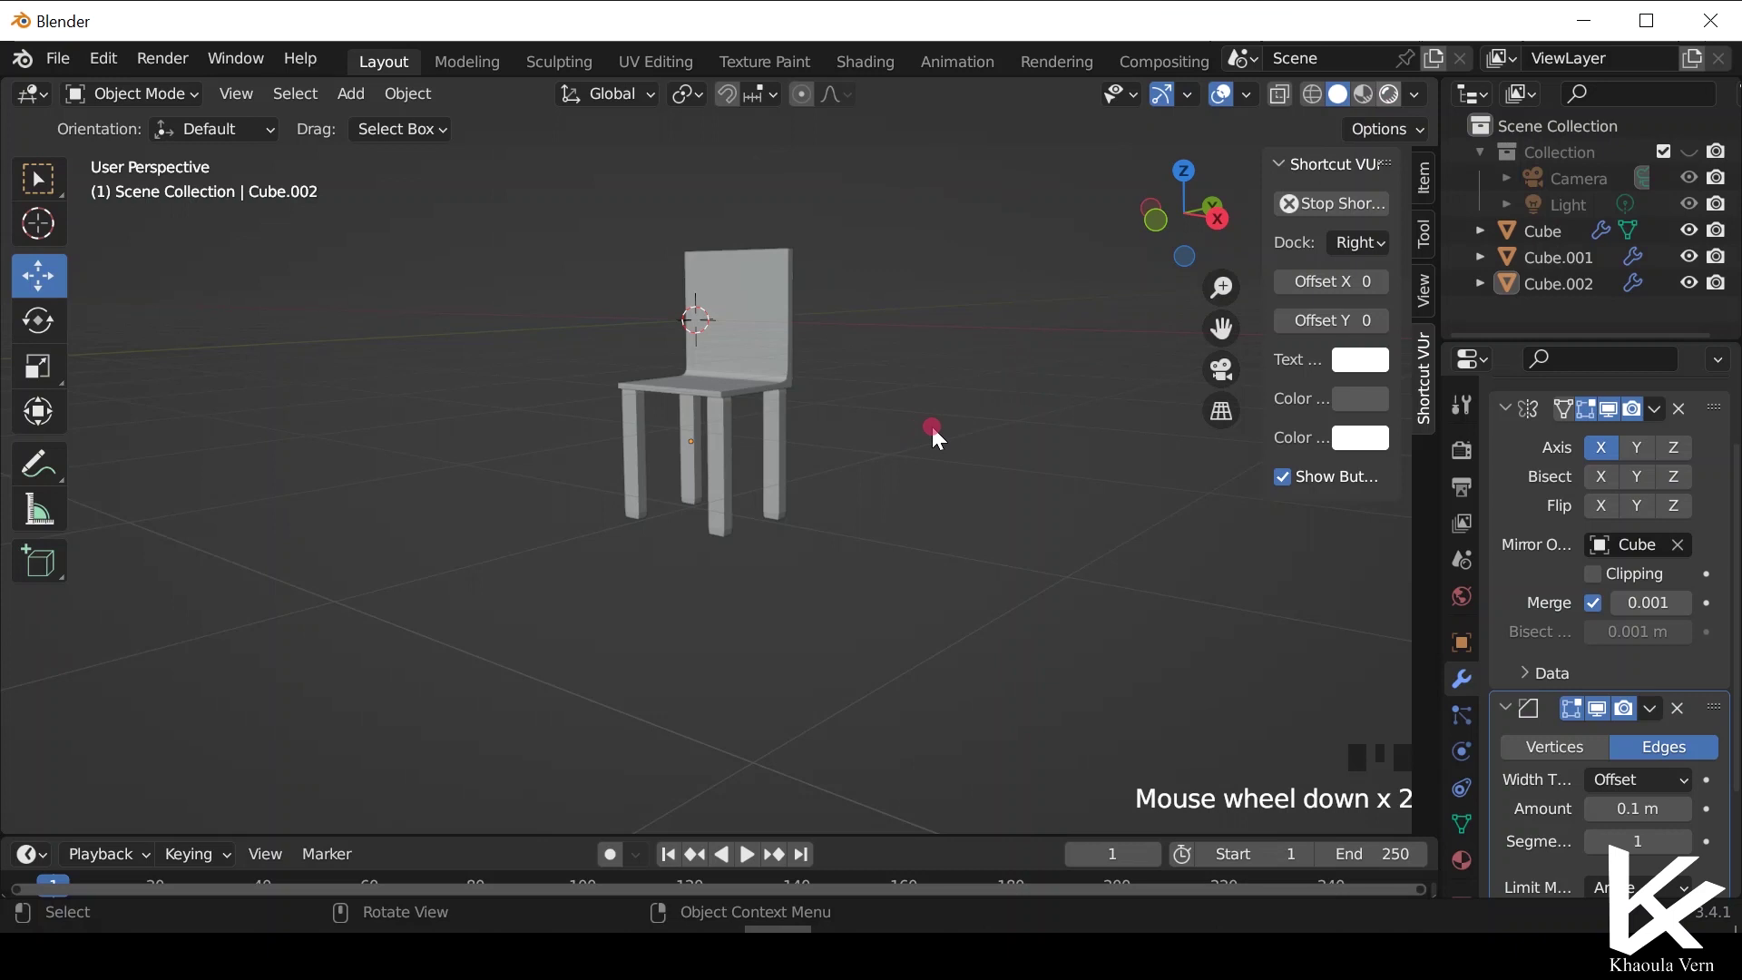
key(z)
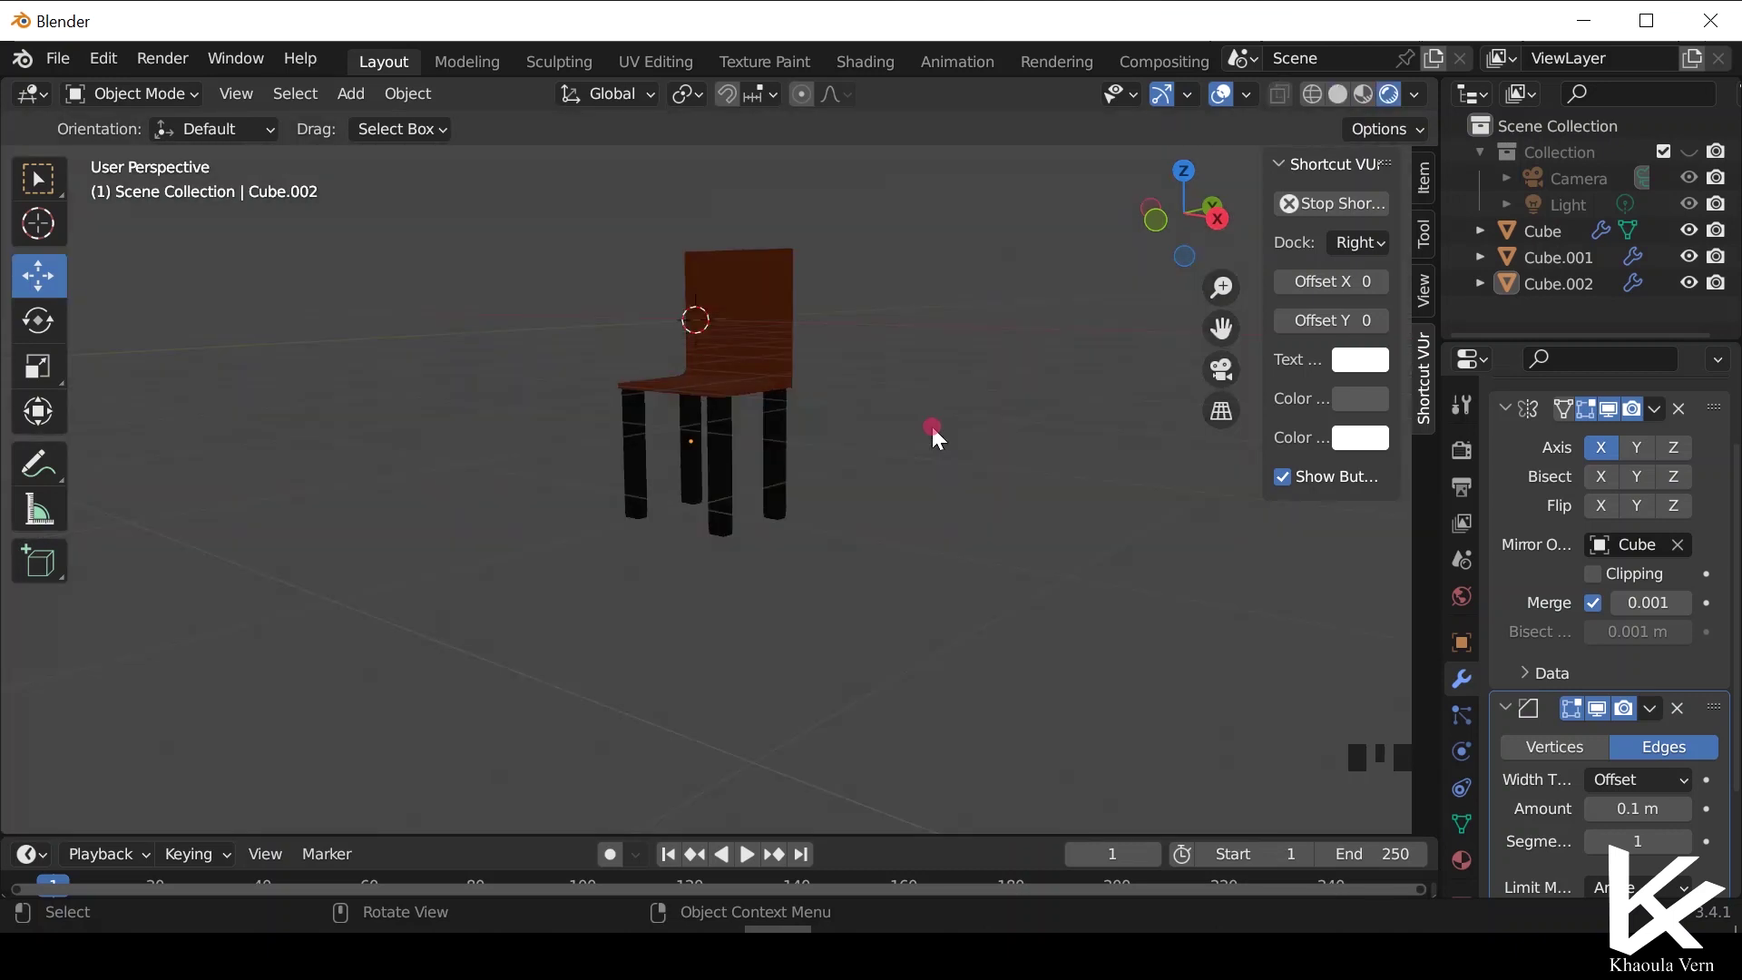
scroll(971, 394, up, 4)
scroll(971, 394, down, 4)
middle_drag(968, 405, 1009, 365)
scroll(889, 503, down, 5)
scroll(1009, 365, down, 2)
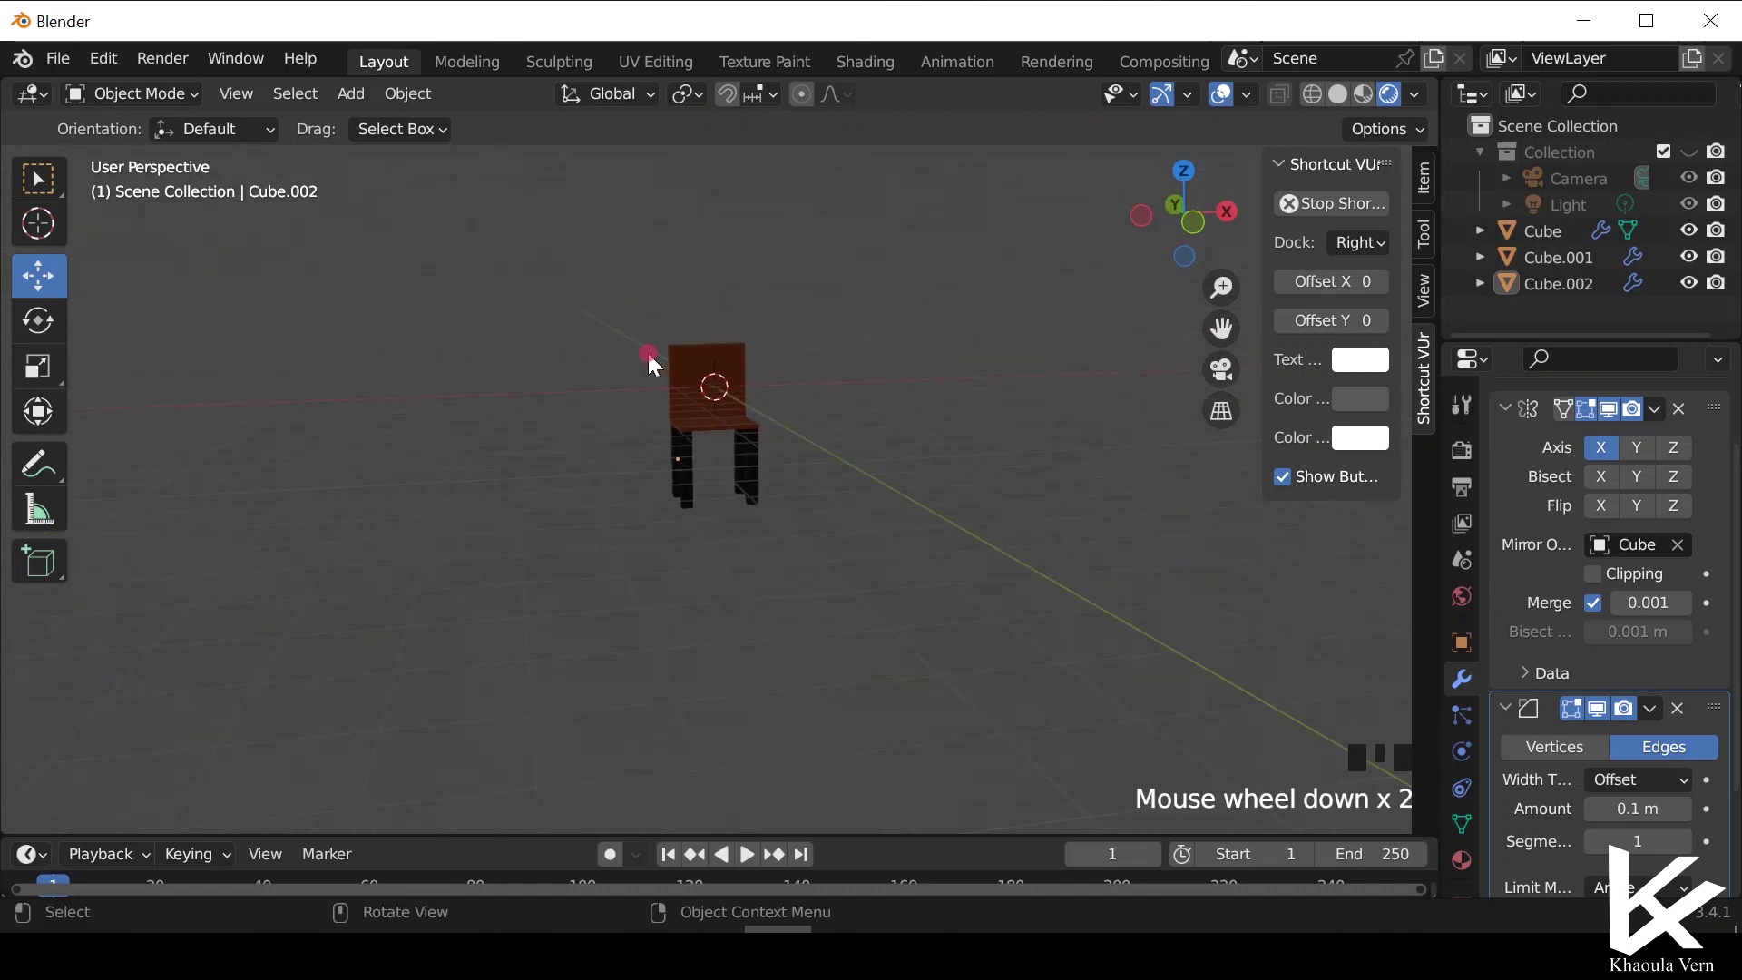
Add a point light and raise it above the chair to a height of about 2.55 m.
key(shift+a)
mouse_move(517, 673)
click(751, 672)
drag(712, 381, 713, 272)
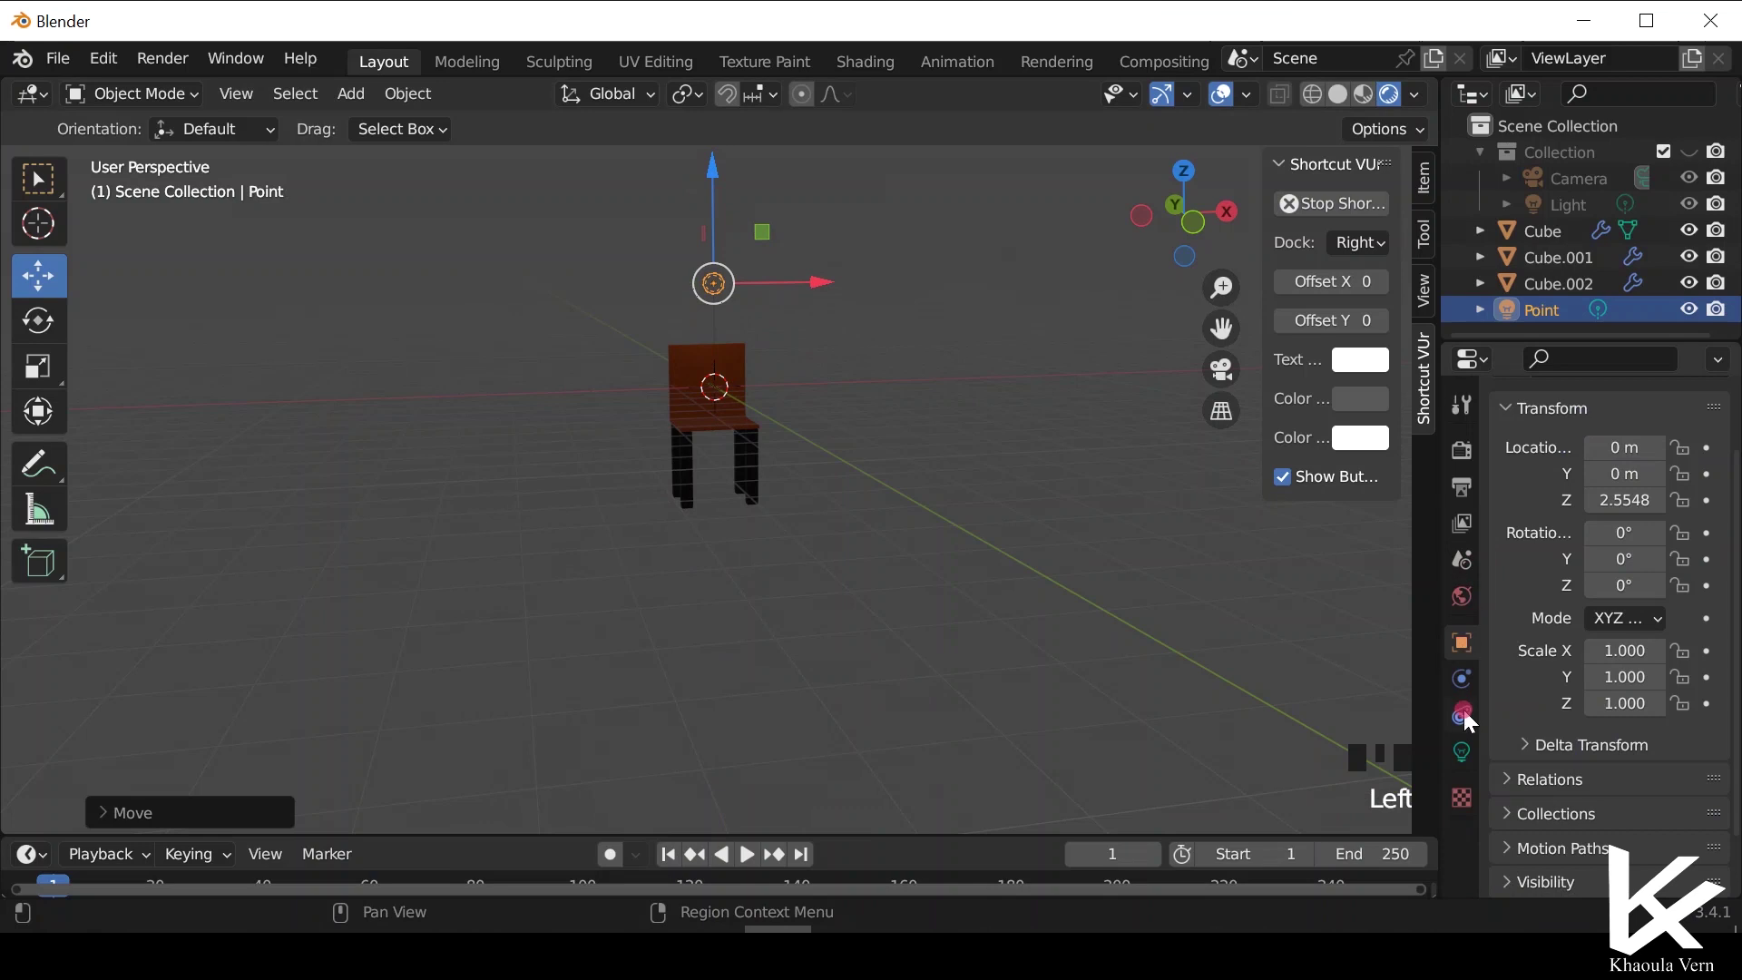
Set the point light's power to 1000 W.
click(1462, 752)
double_click(1629, 626)
text(100)
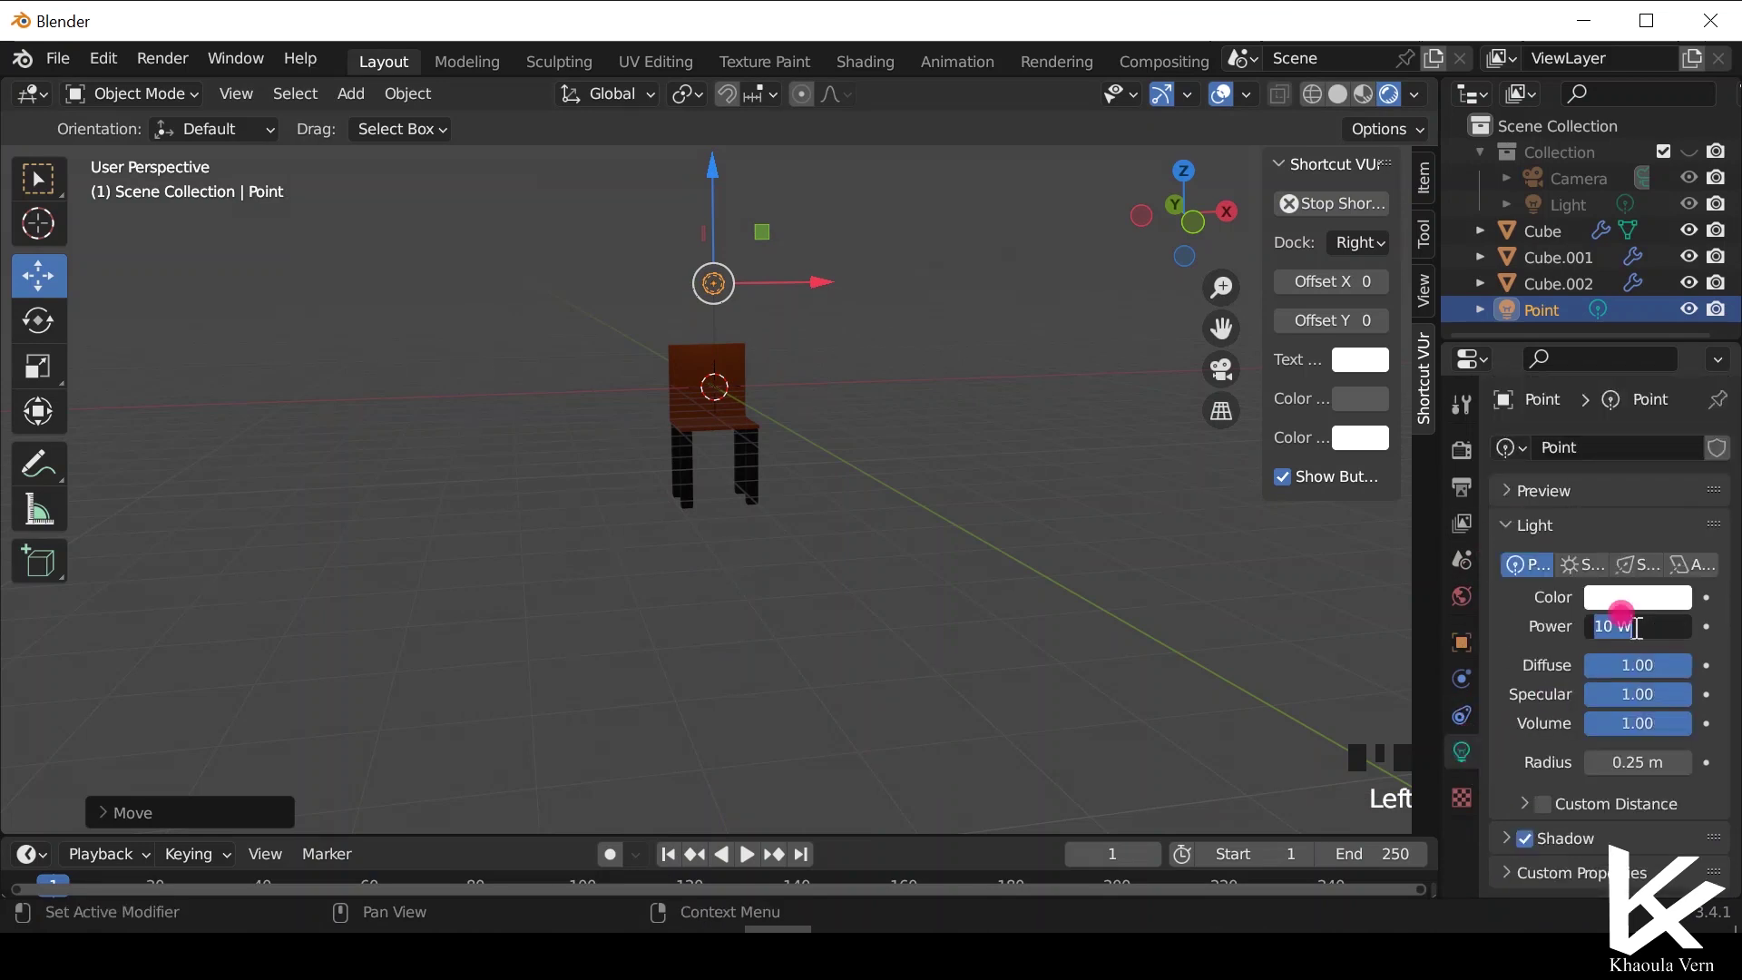
text(0)
key(Return)
Lower the point light and shift it along Y to behind the backrest.
middle_drag(1038, 468, 650, 456)
scroll(788, 241, down, 2)
drag(788, 242, 867, 243)
drag(802, 154, 804, 239)
drag(826, 341, 943, 332)
Duplicate the point light twice, placing one copy in front of the chair and the other toward its front side.
key(shift+d)
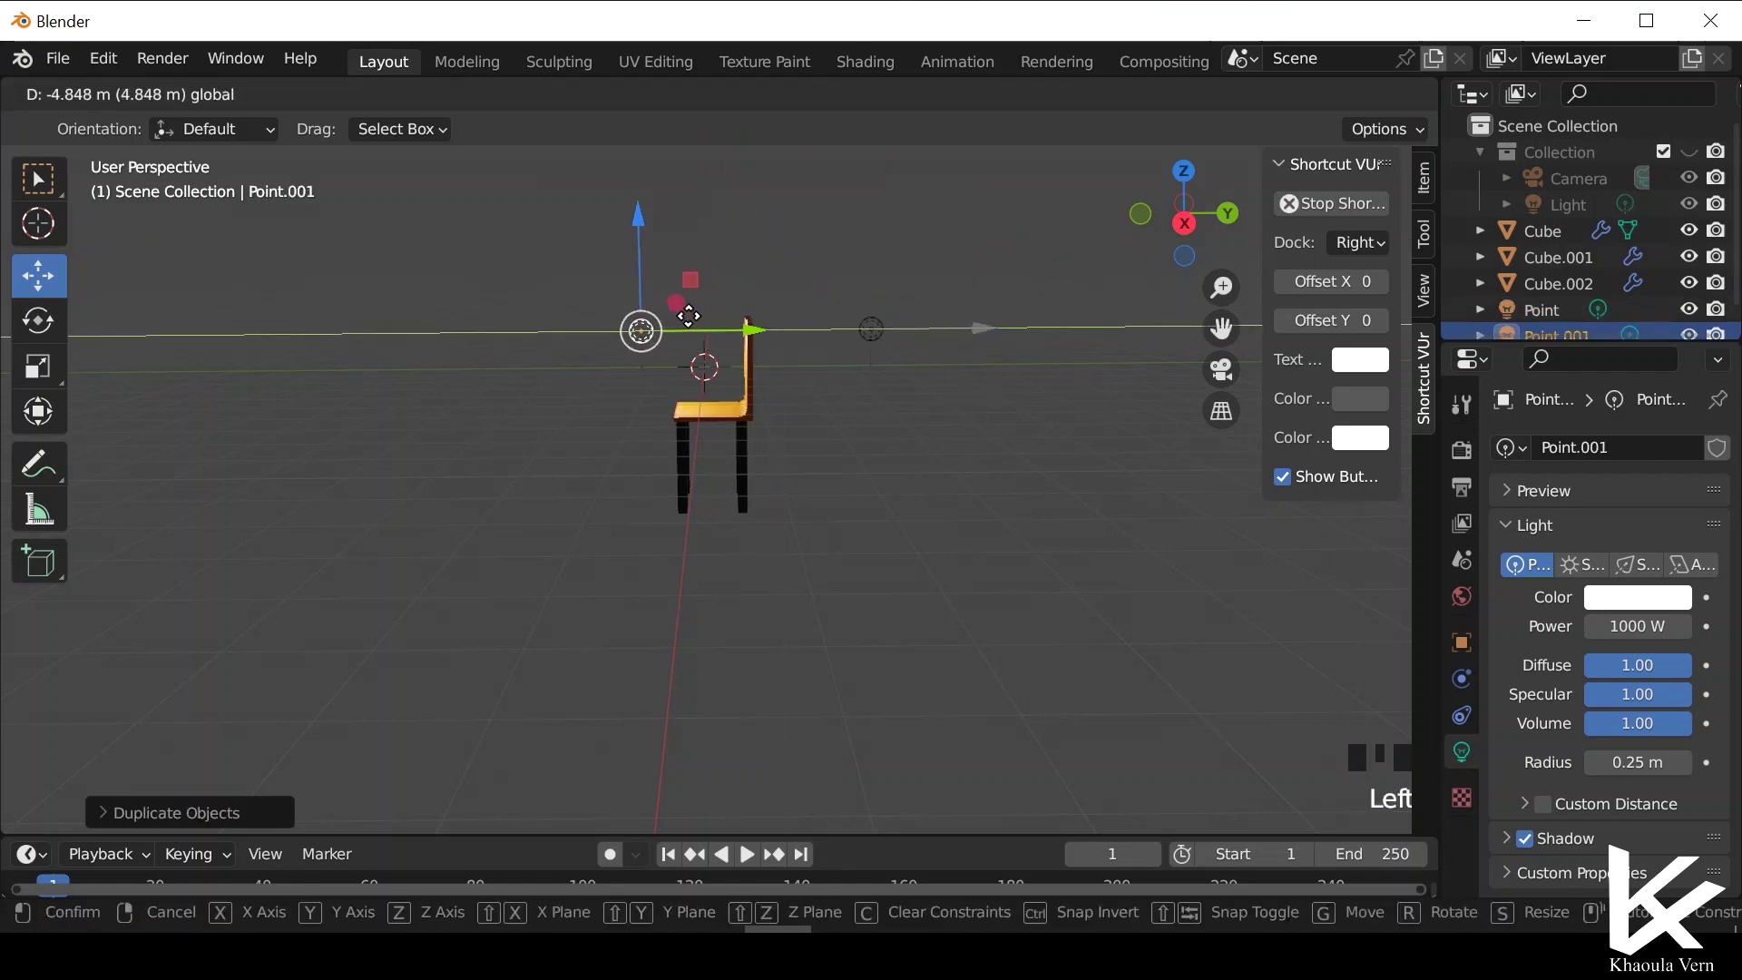
click(660, 324)
key(shift+d)
right_click(653, 291)
drag(590, 217, 557, 356)
middle_drag(599, 526, 862, 513)
drag(862, 513, 667, 465)
drag(583, 407, 577, 320)
scroll(813, 508, up, 3)
middle_drag(813, 508, 668, 470)
Add a plane and lower it to the bottom of the chair legs at about Z -2.97 m.
key(shift+a)
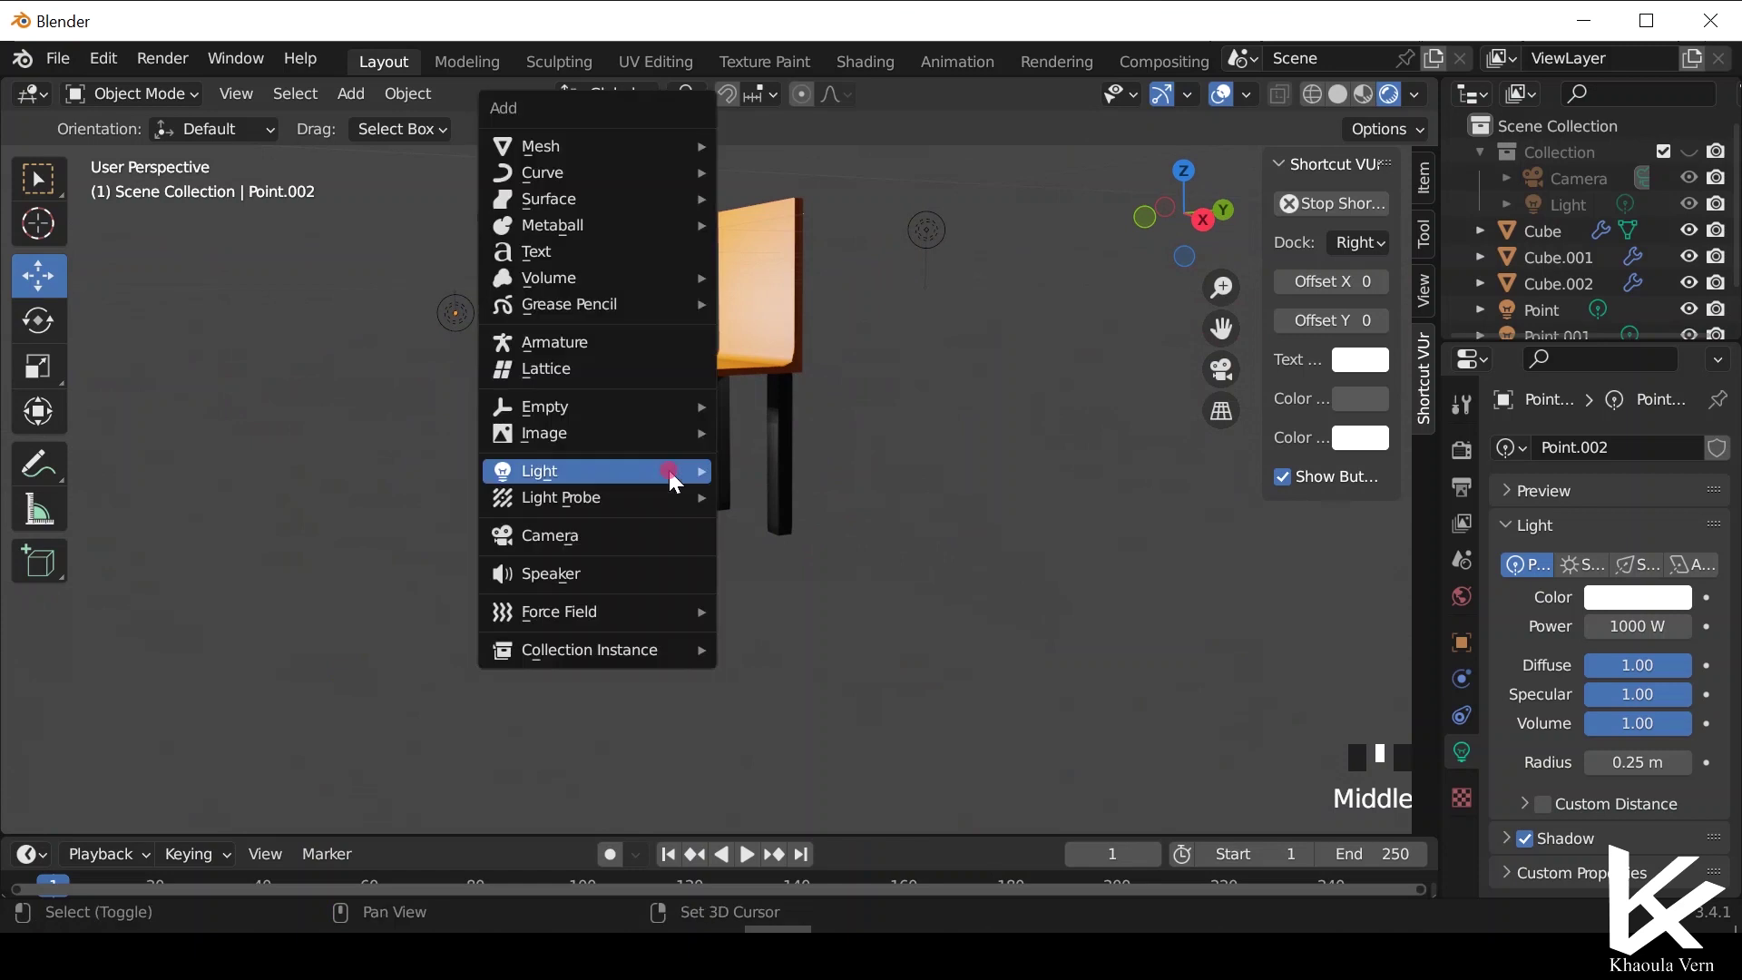
mouse_move(533, 148)
click(782, 147)
drag(691, 265, 694, 419)
Scale the plane up into a large floor around the chair, to a scale of about 9.6.
key(s)
click(917, 723)
scroll(694, 435, down, 2)
click(694, 419)
scroll(669, 439, up, 1)
middle_drag(669, 440, 917, 498)
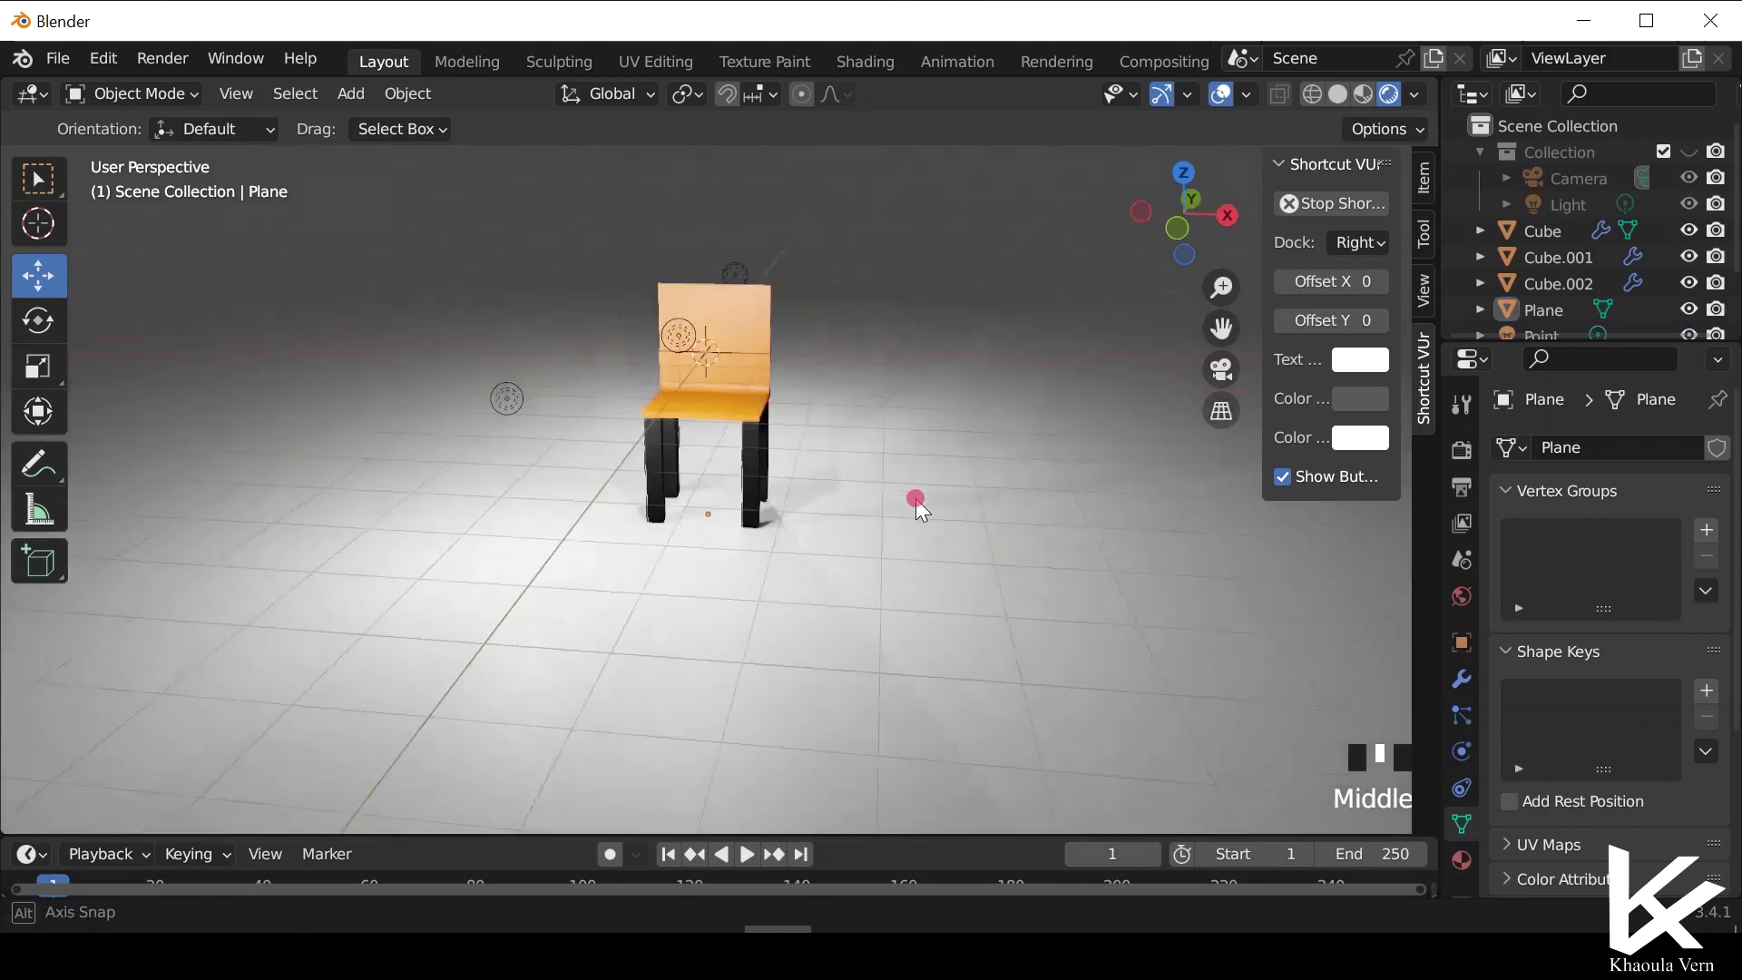
scroll(1078, 614, down, 4)
click(1003, 600)
key(s)
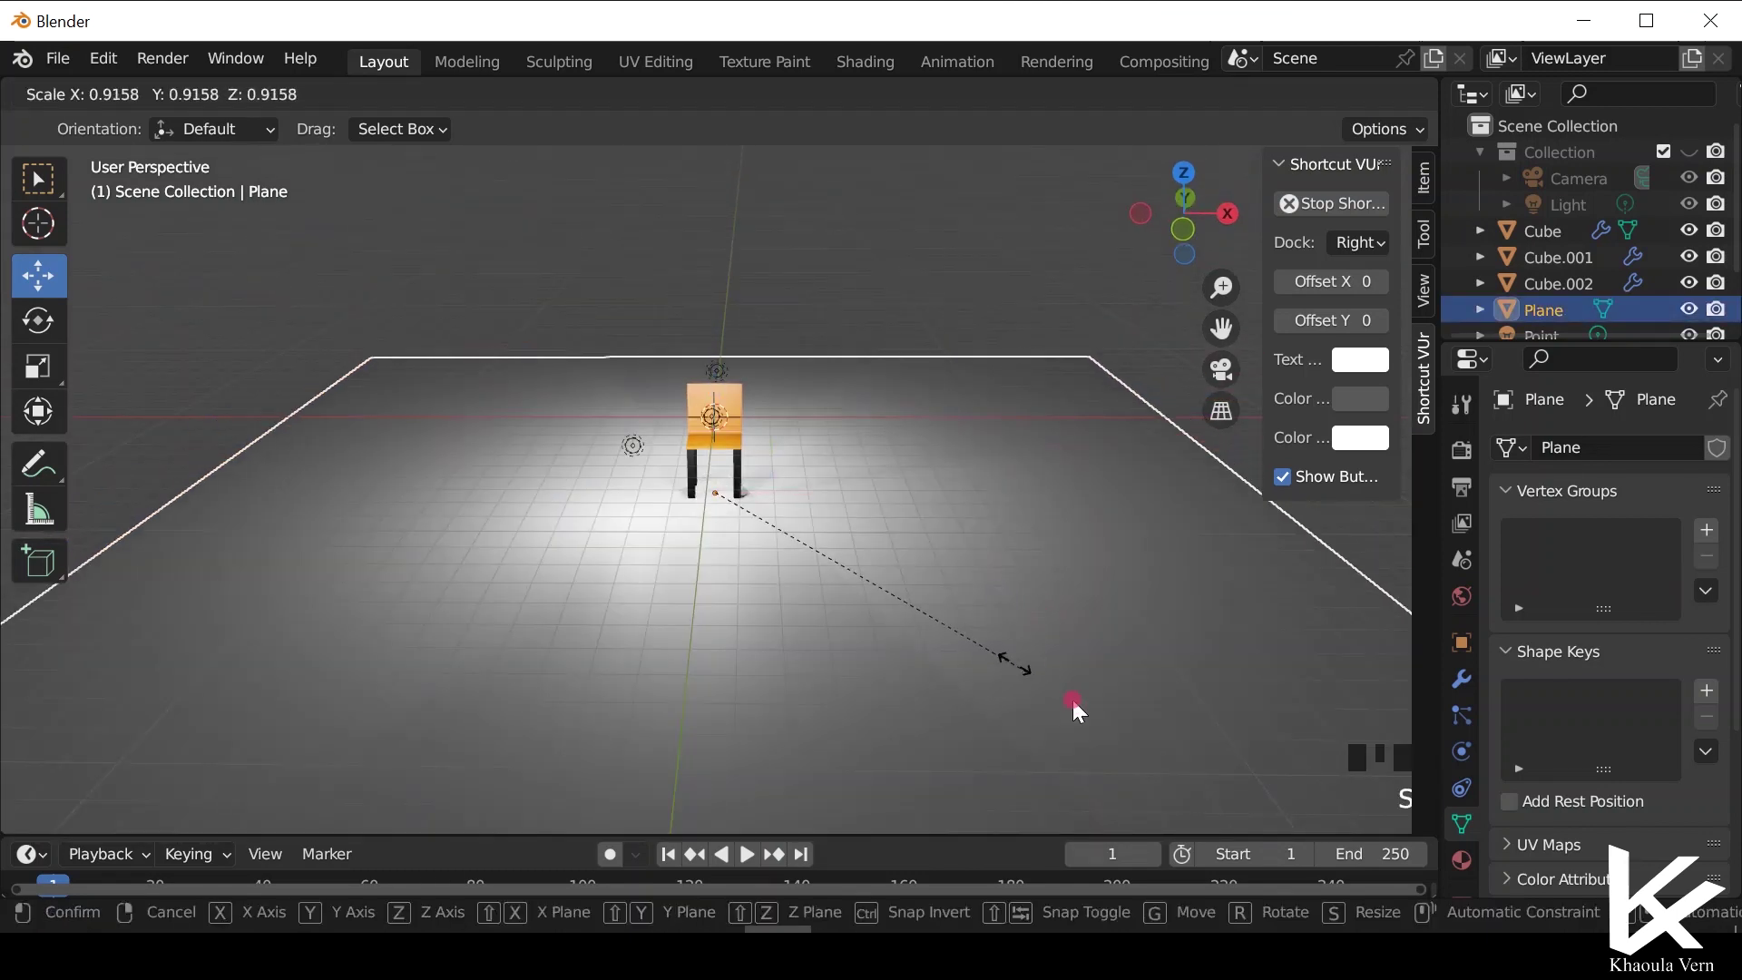
click(901, 617)
scroll(634, 533, up, 2)
In Solid shading and Edit Mode, extrude the floor plane's edge behind the chair upward into a back wall.
mouse_move(903, 624)
middle_down()
mouse_move(635, 533)
mouse_move(789, 505)
middle_up()
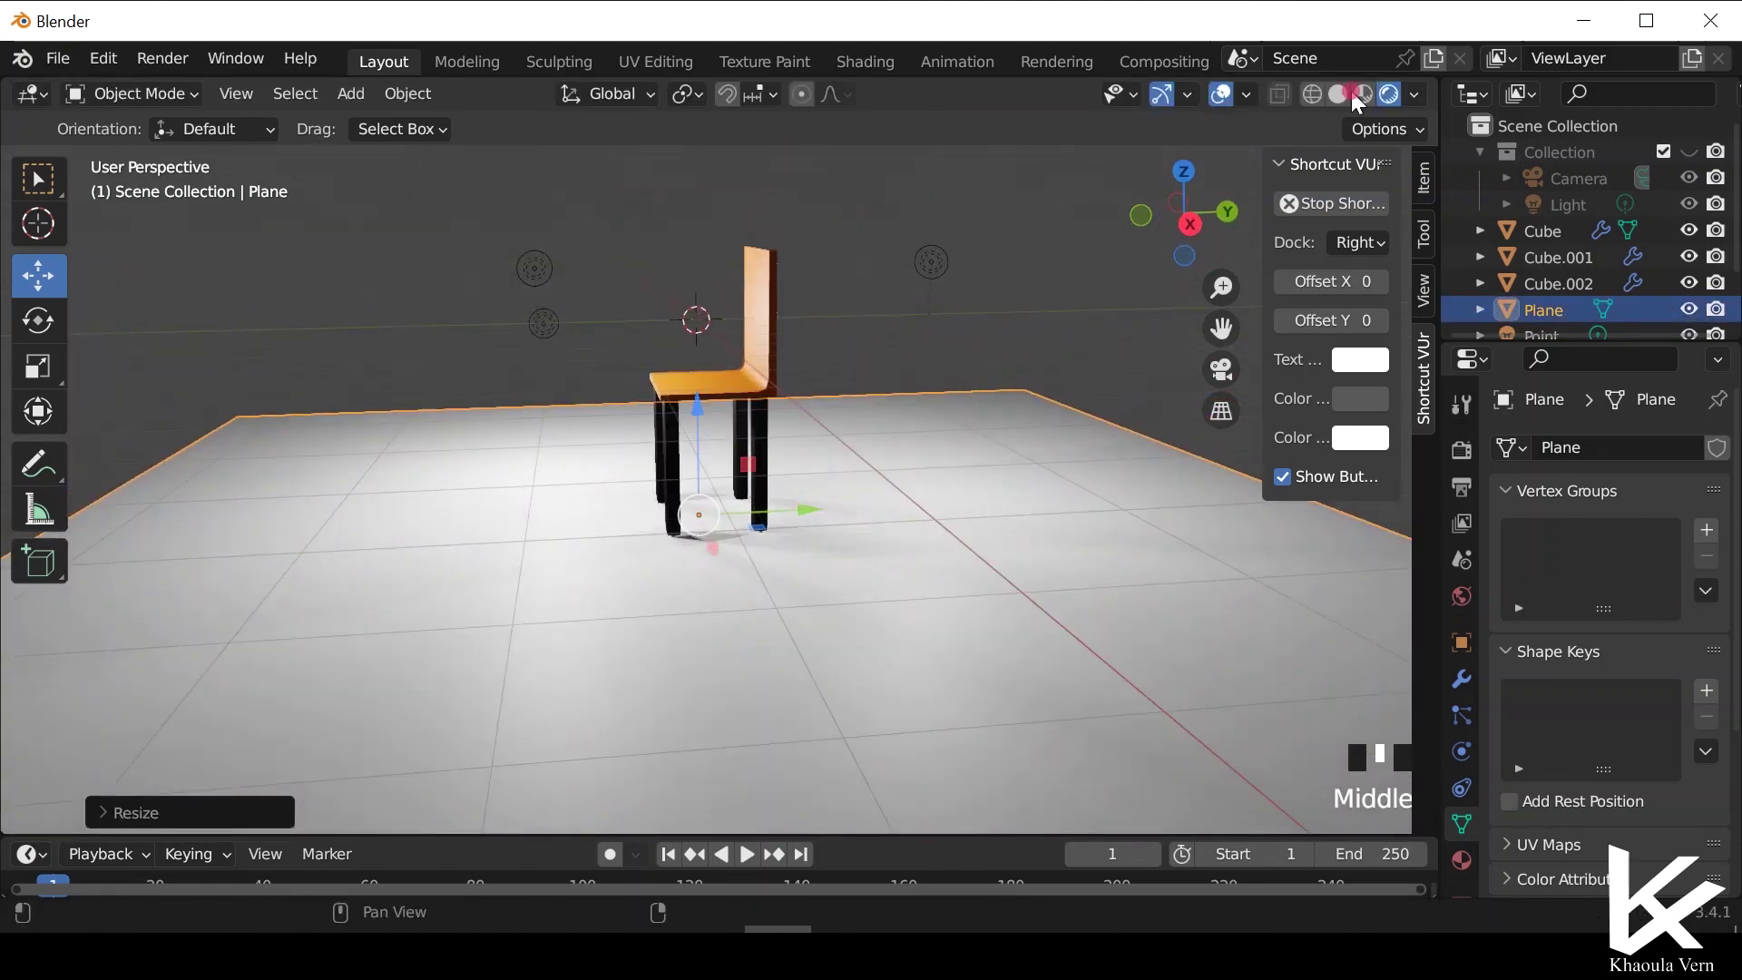
click(1337, 93)
scroll(952, 589, down, 2)
key(Tab)
click(1078, 495)
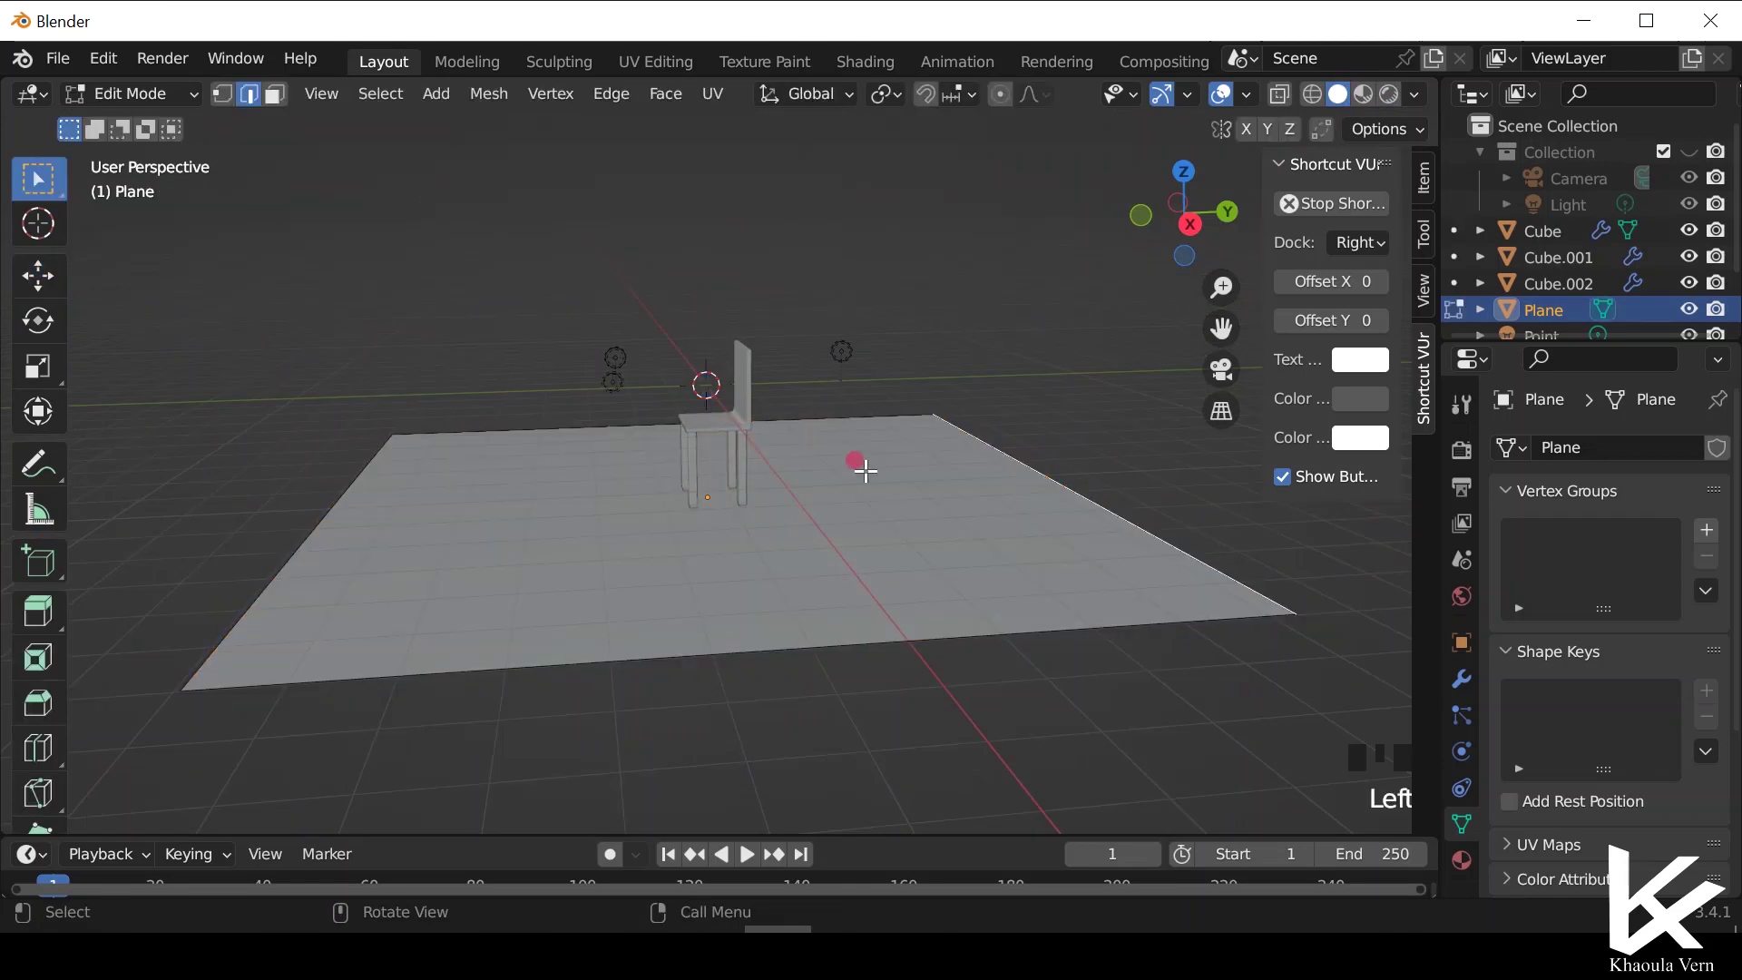
key(e)
click(879, 341)
key(ctrl+z)
key(e)
click(860, 806)
Bevel the edge between floor and wall into a rounded curve, leave Edit Mode and shade the backdrop smooth.
click(1089, 497)
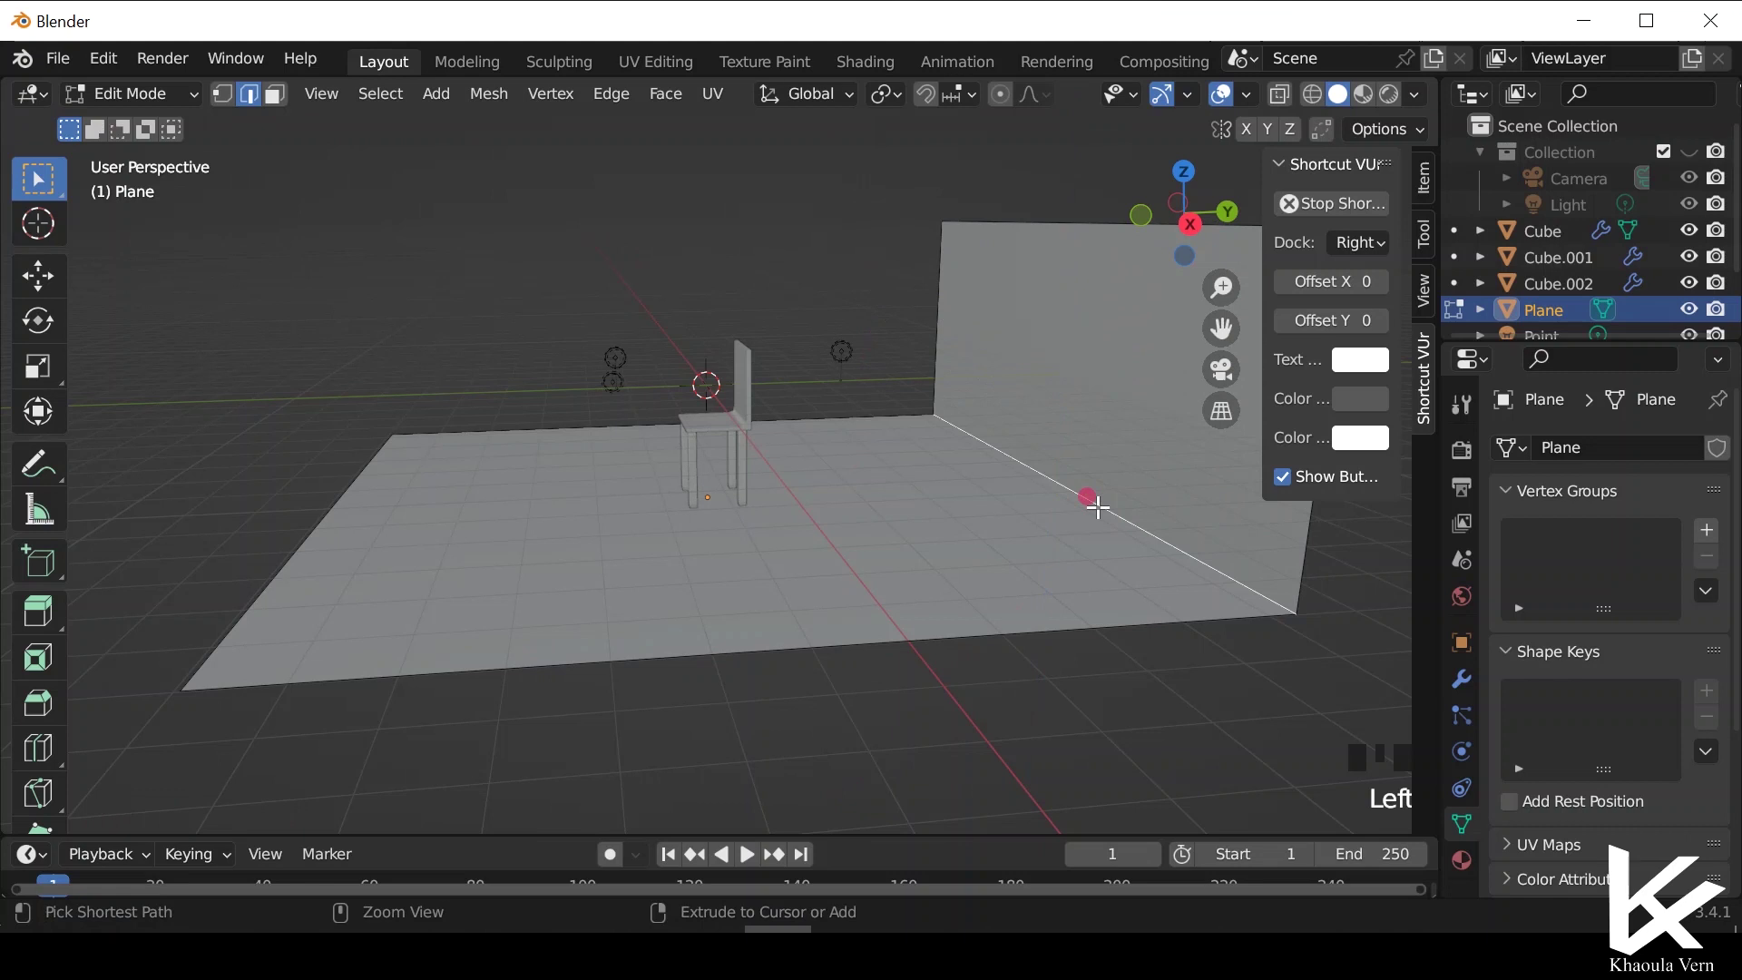
key(ctrl+b)
click(1052, 581)
key(Tab)
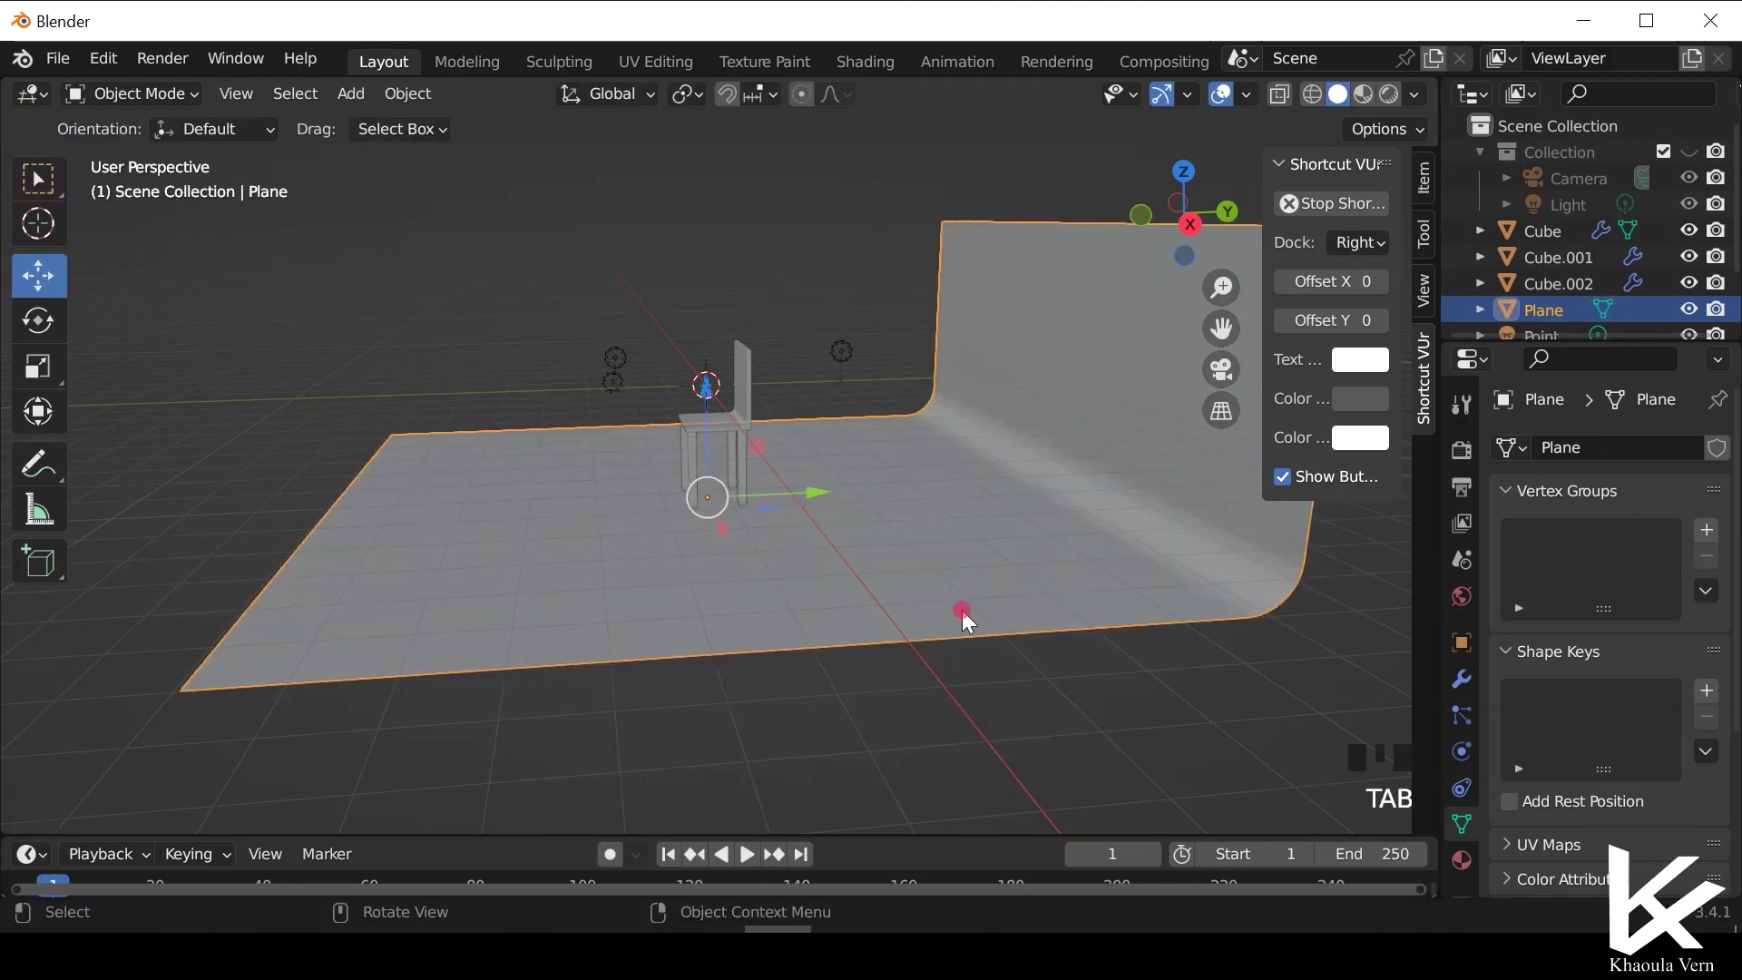
right_drag(1057, 497, 1043, 408)
scroll(1042, 408, up, 4)
middle_drag(1042, 408, 1027, 517)
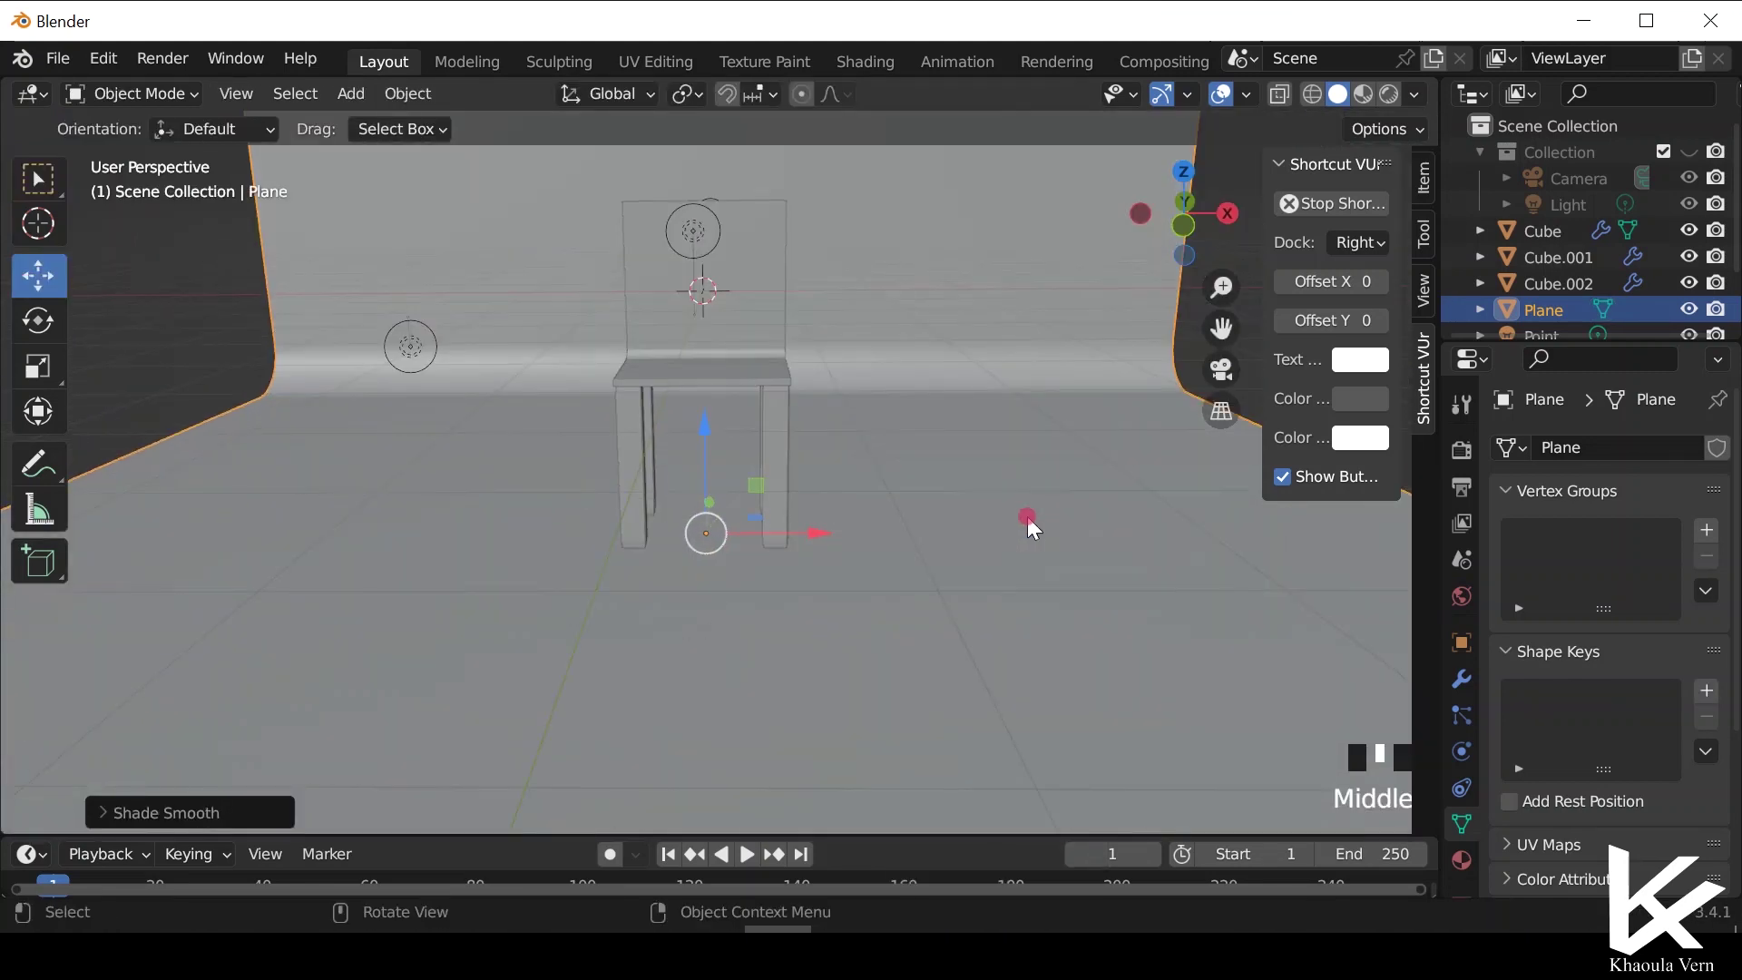
Widen the backdrop along the X axis to a scale of about 12.58.
scroll(1018, 495, down, 1)
key(s)
key(x)
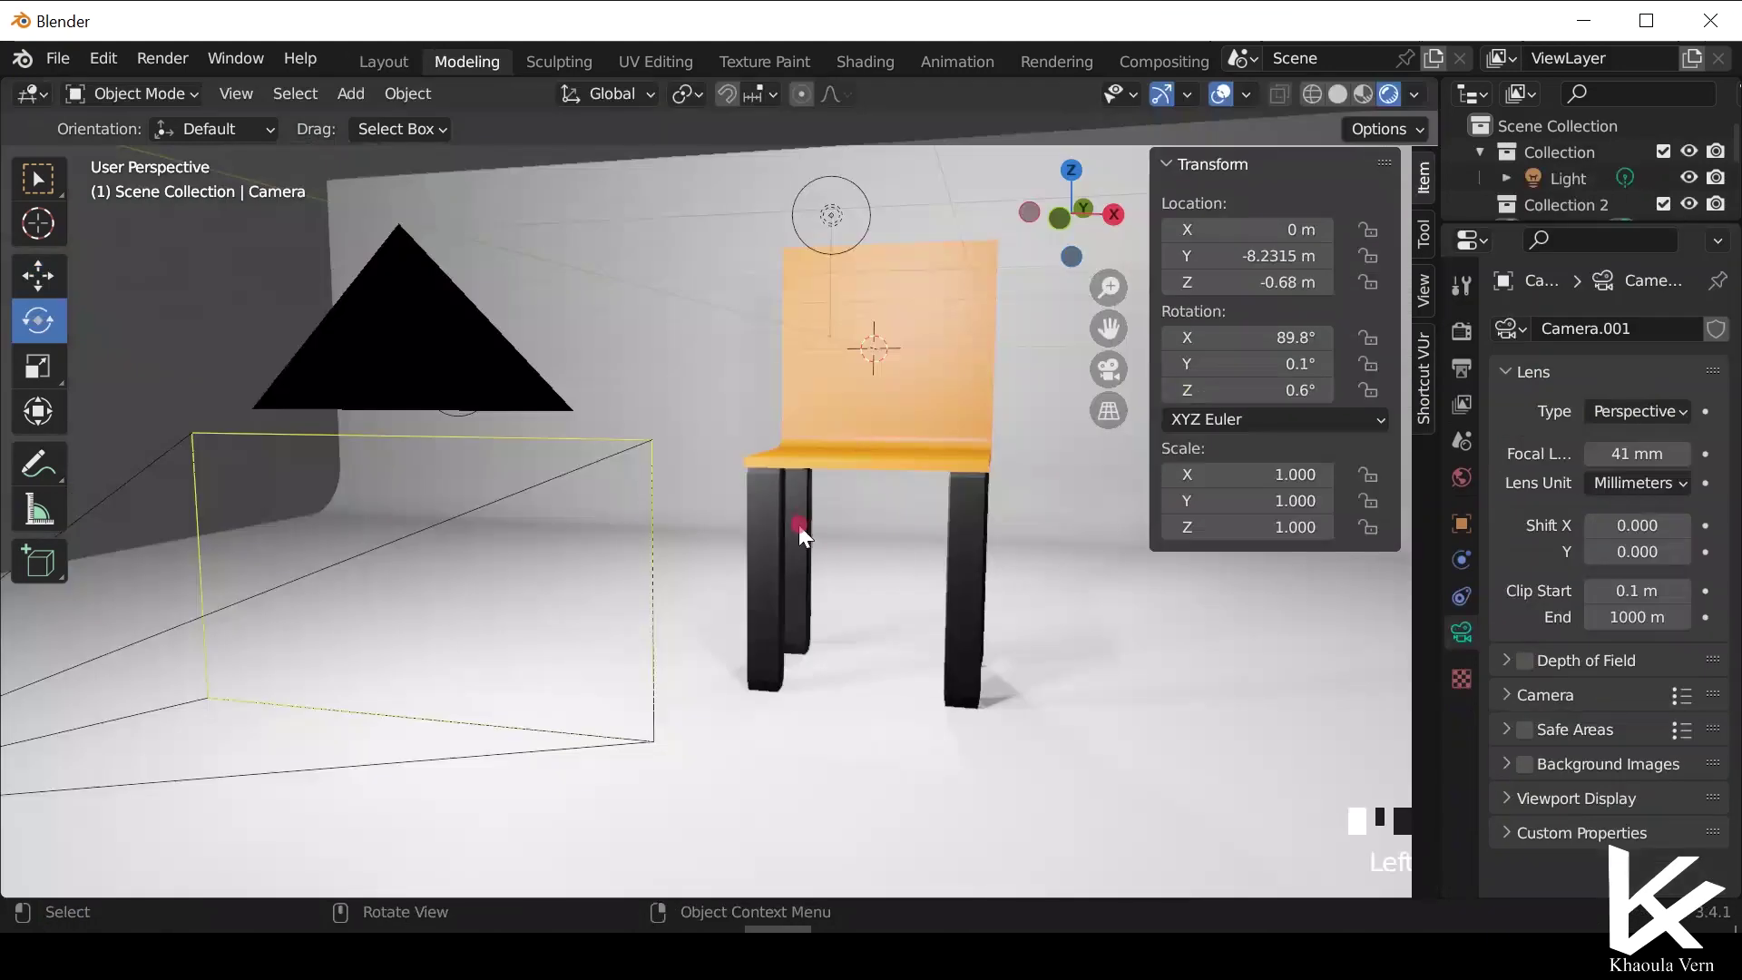
Create a new material for the backdrop and give it a dark red base color.
scroll(799, 536, down, 14)
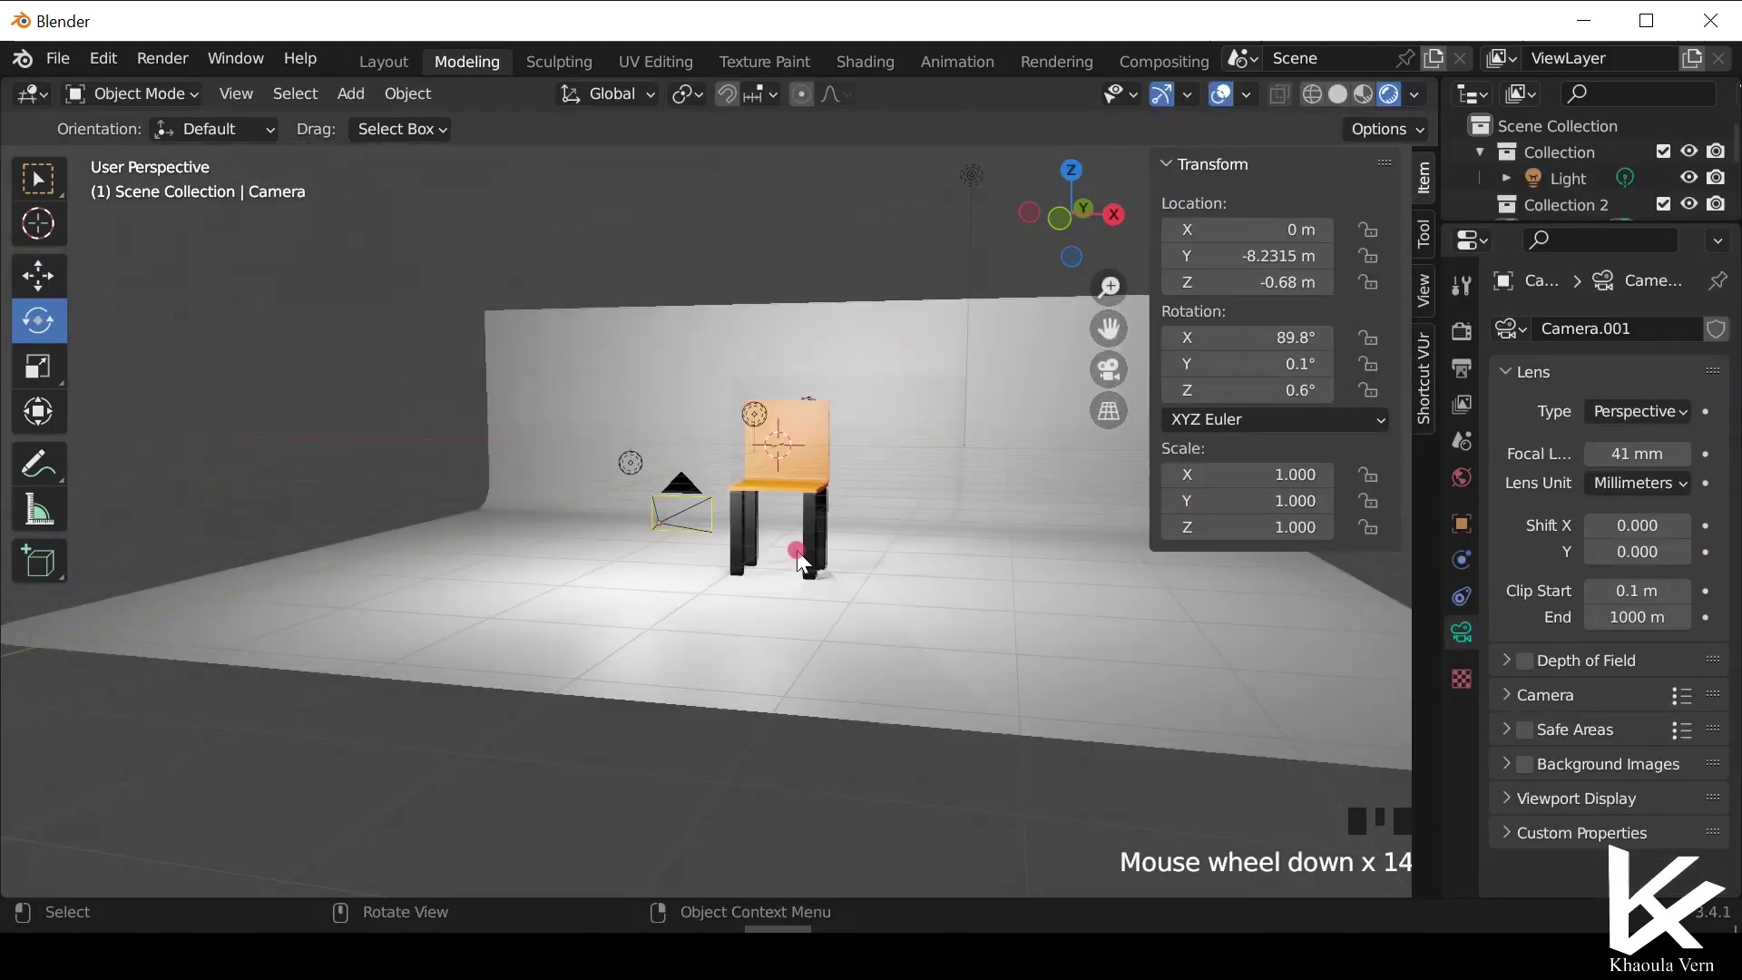
scroll(798, 555, up, 2)
middle_drag(933, 514, 844, 708)
scroll(1089, 708, up, 2)
click(1089, 707)
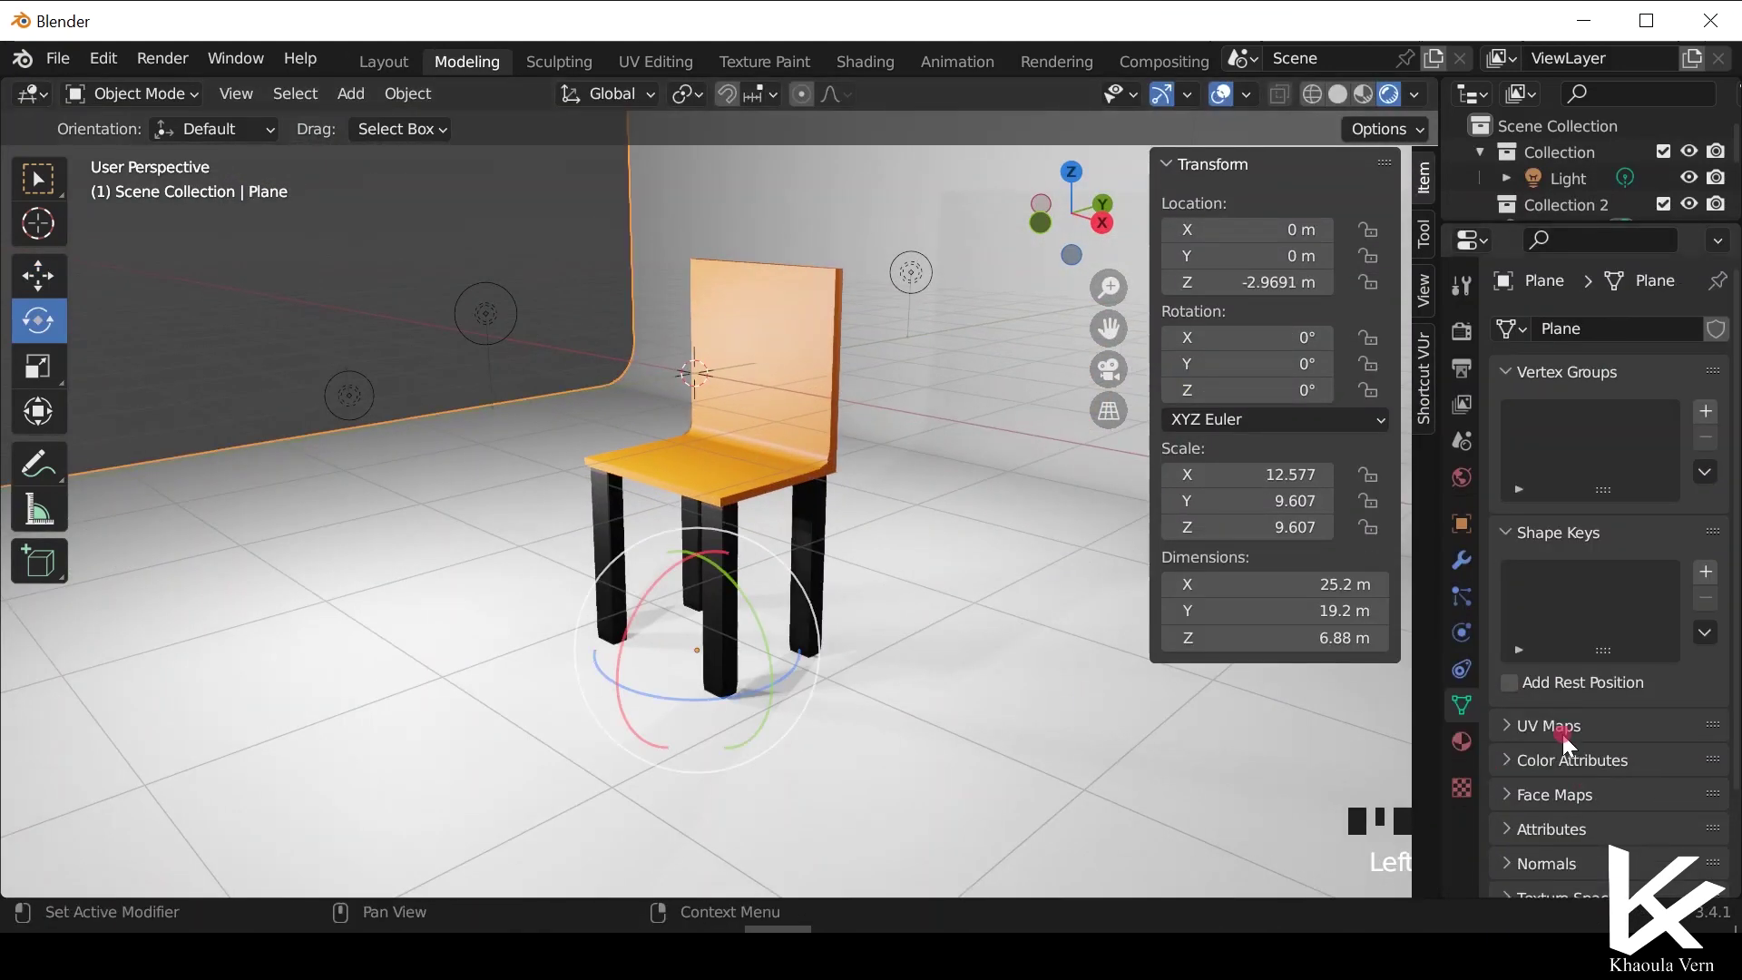
click(1462, 741)
click(1615, 451)
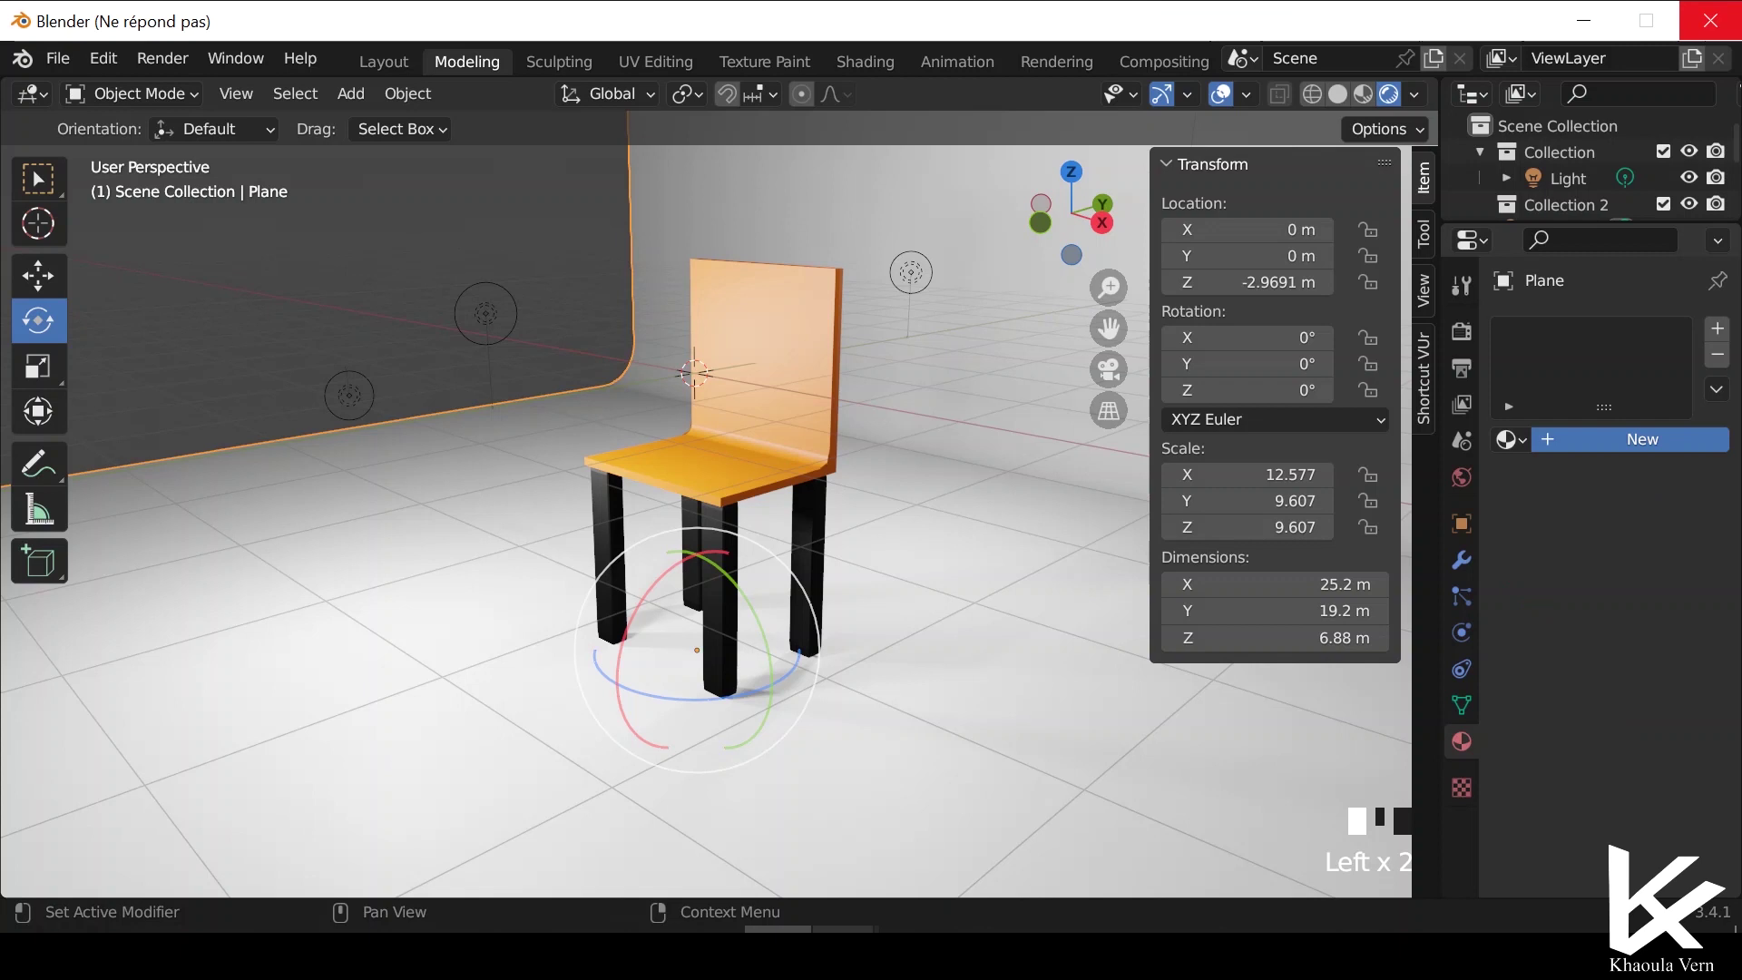
click(1652, 716)
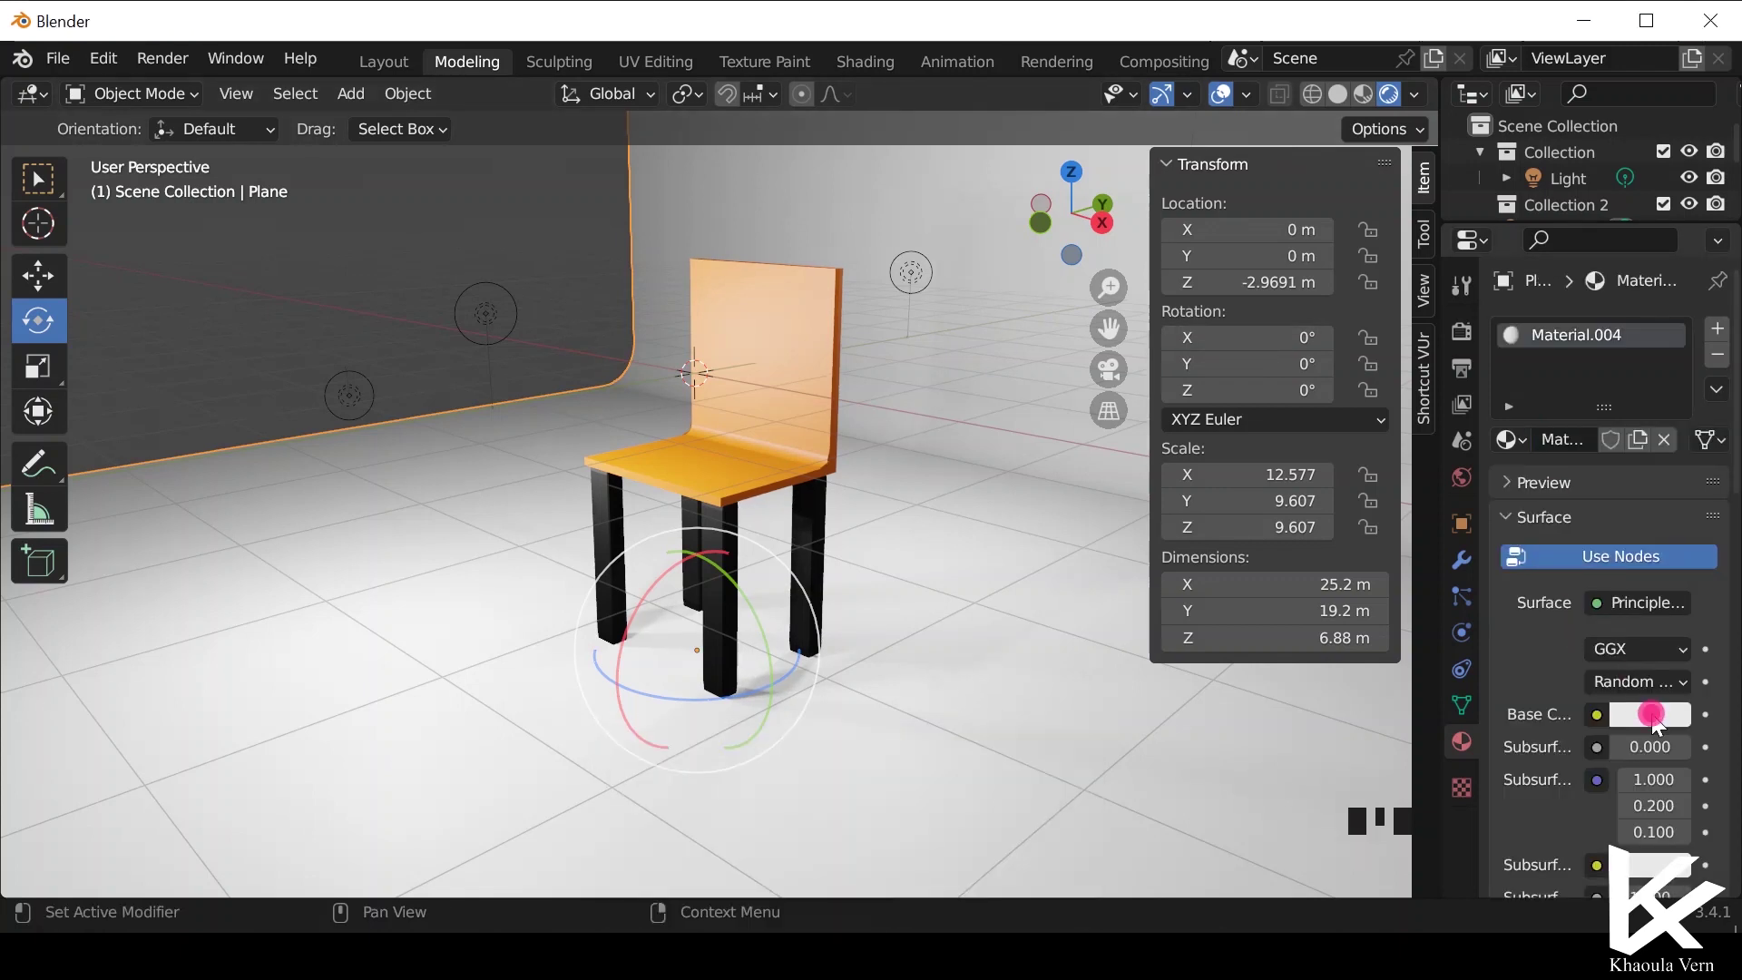
drag(1673, 363, 1677, 410)
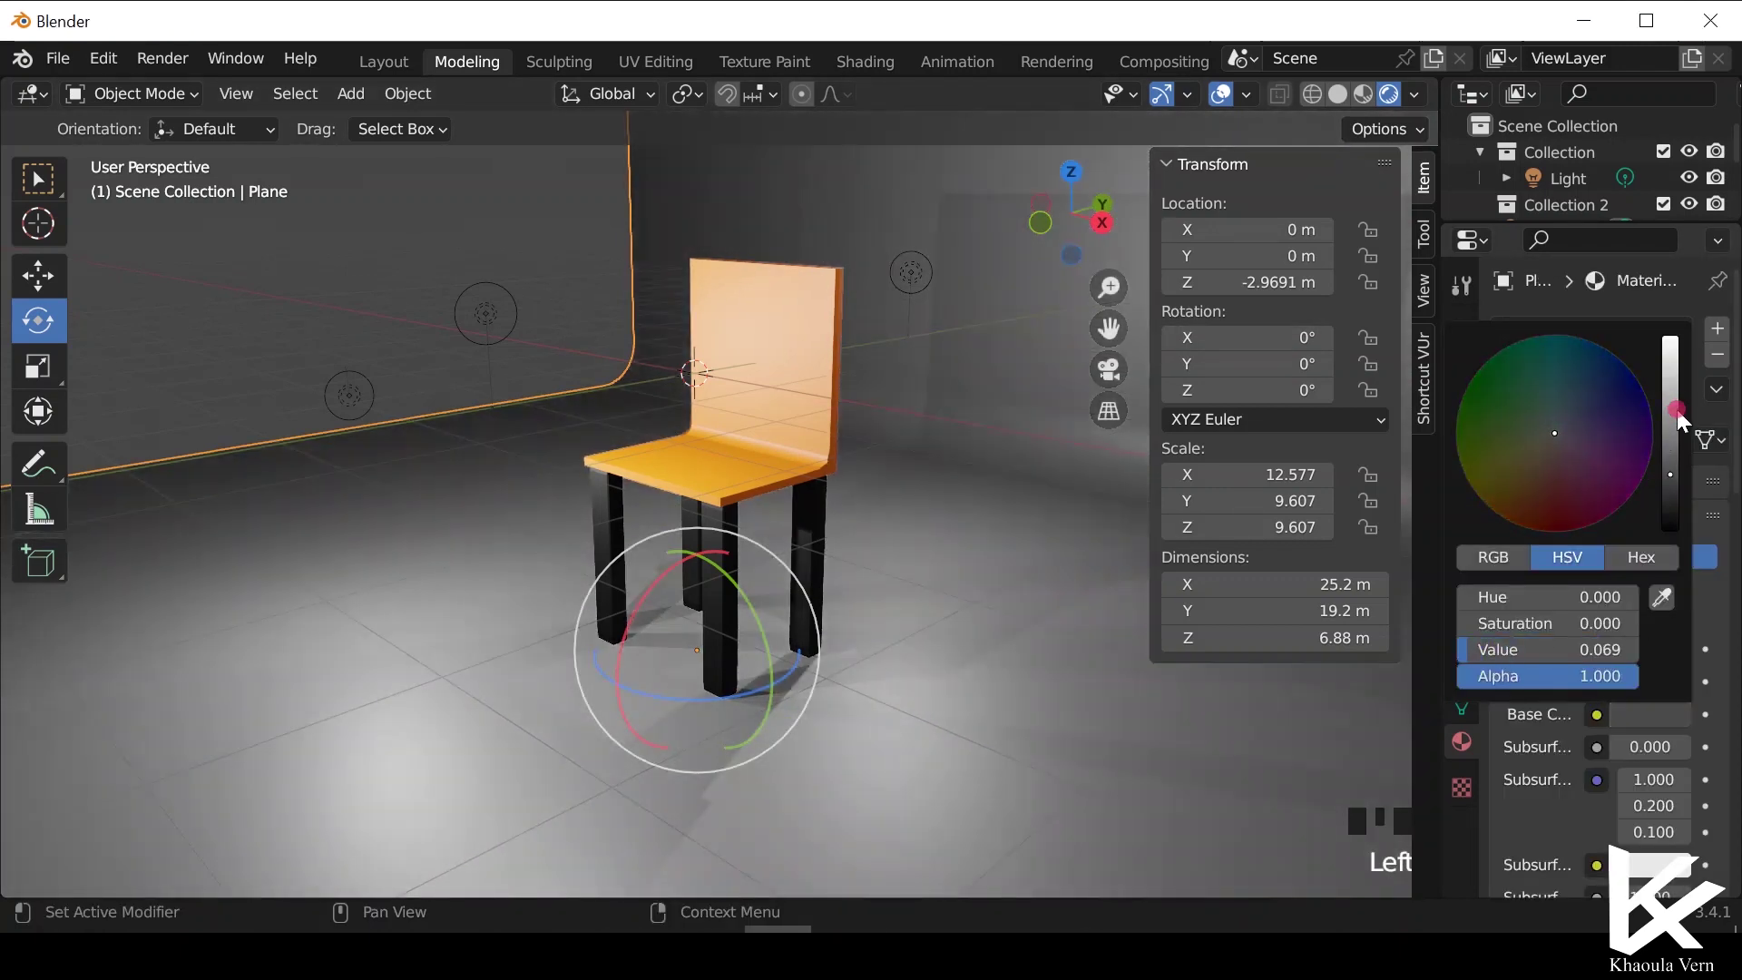
Align the camera to the current view of the chair and select the camera.
key(ctrl+alt+KP_0)
click(924, 302)
key(x)
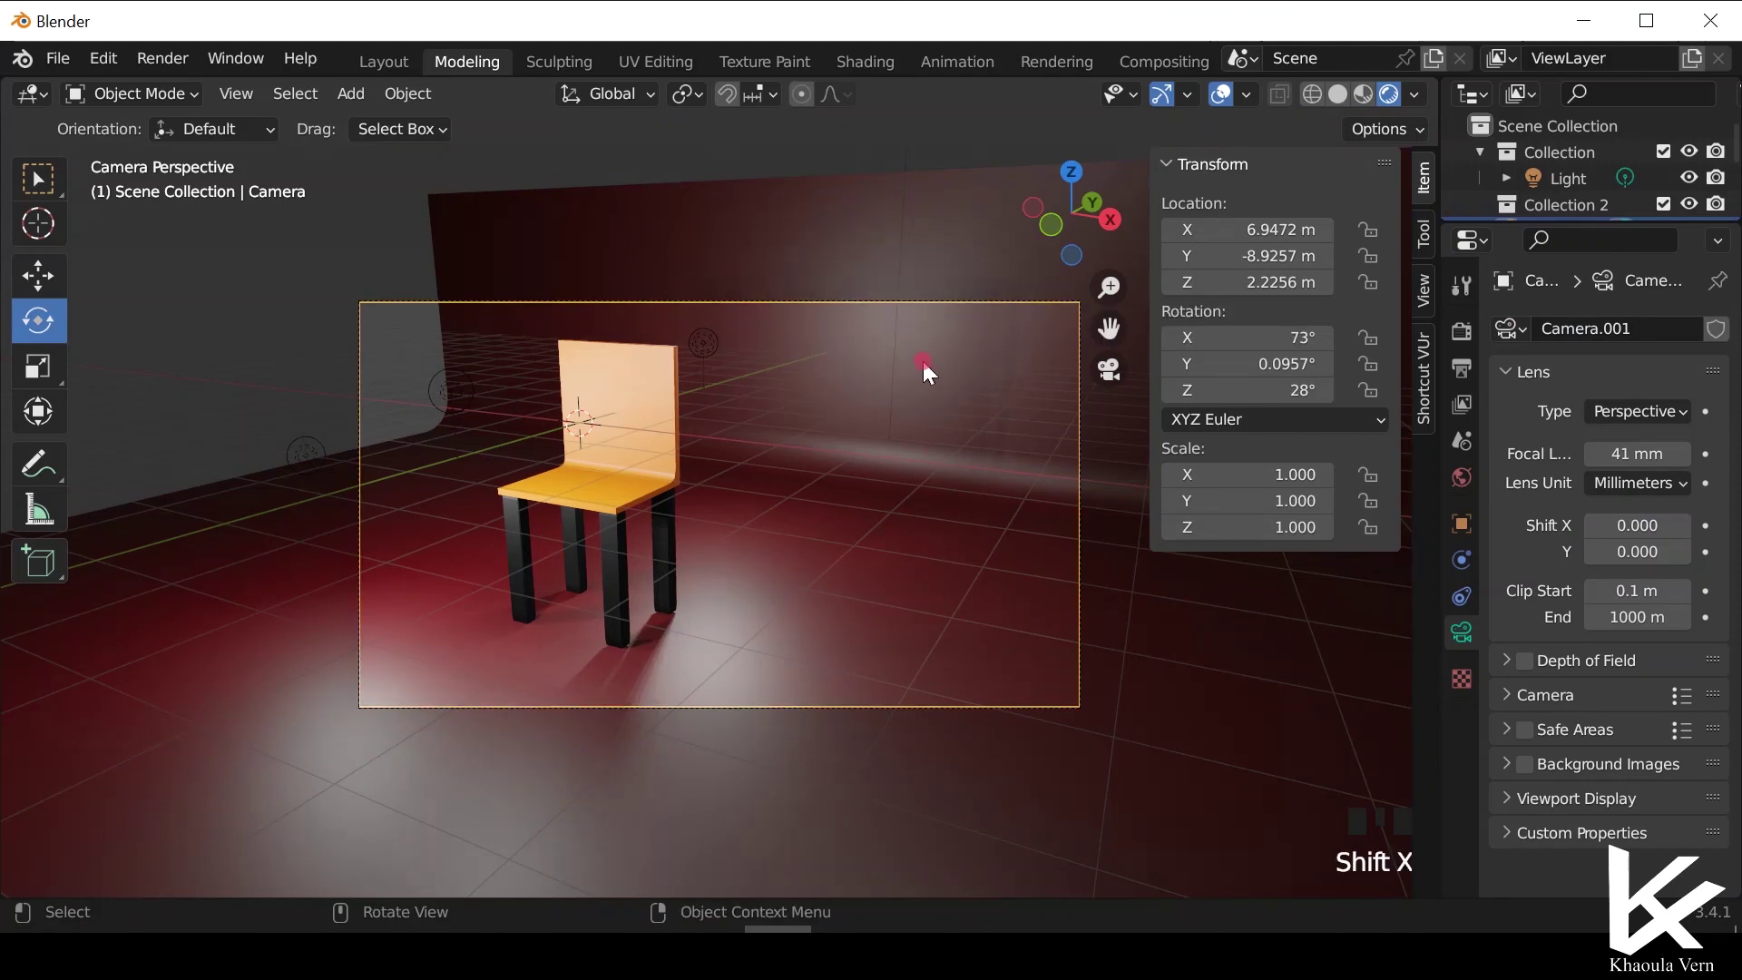
Stretch the backdrop along the X axis to a scale of about 42.5 so it fills the camera frame.
click(951, 223)
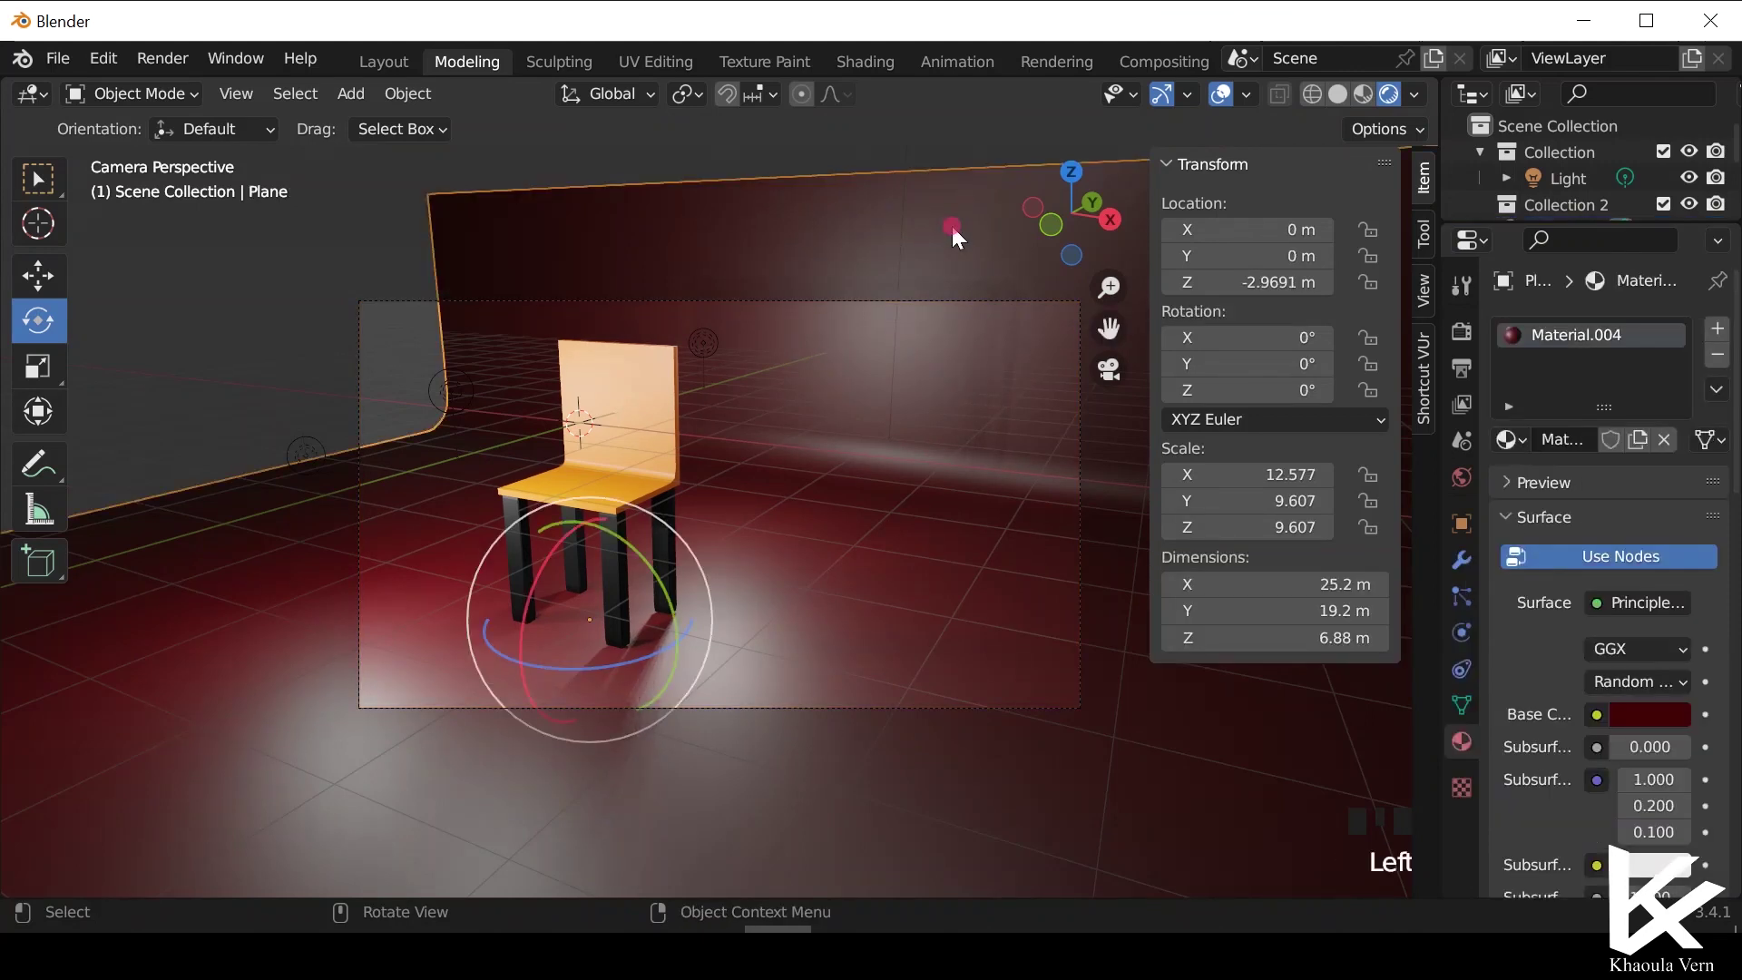
key(x)
key(s)
key(x)
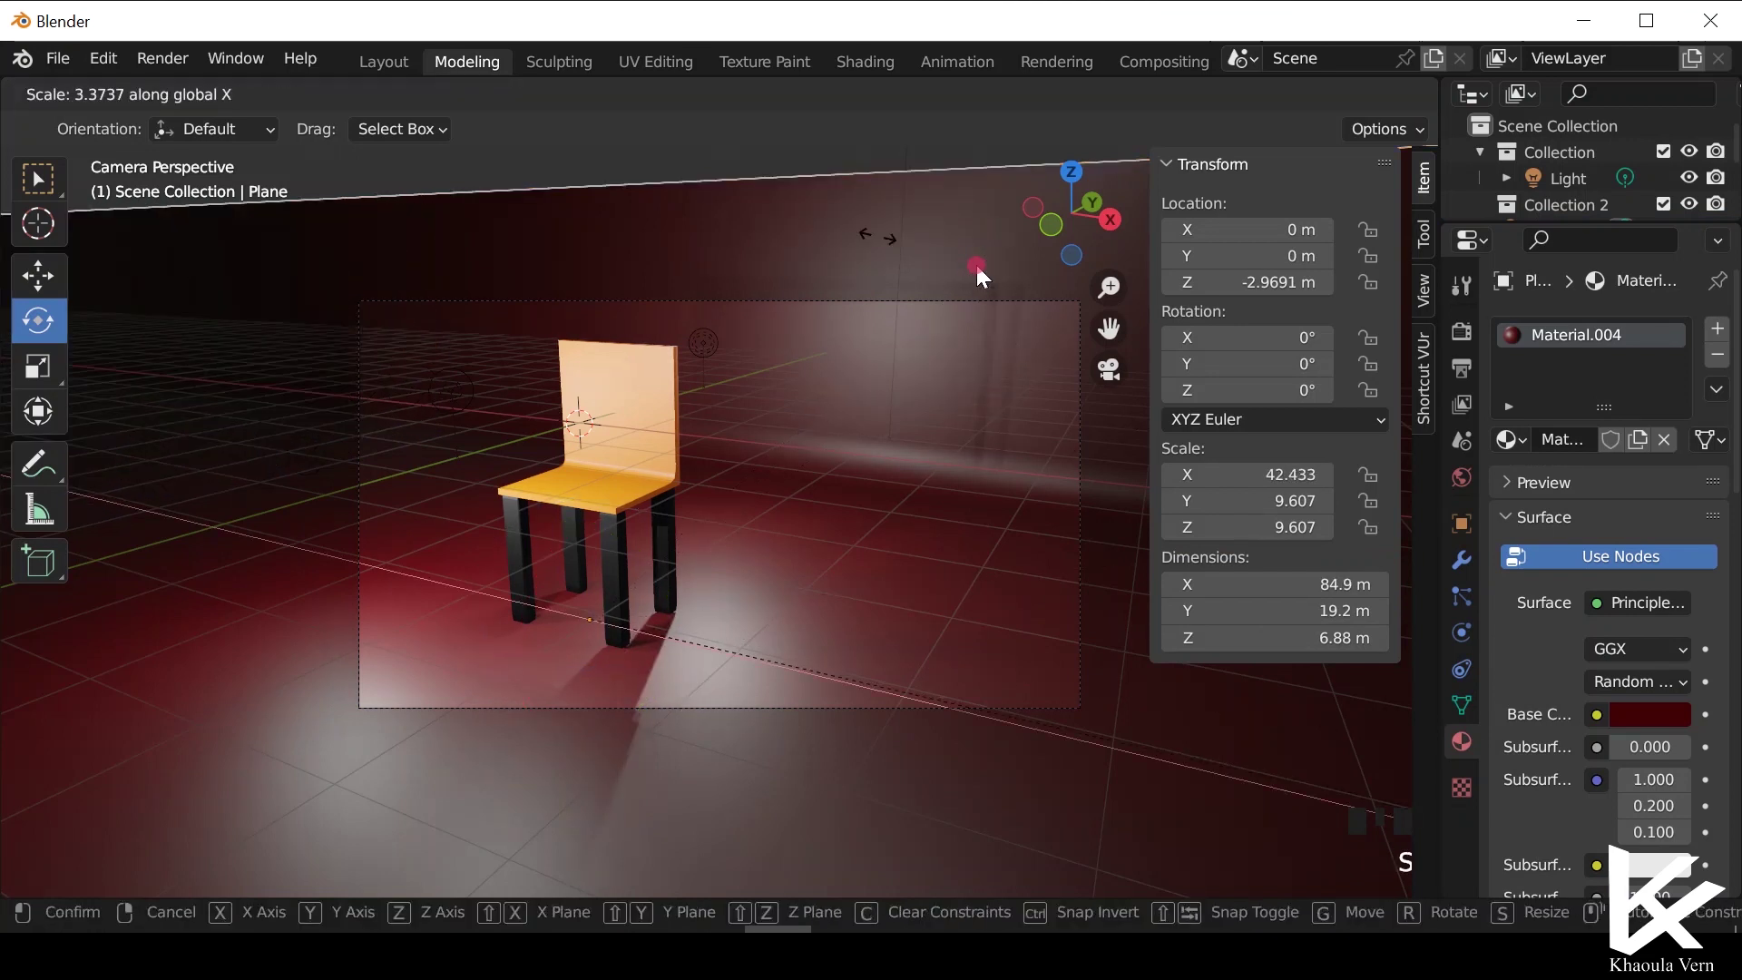
click(283, 88)
Set the world background strength to 8.3.
click(162, 58)
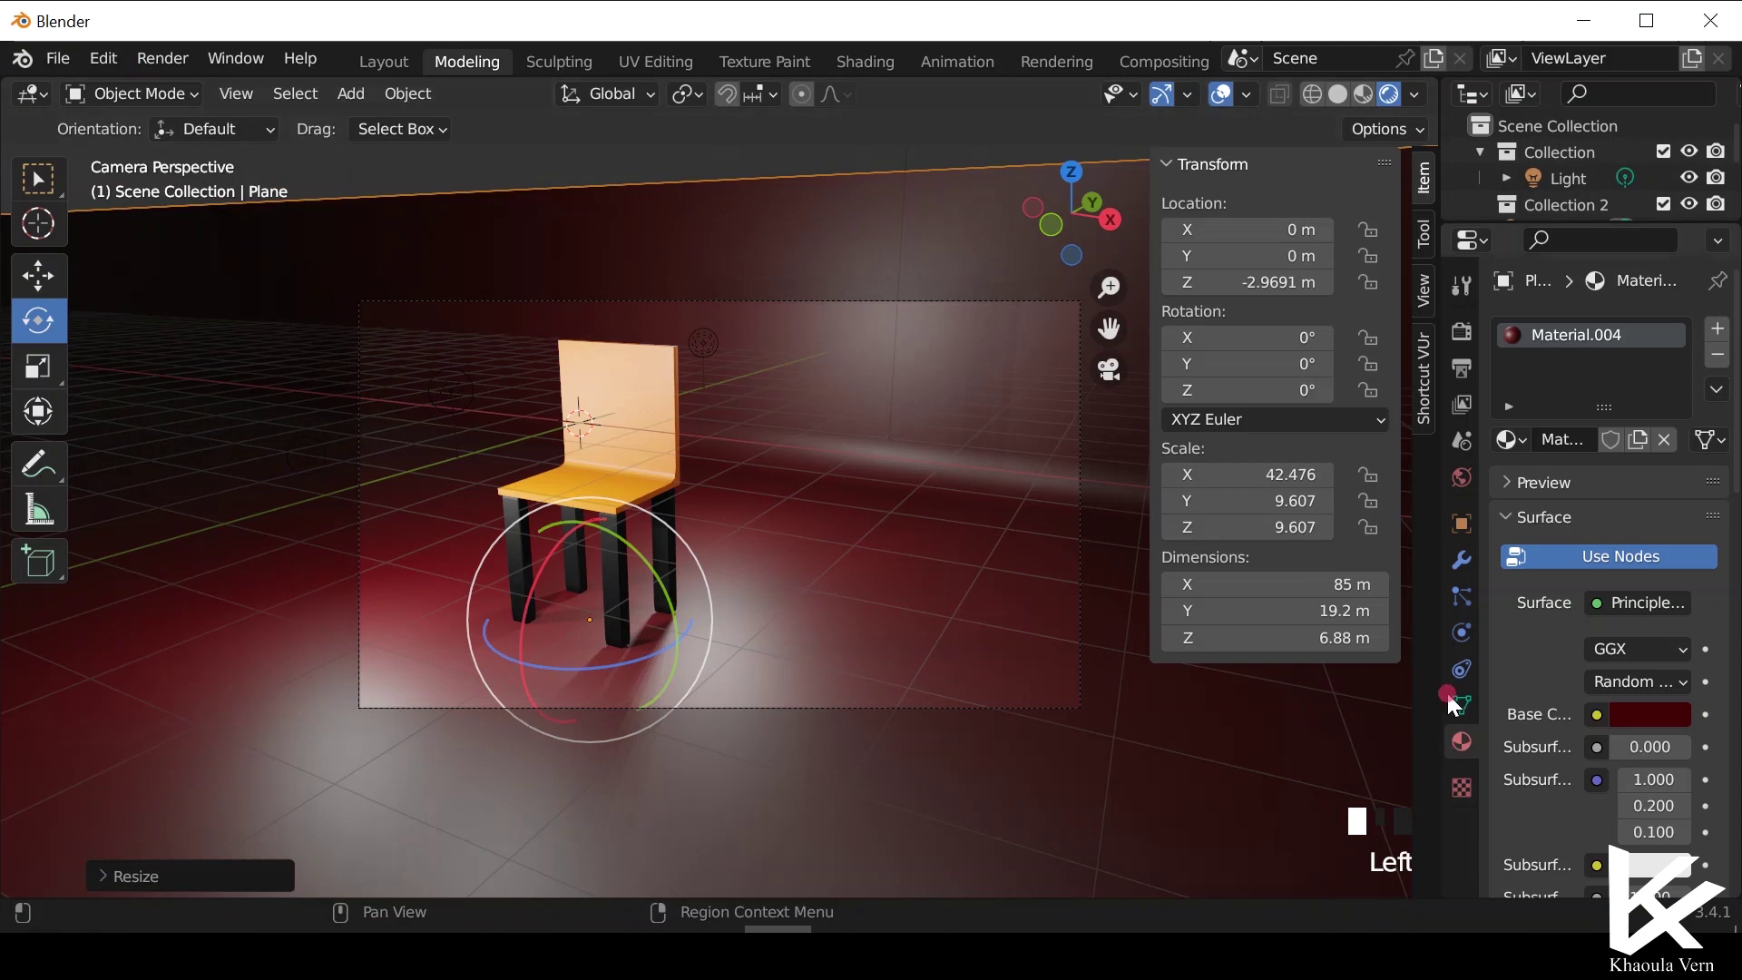
click(1461, 475)
click(1647, 536)
double_click(1661, 539)
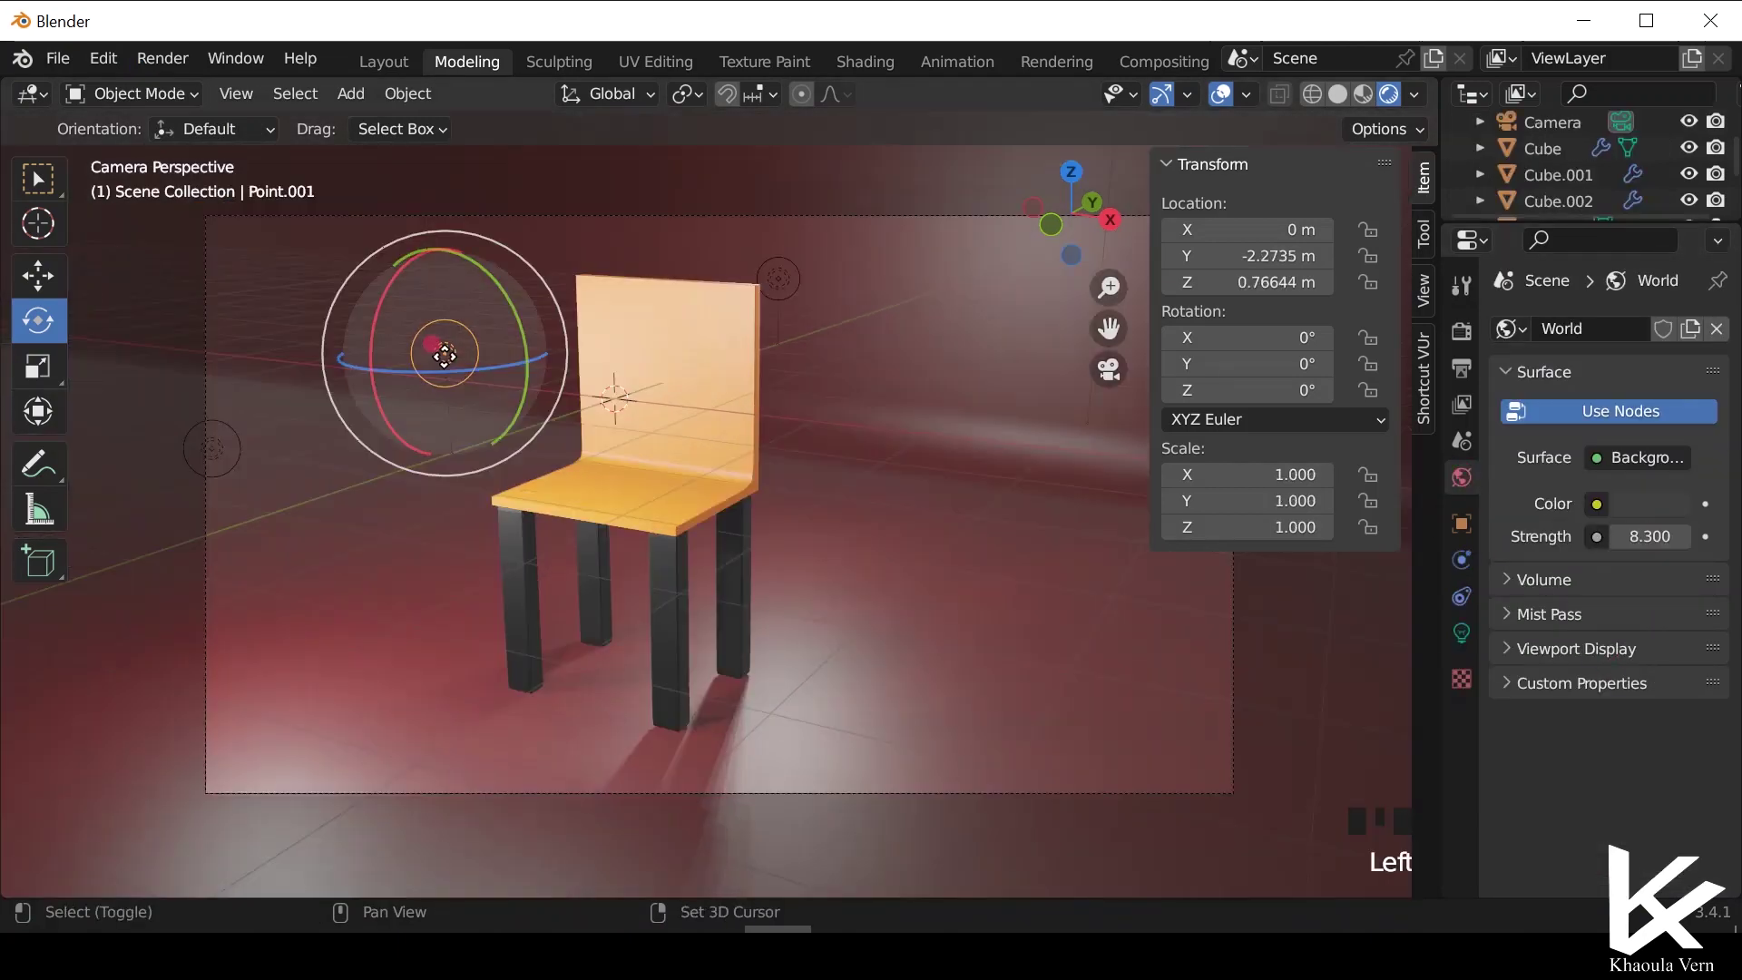
Duplicate the point light in front of the chair and place the copy close to the original.
key(shift+d)
click(450, 369)
middle_drag(450, 369, 546, 450)
Render a still image of the chair from the camera and fit the result in view.
scroll(362, 445, down, 6)
click(153, 58)
click(160, 96)
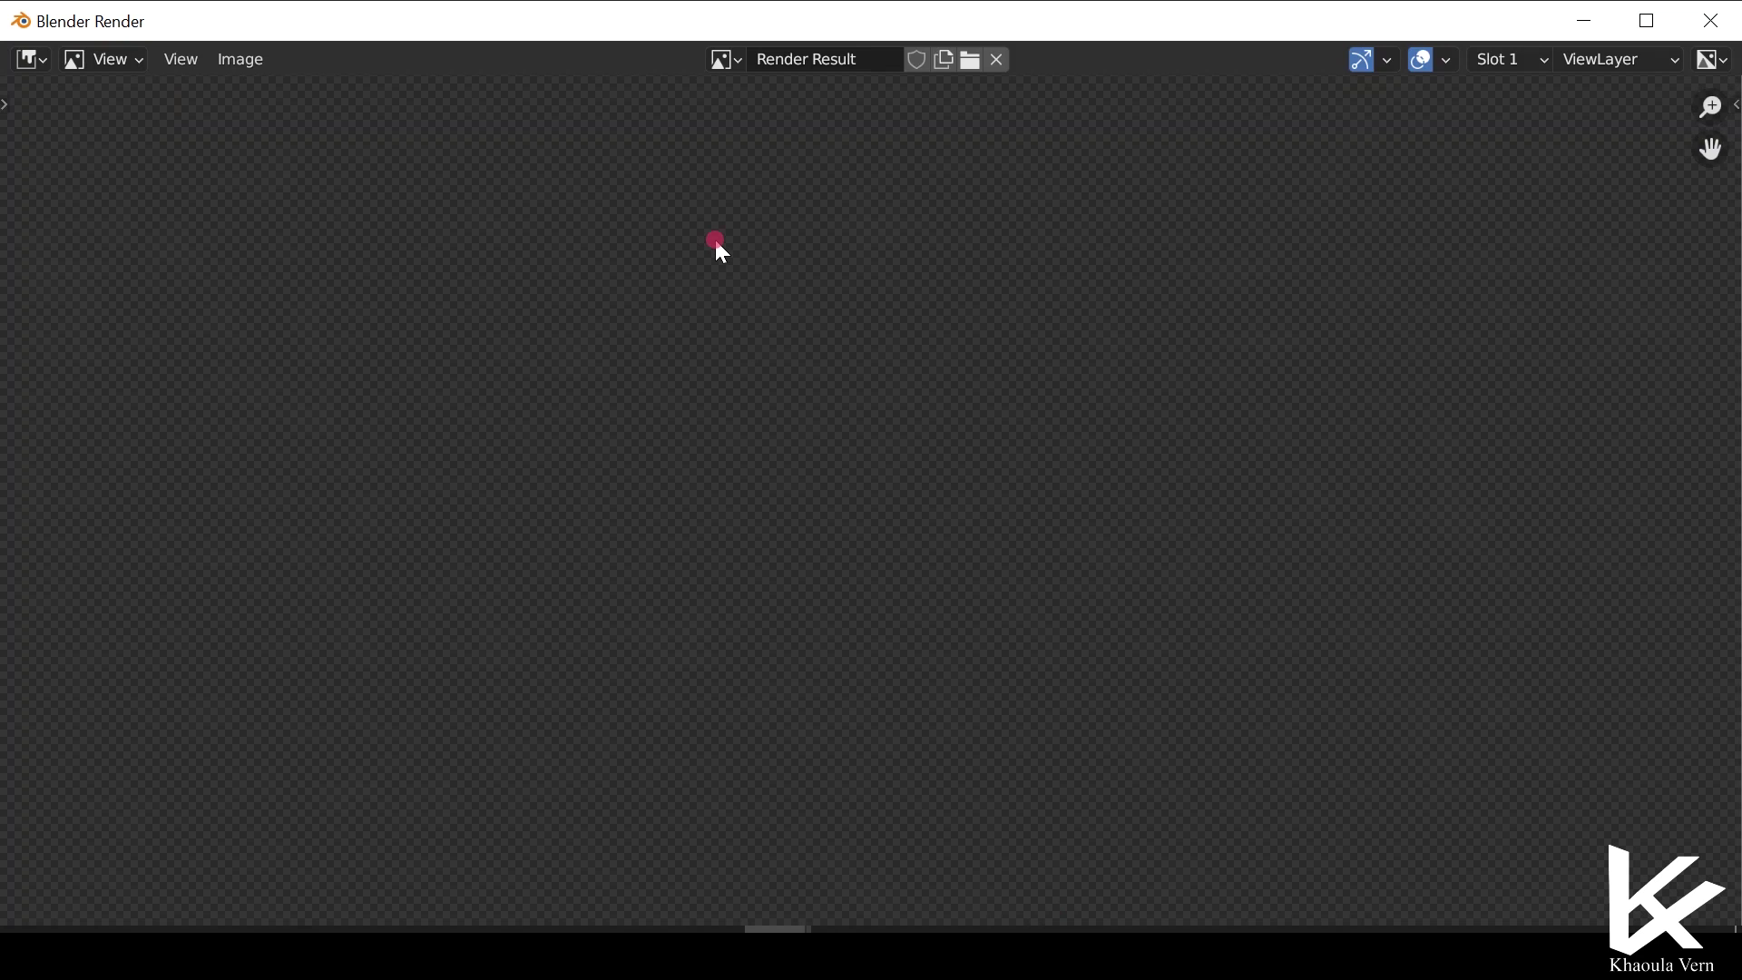
scroll(764, 341, down, 2)
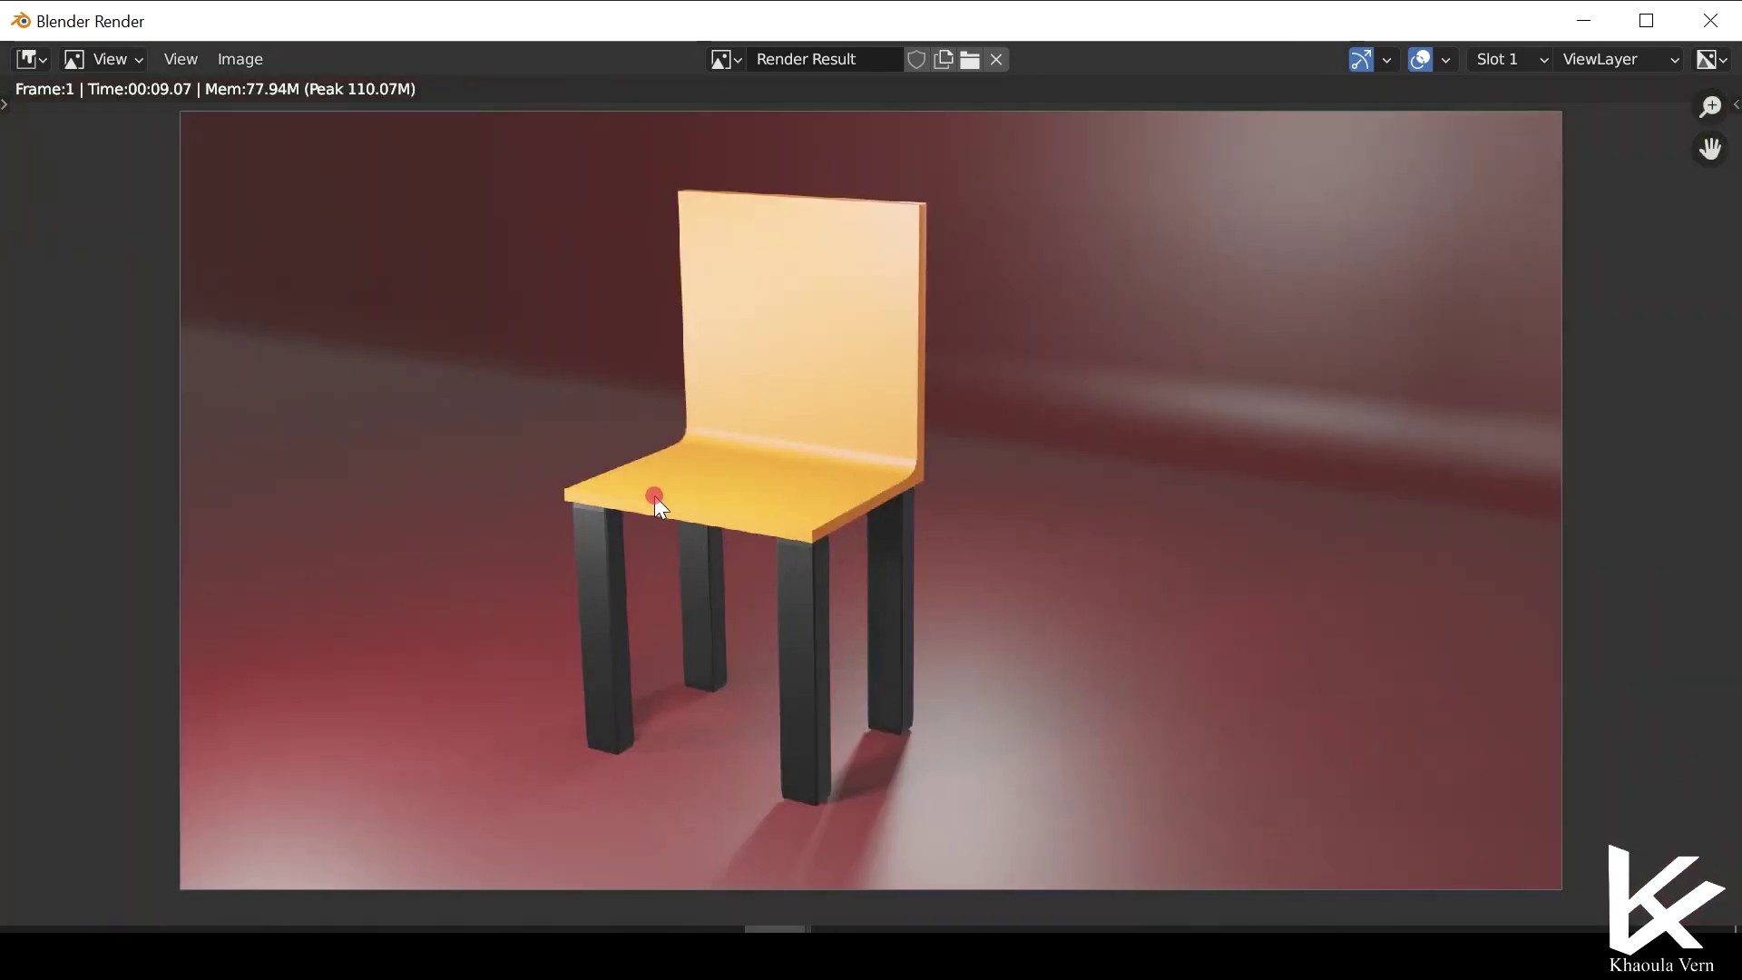